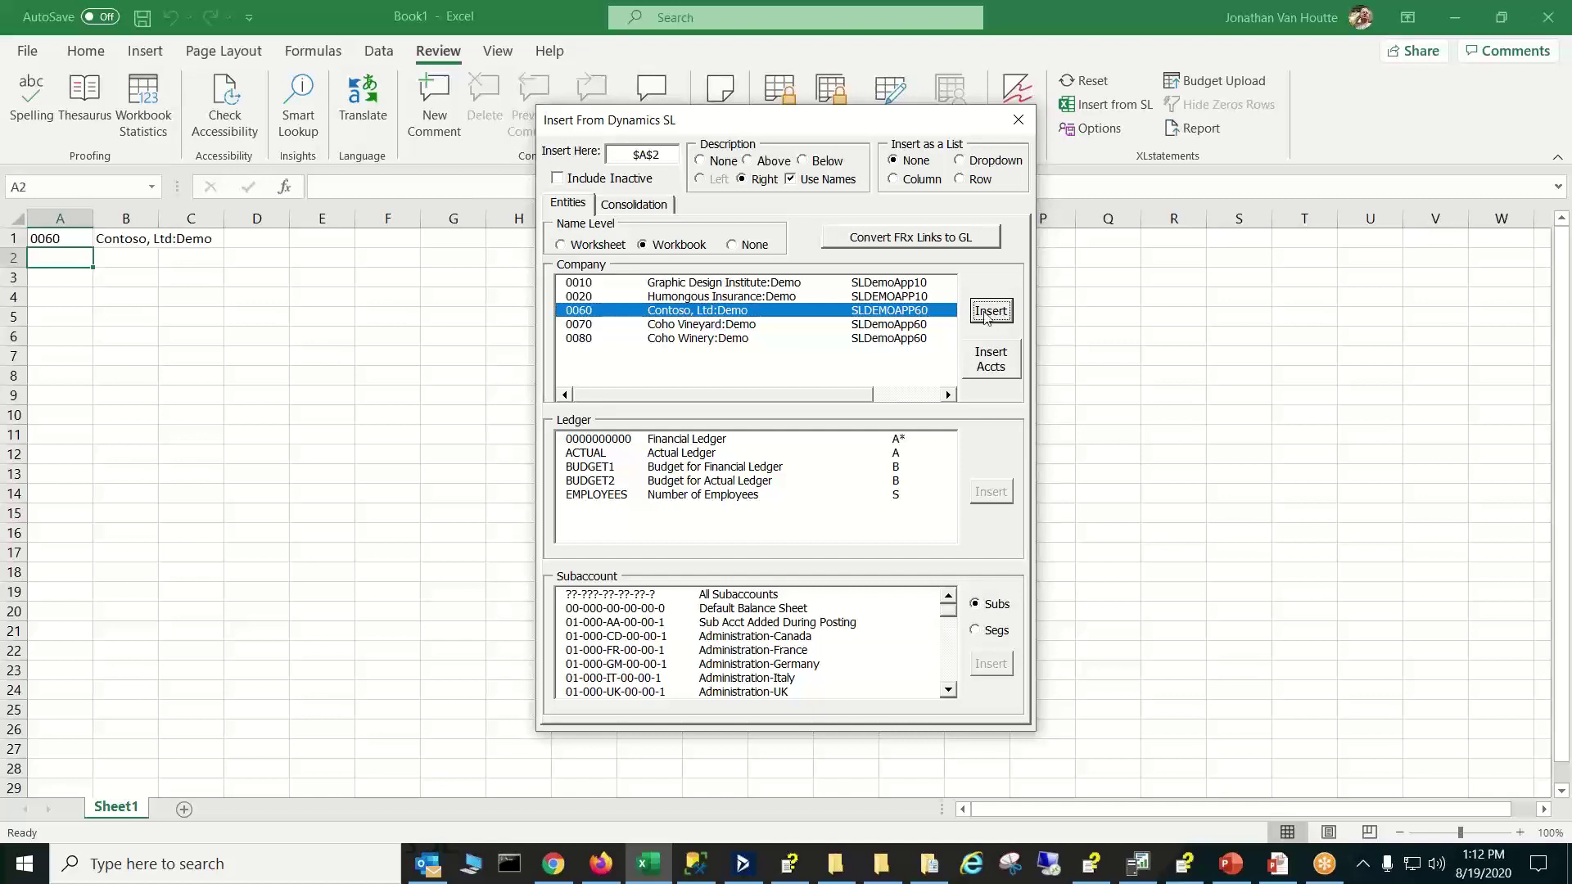
# Insert the EMPLOYEES ledger in A2 and the Location subaccount segment as a dropdown list in A3
pyautogui.click(691, 498)
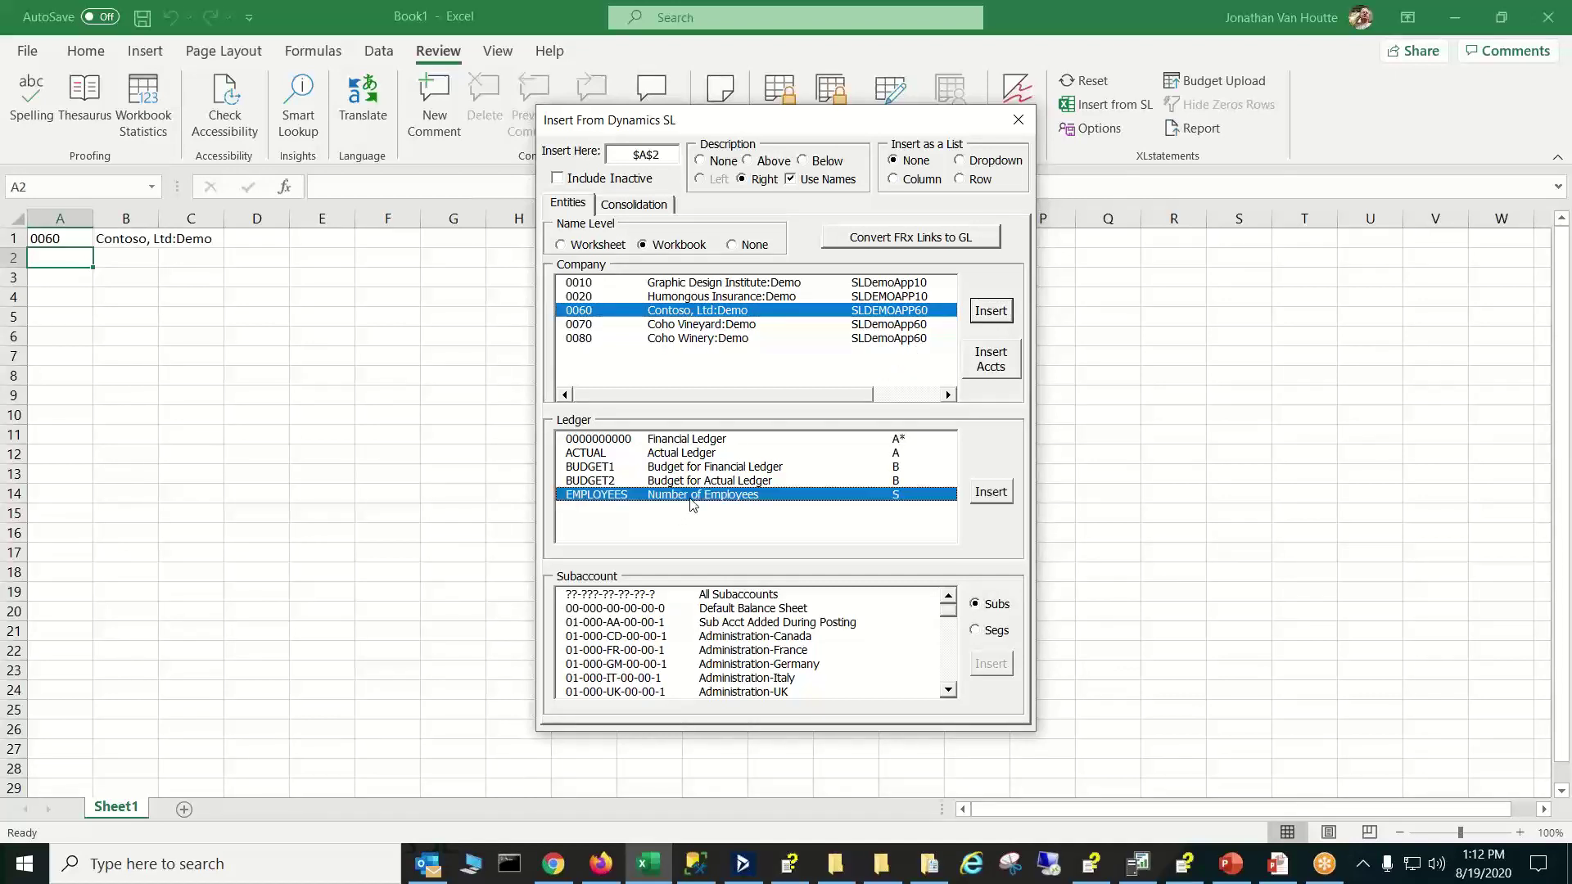
pyautogui.click(995, 491)
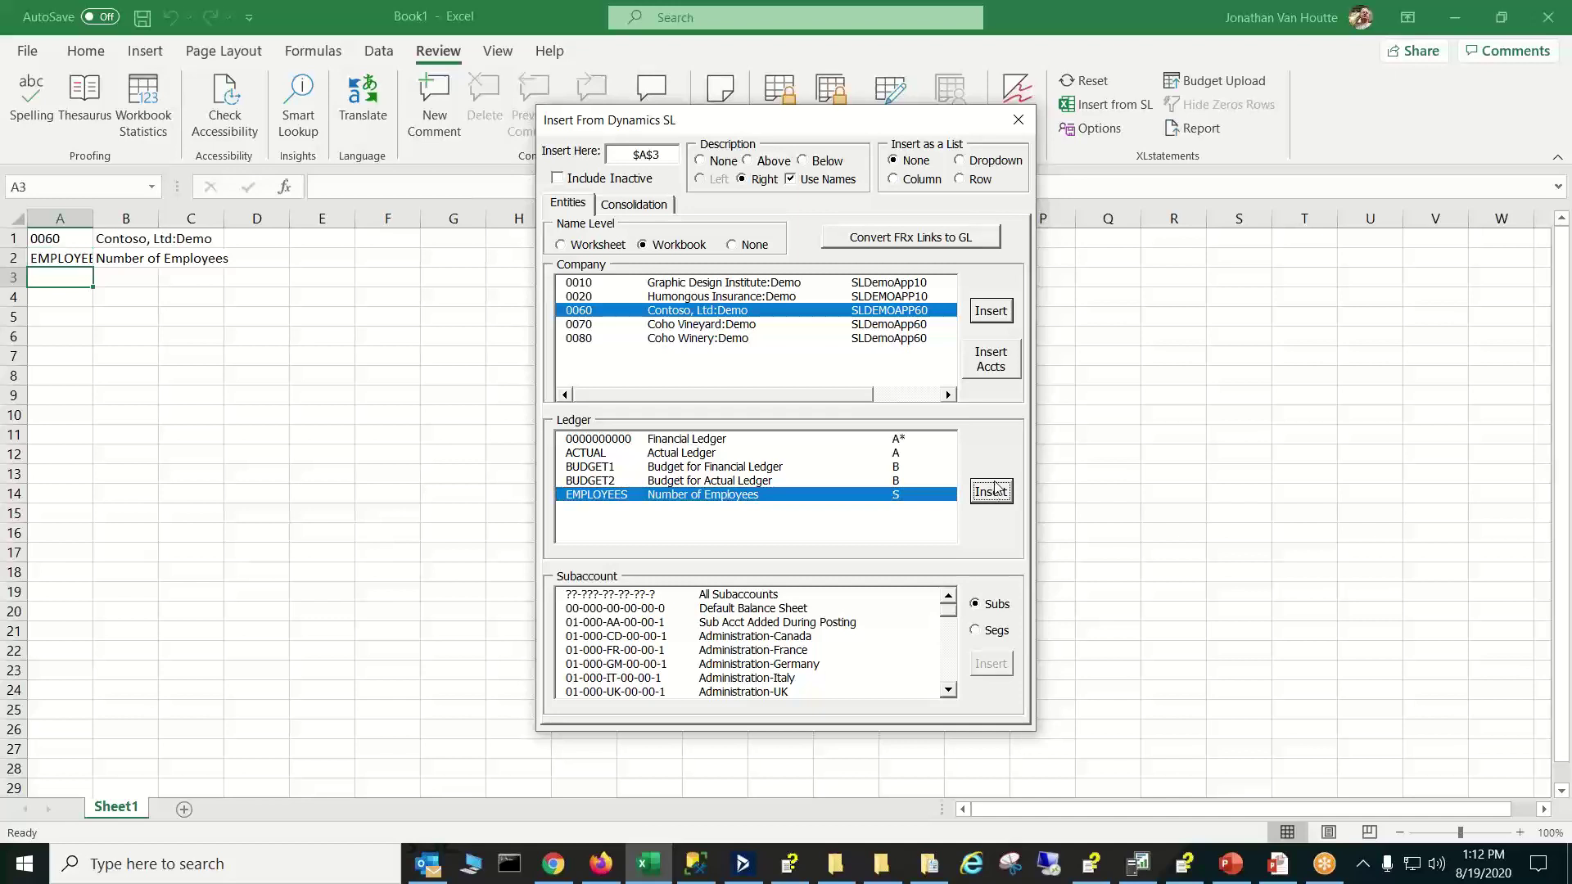
pyautogui.click(977, 631)
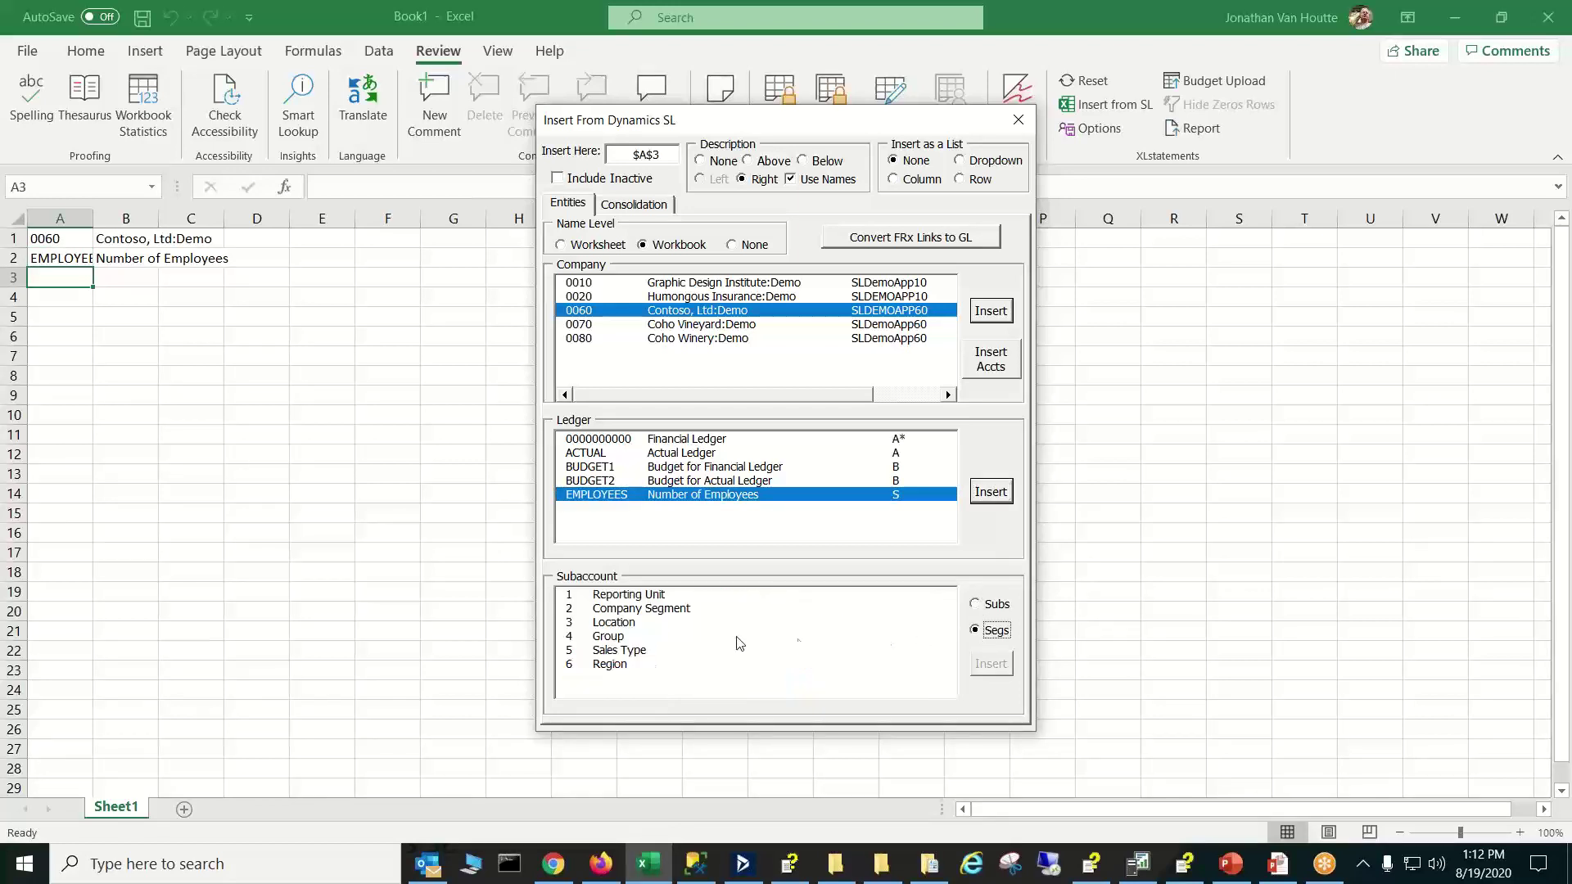
pyautogui.click(621, 624)
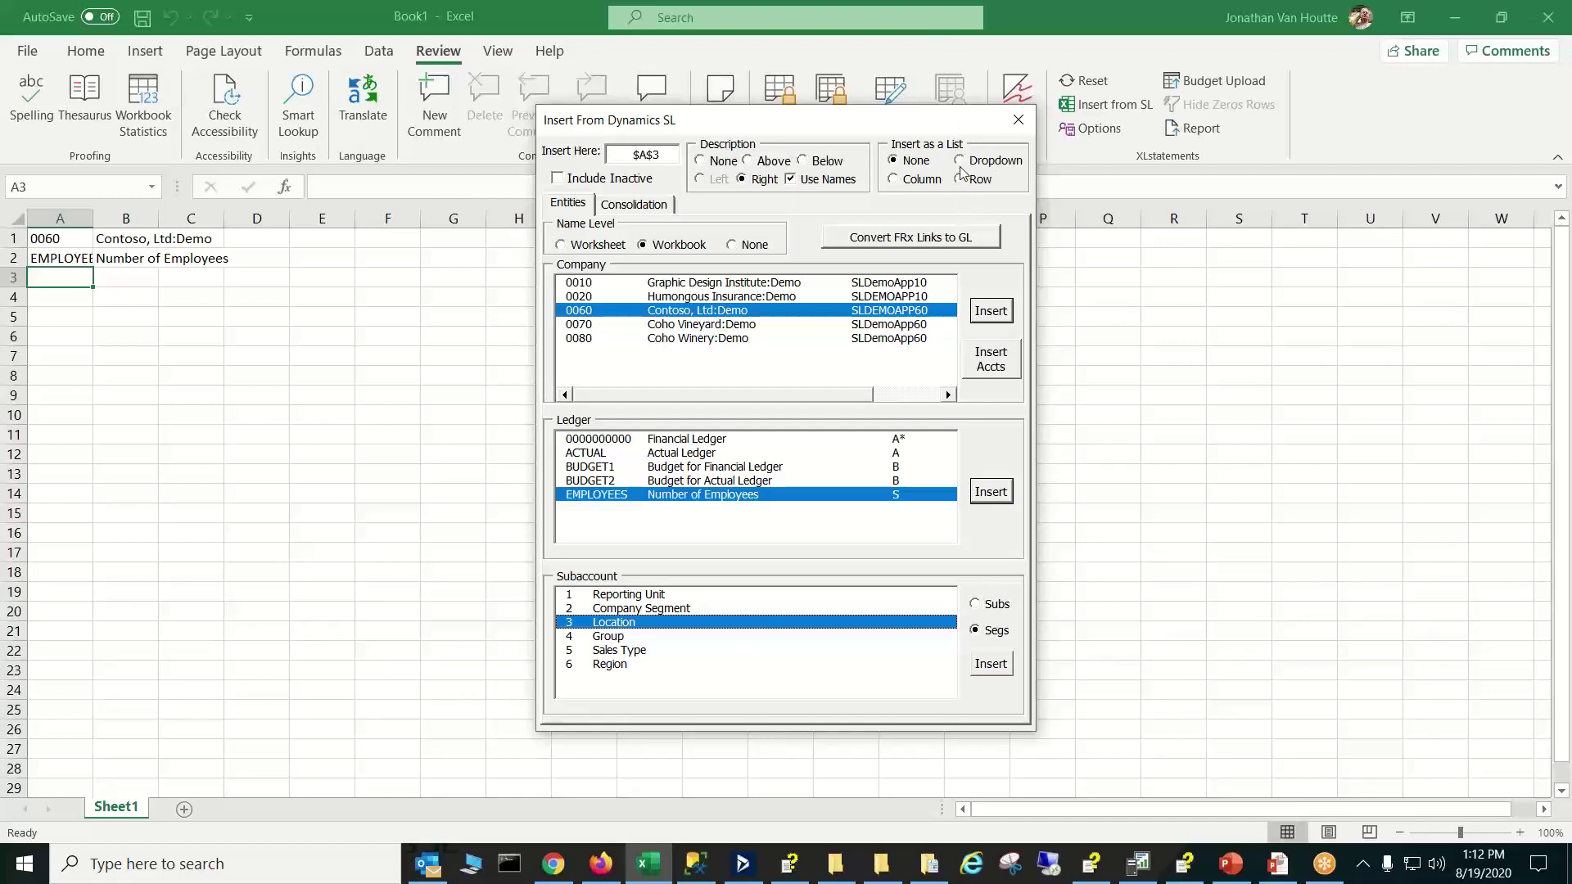
pyautogui.click(992, 661)
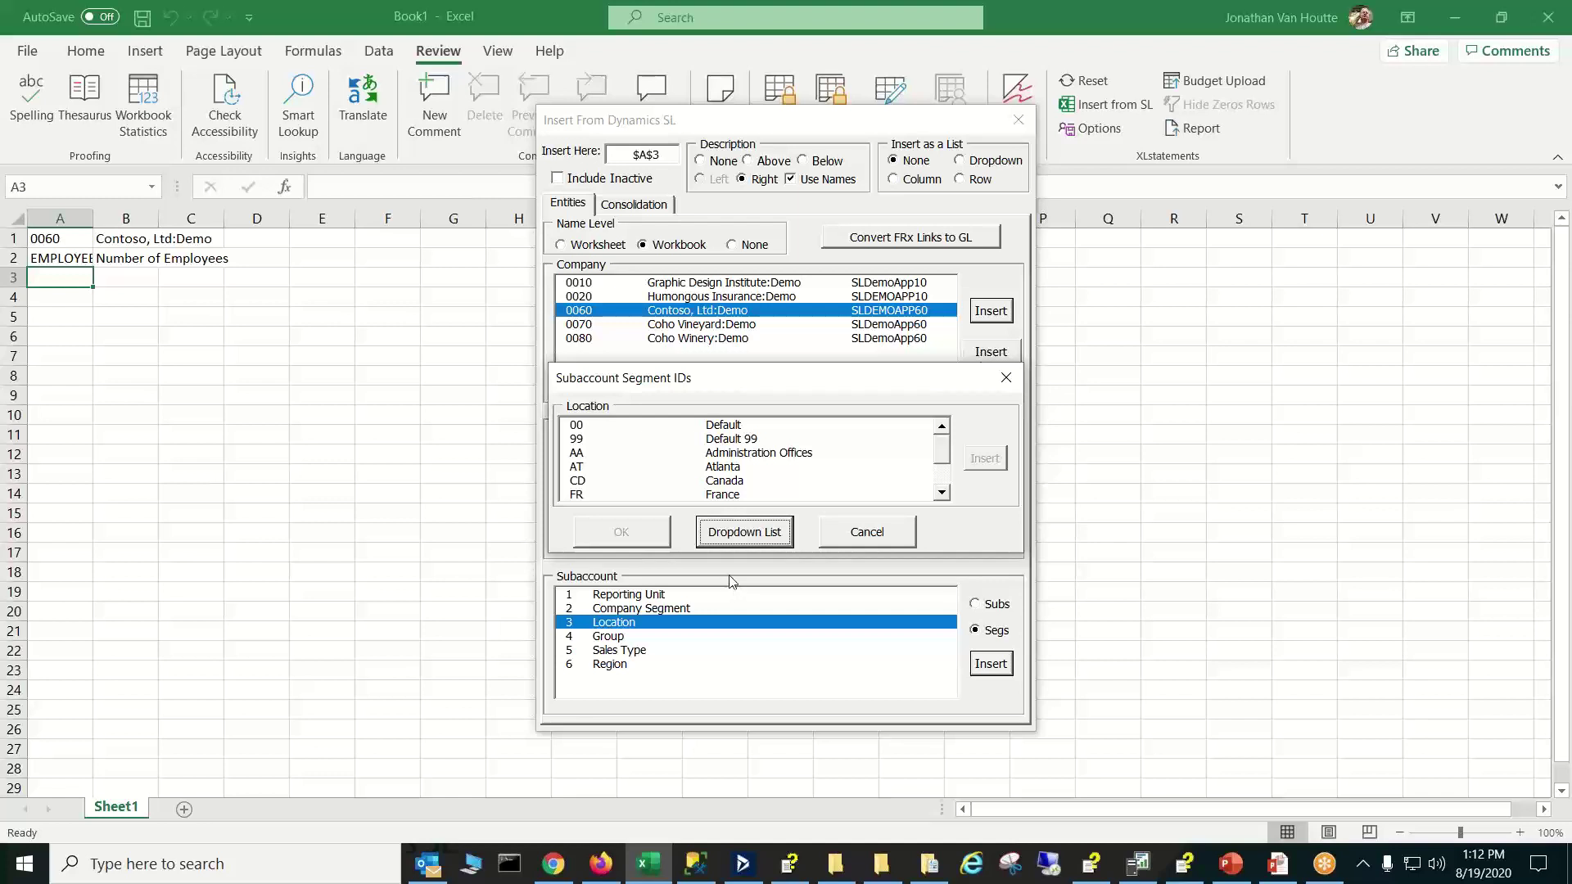
pyautogui.click(739, 534)
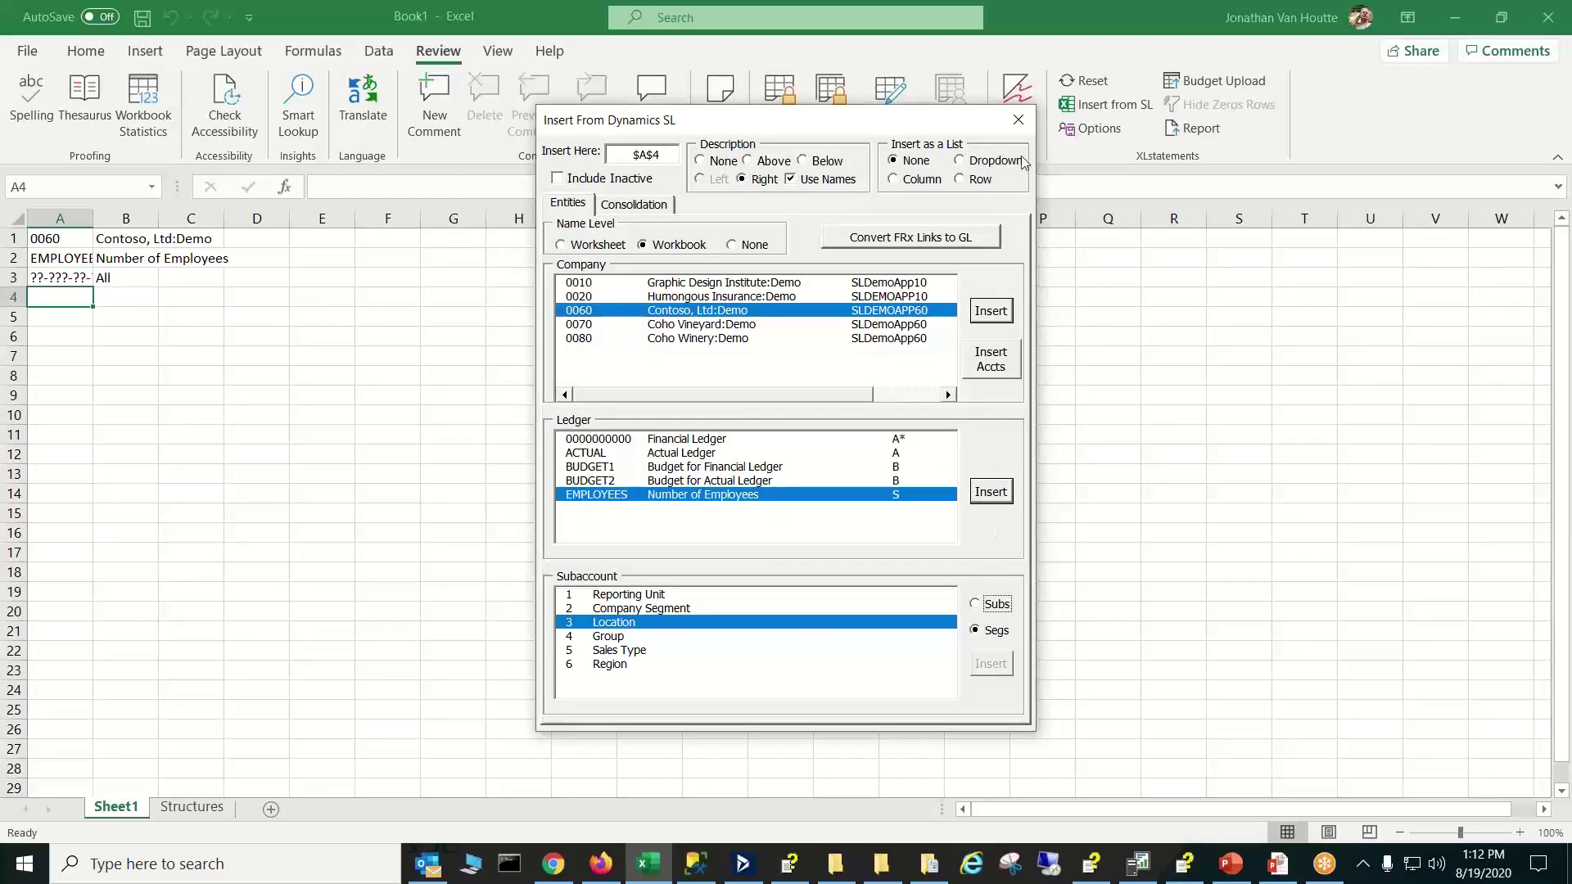
pyautogui.click(1019, 122)
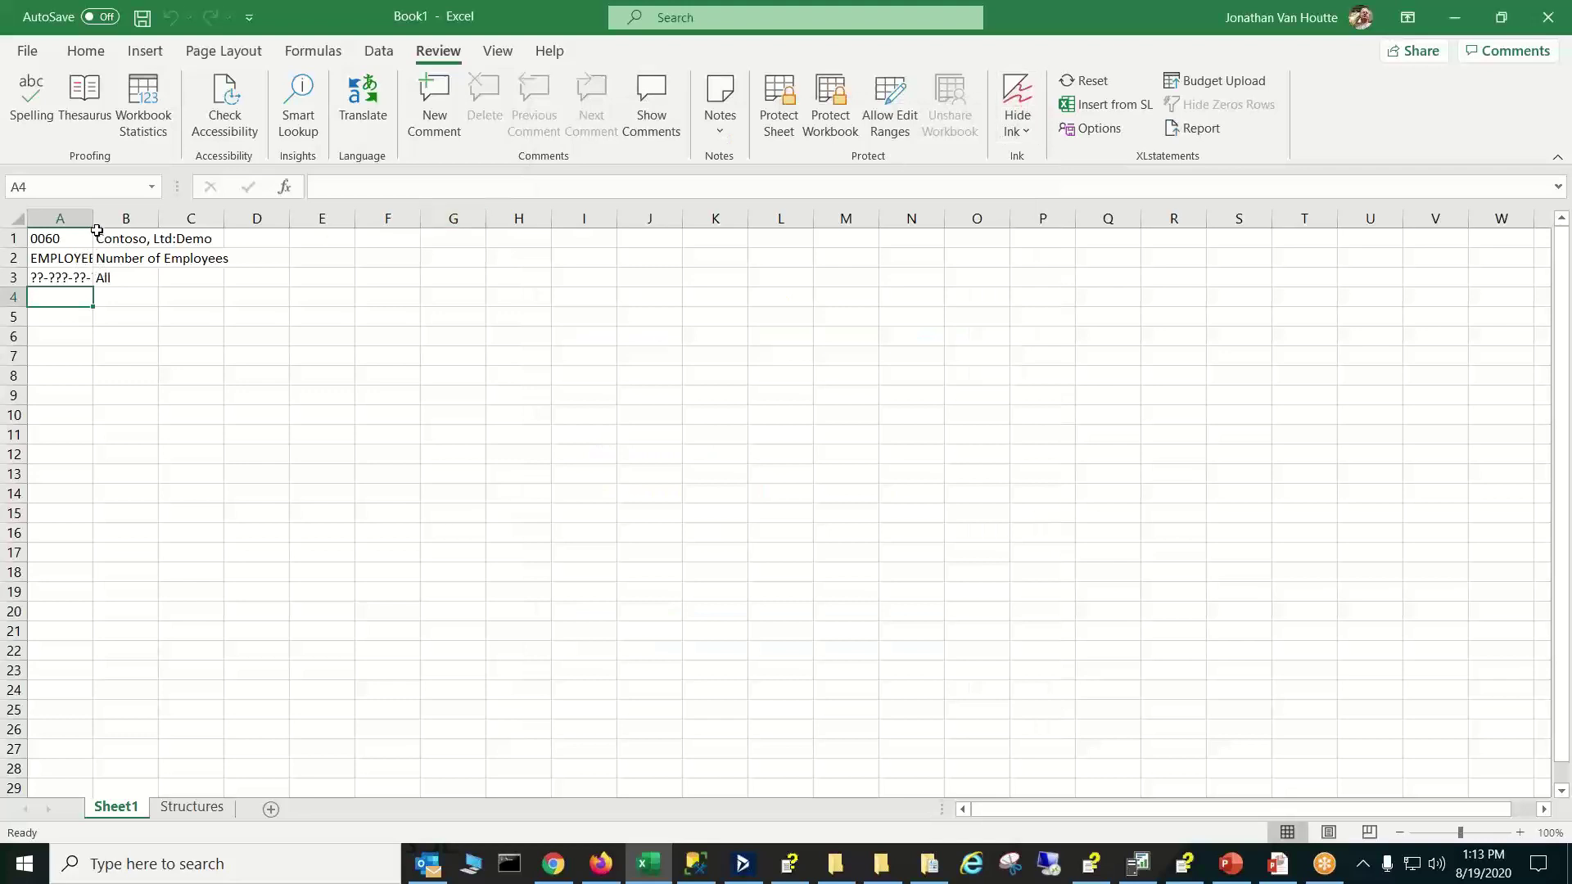
# Widen column A to fit its entries, and review the ledger and subaccount cells and the location choices in B3
pyautogui.moveTo(97, 229); pyautogui.dragTo(164, 231)
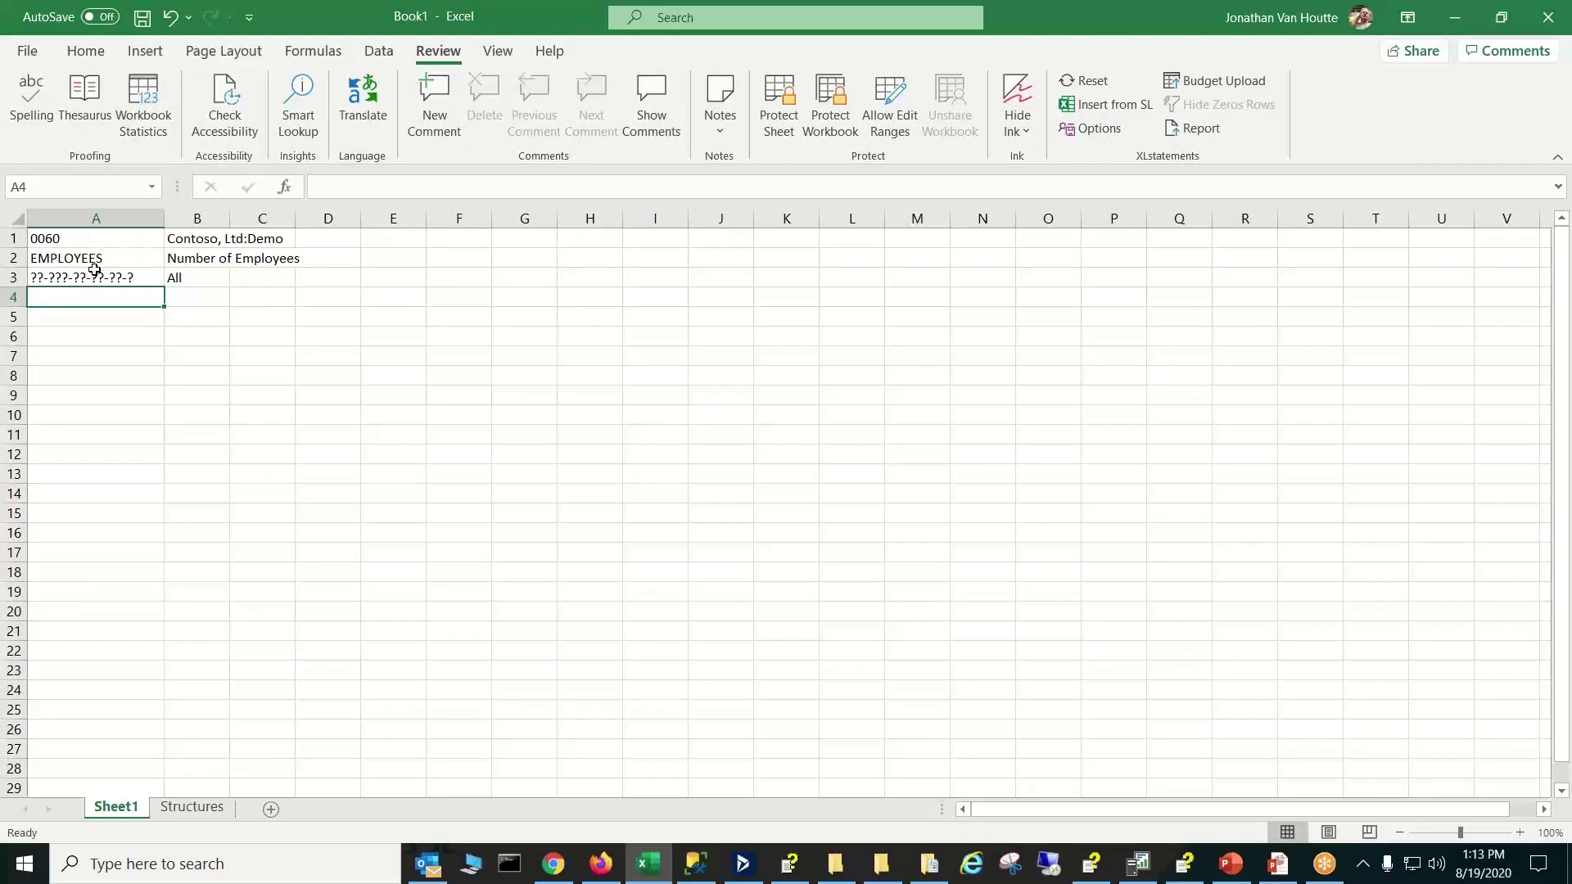
pyautogui.click(97, 261)
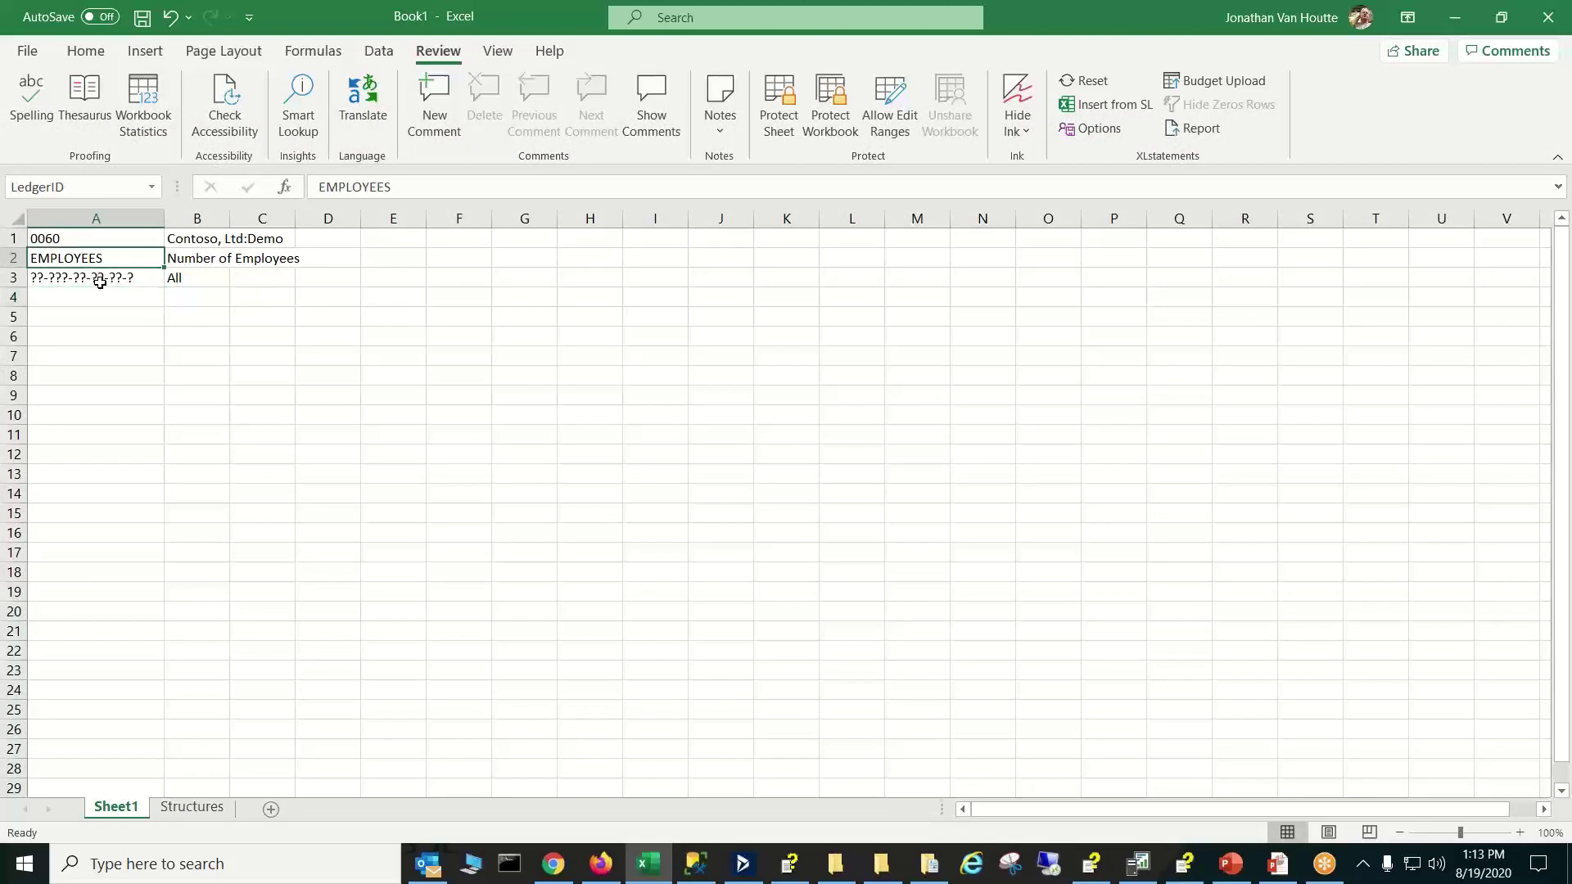
pyautogui.click(99, 281)
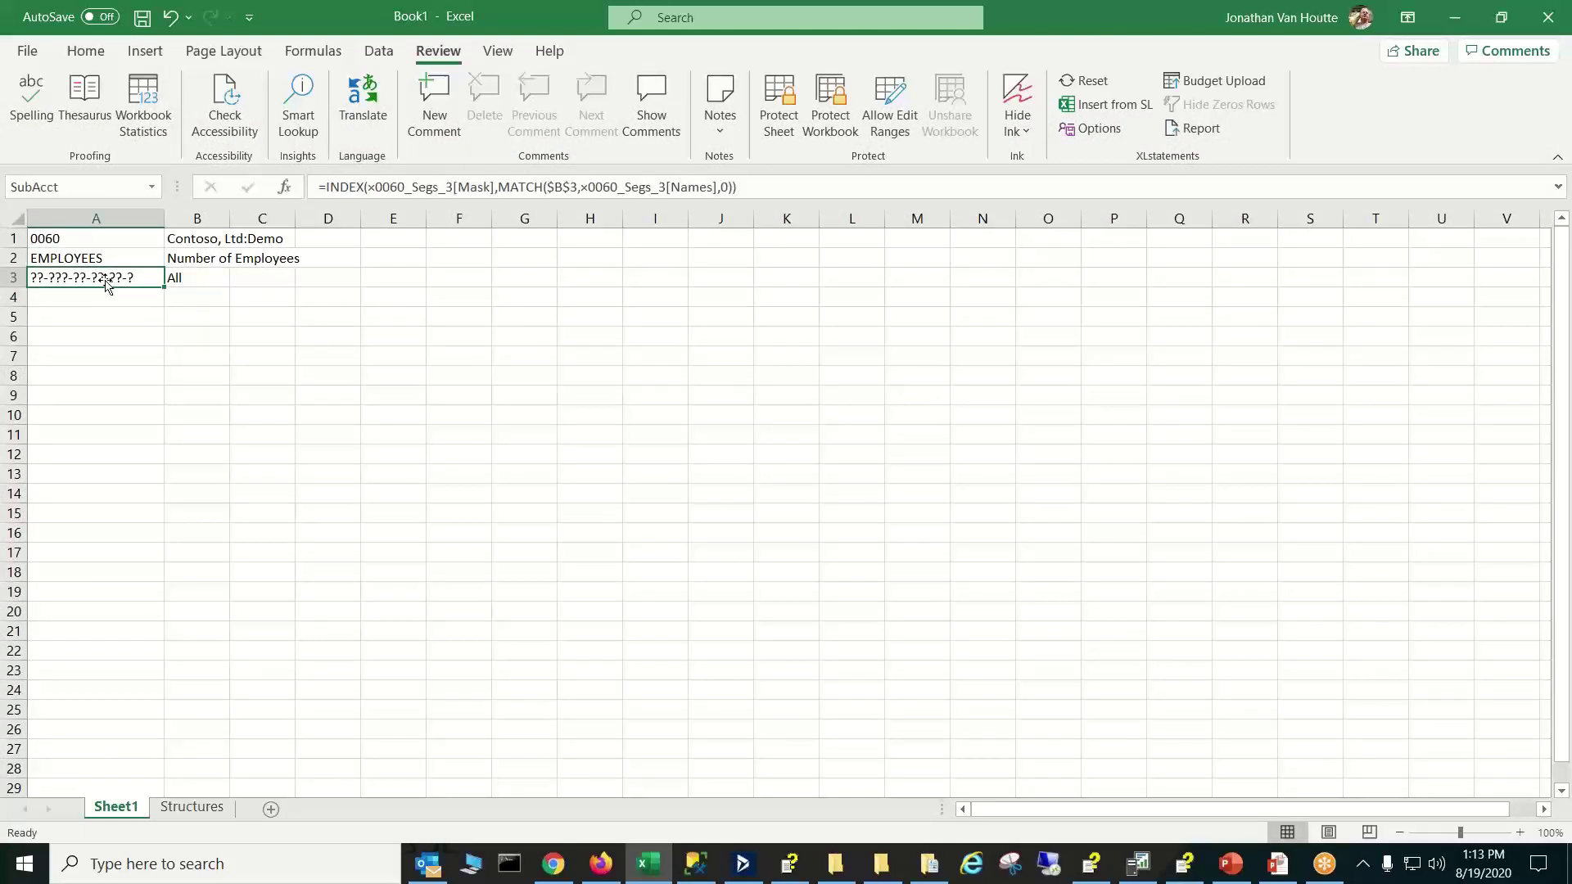
pyautogui.click(193, 279)
pyautogui.click(241, 282)
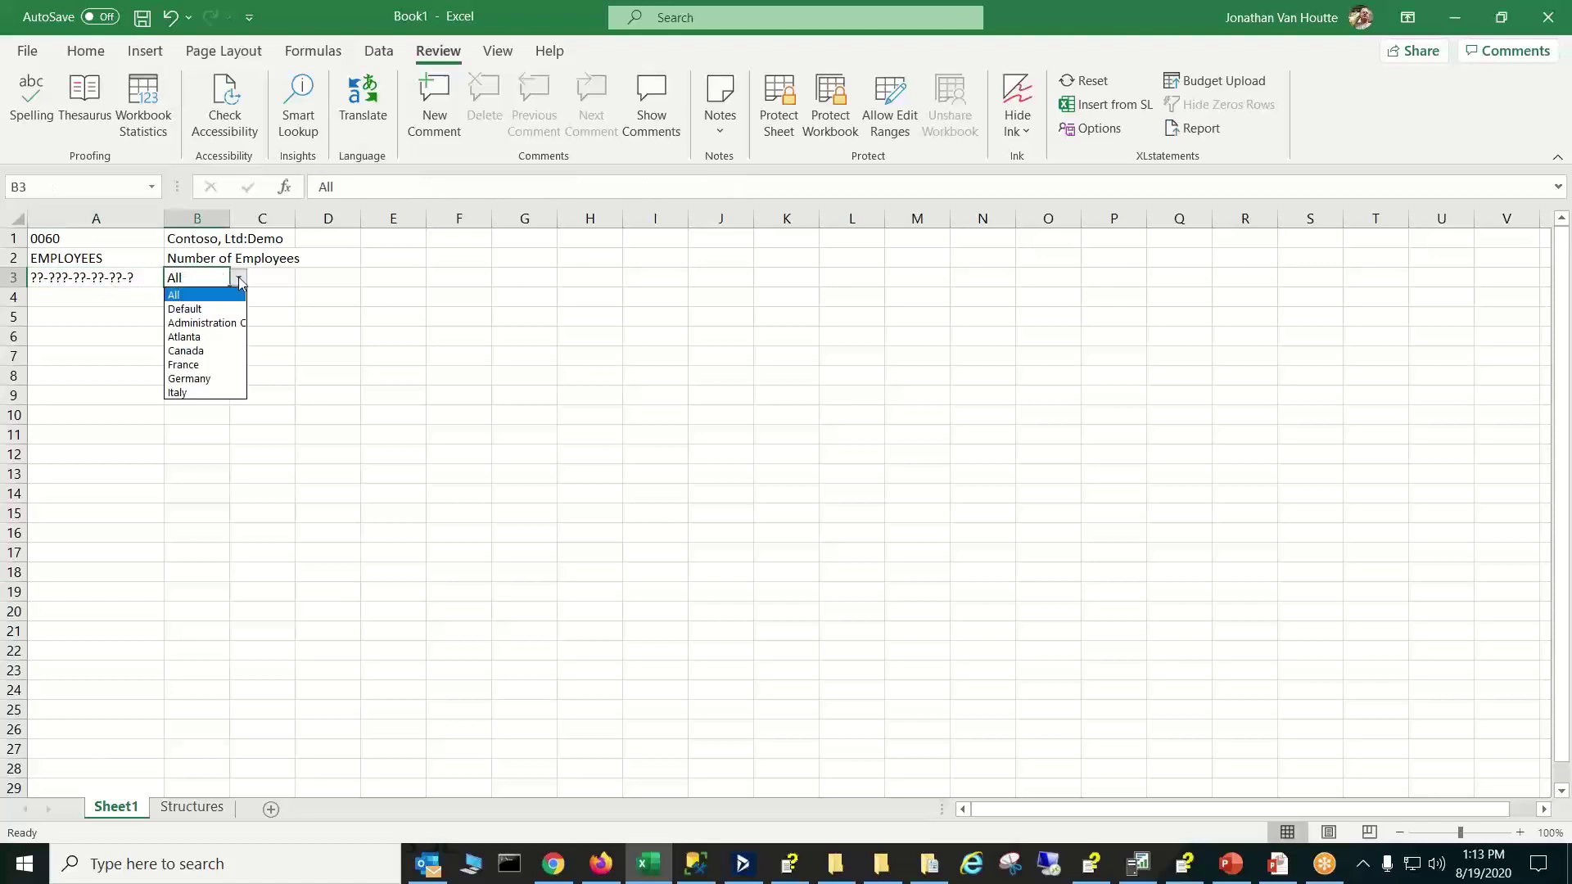
pyautogui.click(277, 281)
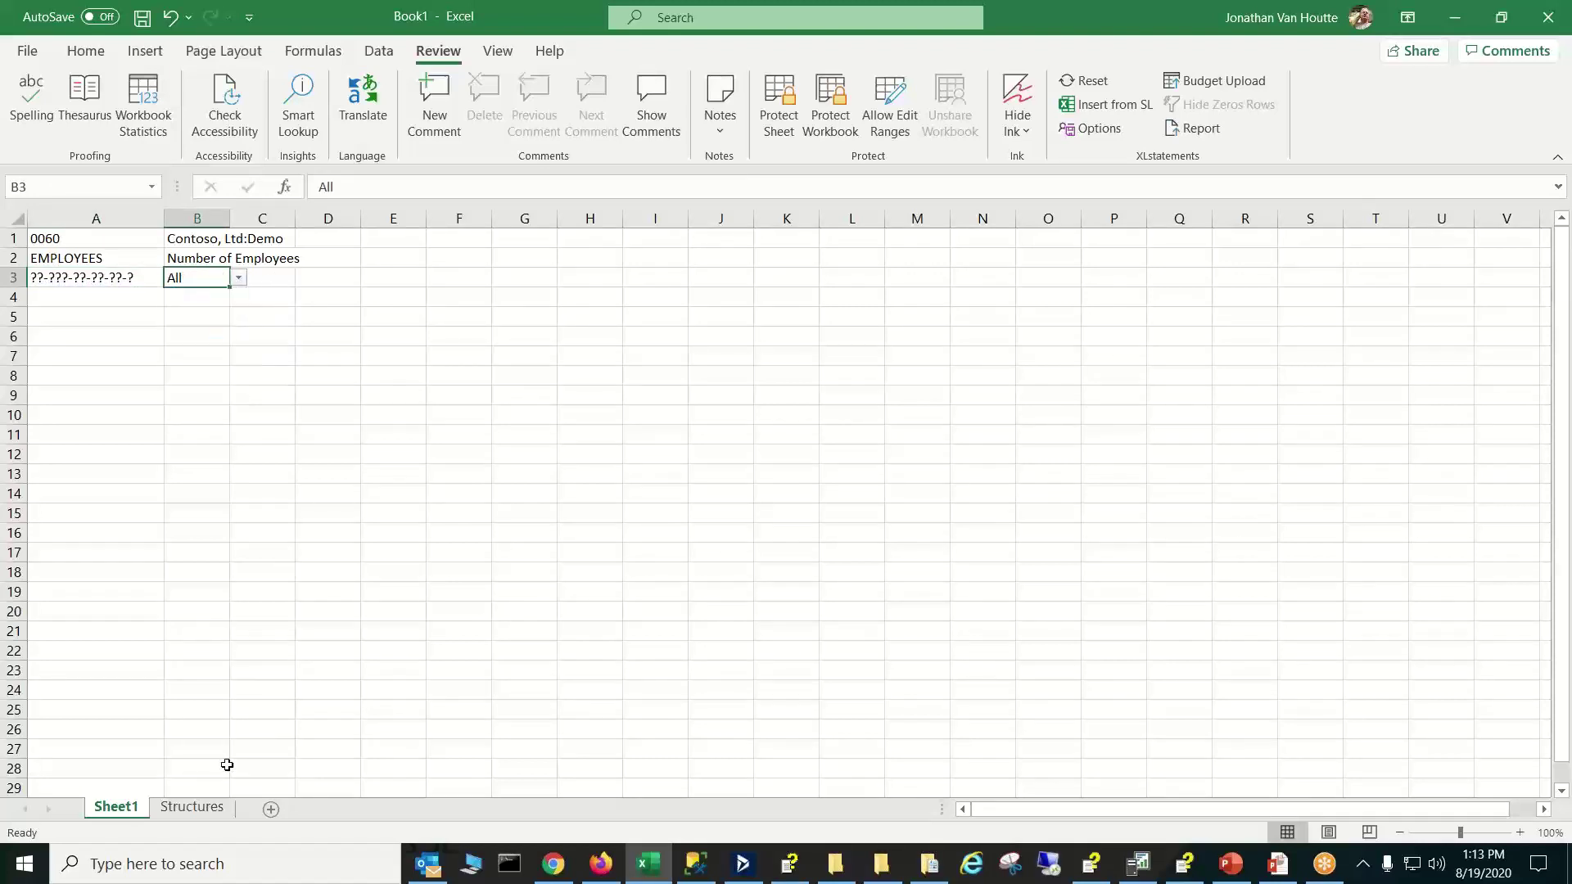
# Filter ID 00 out of the location table on the Structures sheet and check the location choices in B3 of Sheet1
pyautogui.click(189, 806)
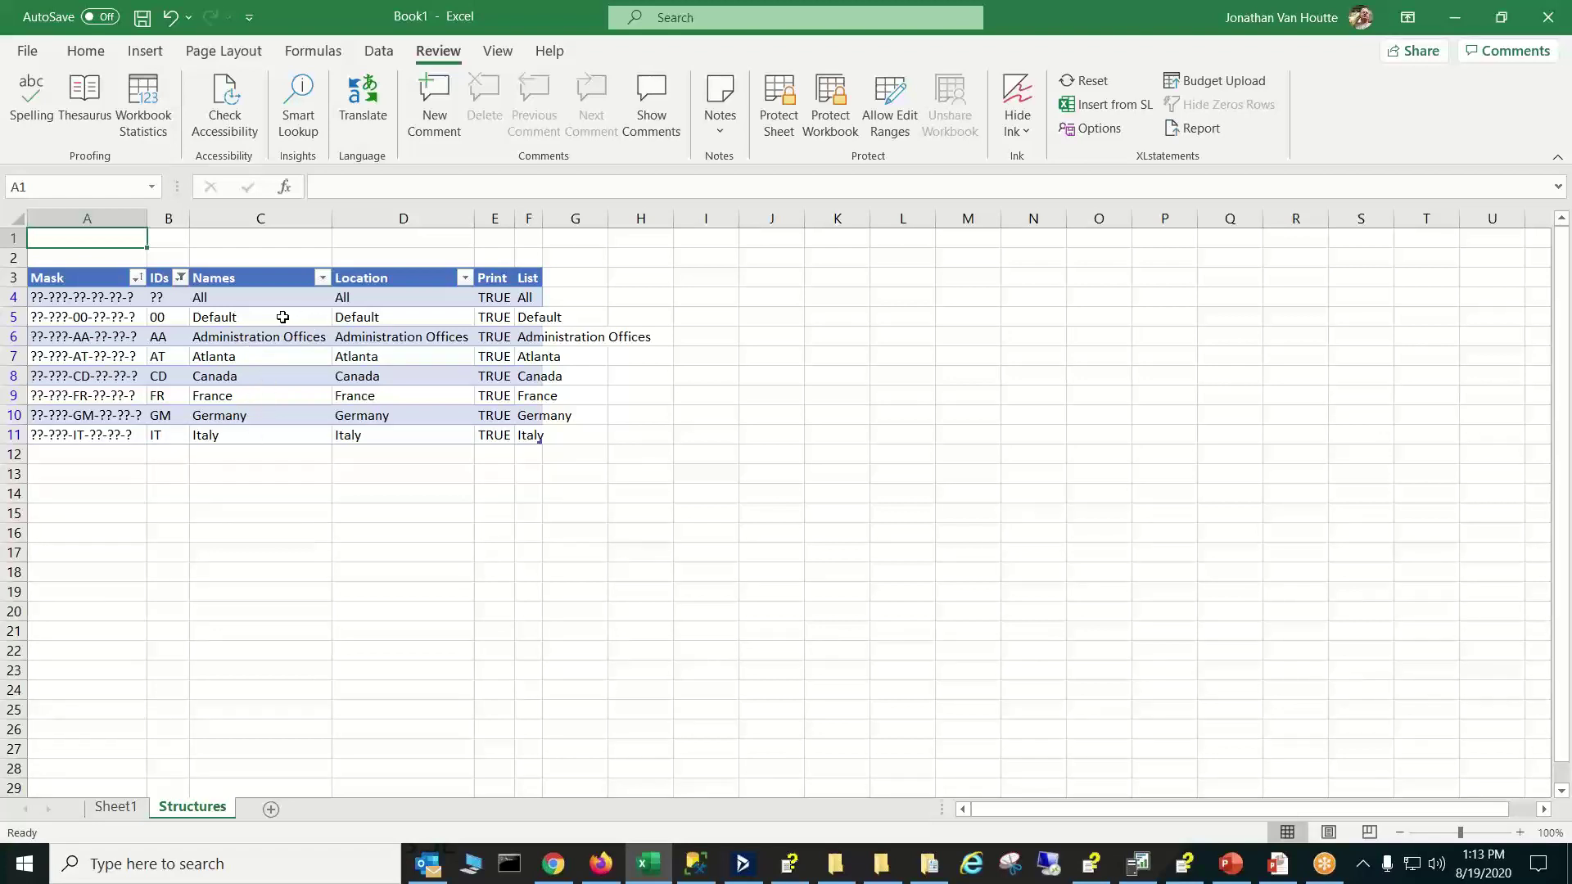
pyautogui.click(180, 279)
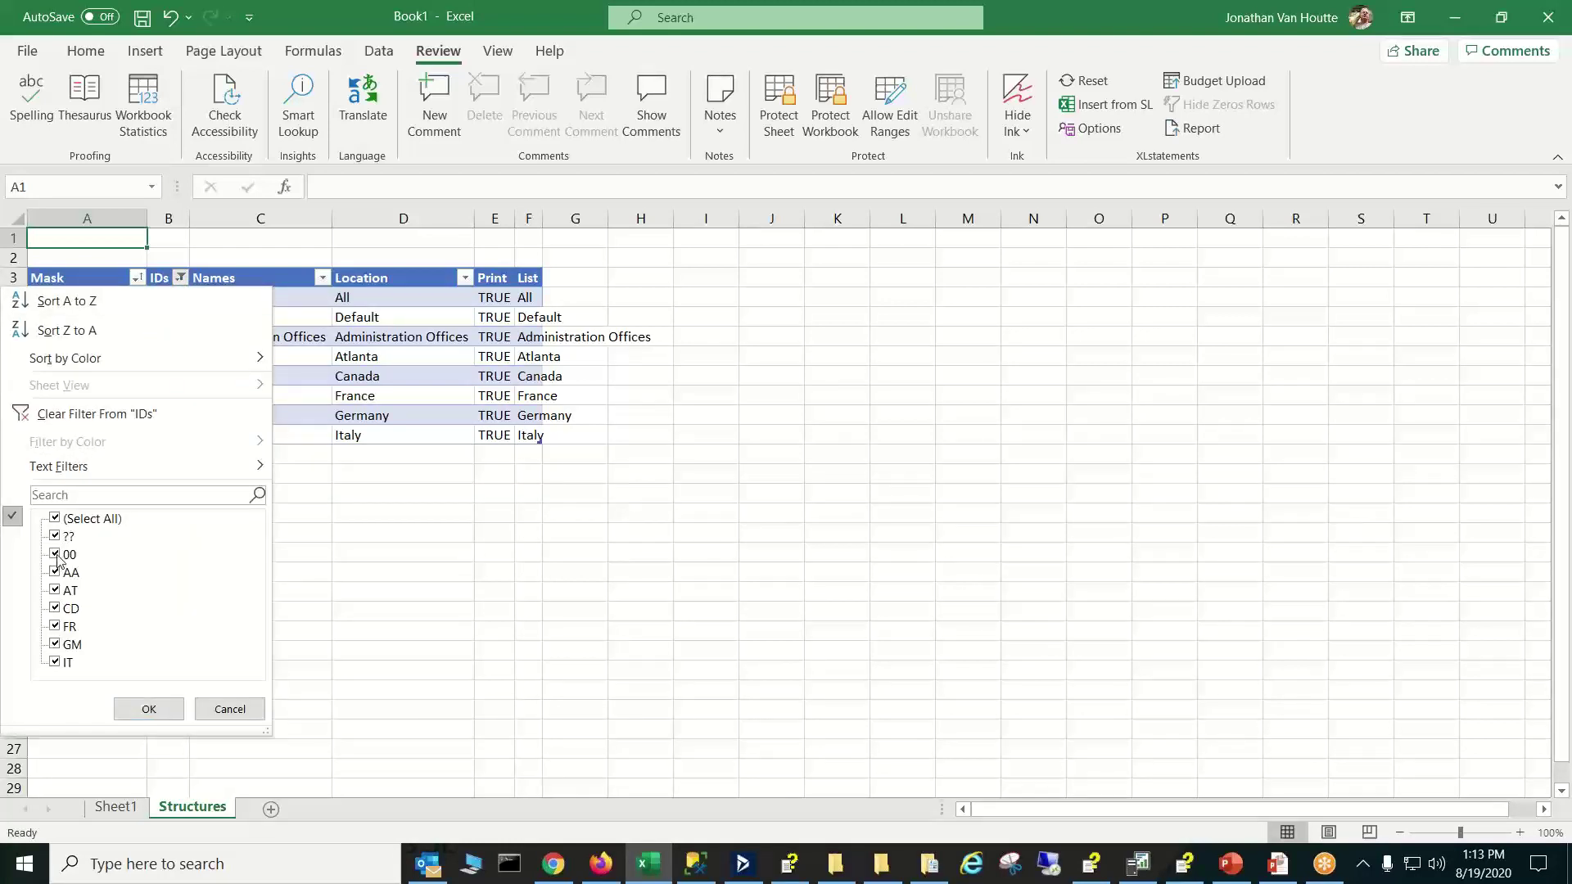
pyautogui.click(58, 557)
pyautogui.click(149, 711)
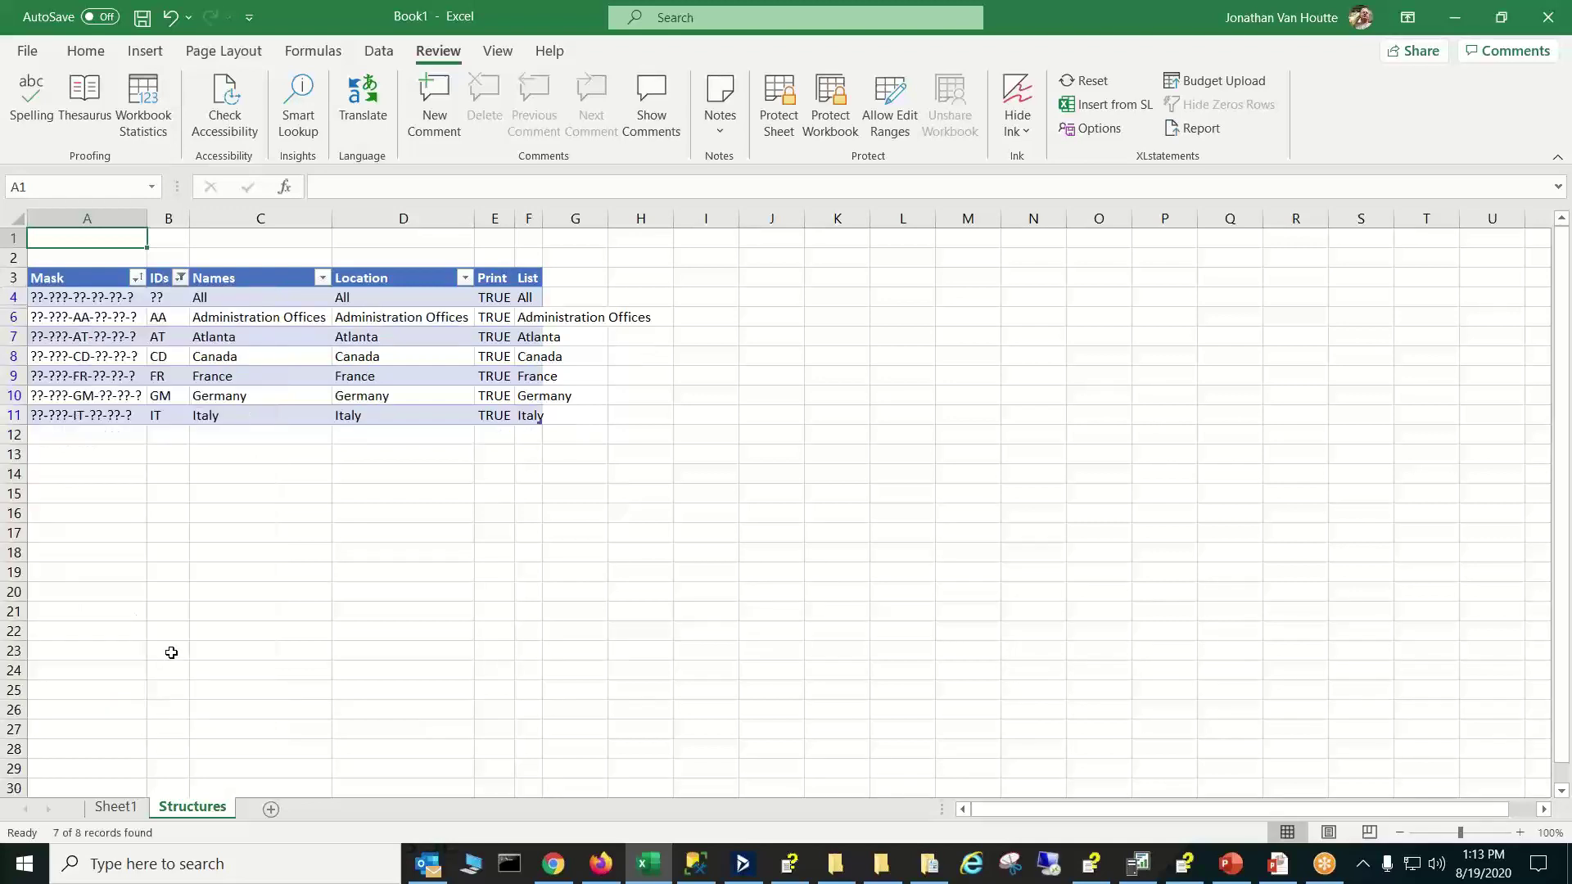
pyautogui.click(129, 811)
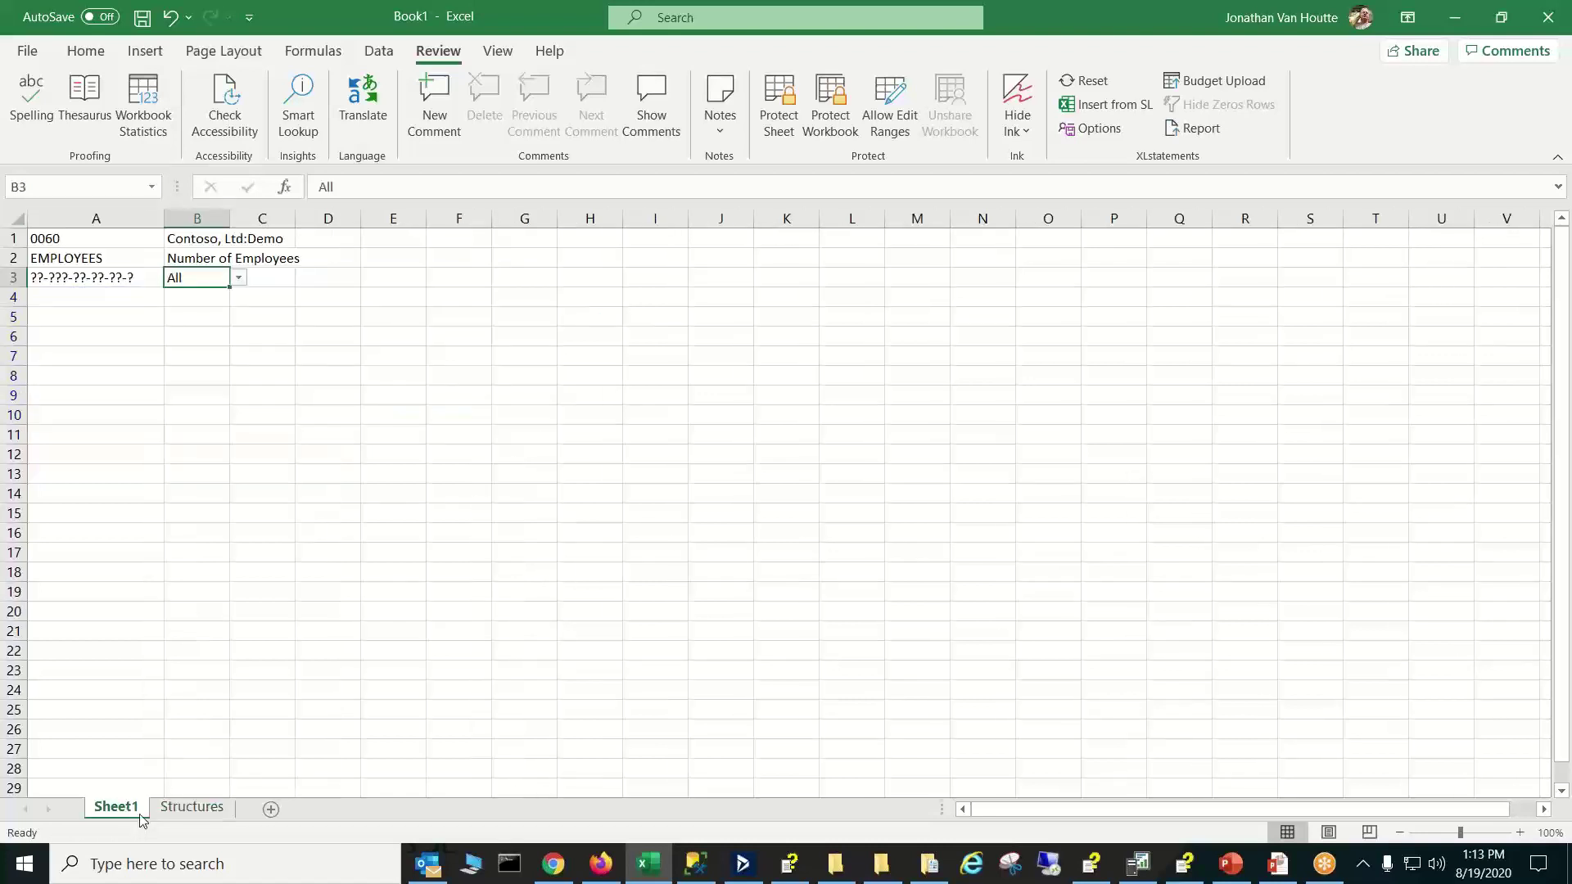
pyautogui.click(239, 280)
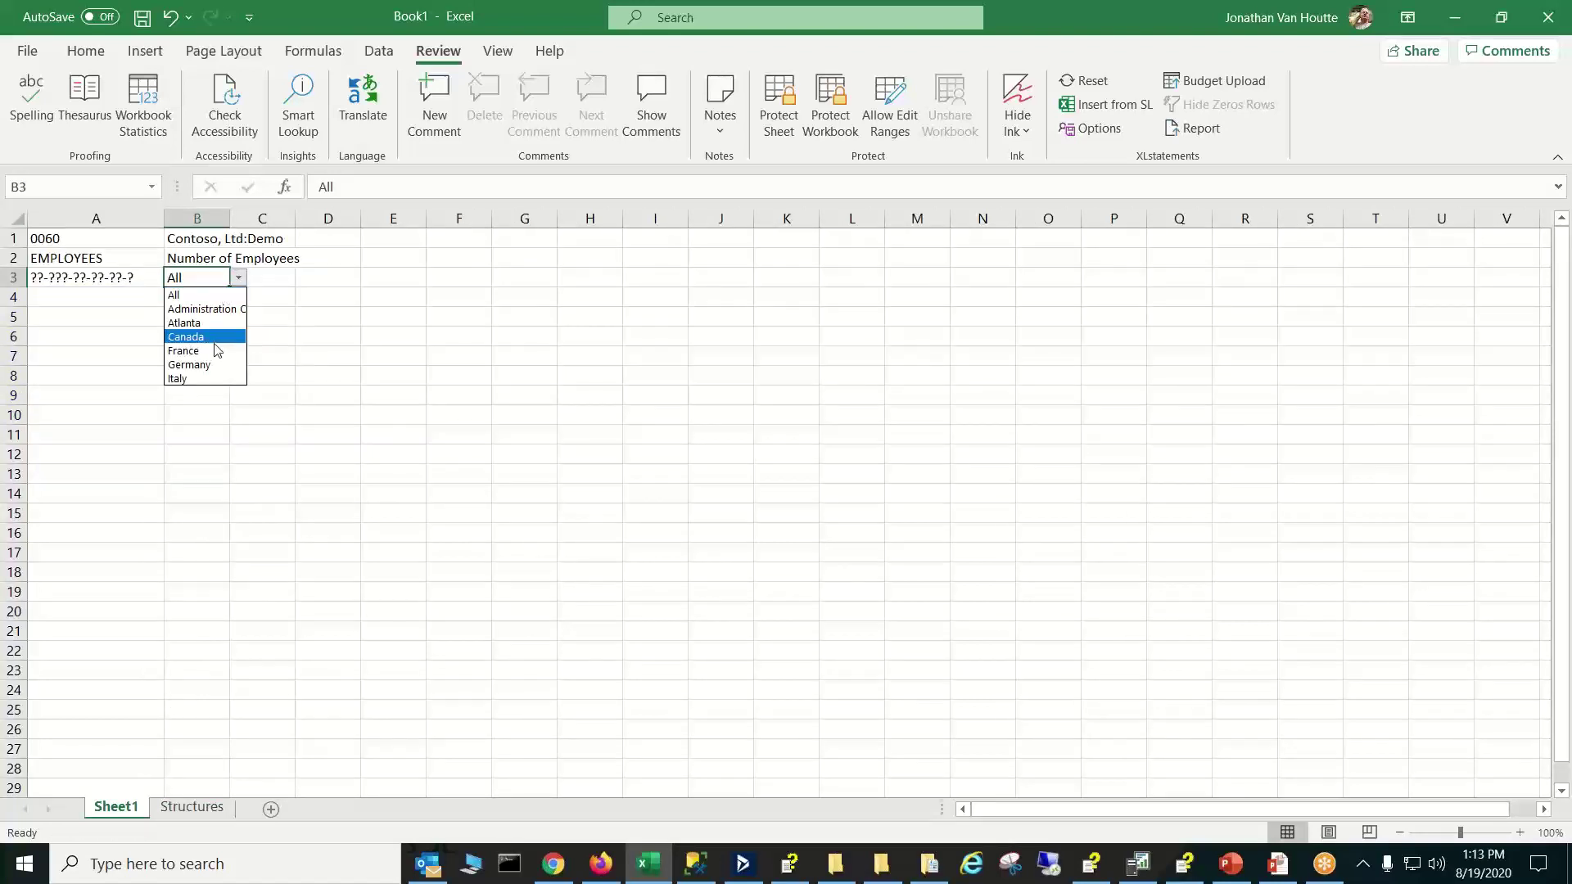
pyautogui.click(309, 303)
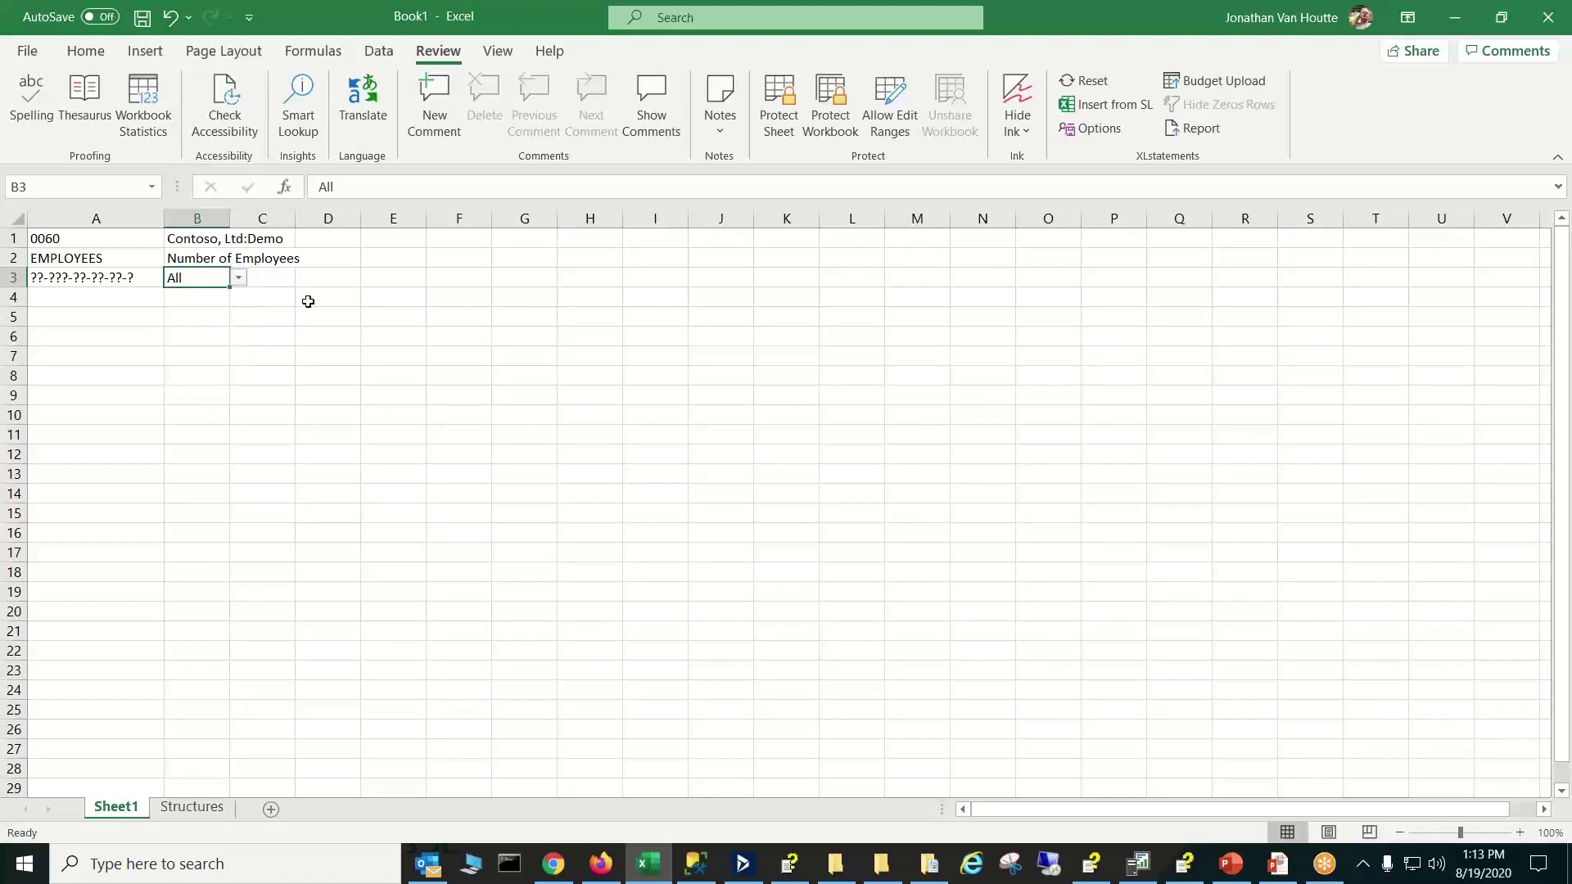
# Name cell A4 FiscYr and check the names assigned to the cells above it
pyautogui.click(69, 298)
pyautogui.click(45, 186)
pyautogui.write('FiscYr')
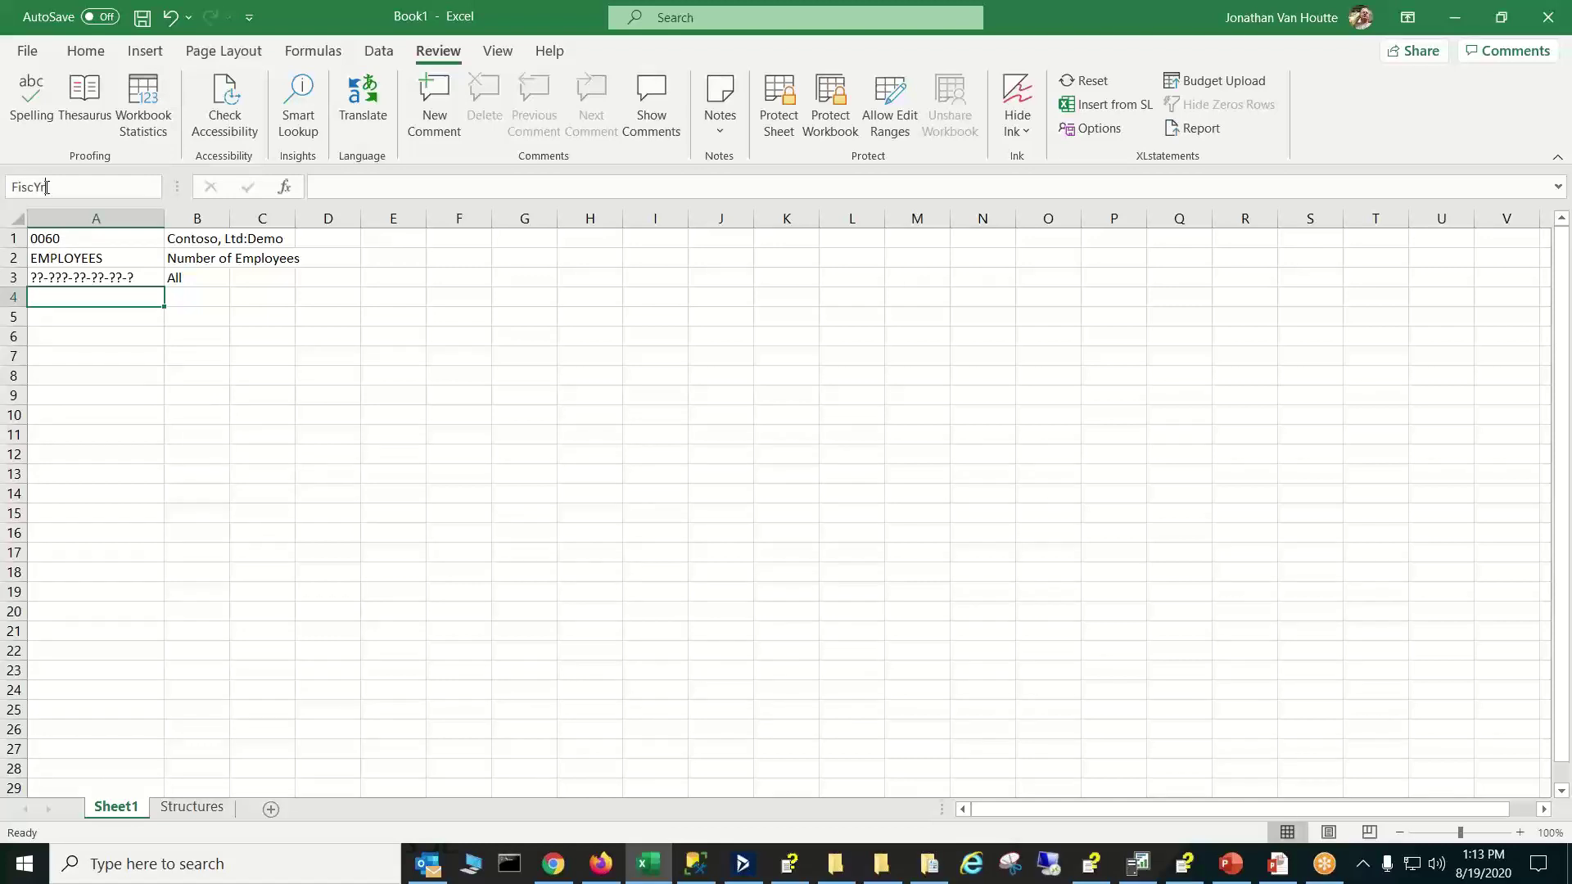
pyautogui.click(72, 250)
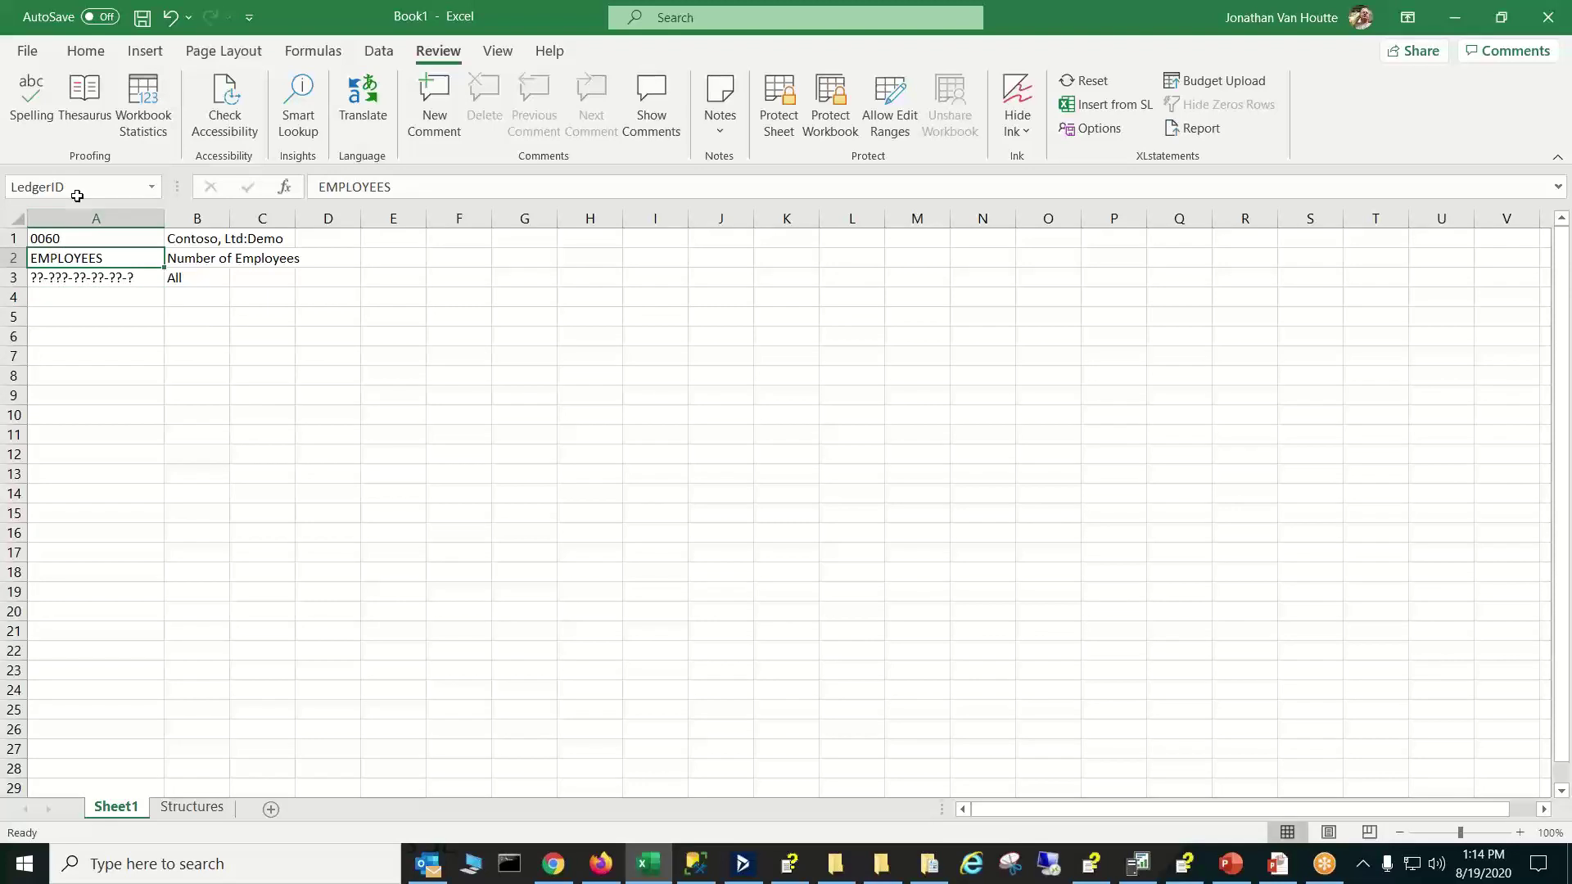
pyautogui.moveTo(86, 243); pyautogui.dragTo(88, 261)
pyautogui.click(90, 263)
pyautogui.click(88, 278)
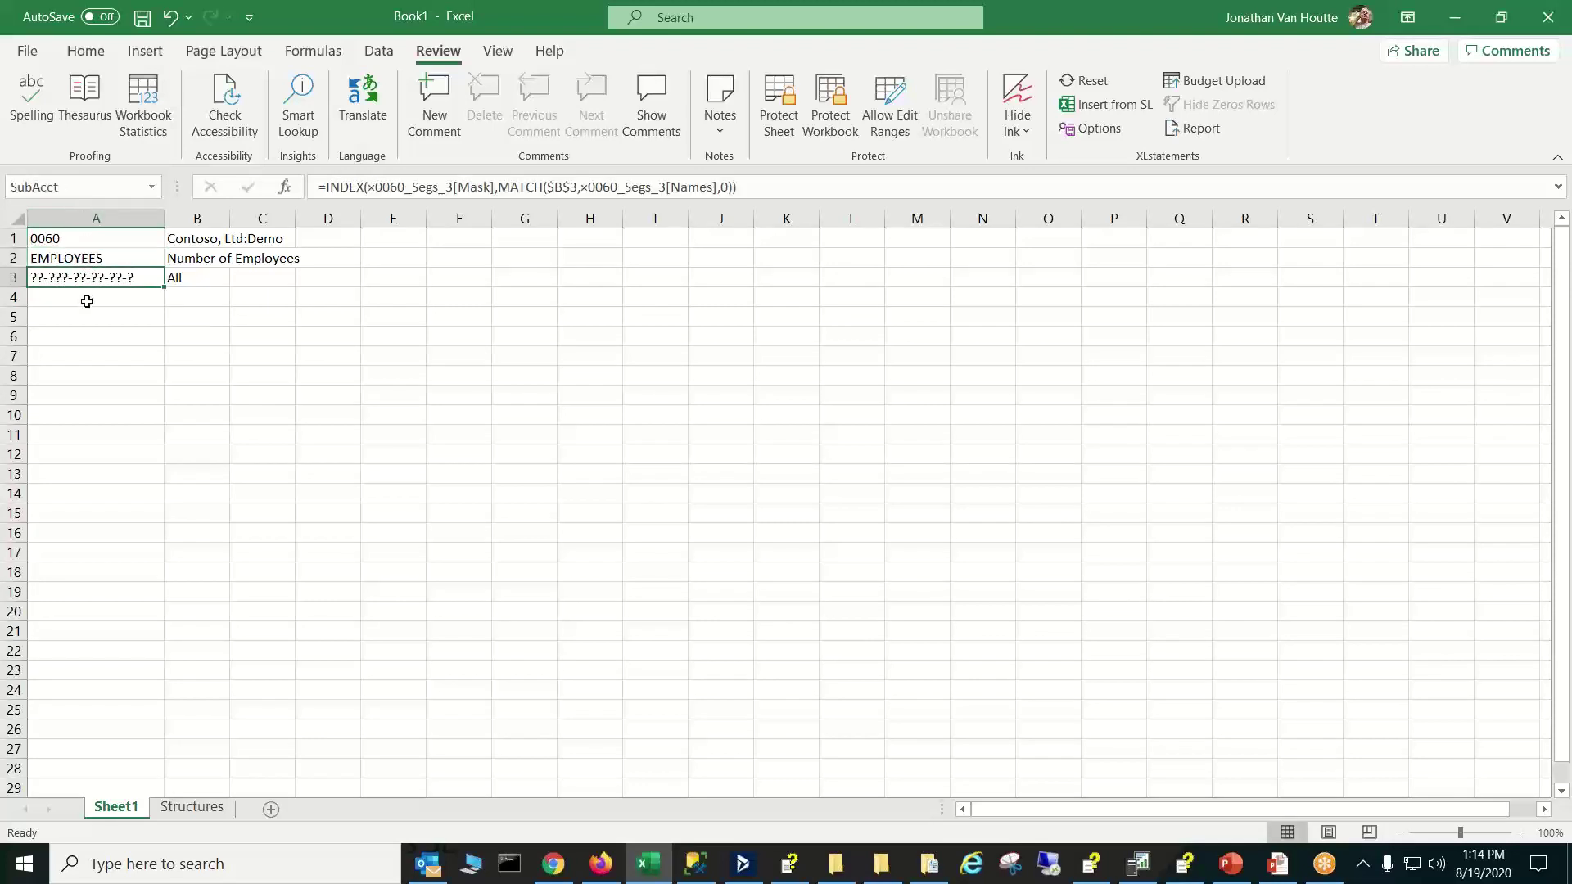
# Enter 1999 as the fiscal year in cell A4
pyautogui.click(87, 299)
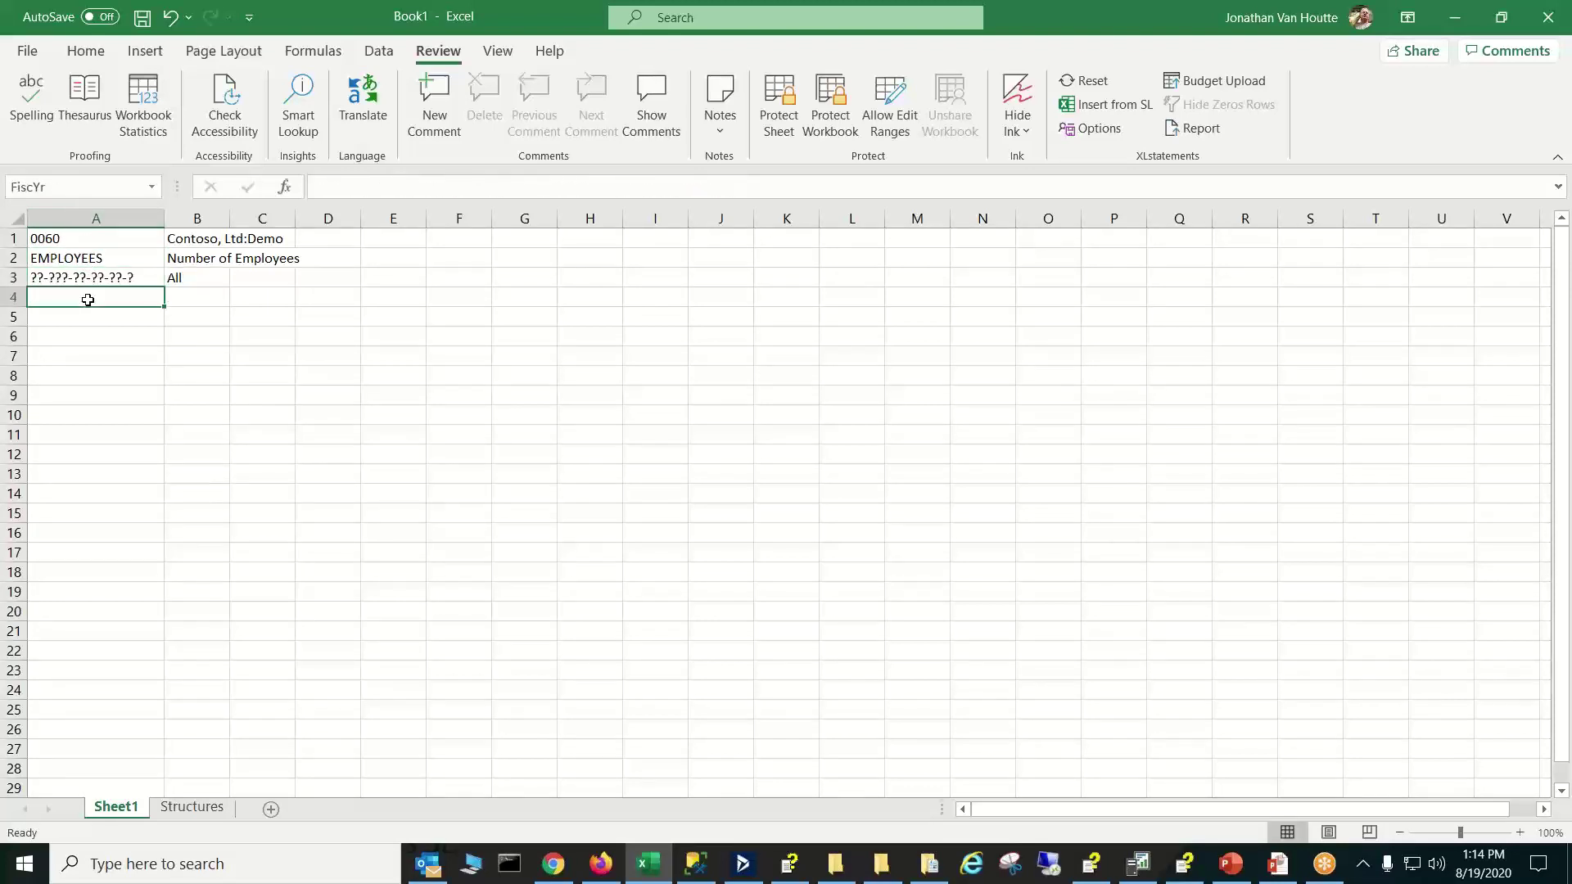
pyautogui.write('1999')
pyautogui.press('Return')
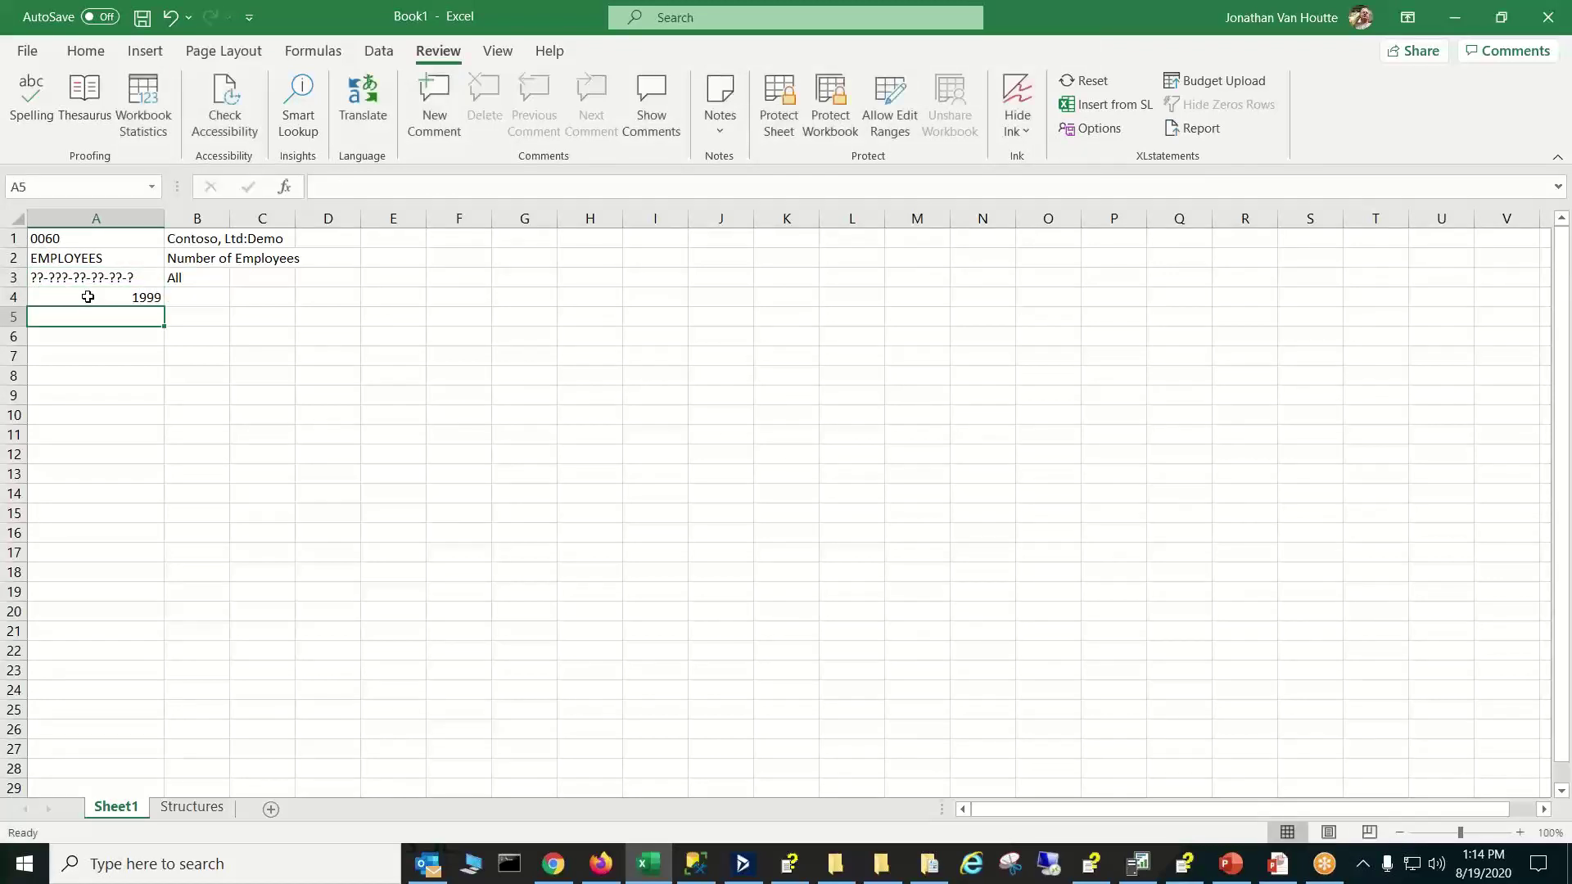
# Insert the account list of company 0060 from Dynamics SL starting at cell A7
pyautogui.click(101, 358)
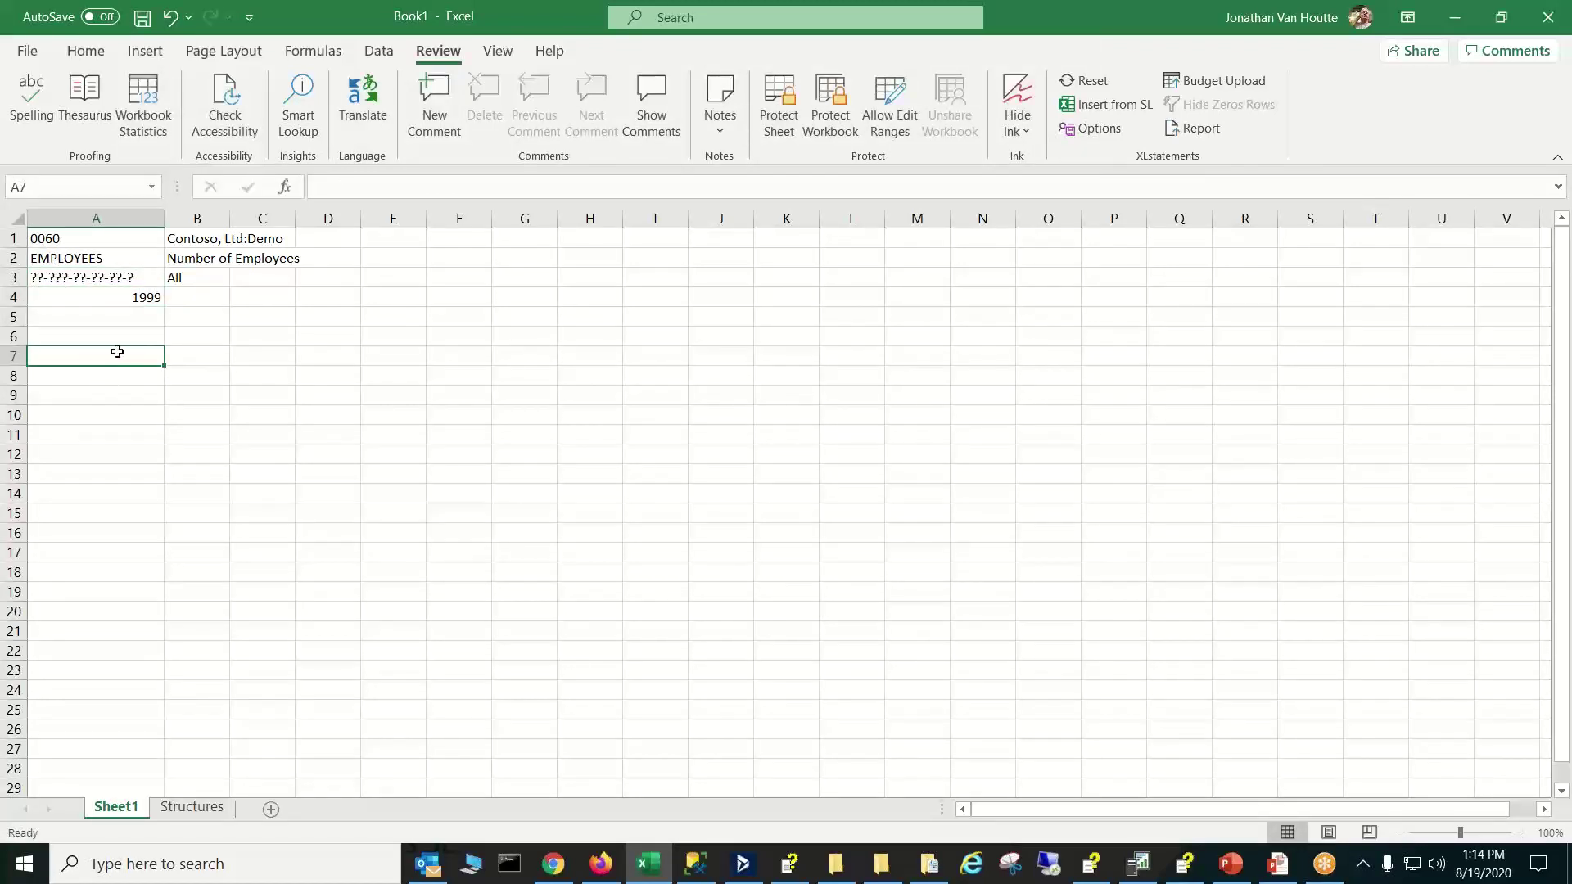
pyautogui.click(1062, 106)
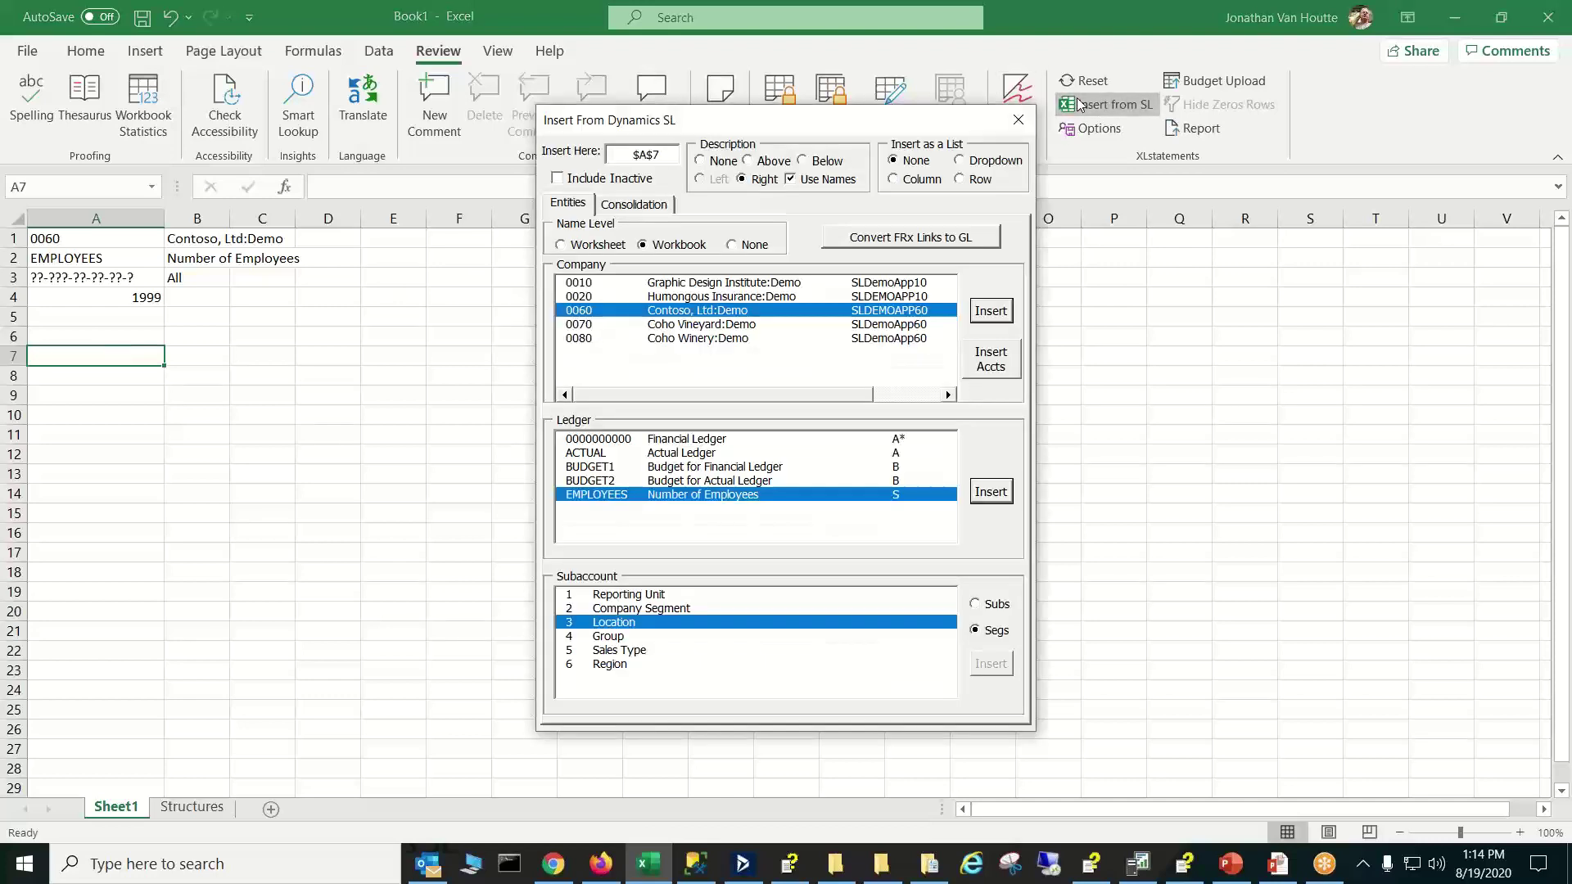
pyautogui.click(984, 367)
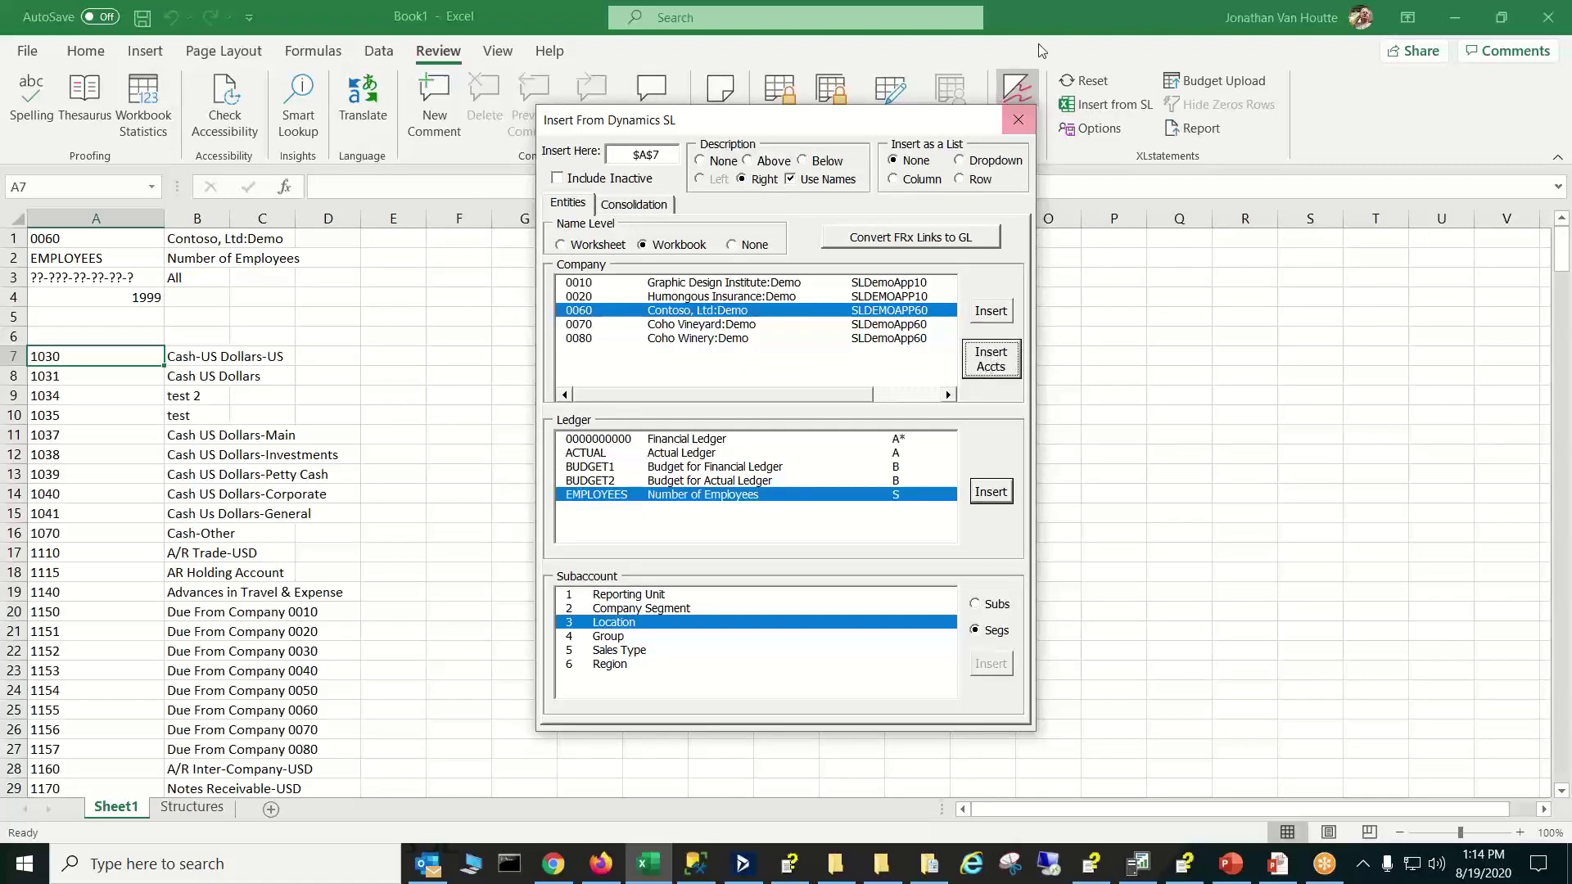
pyautogui.click(1024, 114)
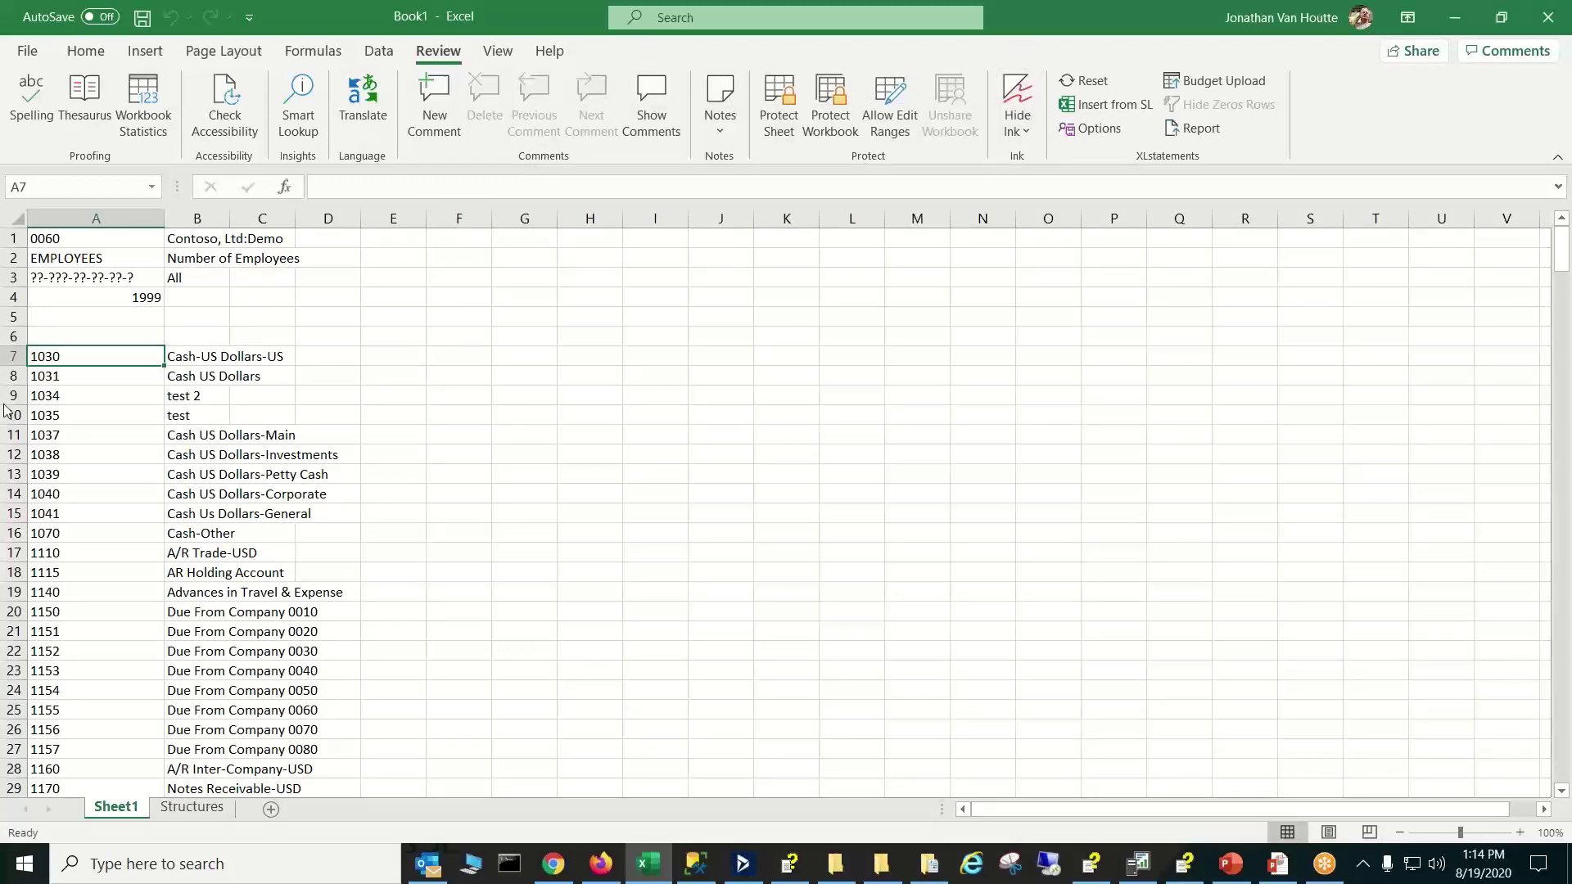
# Delete rows 7 to 250, which hold all accounts before 5010 Officers Salaries
pyautogui.moveTo(15, 357); pyautogui.dragTo(14, 799)
pyautogui.moveTo(3, 854); pyautogui.dragTo(4, 492)
pyautogui.rightClick(13, 474)
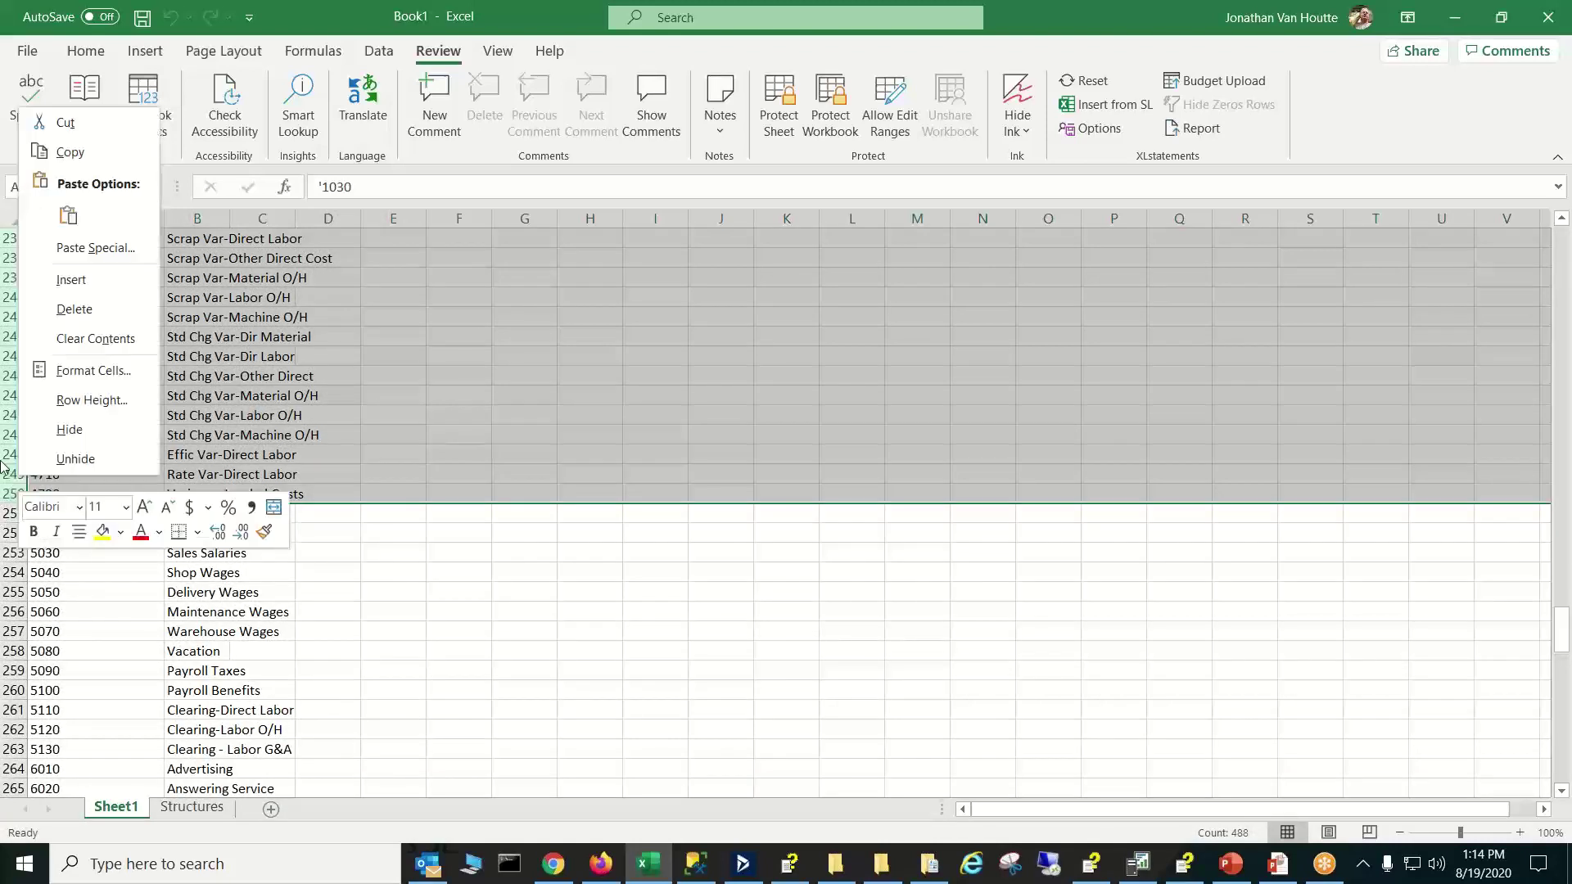
pyautogui.click(88, 318)
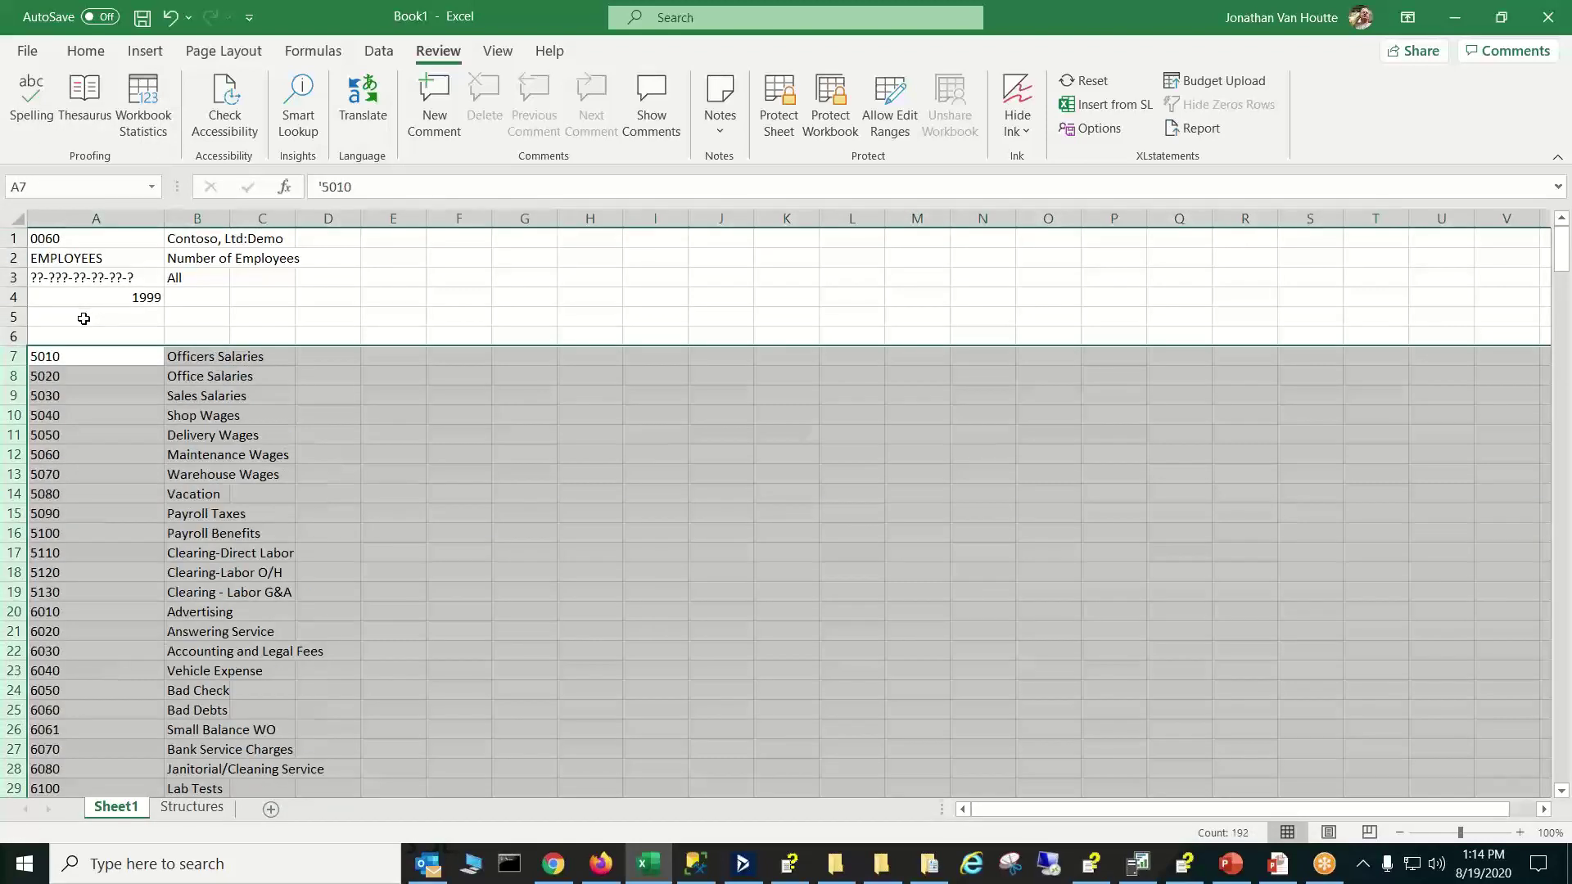
# Delete rows 14 to 101, from account 5080 Vacation up to the row above 9090 Provision for Income Tax
pyautogui.click(5, 494)
pyautogui.moveTo(5, 494); pyautogui.dragTo(3, 737)
pyautogui.rightClick(20, 717)
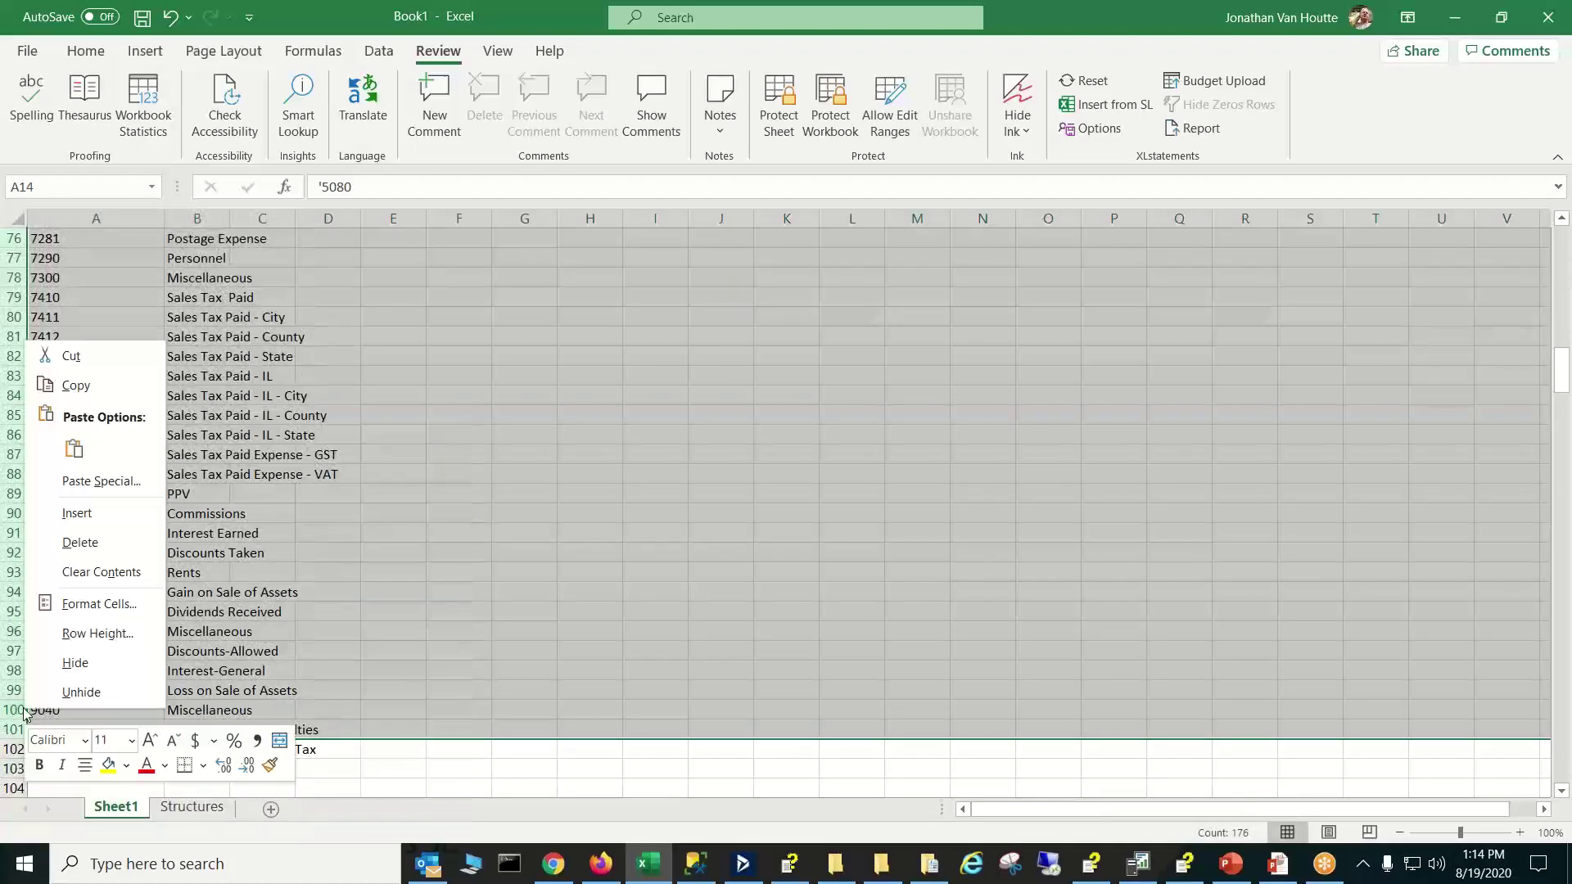
pyautogui.click(127, 540)
pyautogui.click(524, 551)
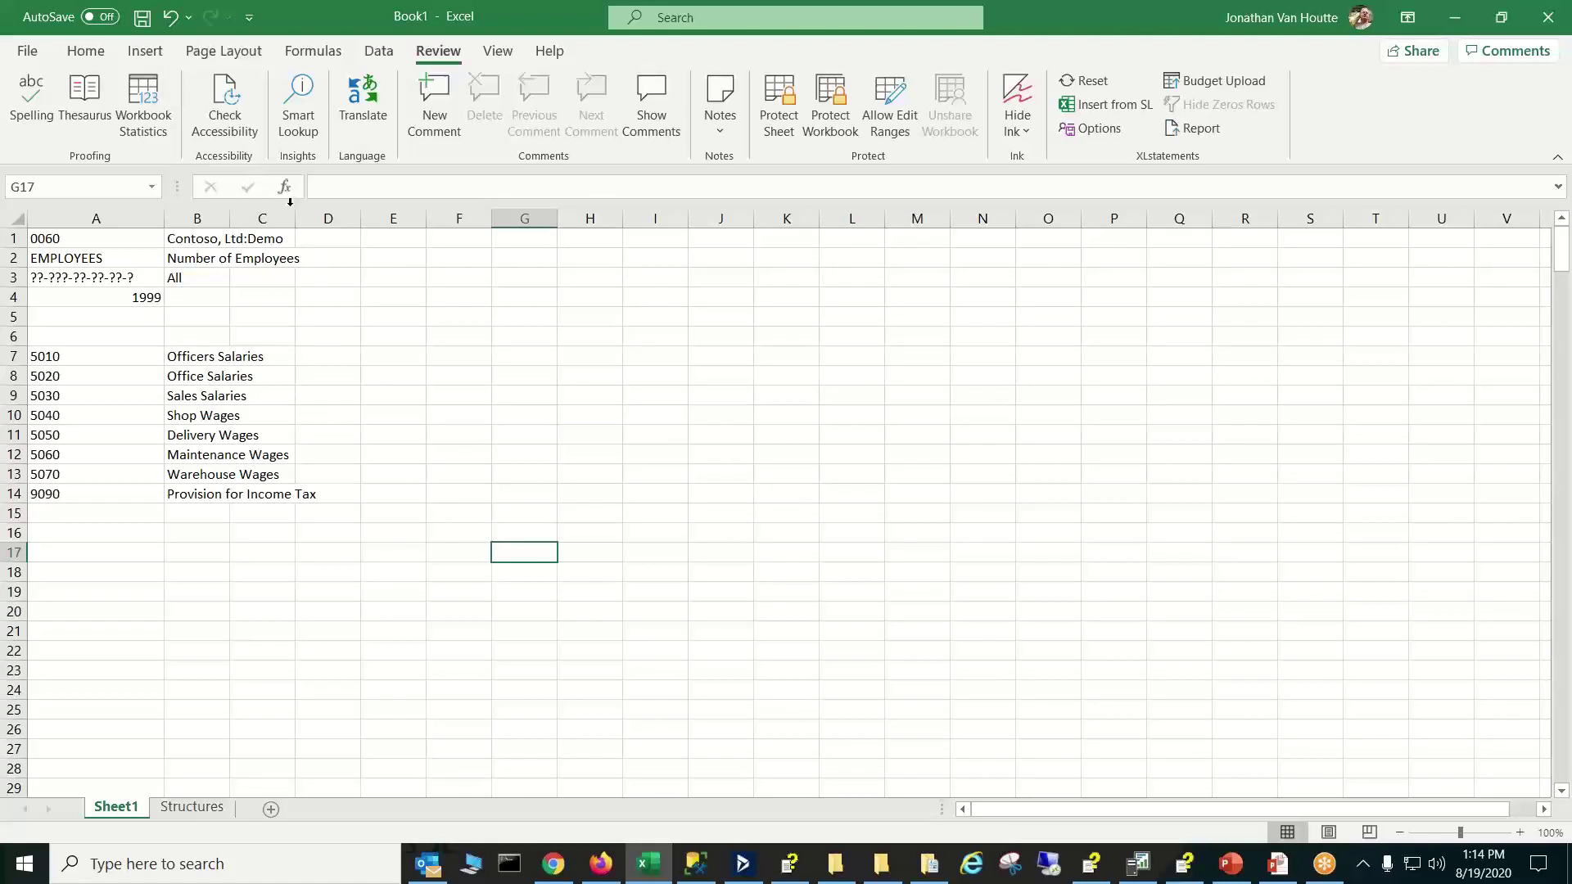
# Autofit column B to its contents and fill period numbers 1 to 12 across C6:N6
pyautogui.doubleClick(231, 218)
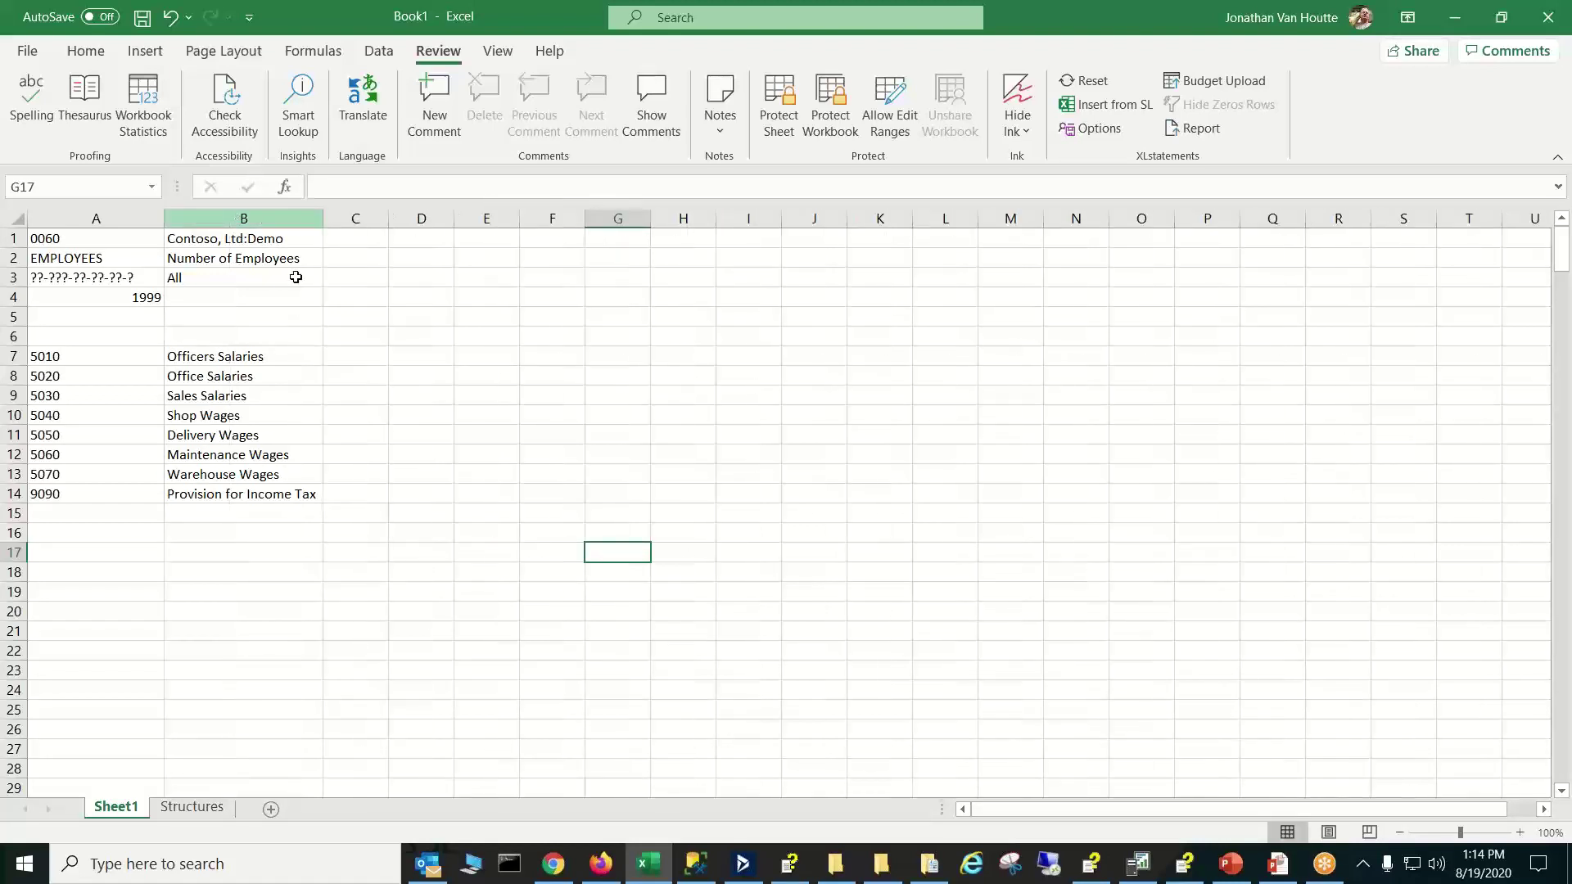
pyautogui.click(363, 338)
pyautogui.write('1')
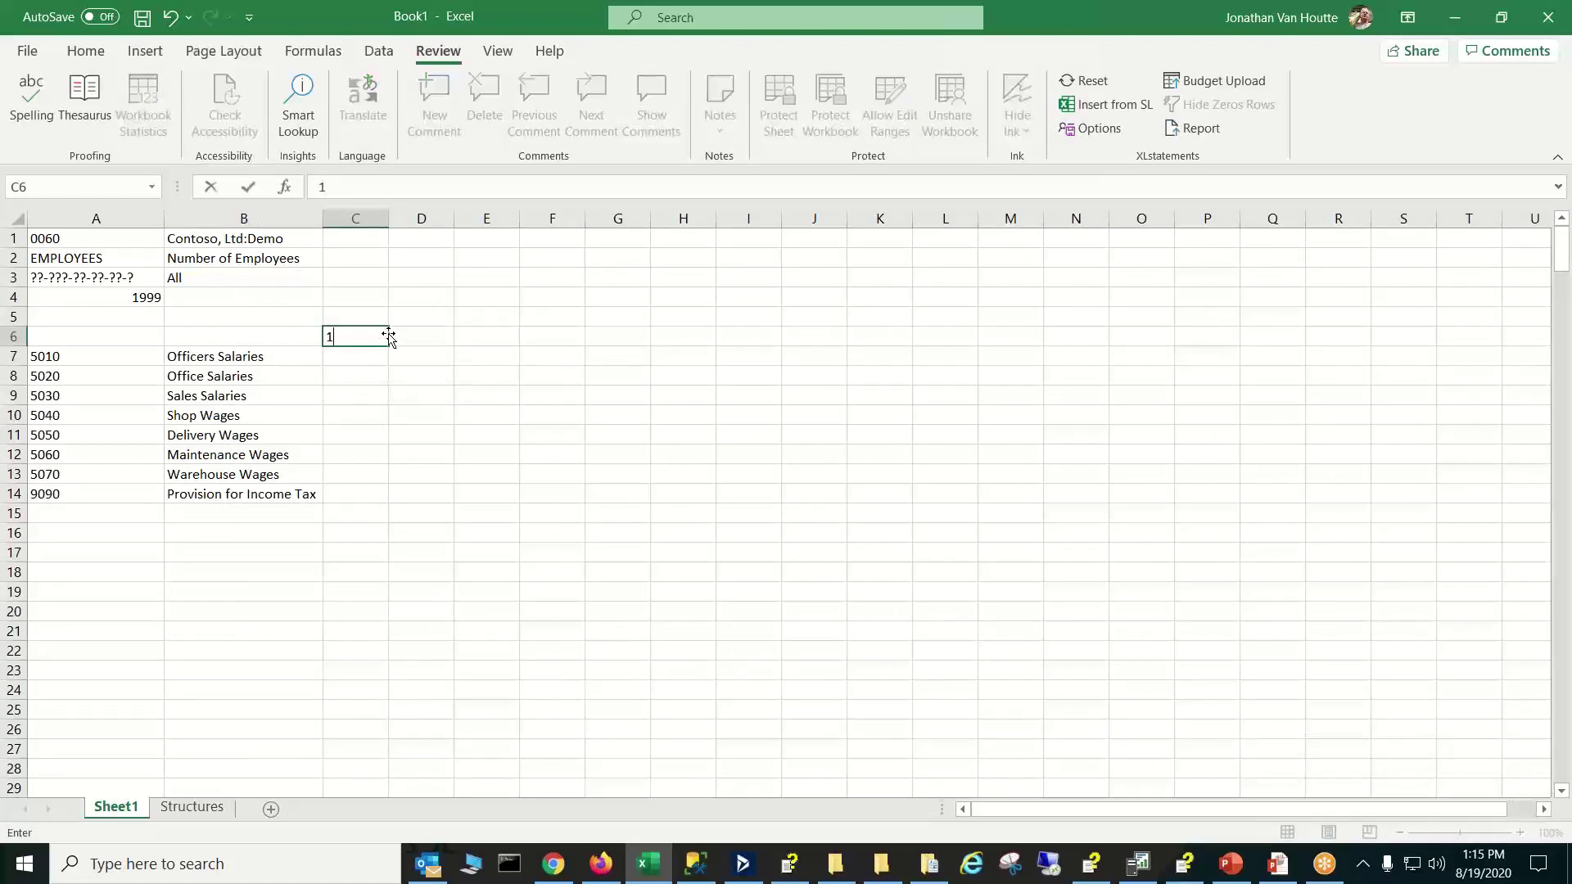
pyautogui.moveTo(391, 348); pyautogui.dragTo(1114, 350)
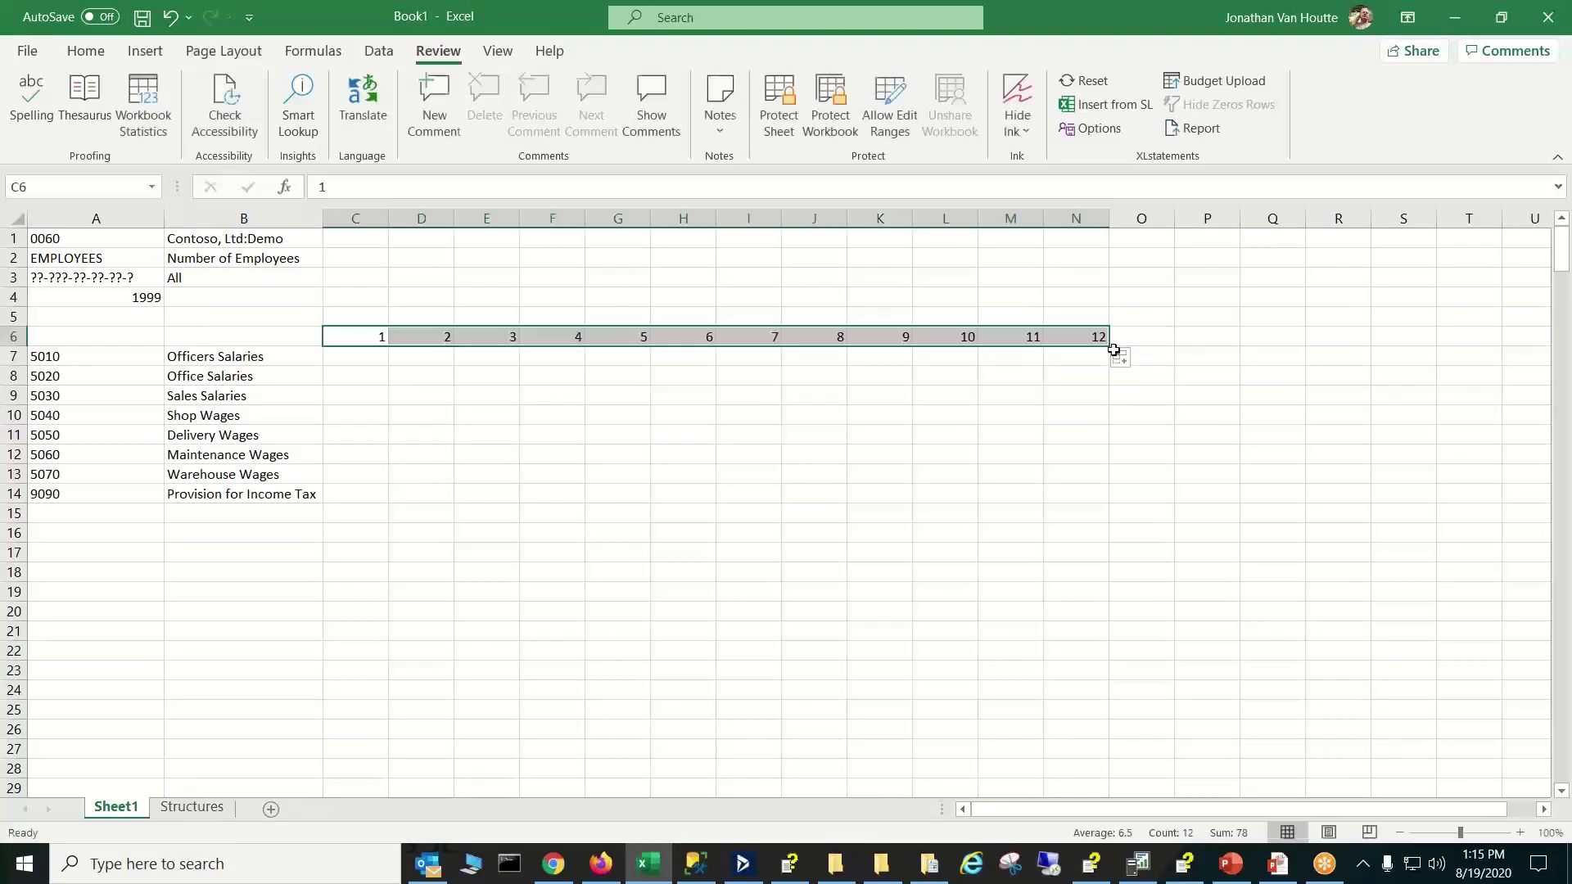
pyautogui.click(358, 359)
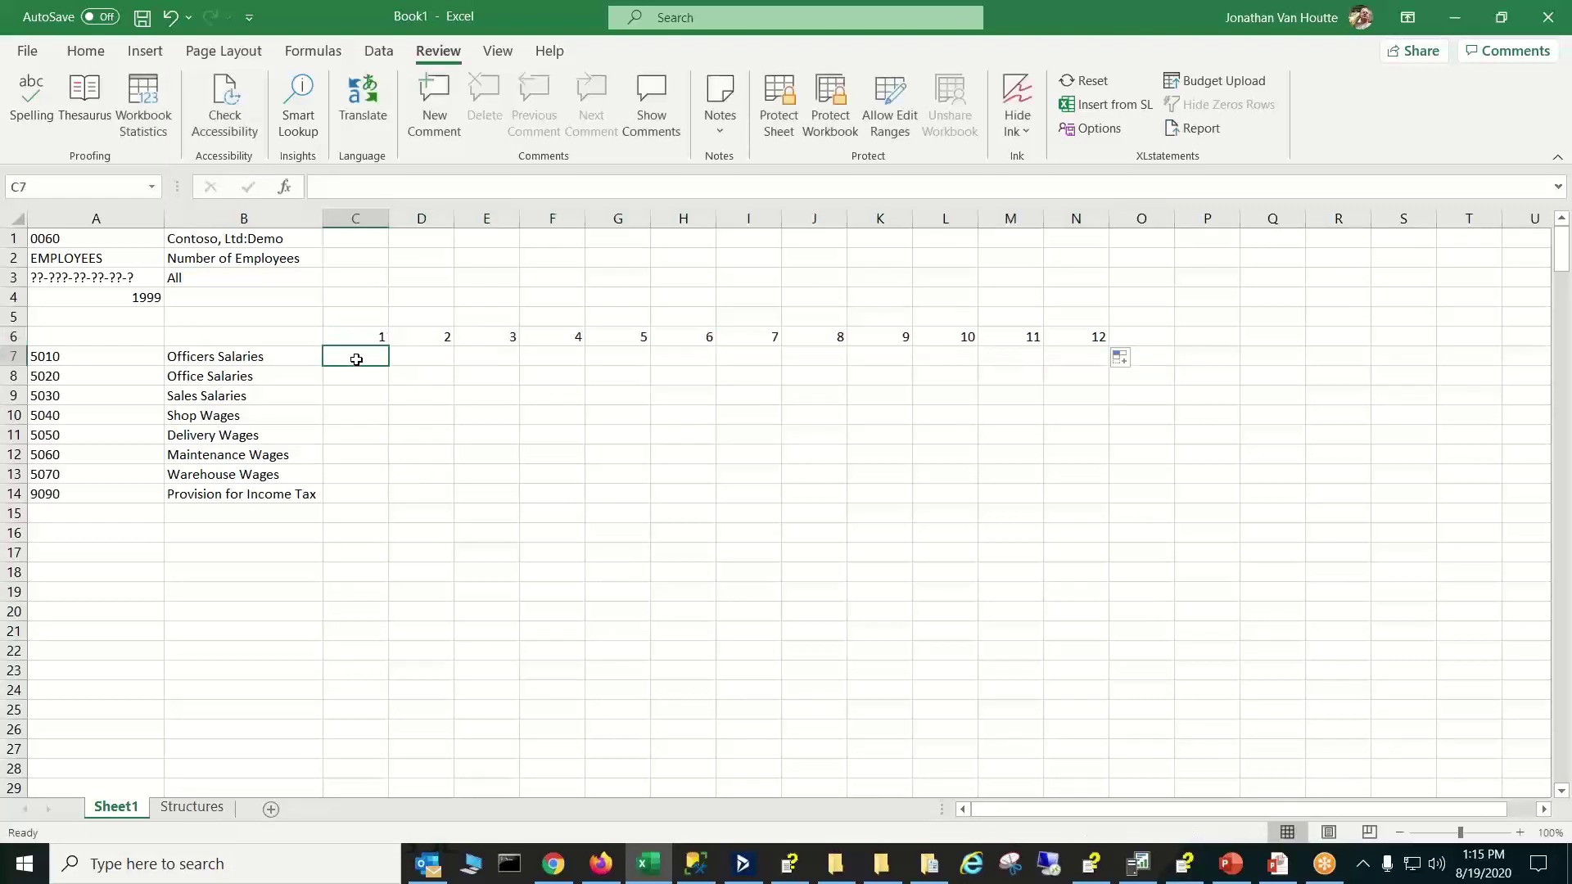
# Start a PTDBAL formula in C7 with its argument names filled in, and set the account argument to $A7
pyautogui.write('=ptd')
pyautogui.press('Tab')
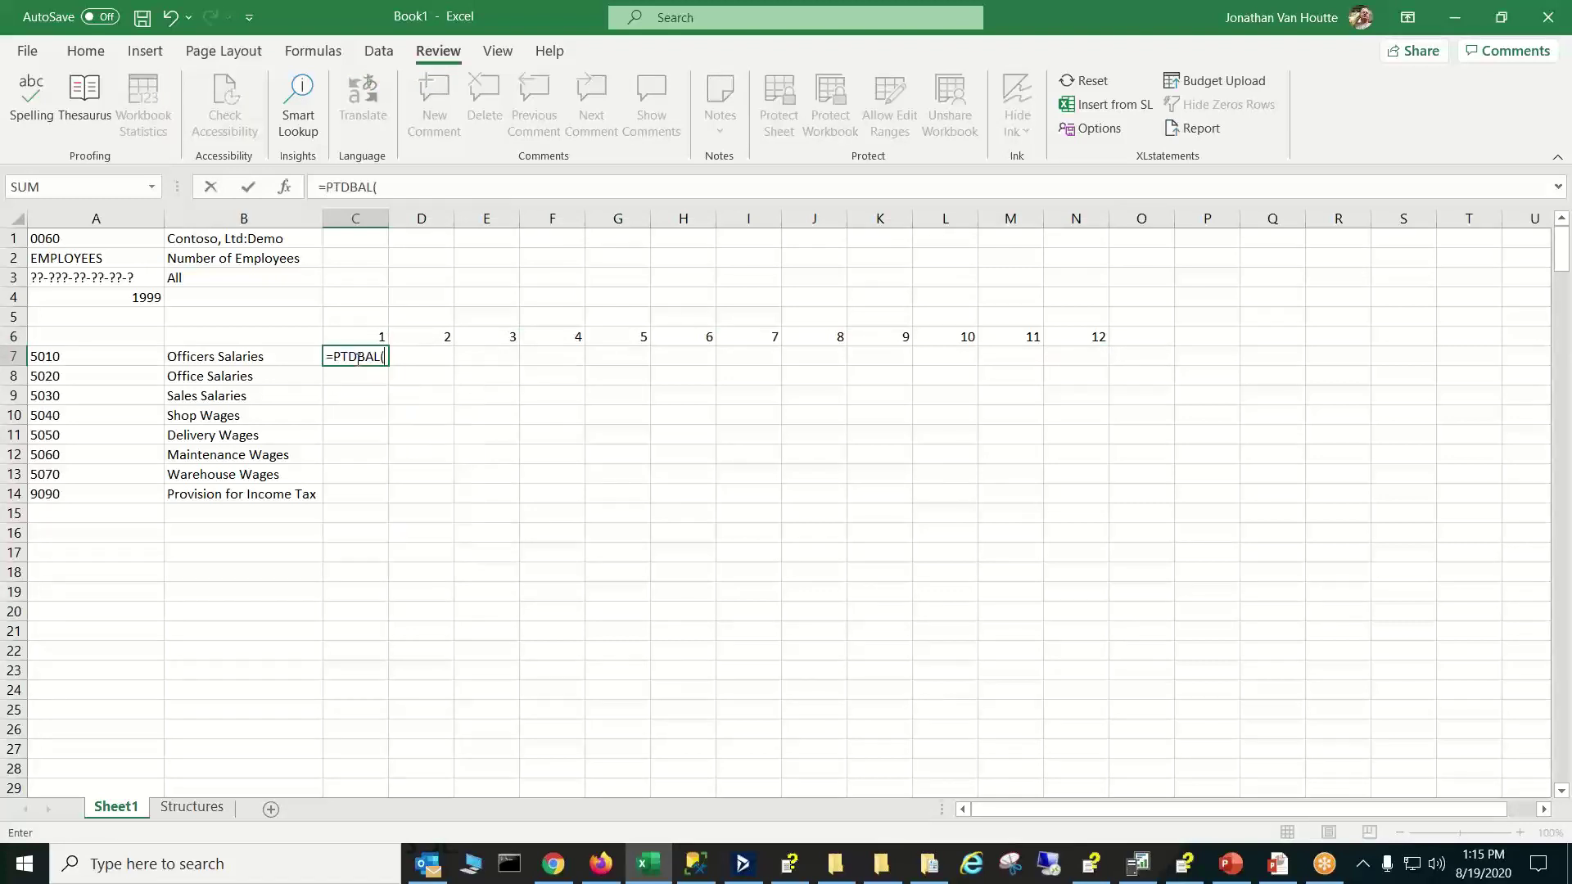
pyautogui.hotkey('ctrl', 'shift', 'a')
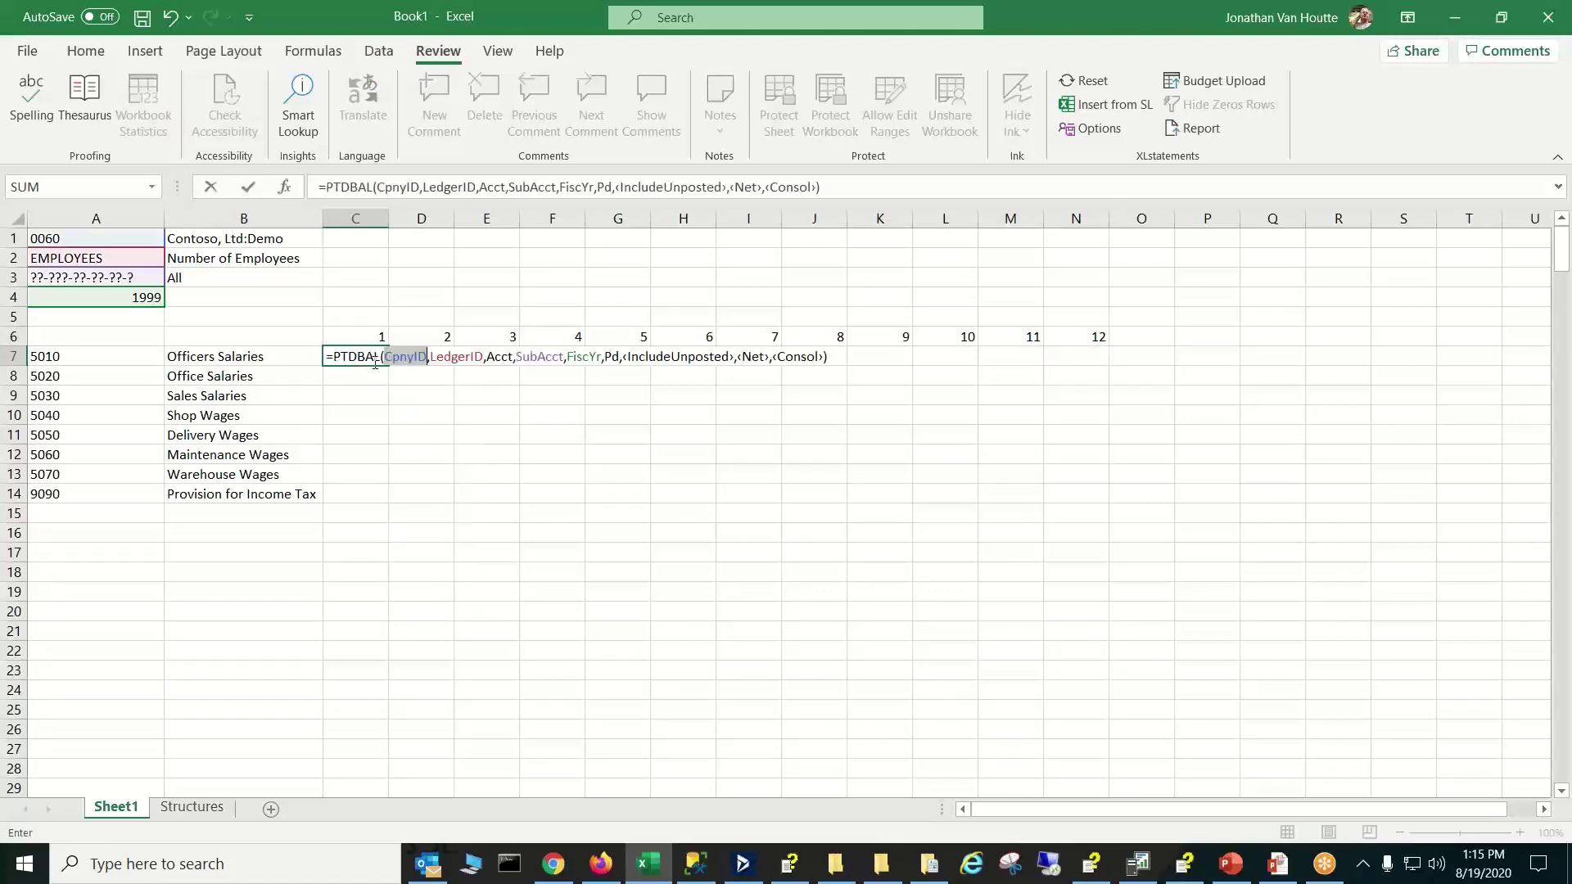
pyautogui.doubleClick(508, 358)
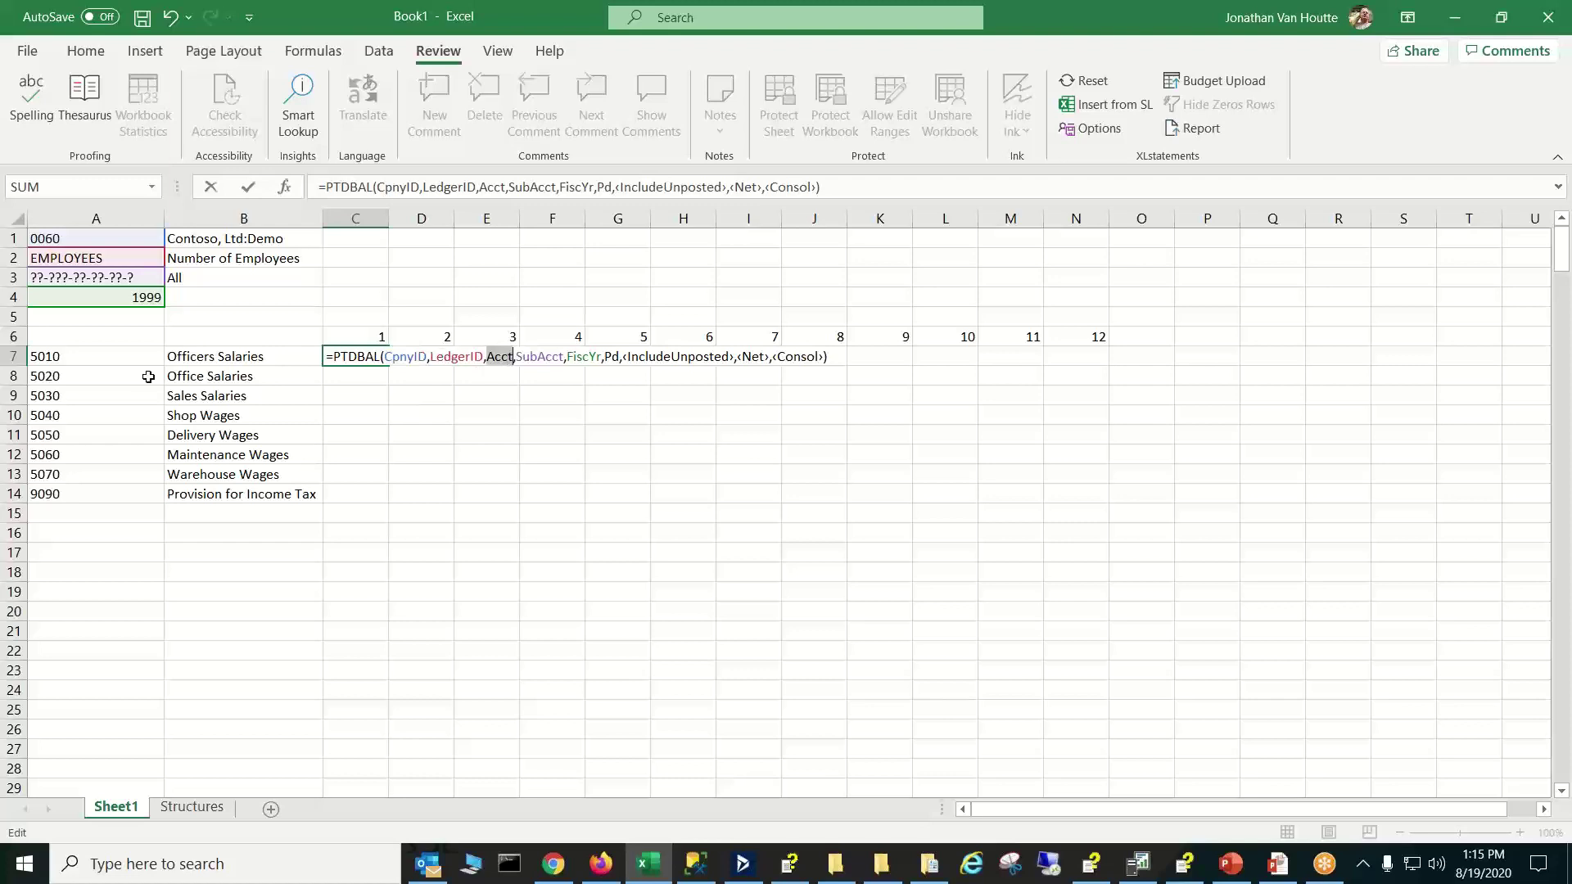
pyautogui.click(64, 355)
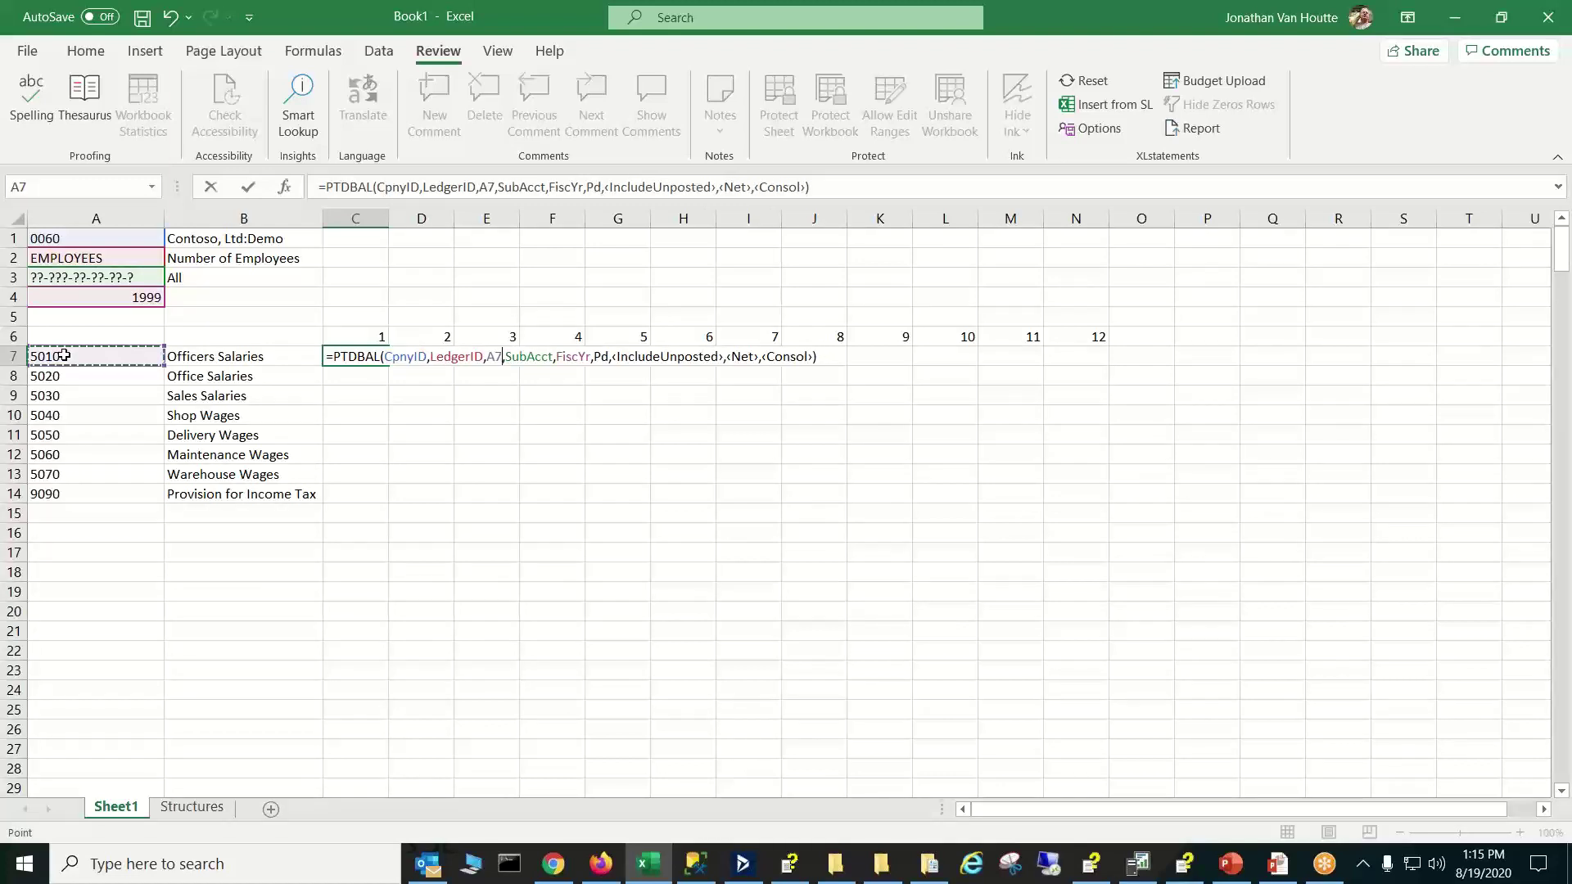
pyautogui.press('F4')
pyautogui.press('F4')
pyautogui.press('F4')
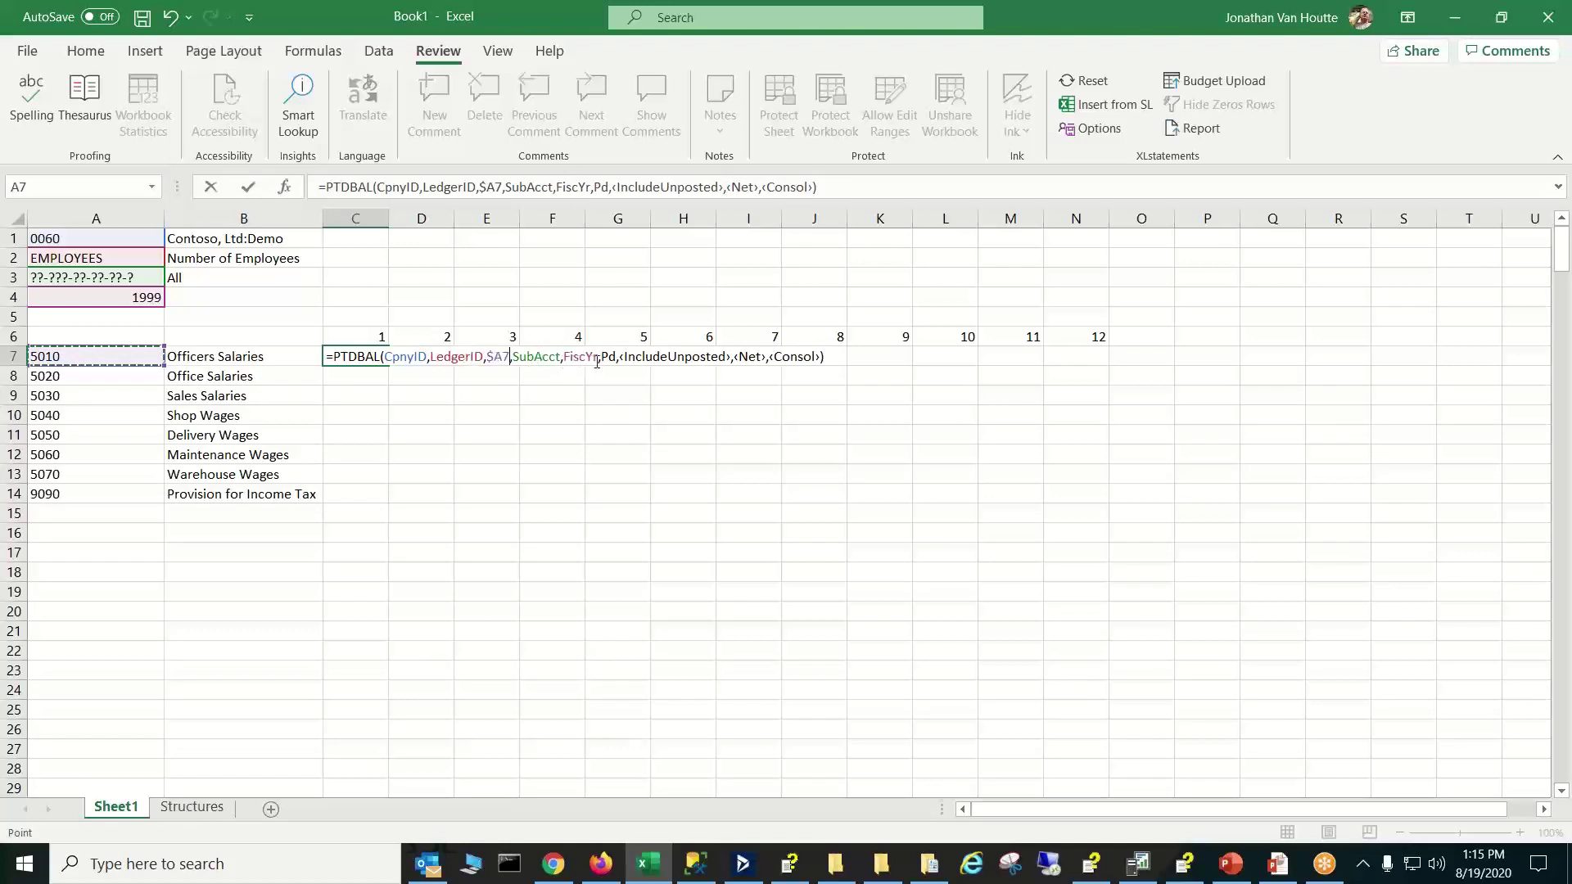
# Replace the period and optional arguments of the C7 formula with C$6 and enter the formula
pyautogui.moveTo(639, 359); pyautogui.dragTo(821, 361)
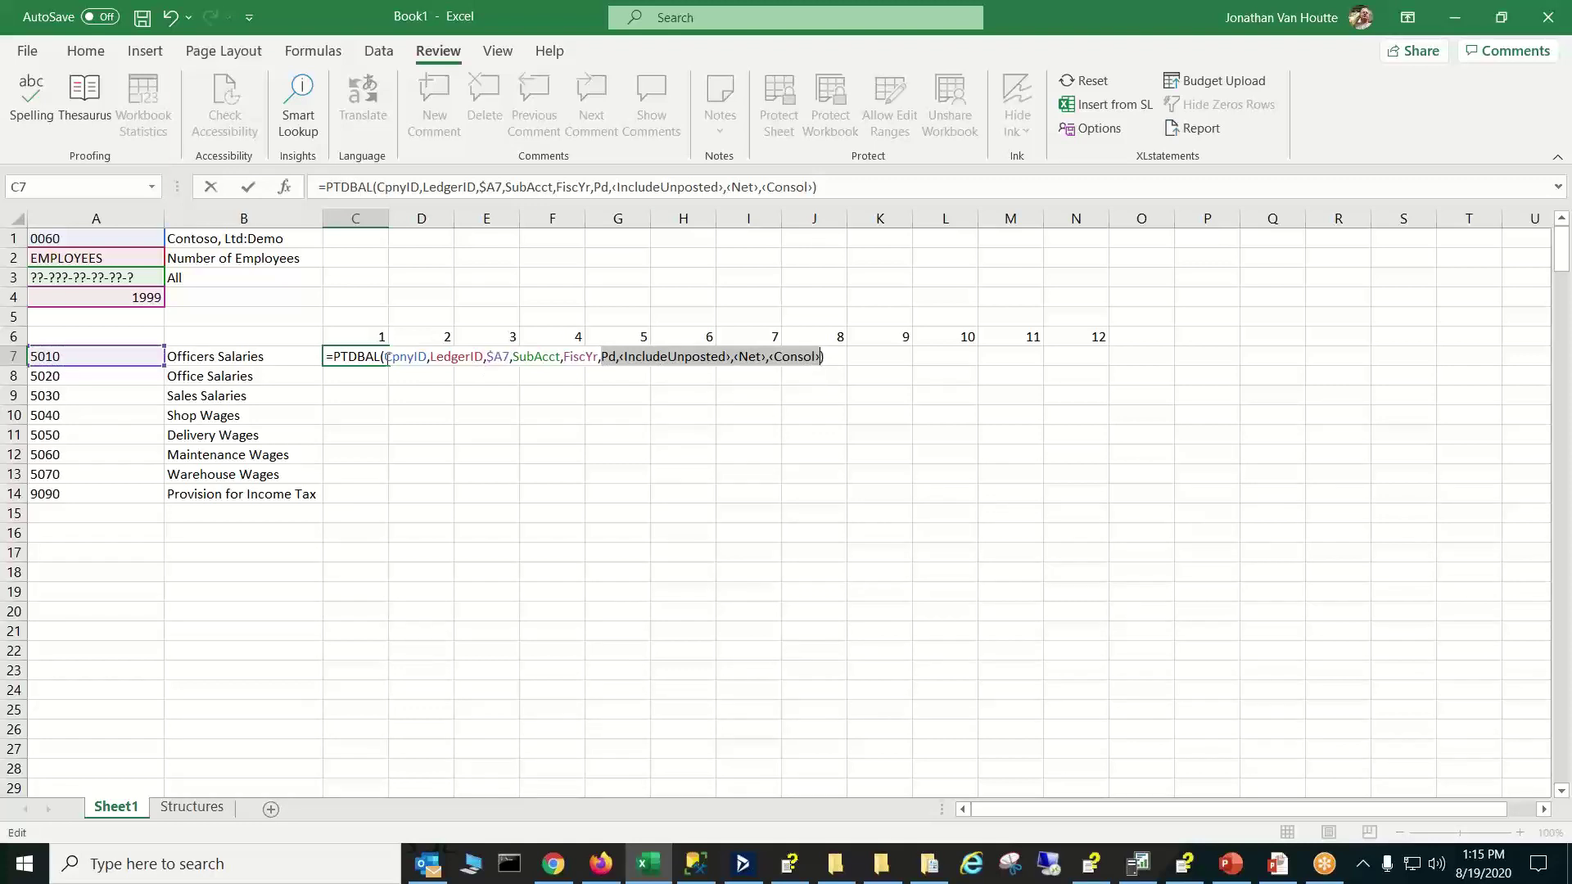
pyautogui.click(359, 339)
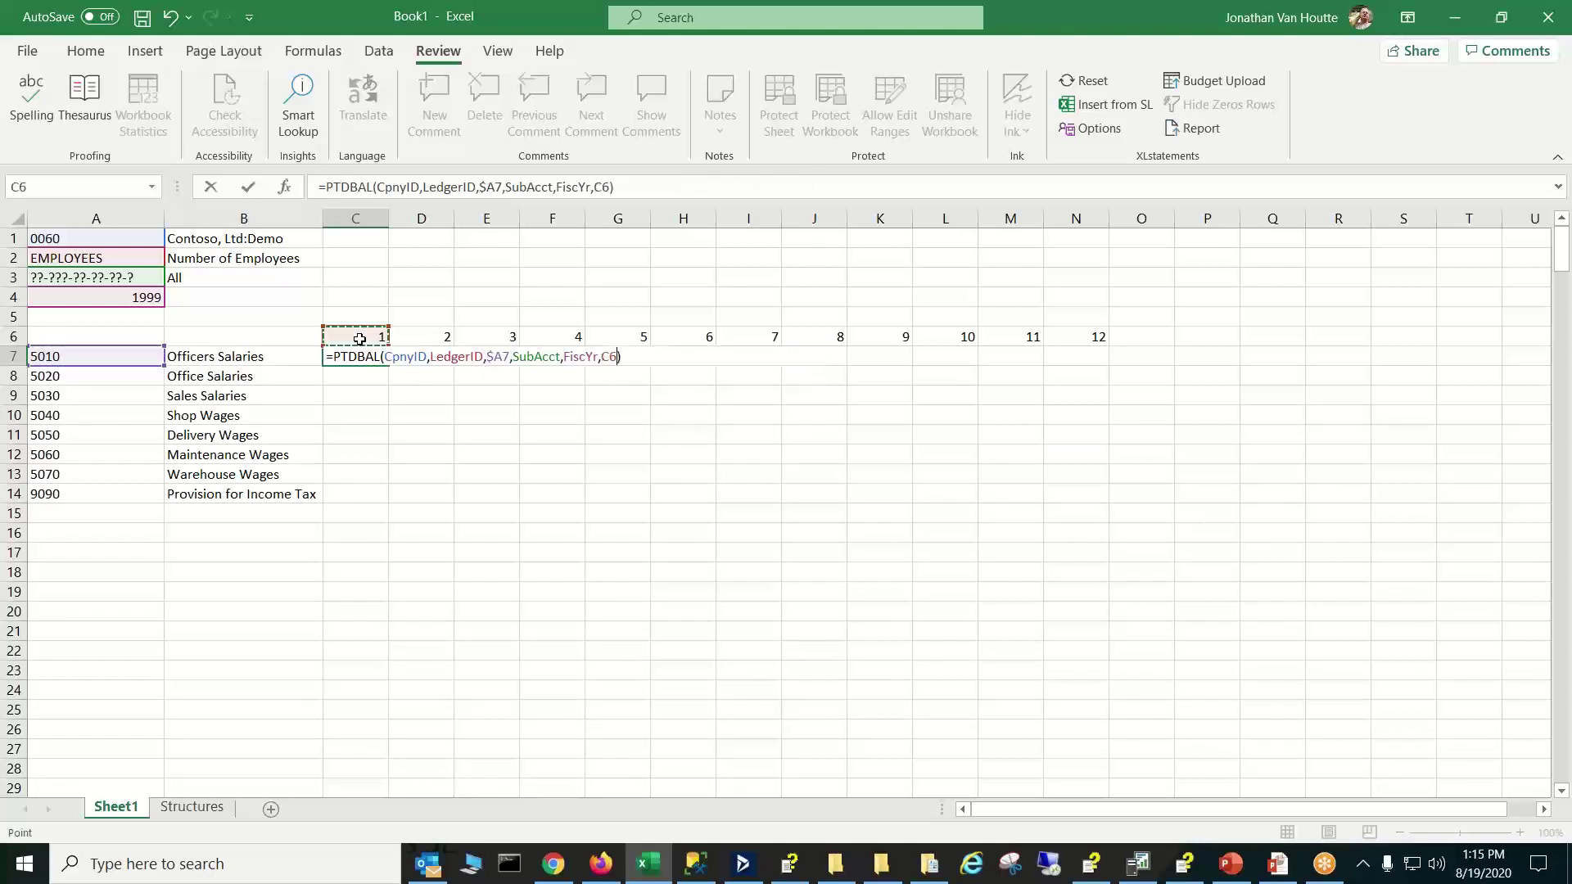
pyautogui.press('F4')
pyautogui.press('F4')
pyautogui.press('Return')
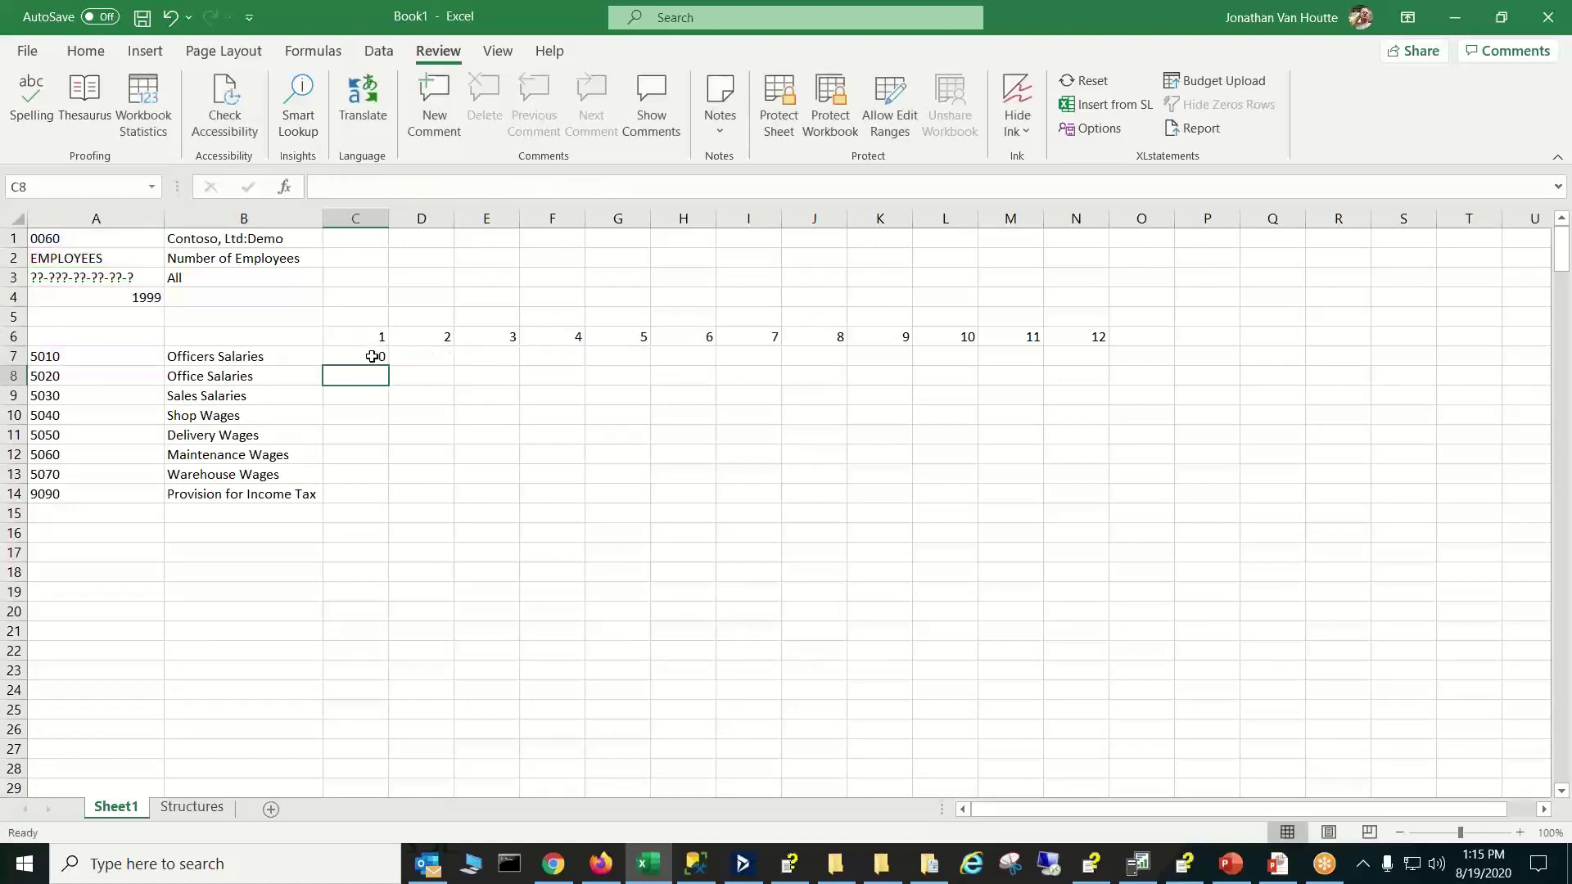
# Fill the C7 formula across to period 12 in N7 and down through row 14
pyautogui.click(375, 356)
pyautogui.moveTo(390, 362); pyautogui.dragTo(1101, 354)
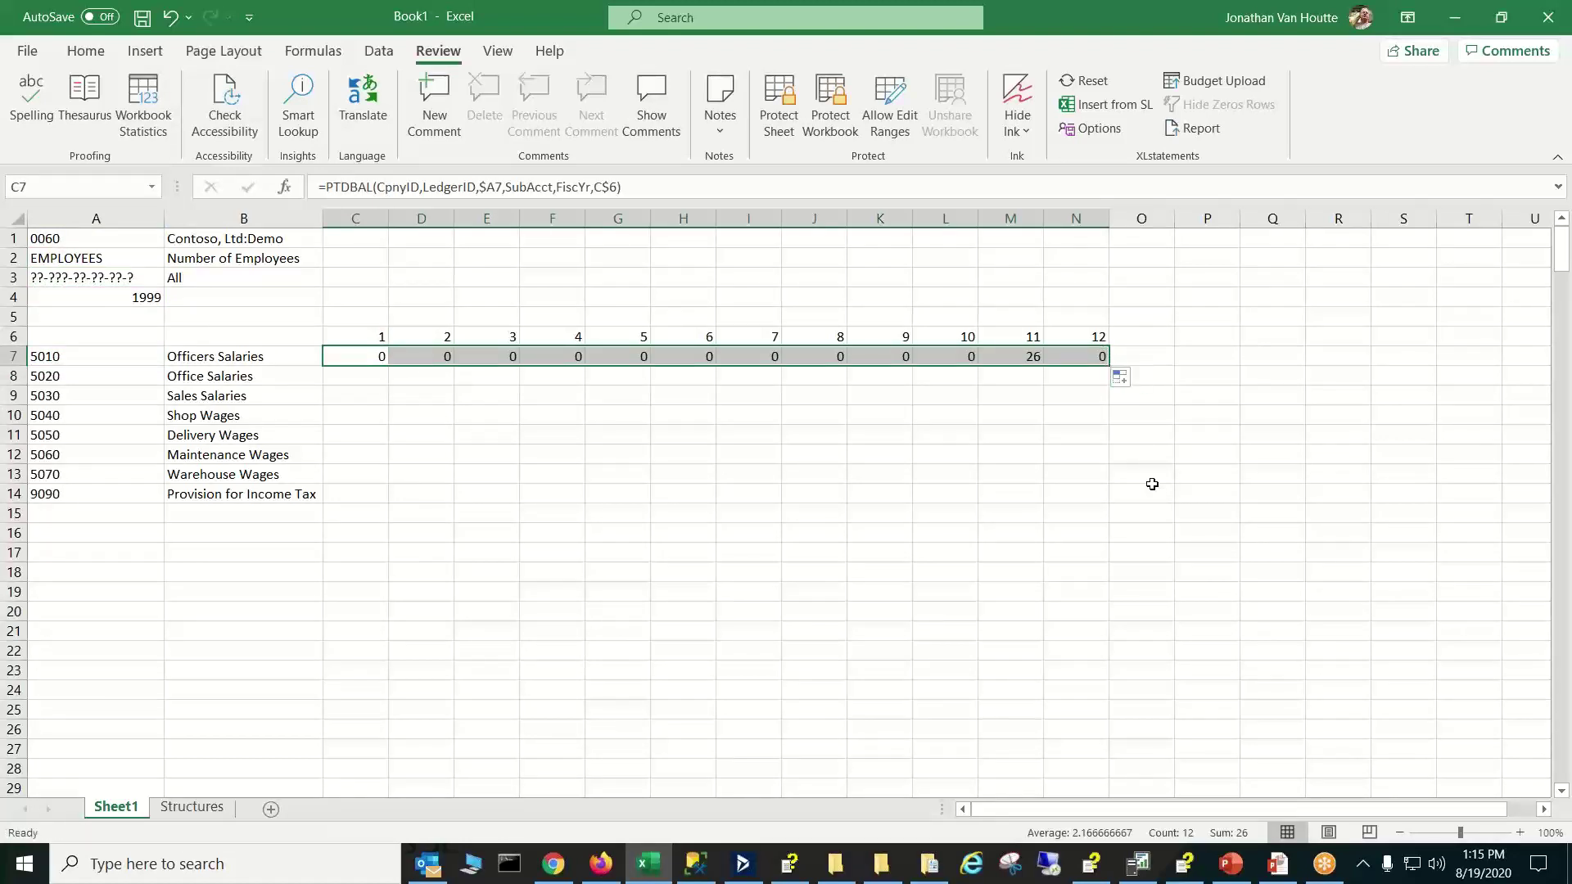
pyautogui.doubleClick(1110, 365)
pyautogui.click(1167, 435)
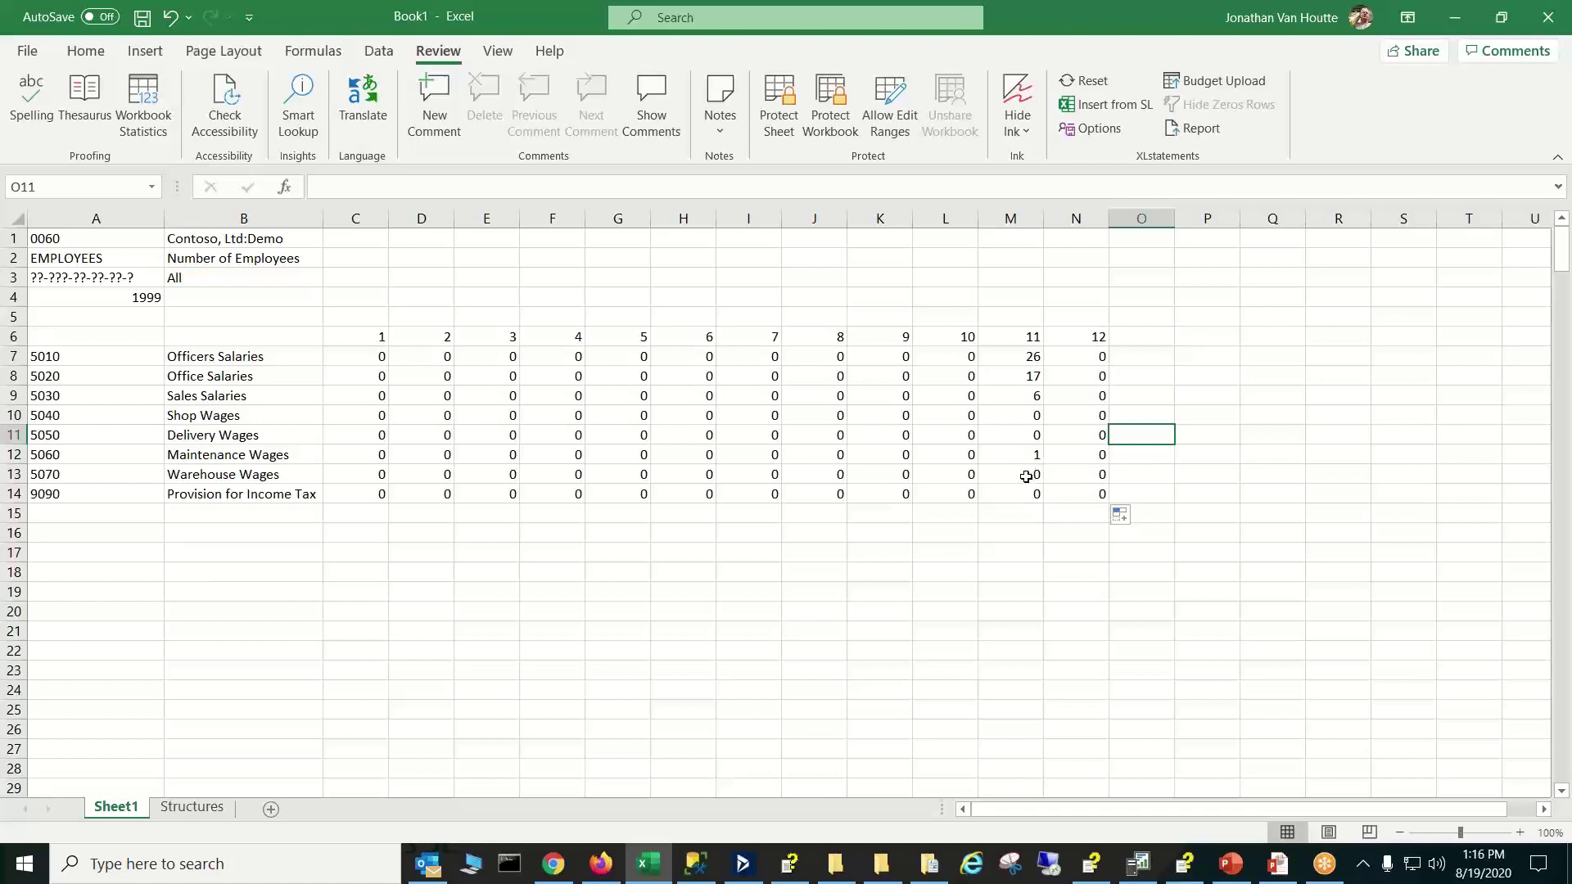
# Enable Create Entry Sheets in the XLstatements Budget Upload settings and close the dialog
pyautogui.click(1206, 85)
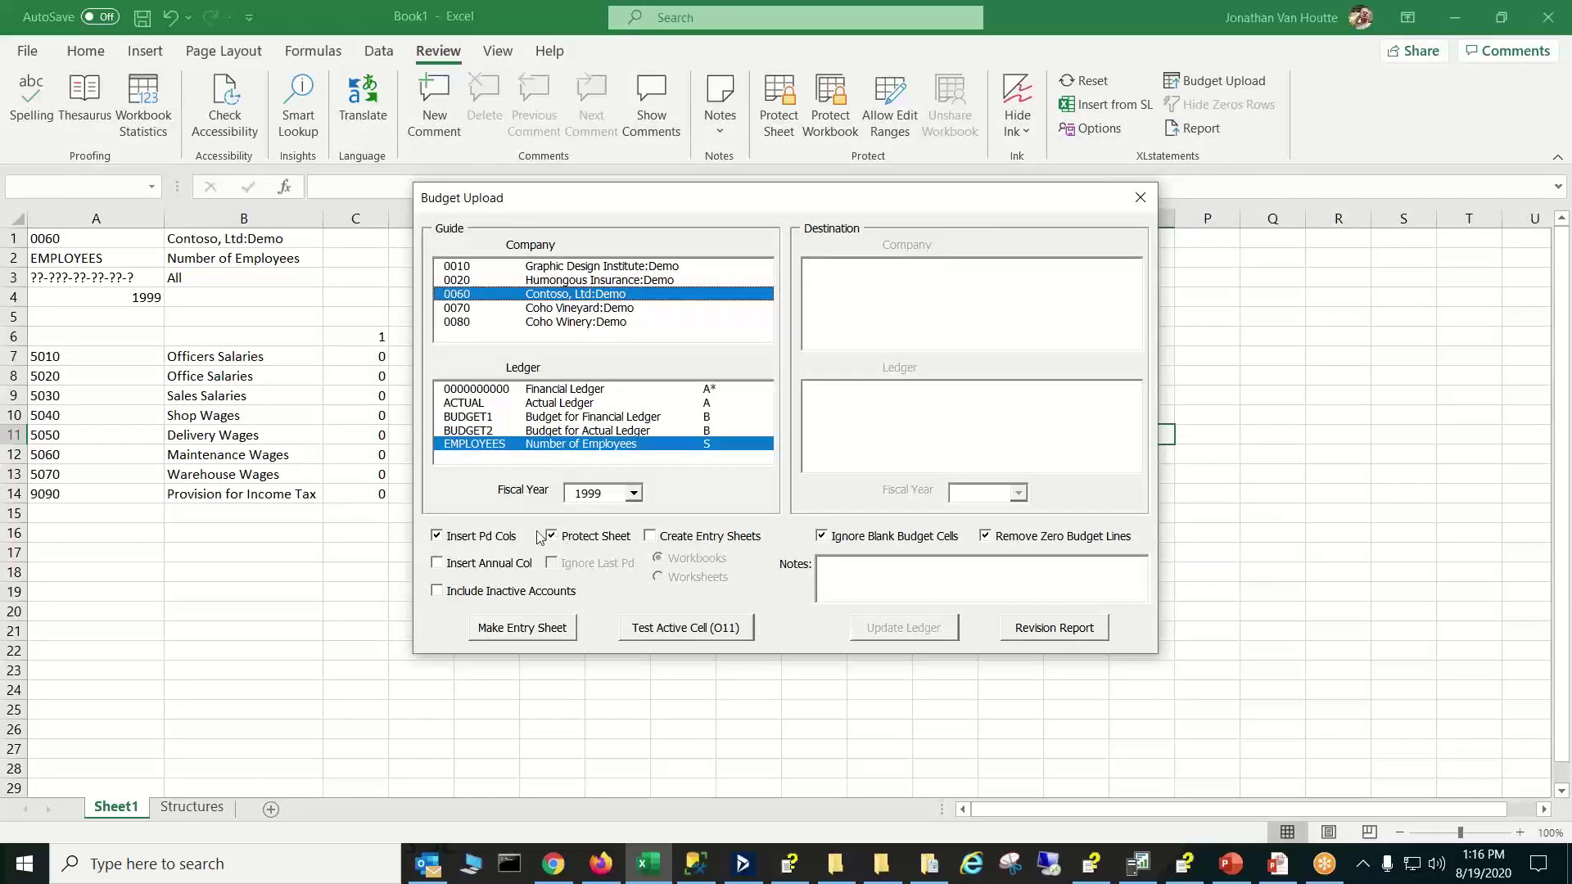
pyautogui.click(651, 537)
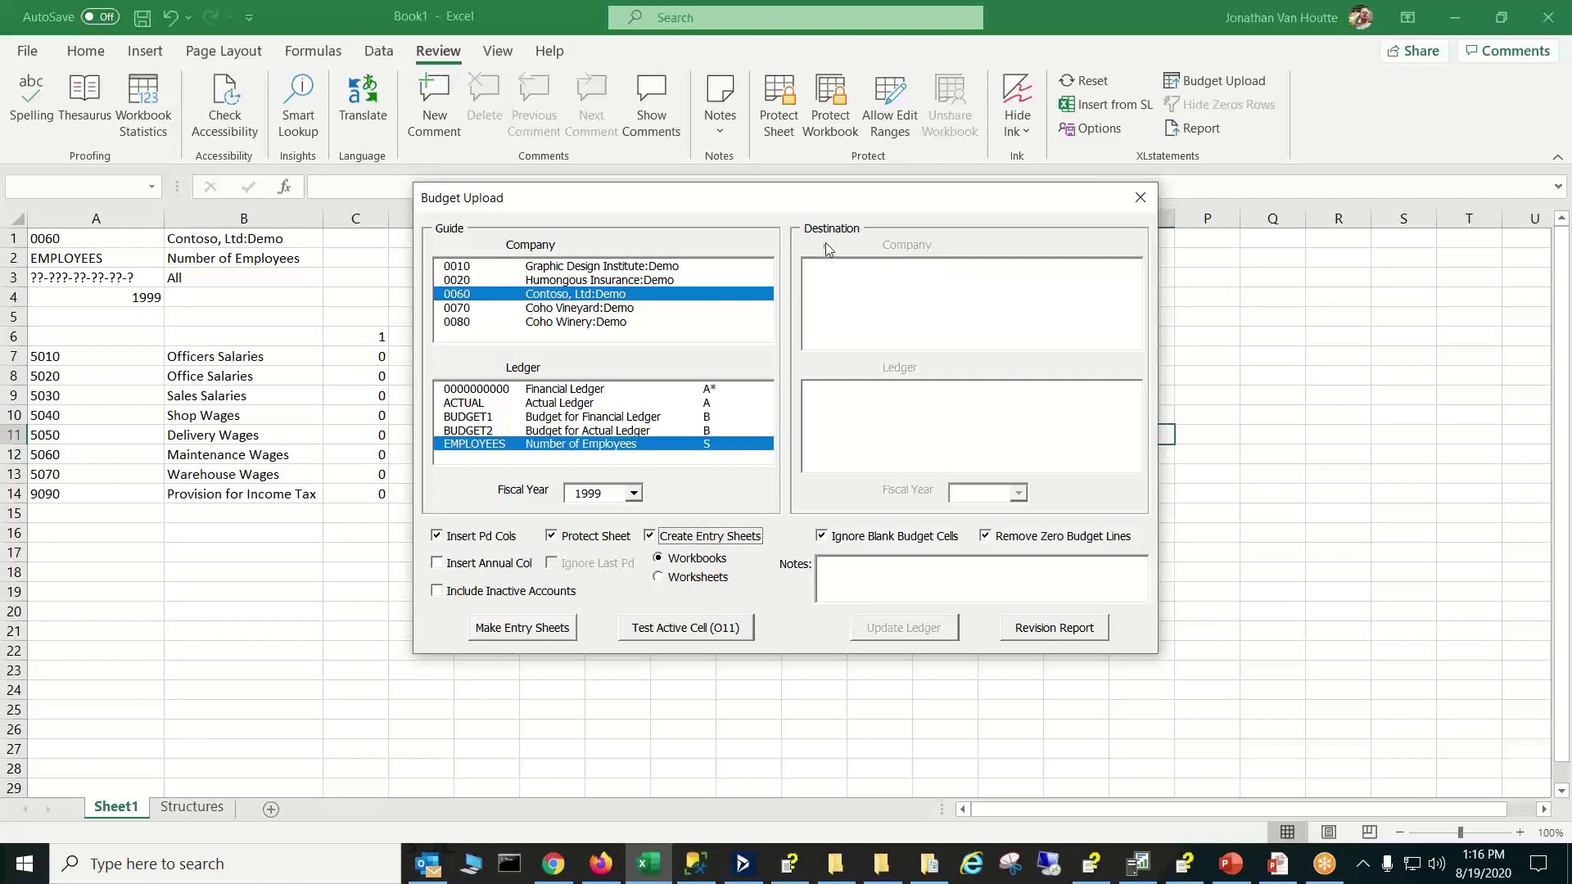
pyautogui.click(1144, 202)
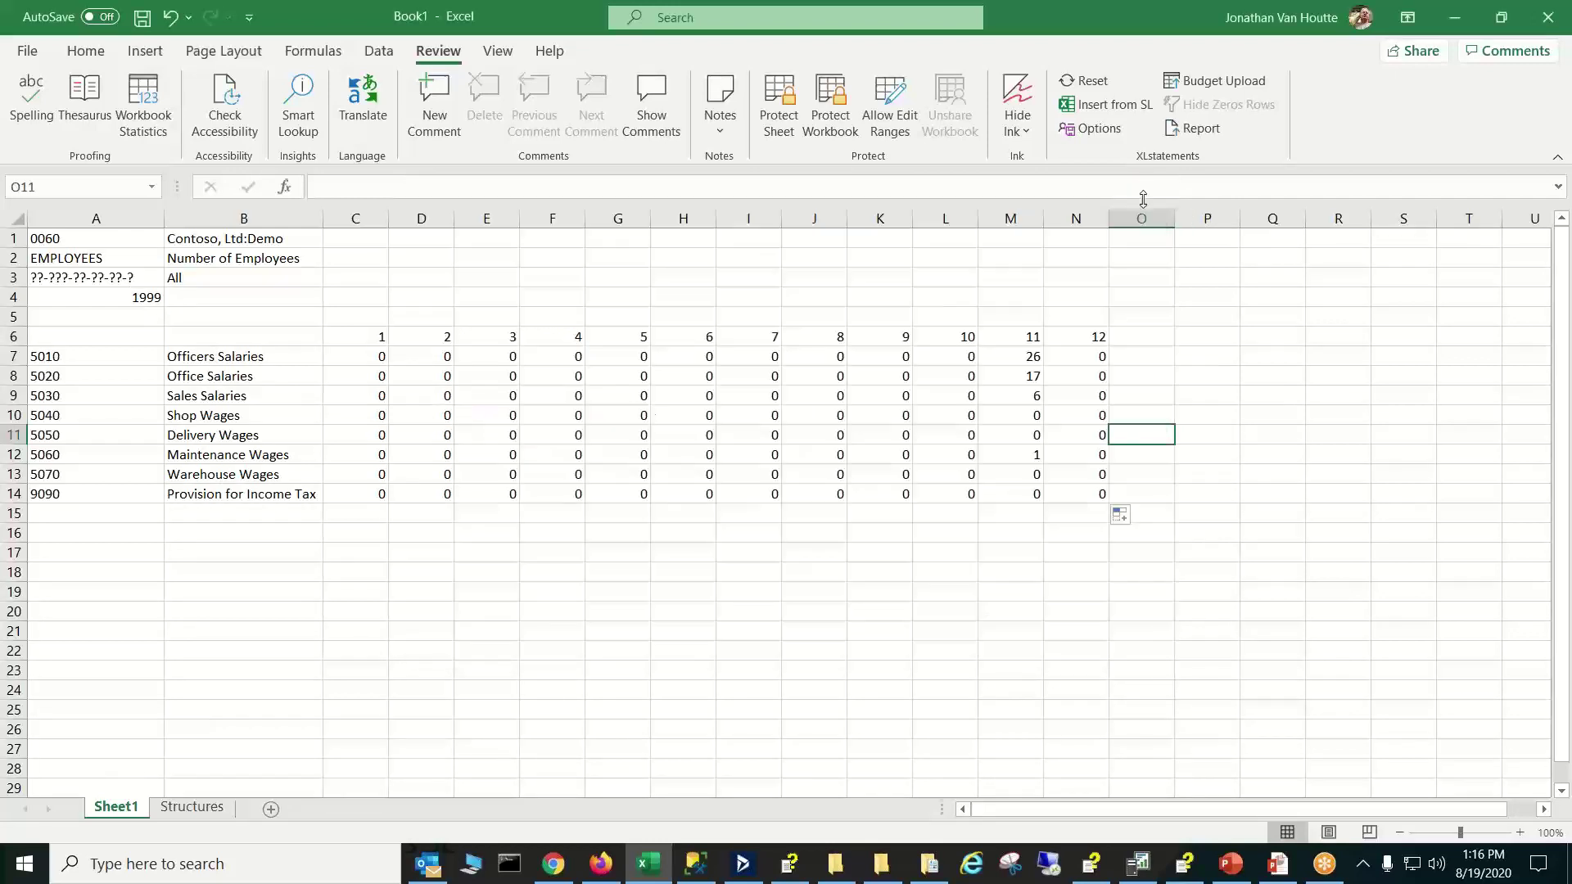
# Drill down into the Officers Salaries balance for period 11 in M7, and close the detail sheet
pyautogui.doubleClick(1025, 357)
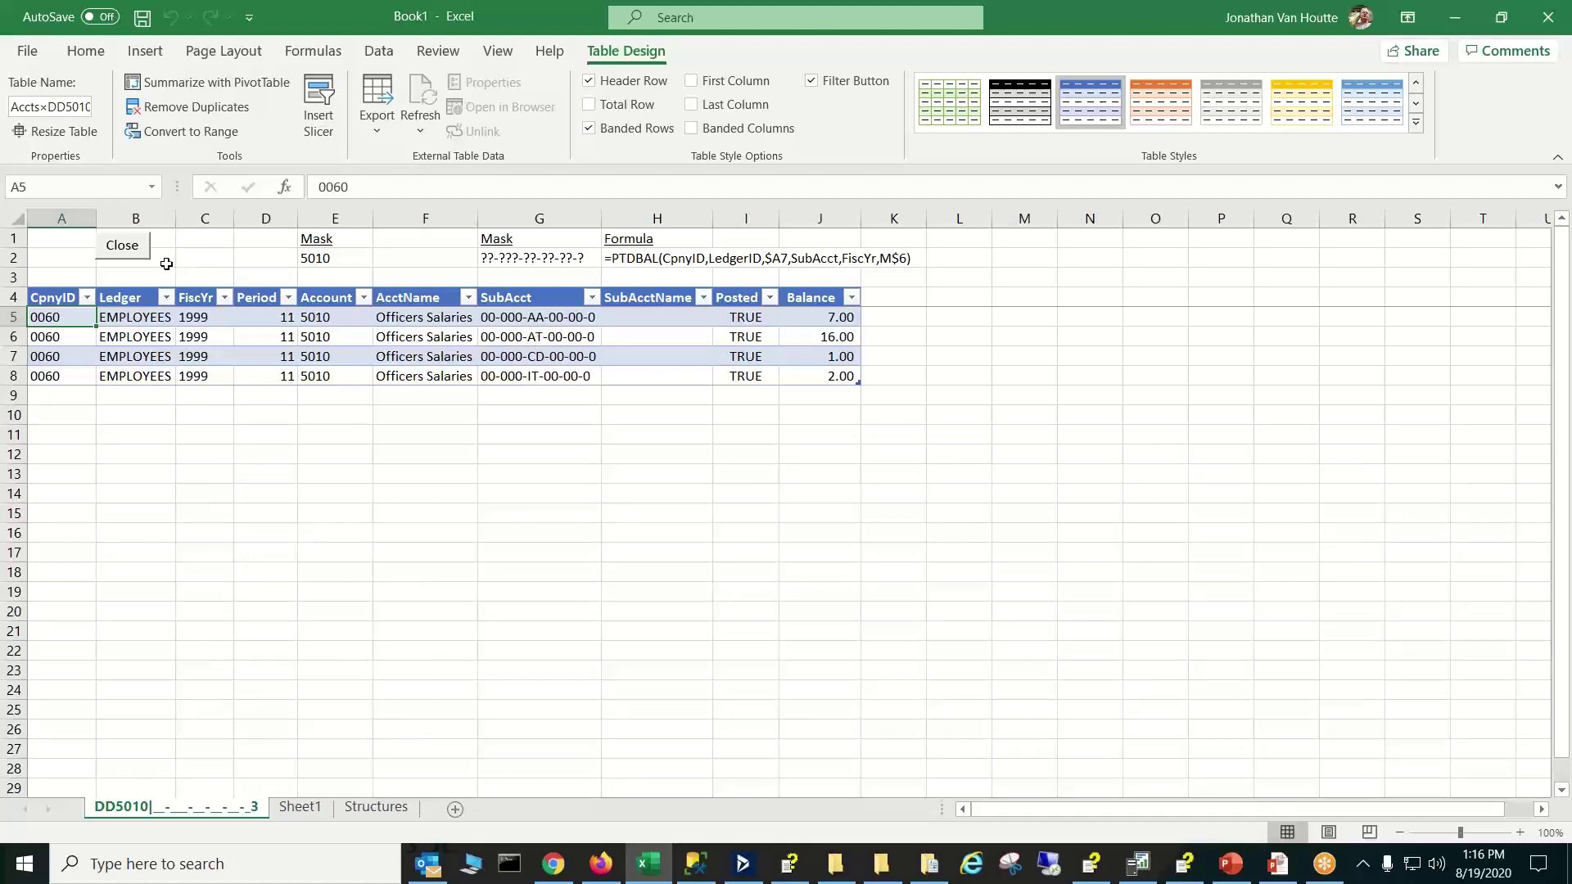
pyautogui.click(133, 248)
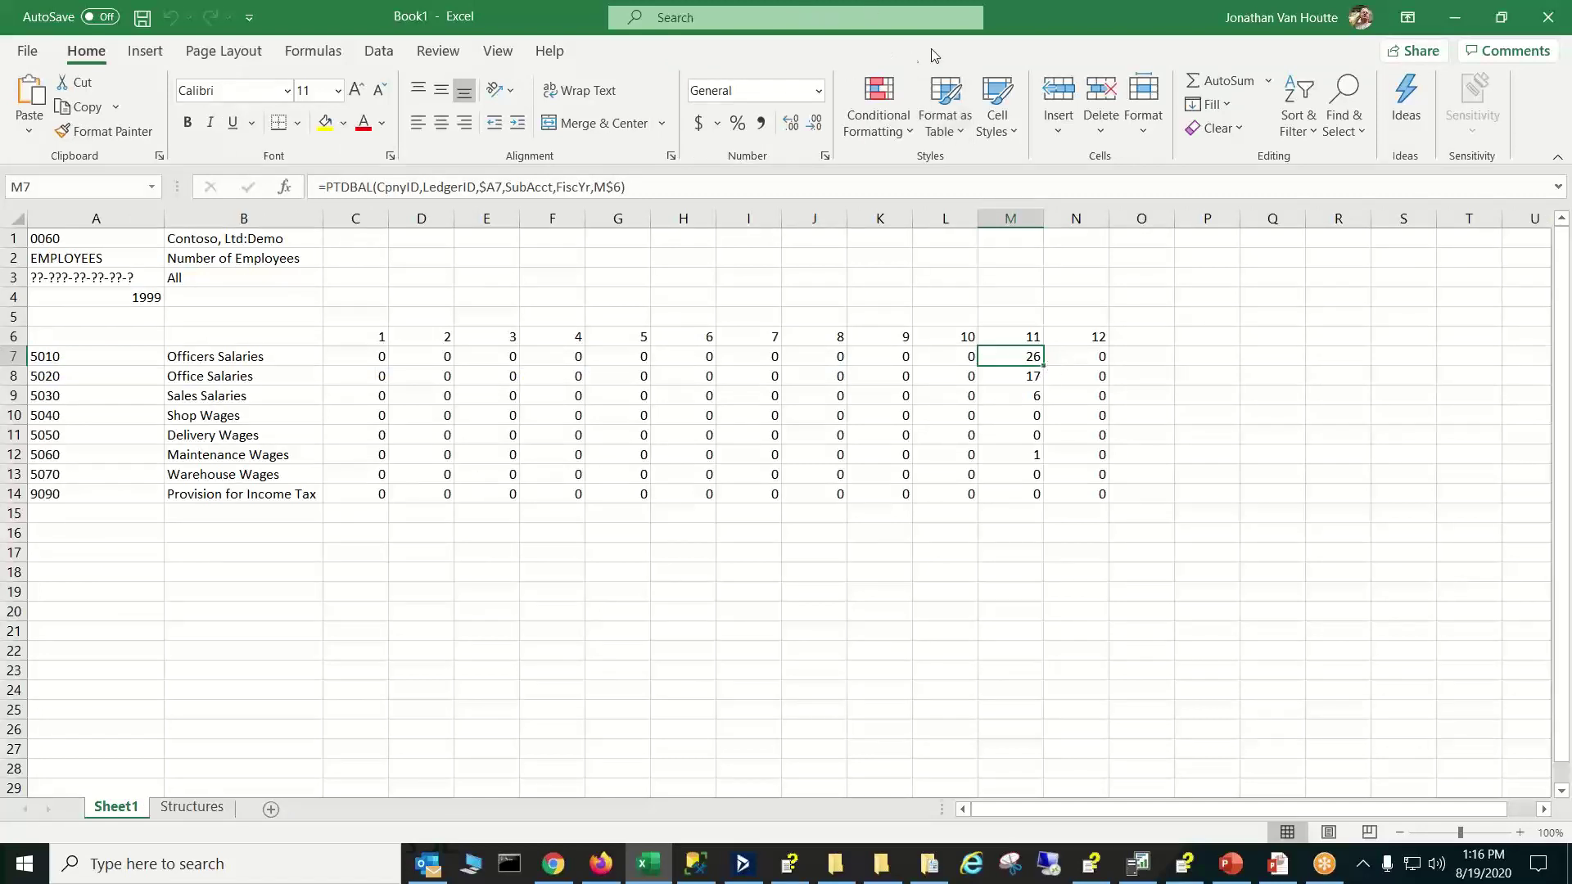
# Generate the budget entry sheets as worksheets for company 0060's EMPLOYEES ledger, fiscal year 1999, saving them over the existing Employees.xlsx in Documents
pyautogui.click(438, 51)
pyautogui.click(1214, 80)
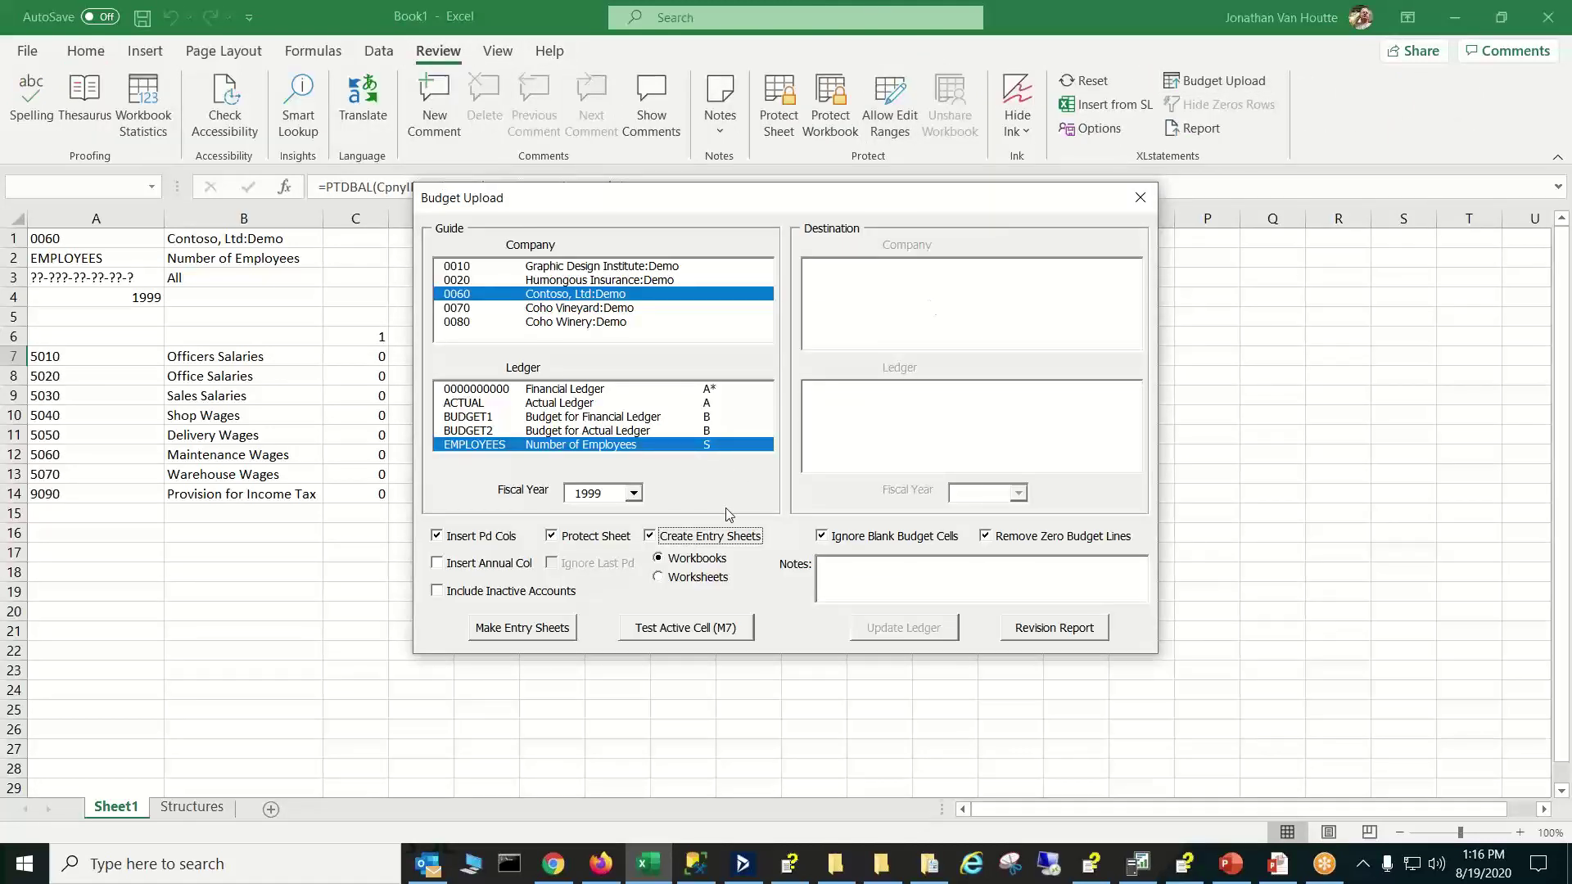
pyautogui.click(666, 580)
pyautogui.click(514, 641)
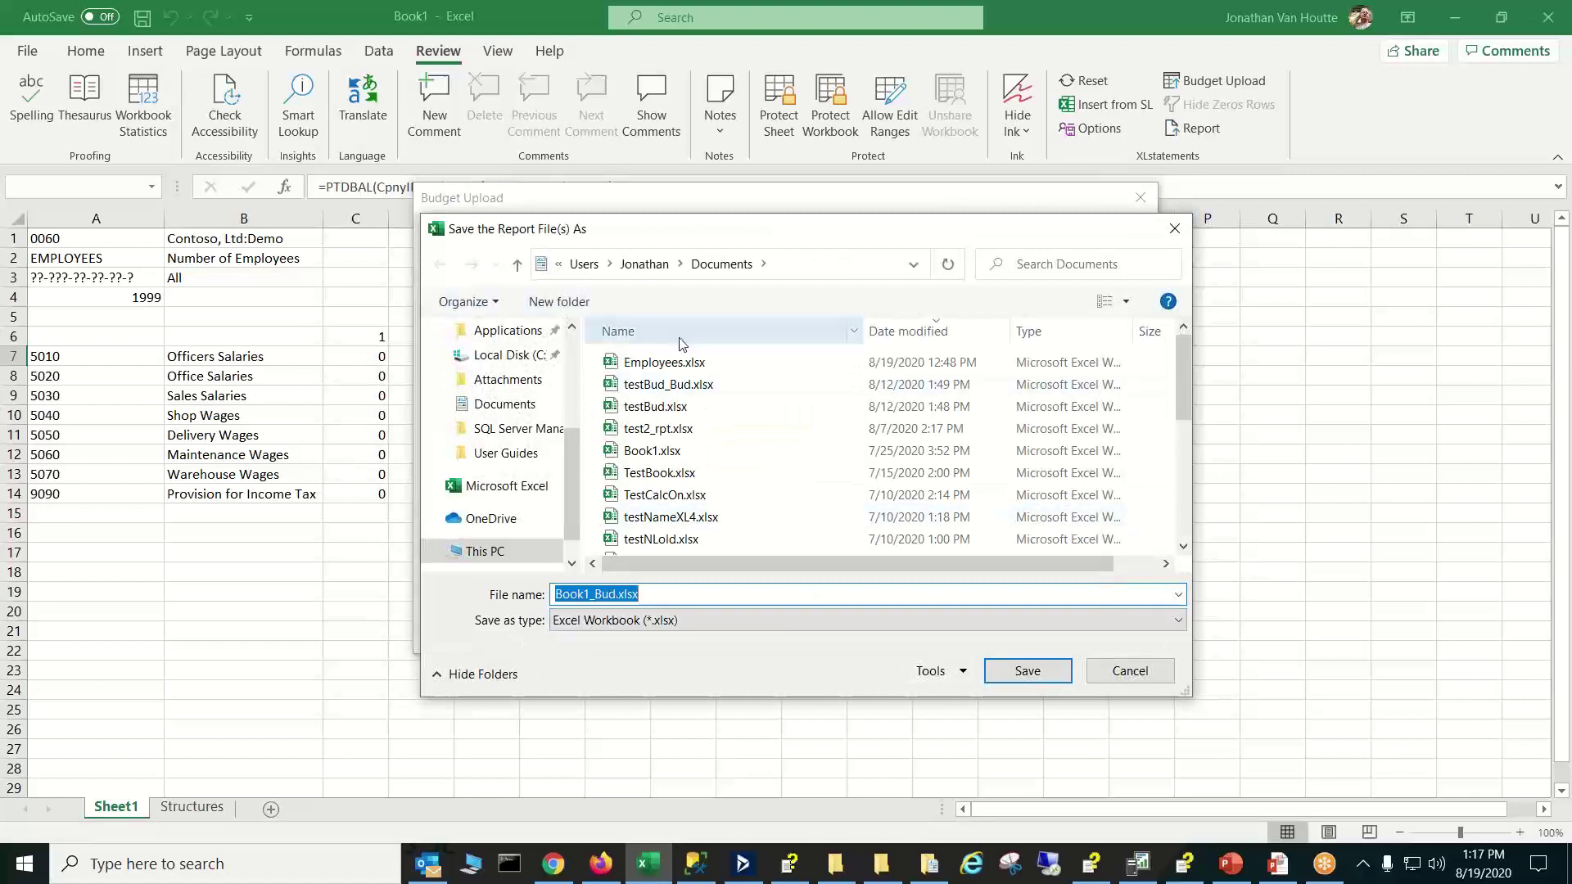
pyautogui.click(682, 363)
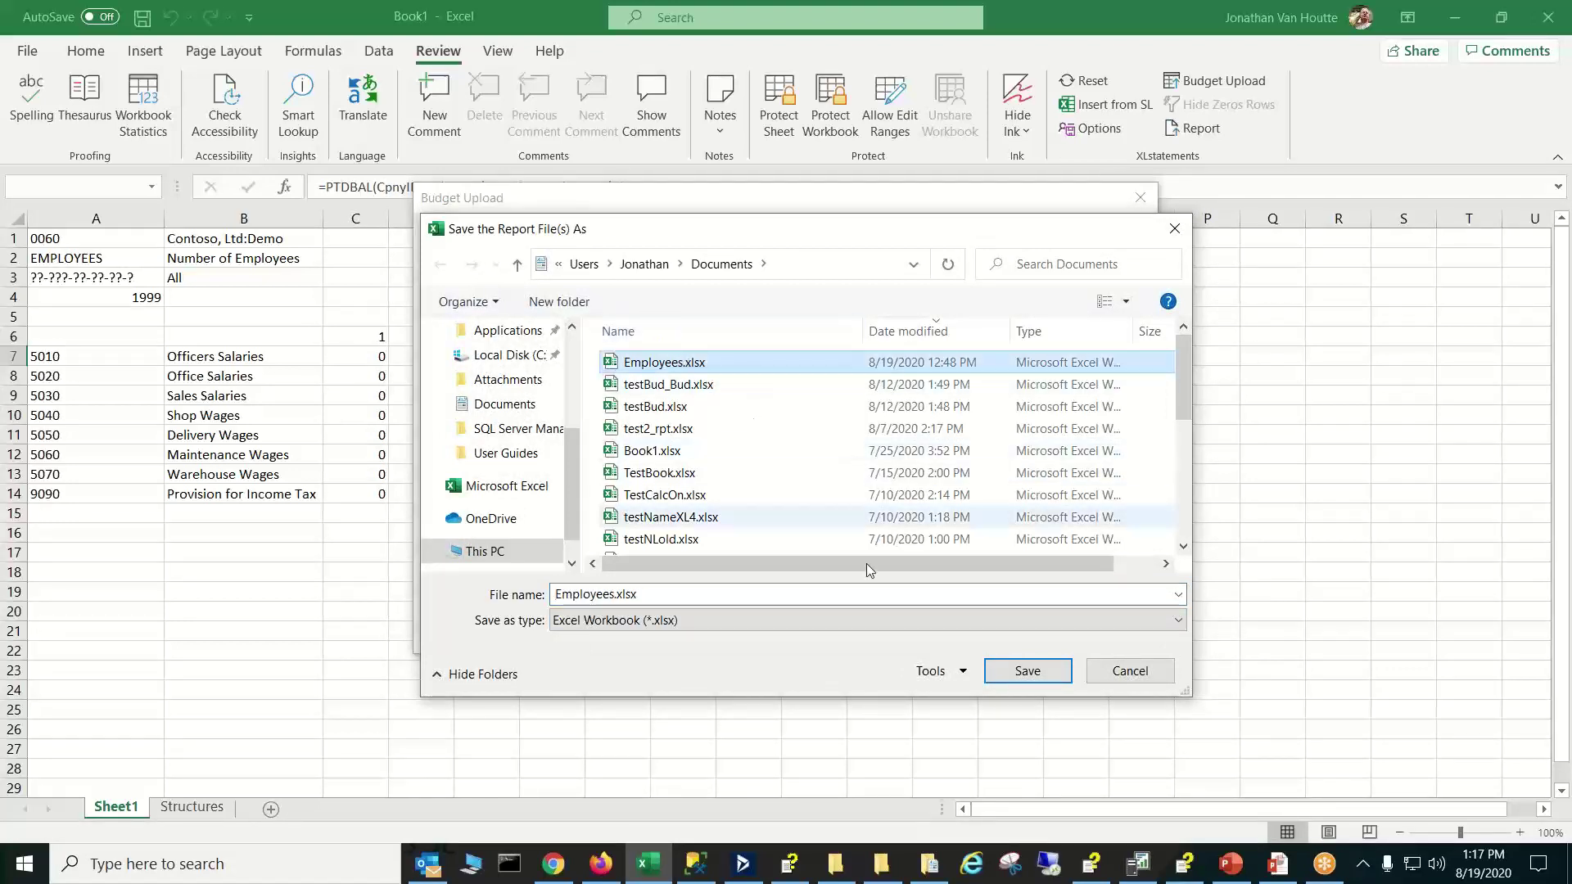
pyautogui.click(999, 672)
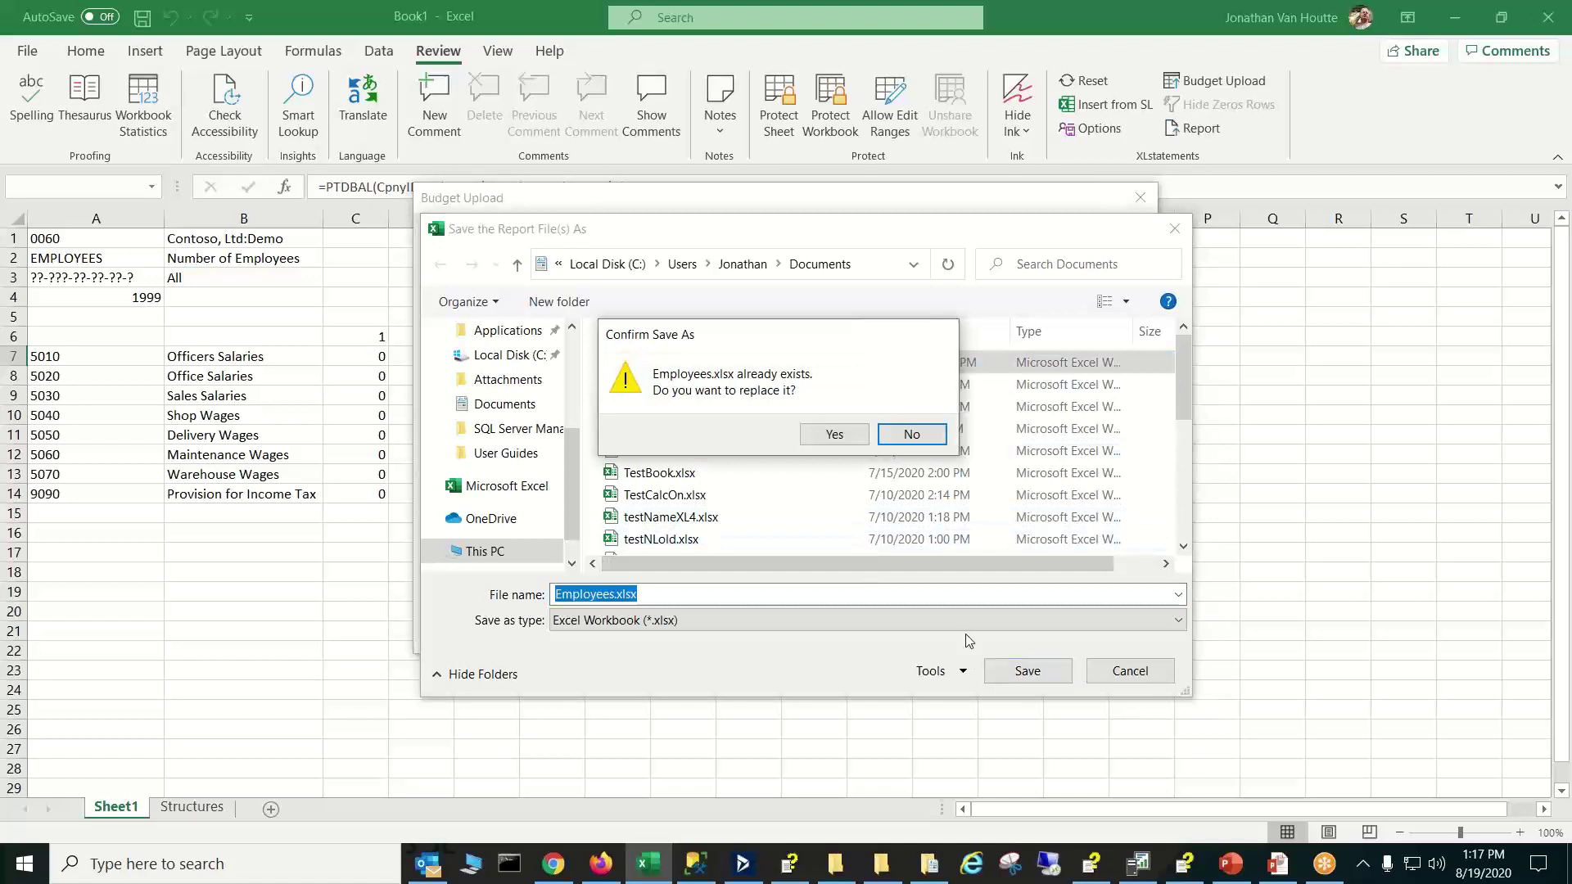
pyautogui.click(837, 435)
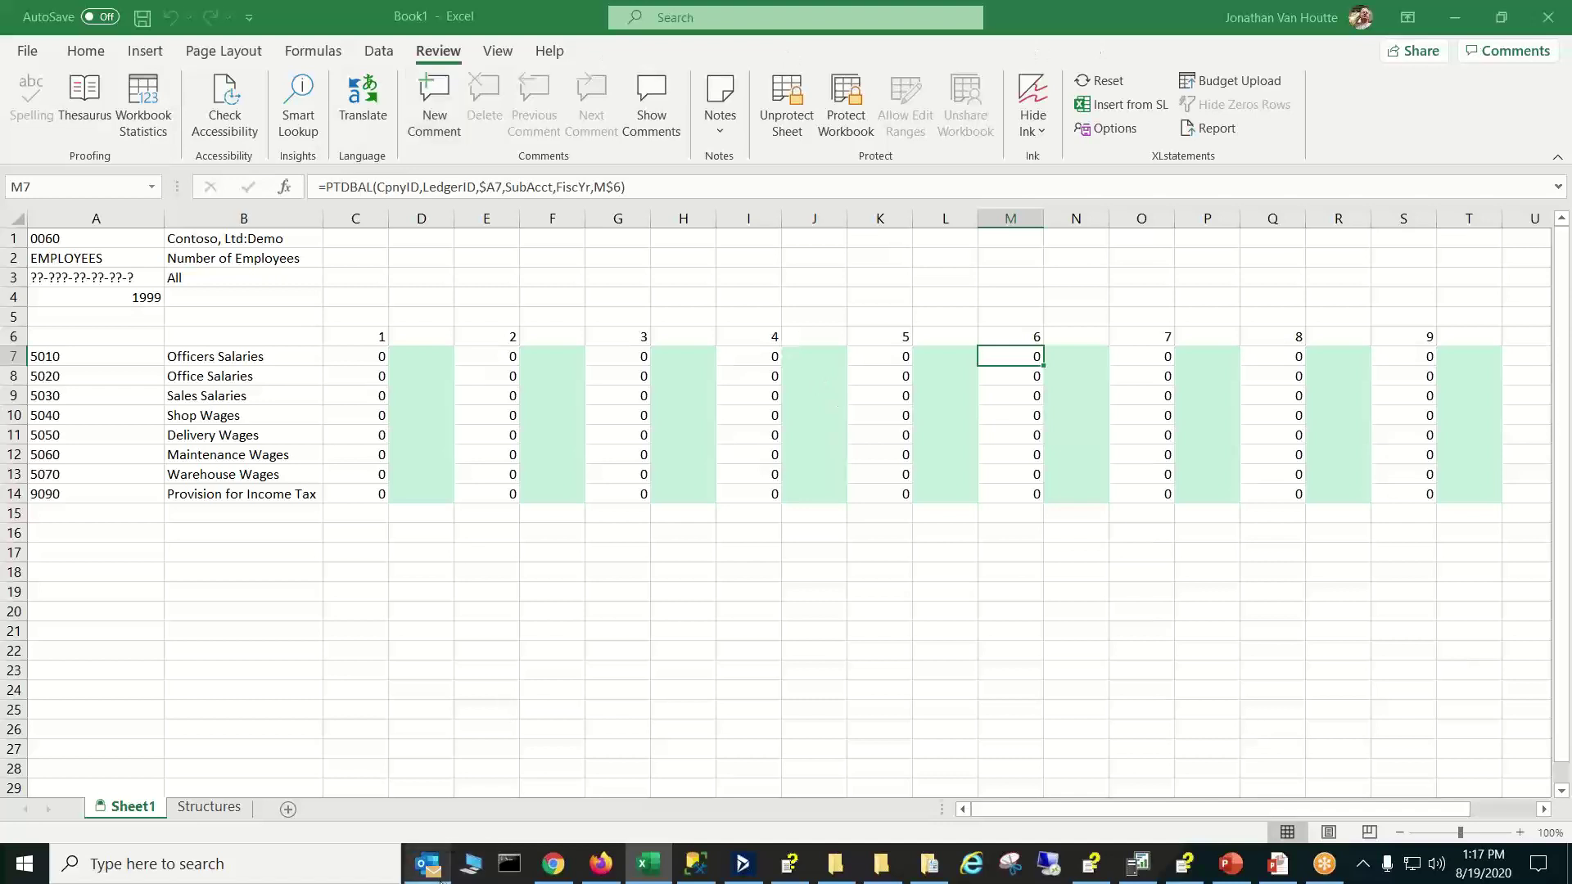
# Switch to the Documents folder in File Explorer and open Employees.xlsx
pyautogui.moveTo(448, 878)
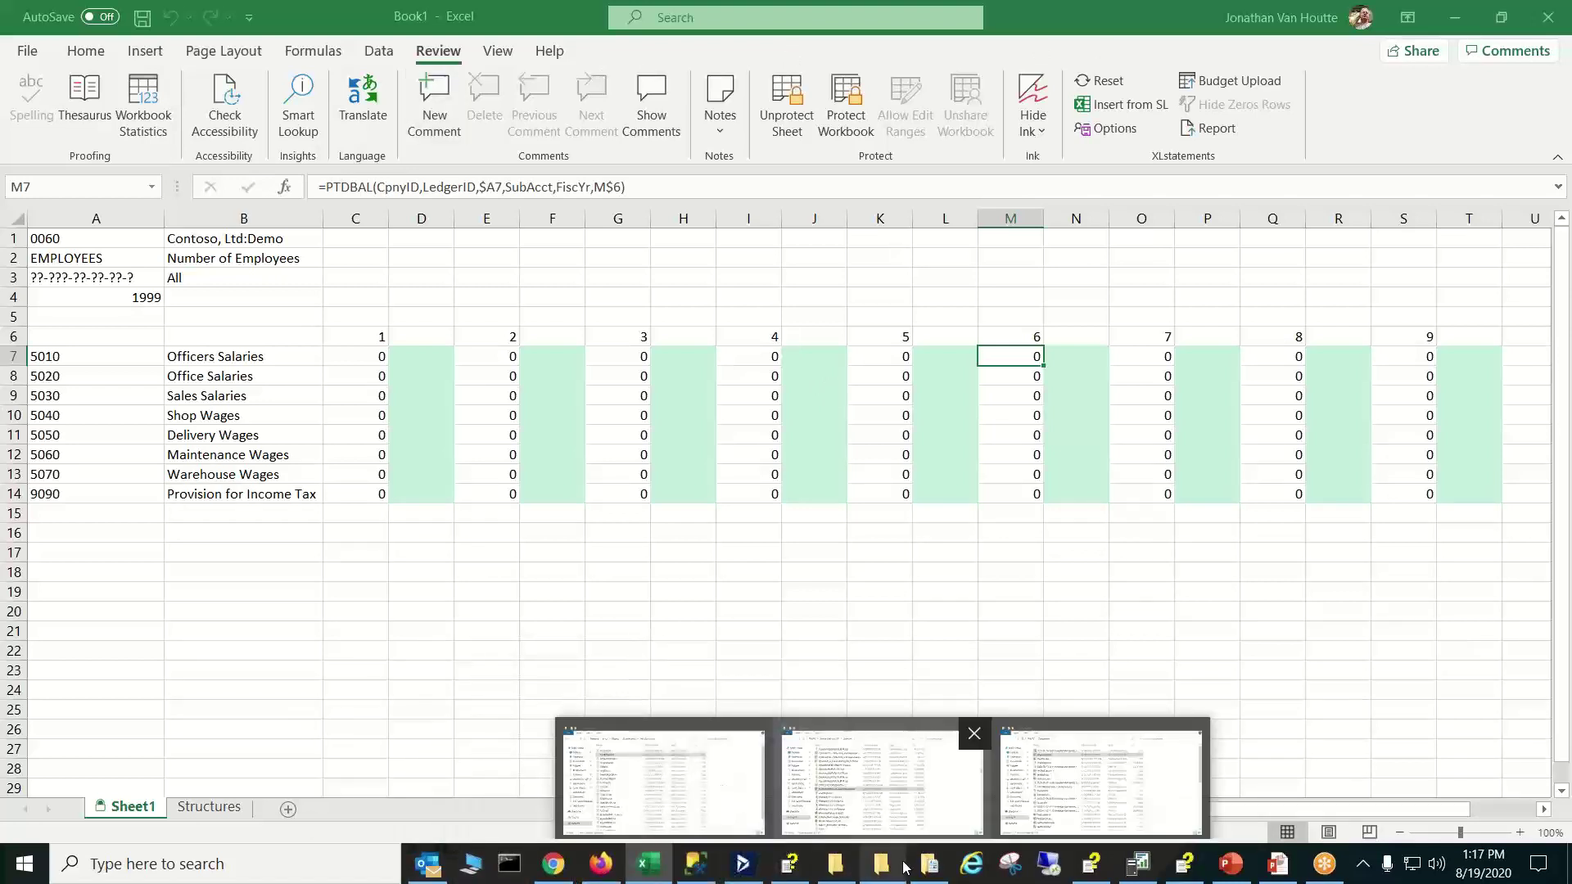
pyautogui.moveTo(924, 867)
pyautogui.click(662, 782)
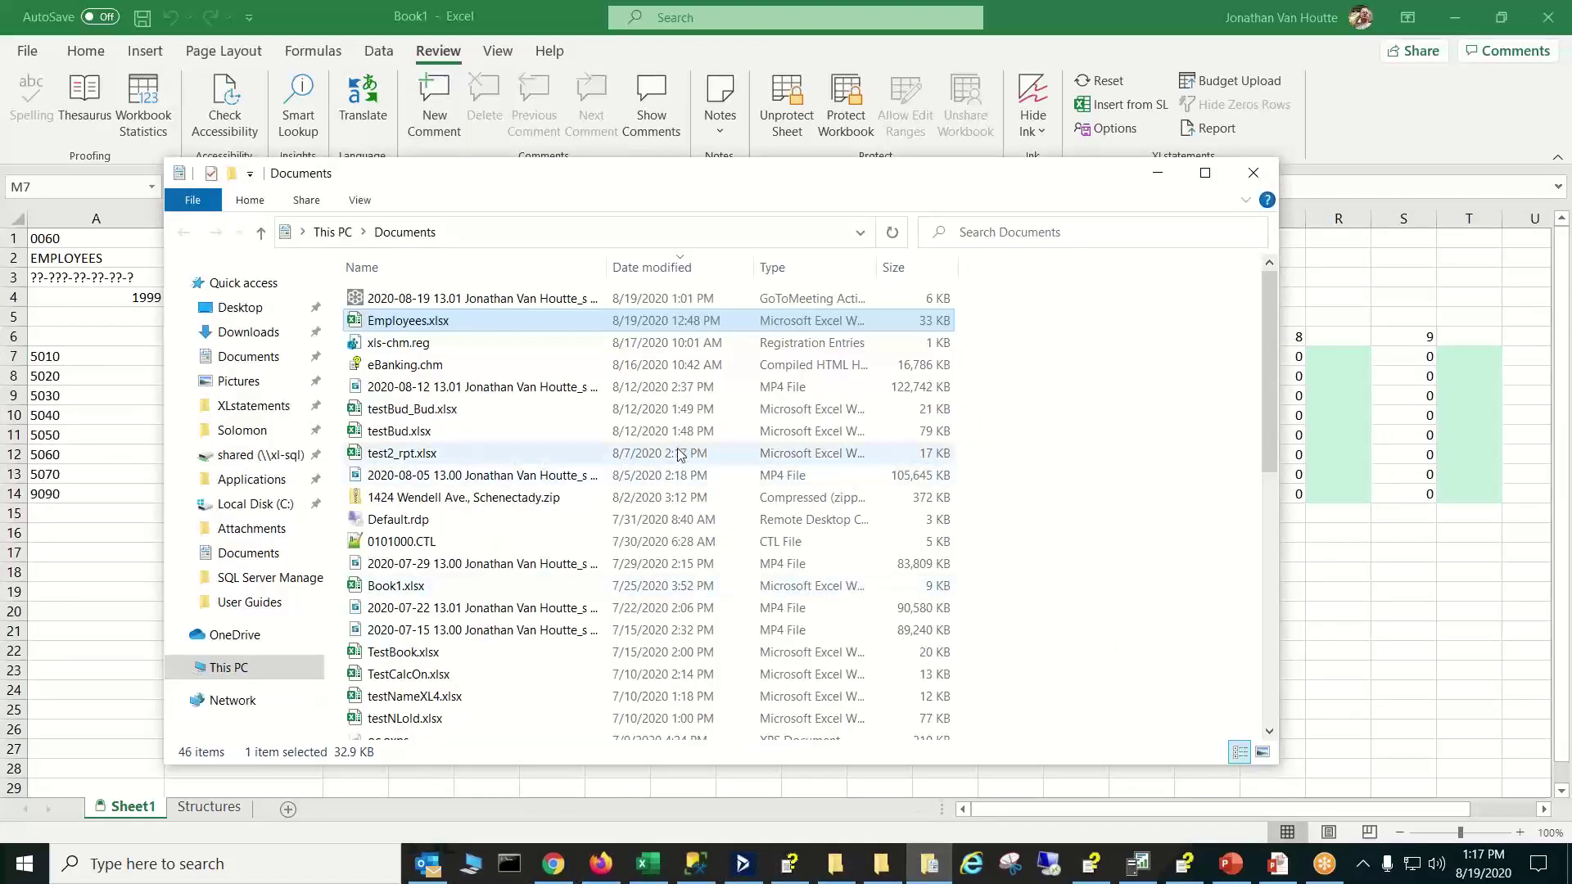
pyautogui.doubleClick(437, 311)
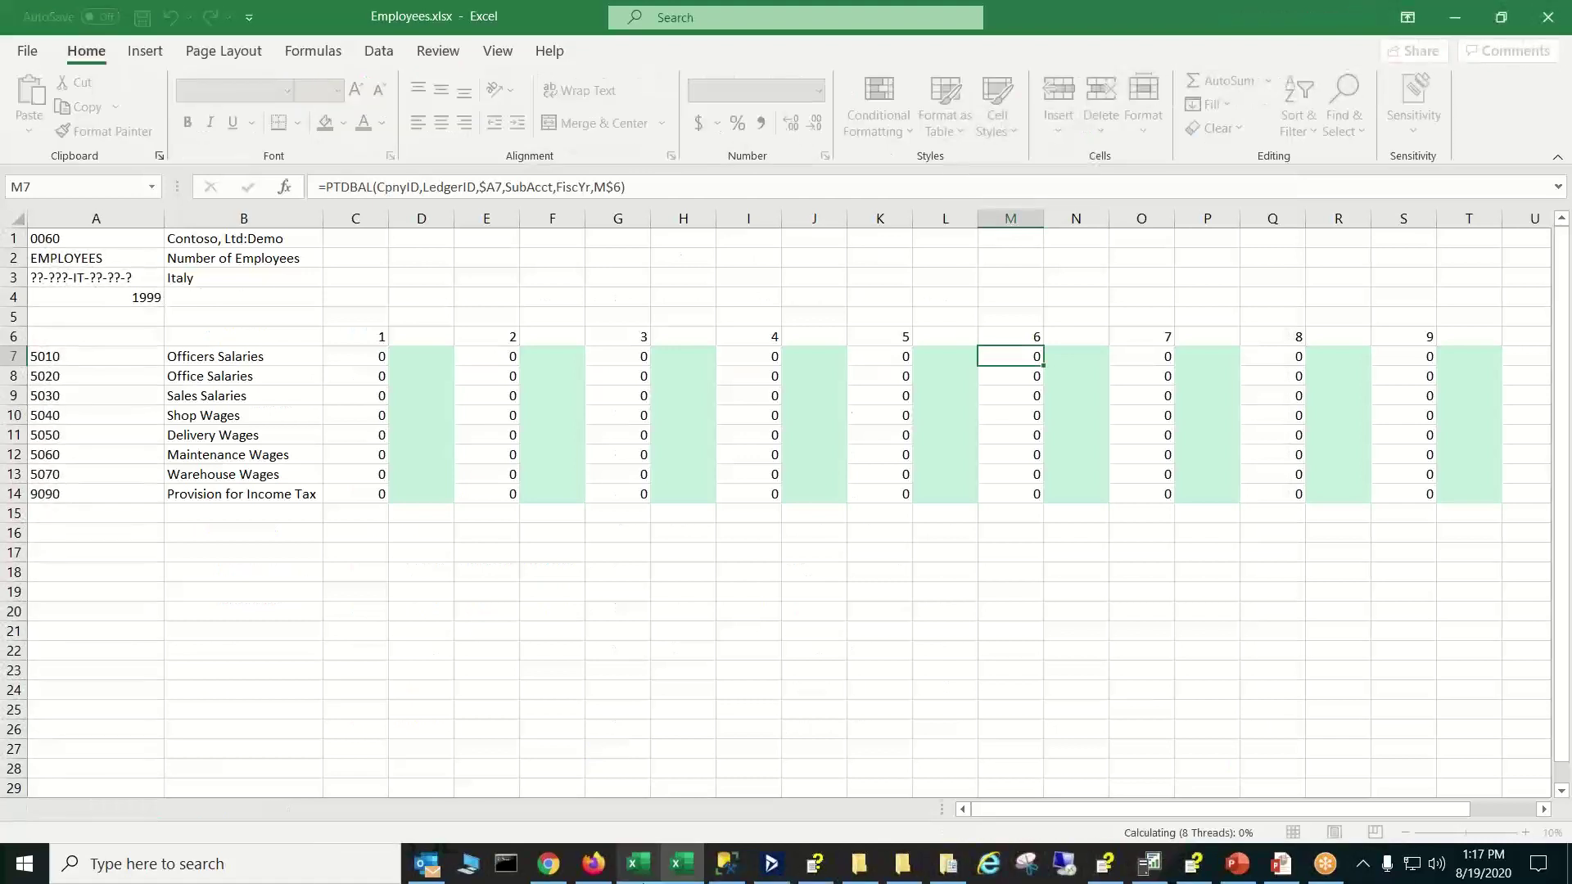
# Return to the Book1 workbook and close it without saving
pyautogui.click(643, 875)
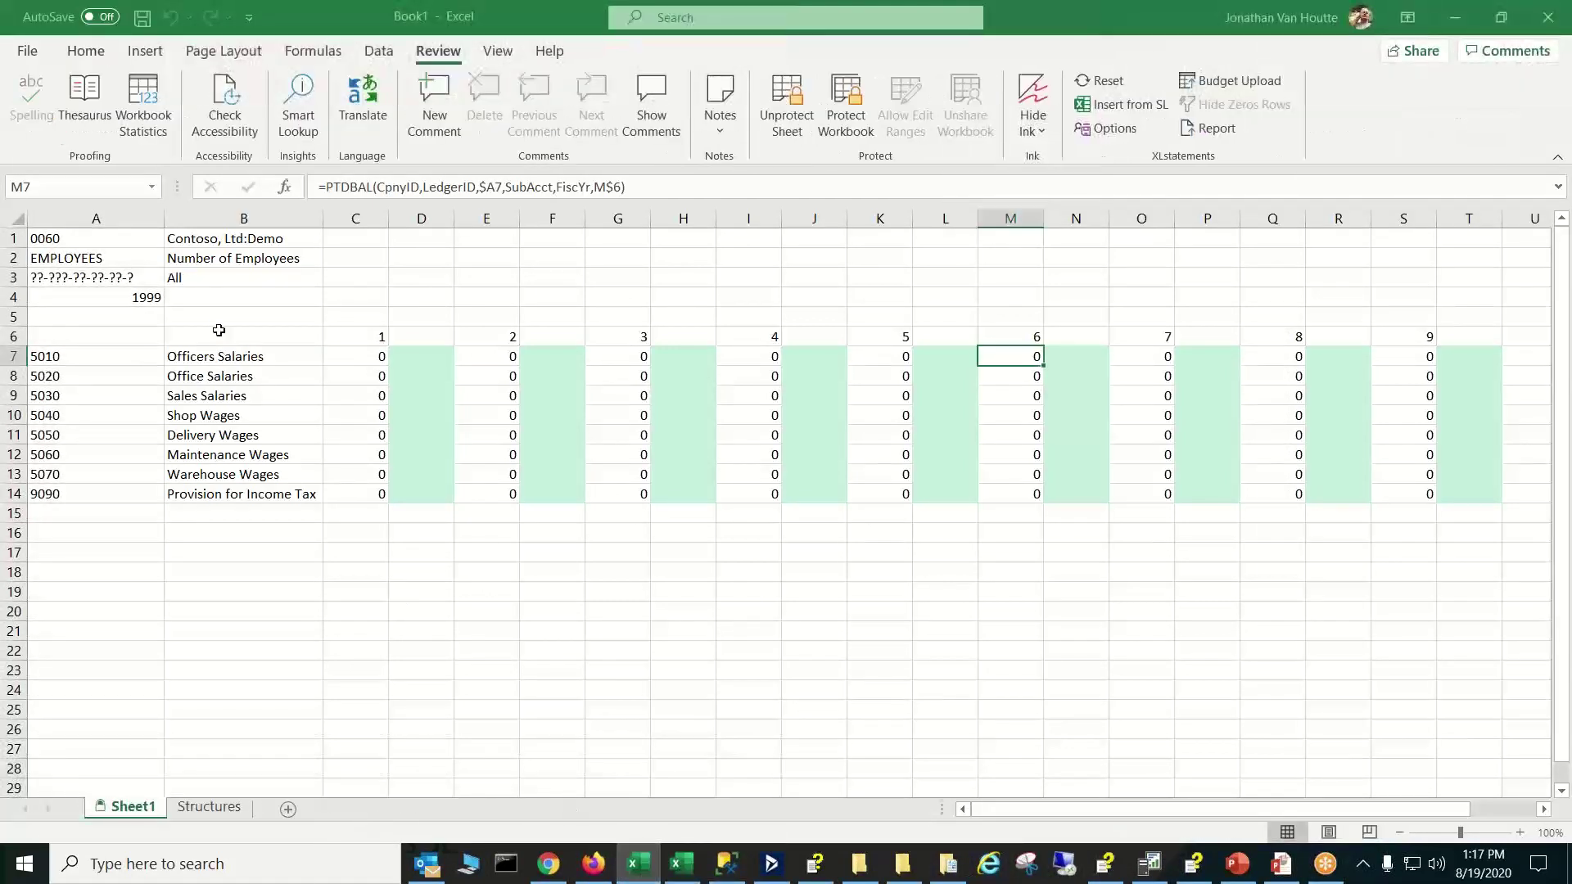
pyautogui.click(28, 53)
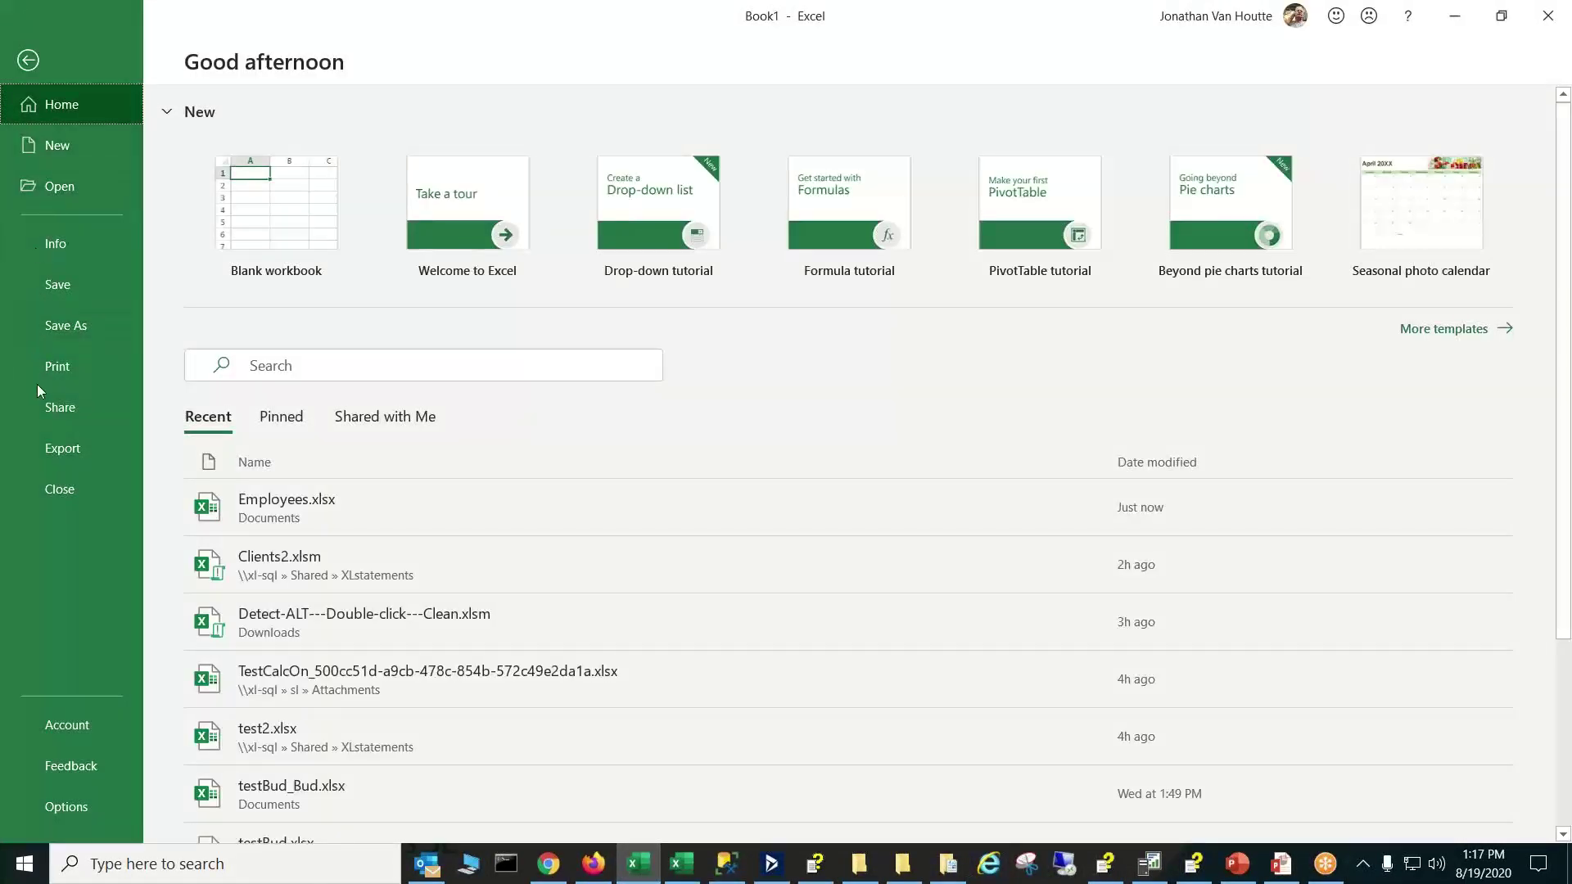
pyautogui.click(57, 487)
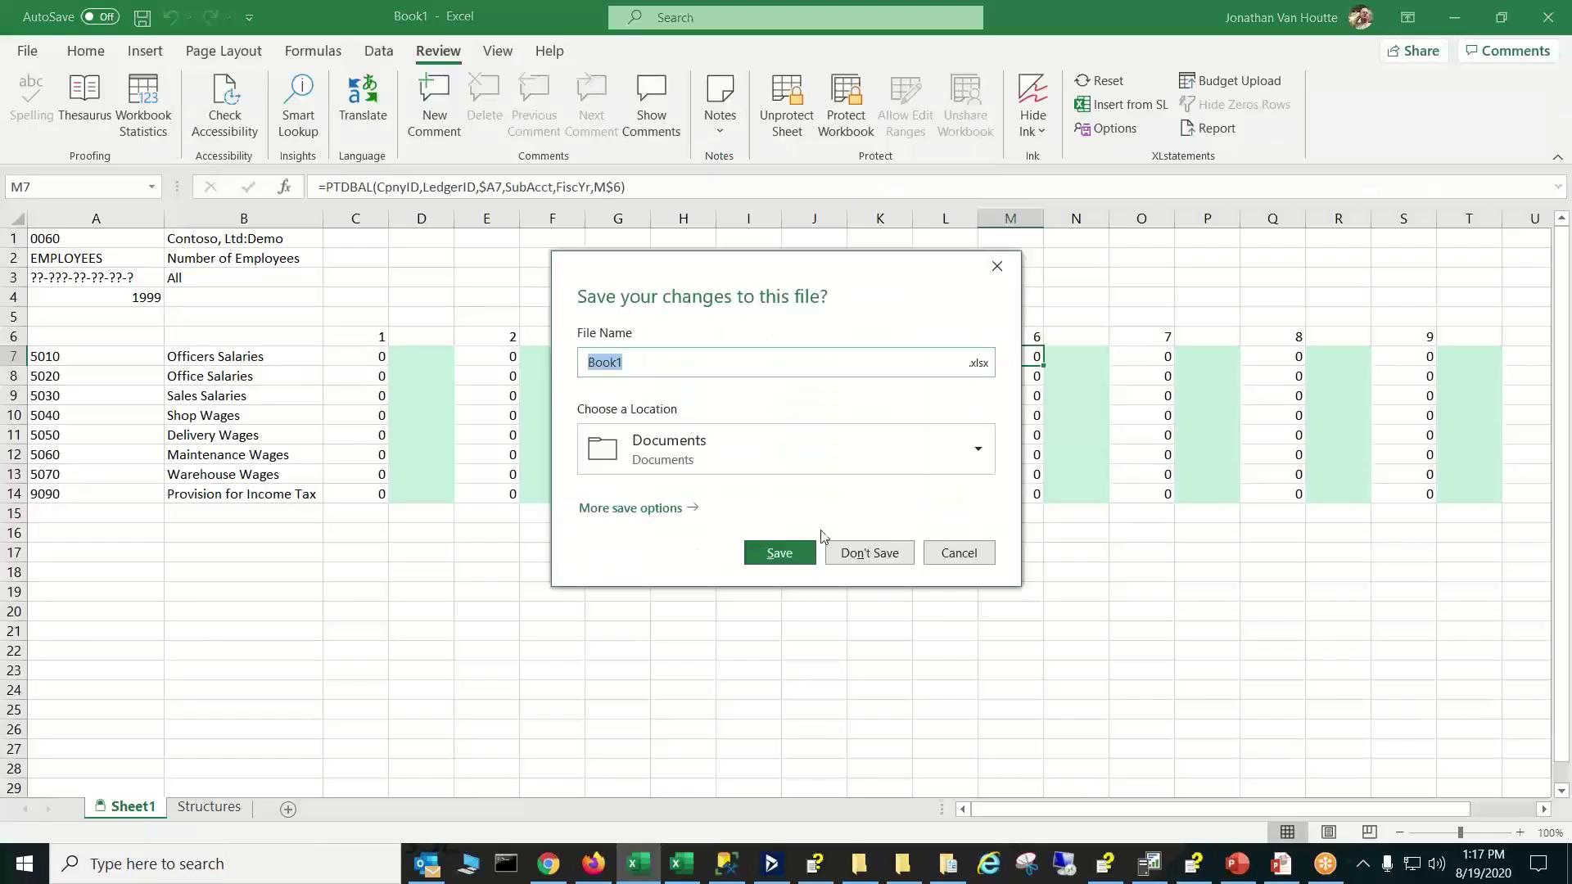
pyautogui.click(905, 550)
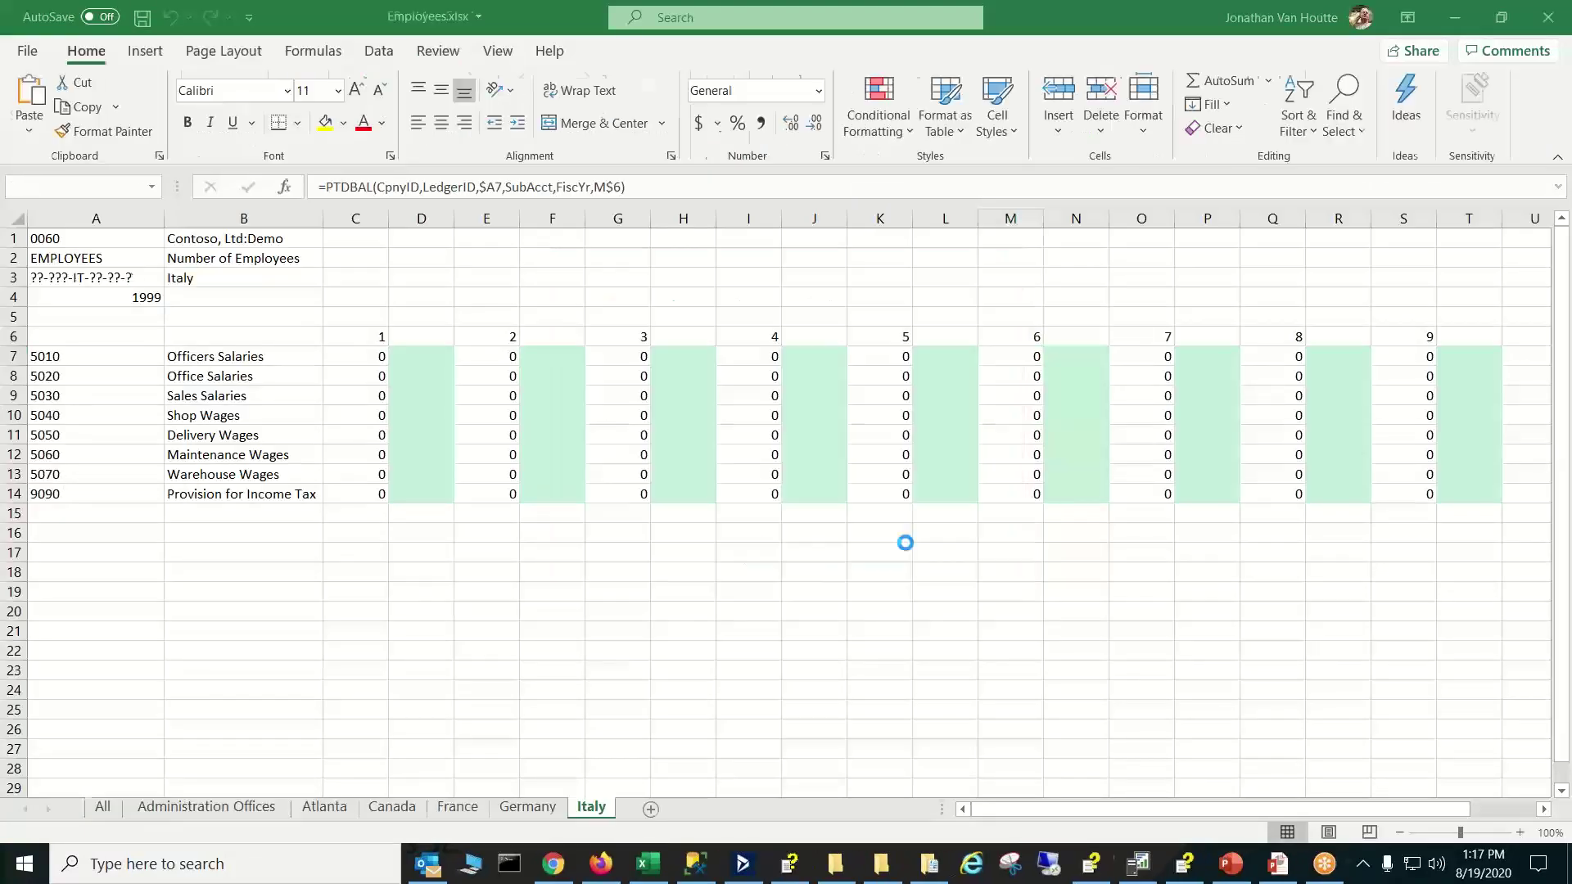
# Examine the generated All, Administration Offices and Atlanta sheets in Employees.xlsx, including their period 11 figures
pyautogui.click(773, 593)
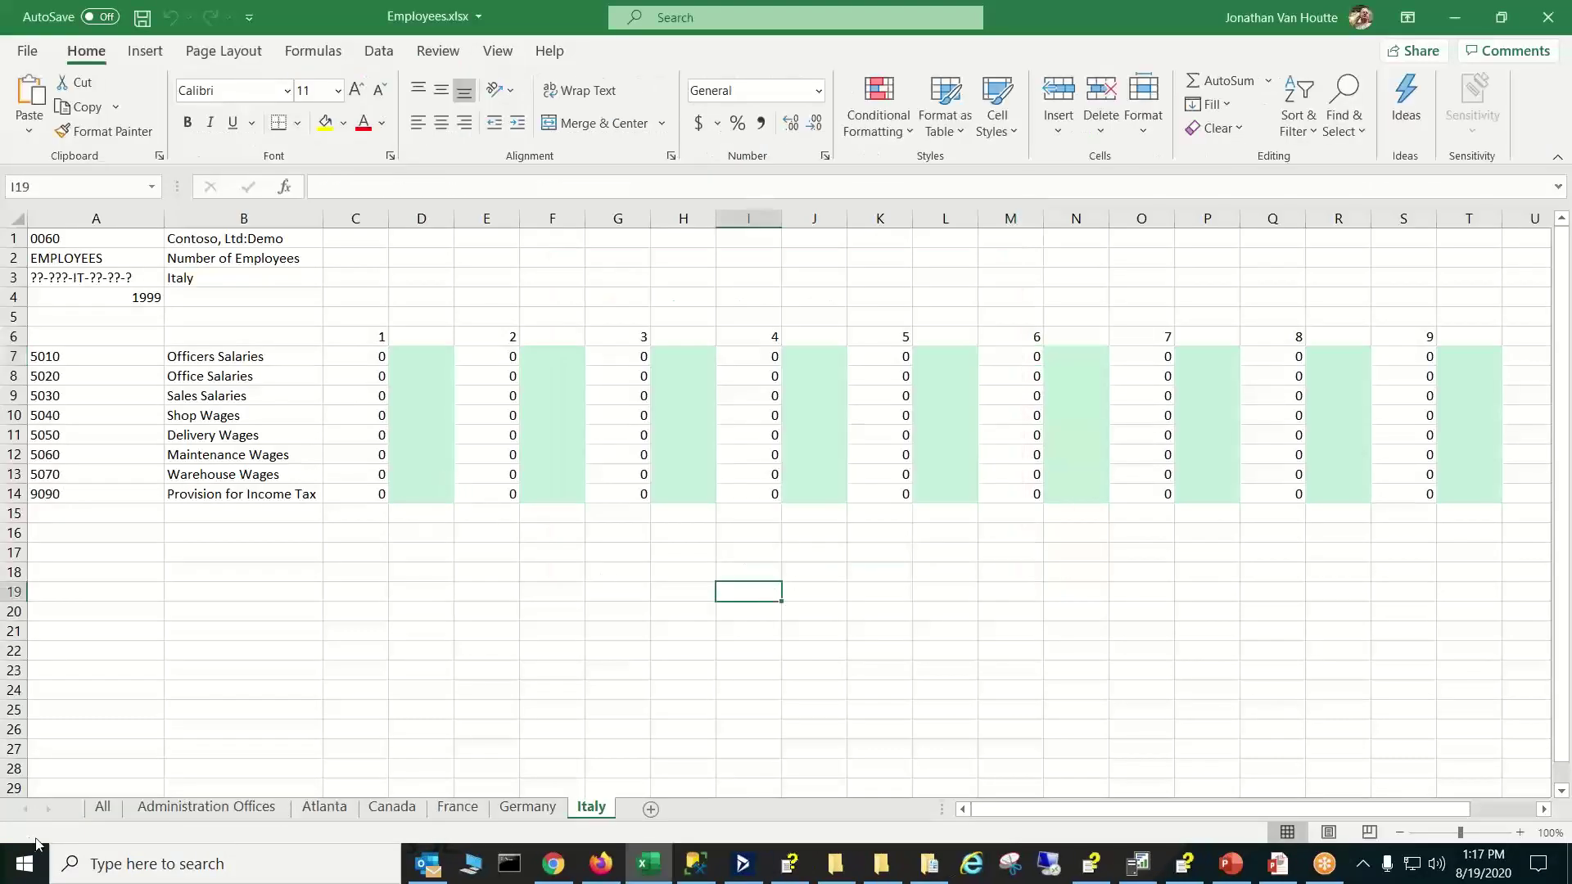
pyautogui.click(106, 808)
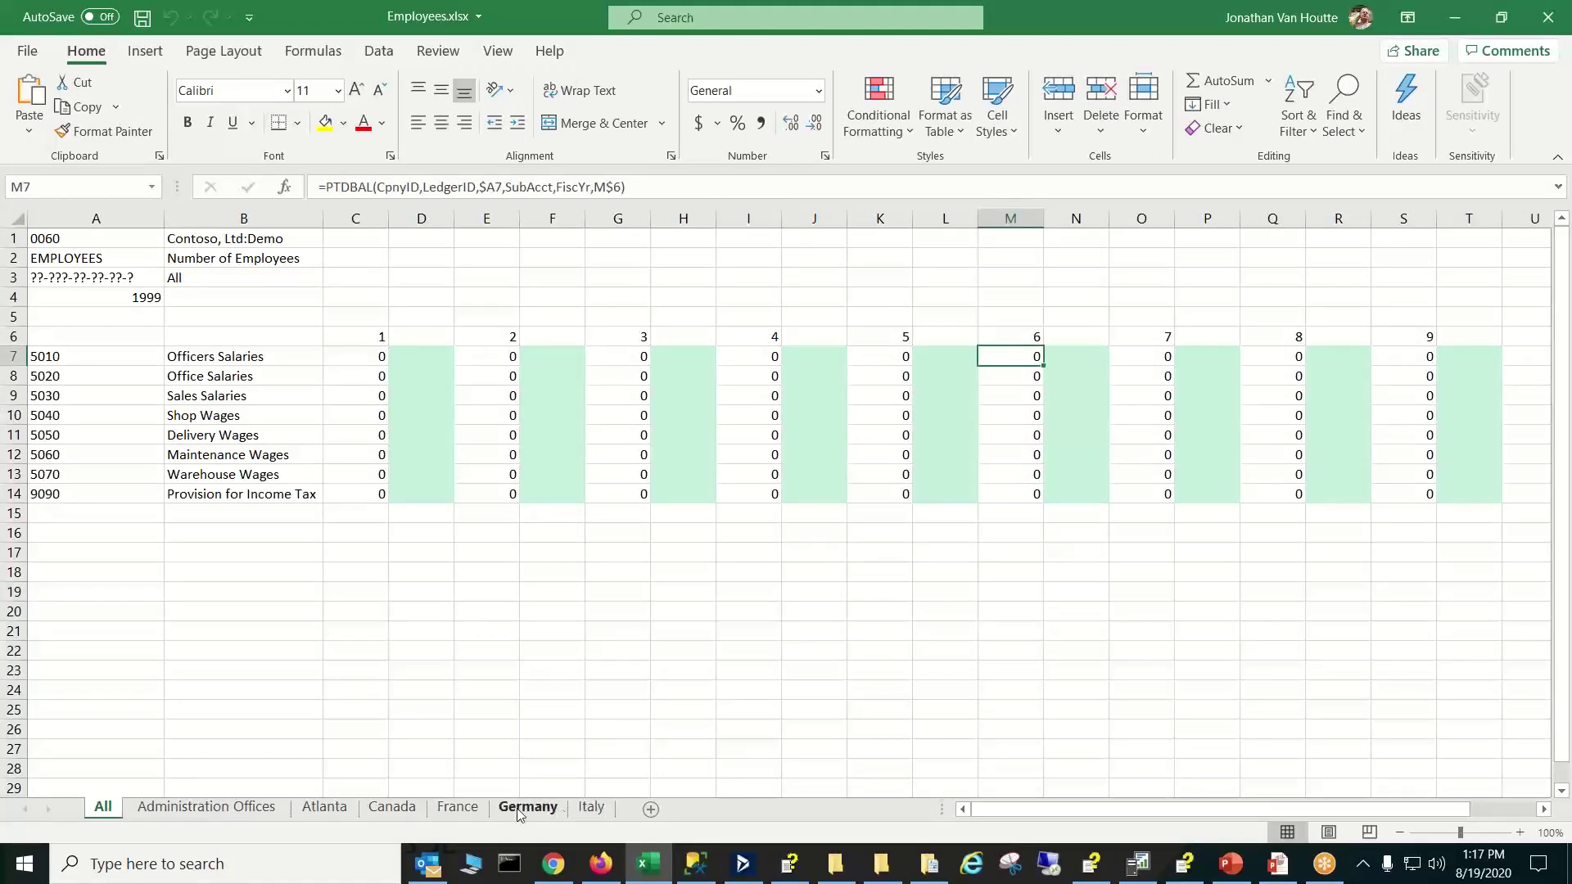
pyautogui.click(233, 808)
pyautogui.moveTo(1114, 813); pyautogui.dragTo(1311, 811)
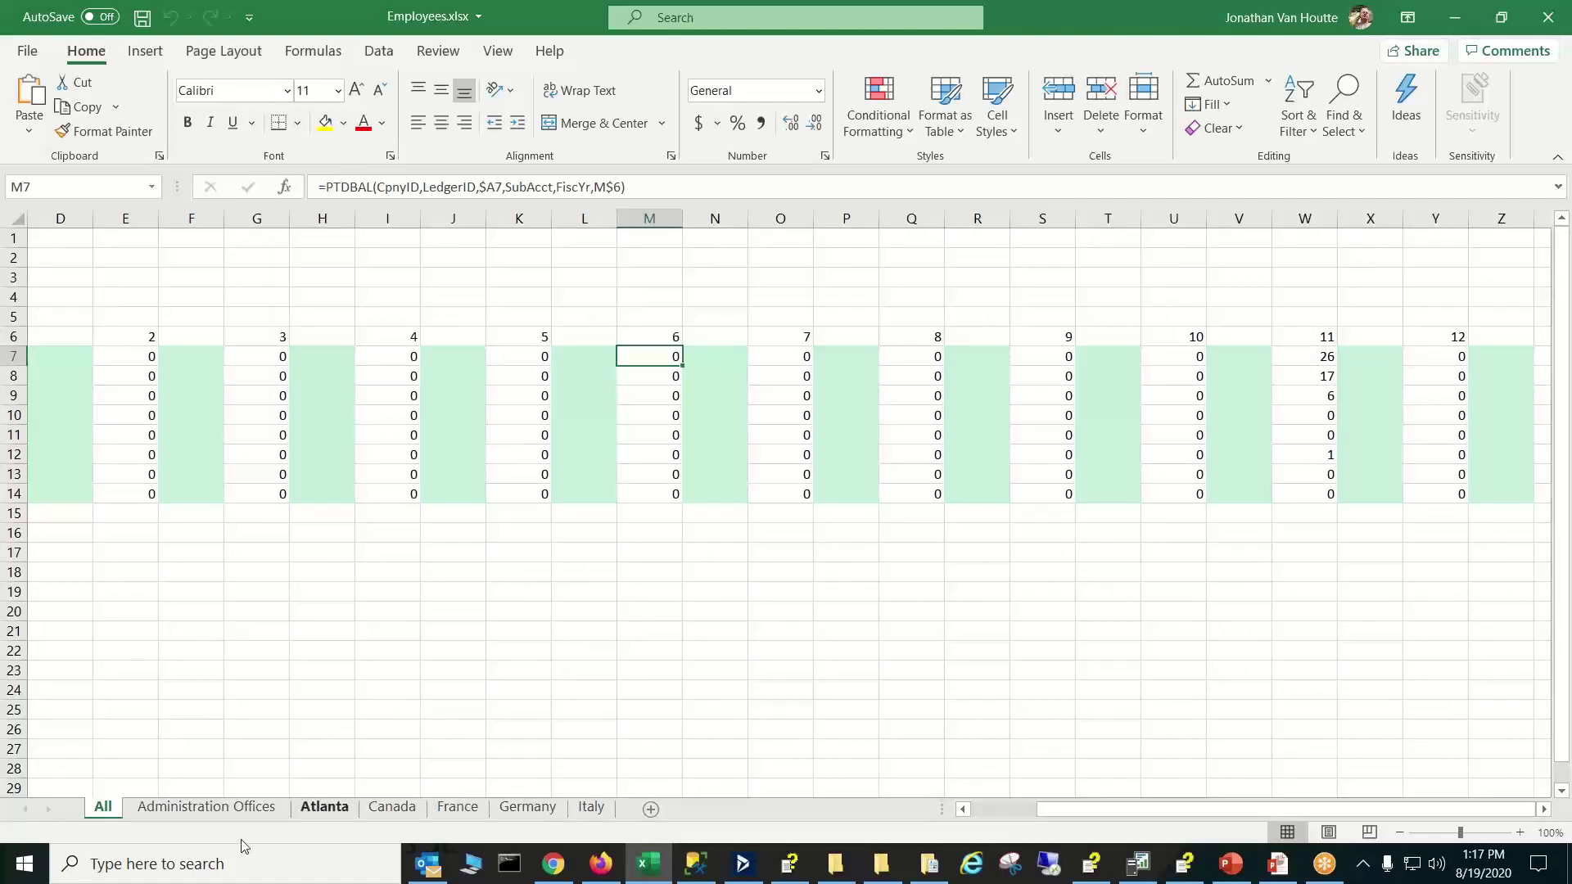
pyautogui.click(235, 815)
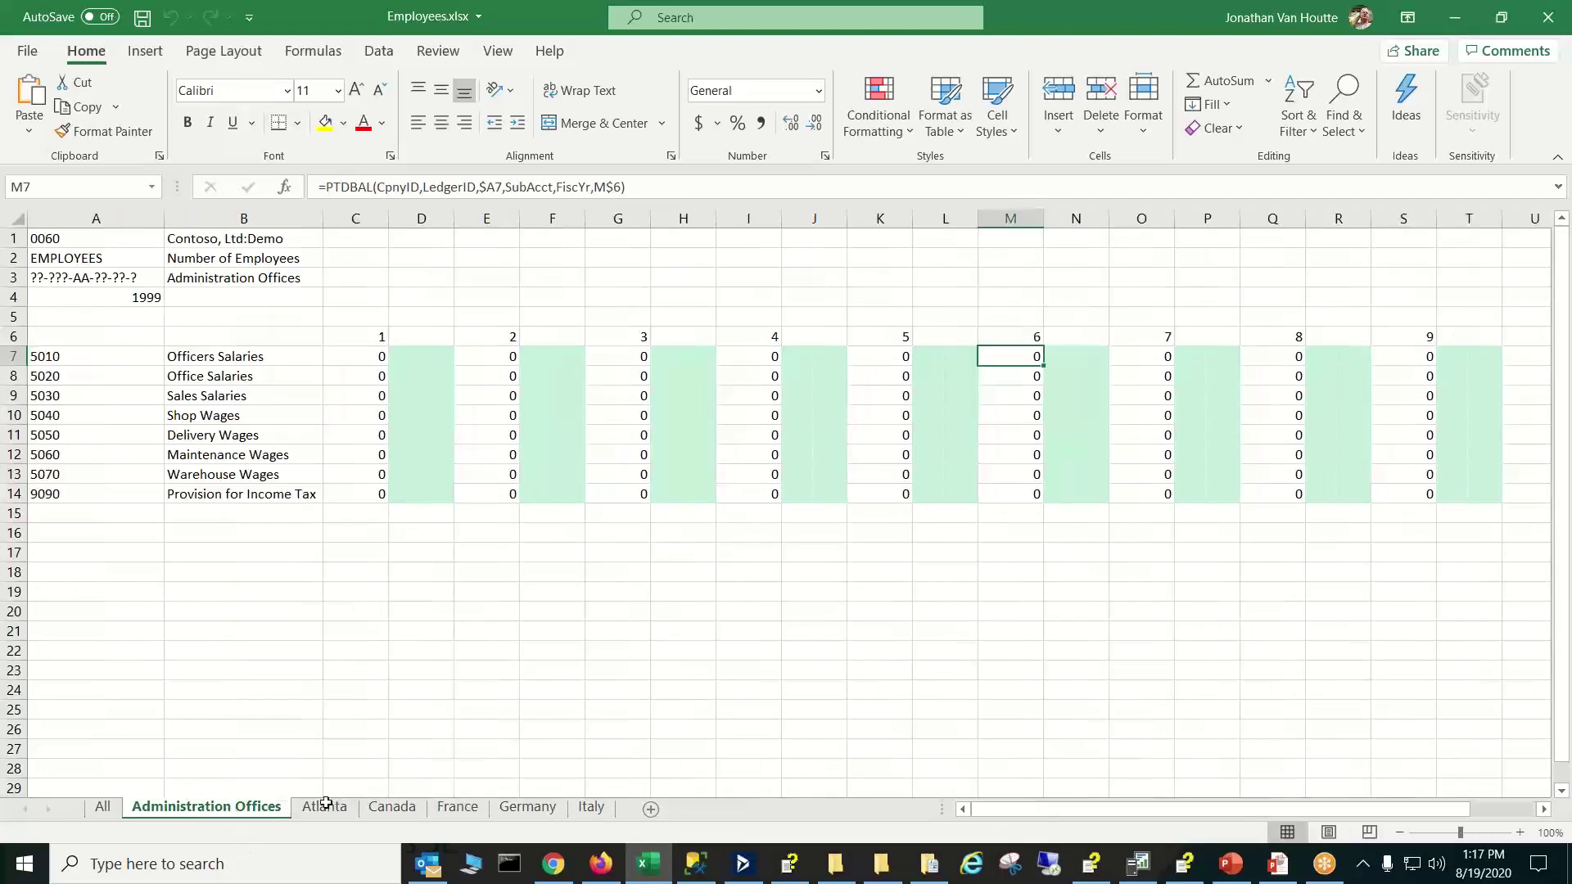
pyautogui.moveTo(992, 811); pyautogui.dragTo(1044, 766)
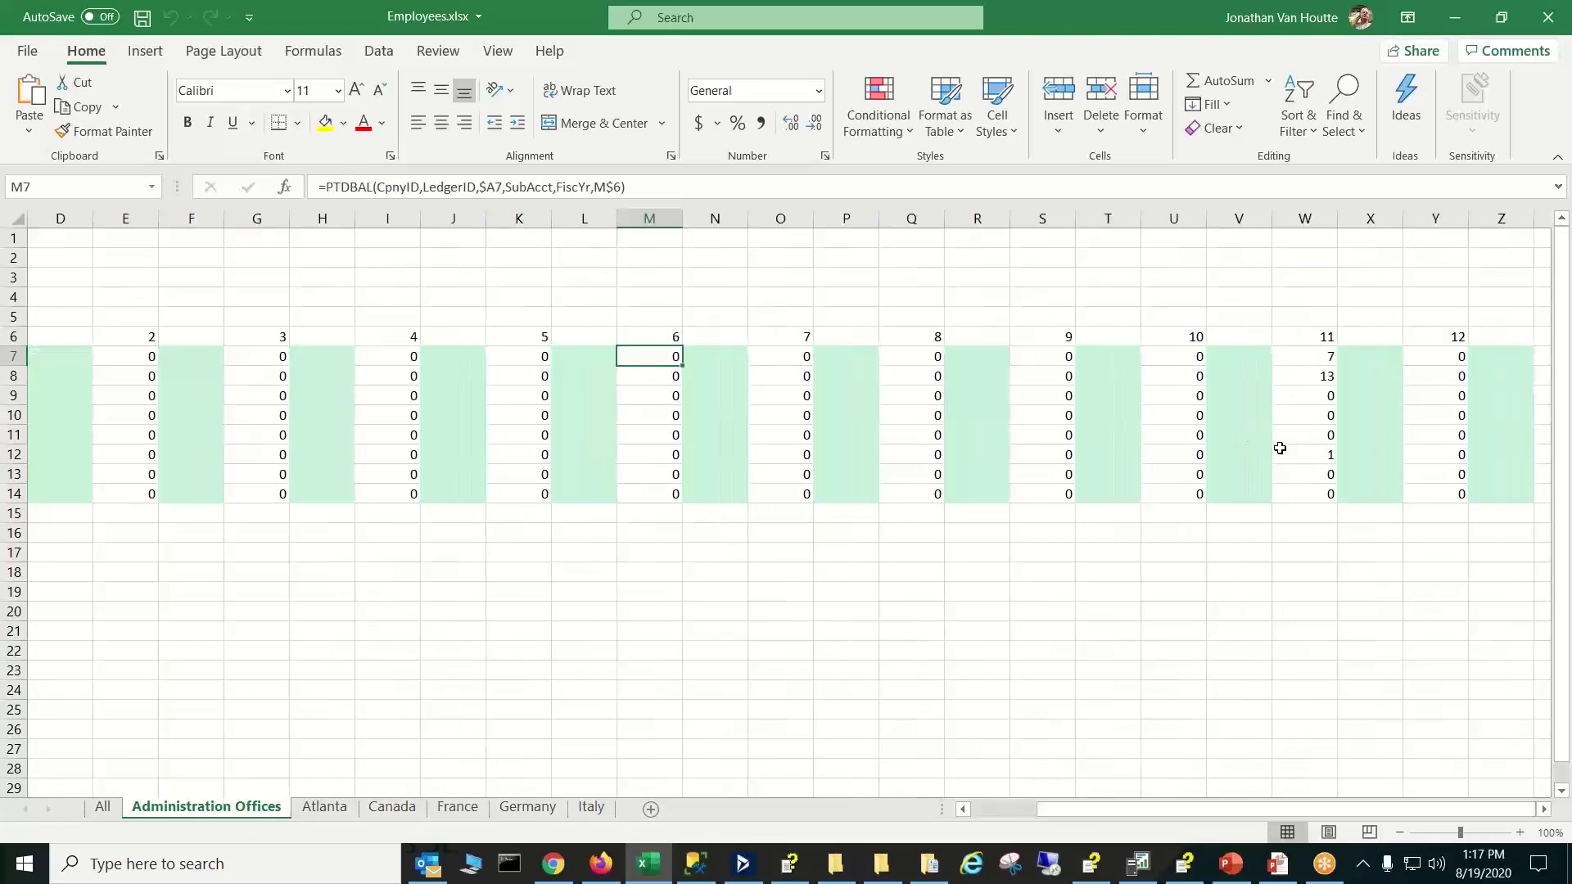
pyautogui.click(348, 811)
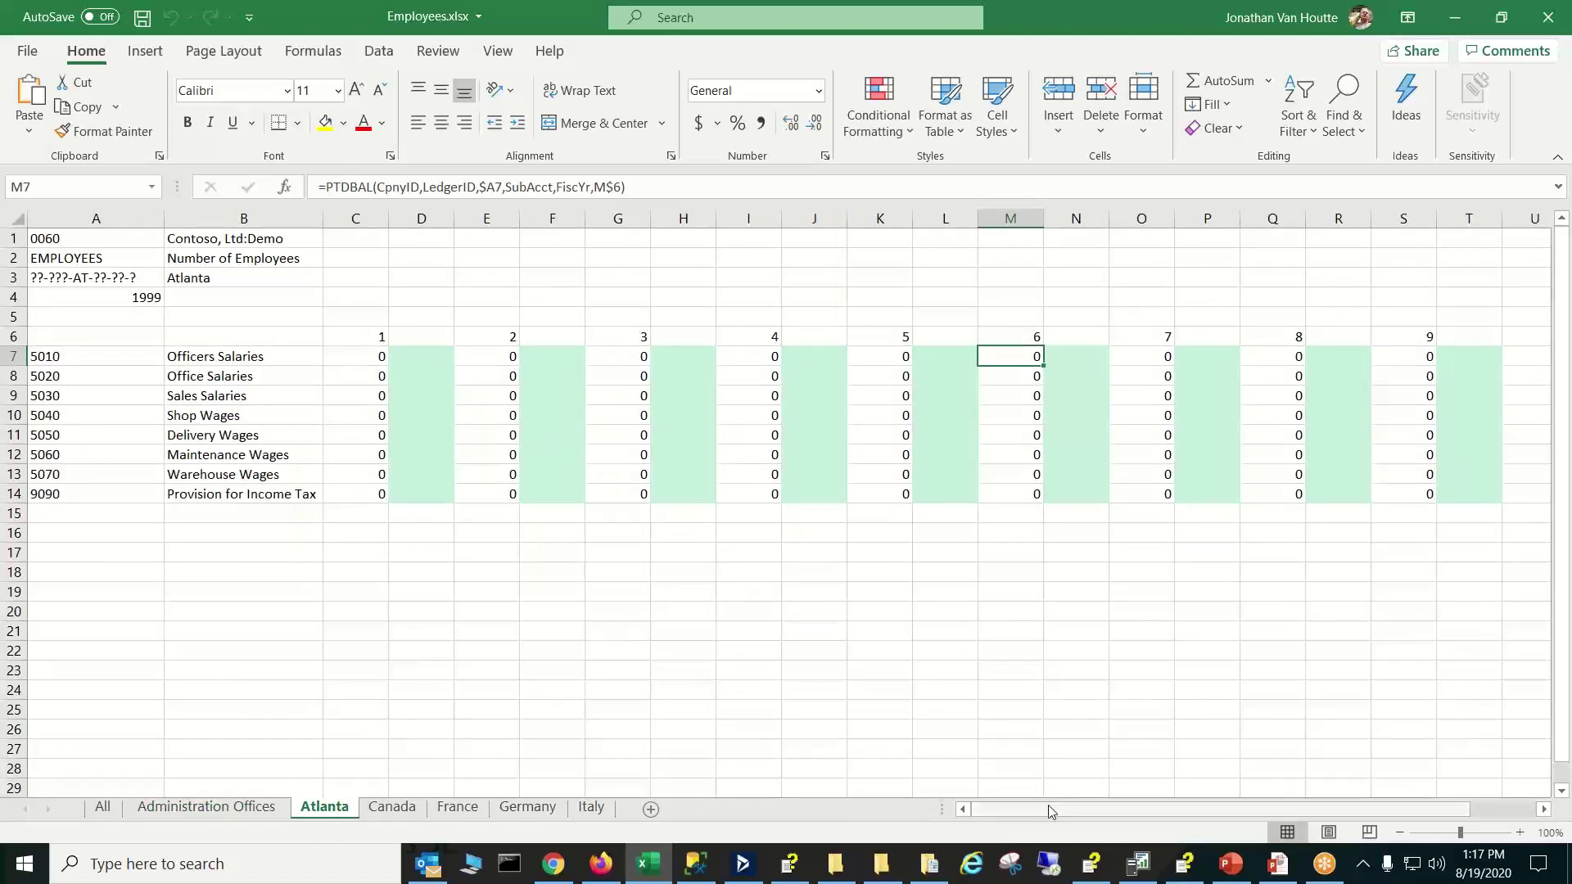
pyautogui.moveTo(1049, 810); pyautogui.dragTo(1271, 793)
pyautogui.click(1324, 356)
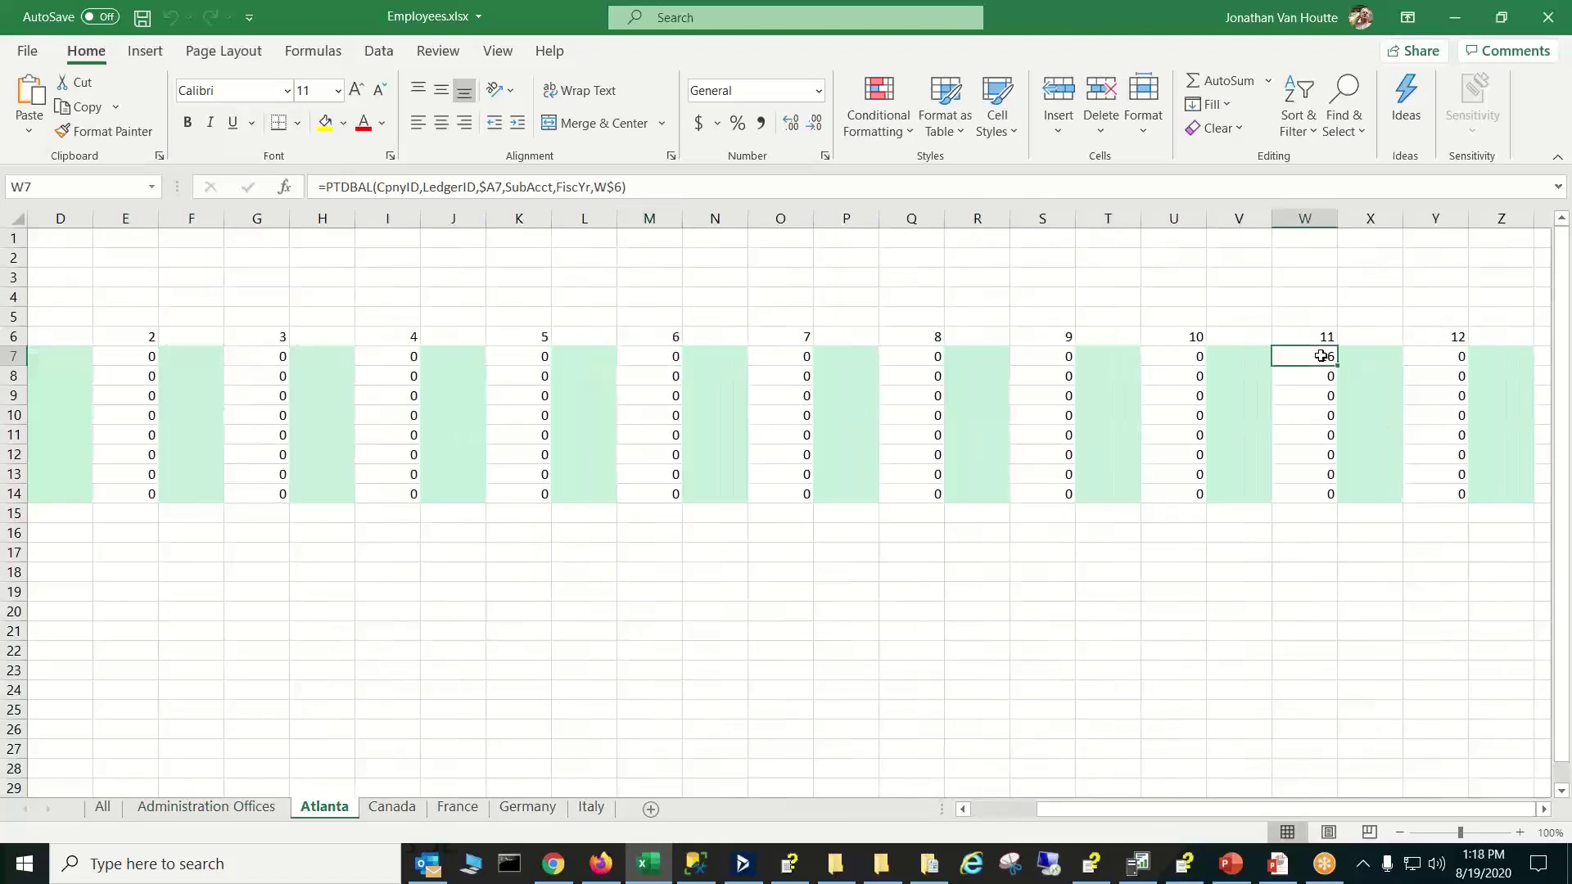
pyautogui.moveTo(1161, 809); pyautogui.dragTo(720, 864)
pyautogui.moveTo(720, 864)
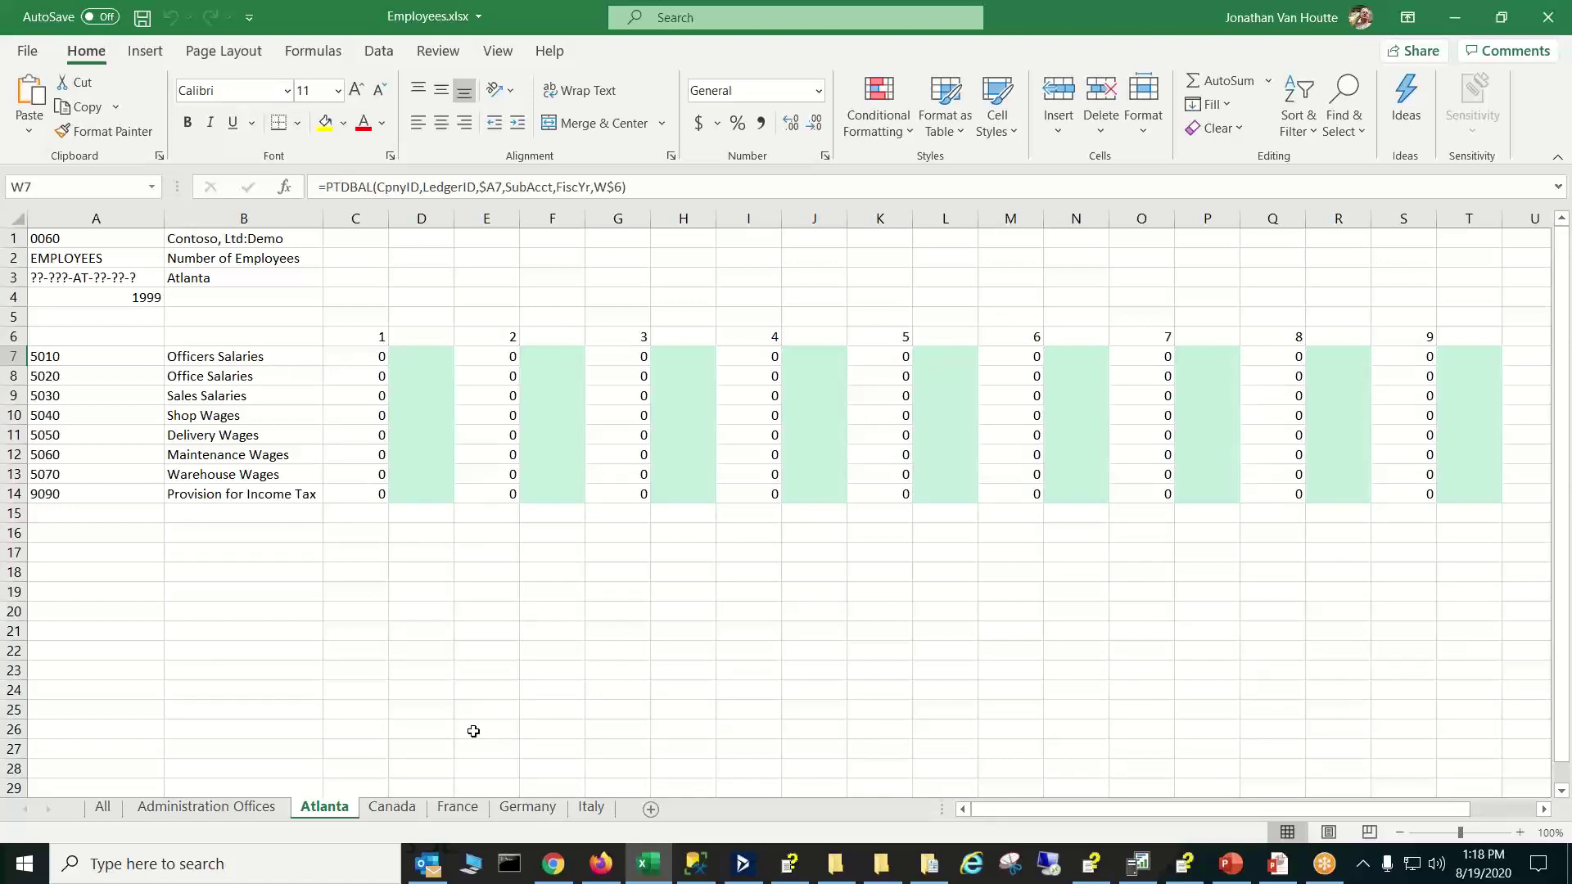
# Examine the Canada, Germany and Italy entry sheets, including their period 11 figures and period 12 entry columns
pyautogui.click(391, 809)
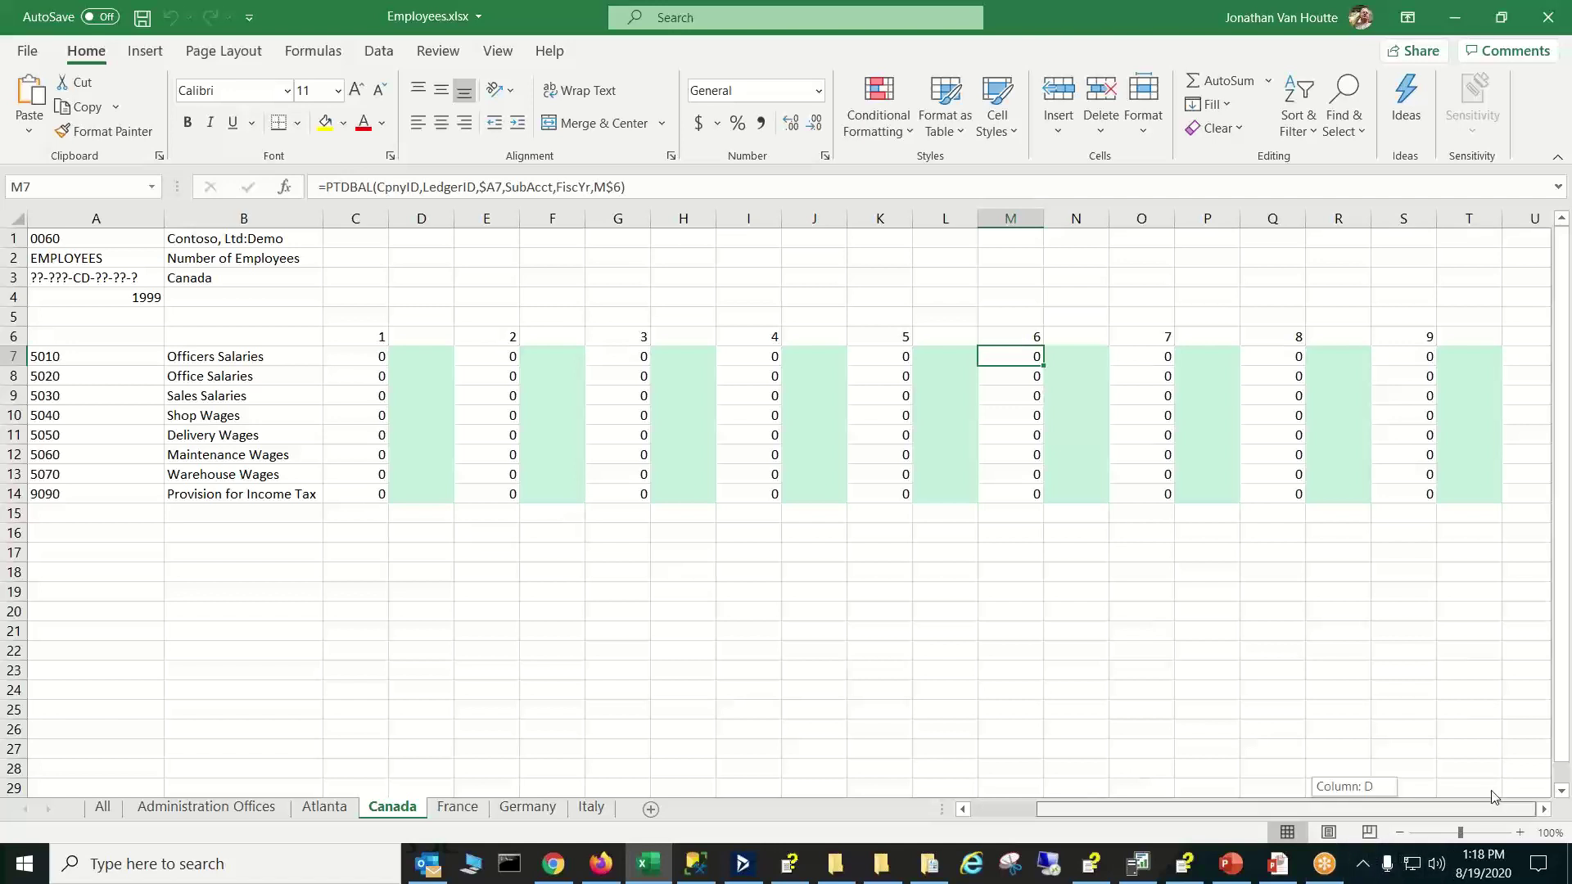
pyautogui.hscroll(3, 1479, 766)
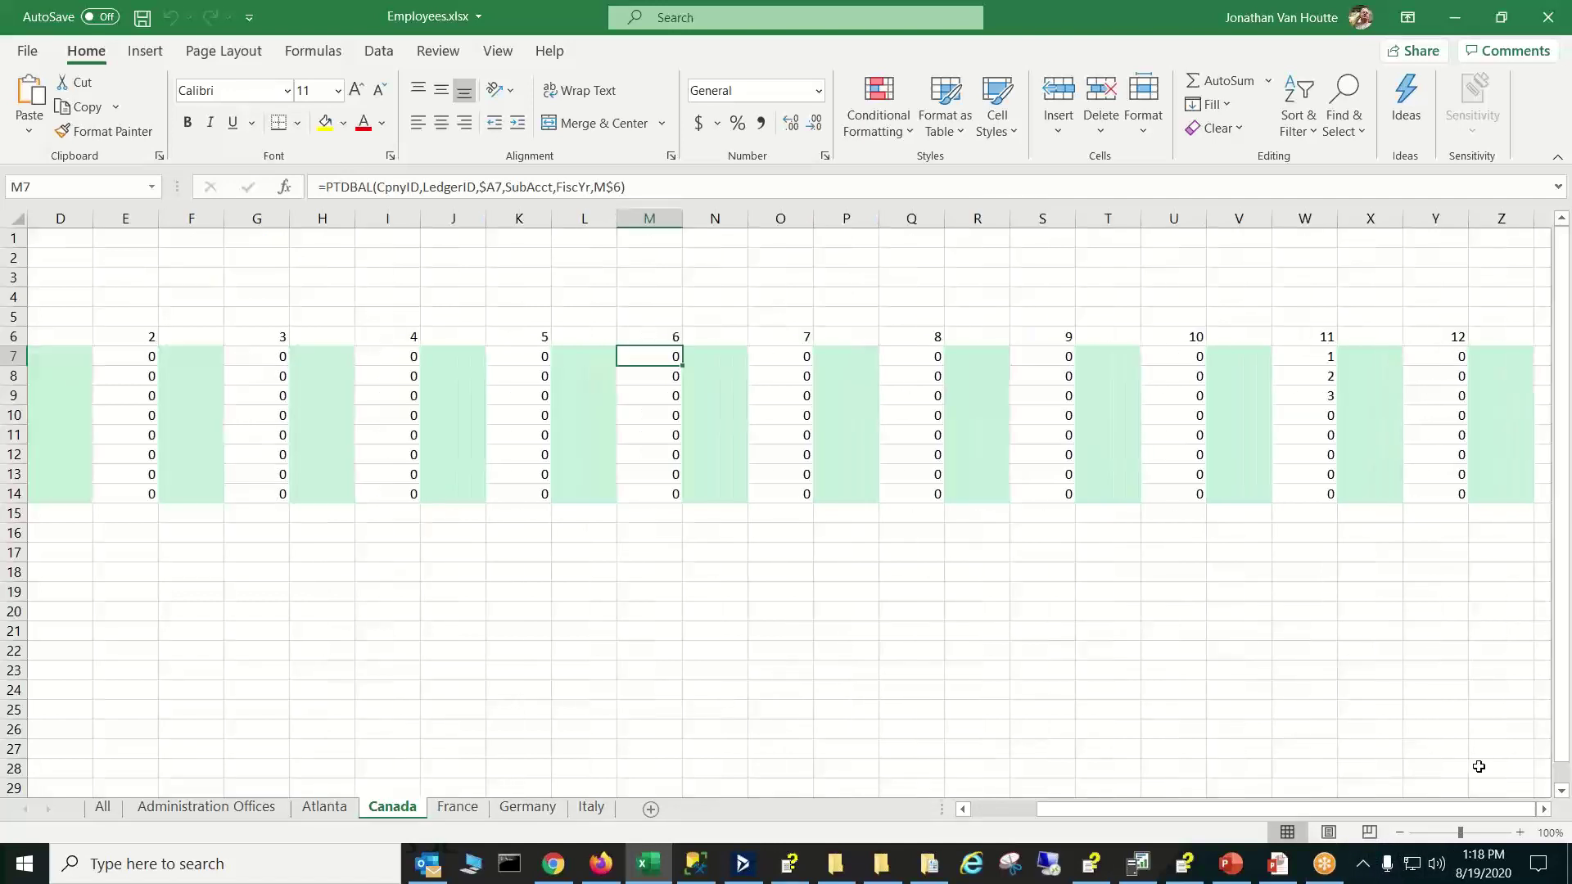
pyautogui.click(1328, 379)
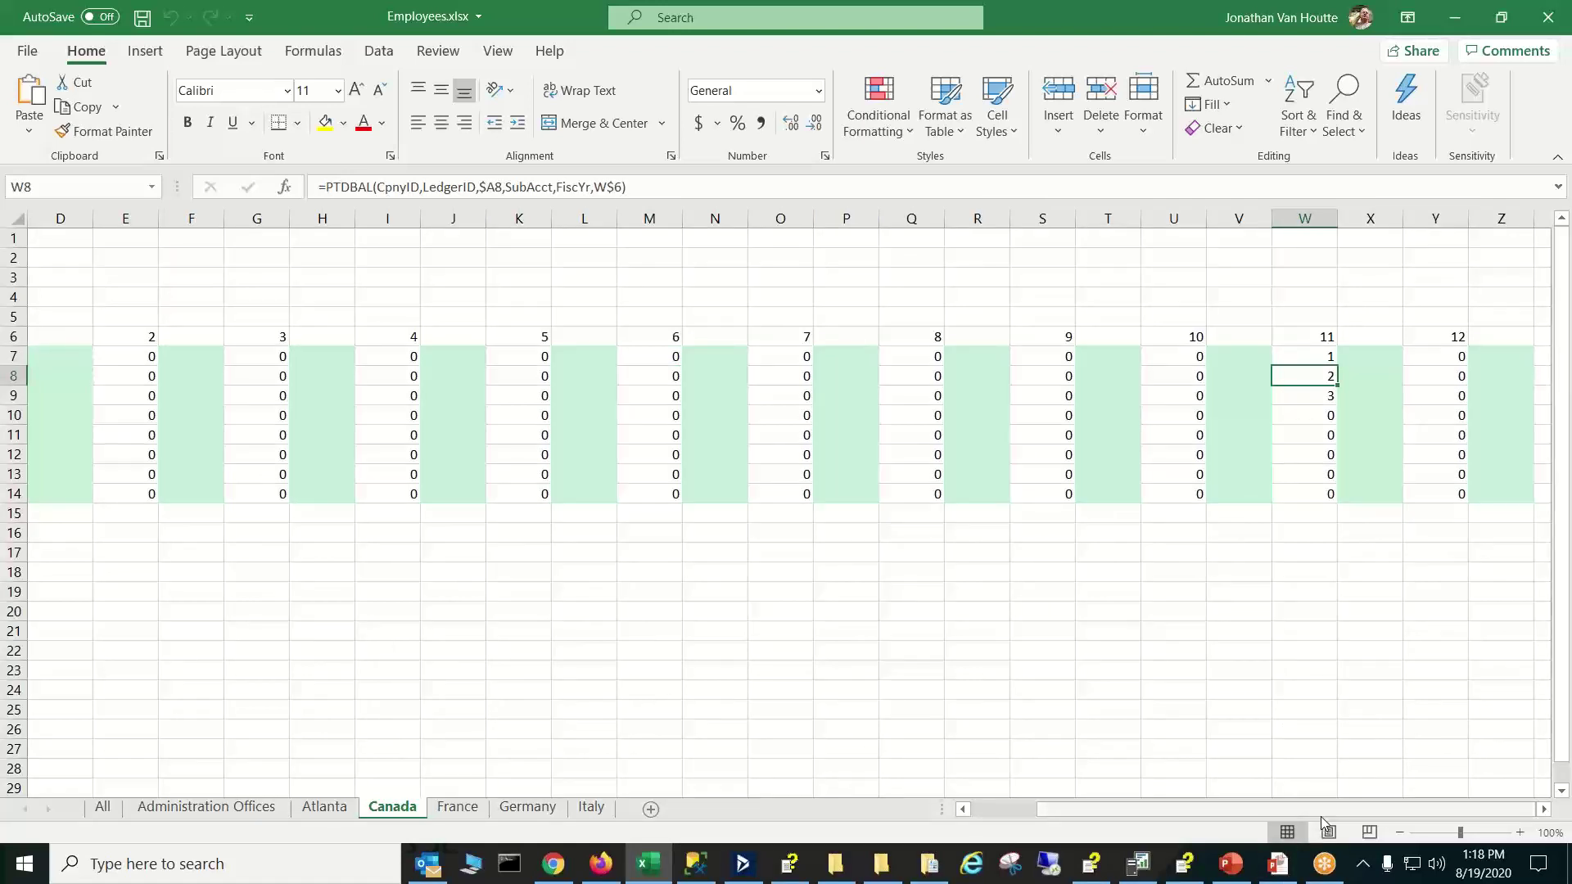
pyautogui.click(527, 807)
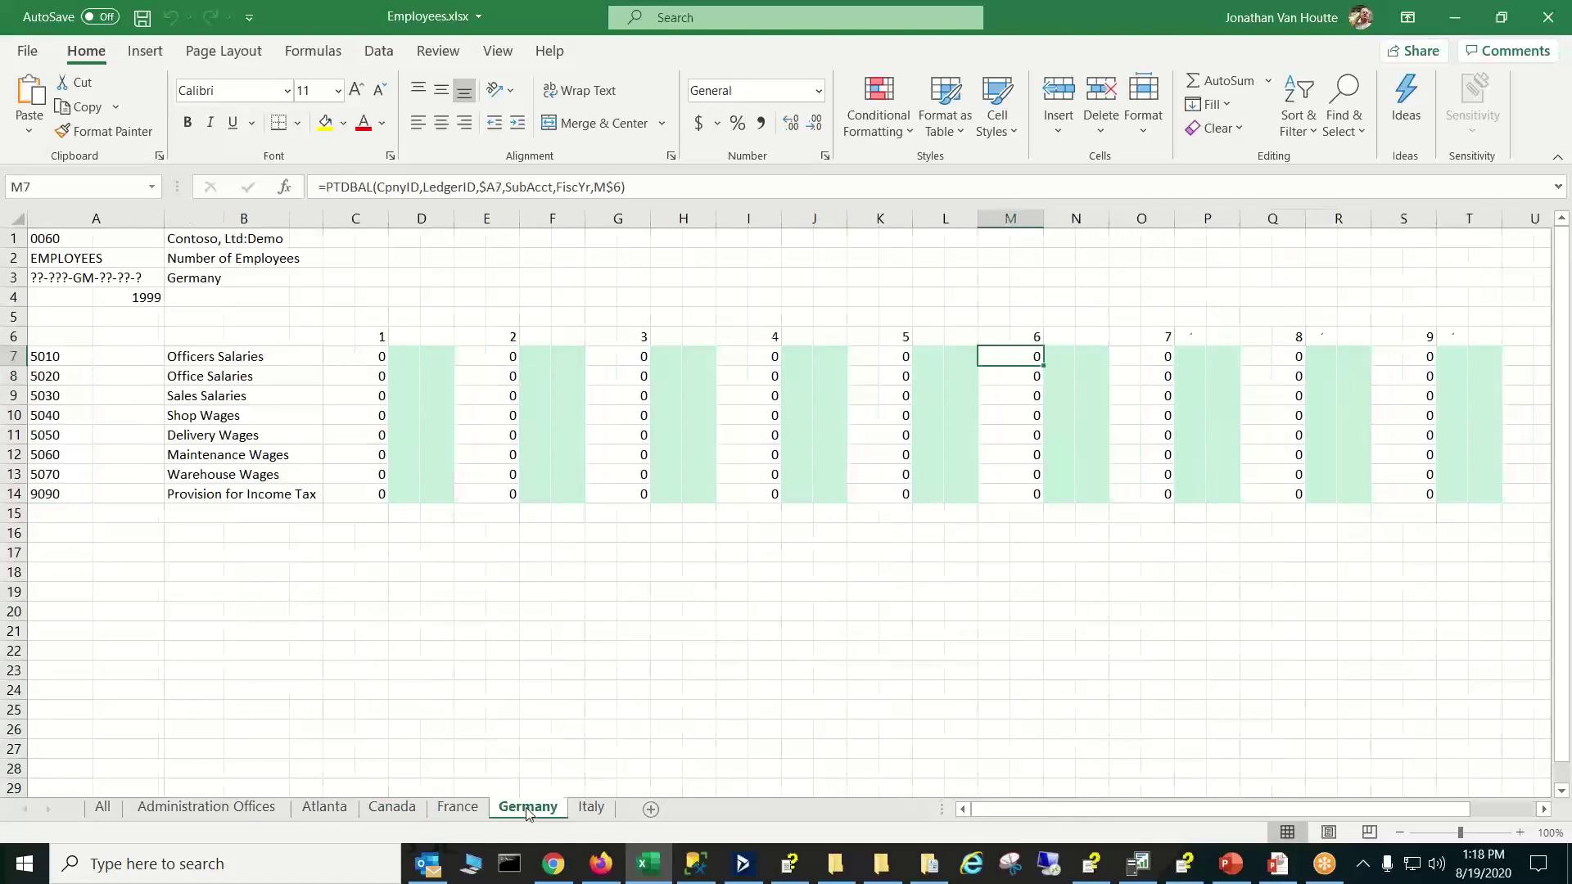
pyautogui.click(590, 807)
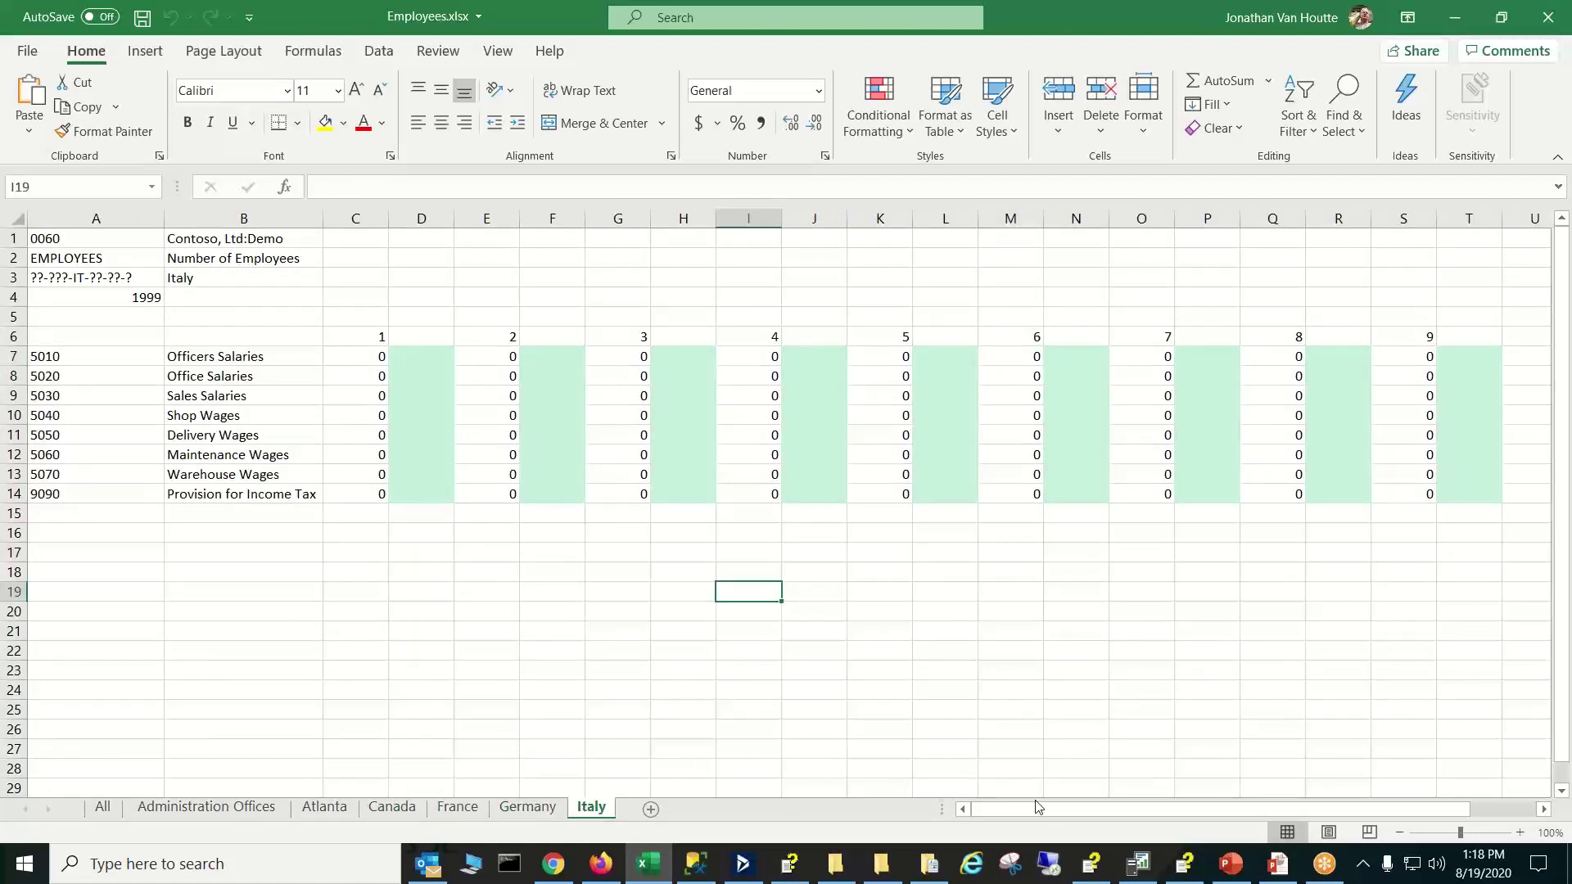
pyautogui.moveTo(1039, 809); pyautogui.dragTo(842, 776)
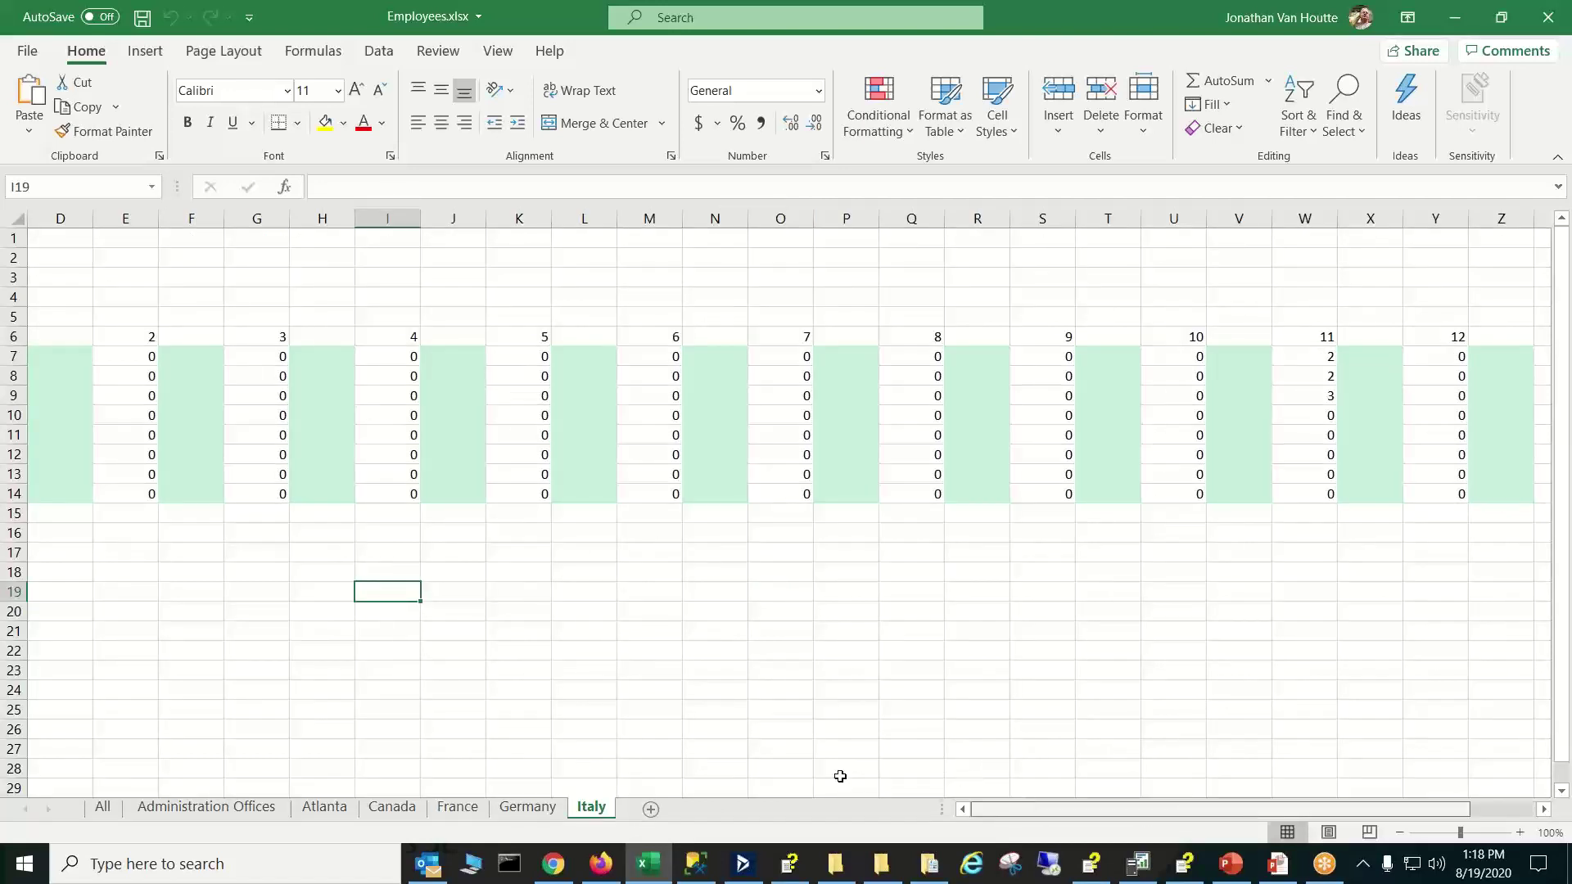
pyautogui.click(448, 610)
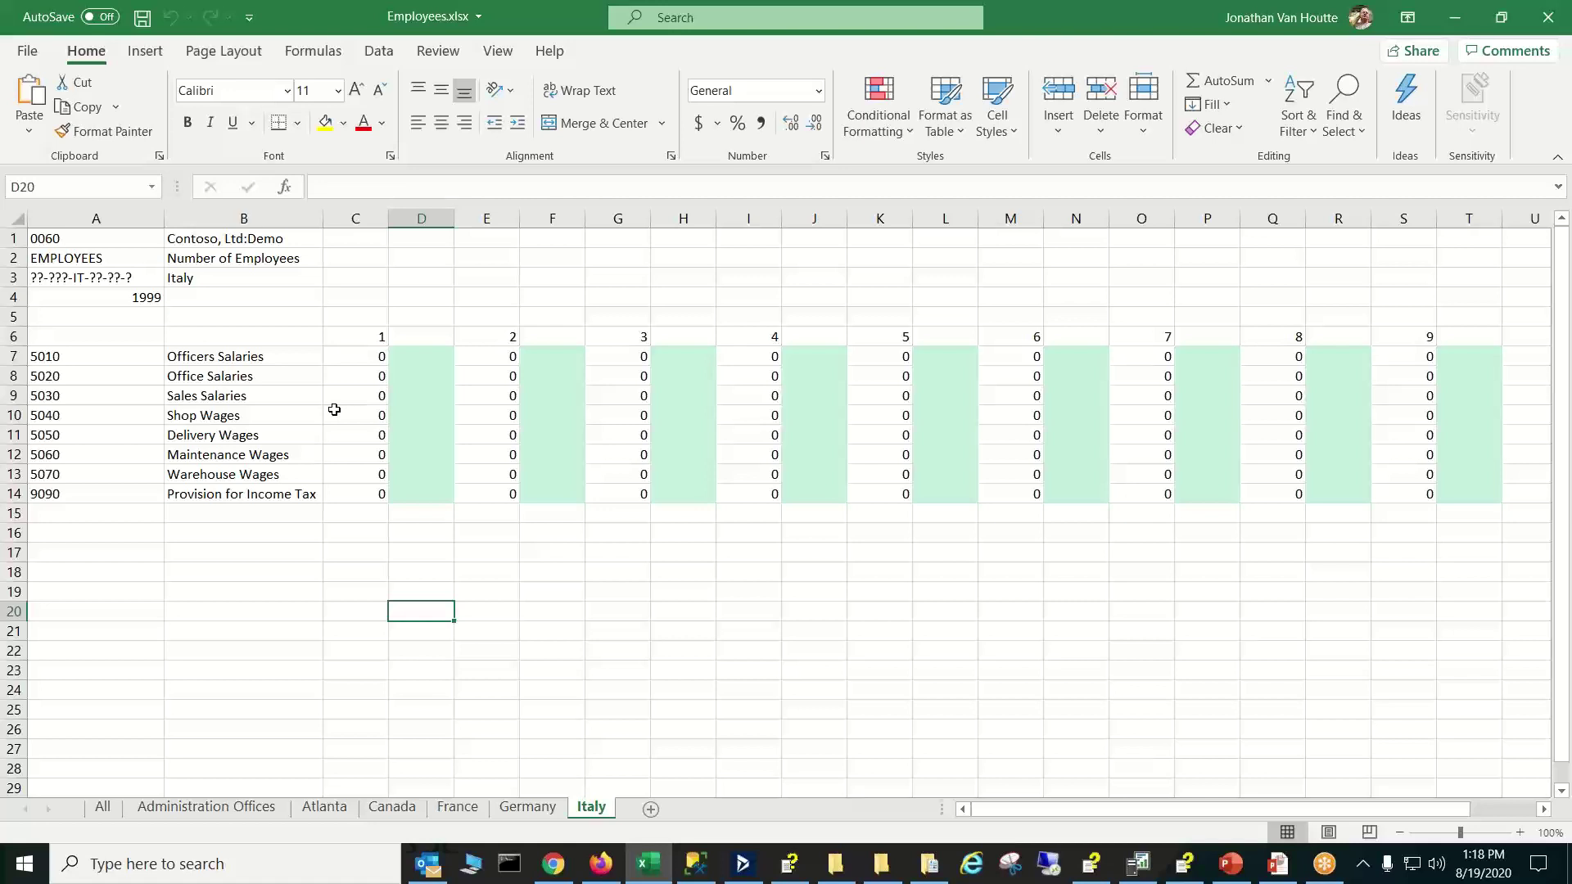
pyautogui.click(233, 354)
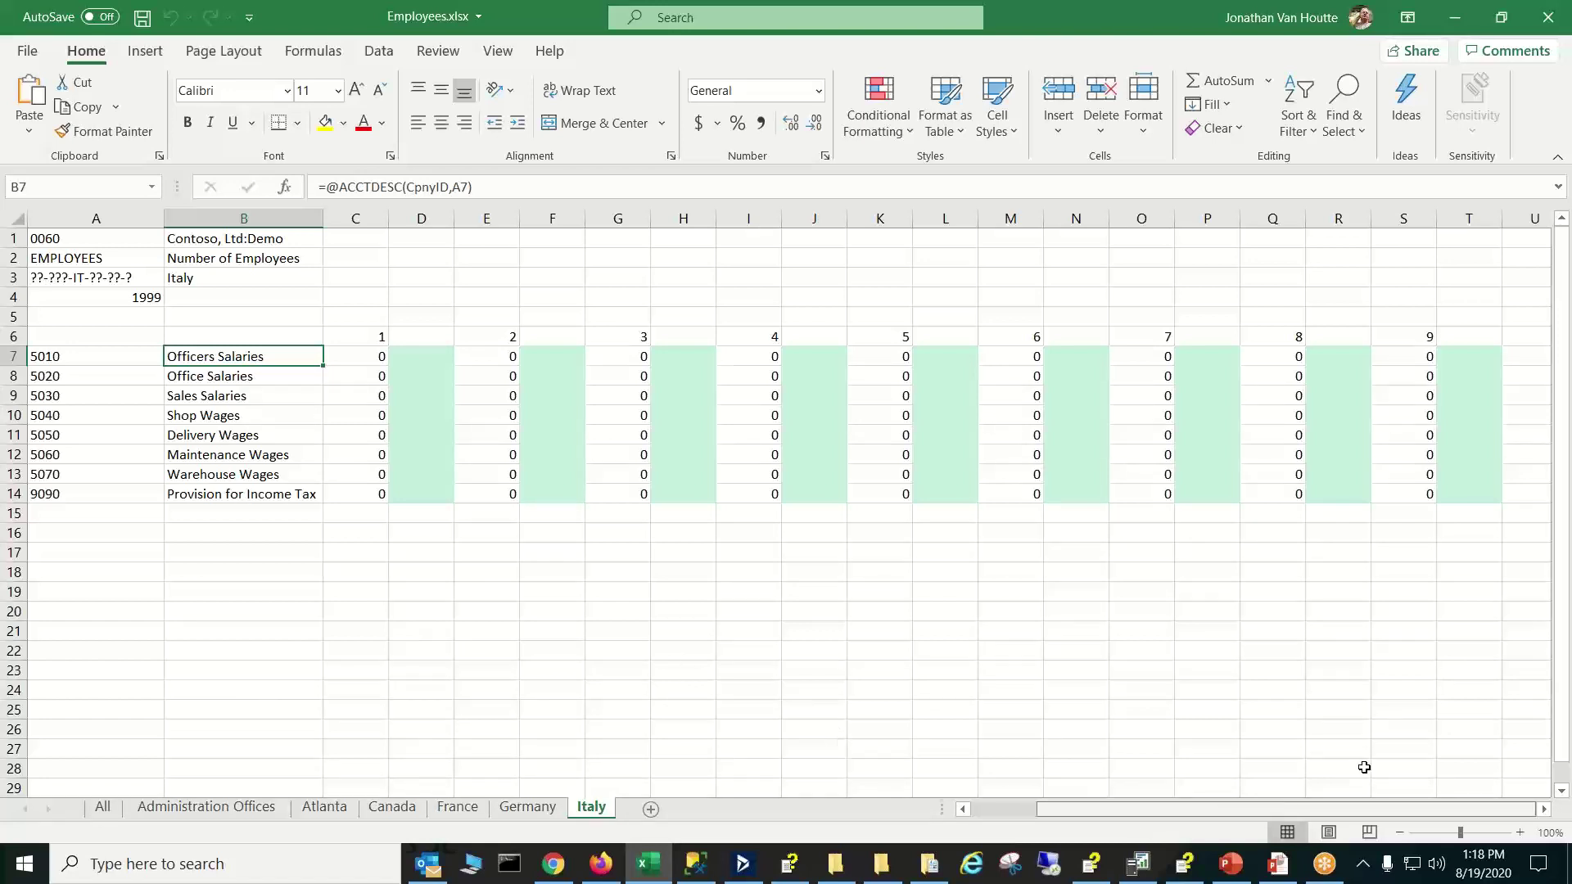
pyautogui.hscroll(3, 1364, 768)
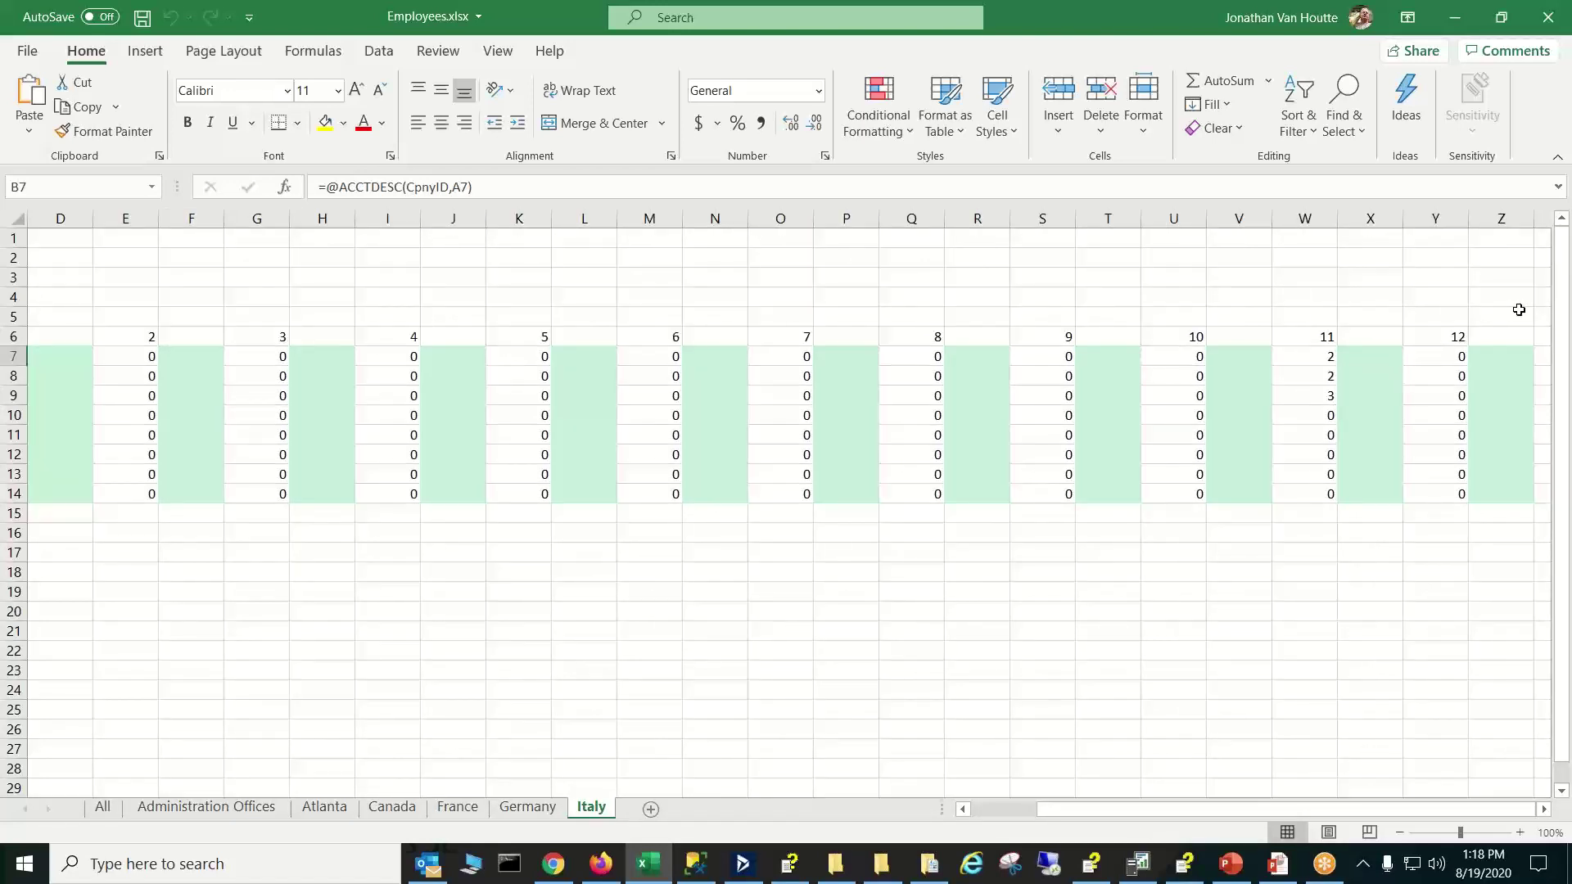
# Copy the period 11 figures for Officers, Office and Sales Salaries in W7:W9 of the Italy sheet
pyautogui.click(1504, 360)
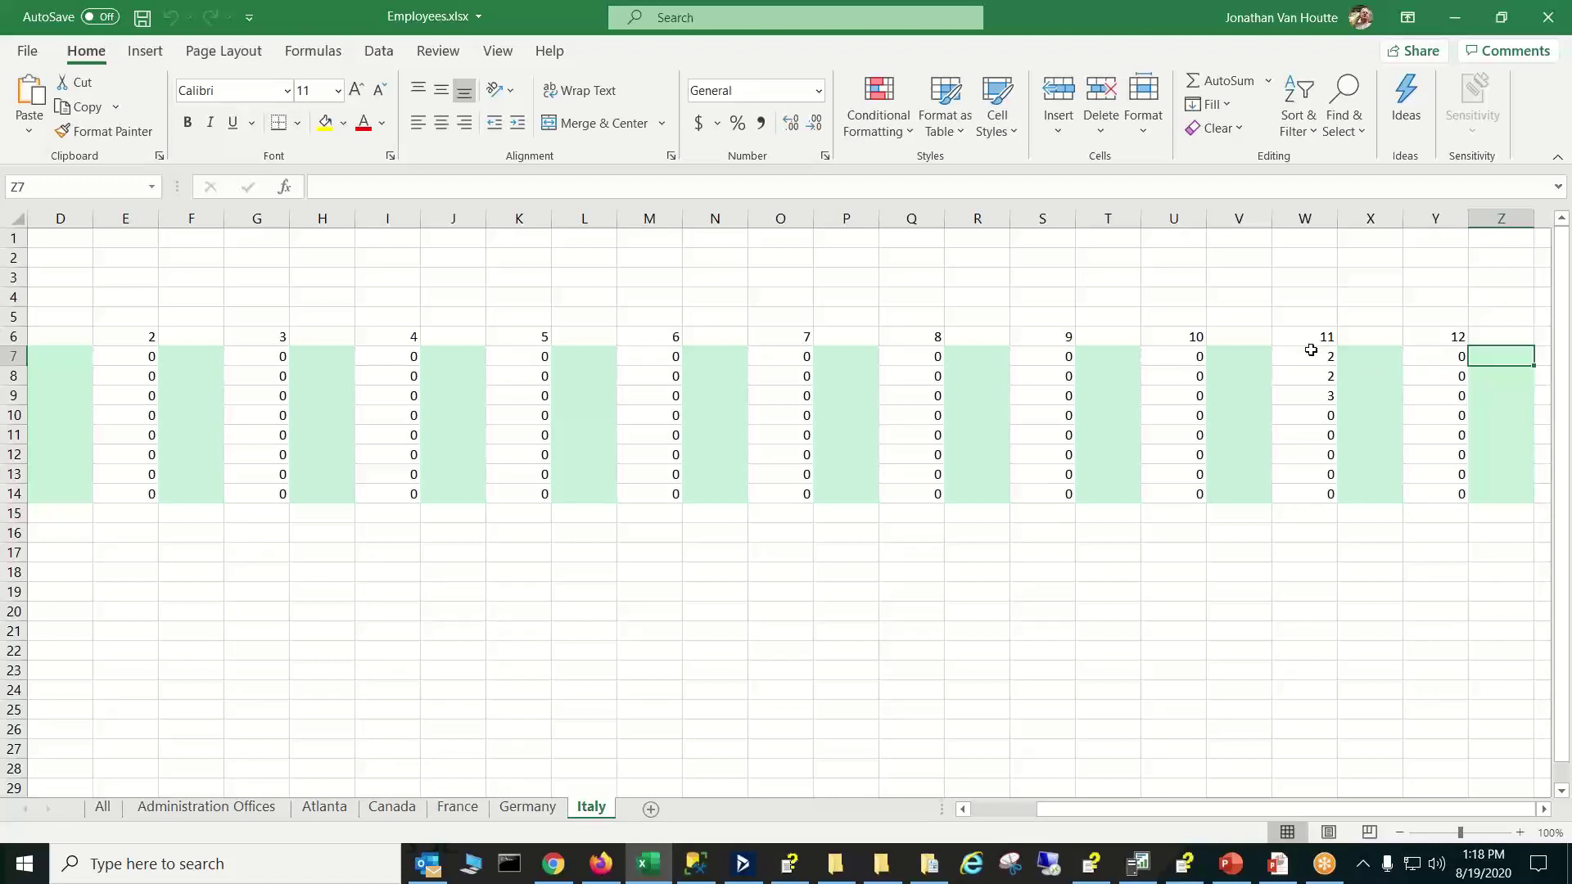
pyautogui.moveTo(1311, 349); pyautogui.dragTo(1302, 388)
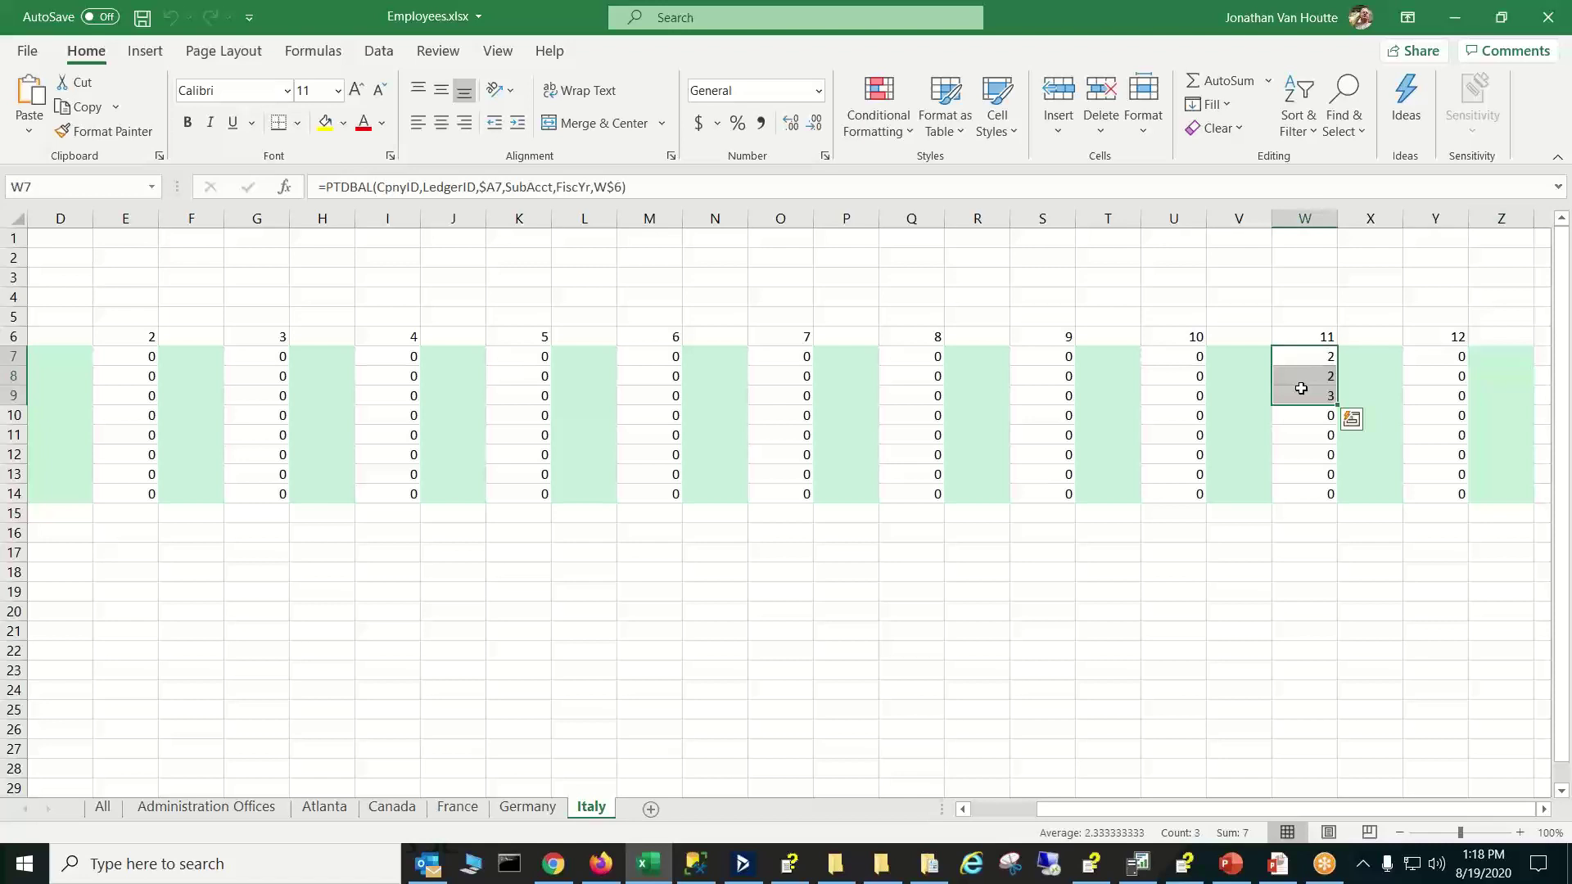
pyautogui.hotkey('ctrl', 'c')
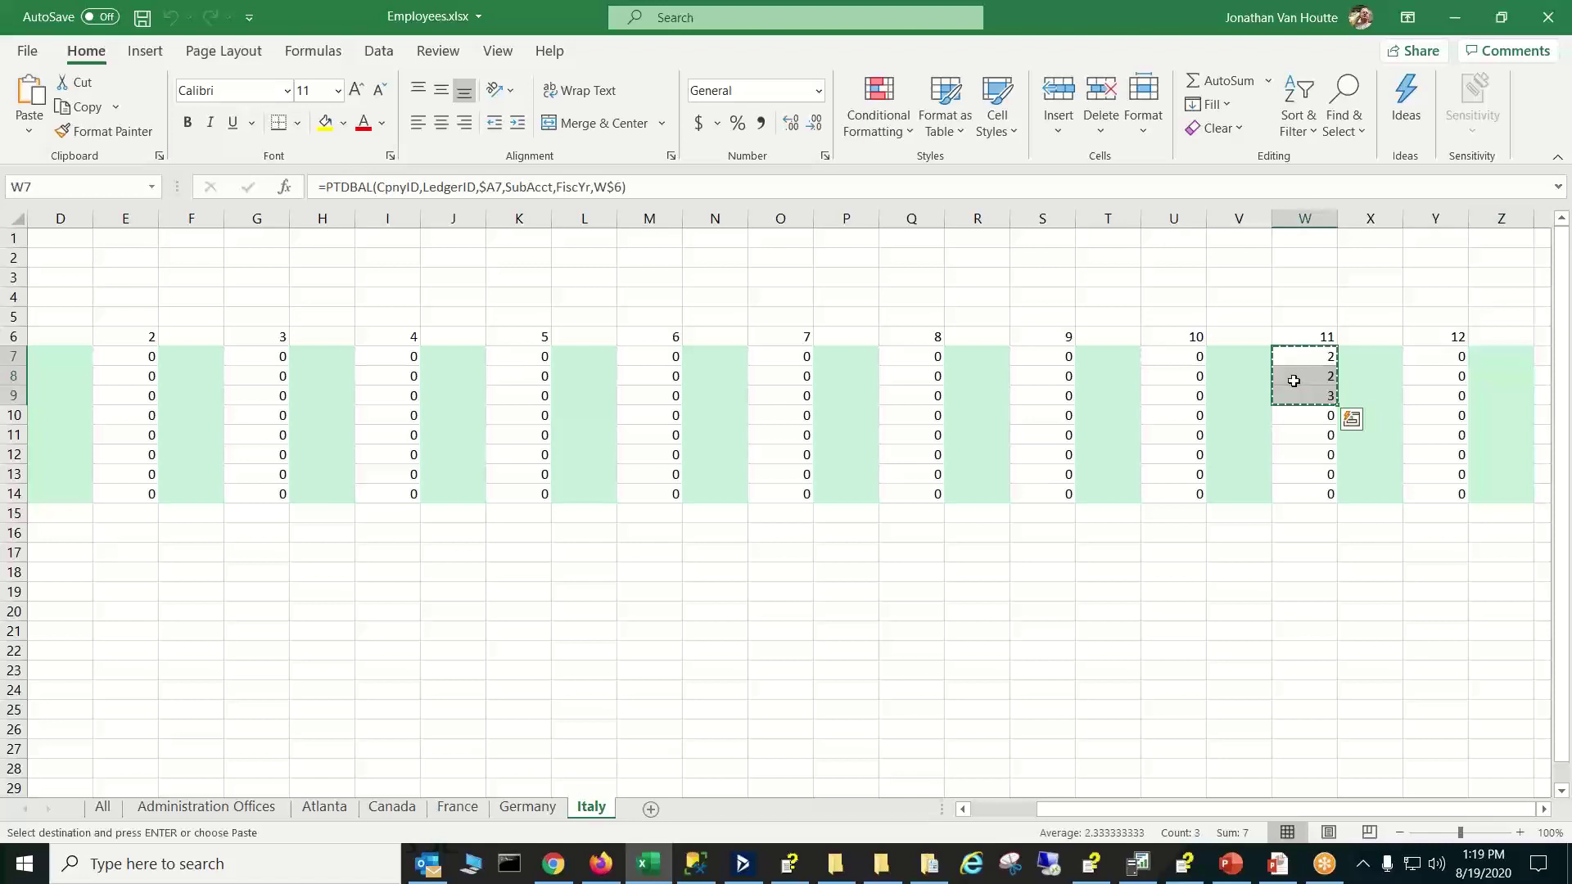
# Try a regular paste of the copied figures into period 12's entry cells from Z7, and undo it
pyautogui.click(1483, 360)
pyautogui.hotkey('ctrl', 'v')
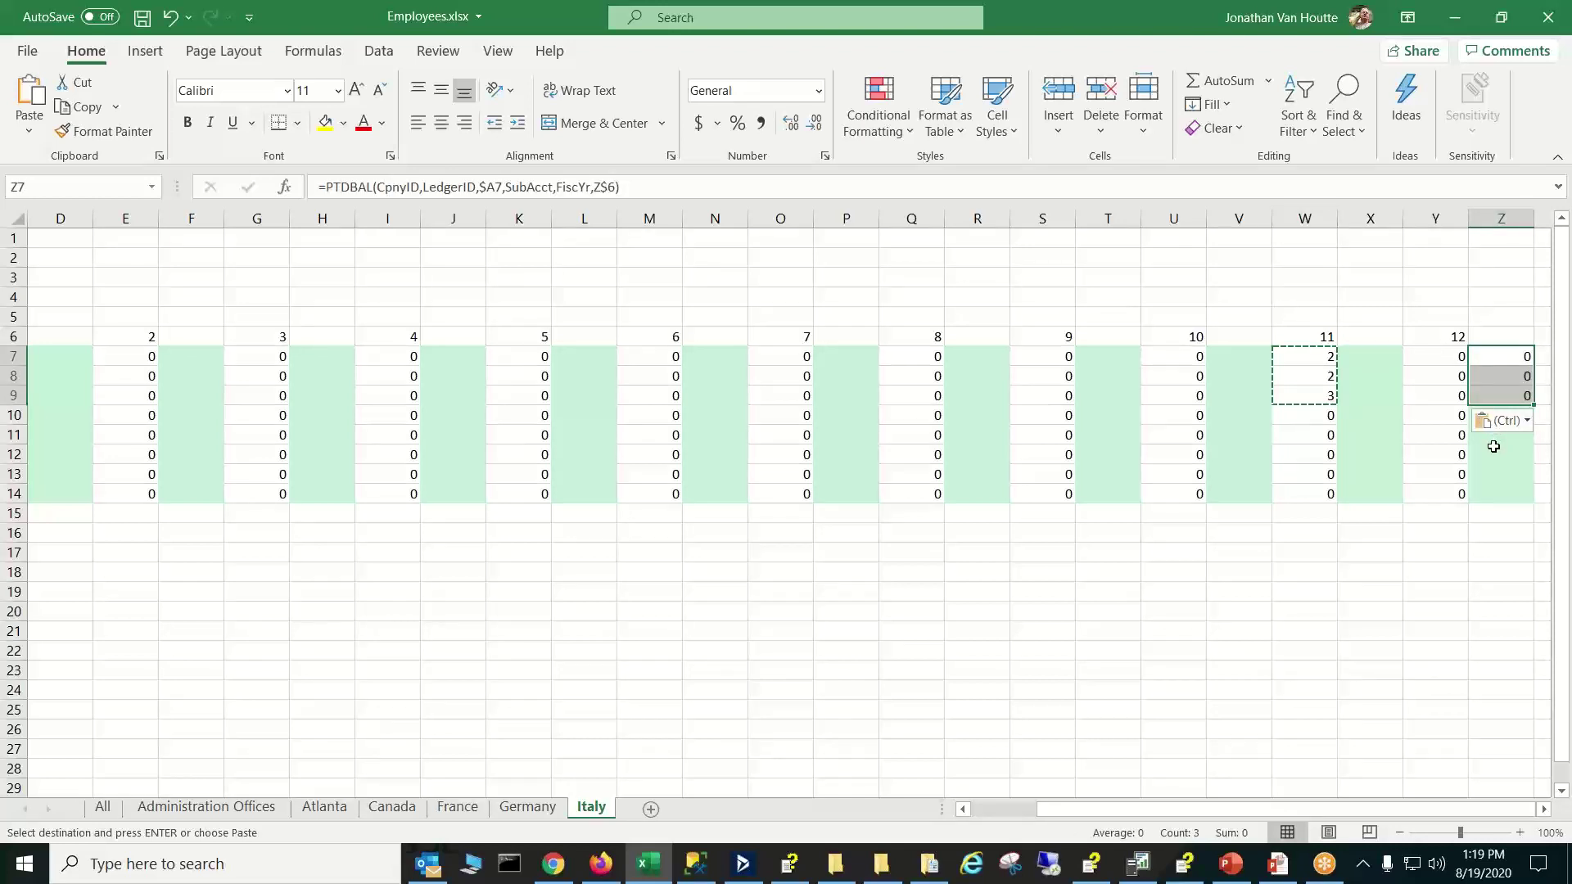
pyautogui.write('`')
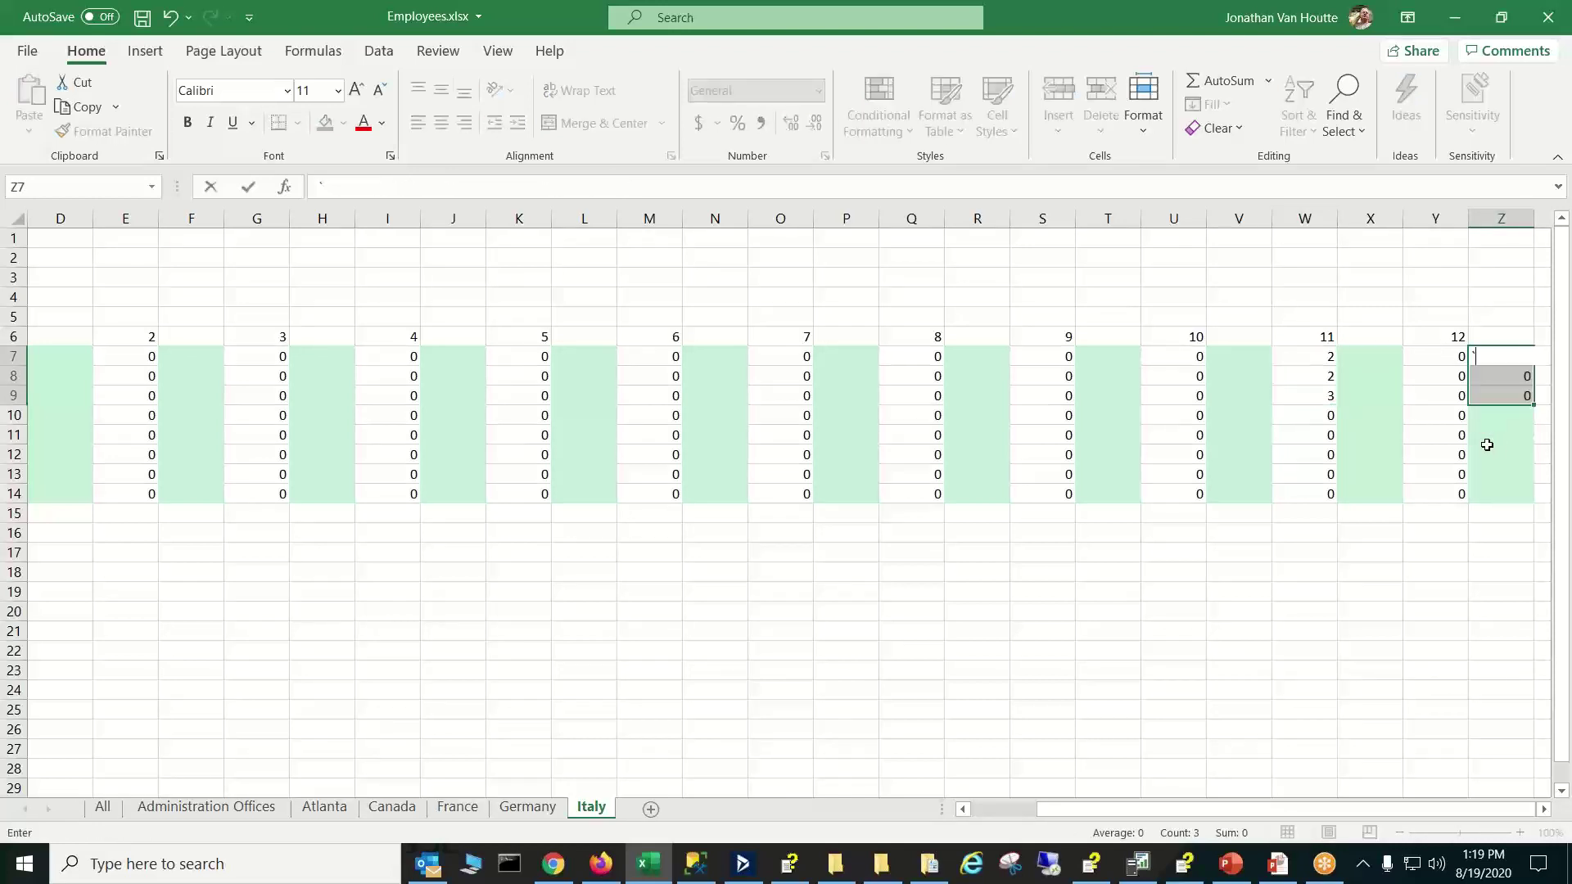
pyautogui.press('Escape')
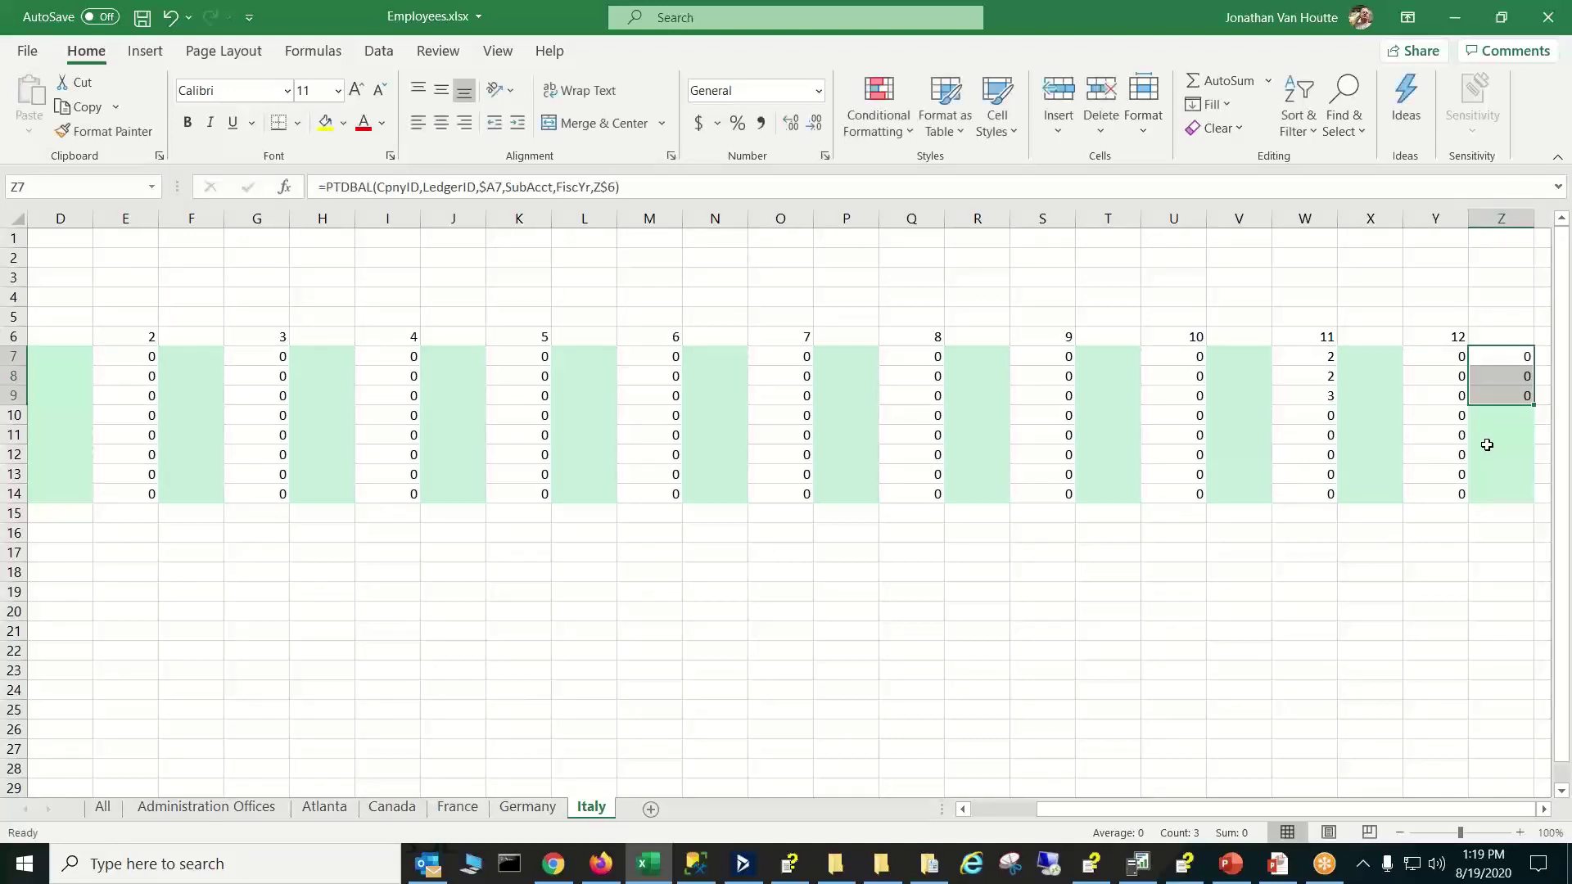
pyautogui.hotkey('ctrl', 'z')
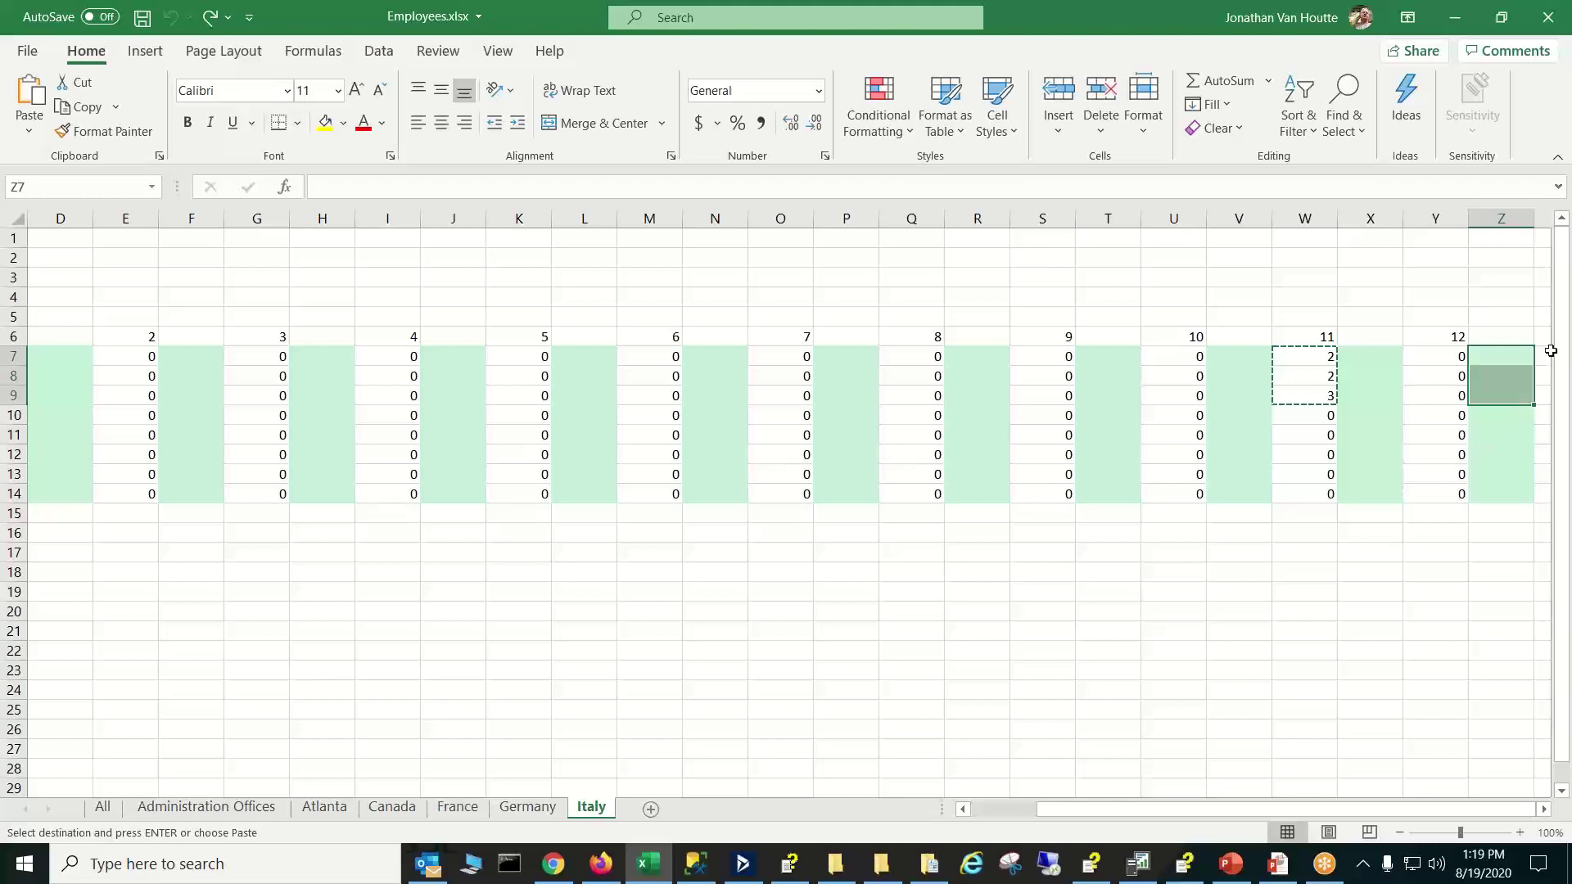
# Paste the copied period 11 figures as values only into period 12's entry column, starting at Z7
pyautogui.click(1519, 353)
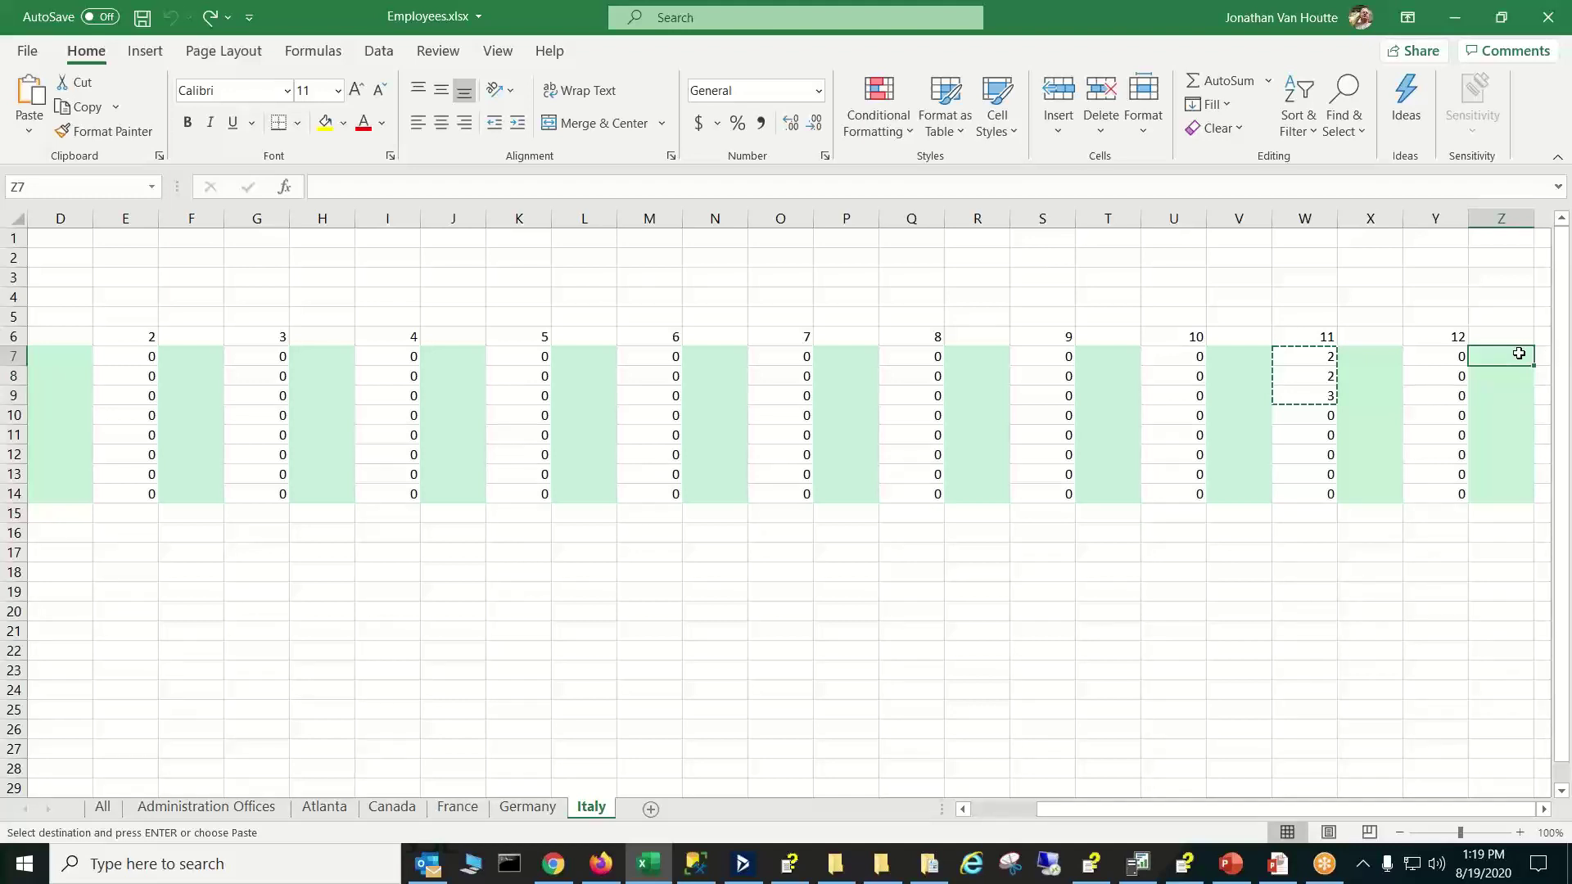
pyautogui.rightClick(1519, 353)
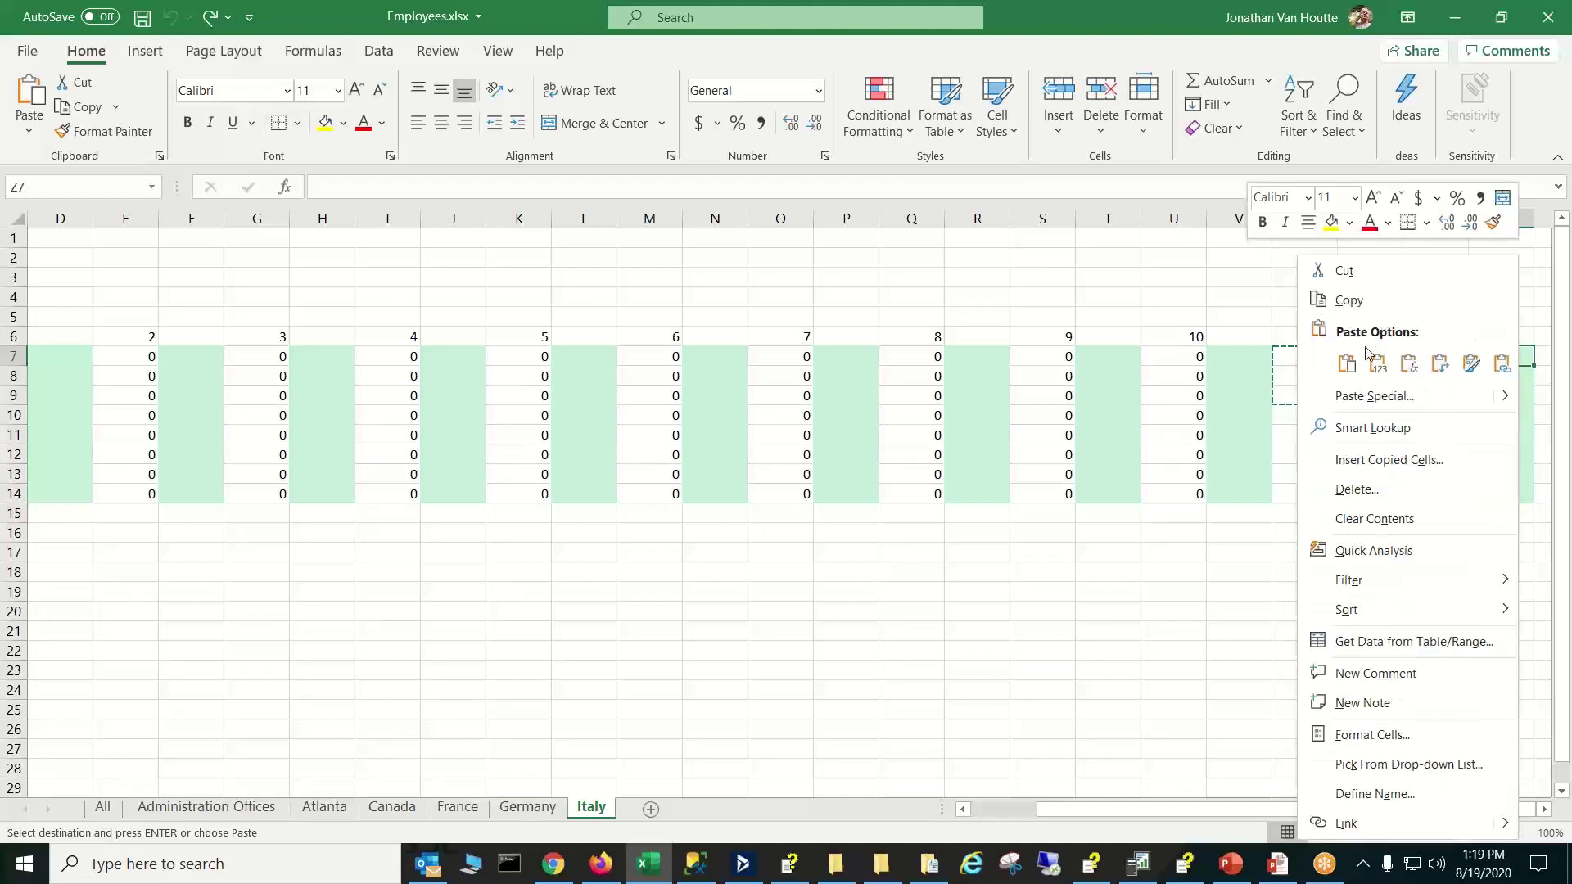
pyautogui.click(1384, 396)
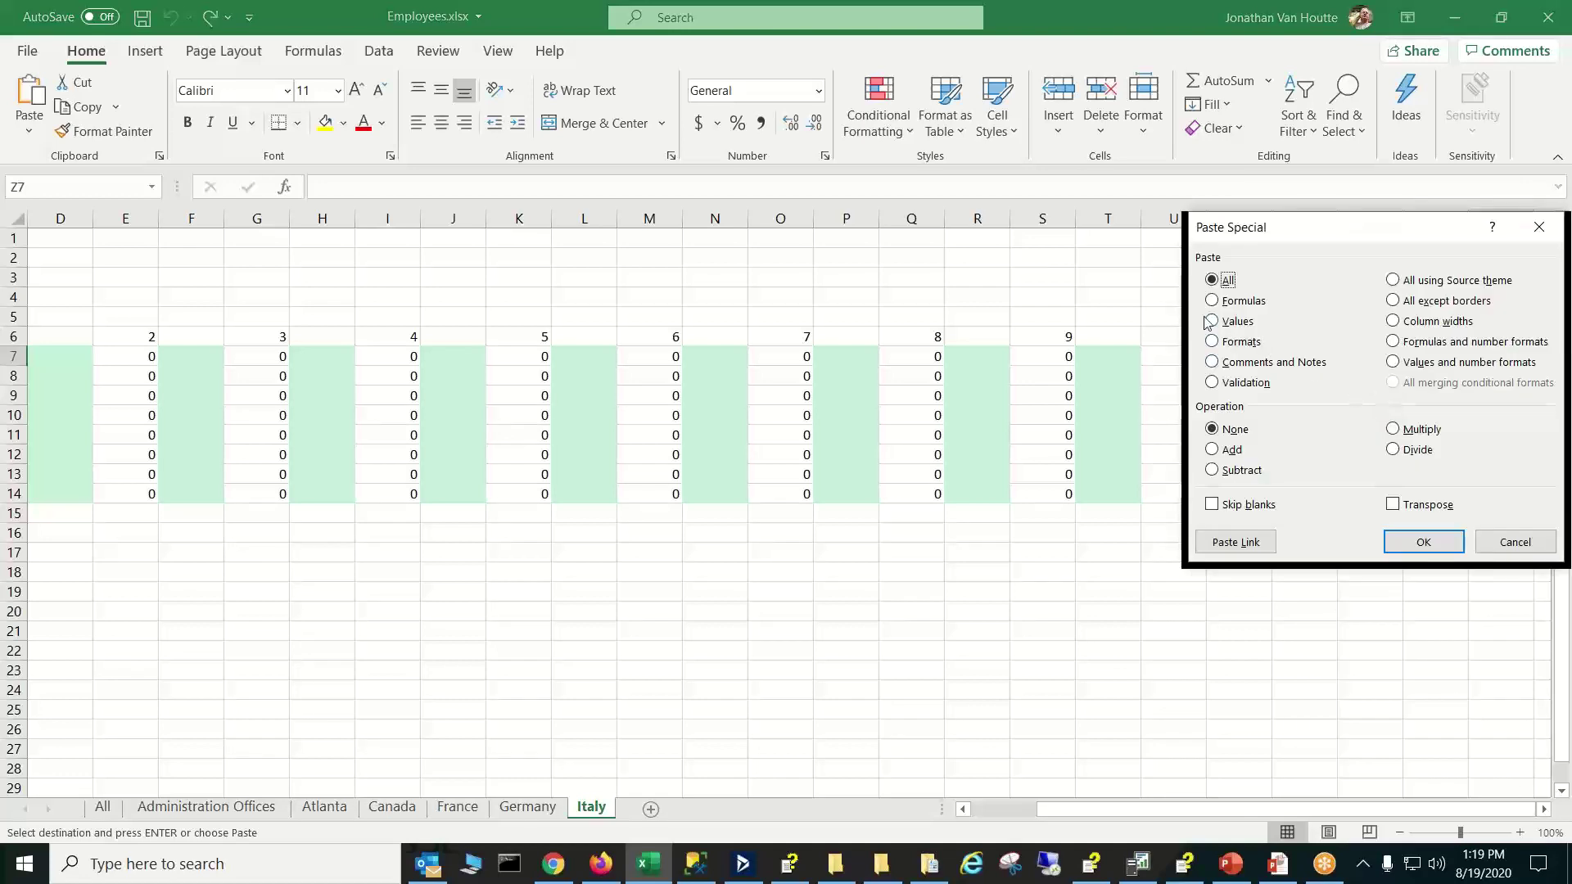
pyautogui.click(1214, 323)
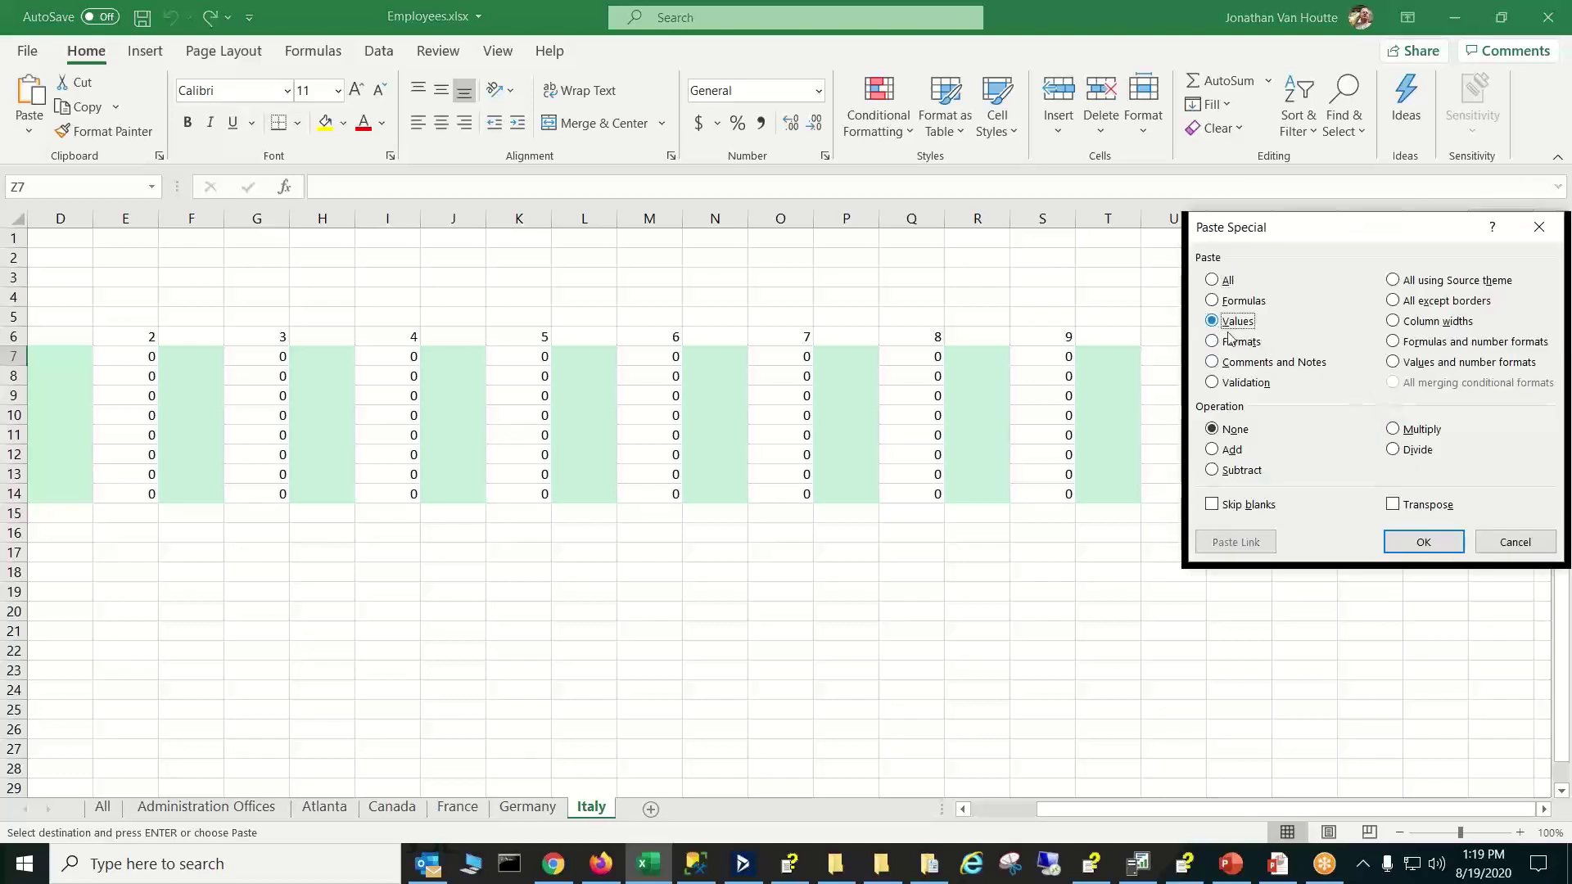
pyautogui.click(1445, 545)
pyautogui.click(1450, 552)
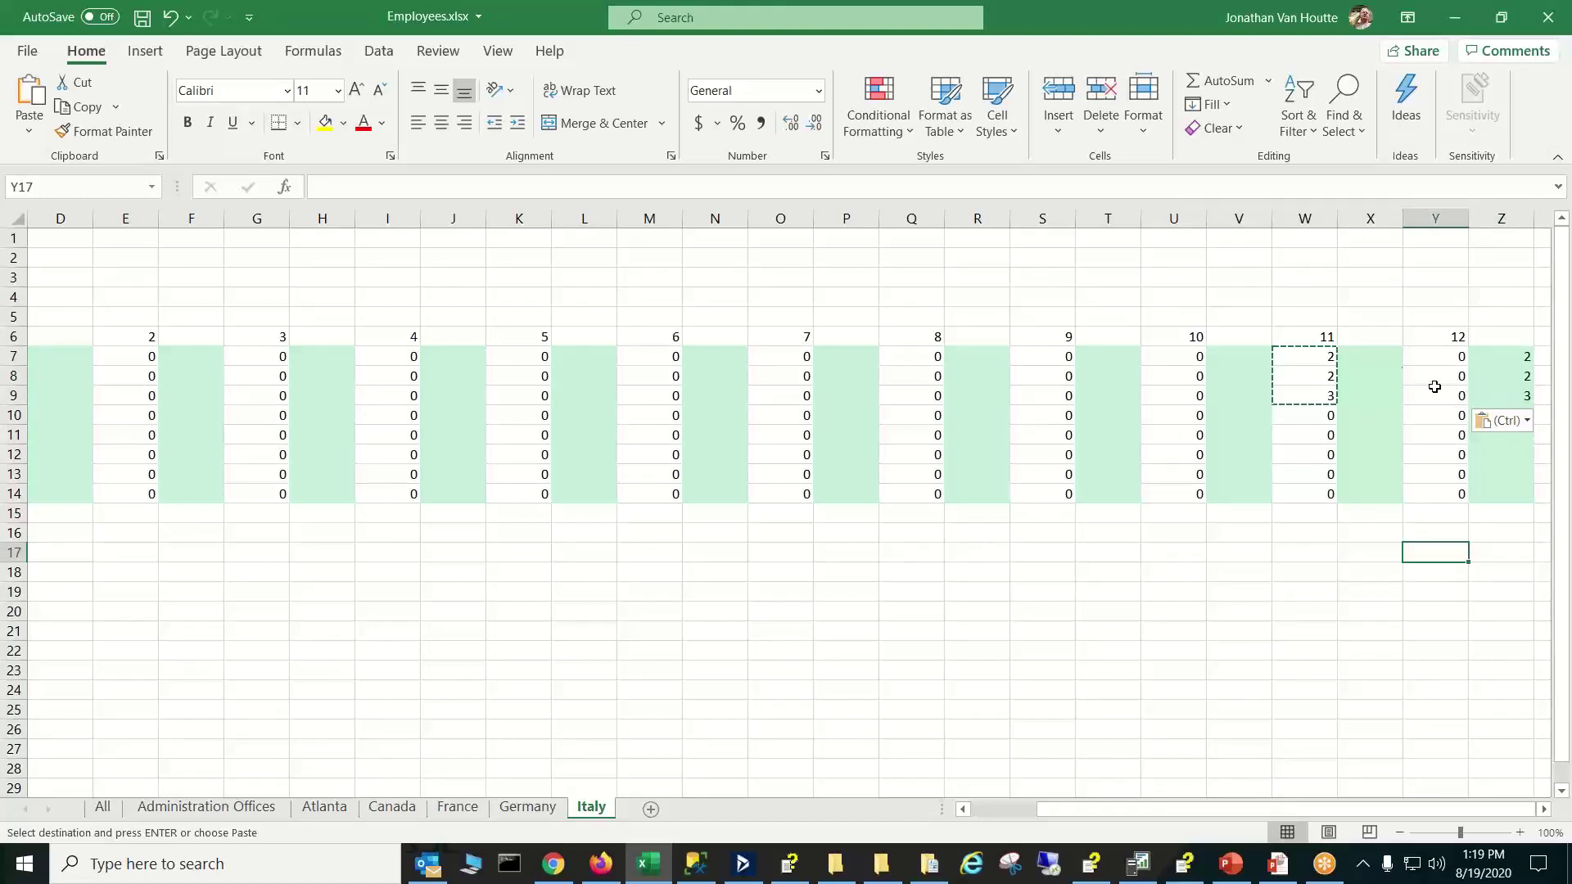
pyautogui.click(1374, 352)
pyautogui.click(1366, 383)
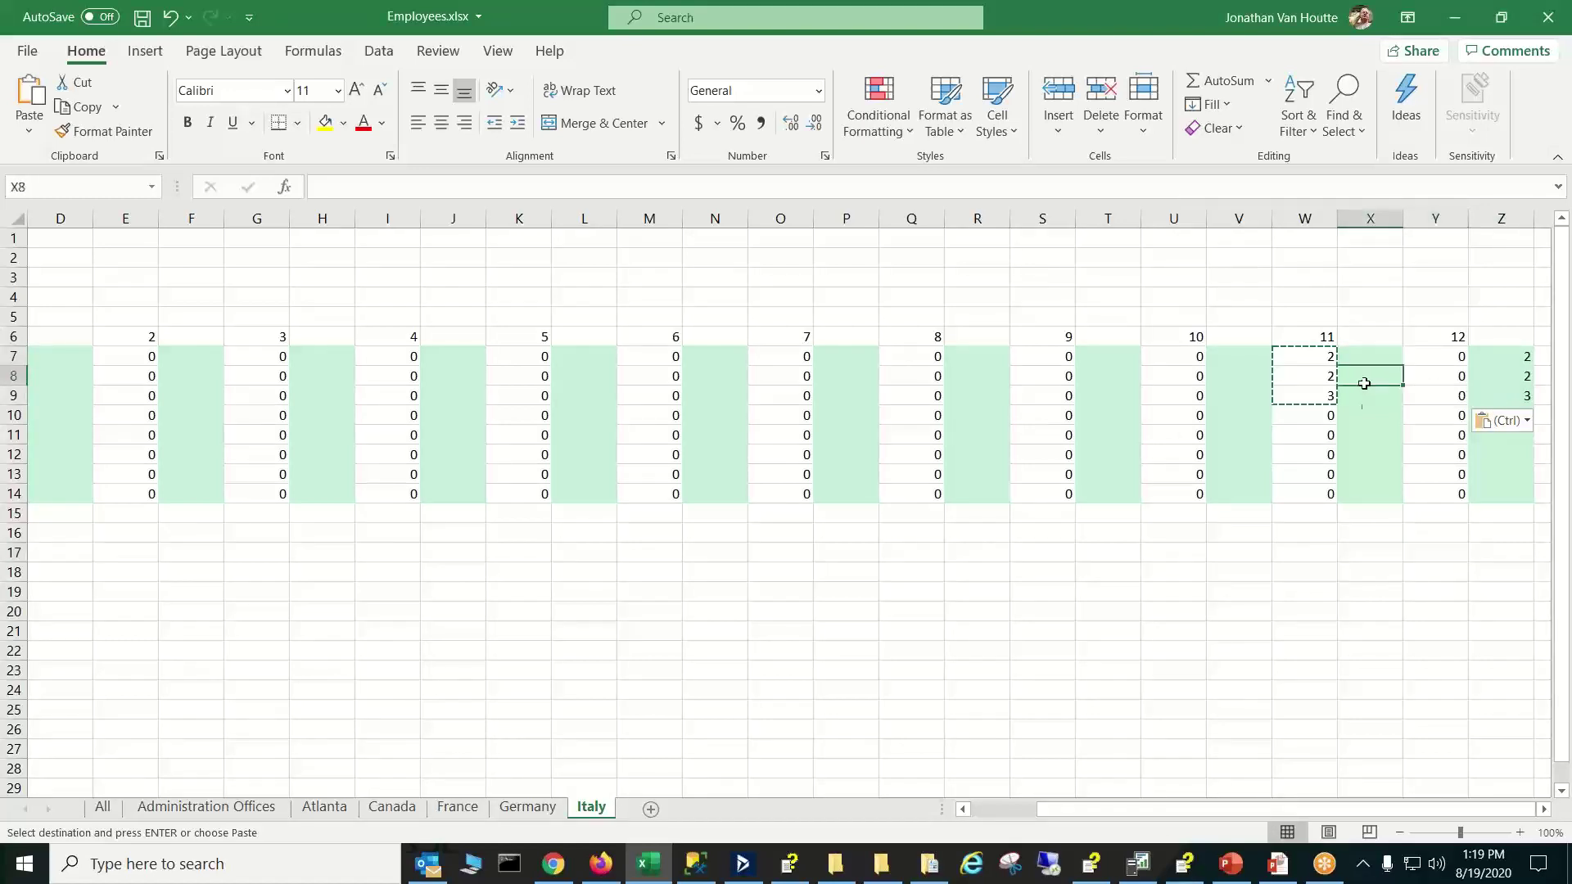
pyautogui.click(1376, 438)
pyautogui.click(1376, 401)
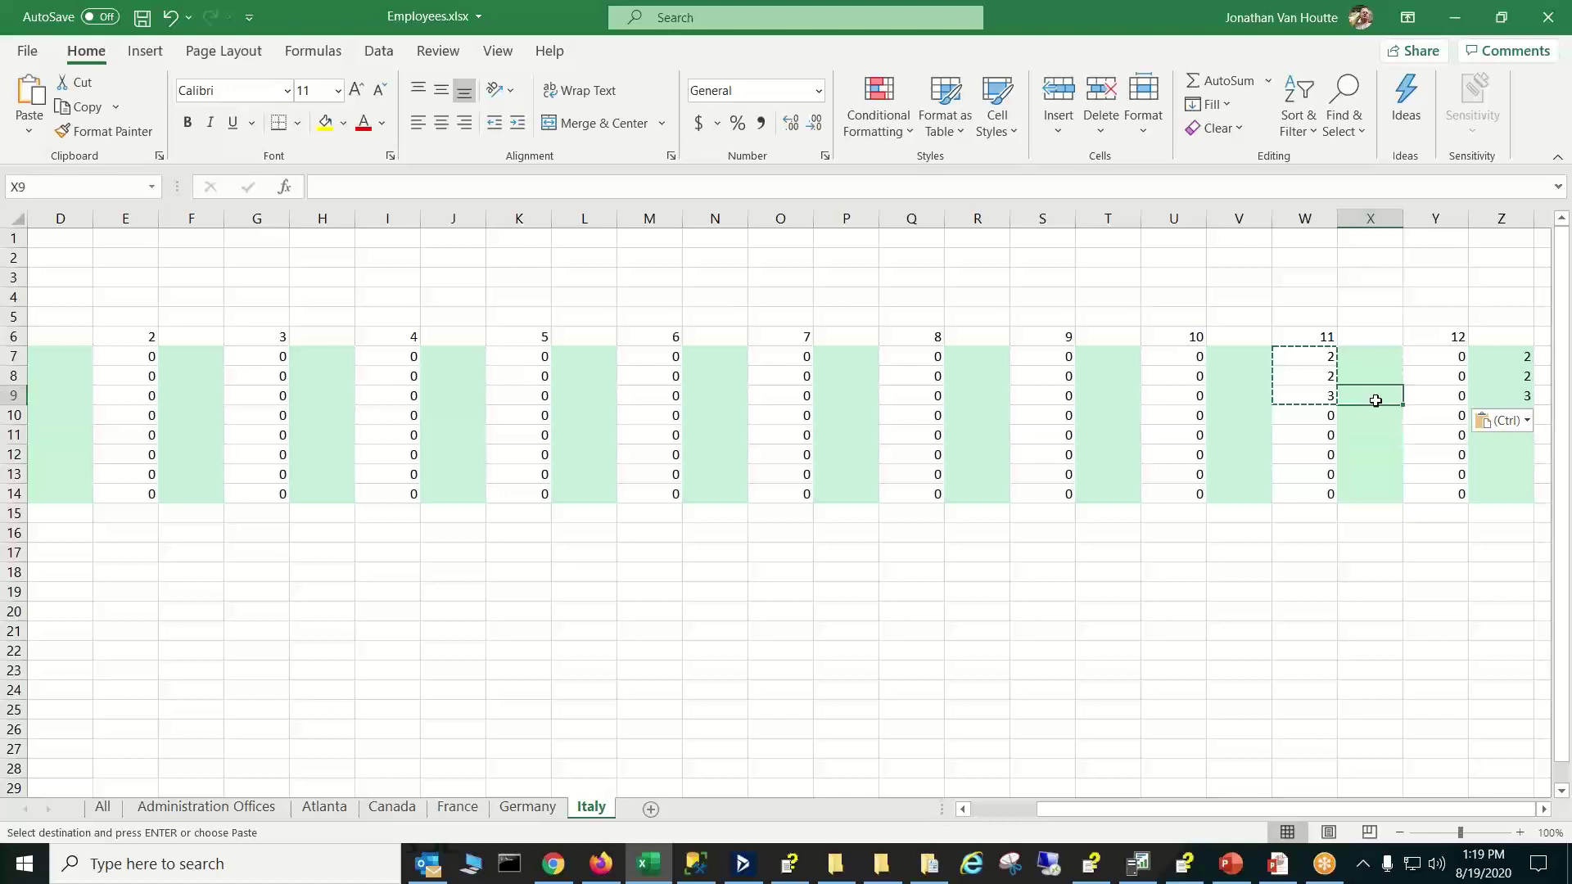
pyautogui.click(1380, 448)
pyautogui.press('Escape')
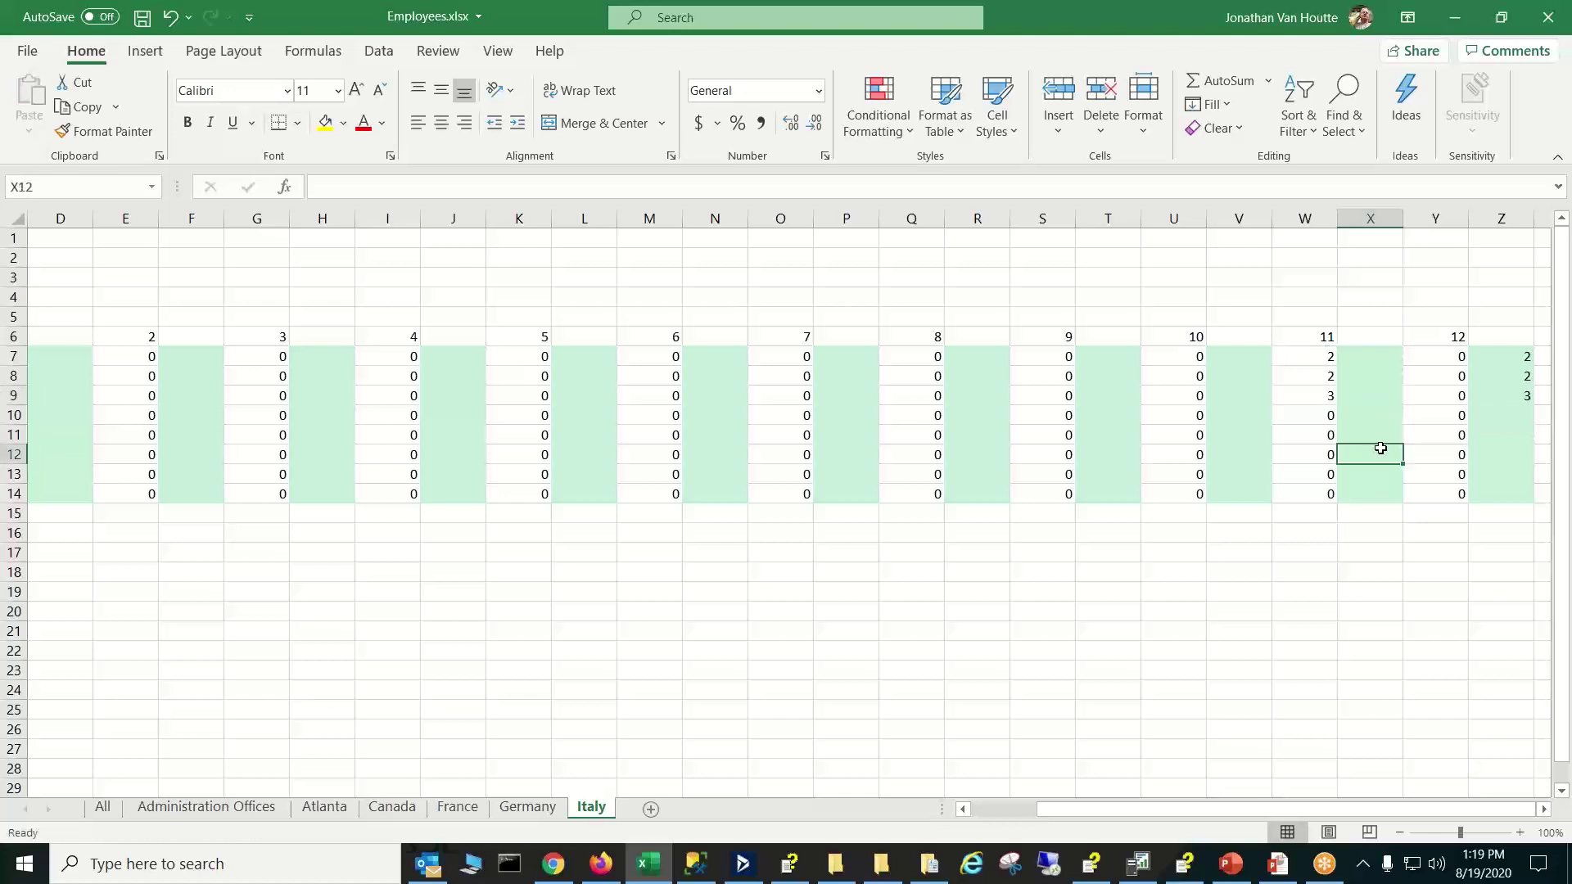
pyautogui.click(1383, 409)
pyautogui.click(1387, 436)
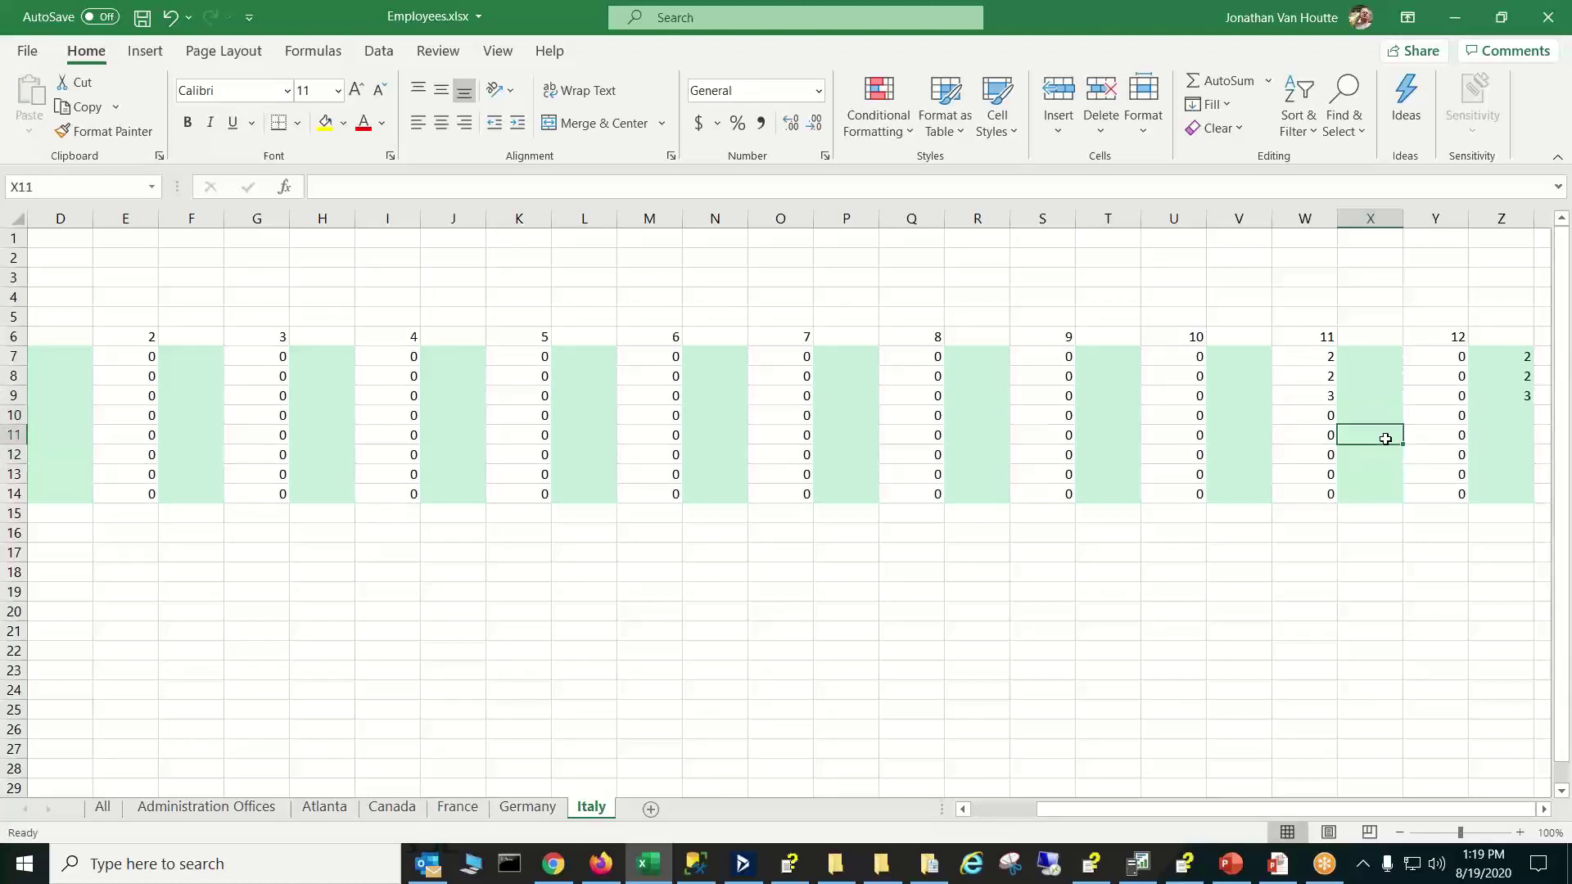
# Copy W7:W8 from period 11 and paste it with formulas and formatting over period 12's entry cells Z7:Z8
pyautogui.moveTo(1310, 357)
pyautogui.mouseDown()
pyautogui.moveTo(1310, 385)
pyautogui.moveTo(1317, 368)
pyautogui.mouseUp()
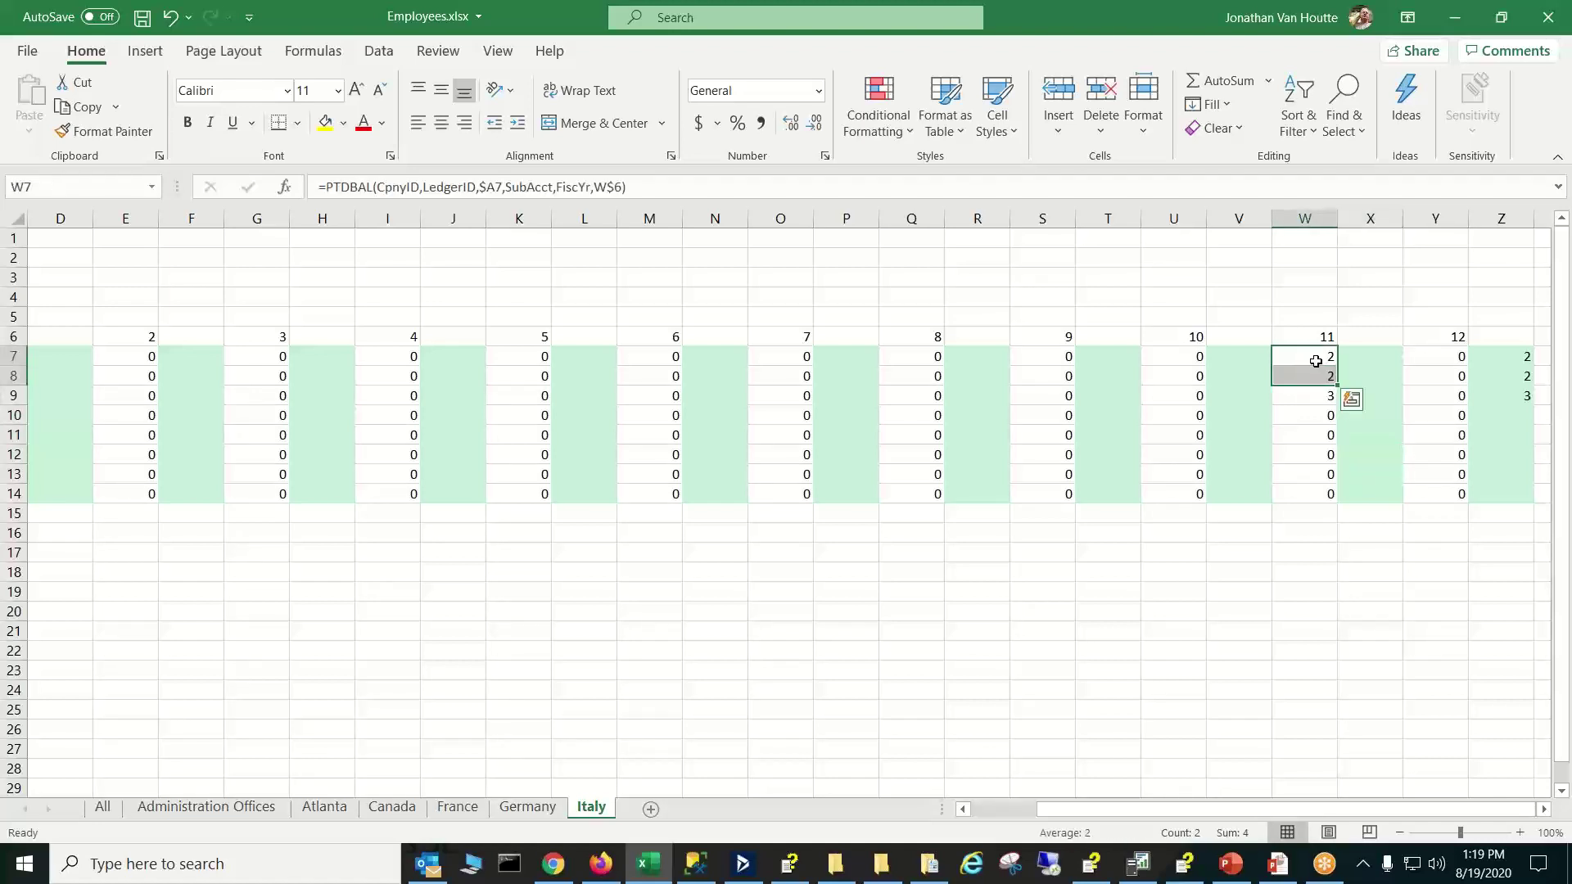
pyautogui.hotkey('ctrl', 'c')
pyautogui.click(1501, 357)
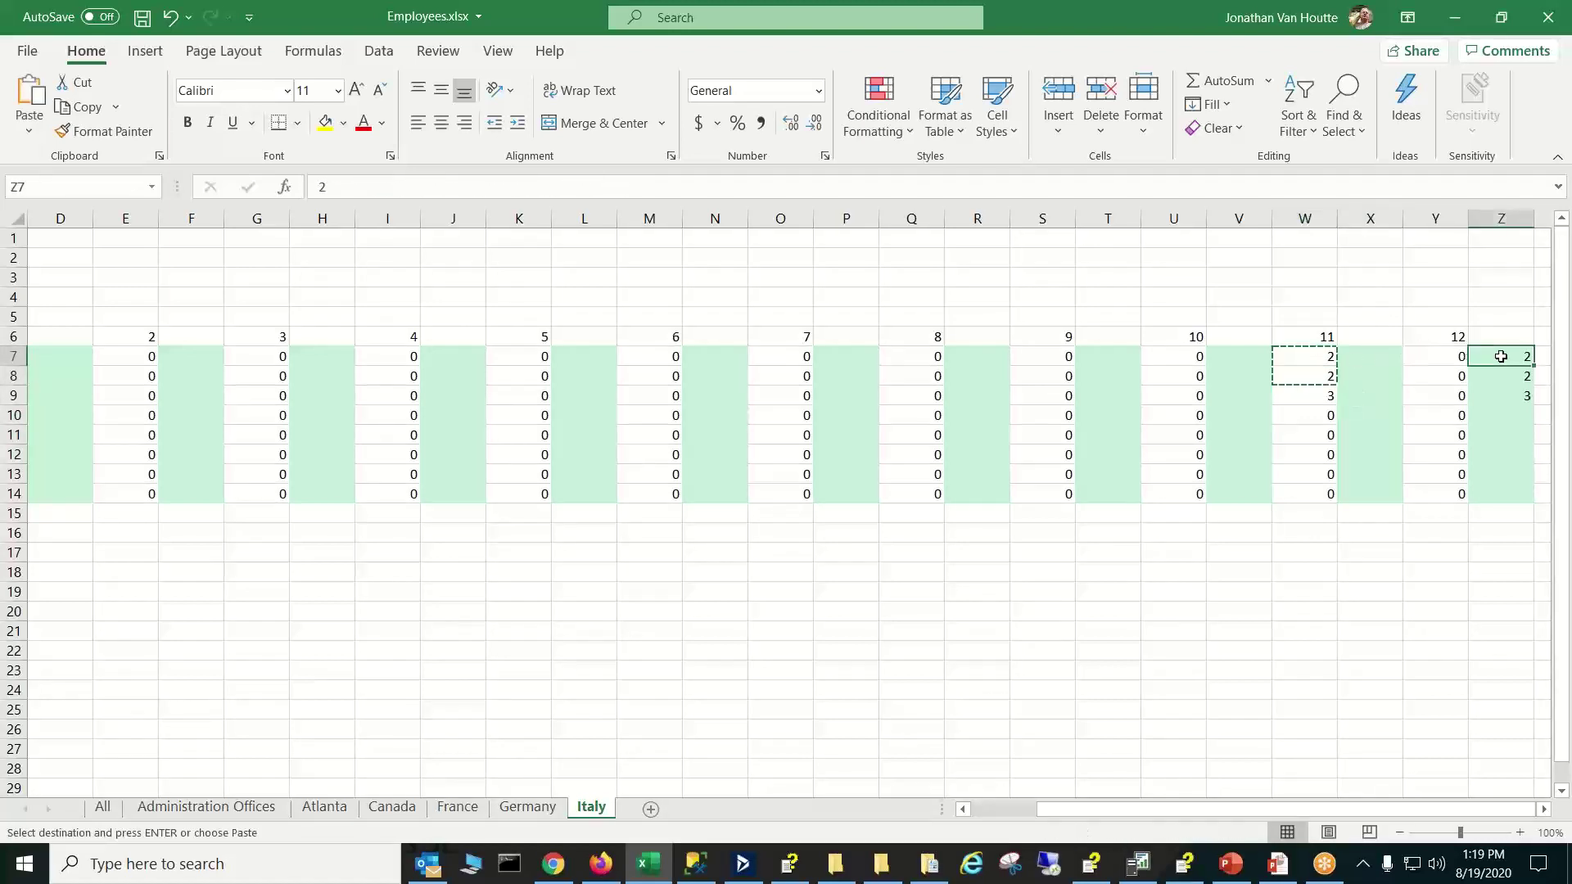
pyautogui.hotkey('ctrl', 'v')
pyautogui.click(1420, 435)
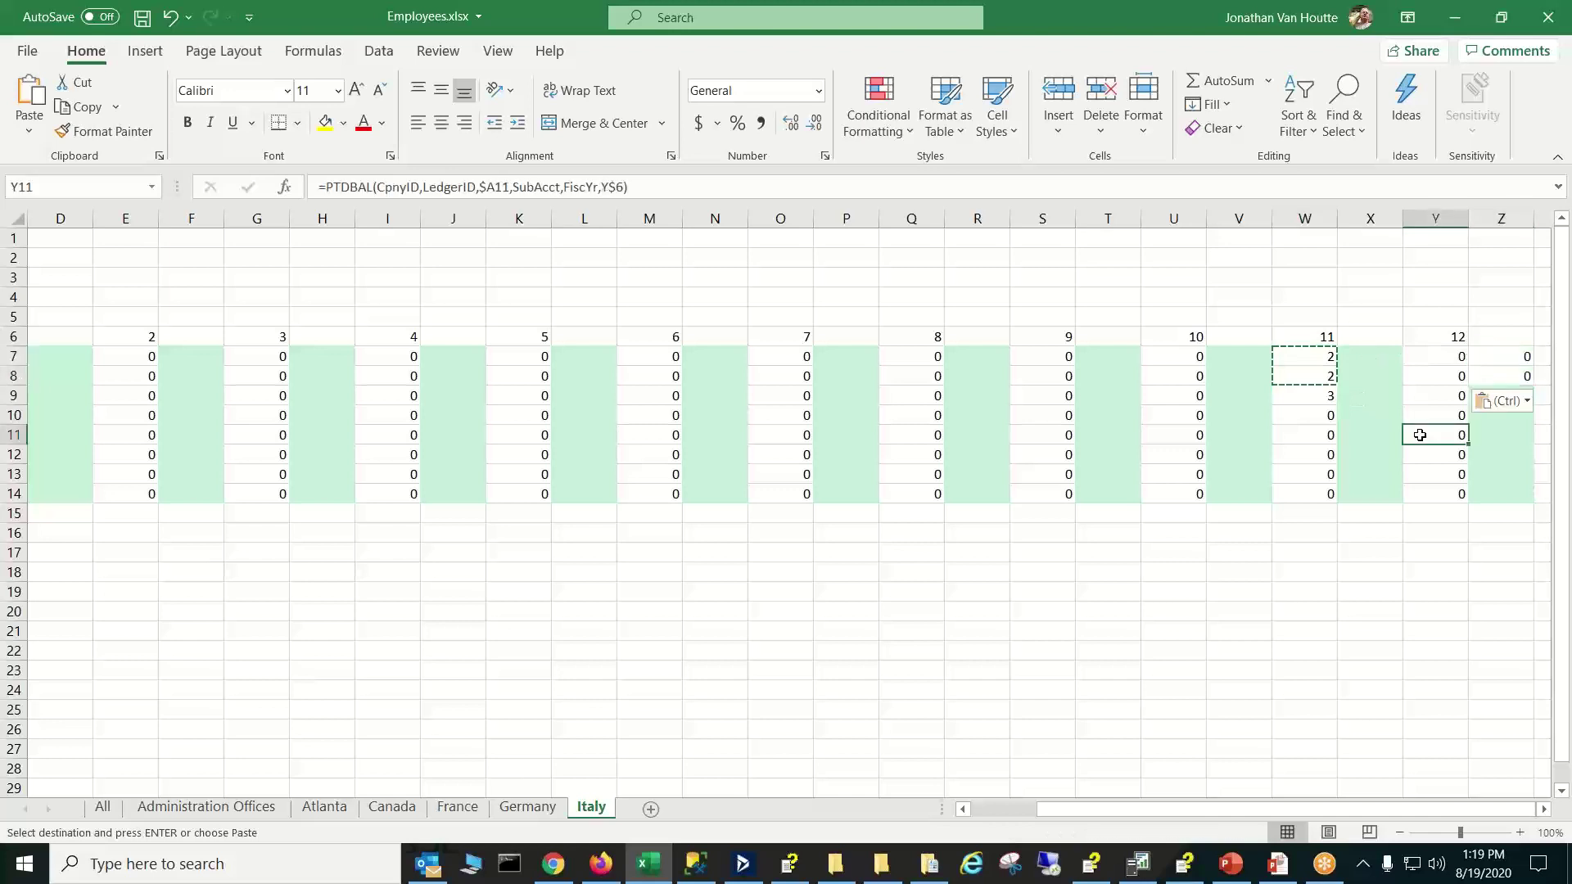
pyautogui.click(1386, 431)
pyautogui.press('Escape')
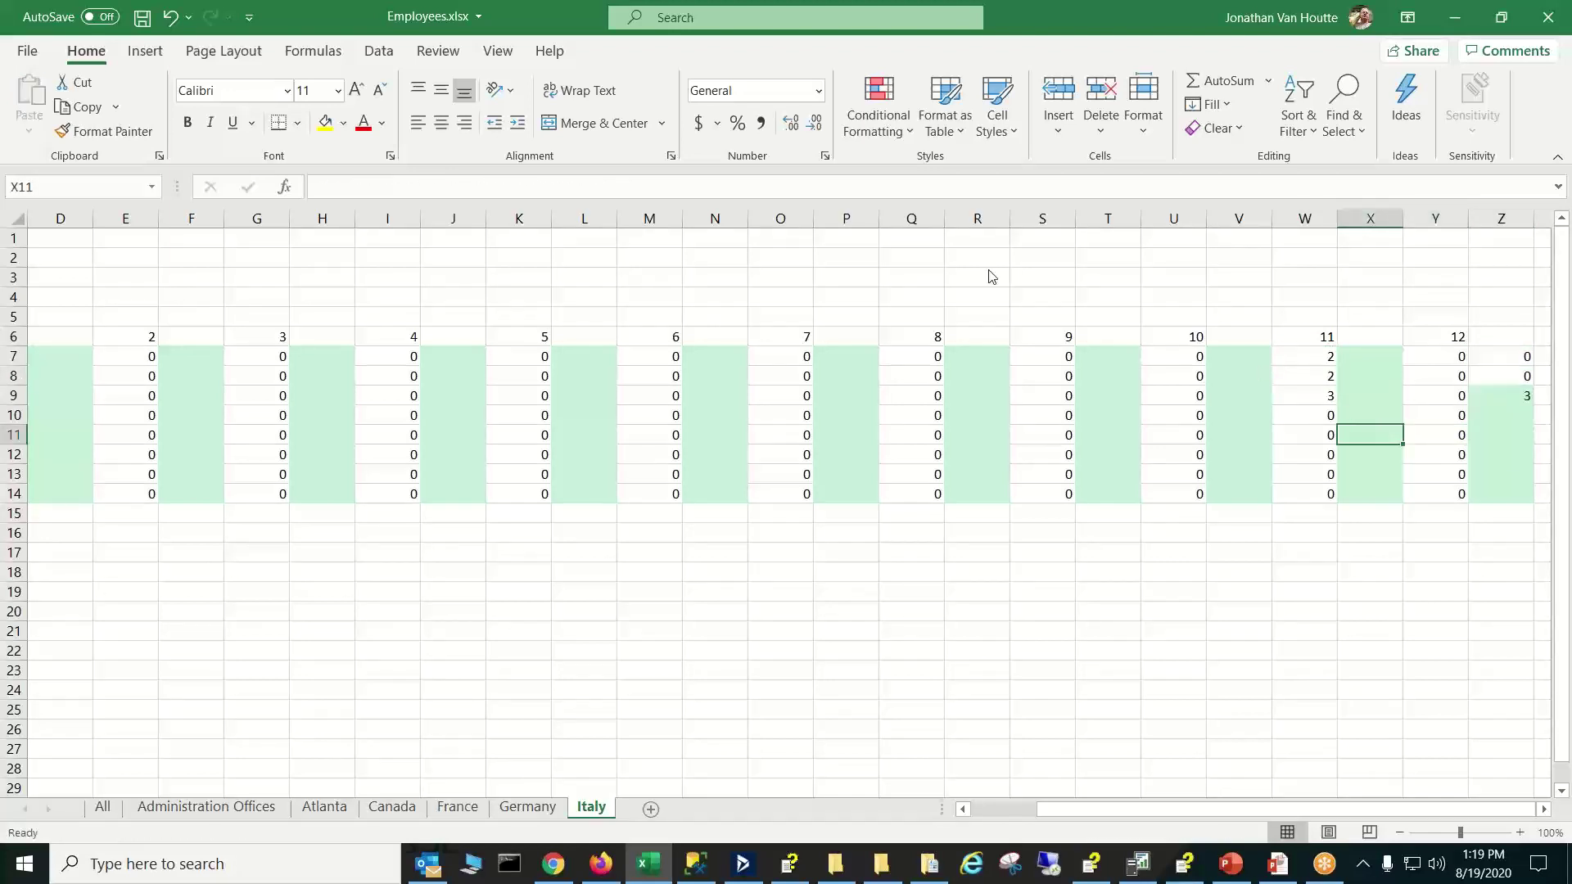
# Apply the green entry-cell formatting of X11 to cells Z7:Z8 with Format Painter
pyautogui.click(70, 141)
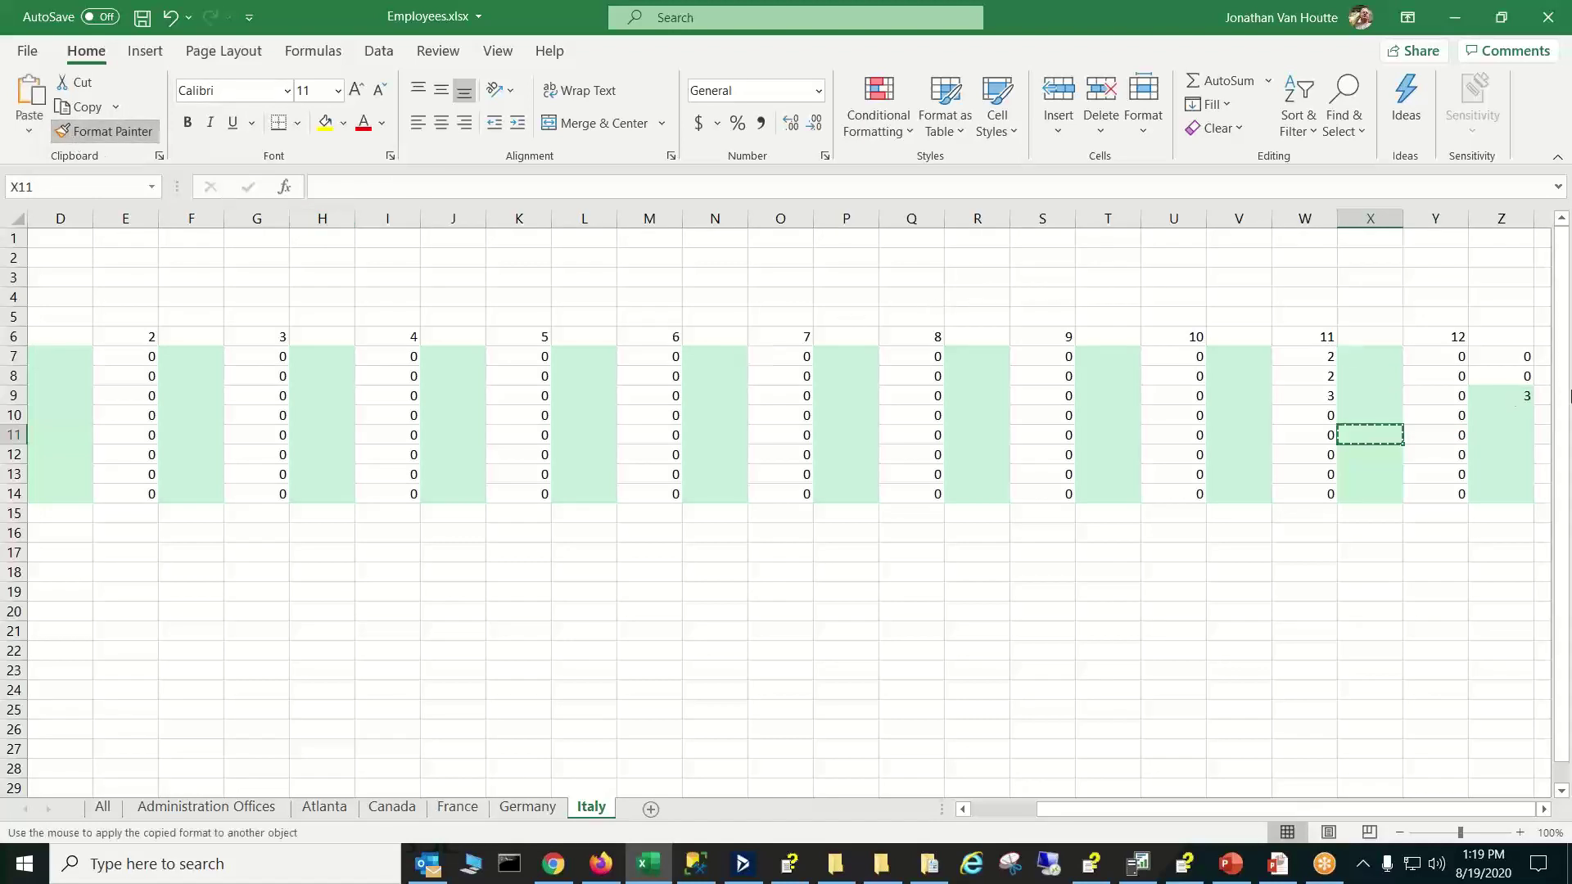
pyautogui.moveTo(1507, 354); pyautogui.dragTo(1495, 388)
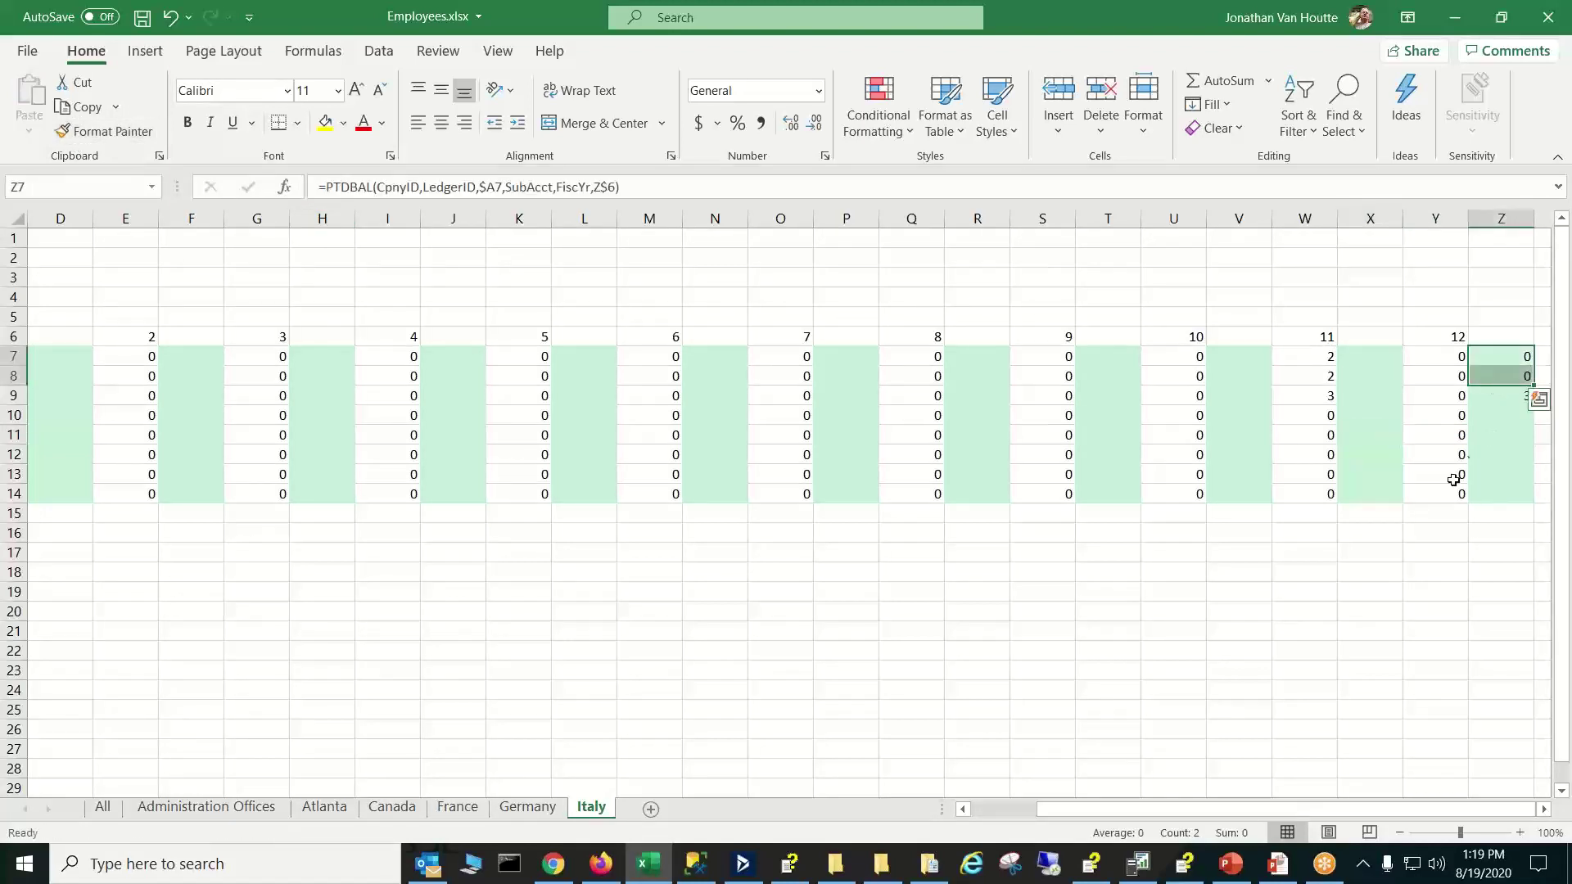
pyautogui.click(1464, 460)
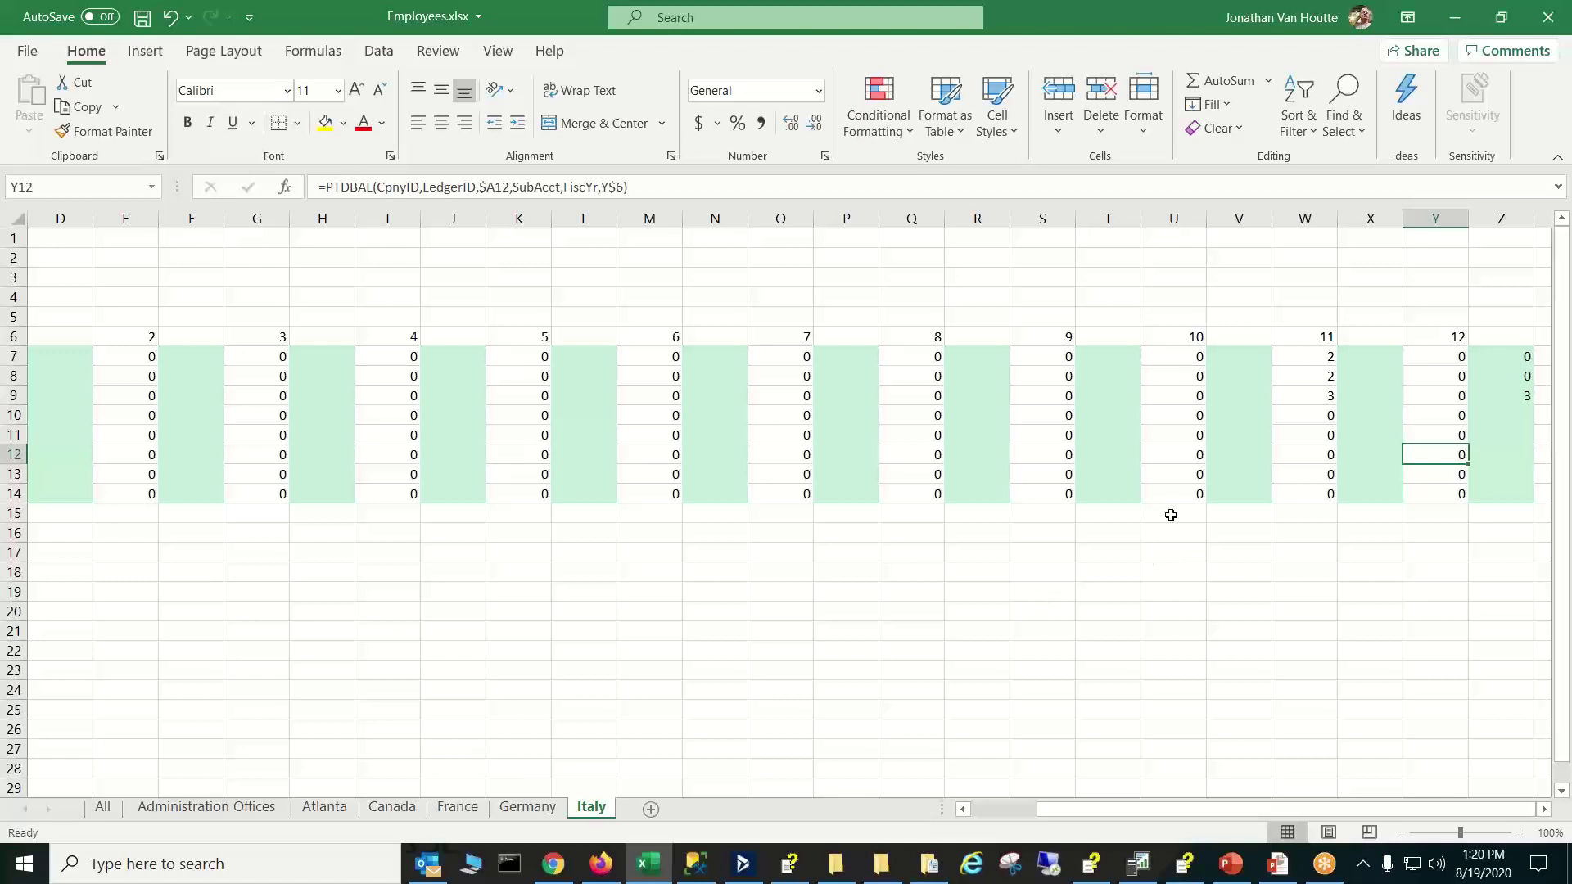
# On the Italy sheet, enter 2 in both period 12 entry cells Z7 and Z8
pyautogui.click(1494, 361)
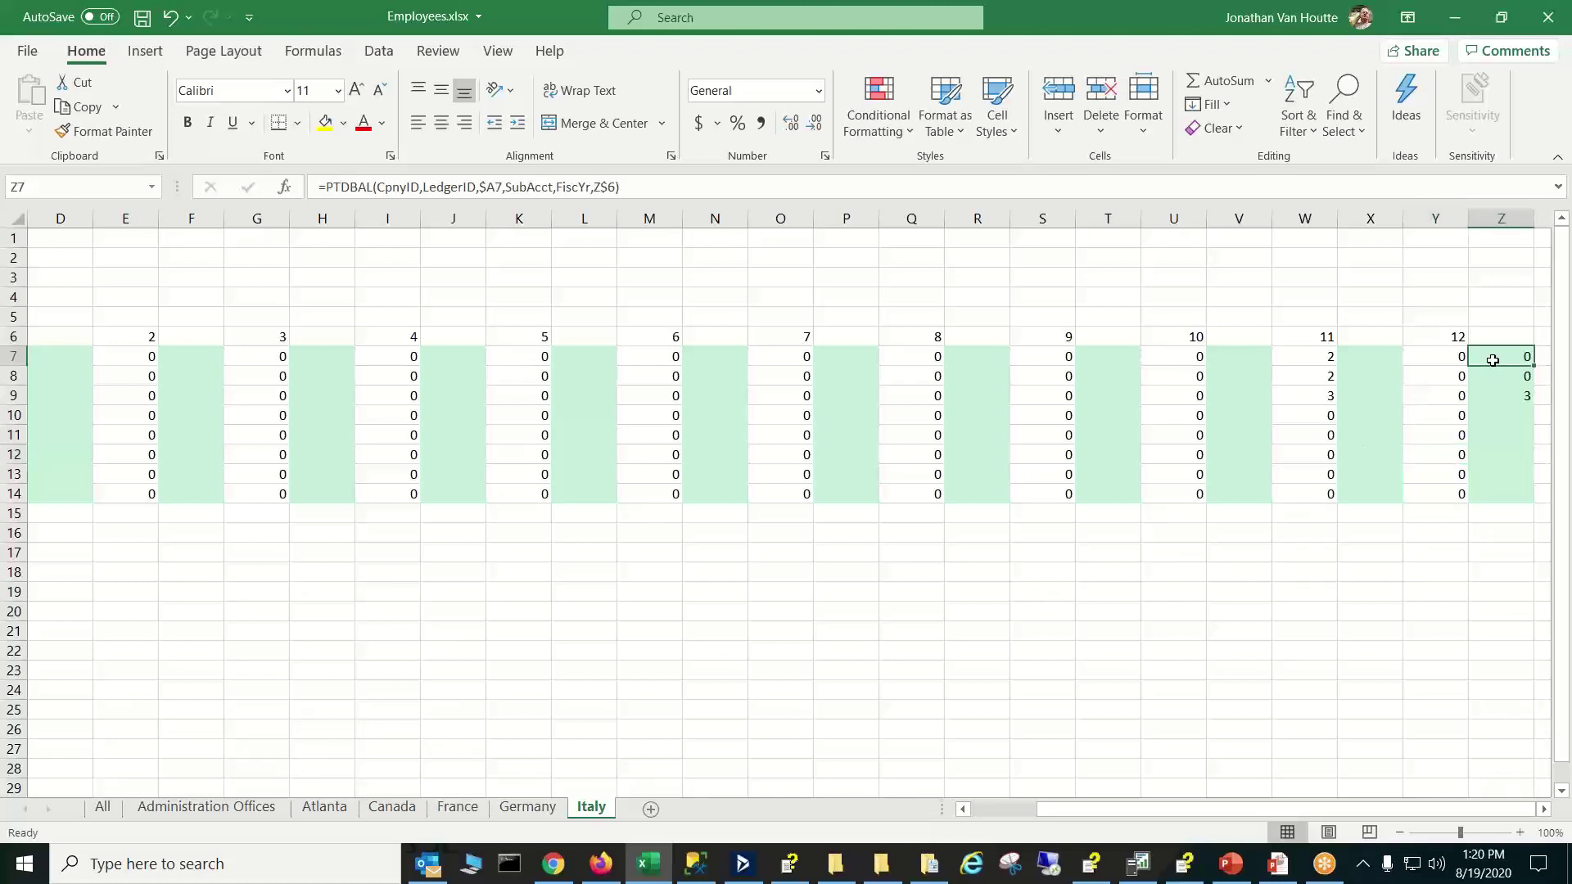
pyautogui.write('2')
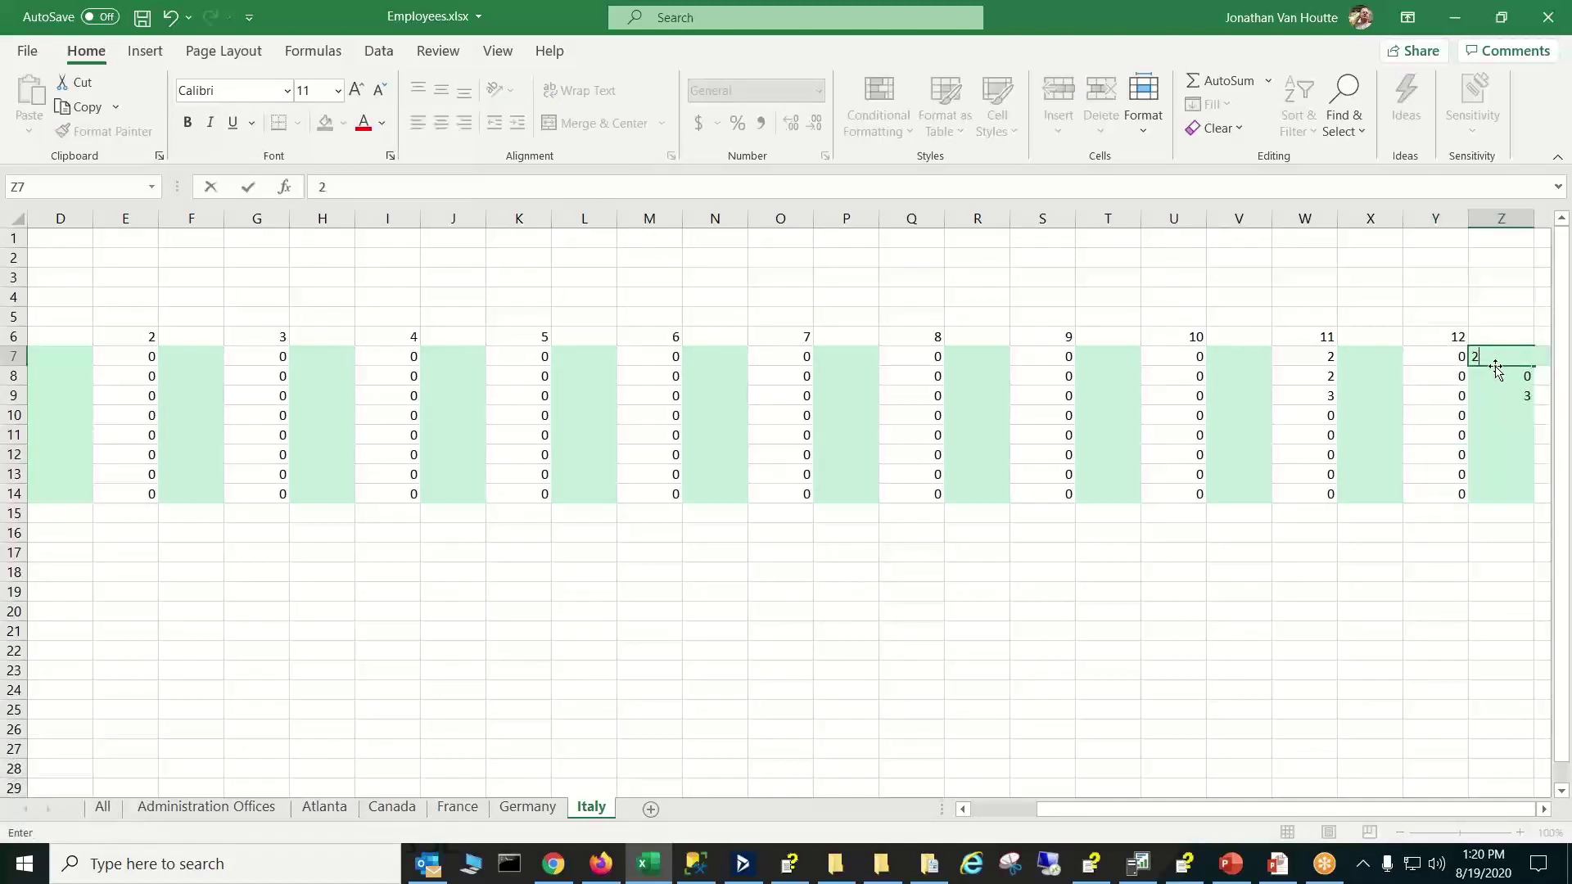
pyautogui.press('Return')
pyautogui.write('2')
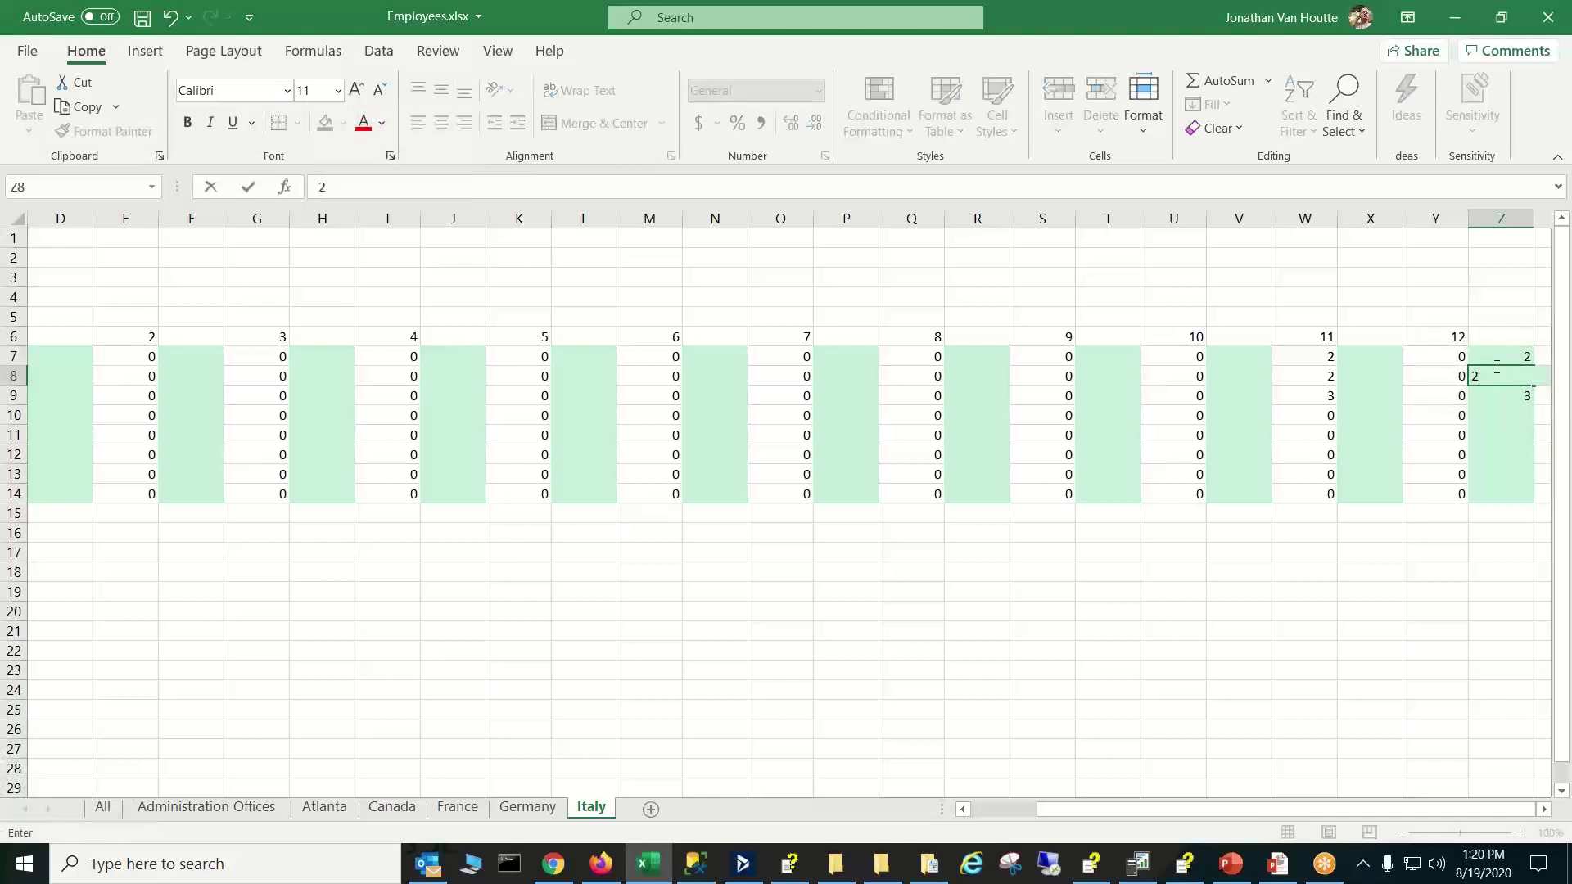
pyautogui.press('Return')
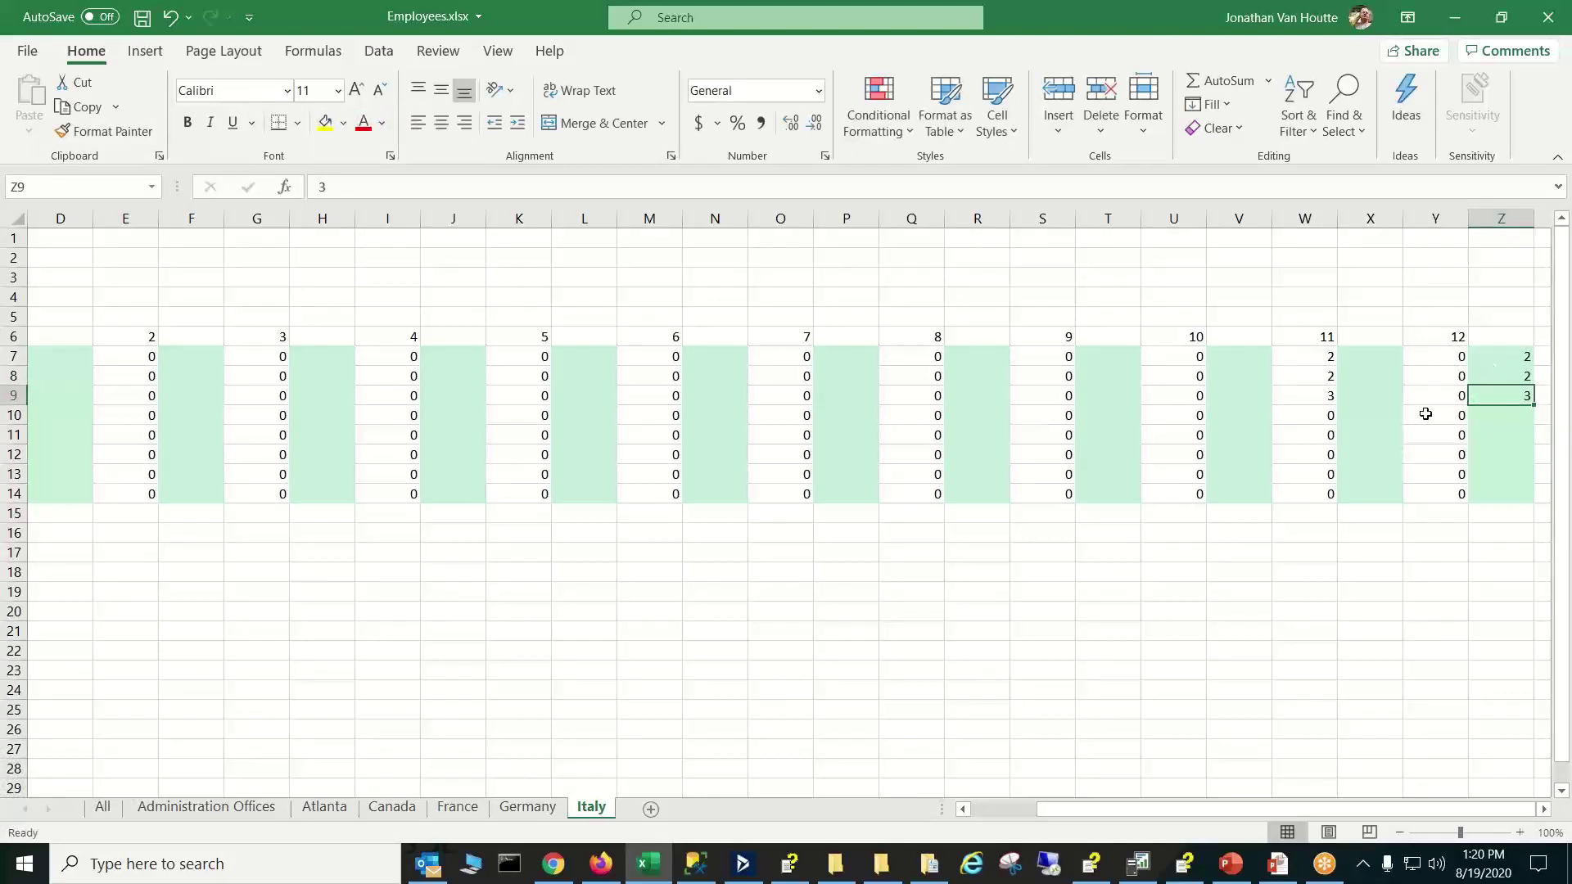
# Check the Germany and France sheets for period 11 figures, and enter 1, 2 and 4 in Z7:Z9 on the Canada sheet
pyautogui.click(545, 811)
pyautogui.hscroll(3, 1506, 780)
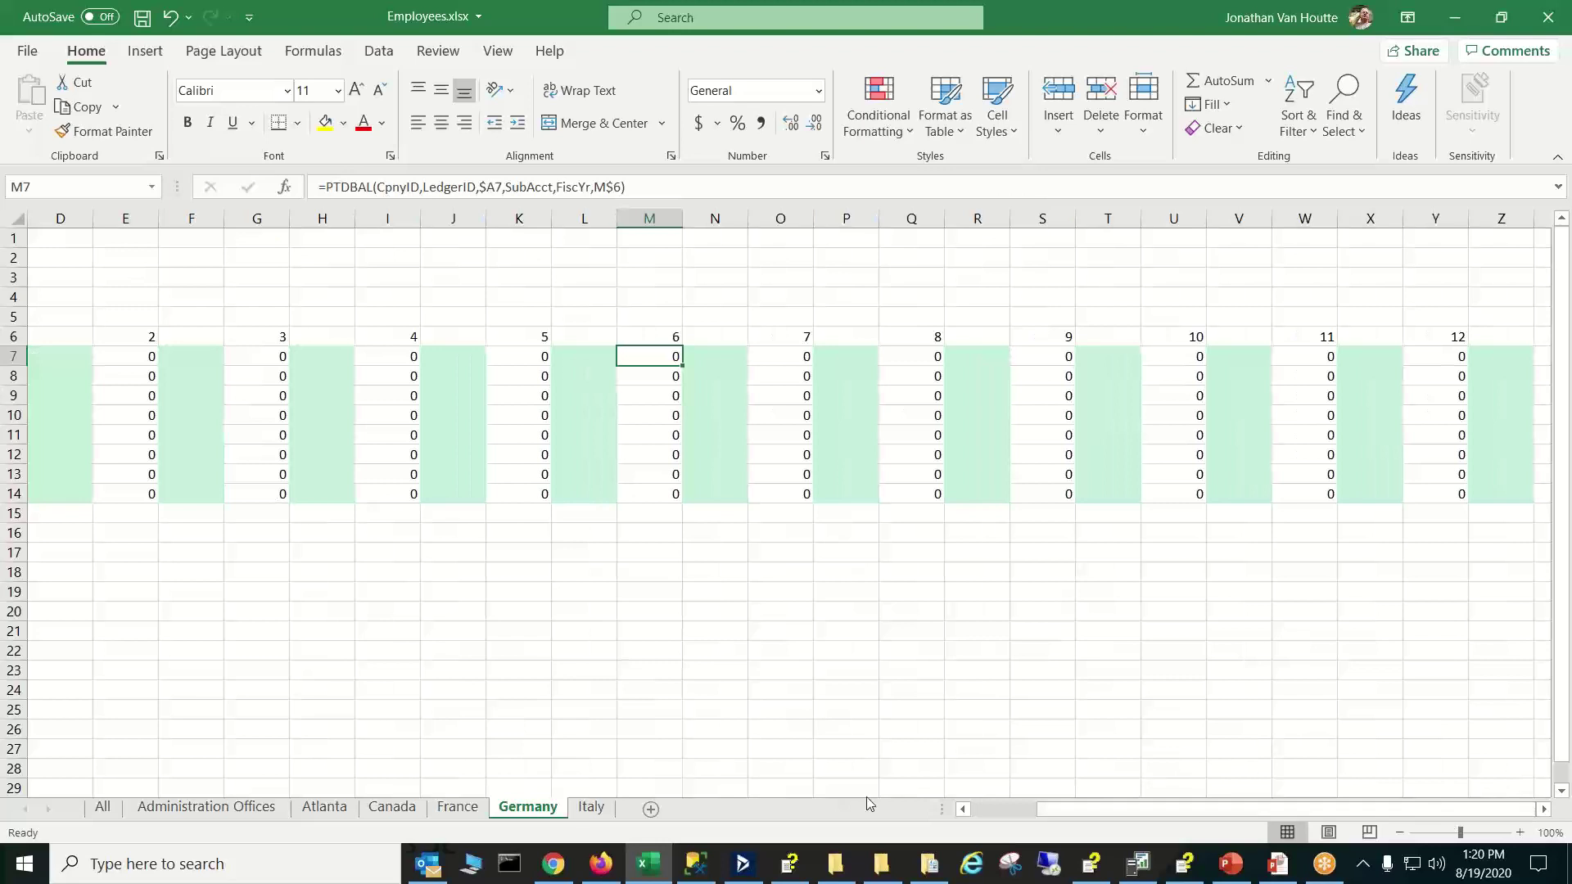
pyautogui.click(469, 811)
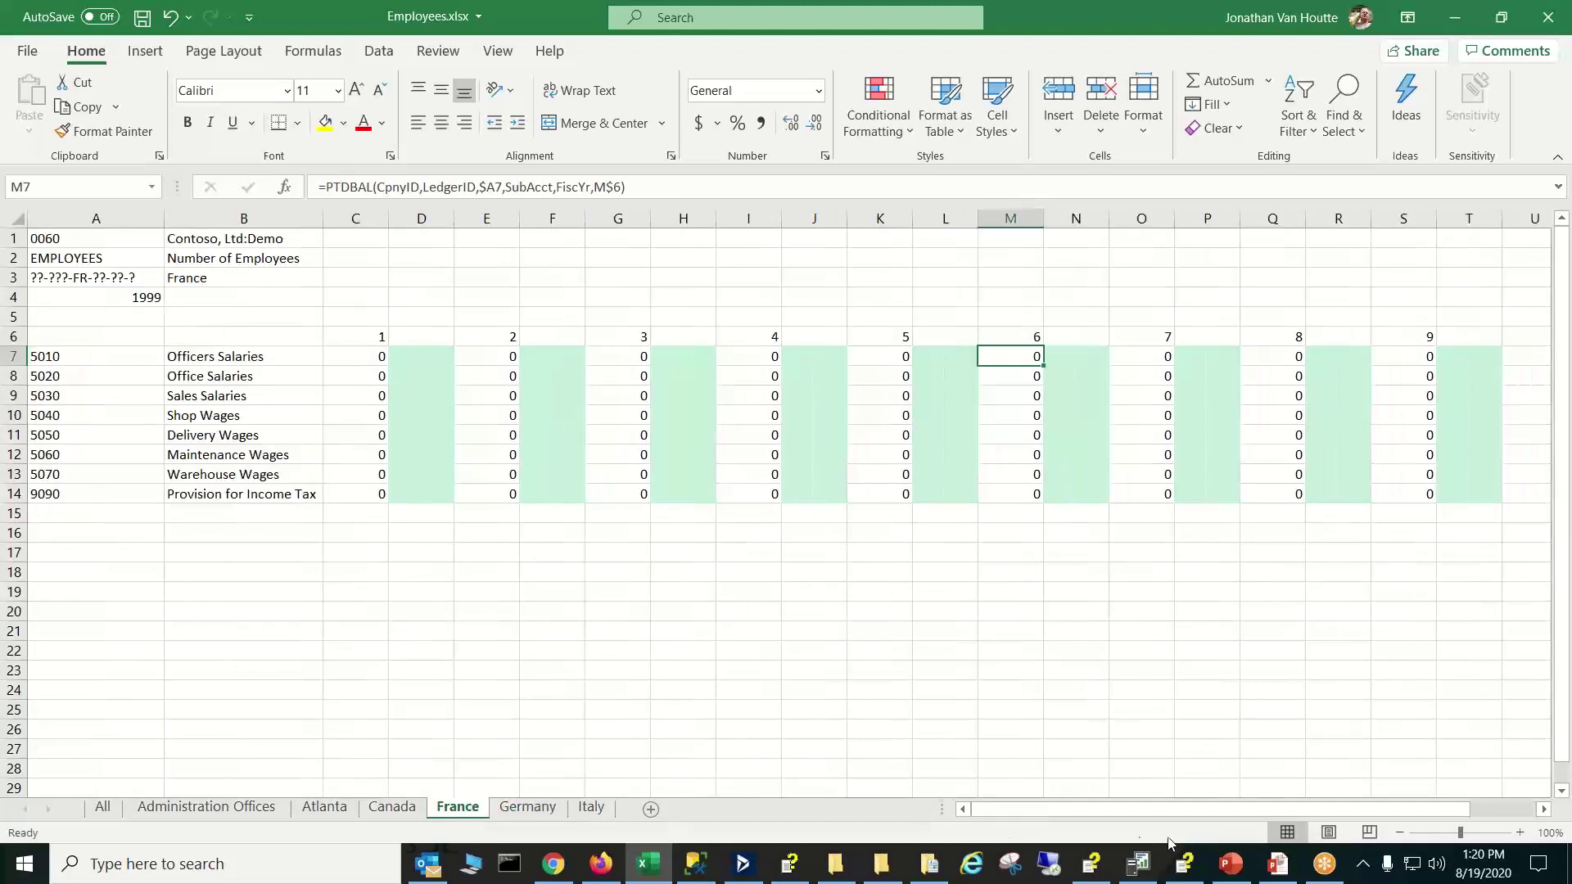
pyautogui.hscroll(3, 1179, 810)
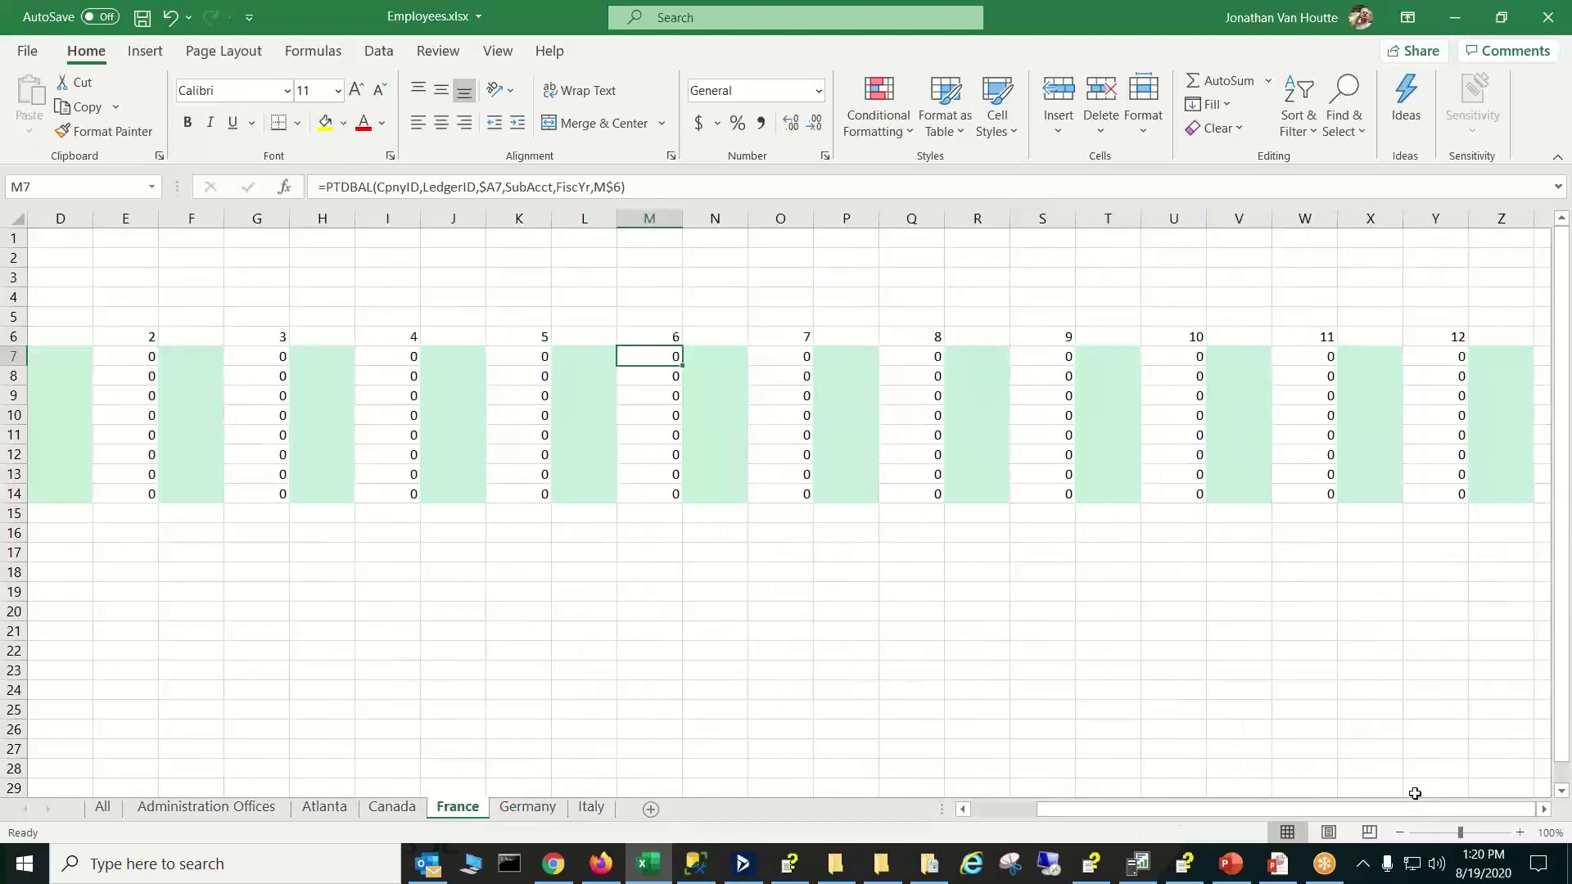
pyautogui.click(385, 809)
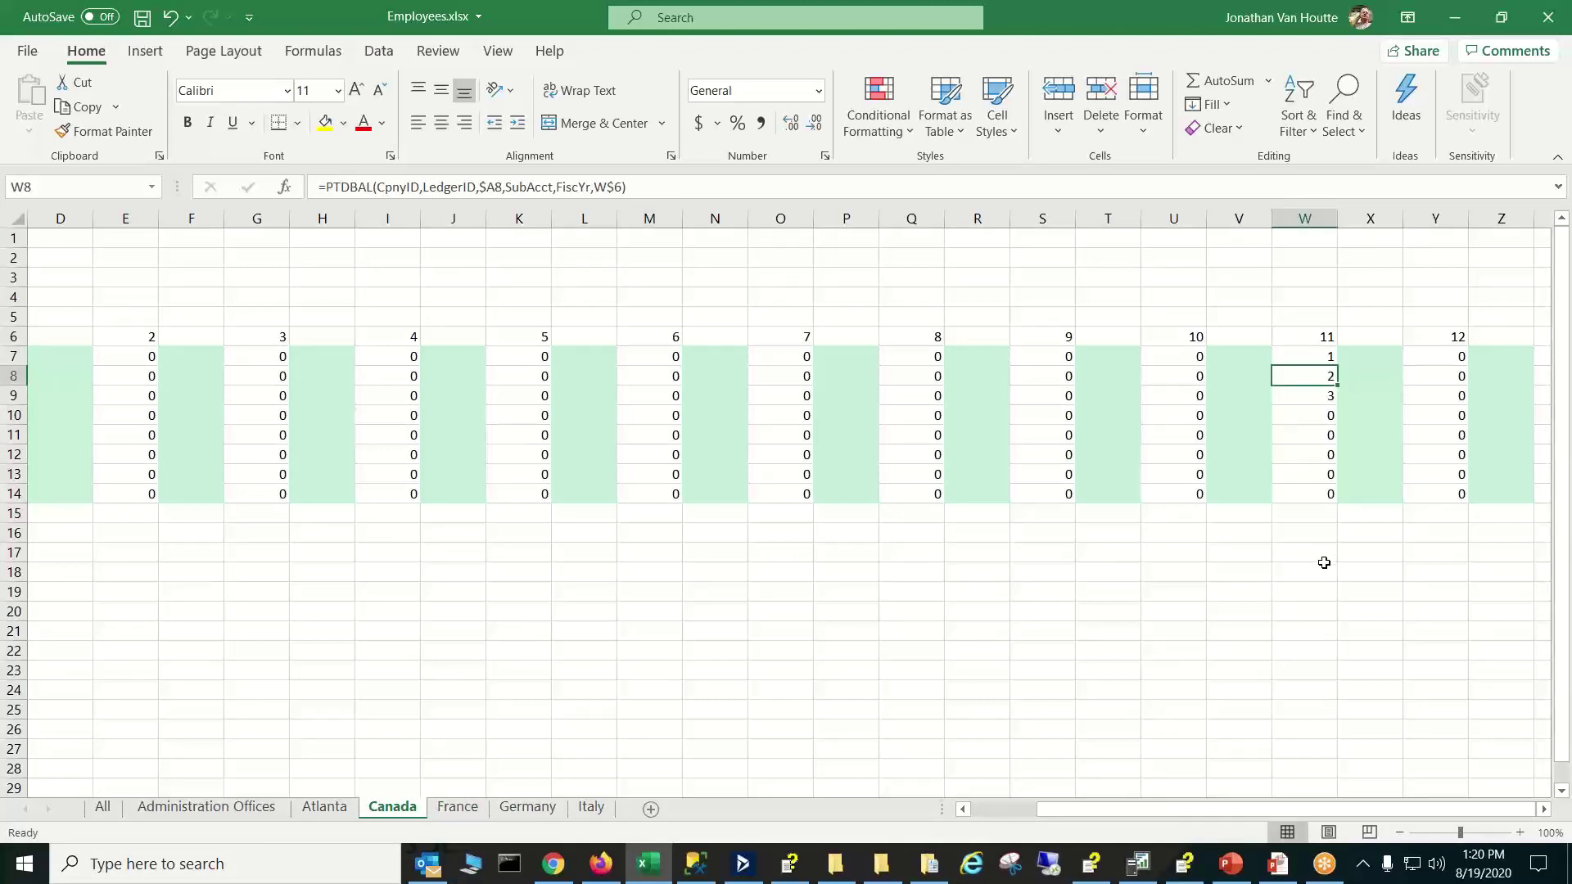
pyautogui.click(1511, 366)
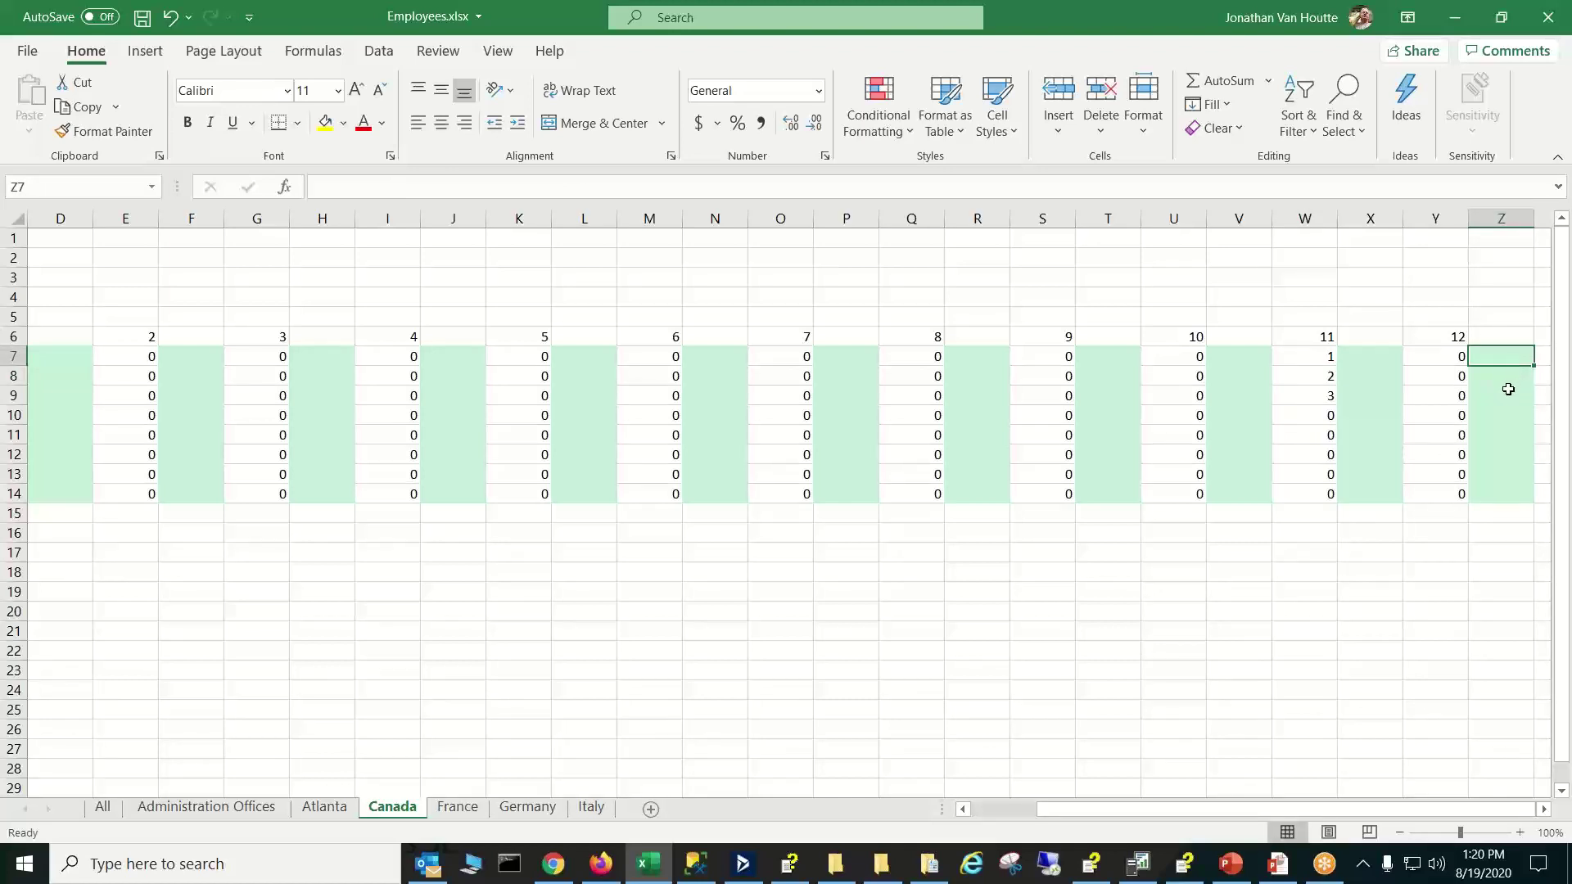
pyautogui.click(1506, 393)
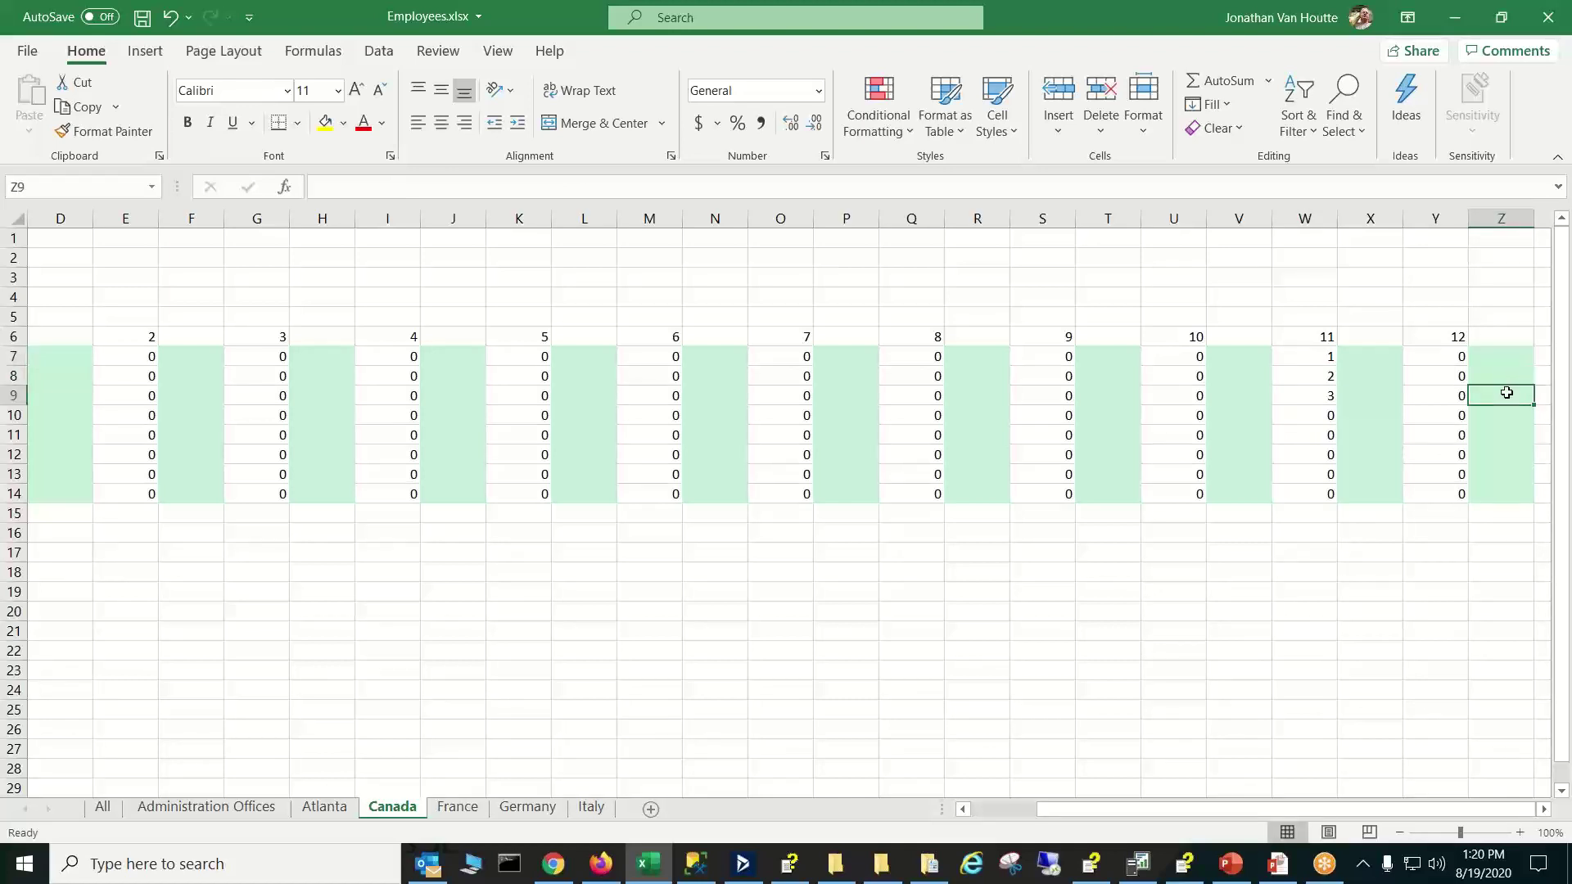
pyautogui.write('4')
pyautogui.click(1513, 358)
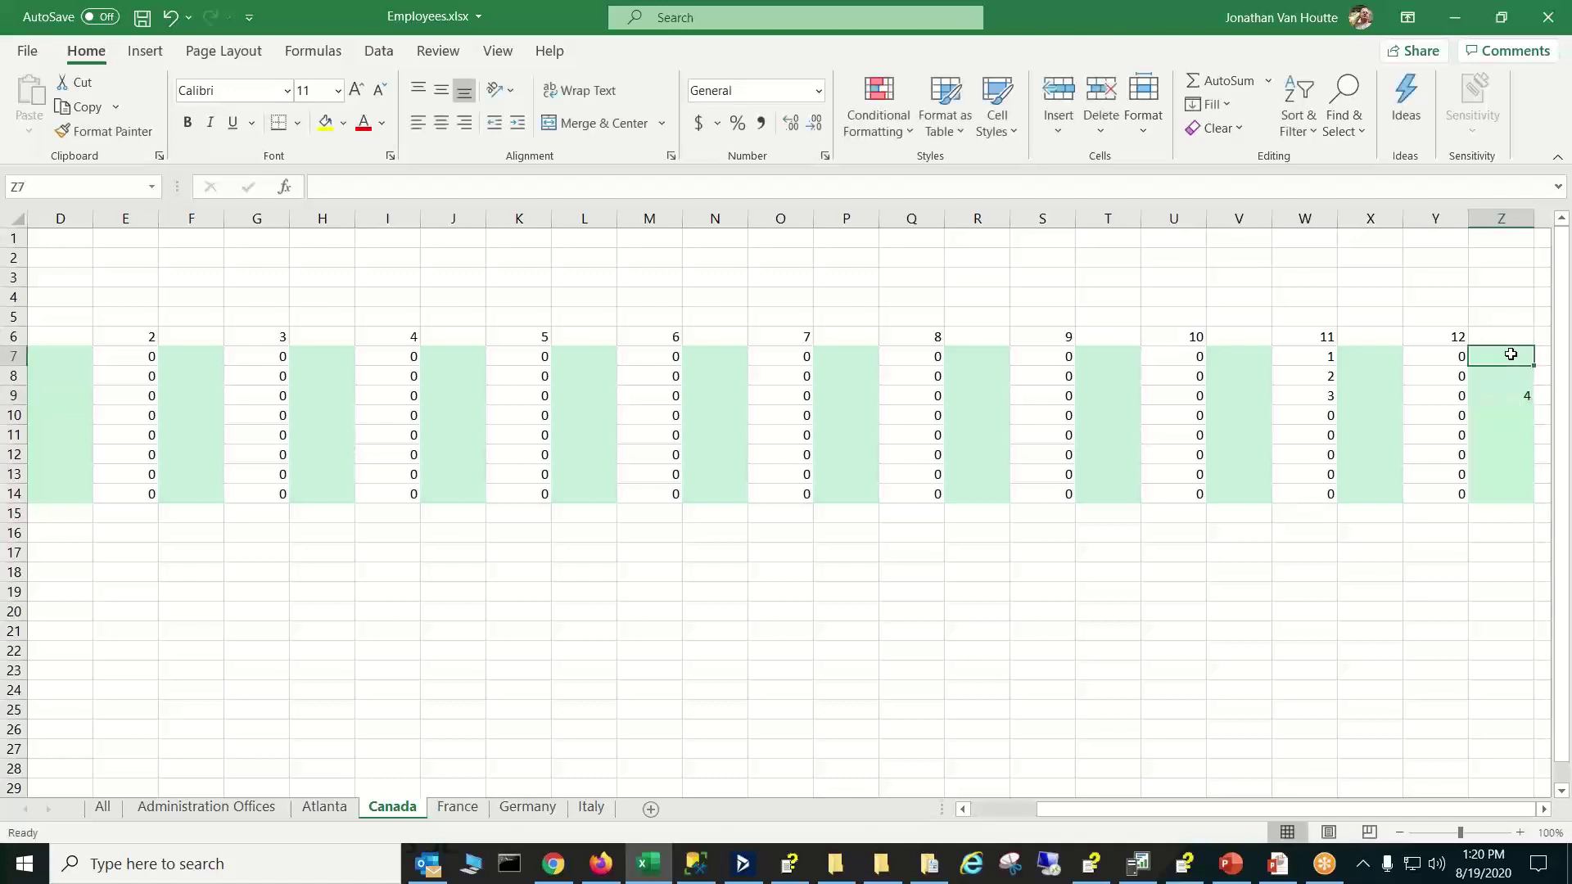
pyautogui.write('1')
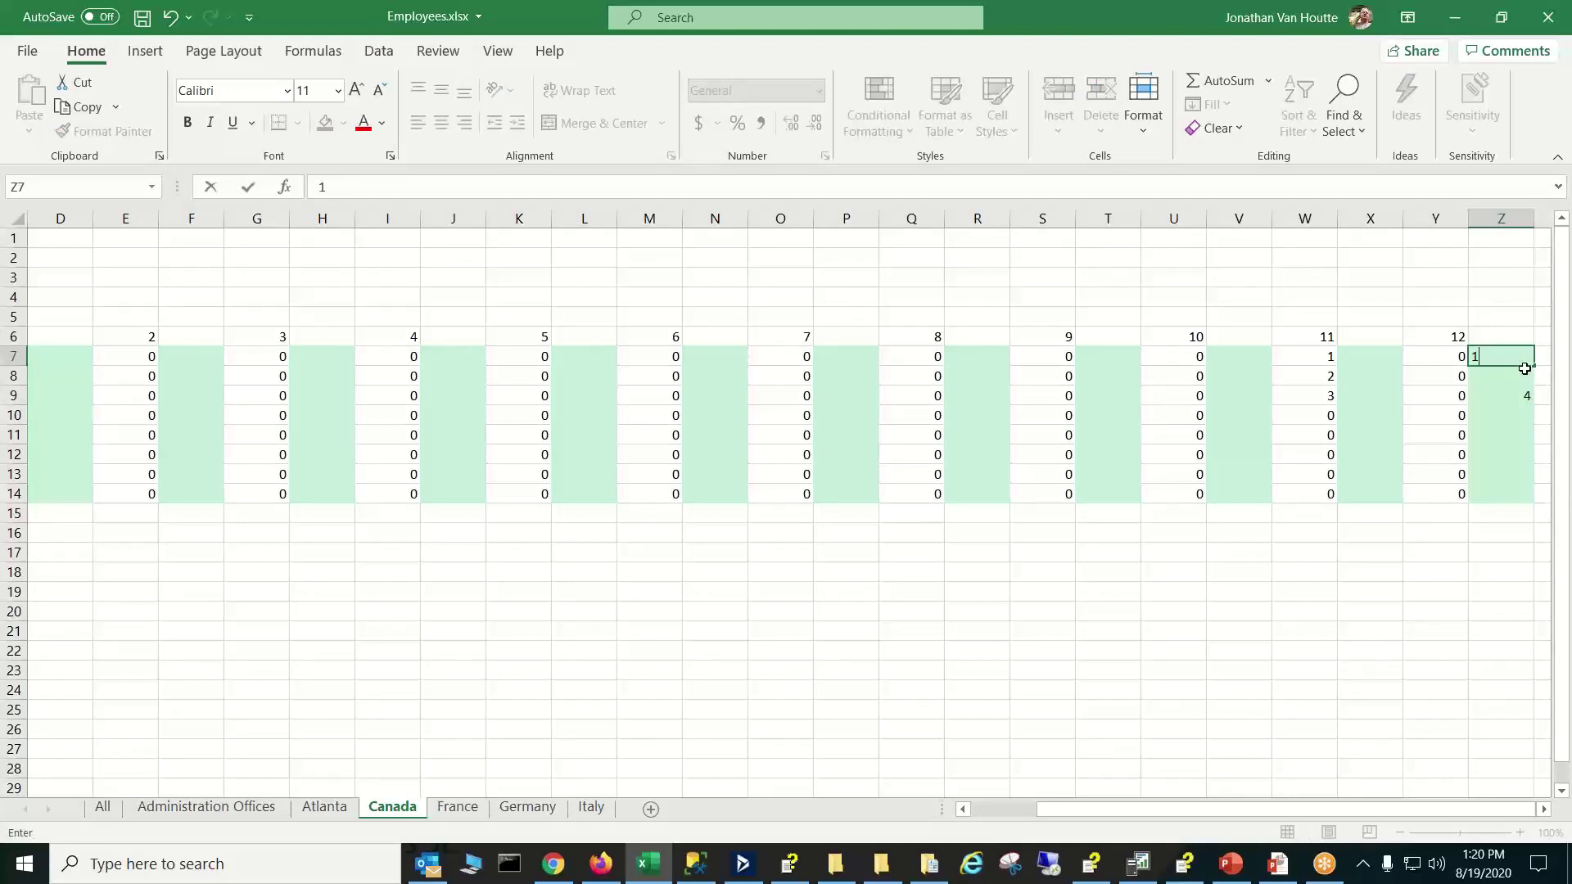
pyautogui.click(1524, 369)
pyautogui.write('2')
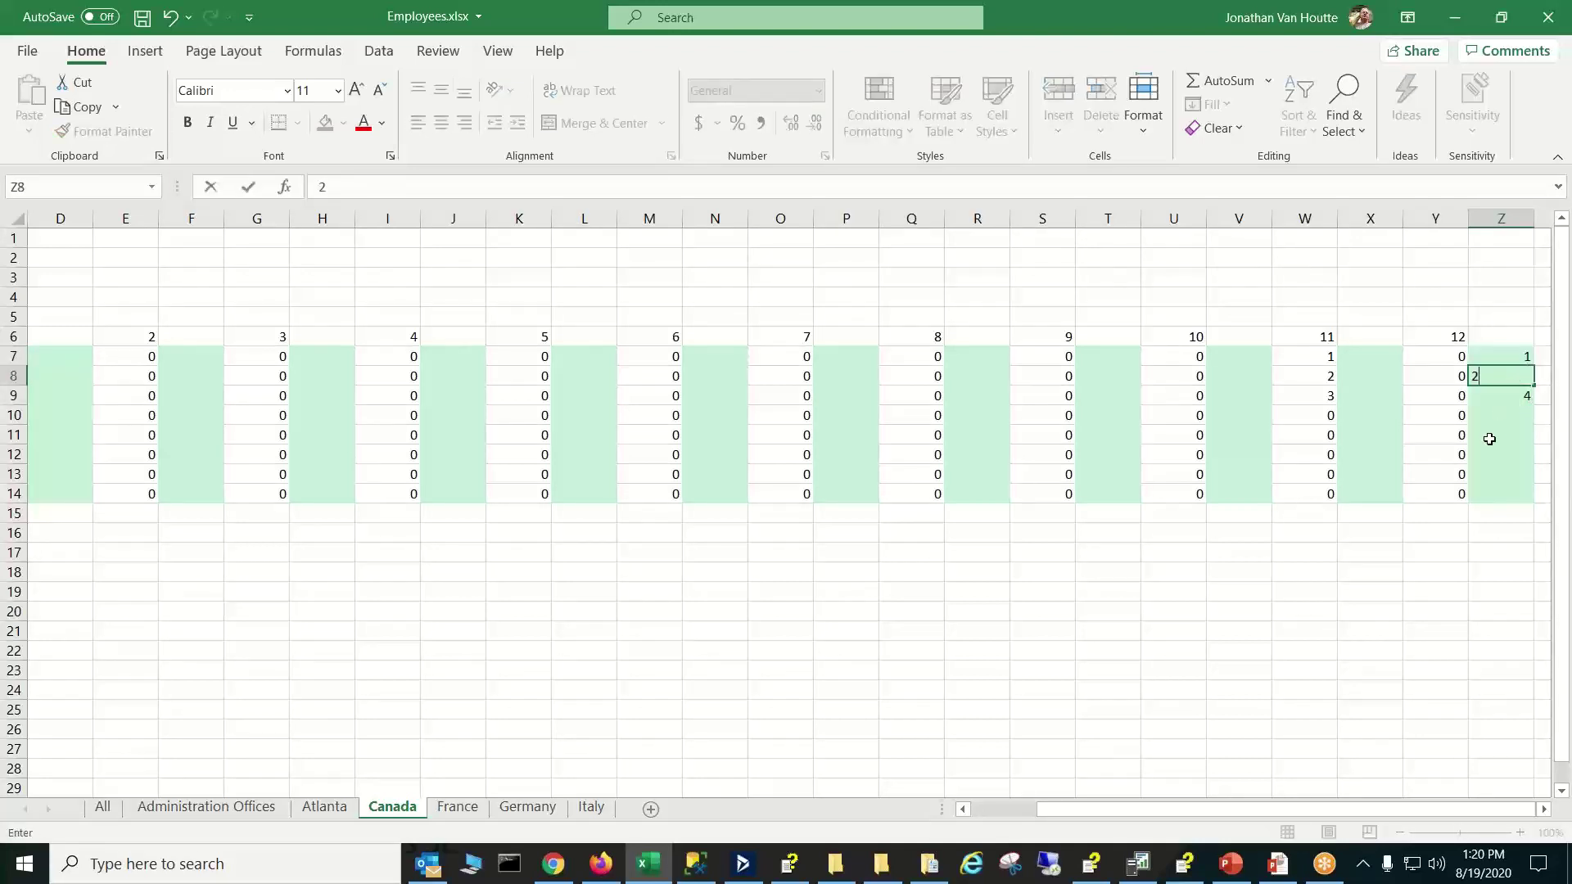
pyautogui.click(1393, 494)
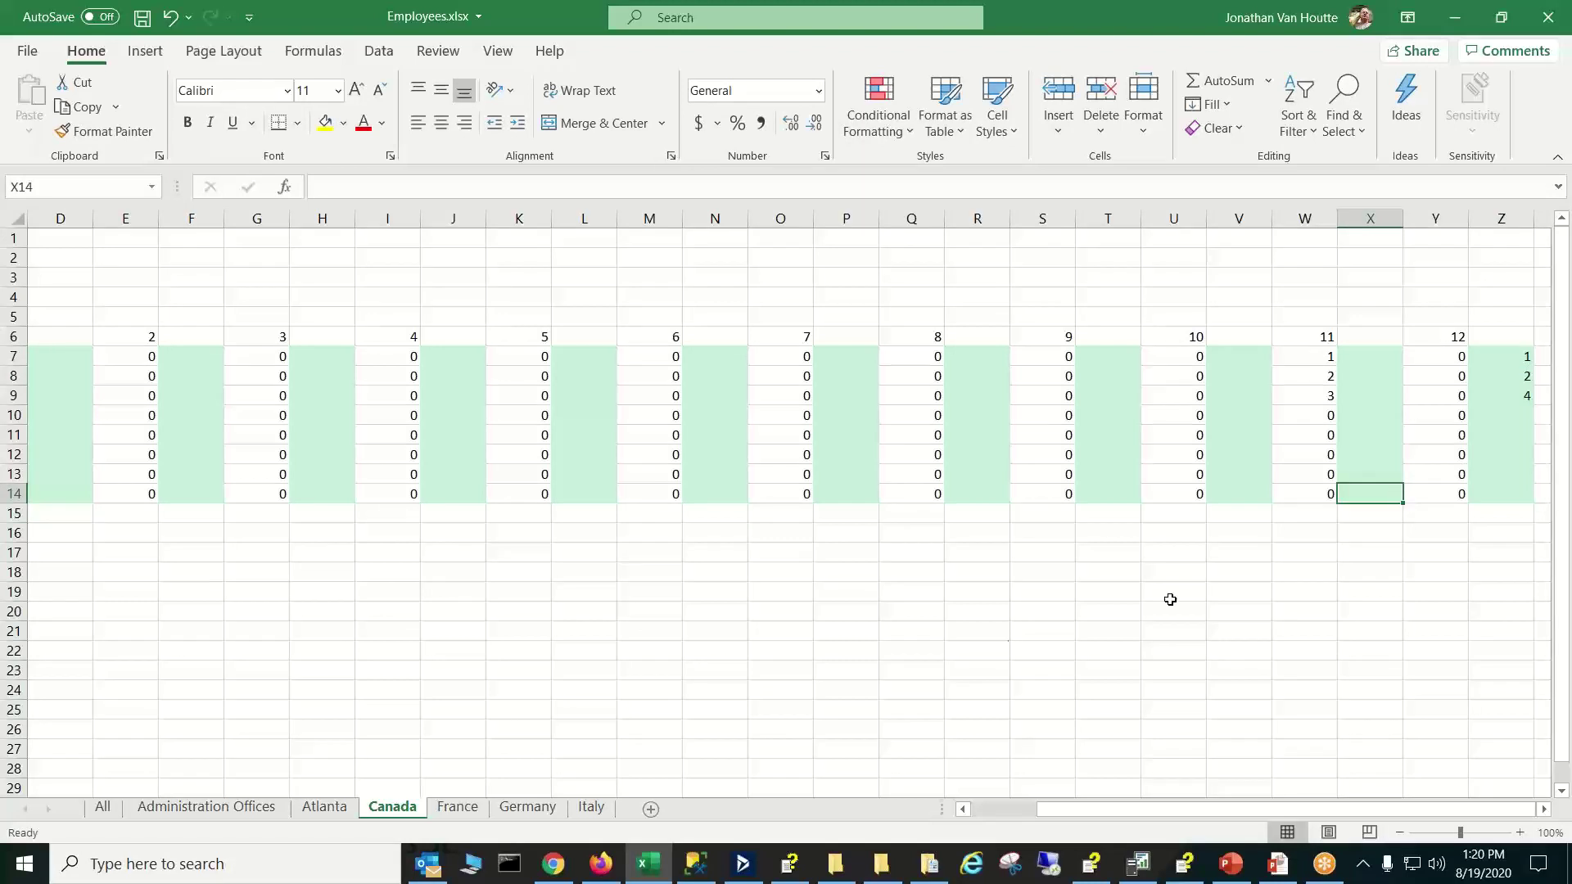
# On the Atlanta sheet, enter 15 in period 11's cell W7 and in period 12's entry cell Z7
pyautogui.click(332, 808)
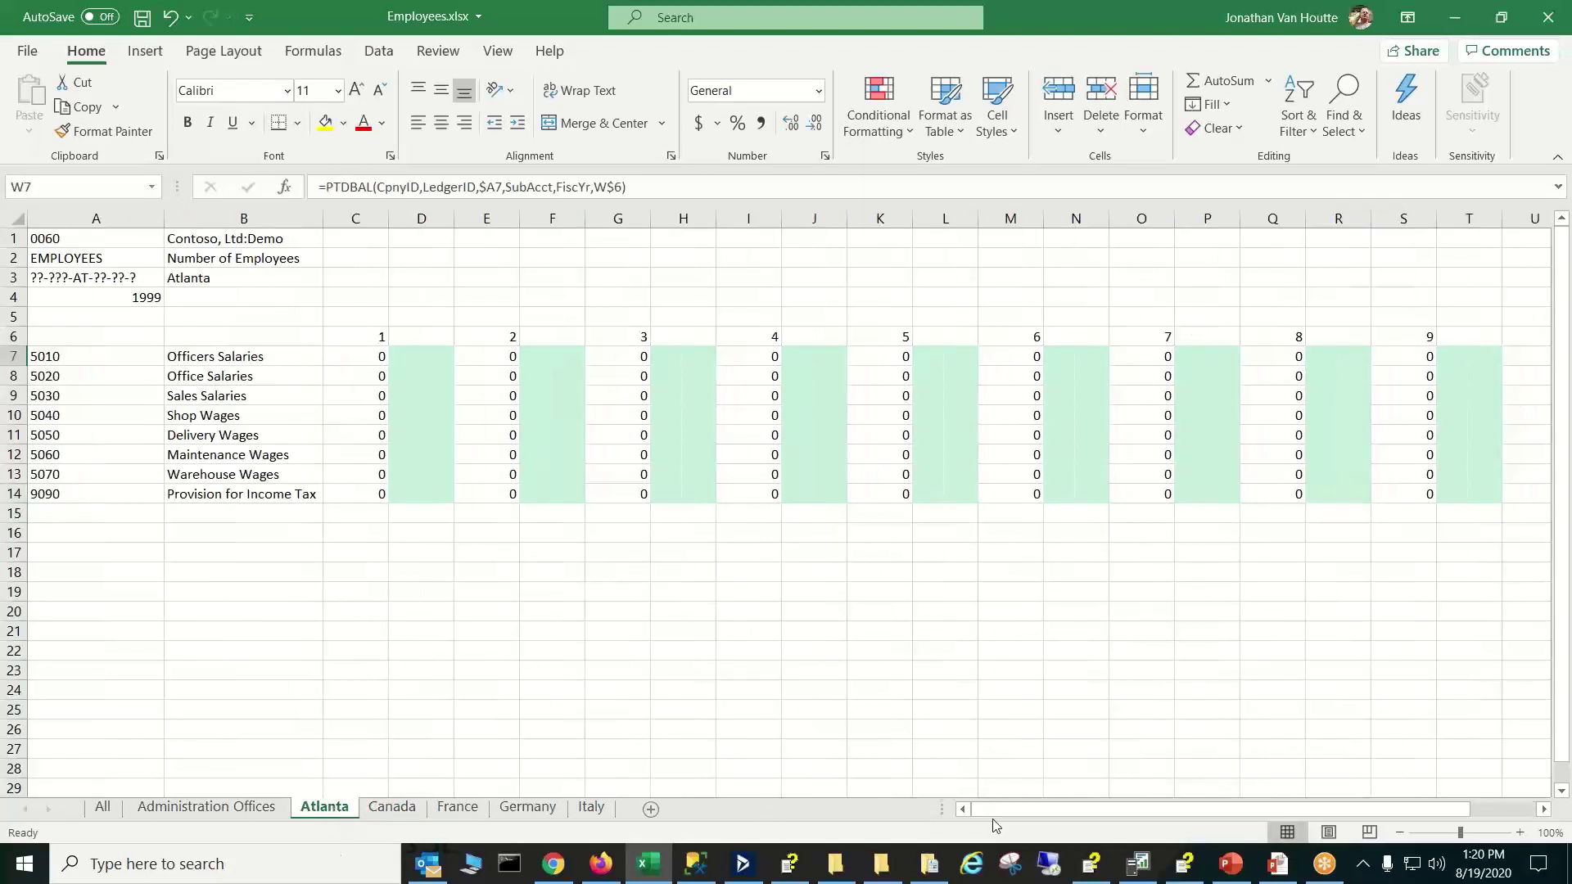
pyautogui.moveTo(992, 815); pyautogui.dragTo(1378, 811)
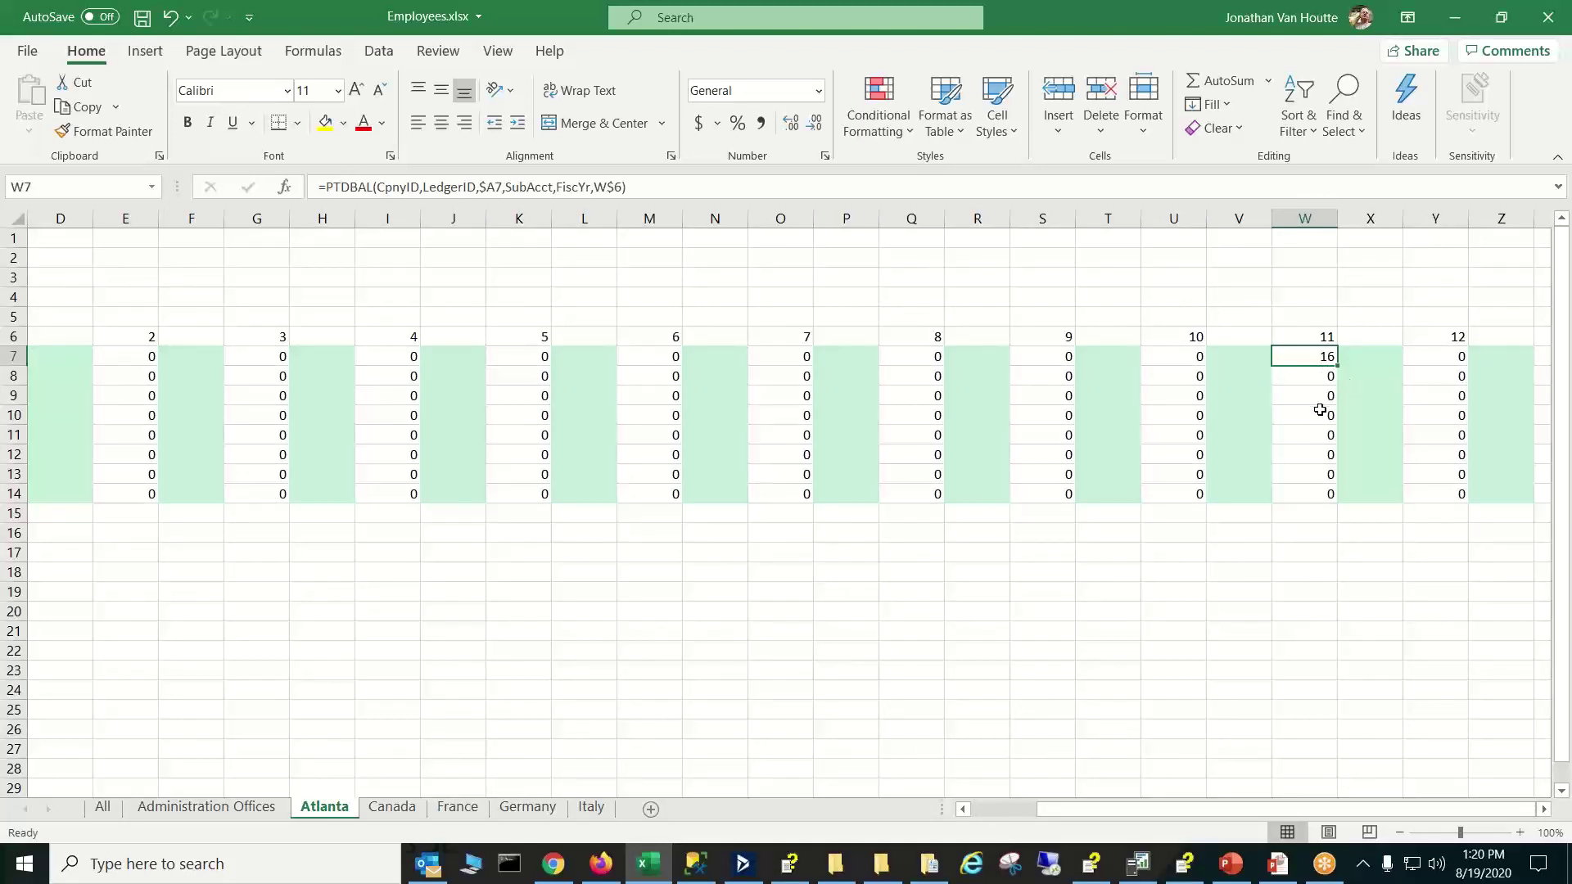
pyautogui.write('15')
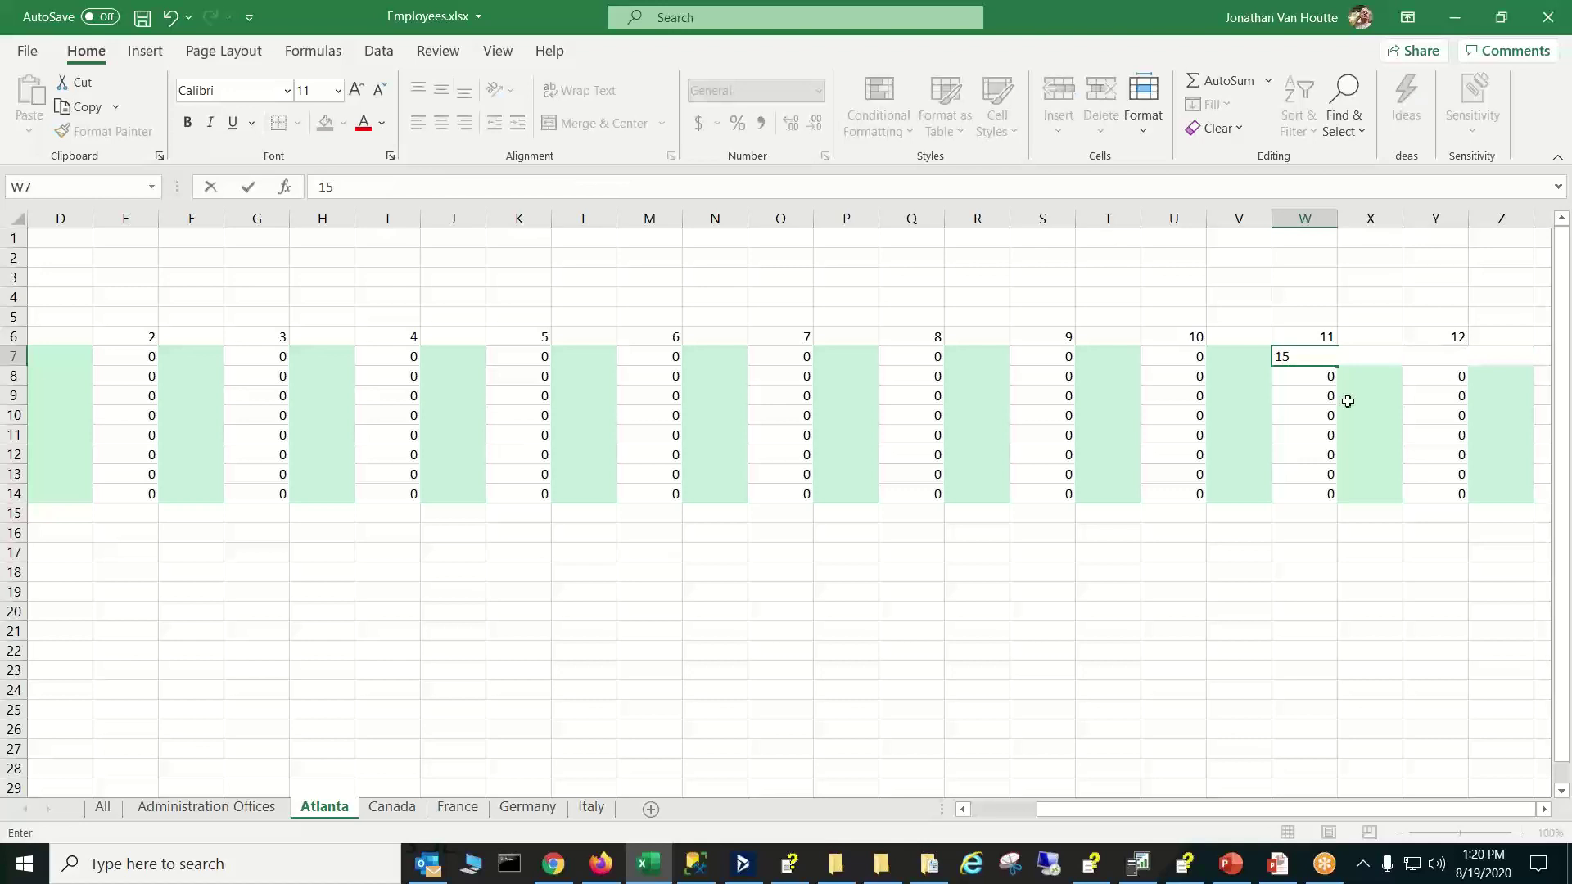
pyautogui.press('Return')
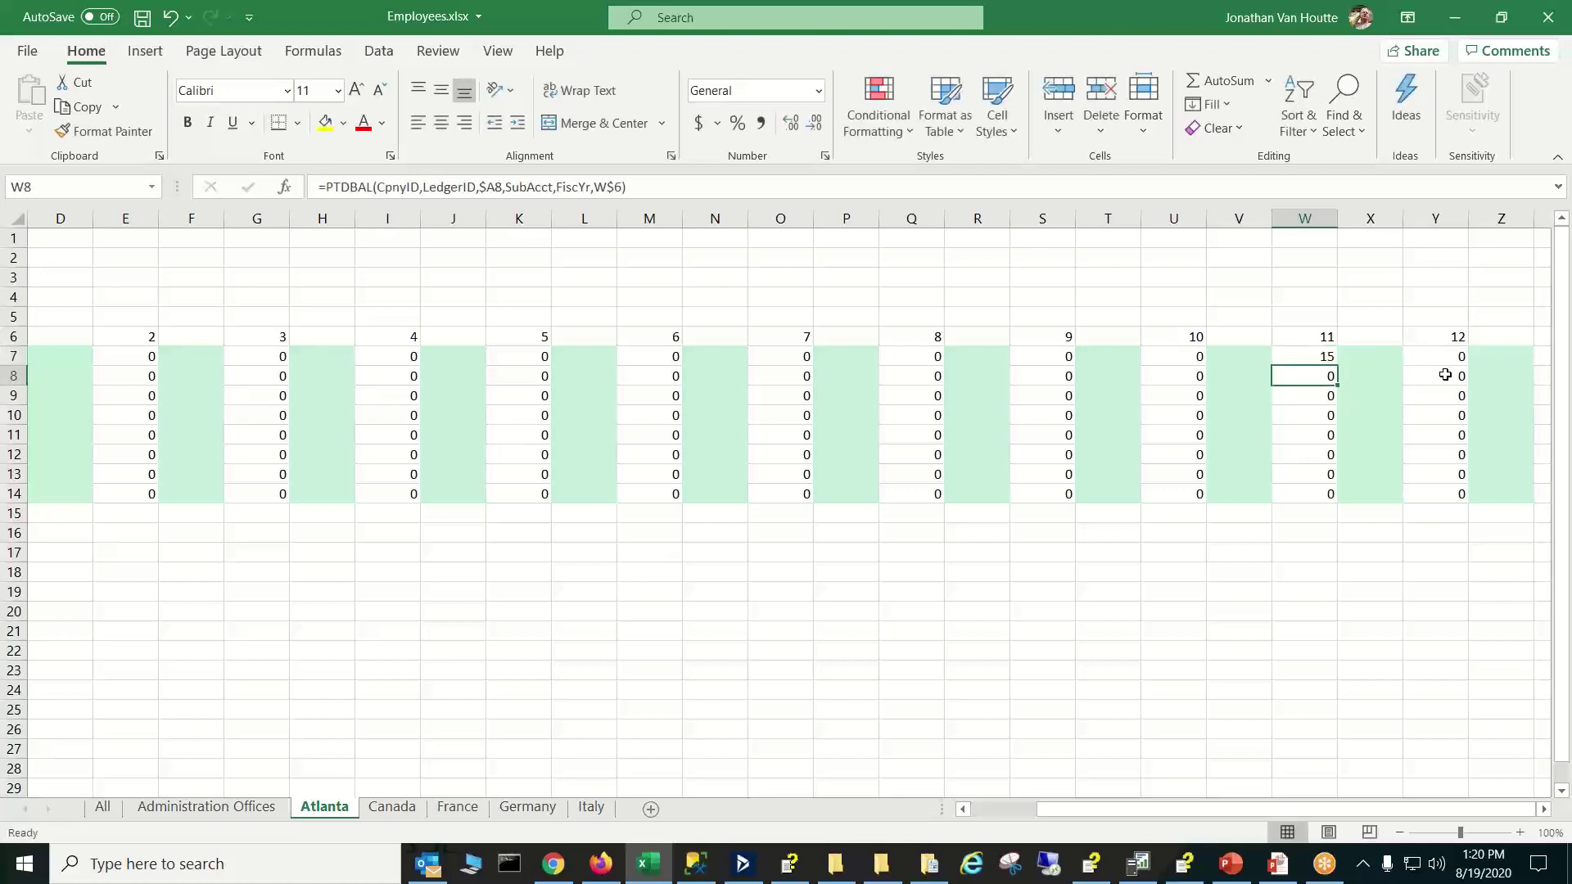
pyautogui.click(1482, 361)
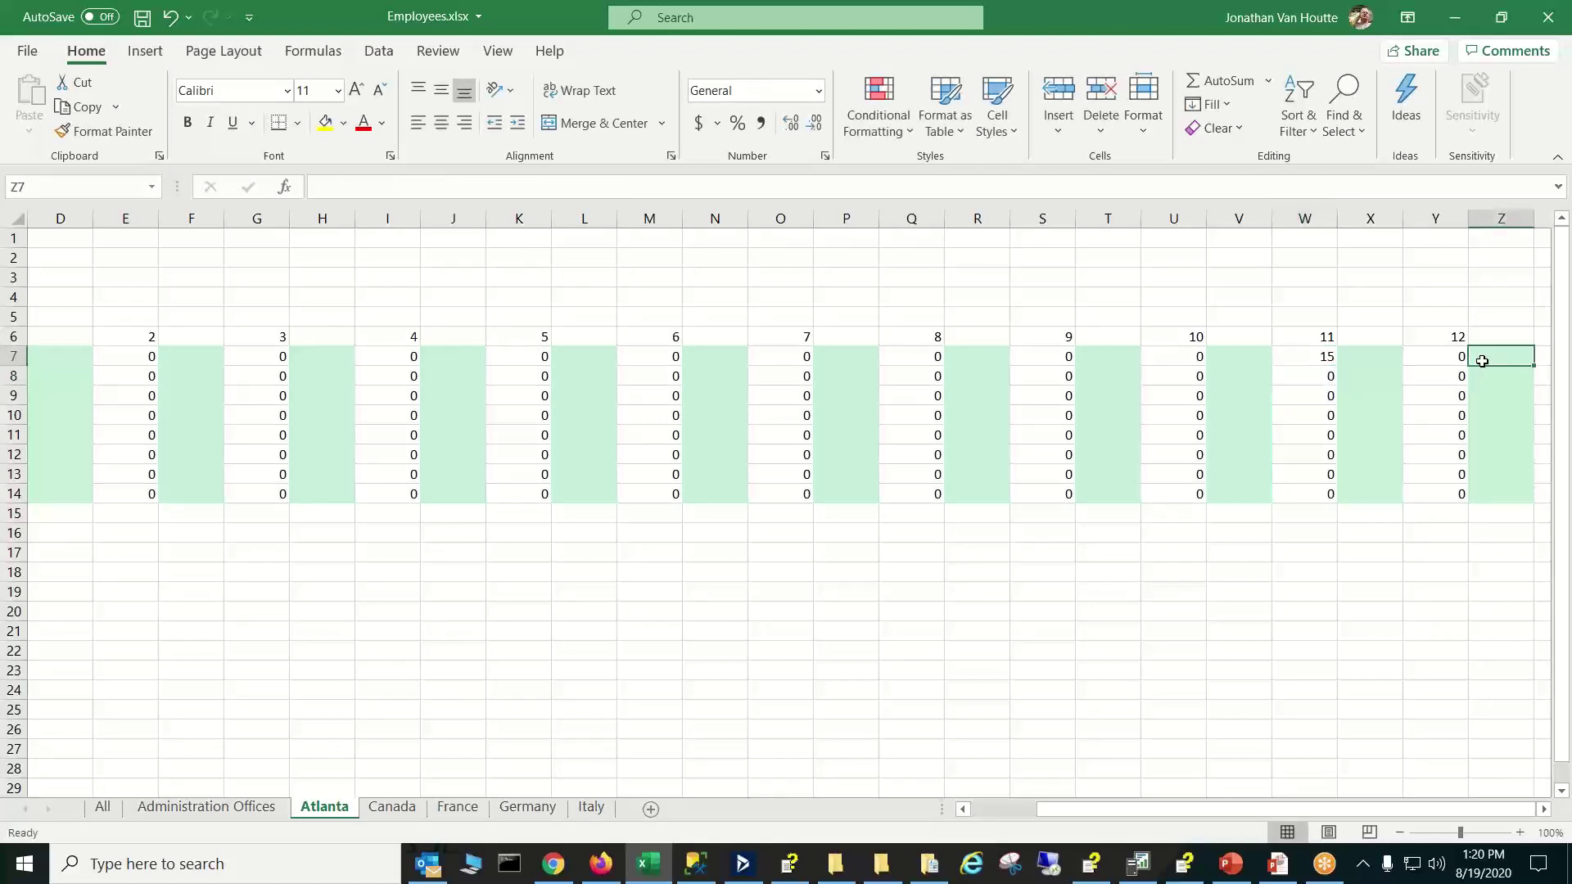
pyautogui.write('15')
pyautogui.press('Return')
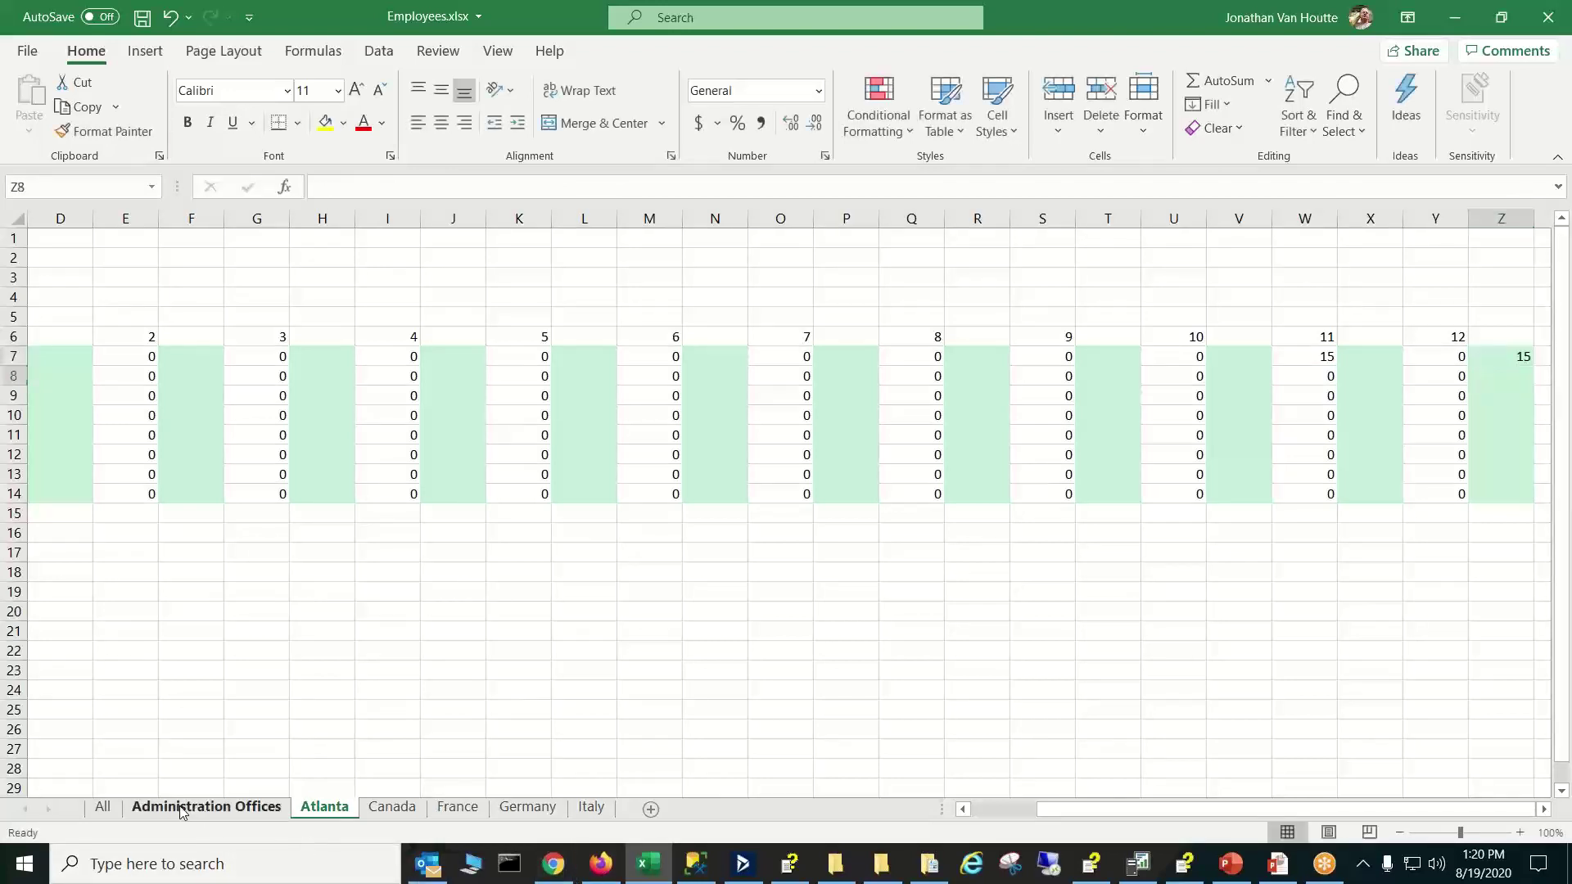
# On the Administration Offices sheet, copy period 11's W7:W14 and paste it as values only into period 12's entry column from Z7
pyautogui.click(207, 809)
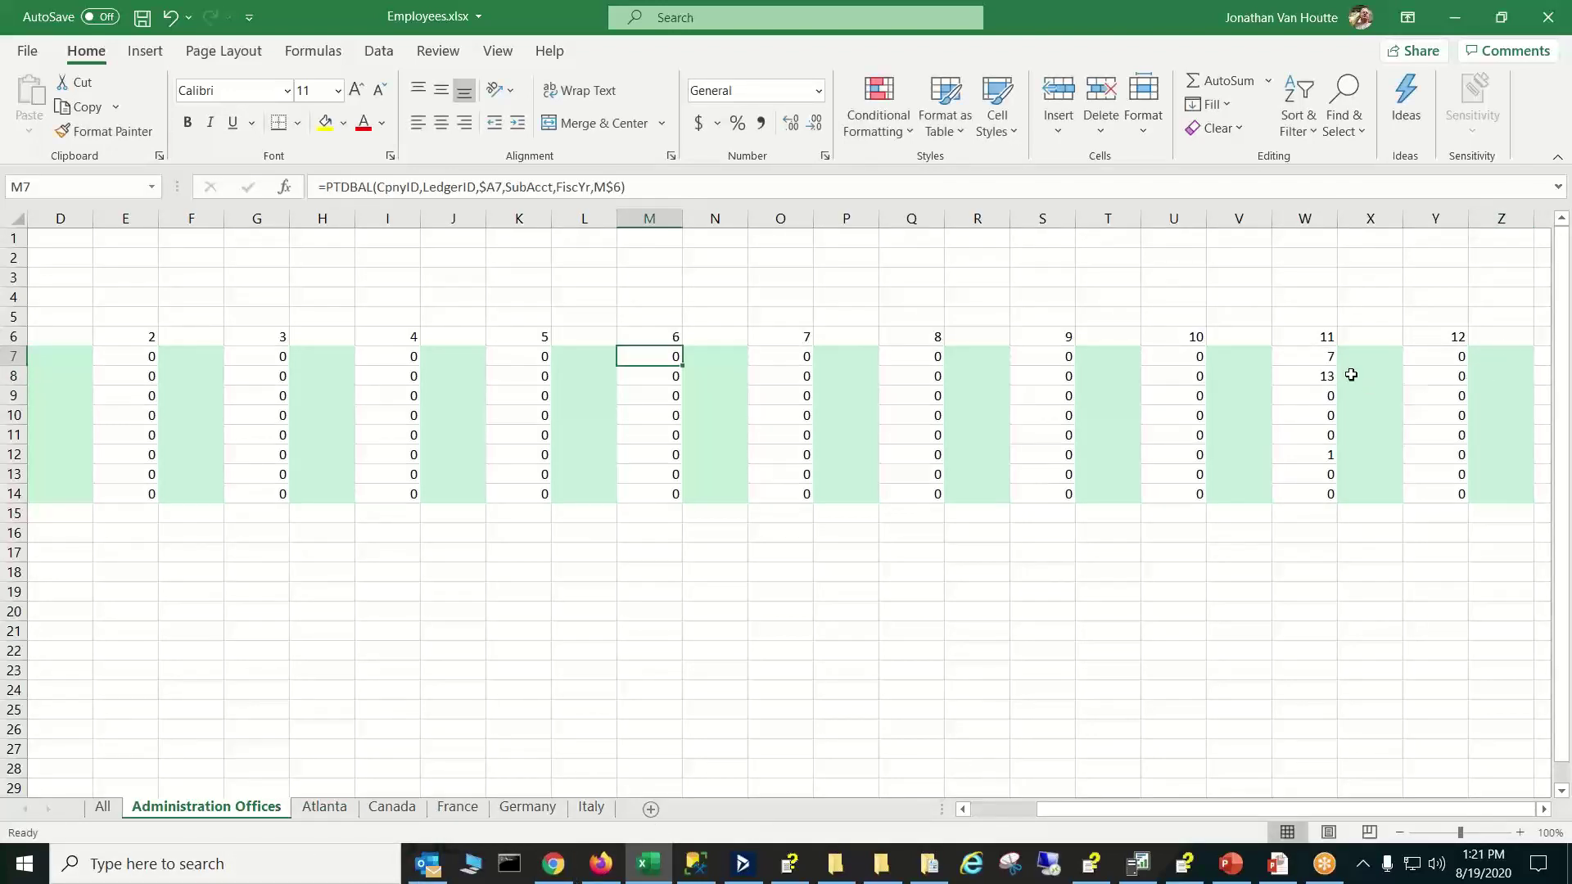
pyautogui.moveTo(1309, 354); pyautogui.dragTo(1309, 504)
pyautogui.hotkey('ctrl', 'c')
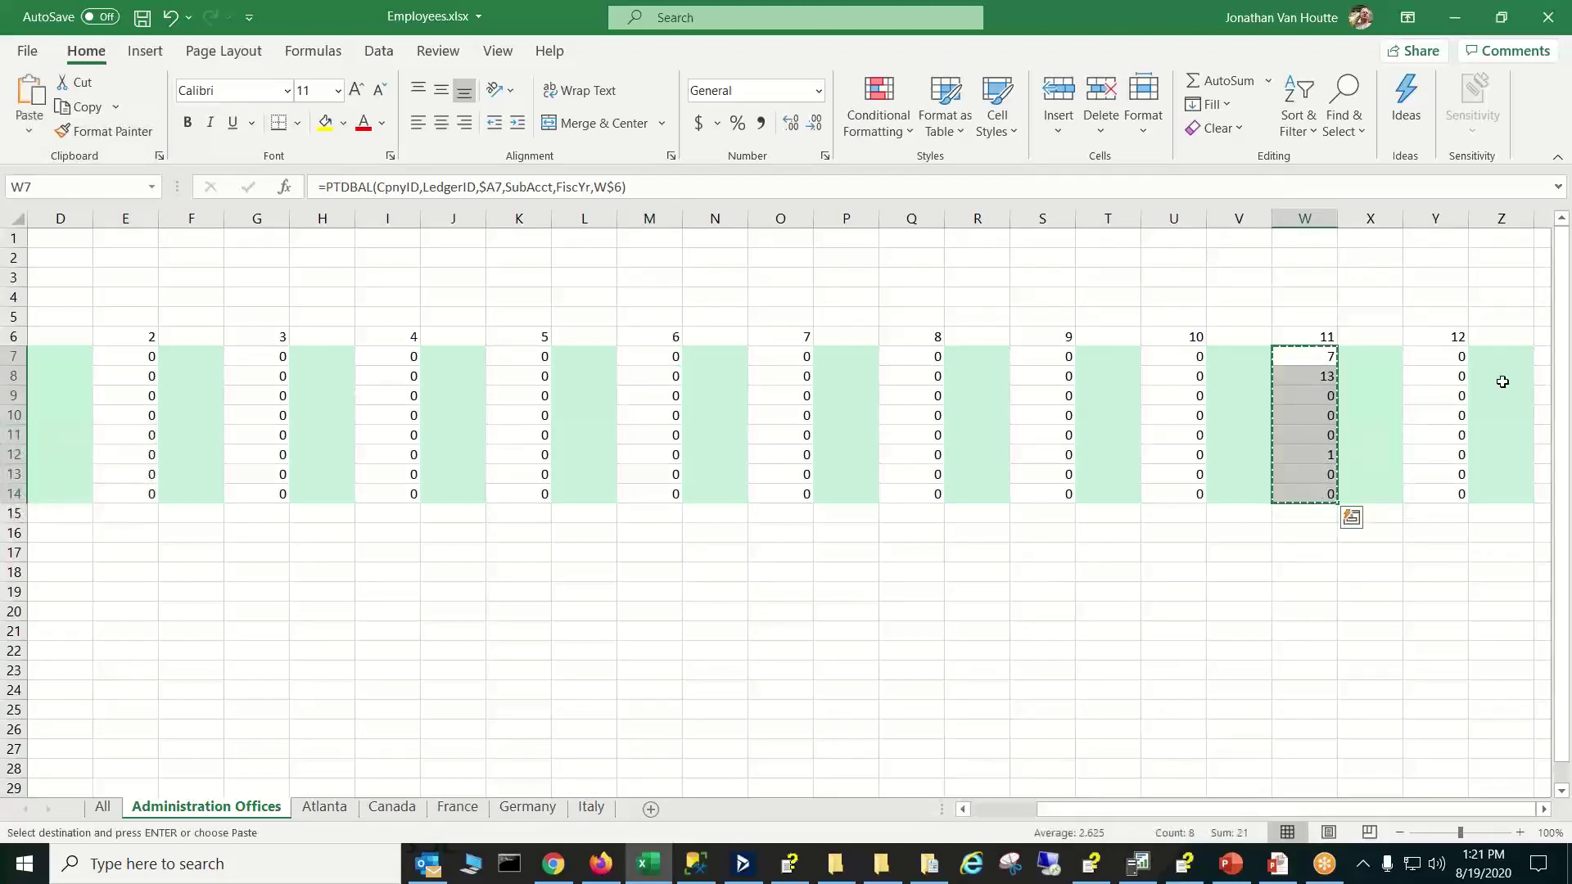
pyautogui.click(1497, 359)
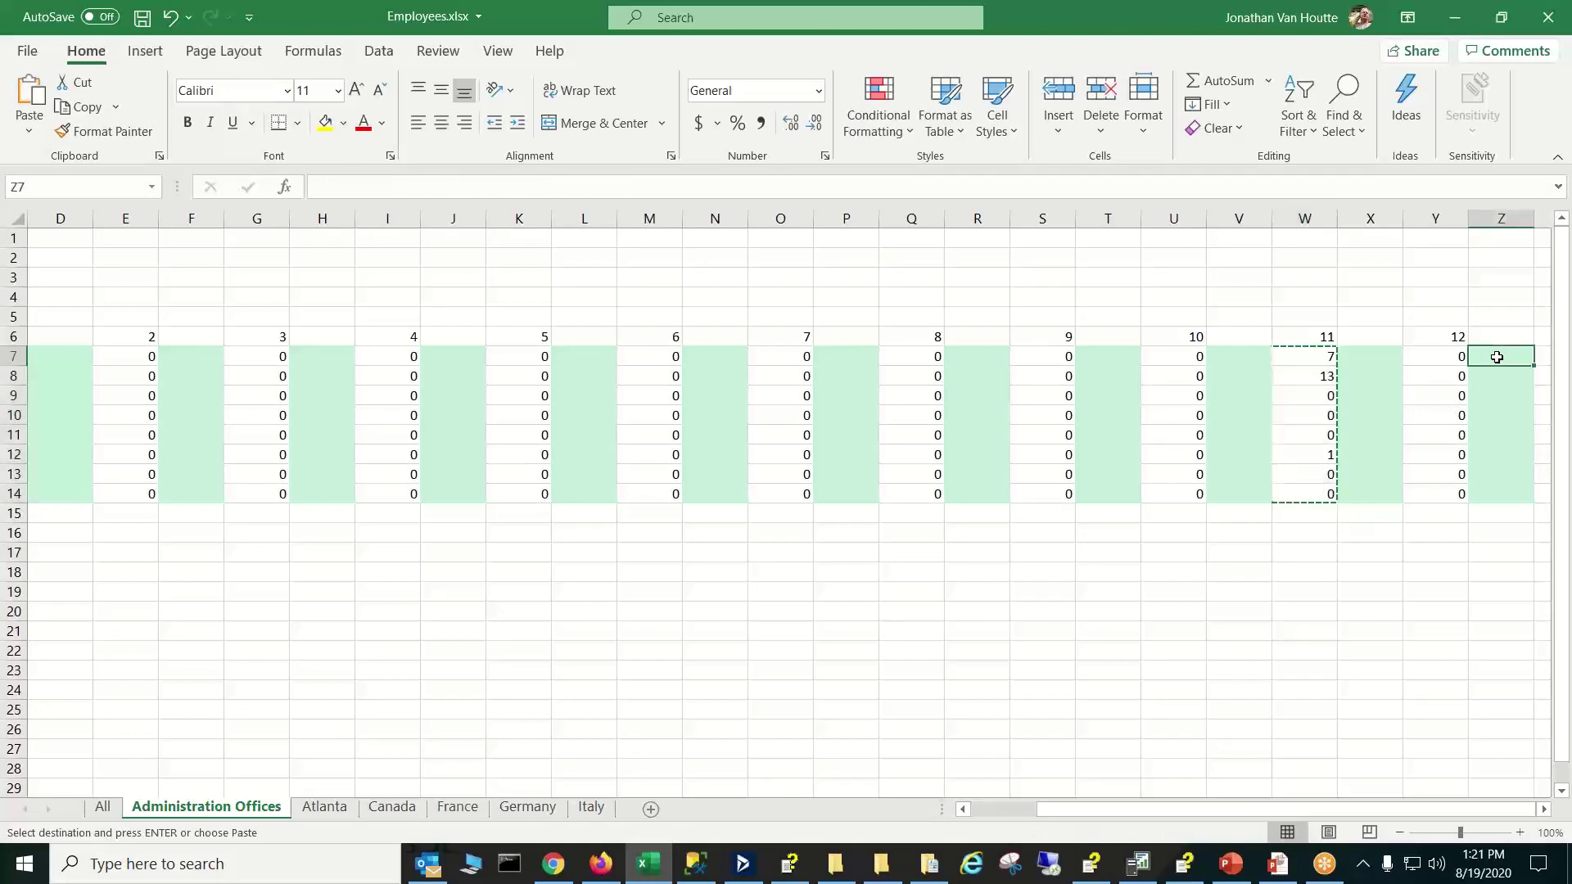
pyautogui.rightClick(1497, 358)
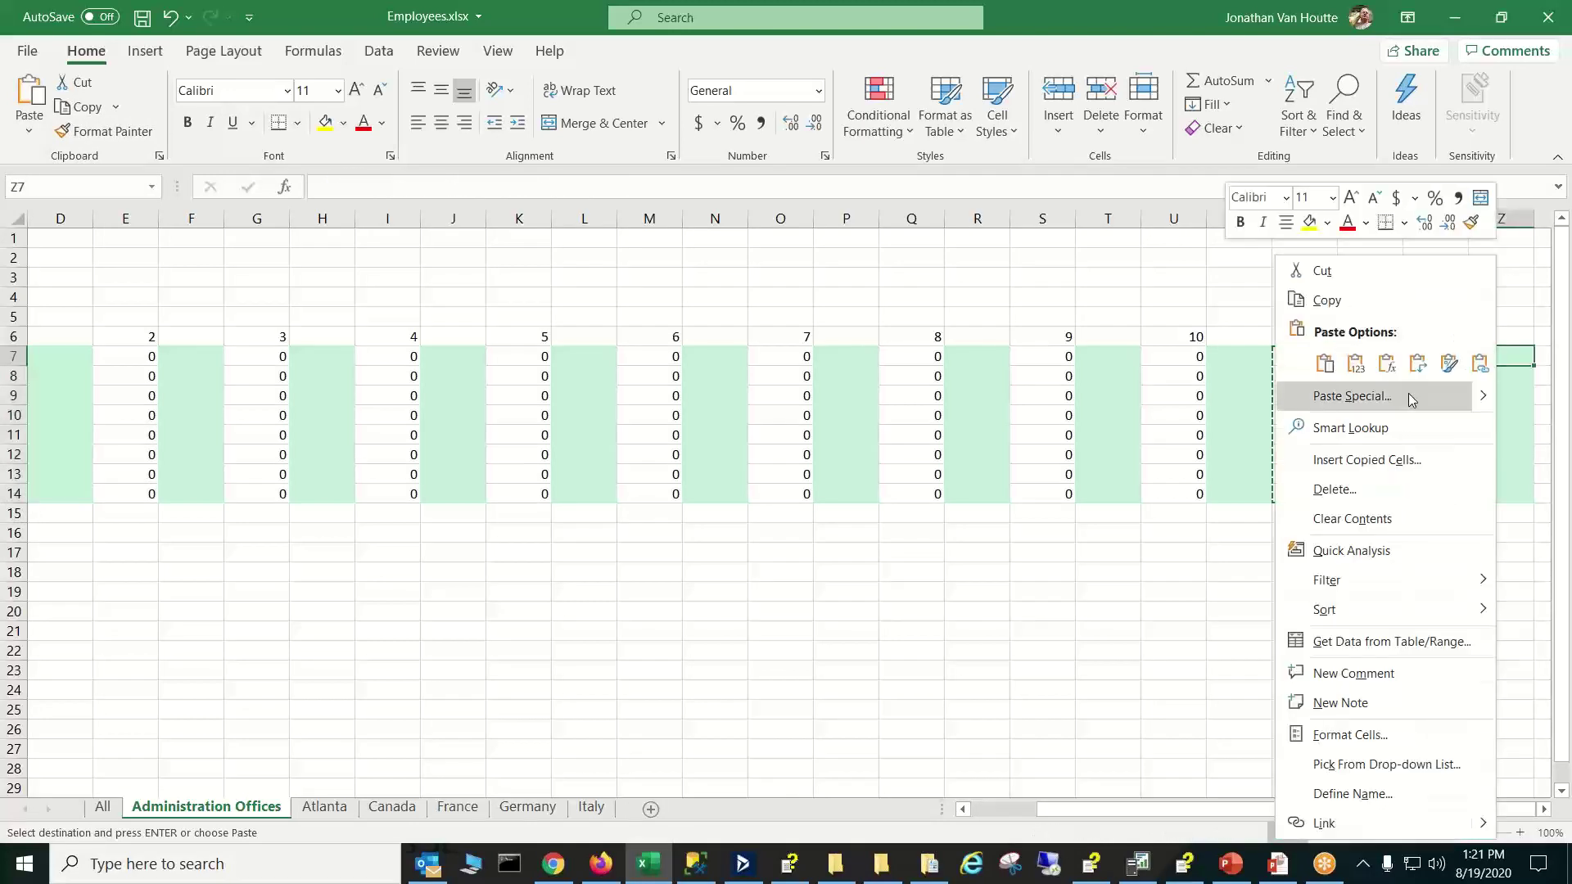
pyautogui.moveTo(1487, 401)
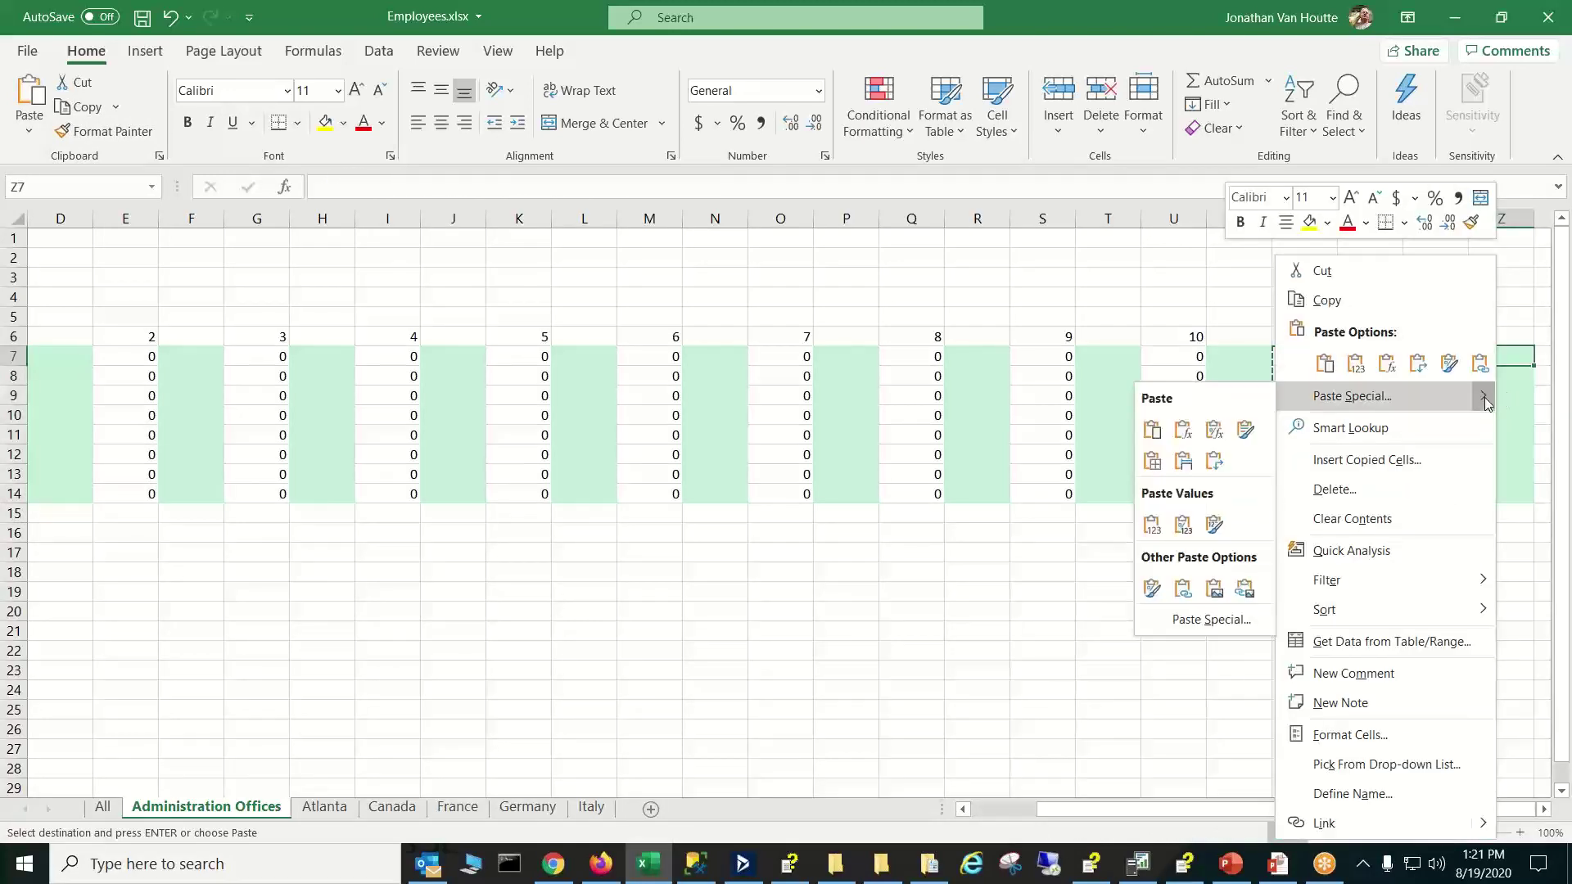
pyautogui.click(1156, 521)
pyautogui.click(1214, 553)
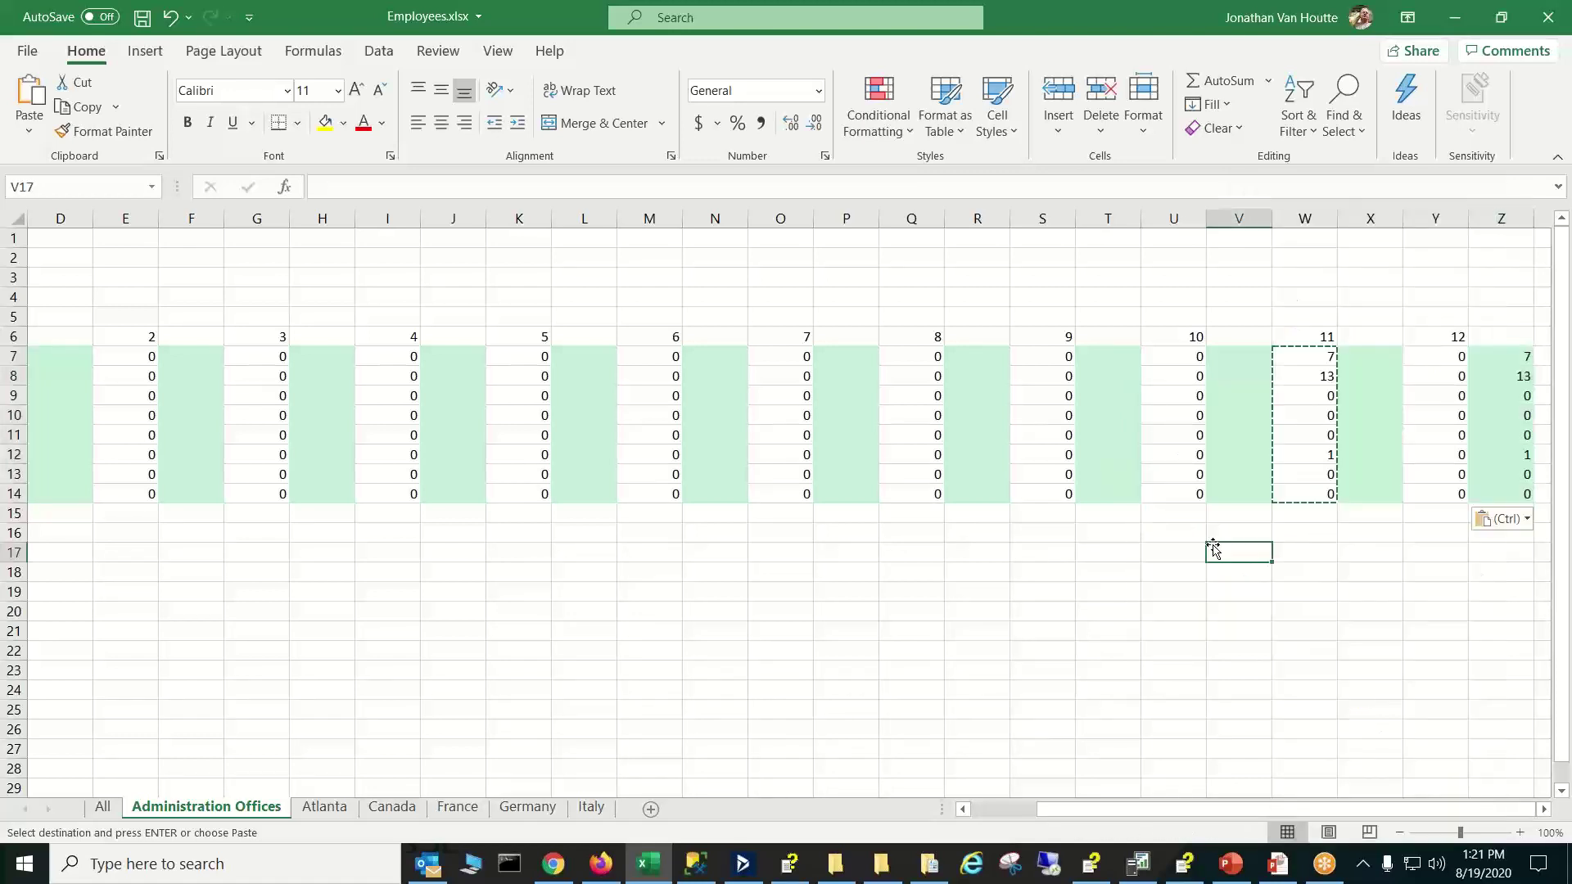
pyautogui.press('Escape')
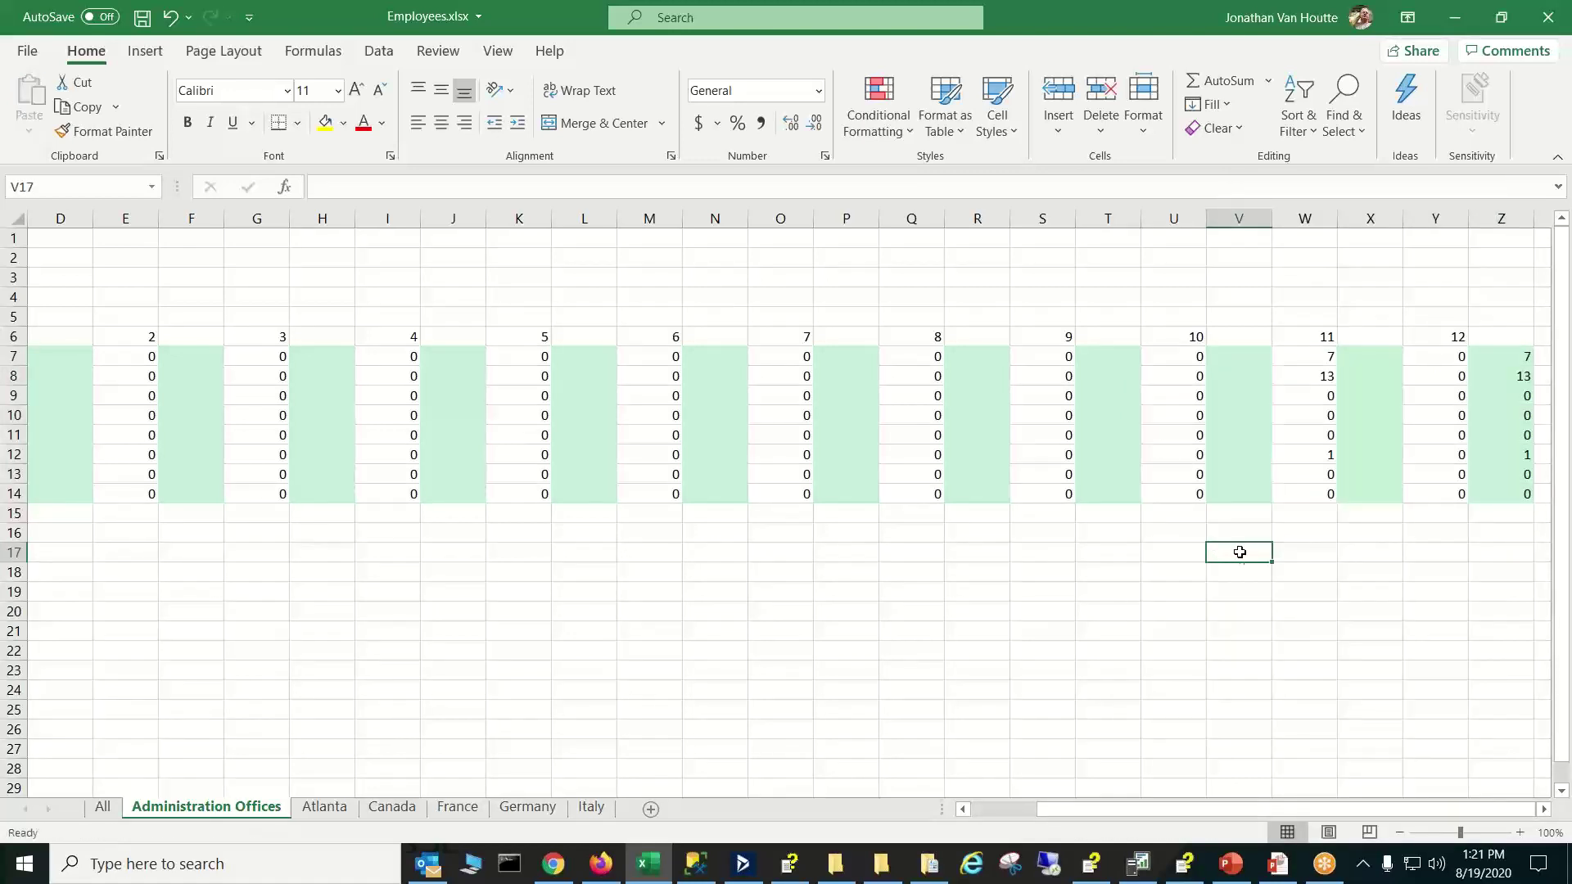
# Select Z7 and try to open Budget Upload, then reset XLstatements and open Budget Upload again
pyautogui.click(1500, 352)
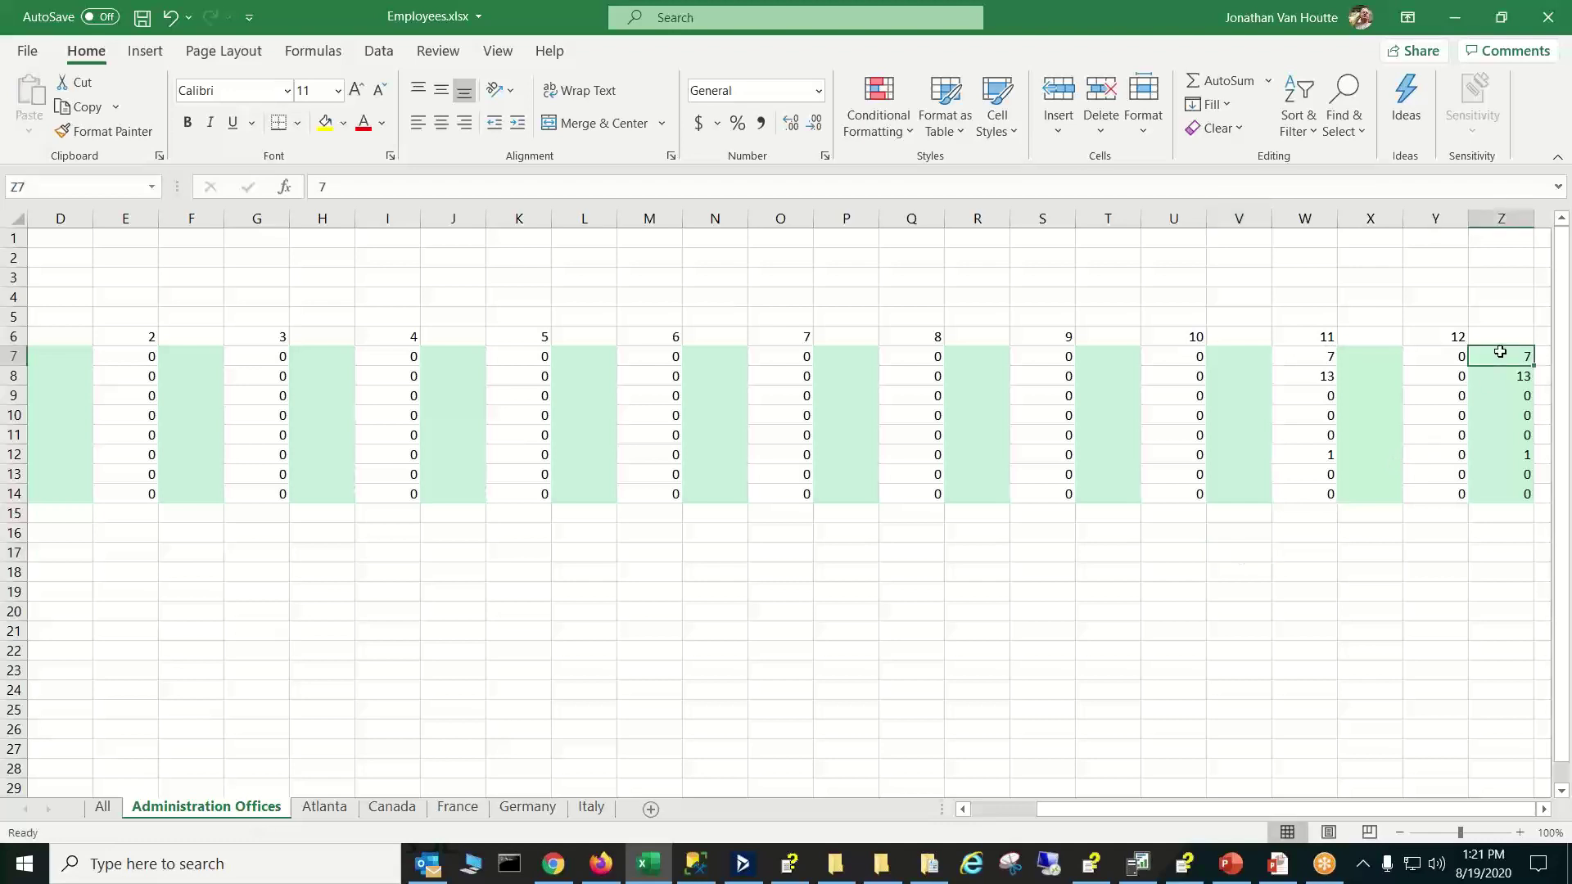
pyautogui.rightClick(1500, 354)
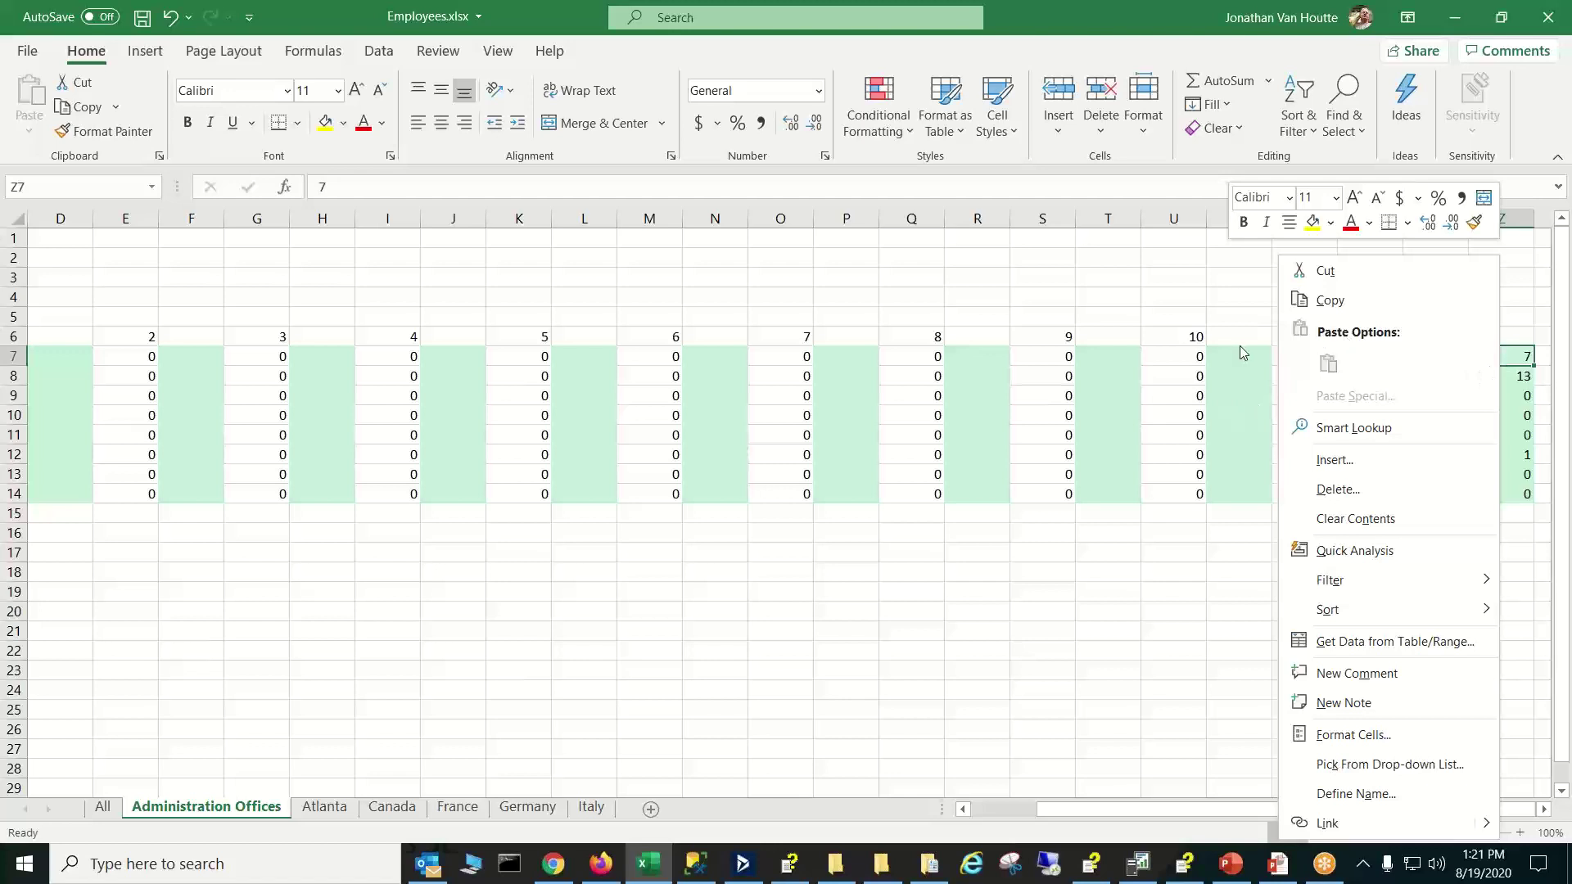
pyautogui.press('Escape')
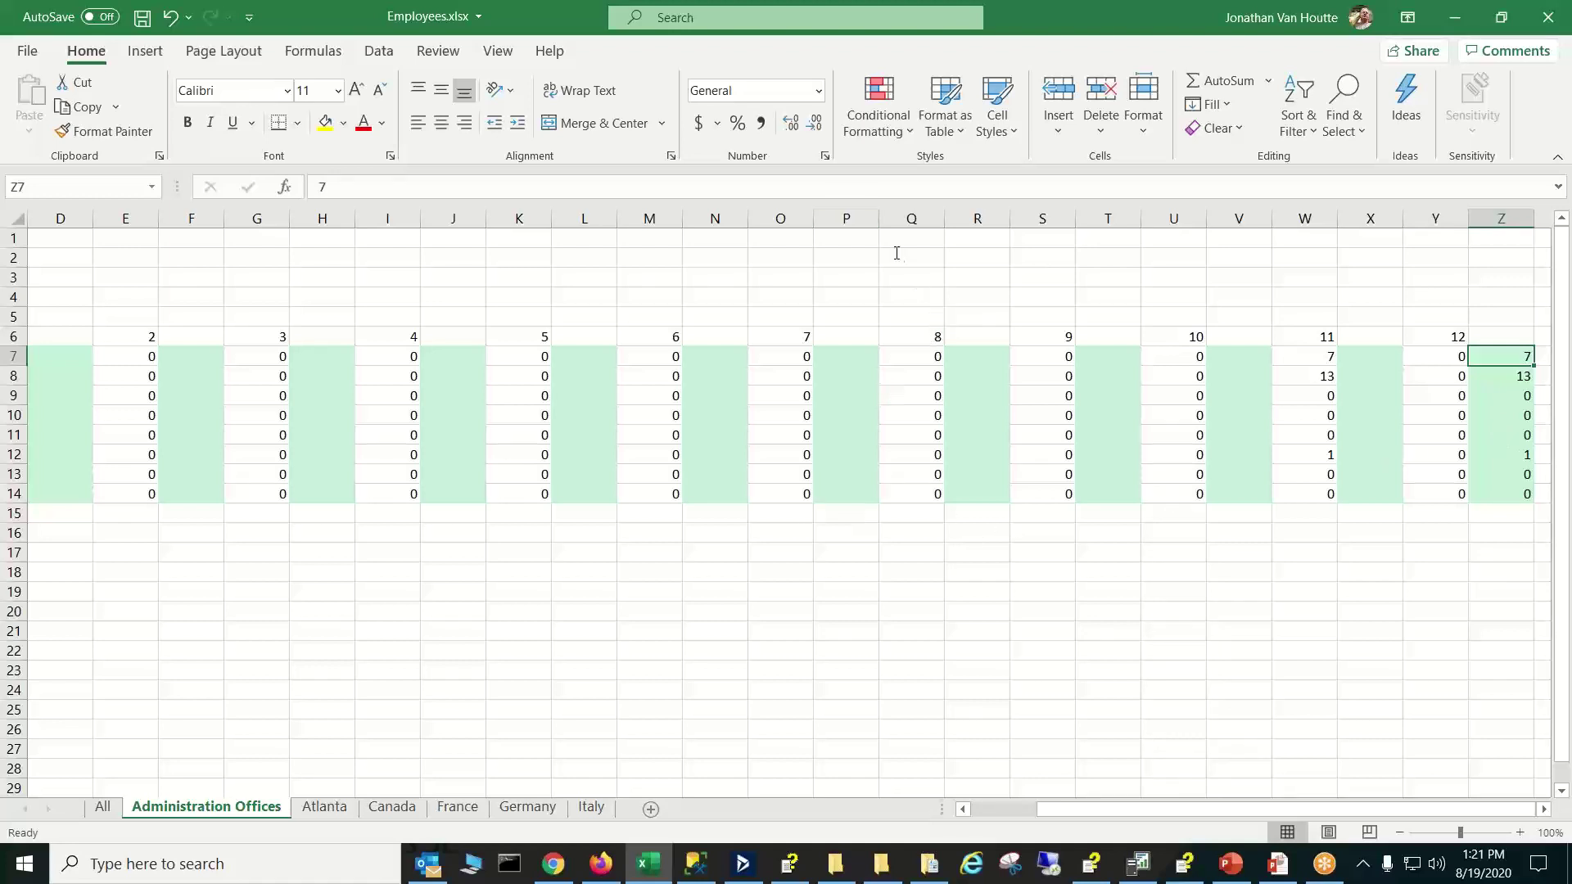
pyautogui.click(464, 53)
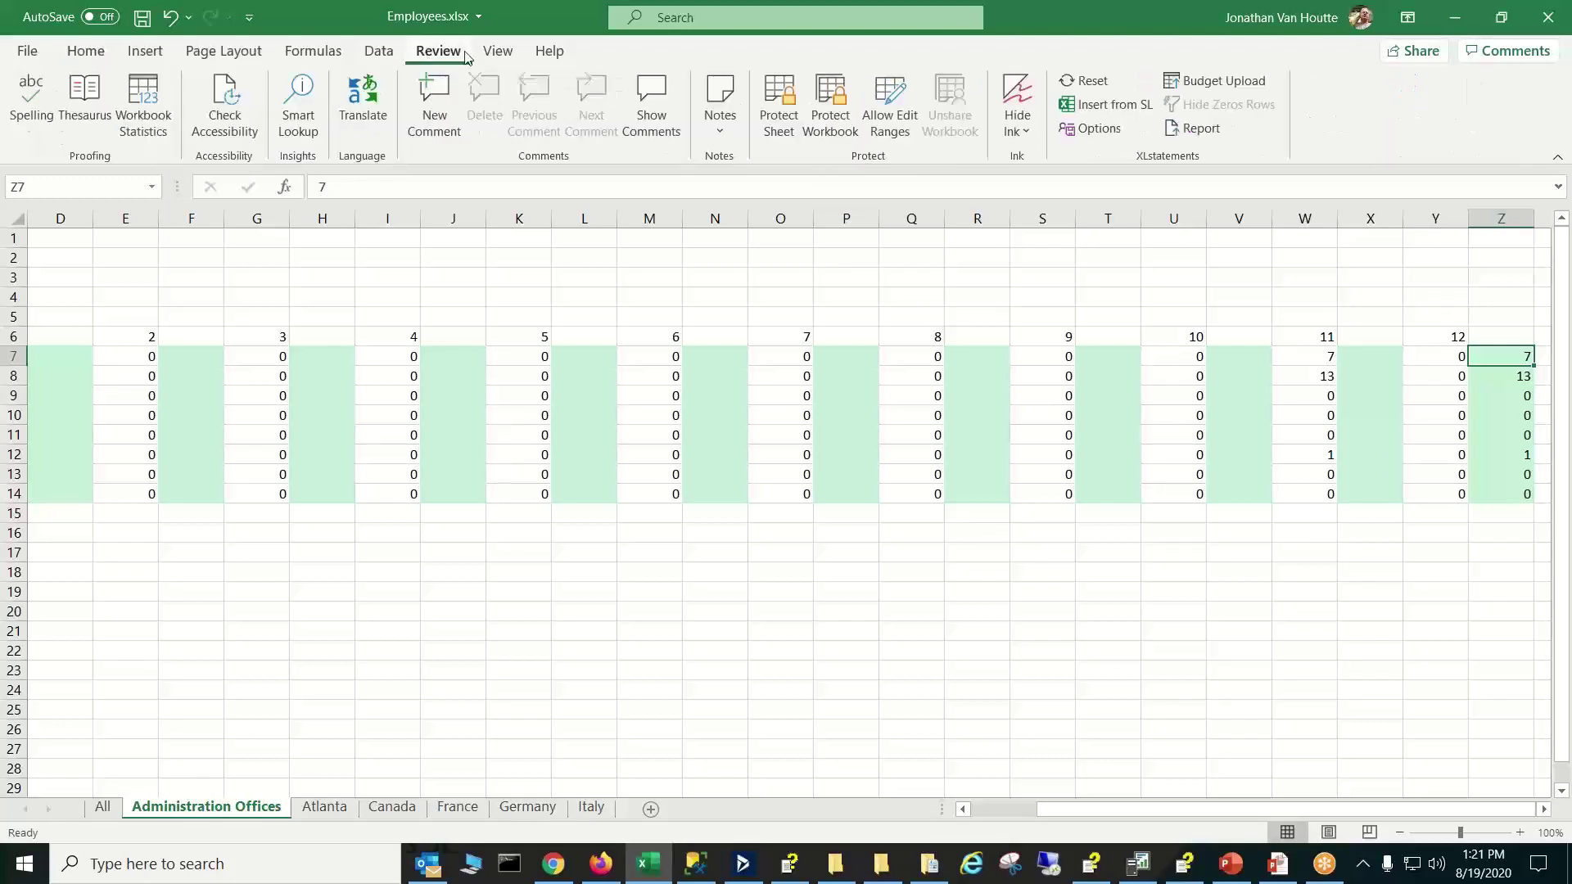
pyautogui.click(1179, 82)
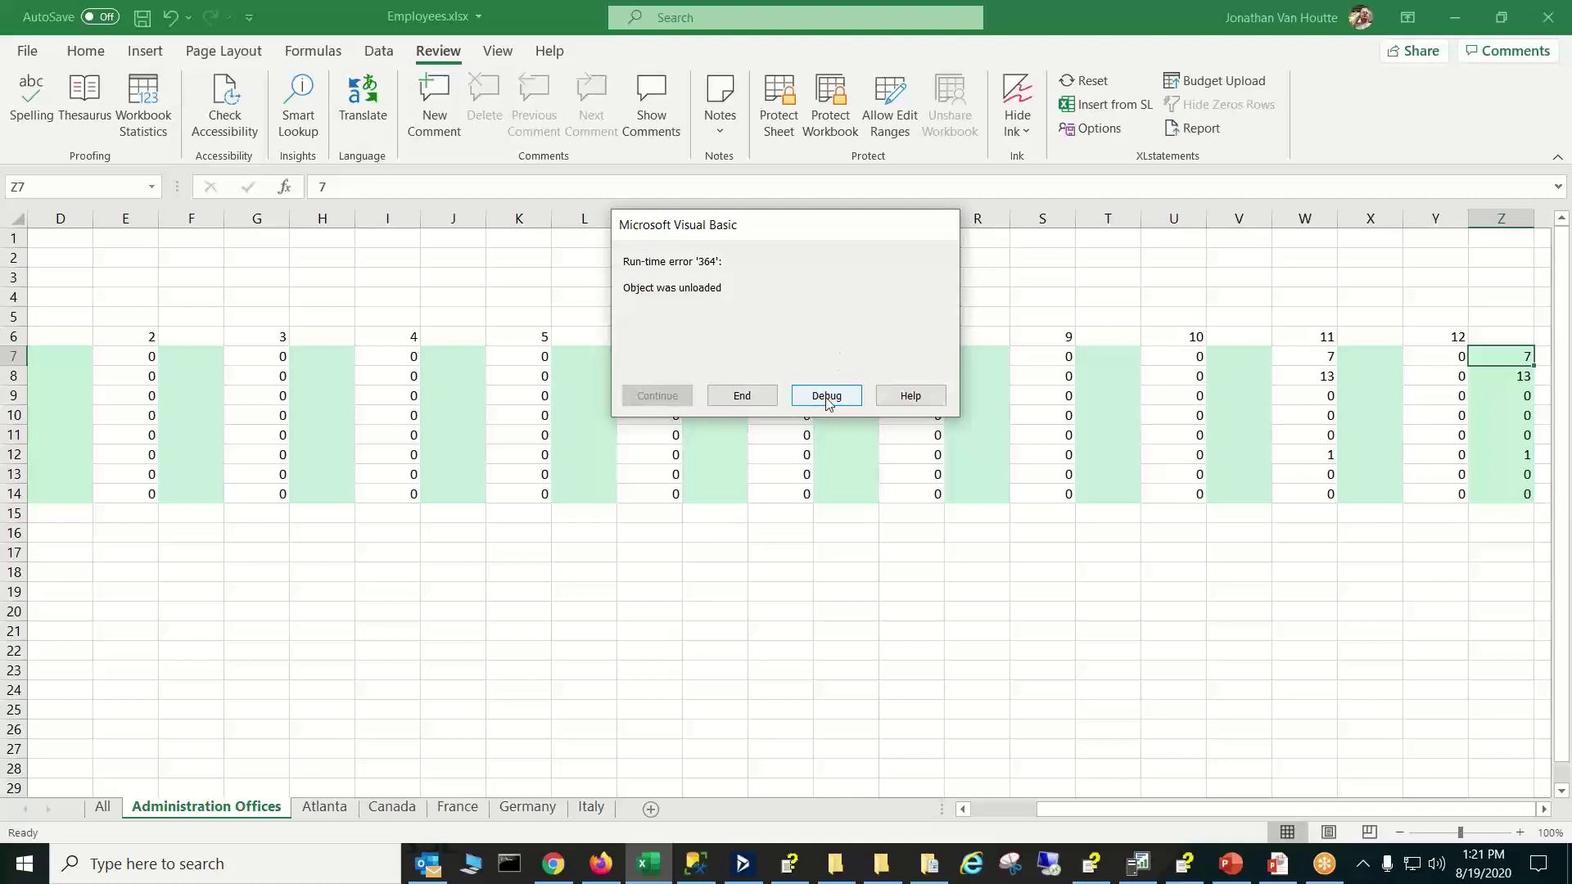
pyautogui.click(758, 396)
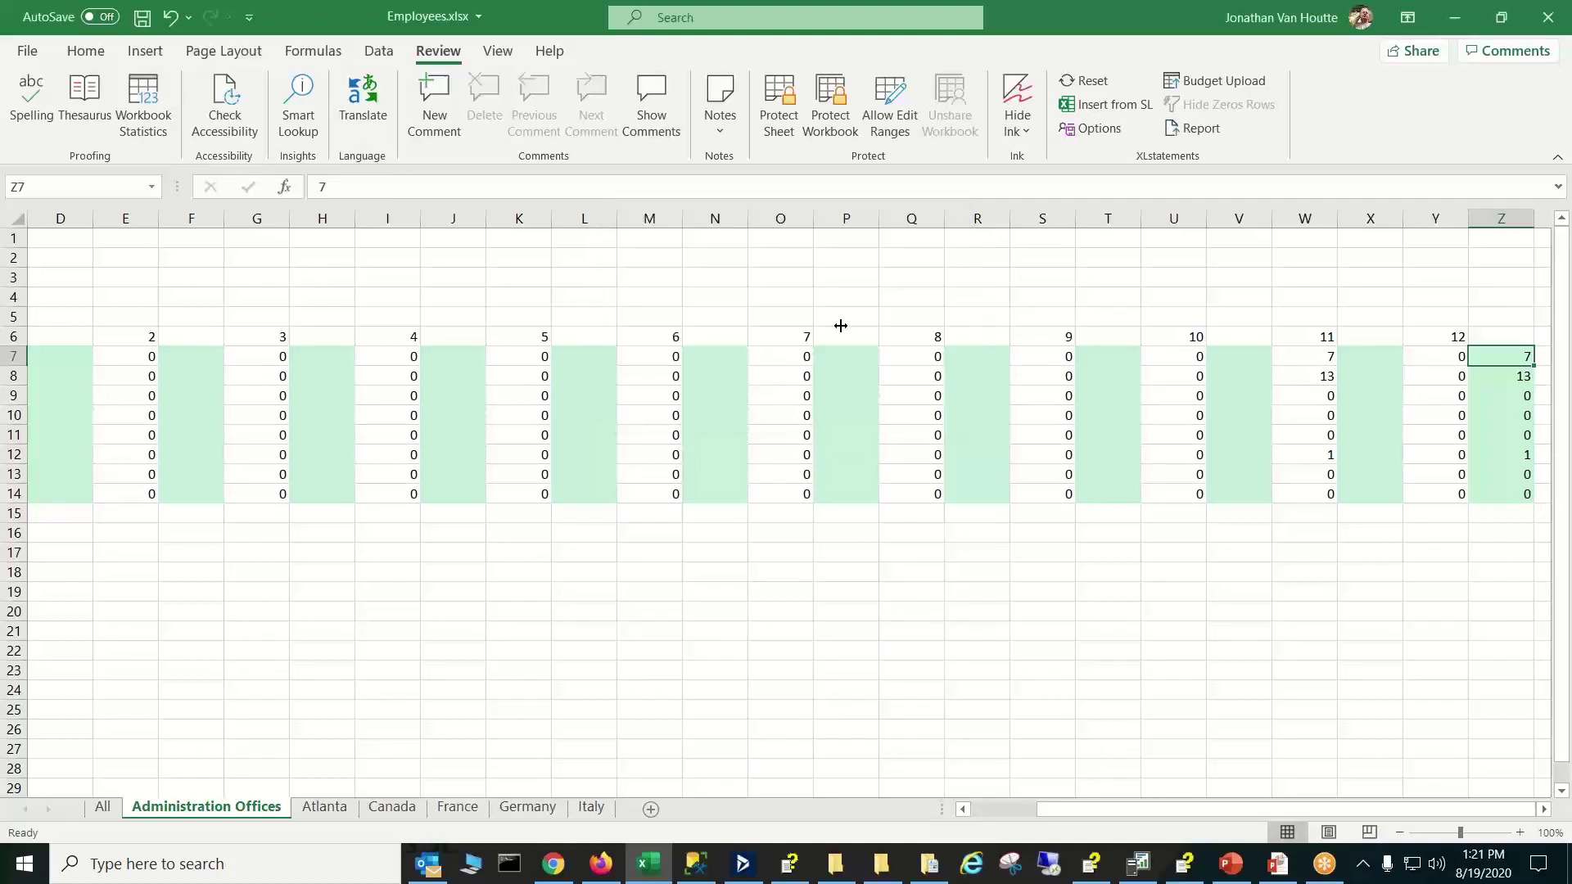
pyautogui.click(1090, 81)
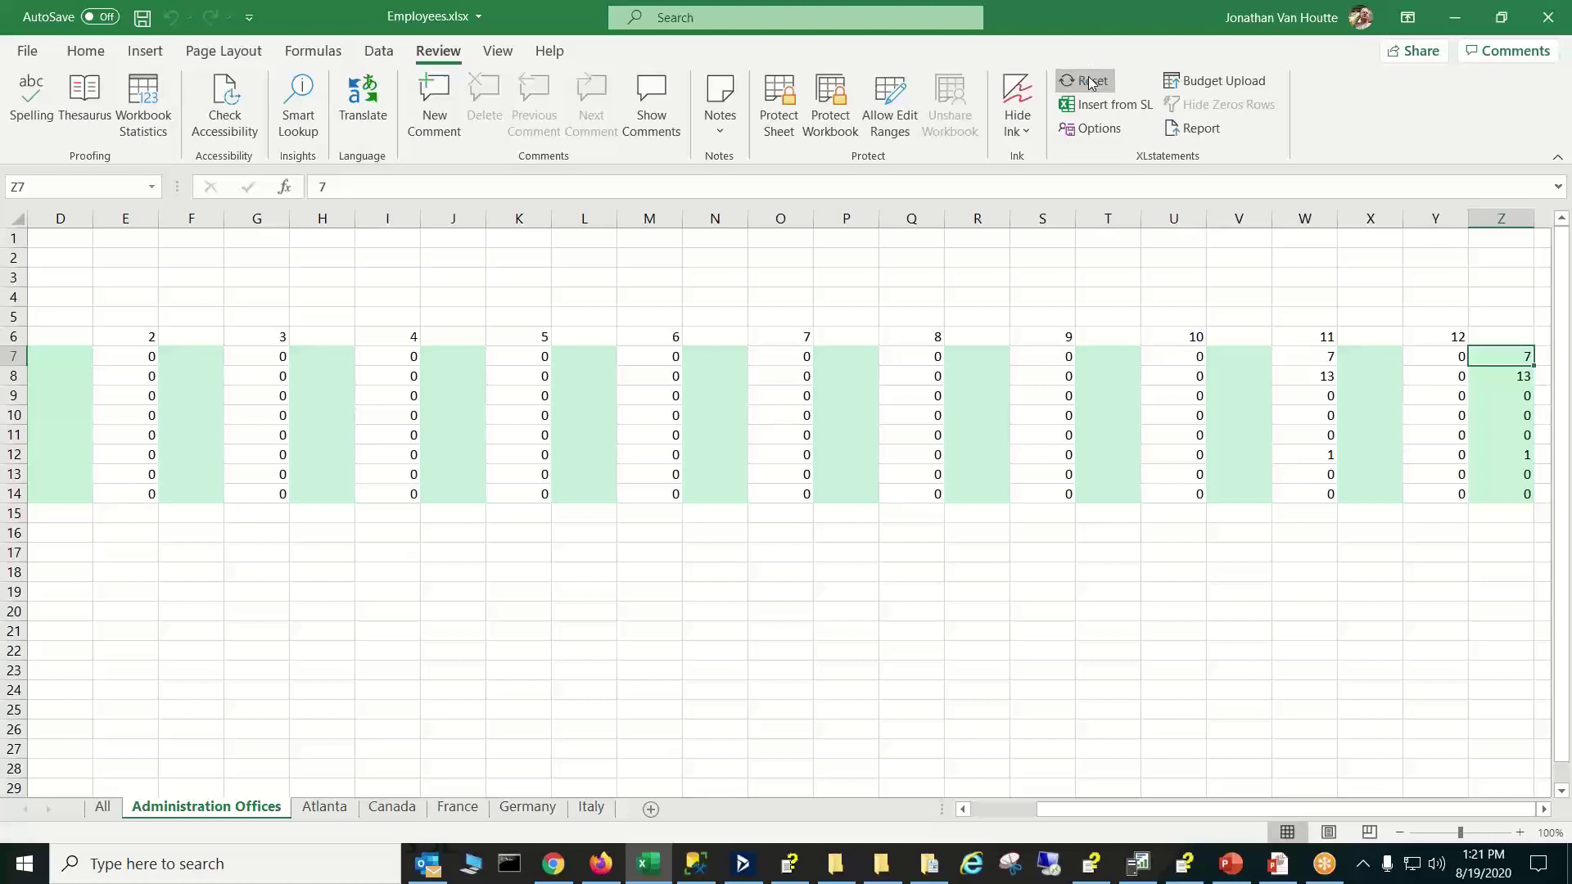
pyautogui.click(1167, 84)
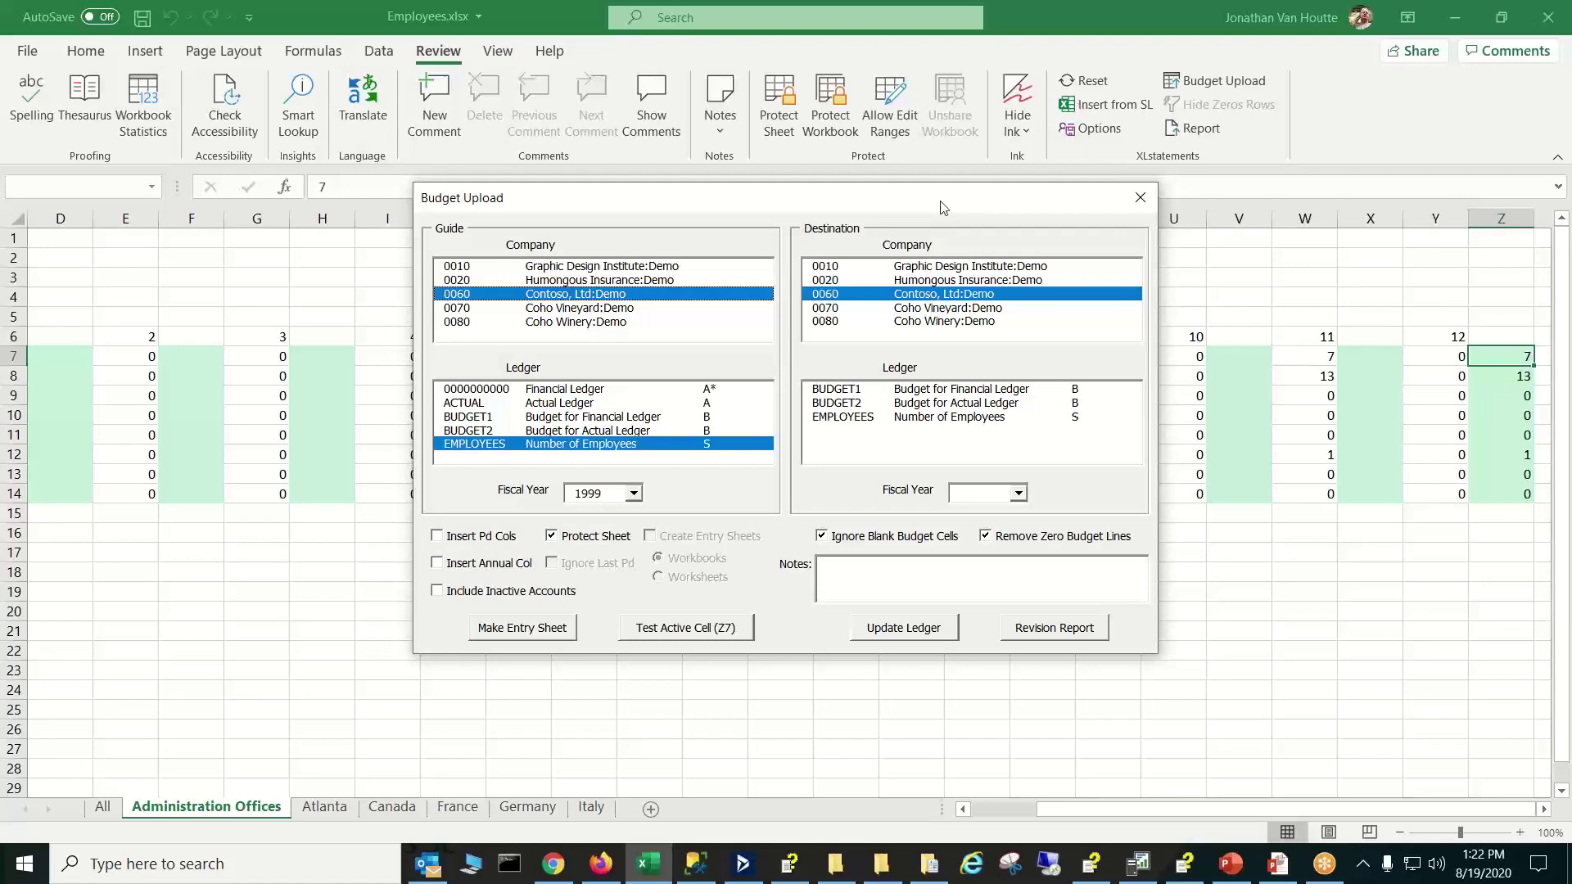
# Upload the Administration Offices sheet to Contoso's EMPLOYEES destination ledger for fiscal year 1999
pyautogui.moveTo(941, 207)
pyautogui.mouseDown()
pyautogui.moveTo(1134, 218)
pyautogui.moveTo(966, 260)
pyautogui.moveTo(1061, 228)
pyautogui.moveTo(967, 218)
pyautogui.mouseUp()
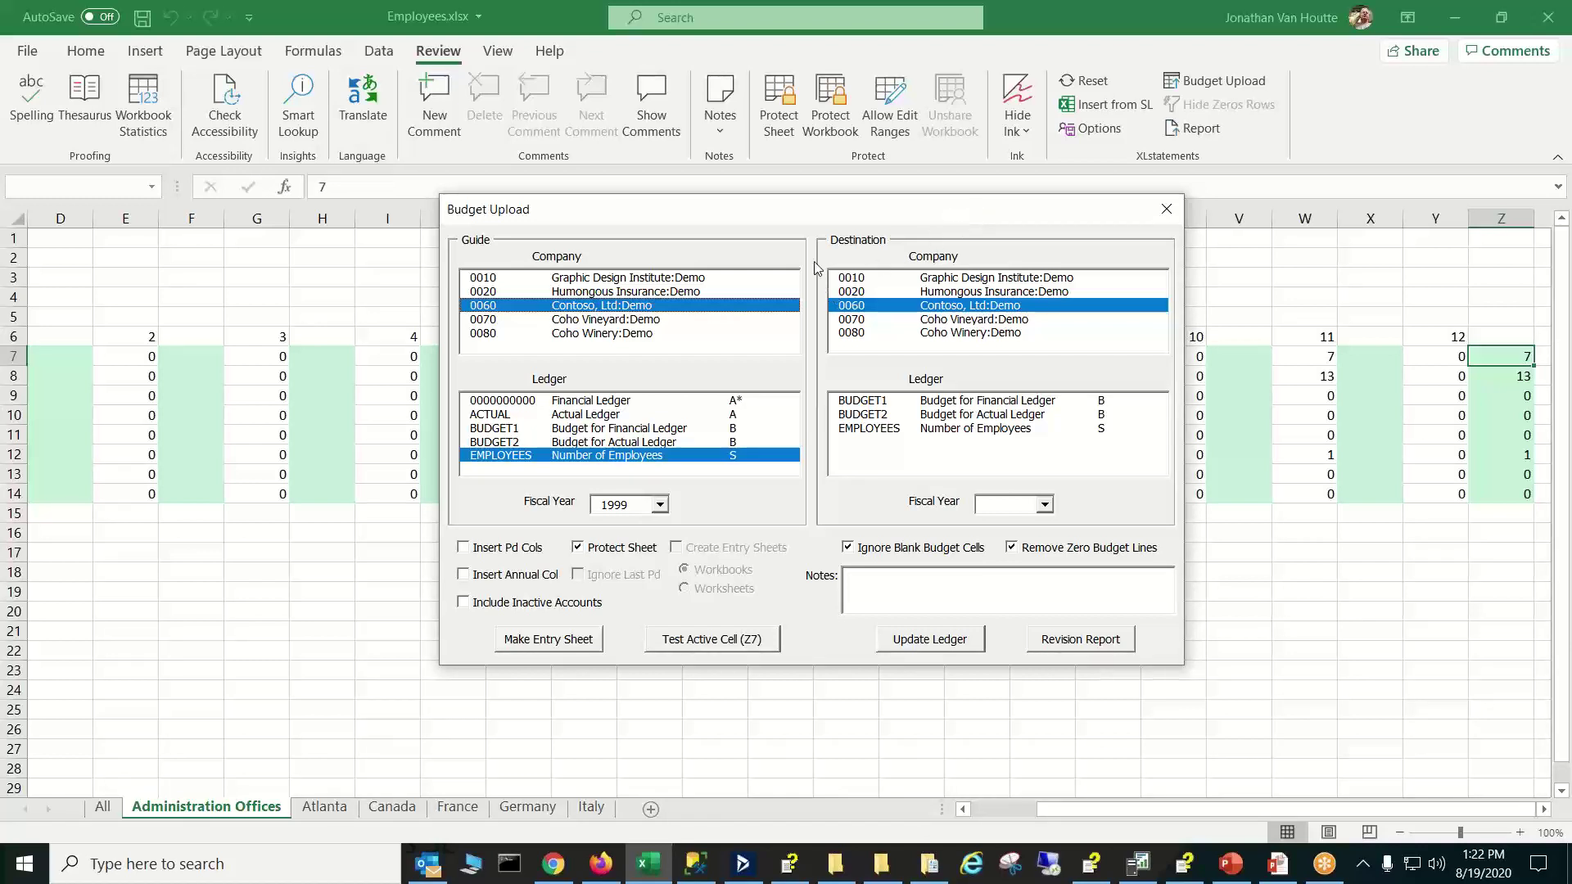
pyautogui.moveTo(823, 221); pyautogui.dragTo(836, 201)
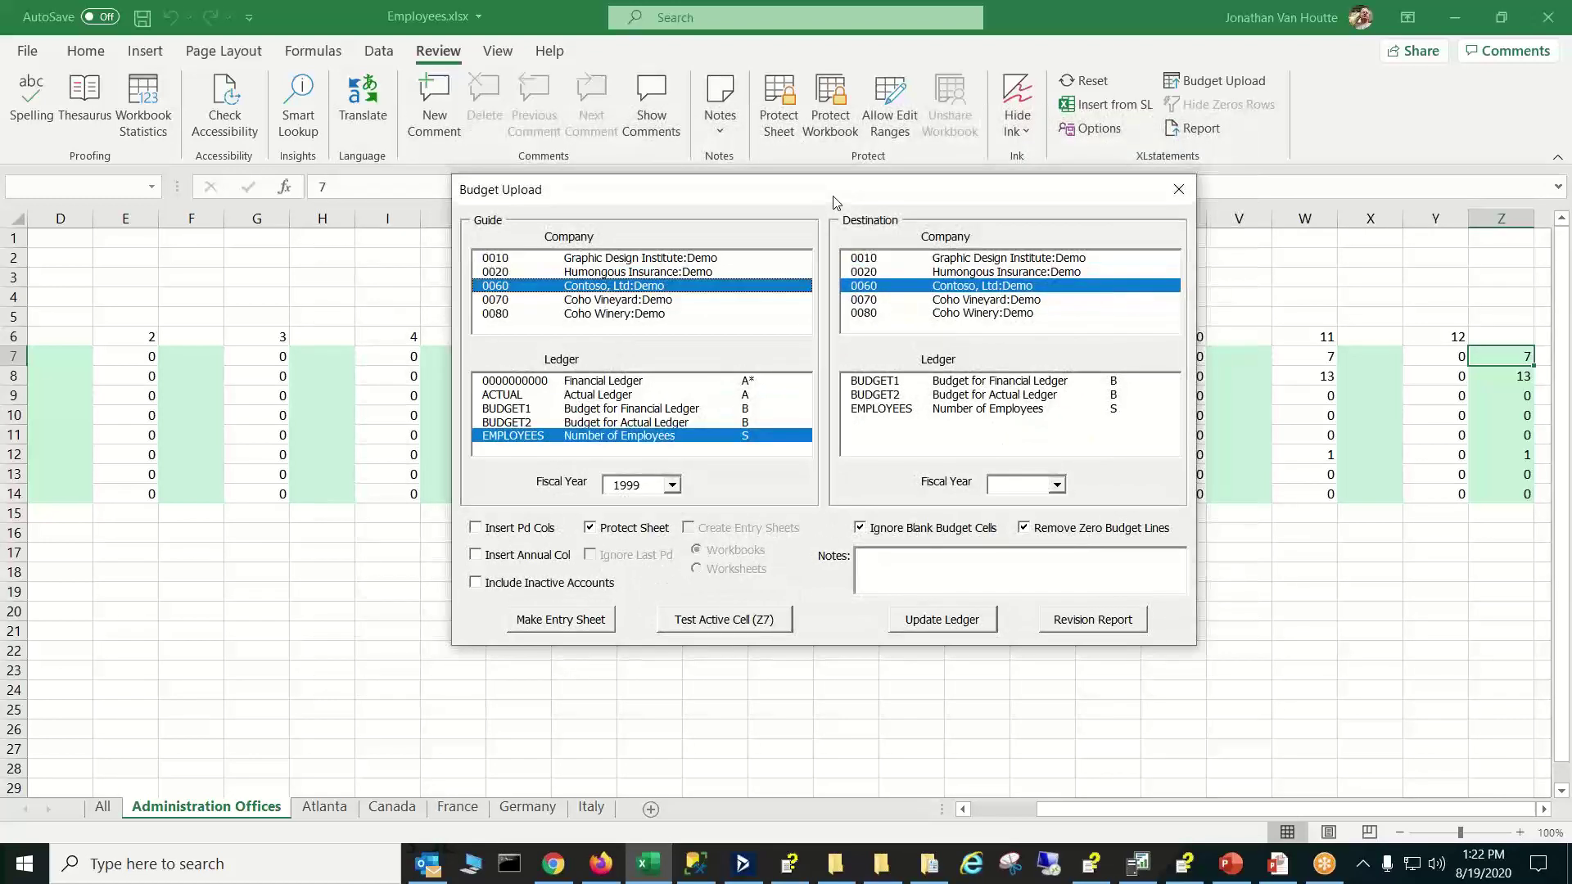
pyautogui.click(914, 408)
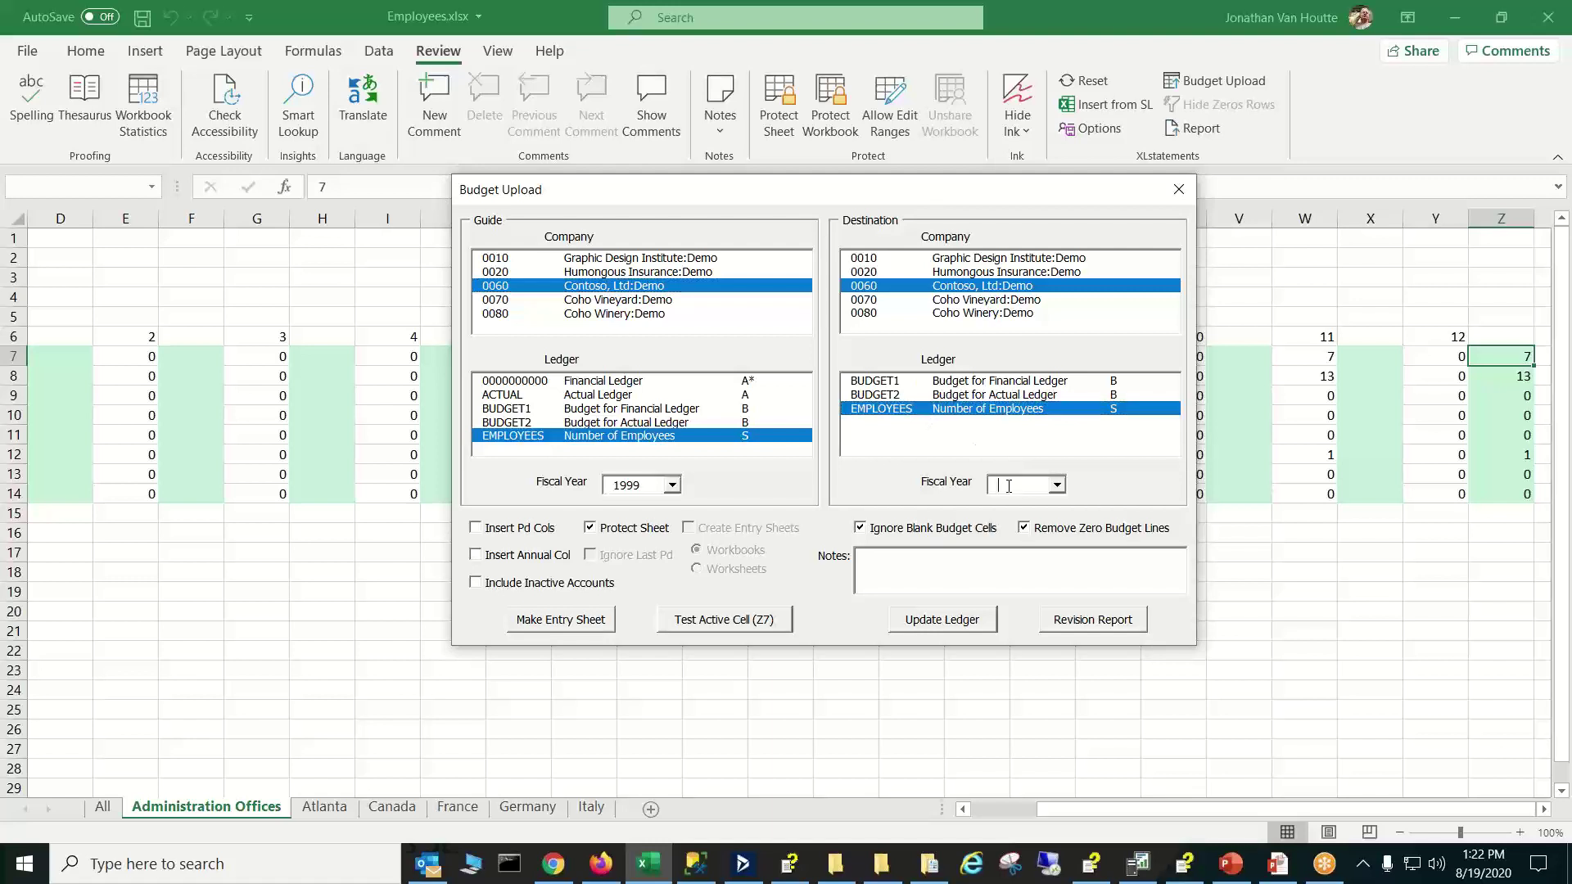
pyautogui.write('1999')
pyautogui.click(950, 620)
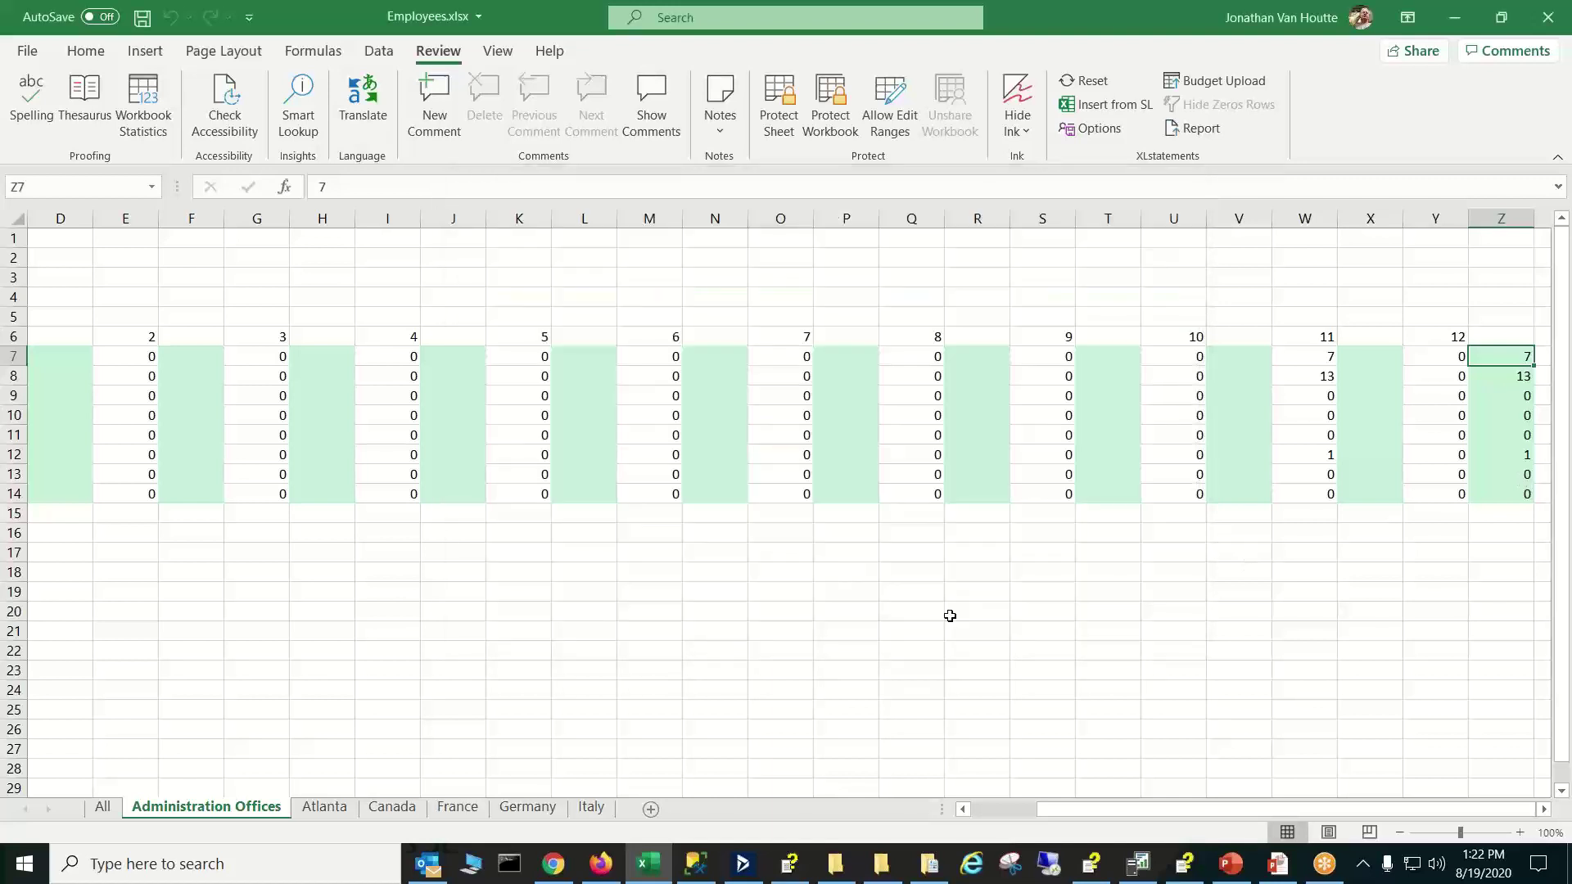
pyautogui.click(949, 616)
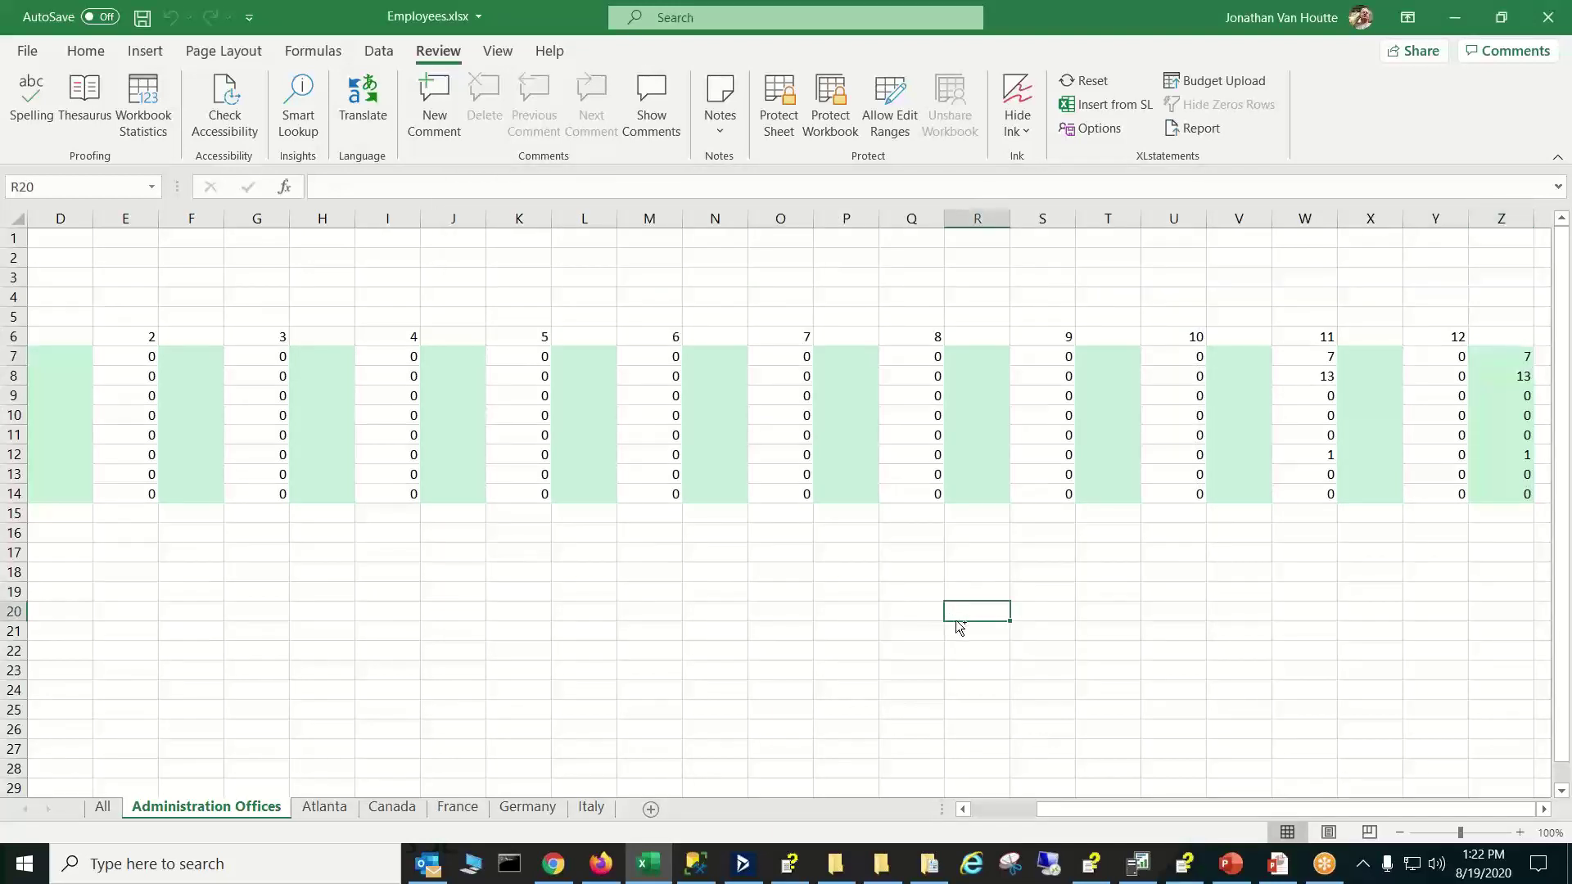
# Check the period 12 balances in Y7:Y12 on the Administration Offices sheet against the uploaded entries
pyautogui.click(1441, 360)
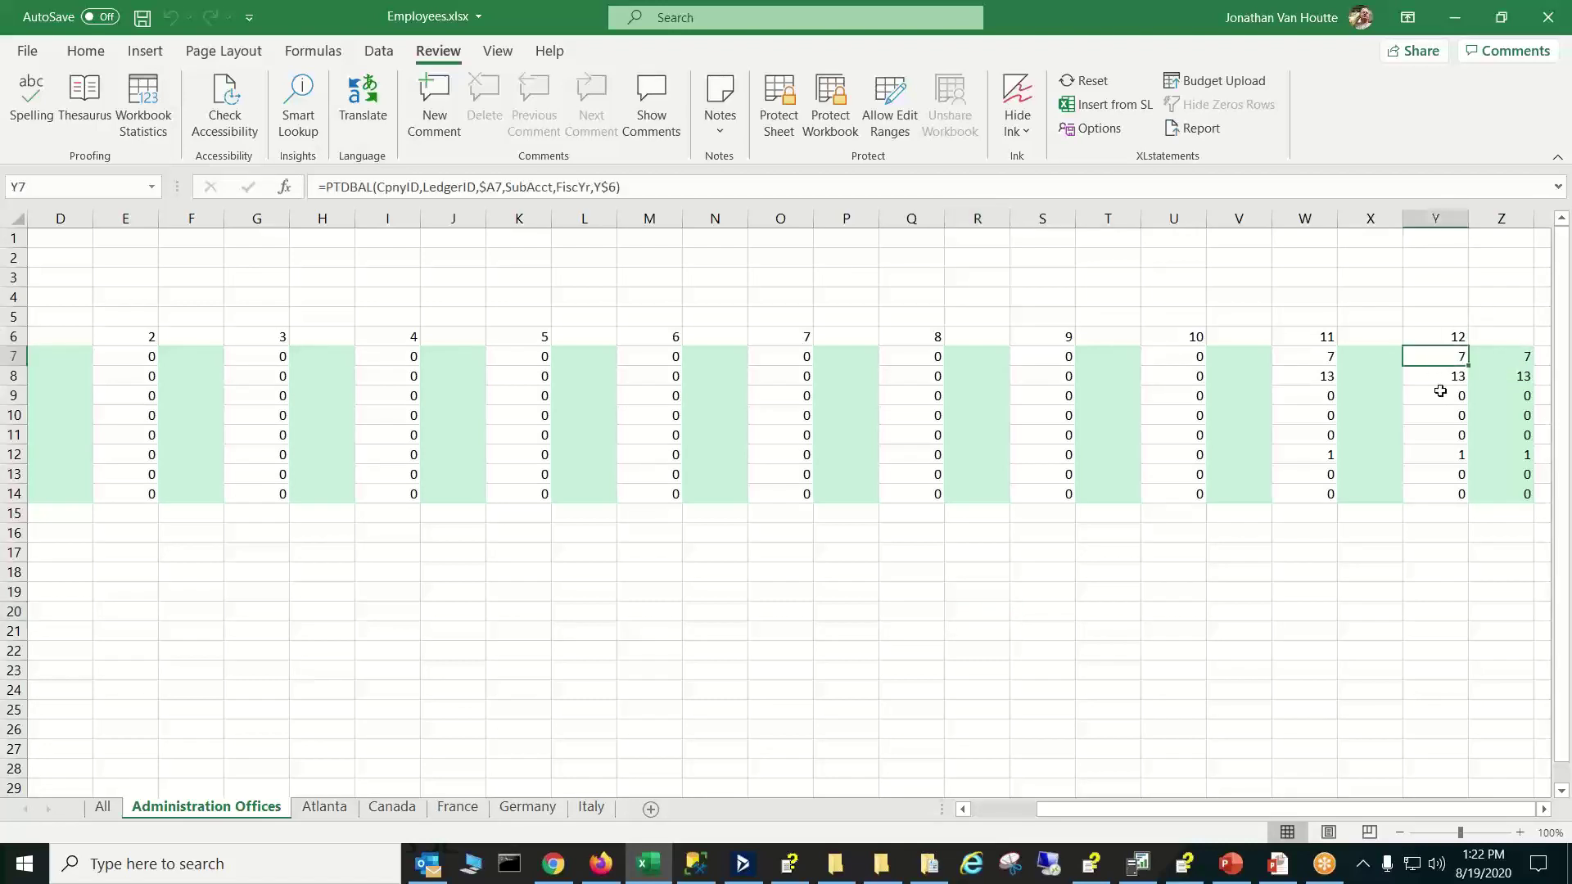
pyautogui.click(1455, 449)
pyautogui.click(1448, 364)
pyautogui.click(1452, 456)
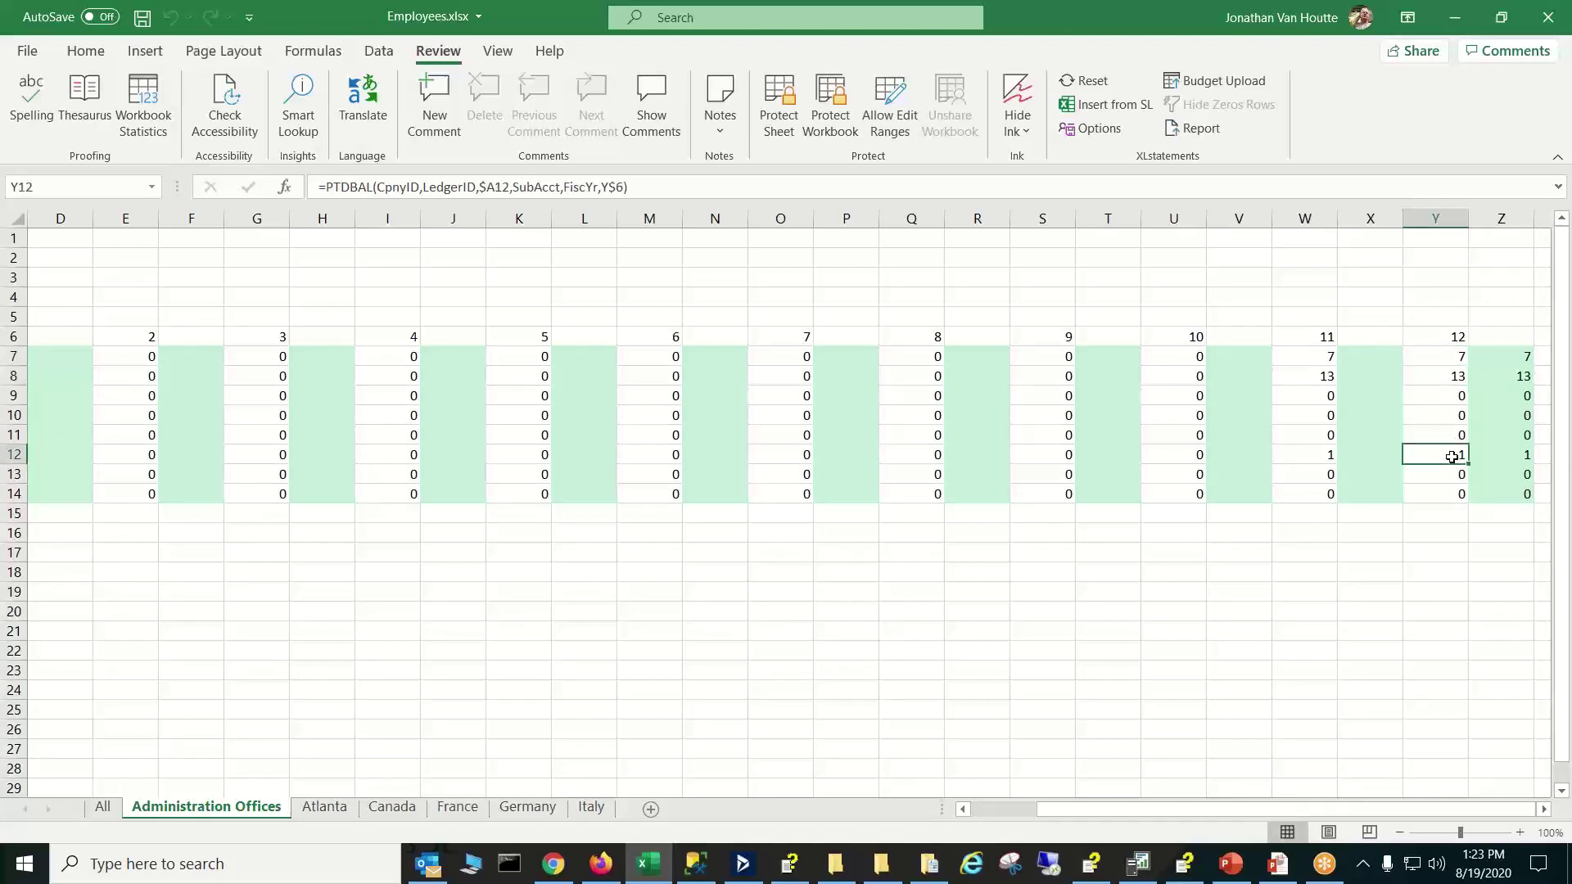
pyautogui.click(1454, 388)
pyautogui.click(1445, 449)
# Run Budget Upload's ledger update for the France sheet to the EMPLOYEES ledger for 1999
pyautogui.click(455, 807)
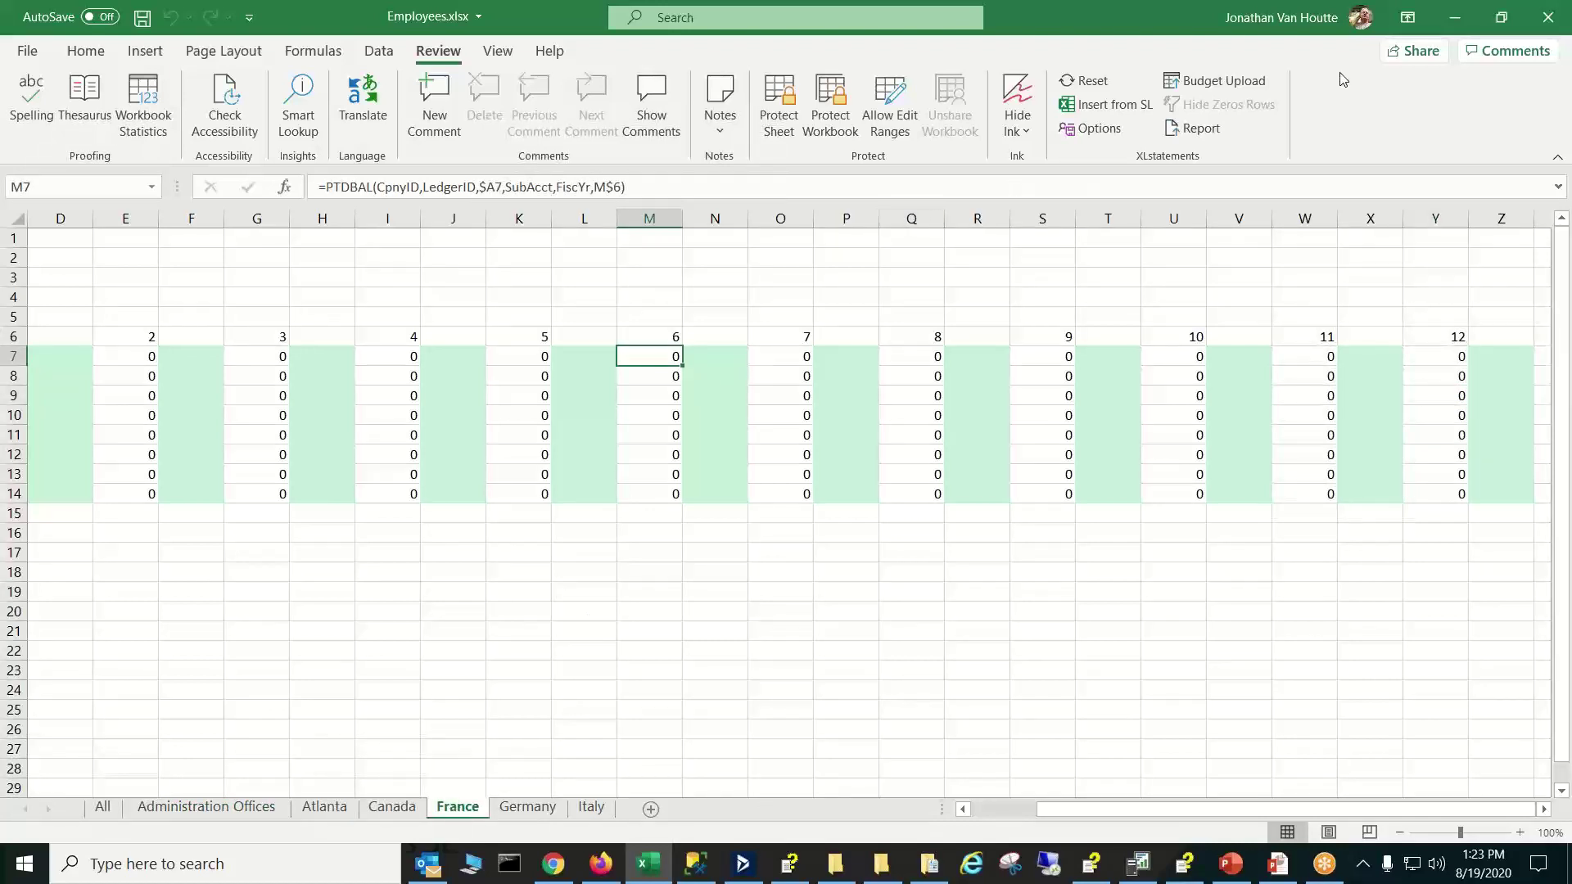
pyautogui.click(1212, 81)
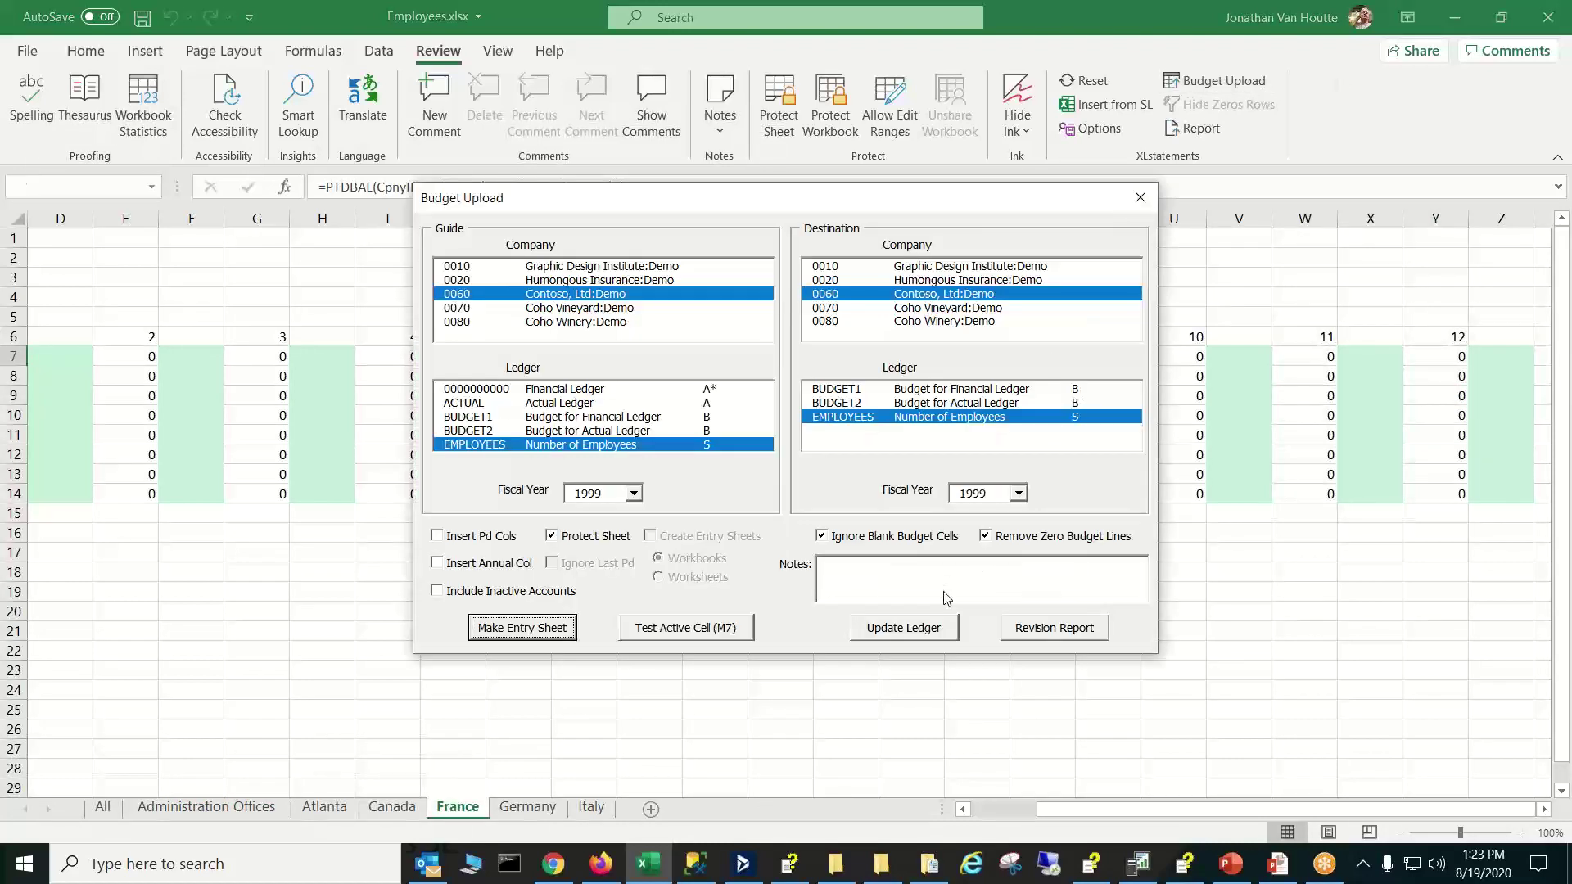
pyautogui.click(919, 627)
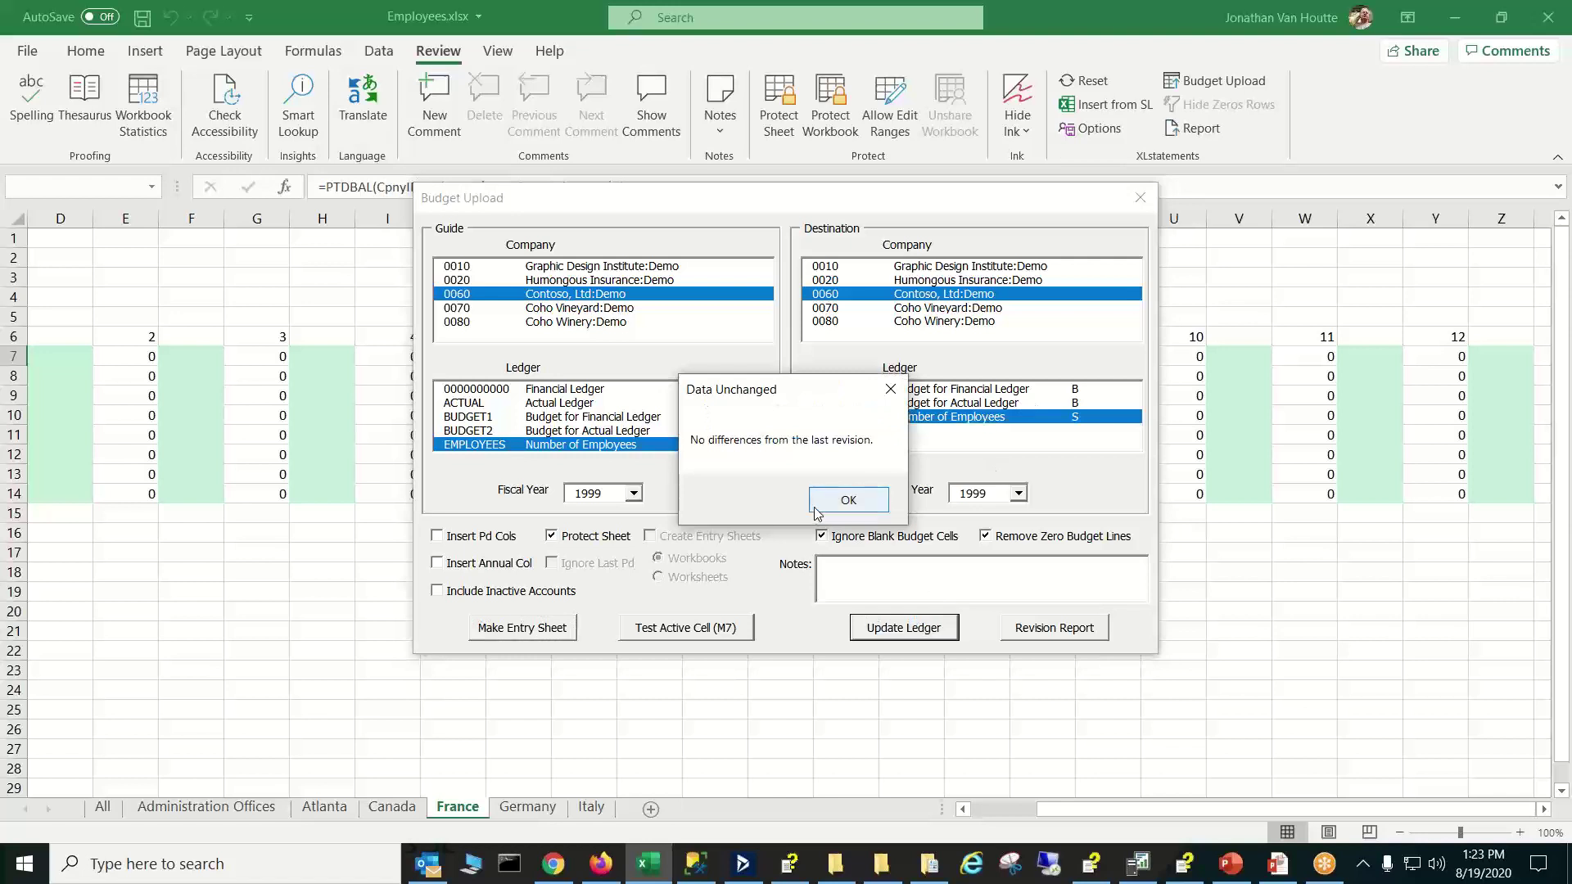
pyautogui.click(815, 508)
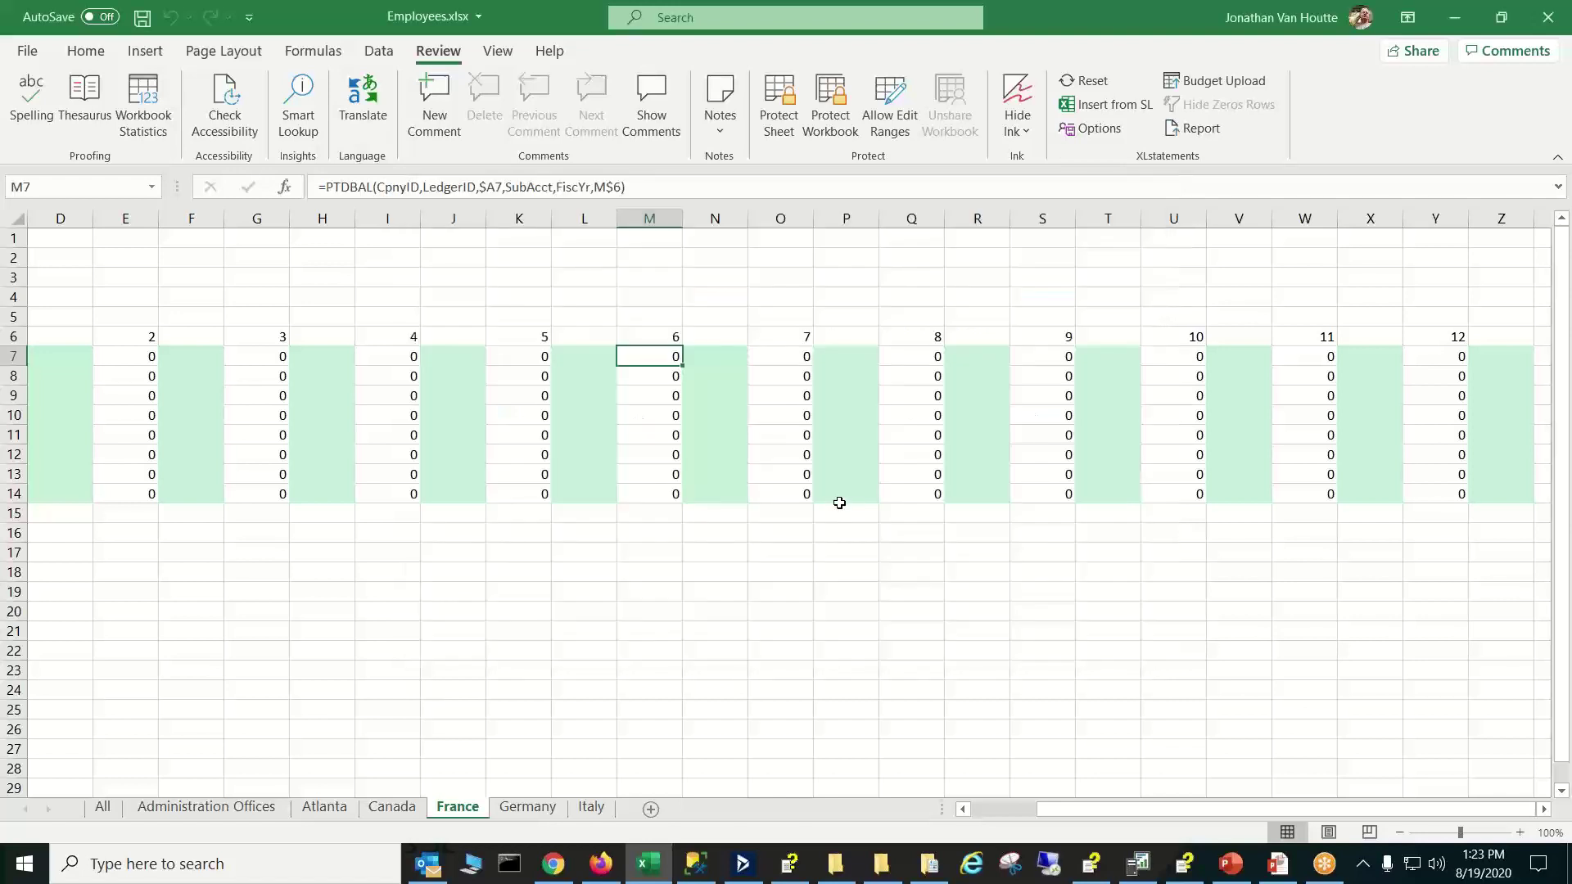
# Run the same EMPLOYEES ledger update for the Germany sheet
pyautogui.click(543, 813)
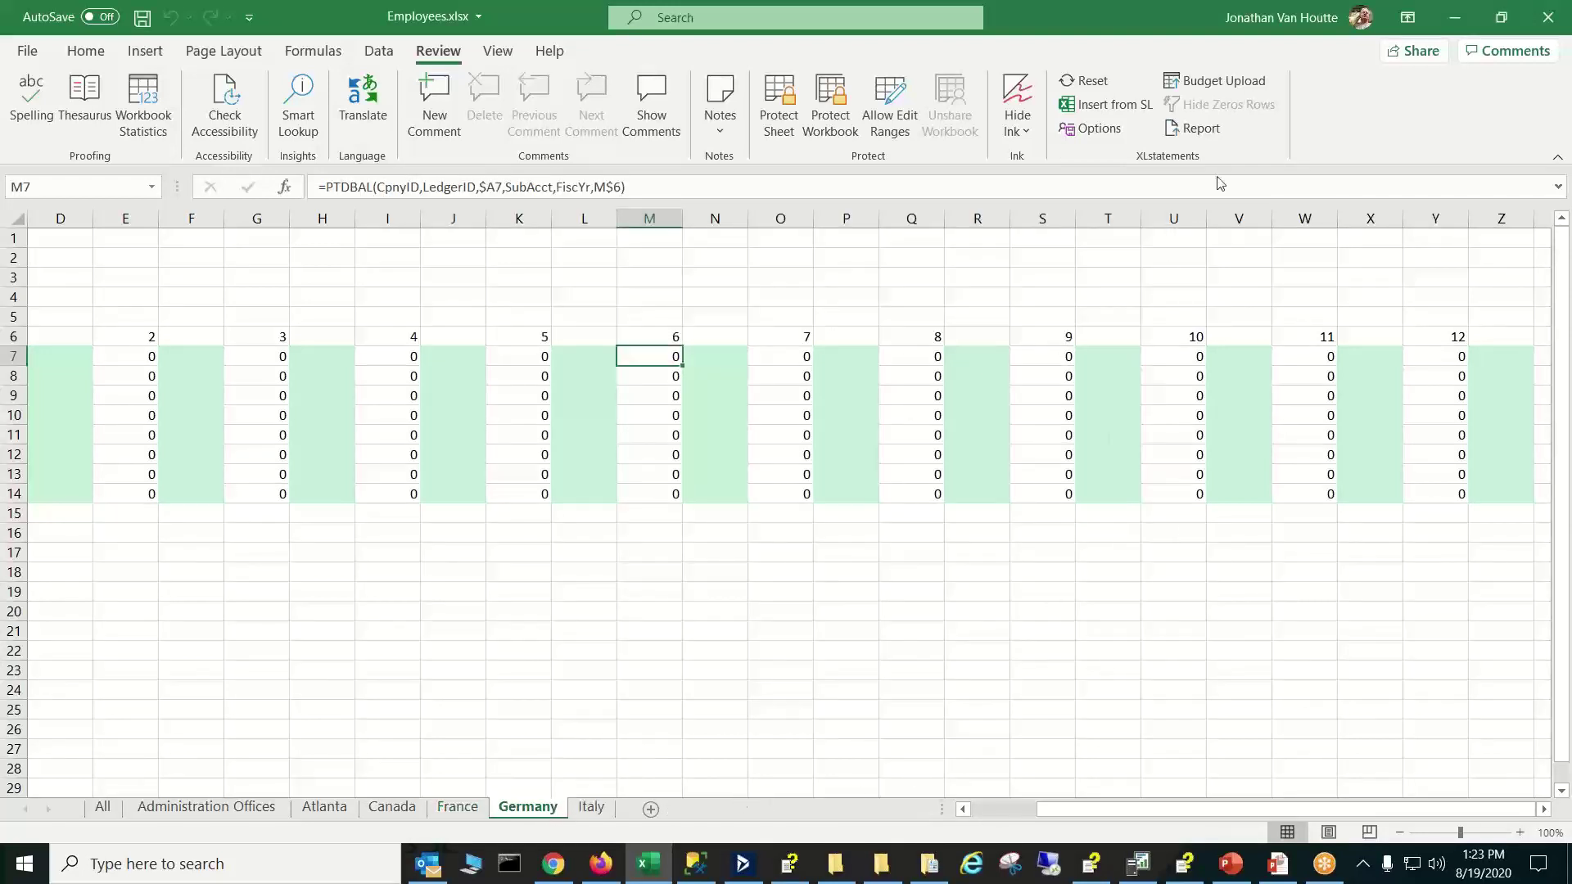
pyautogui.click(1217, 86)
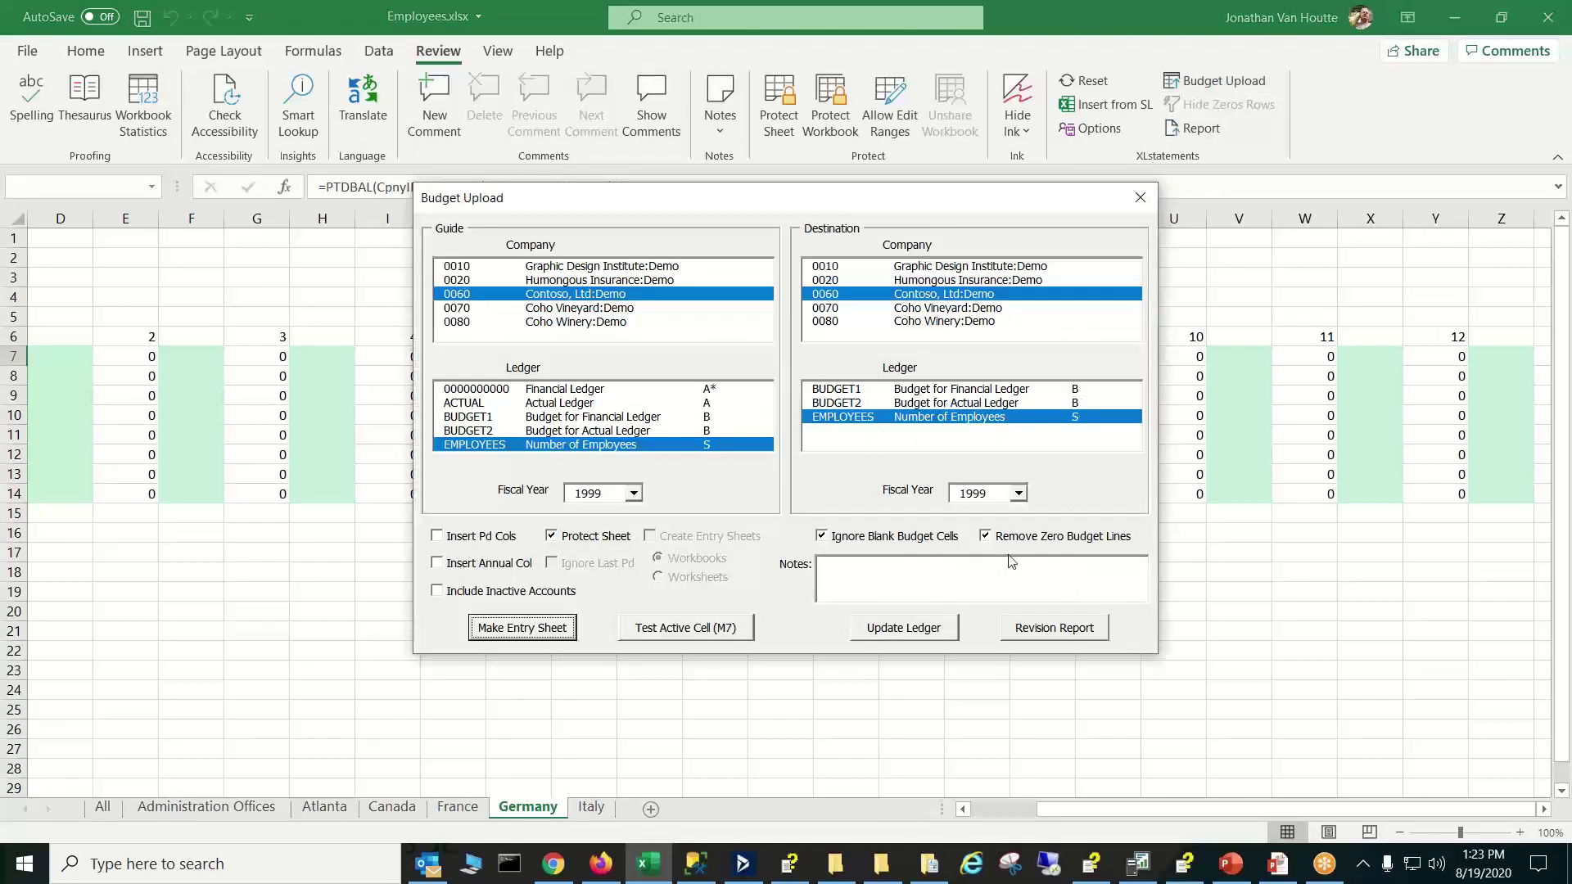
pyautogui.click(915, 634)
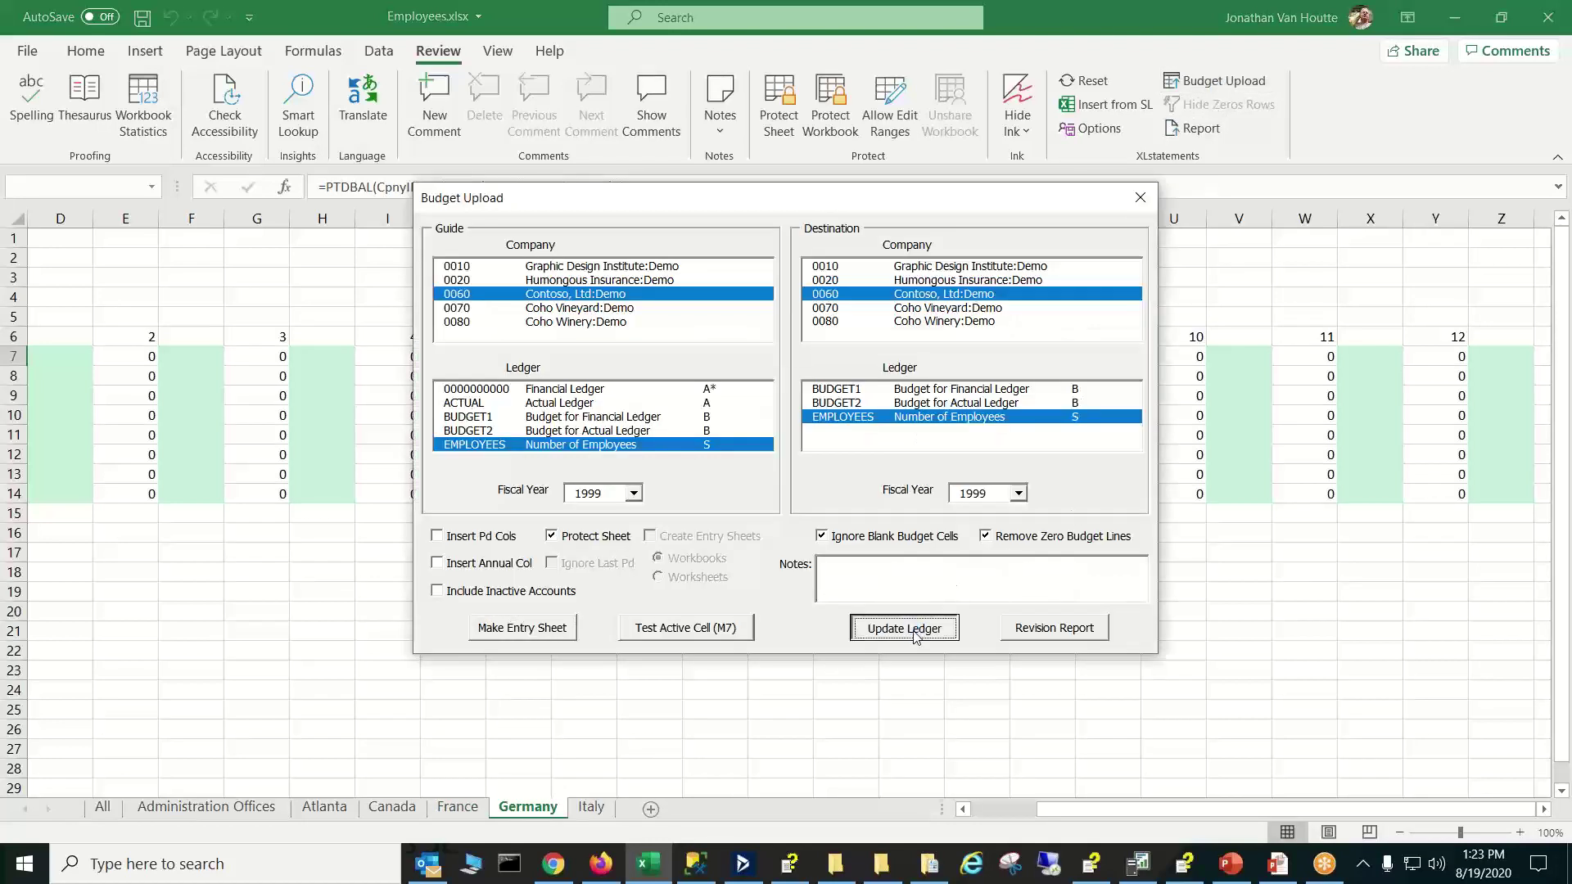
pyautogui.click(876, 496)
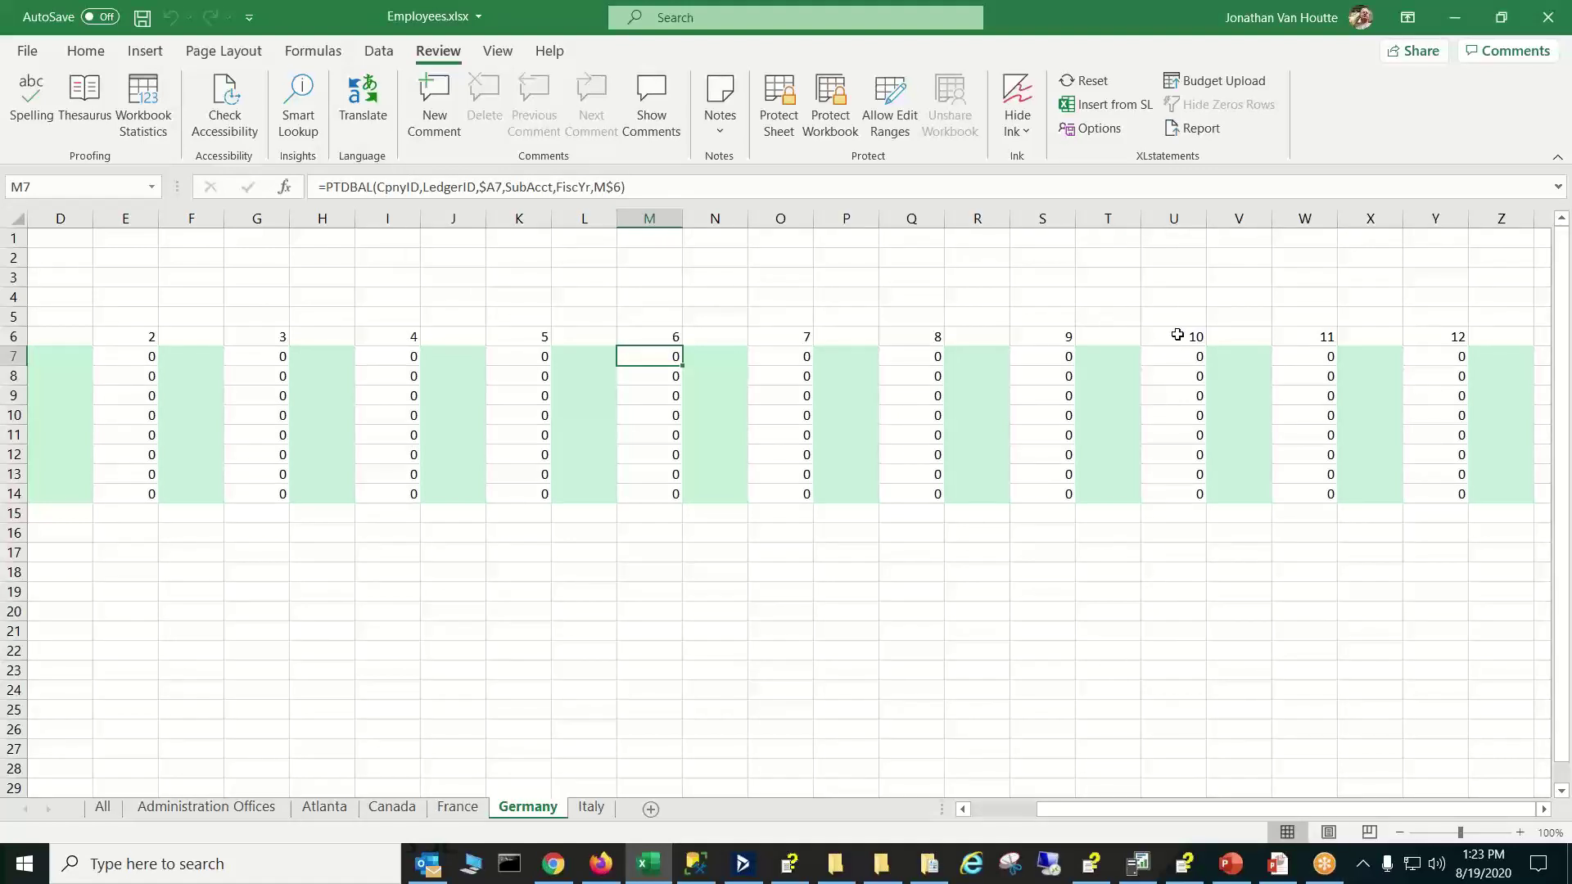
# Upload the Italy sheet's entries to the EMPLOYEES ledger and check its period 12 balances in Y7:Y9
pyautogui.click(591, 807)
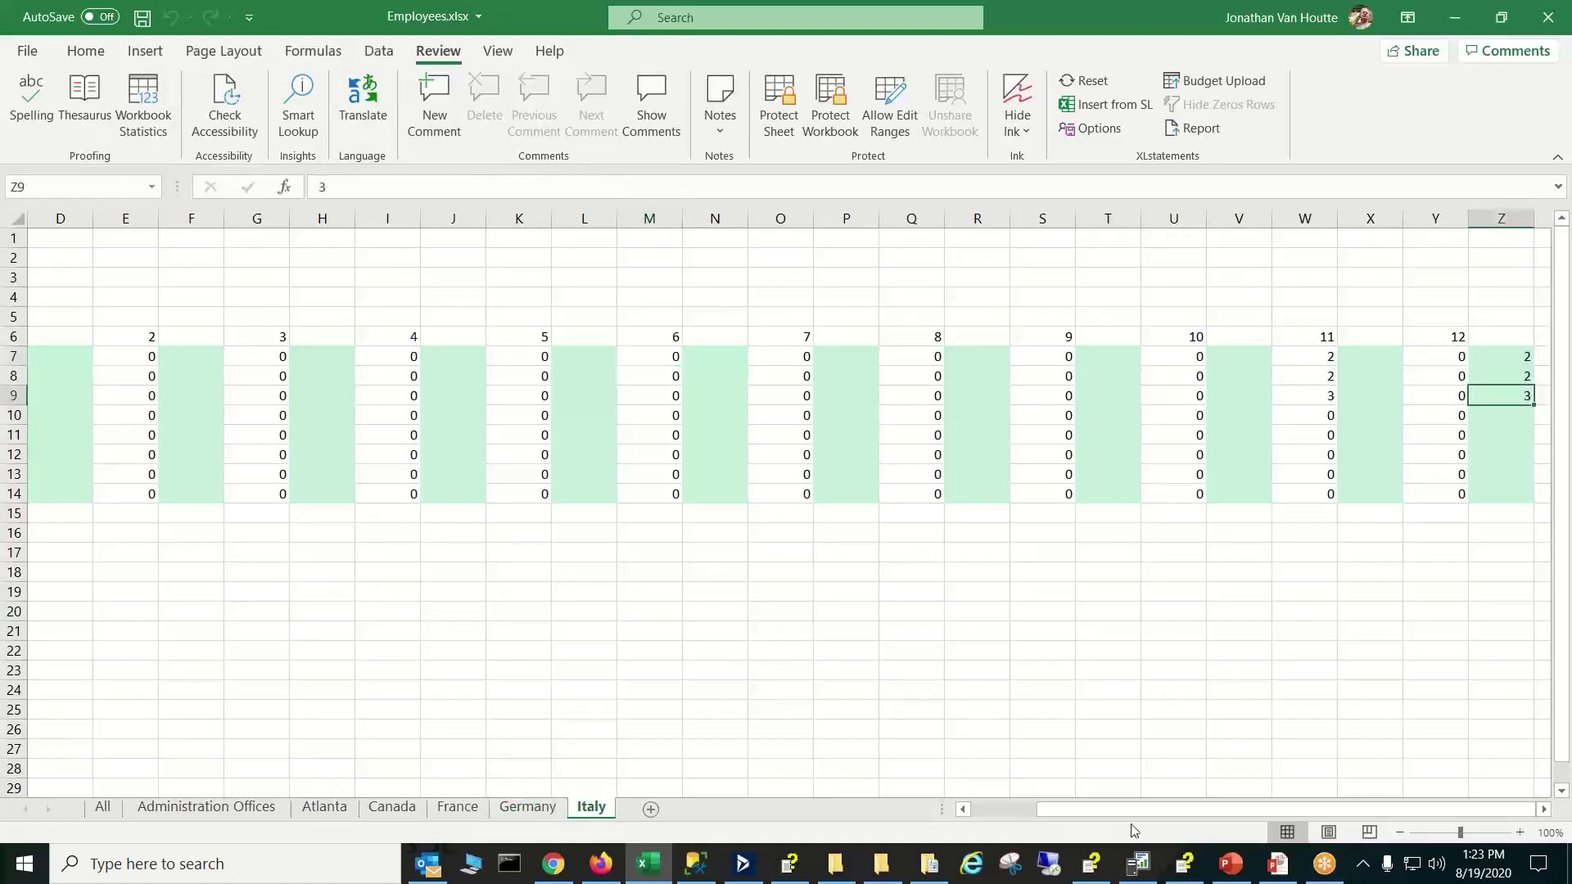
pyautogui.click(1212, 80)
pyautogui.click(912, 620)
pyautogui.click(1459, 372)
pyautogui.click(1457, 395)
pyautogui.click(1457, 373)
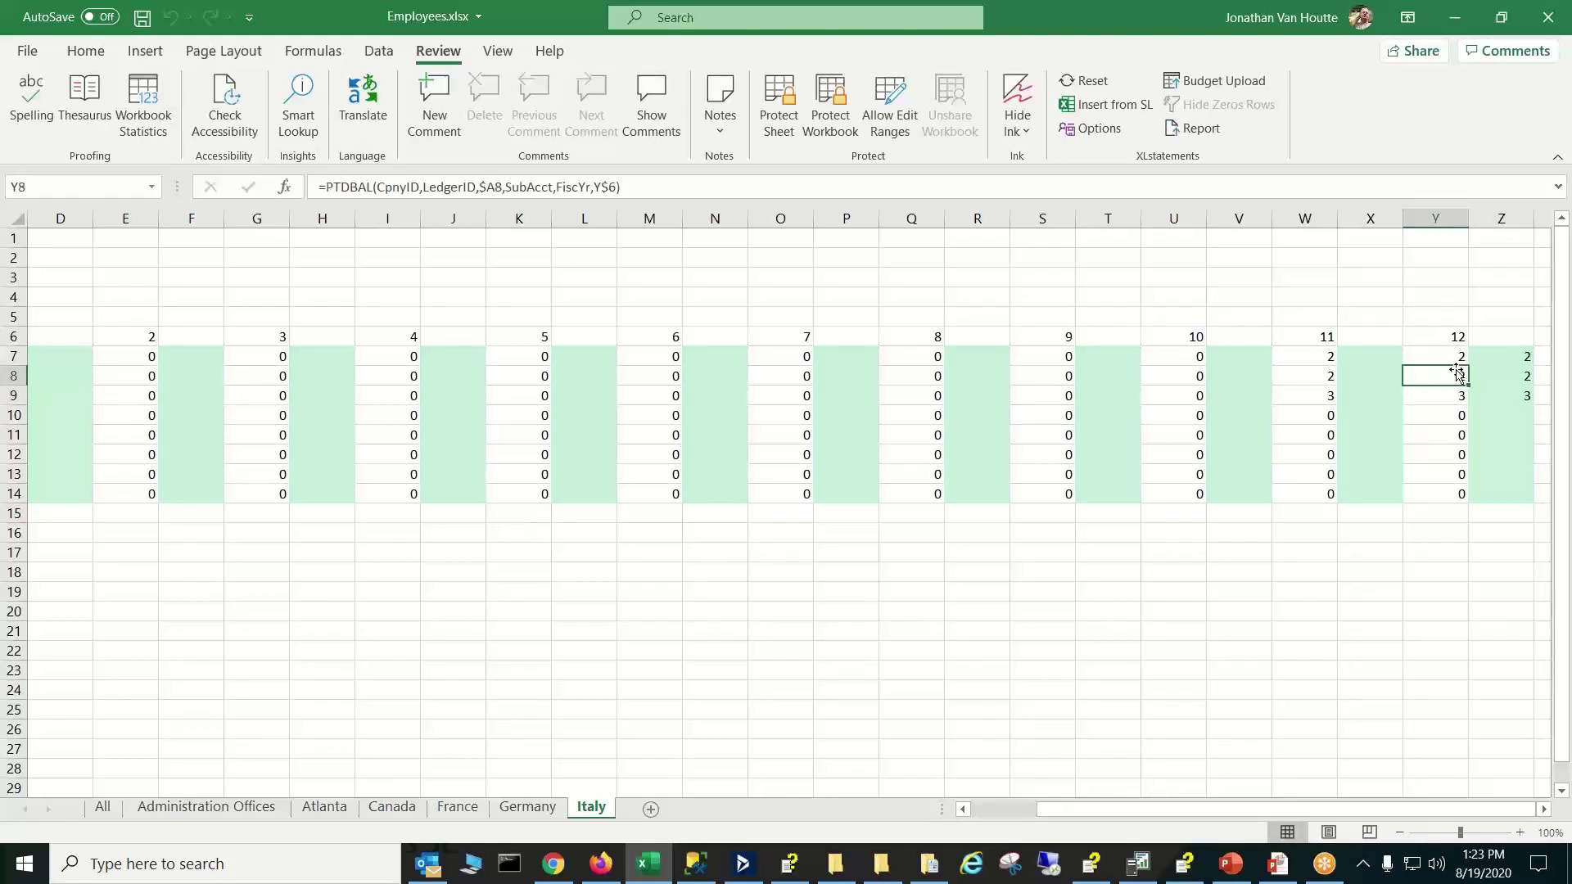
# Try to upload the Atlanta sheet's entries to the EMPLOYEES ledger
pyautogui.click(274, 813)
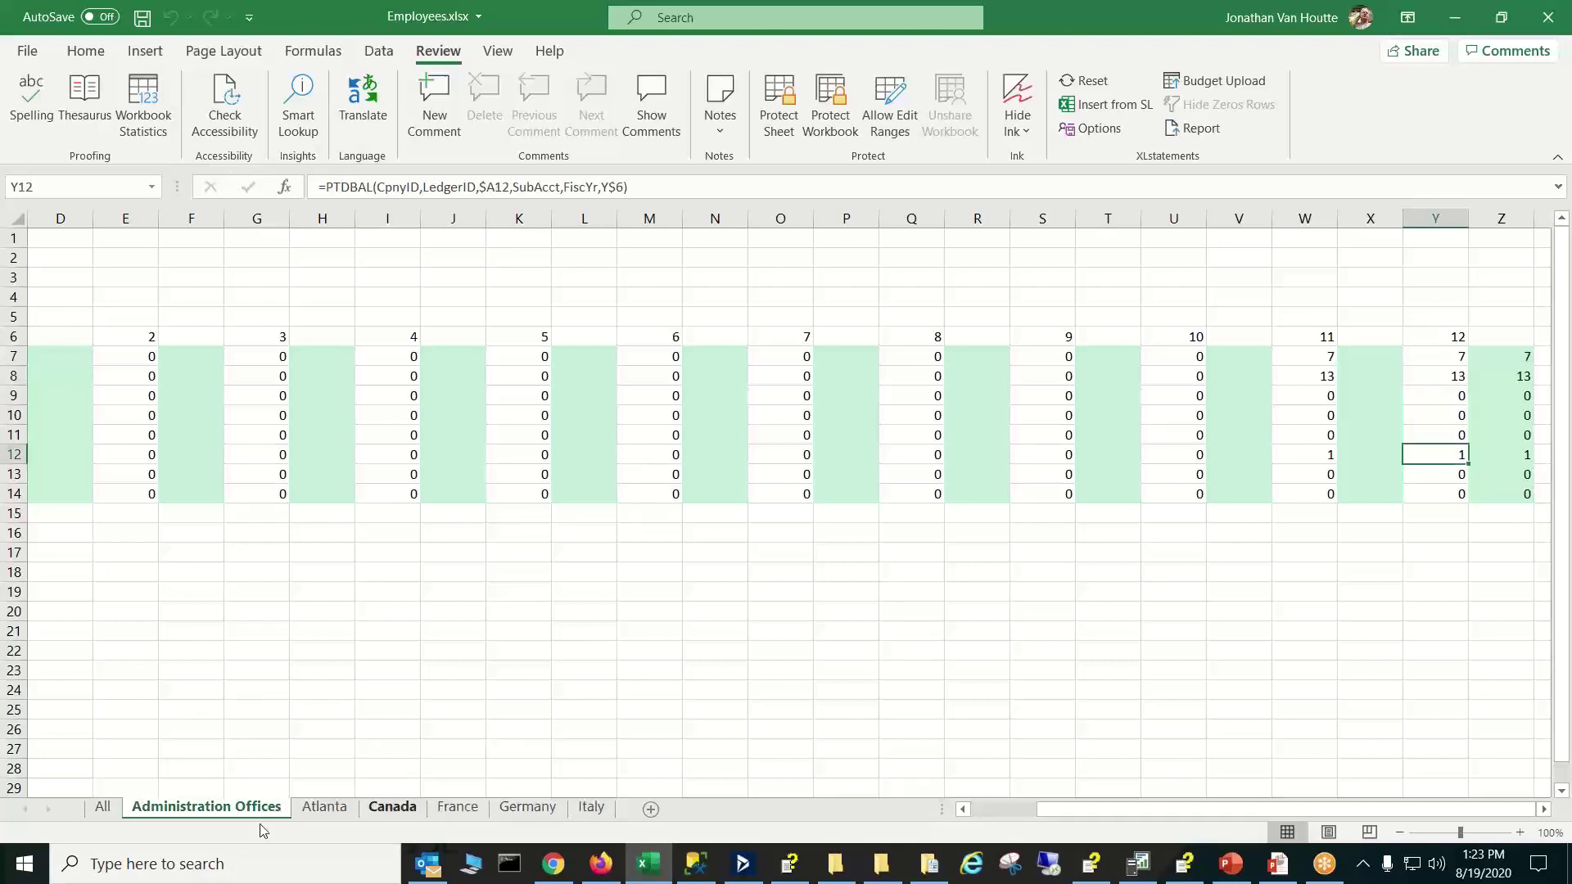
pyautogui.click(324, 809)
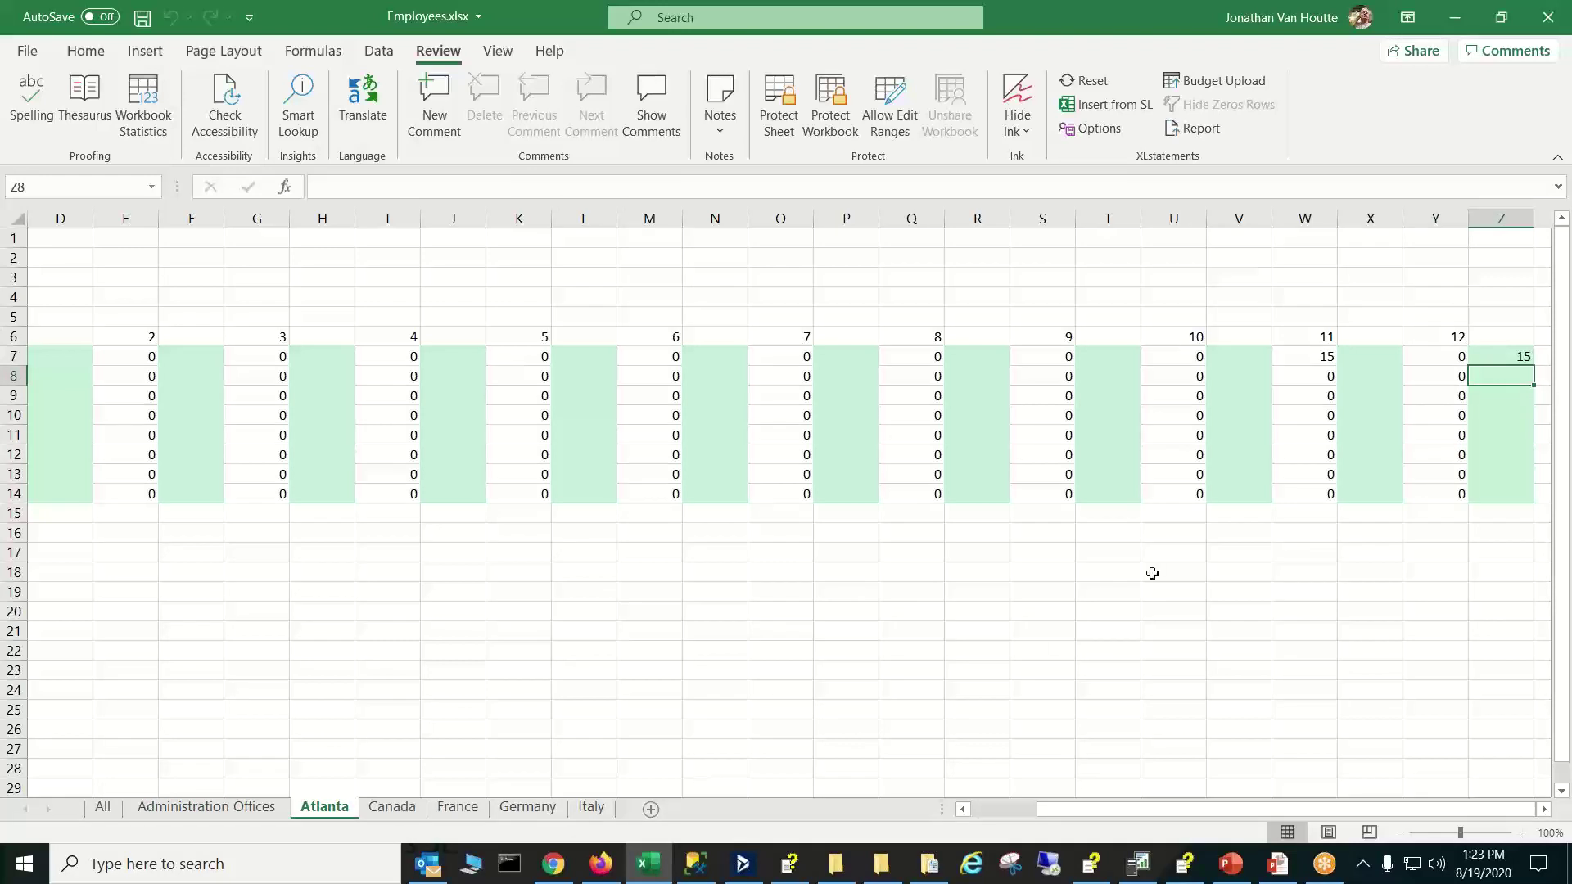
pyautogui.click(1235, 84)
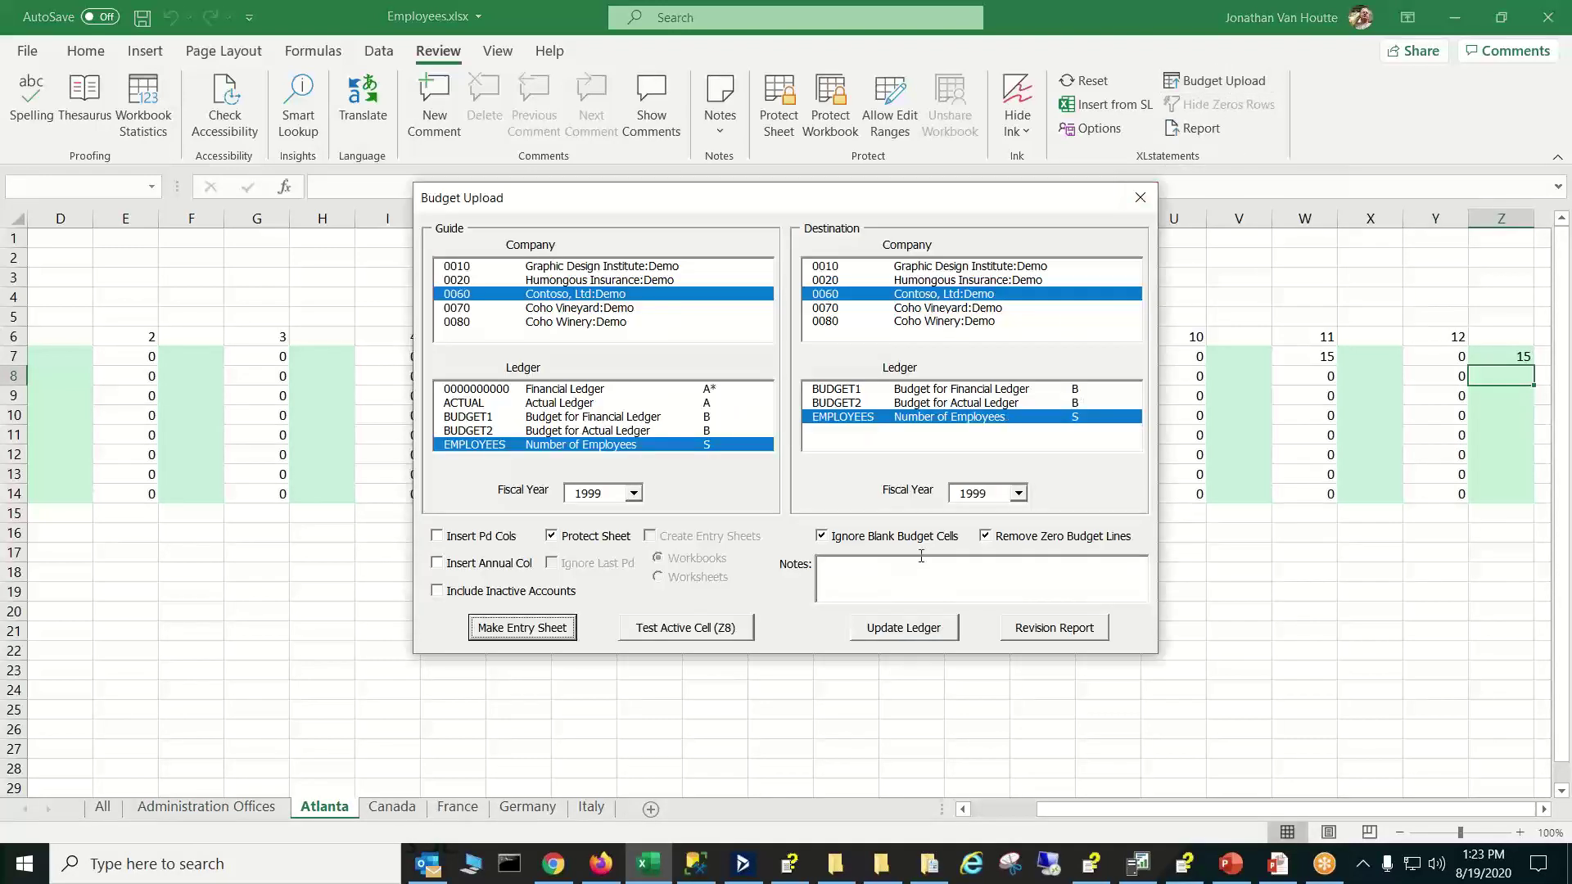
pyautogui.click(901, 627)
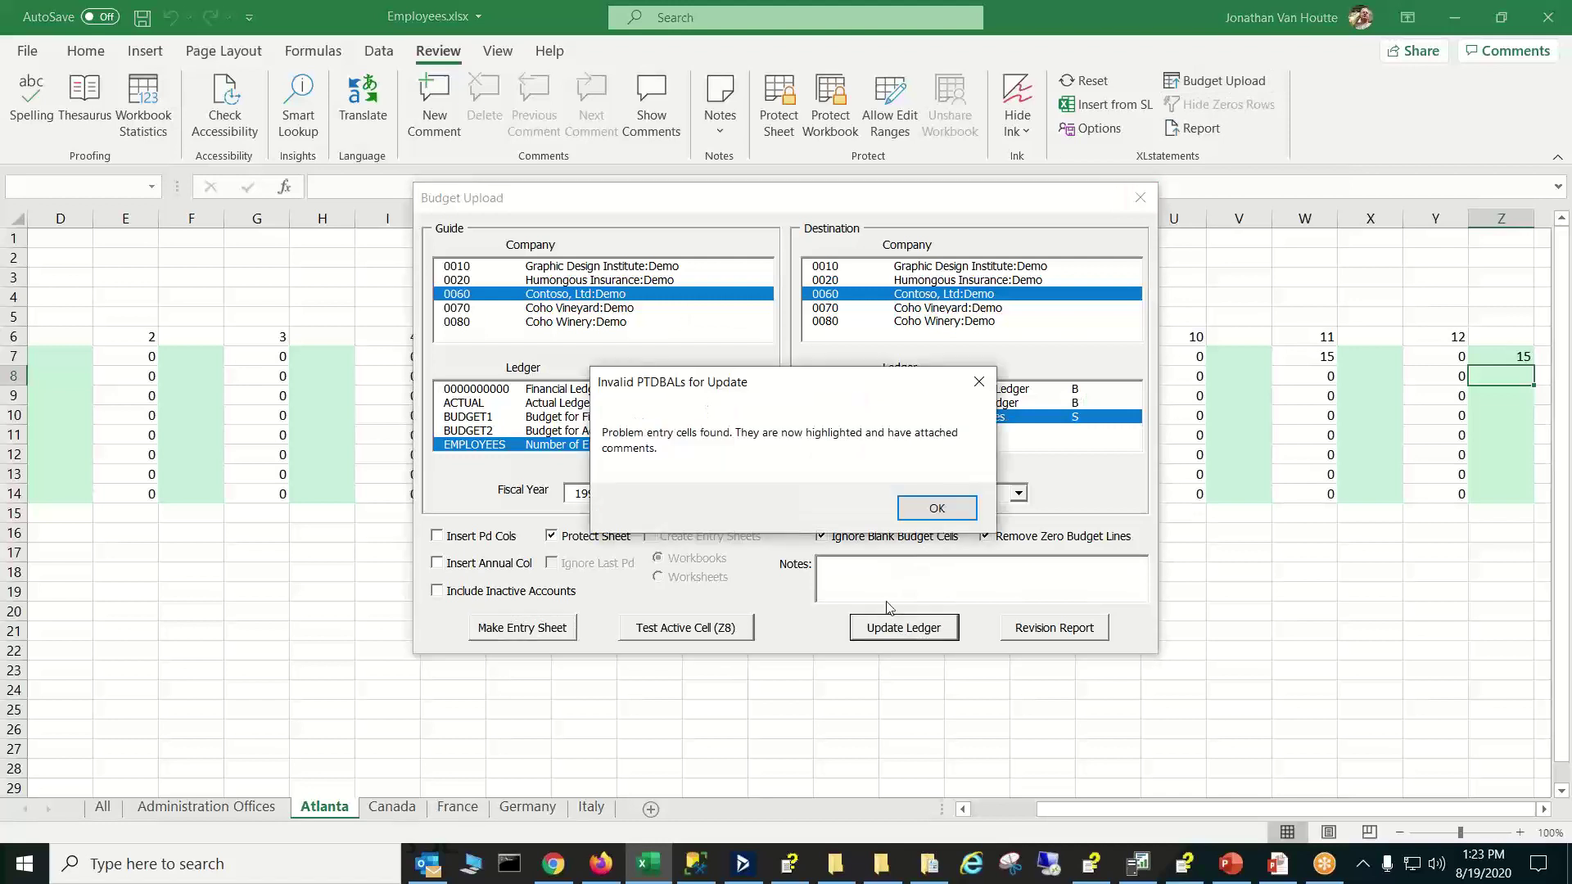
pyautogui.click(937, 509)
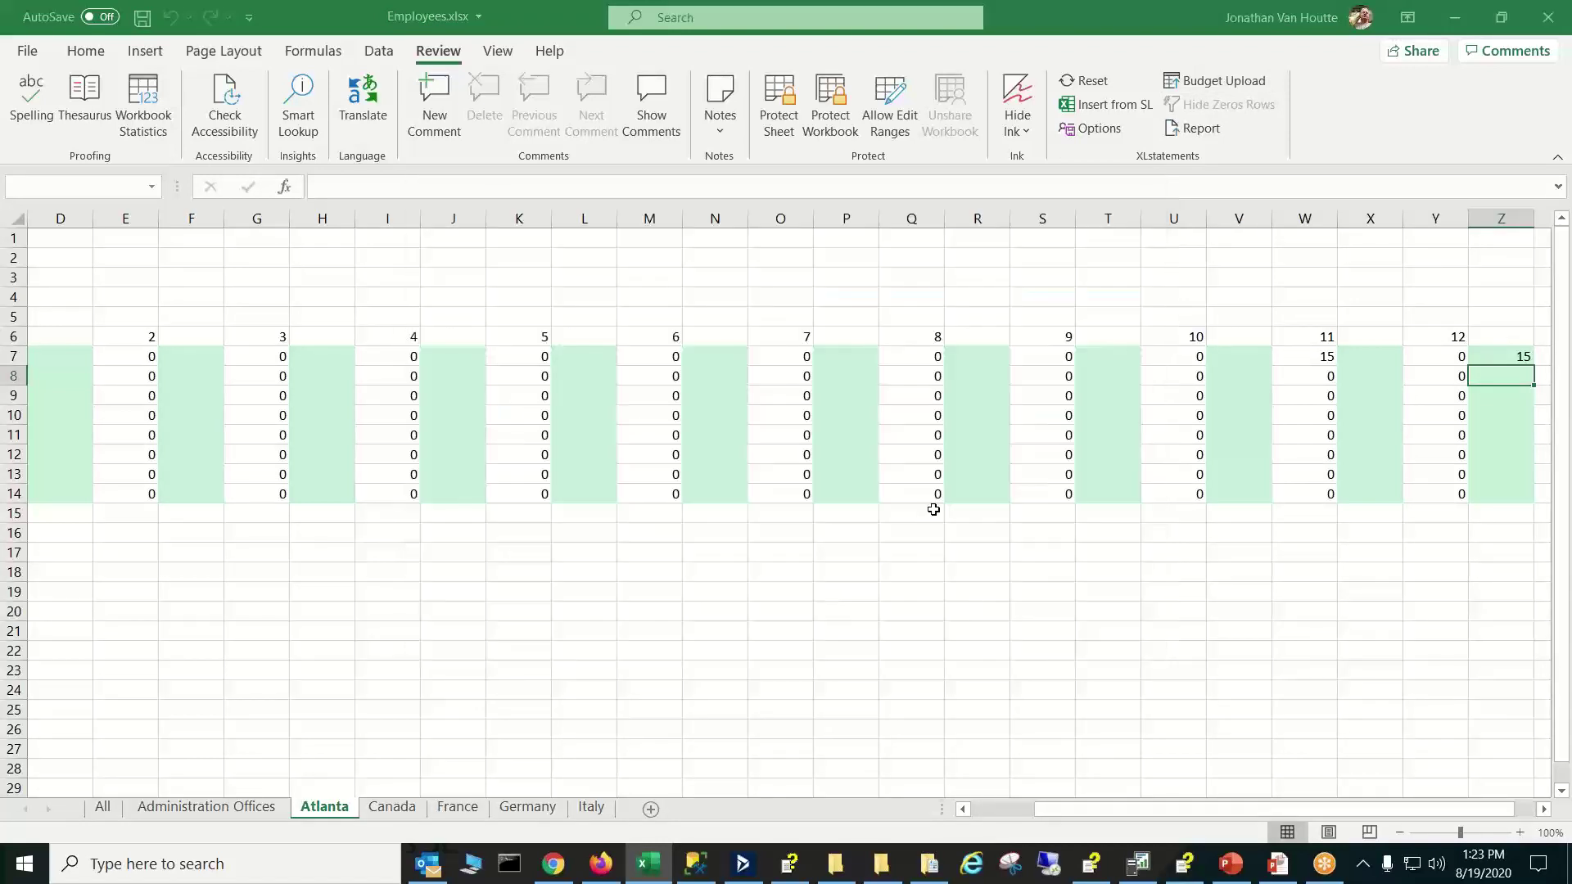
# Inspect the note on Atlanta's cell X7 and restore the PTDBAL formula in W7 by filling it up from W8
pyautogui.click(1372, 359)
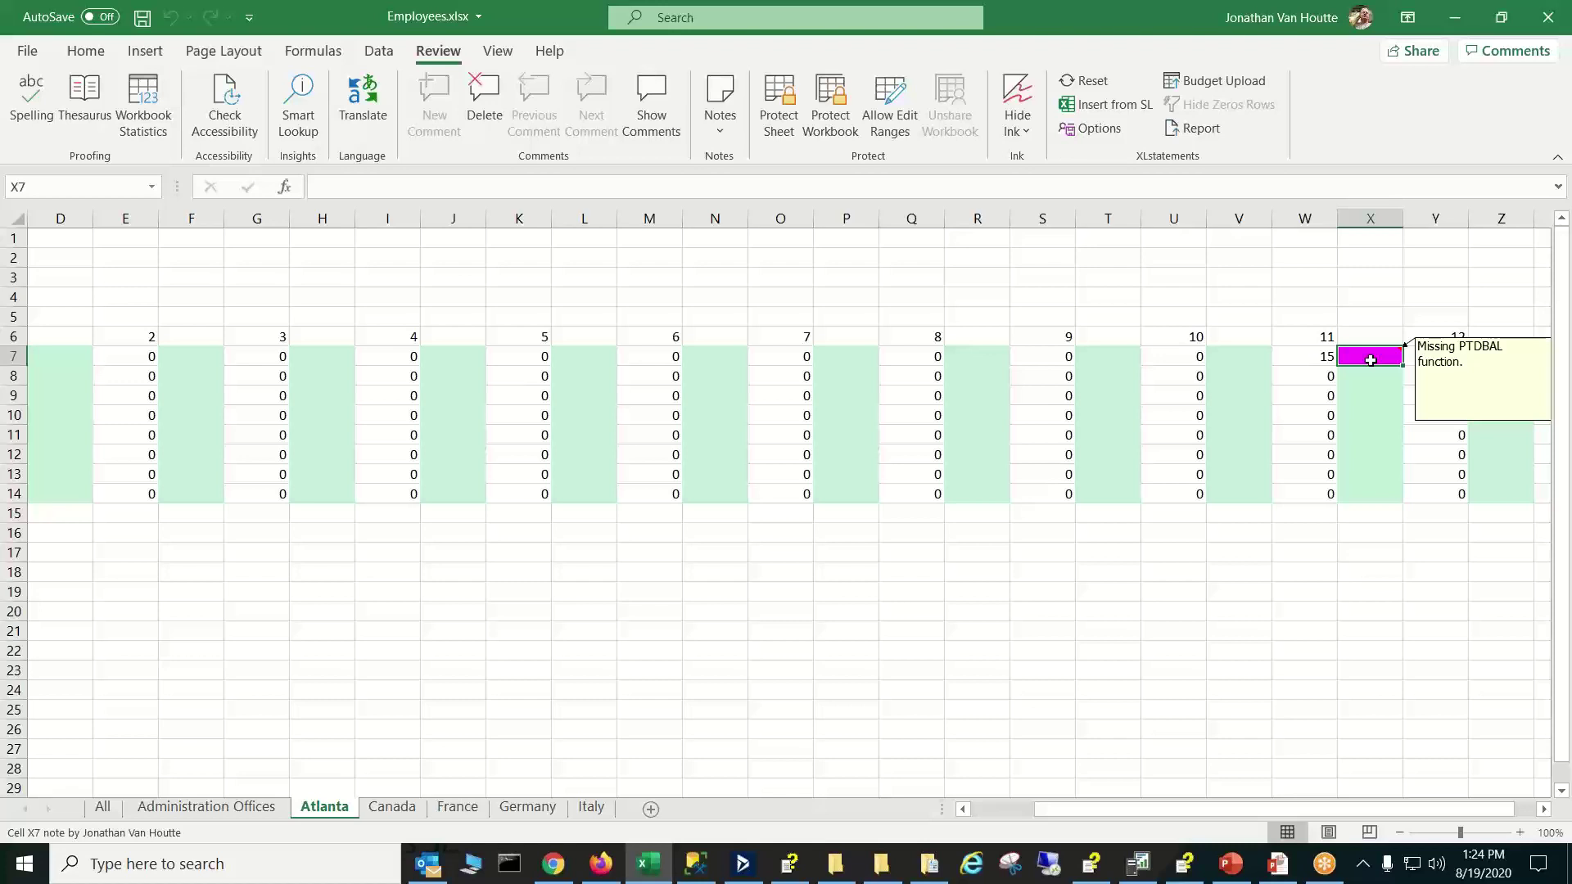
pyautogui.click(1327, 364)
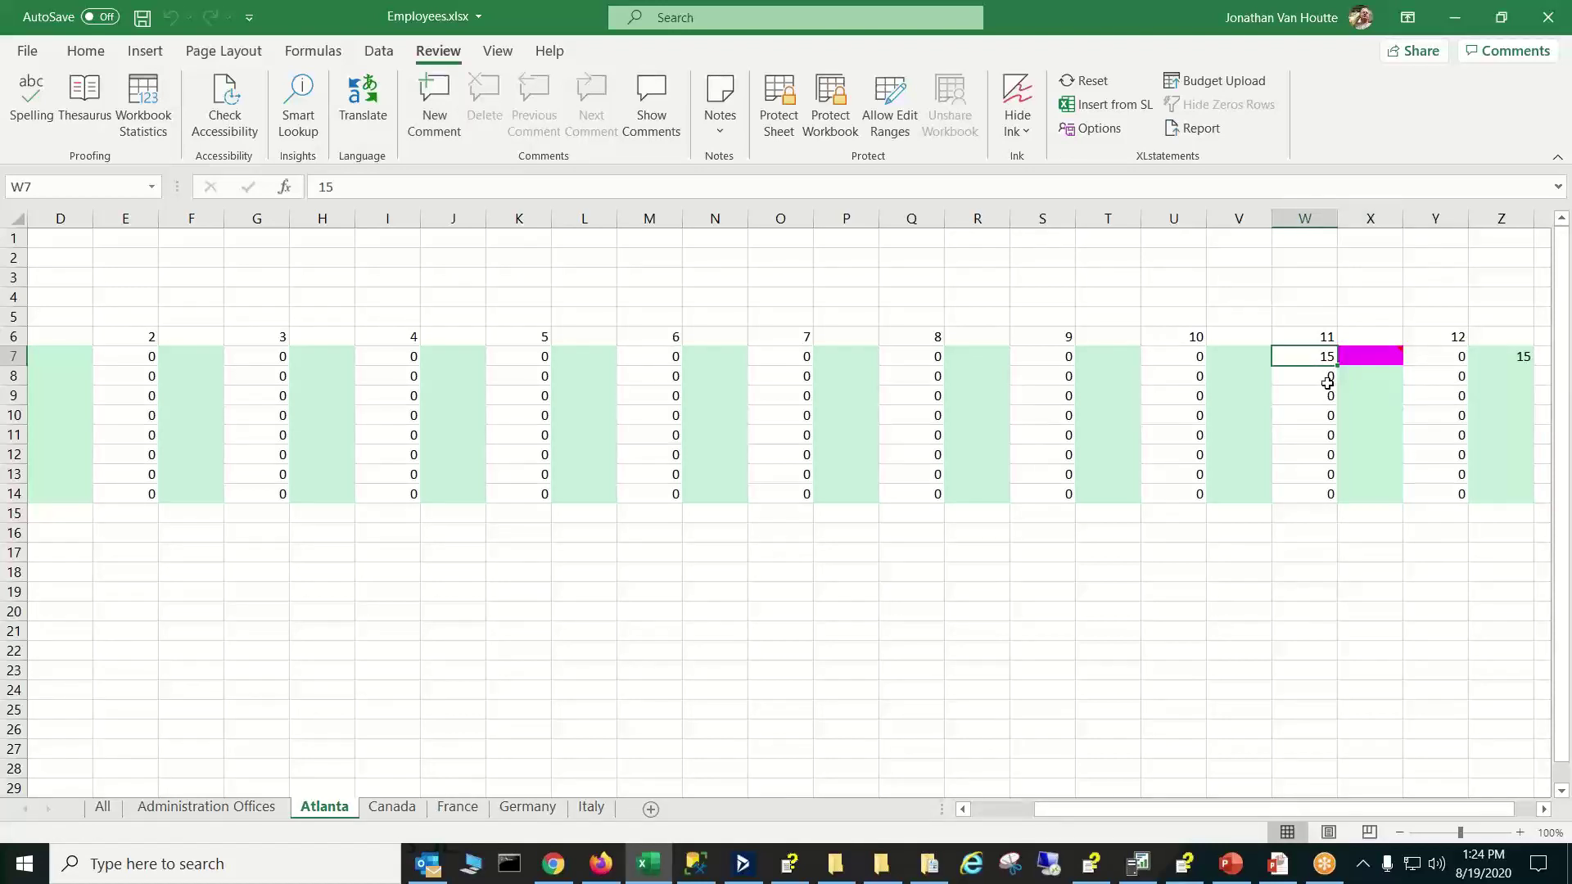
pyautogui.click(1328, 381)
pyautogui.moveTo(1338, 385); pyautogui.dragTo(1320, 354)
pyautogui.click(1323, 316)
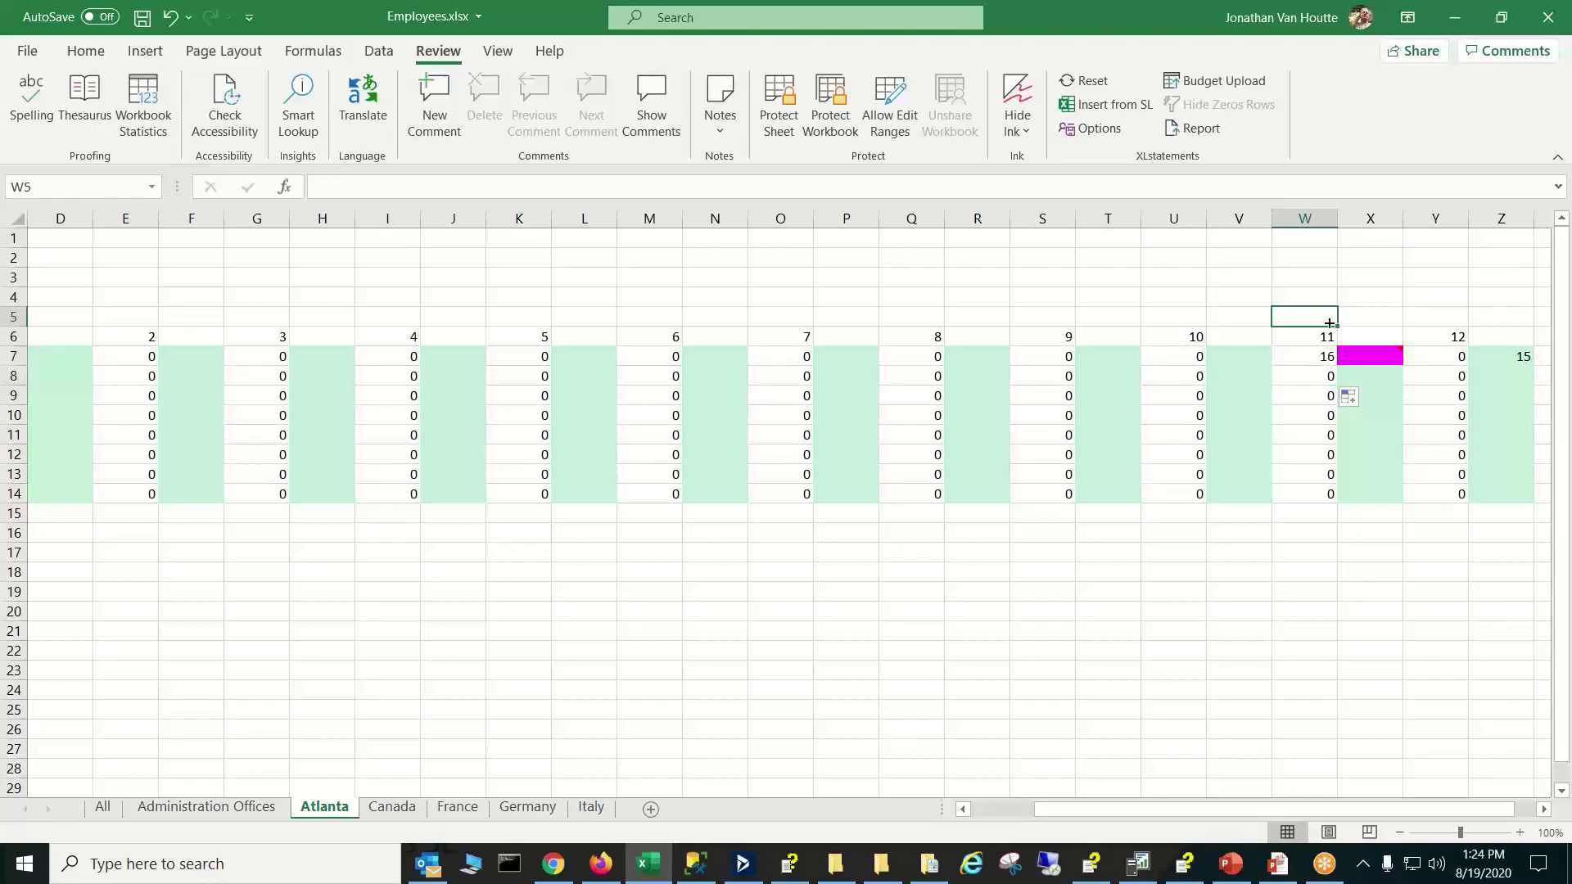
# Enter 15 in period 11's entry cell X7 on the Atlanta sheet
pyautogui.click(1367, 355)
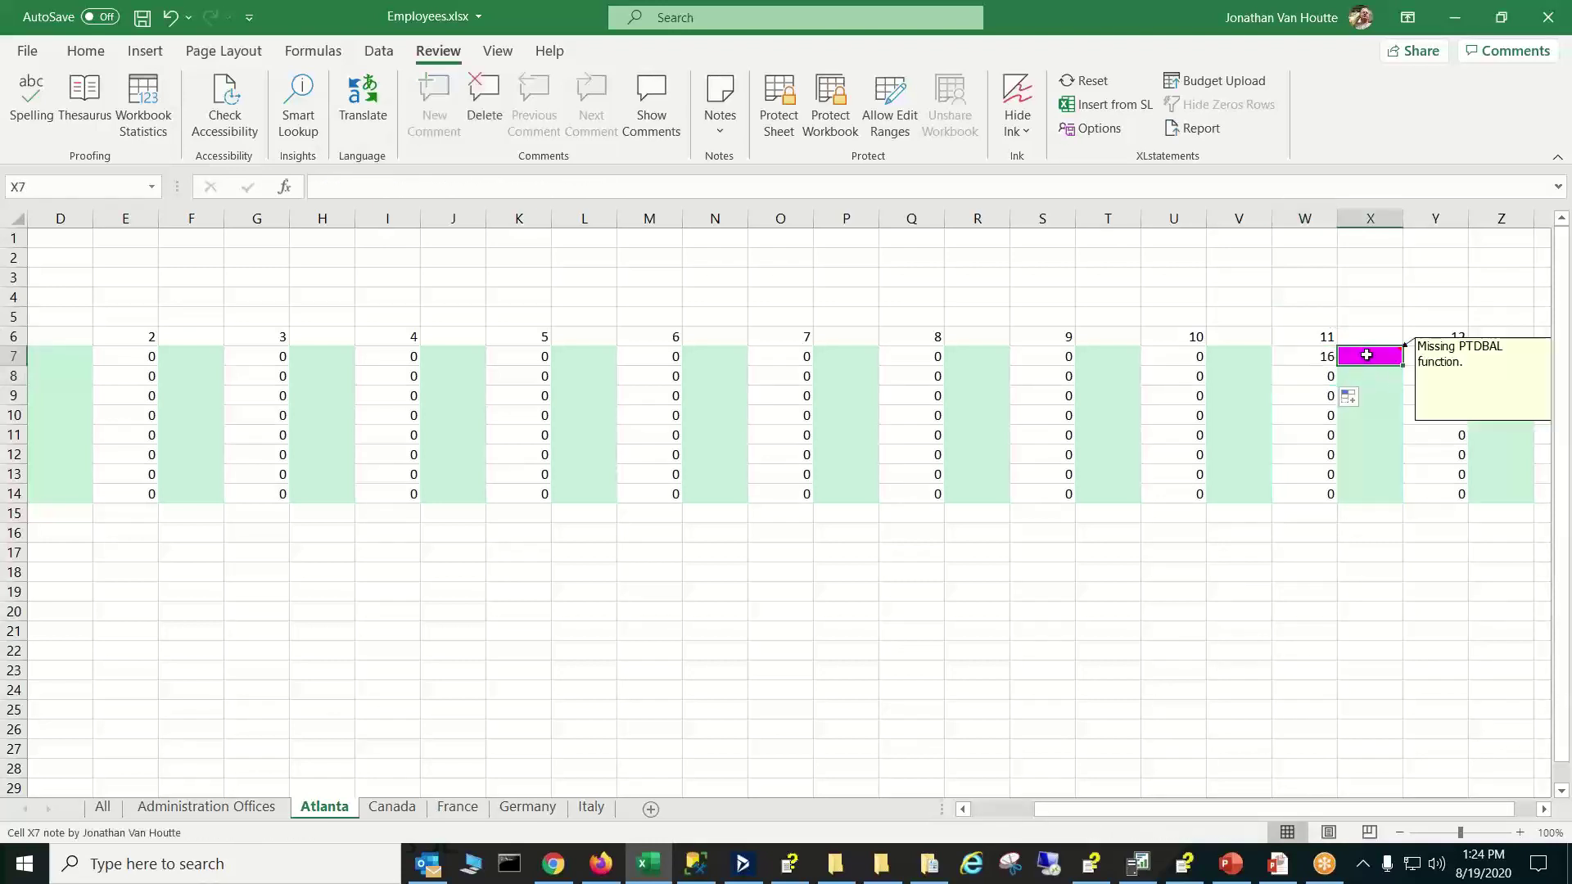
pyautogui.write('15')
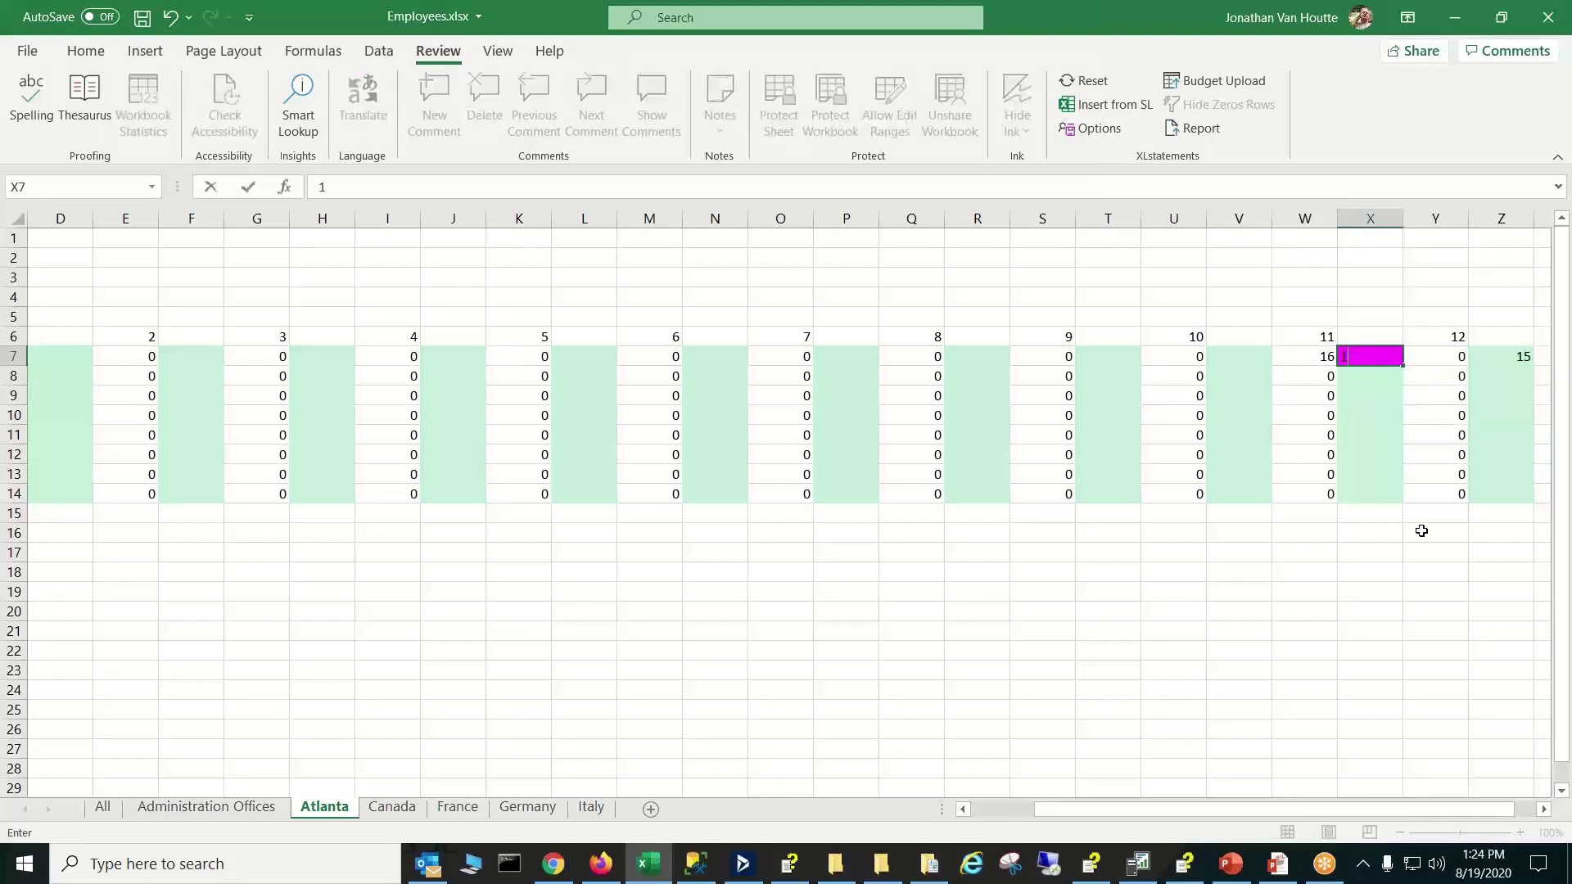
pyautogui.click(1320, 358)
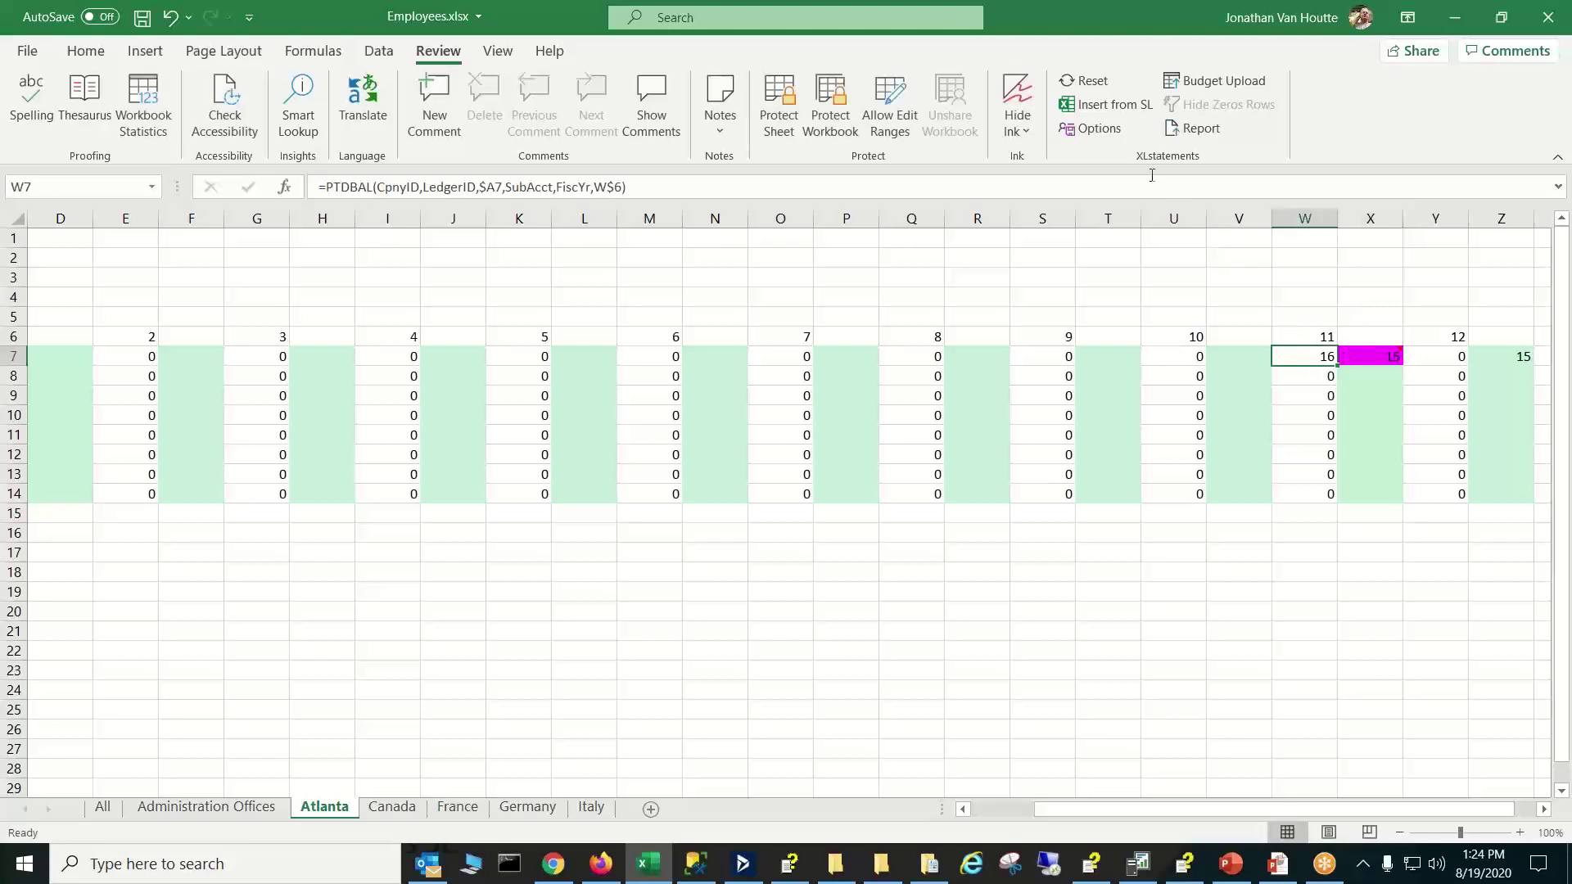
# Upload the corrected Atlanta sheet to the EMPLOYEES ledger for fiscal year 1999
pyautogui.click(1200, 81)
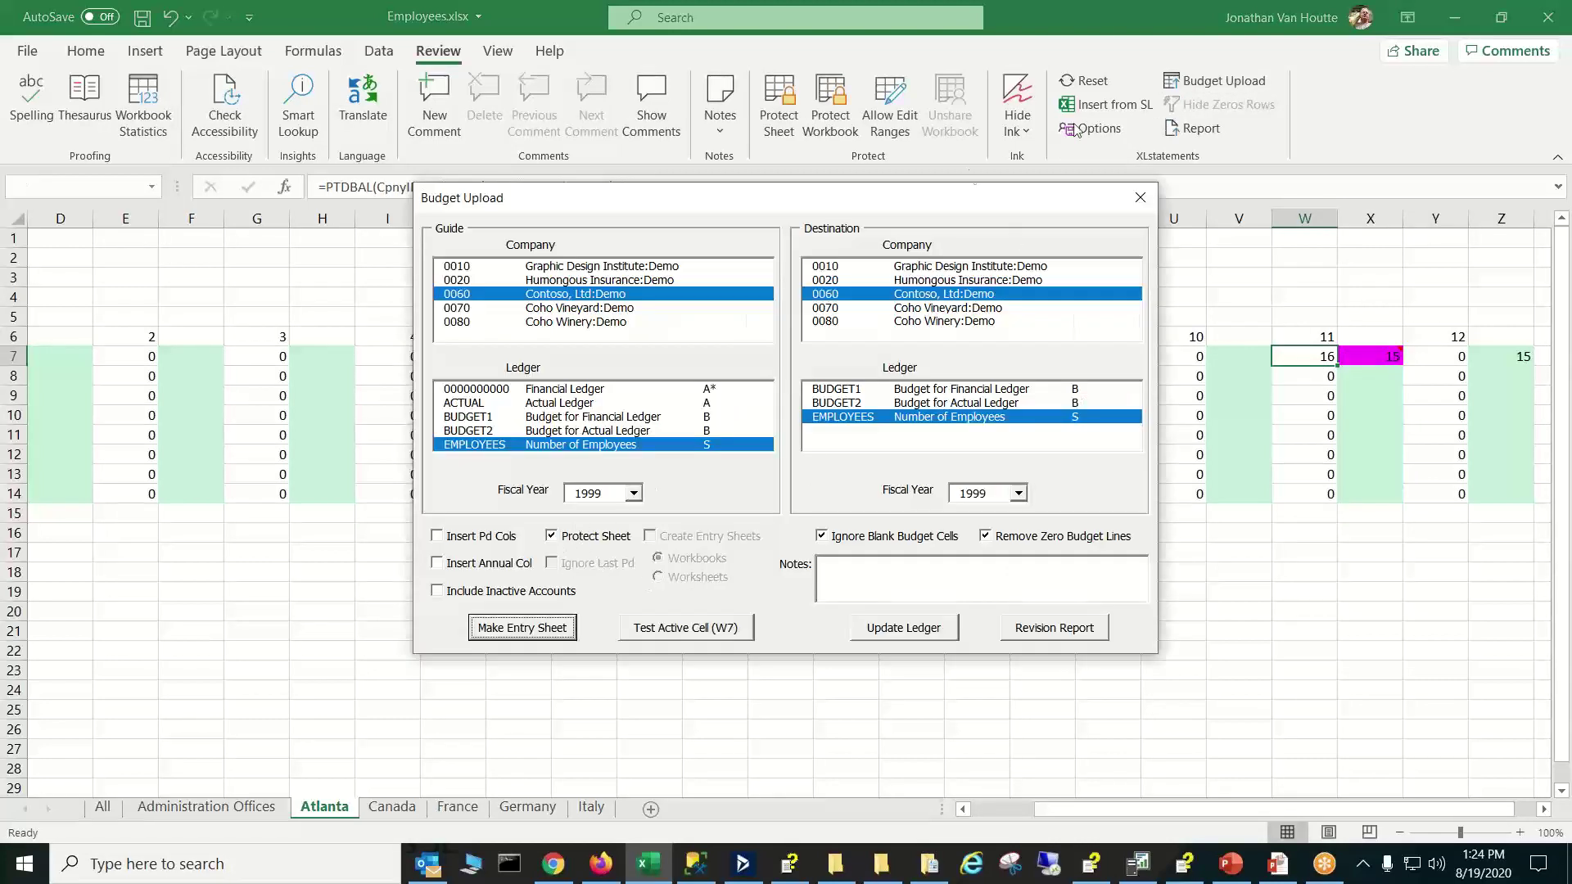
pyautogui.click(1138, 198)
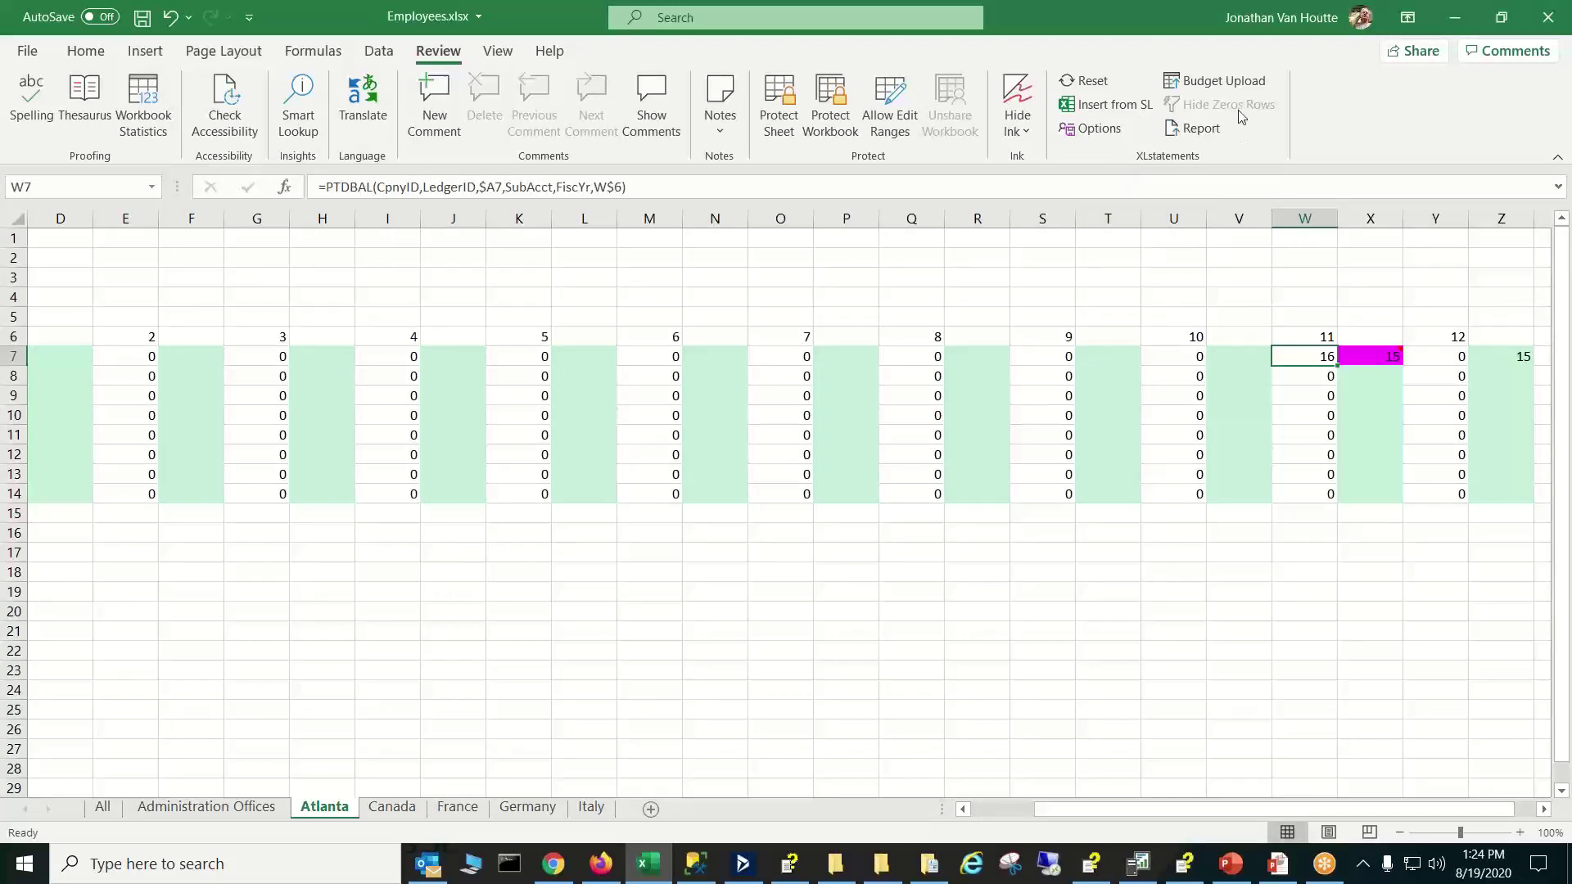
pyautogui.click(1224, 81)
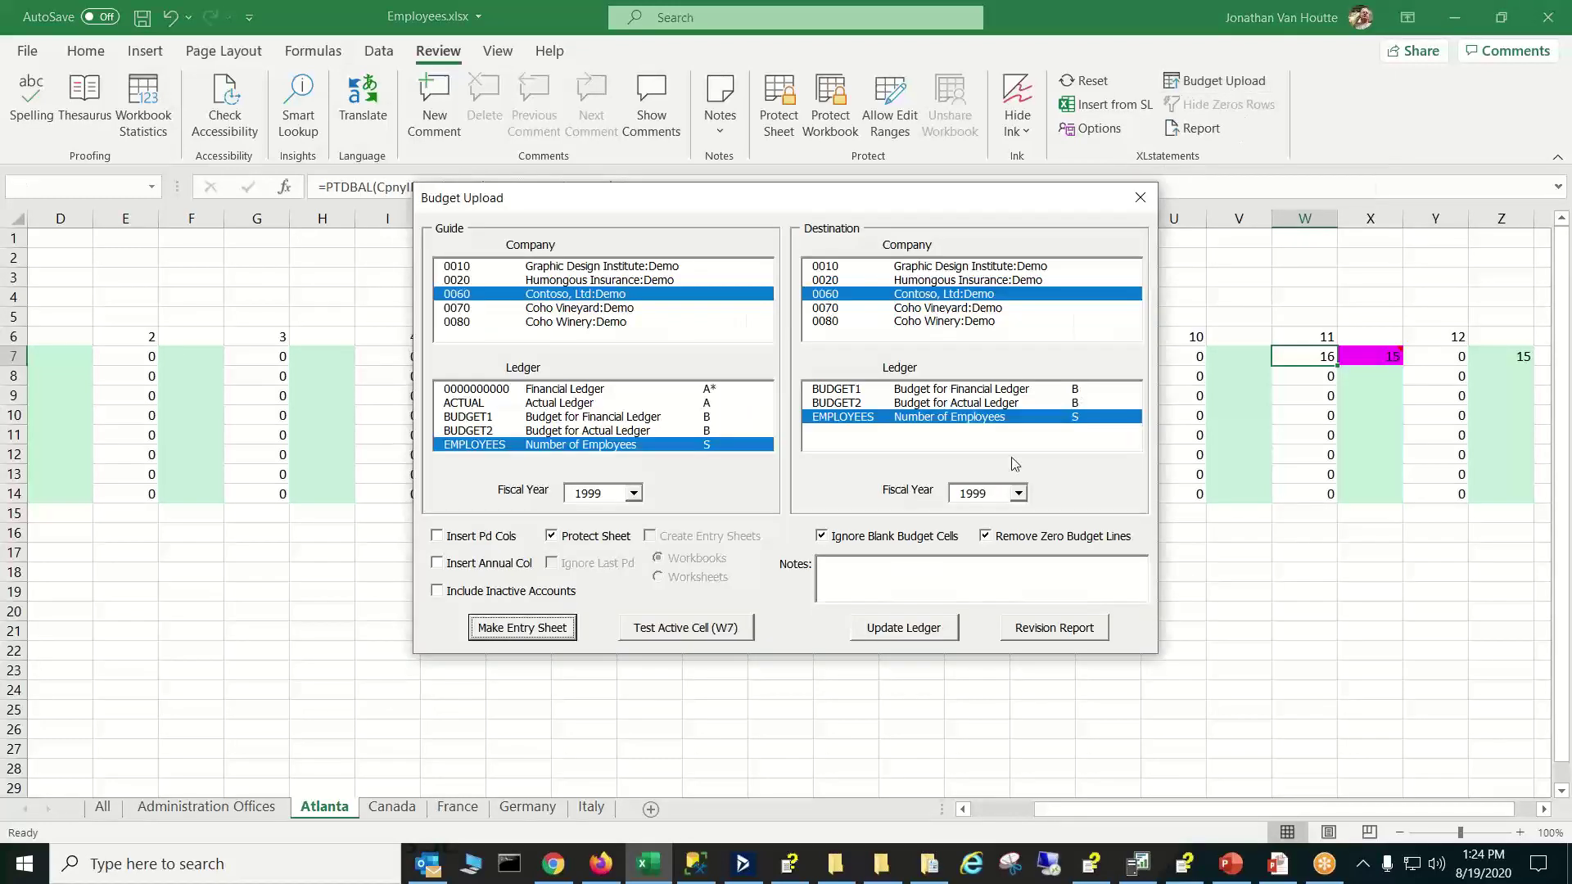
pyautogui.click(944, 624)
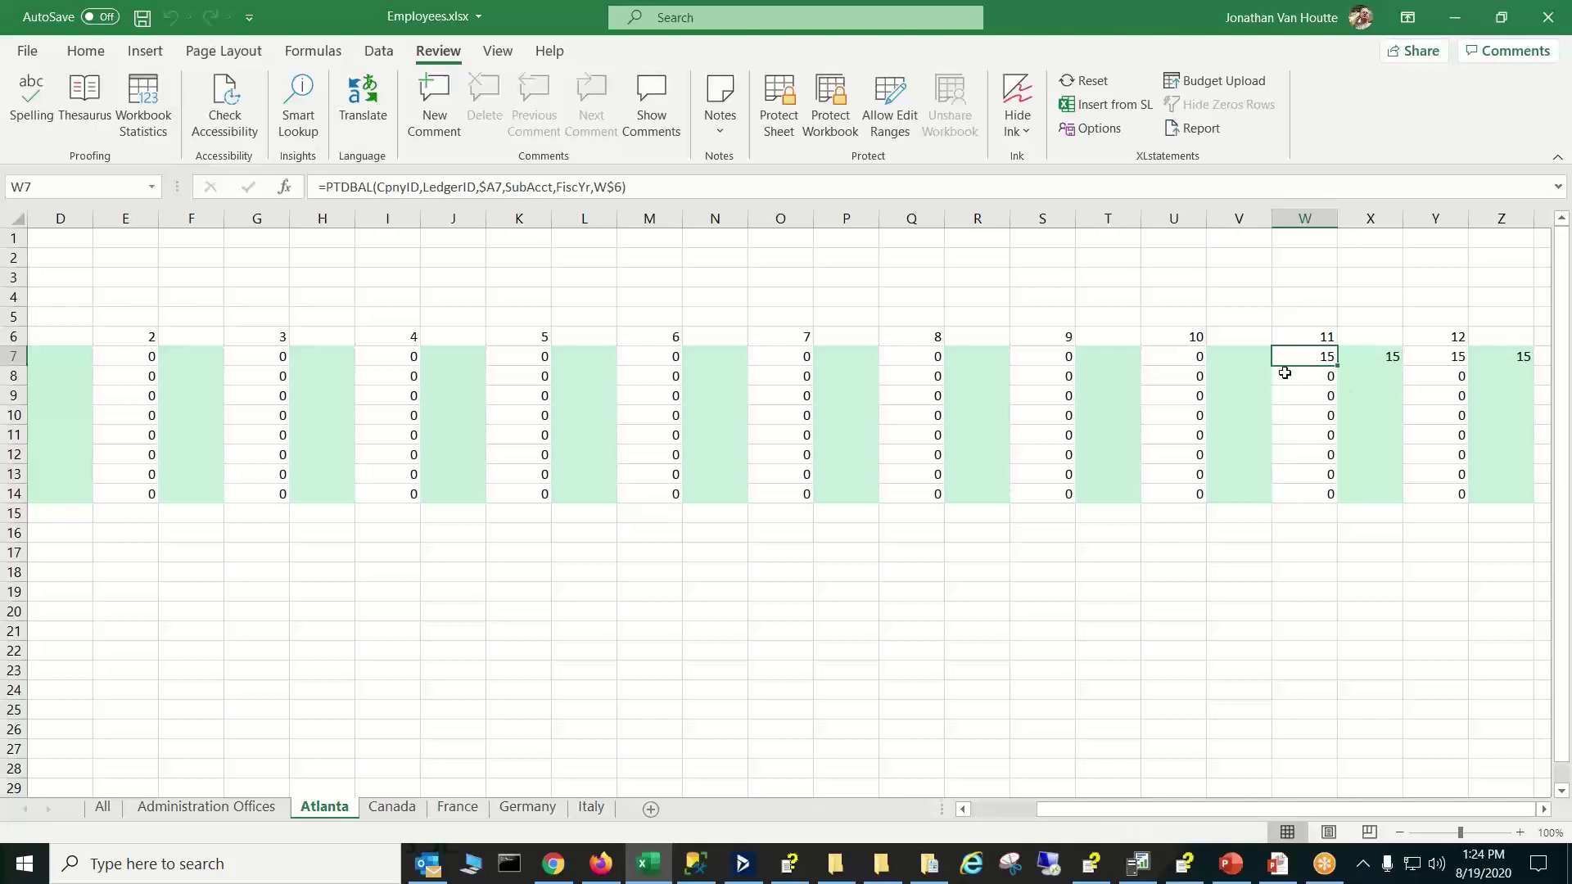
# On the All sheet, drill down into period 12's cell Y7 to review its subaccount balances, then close the detail sheet
pyautogui.click(103, 808)
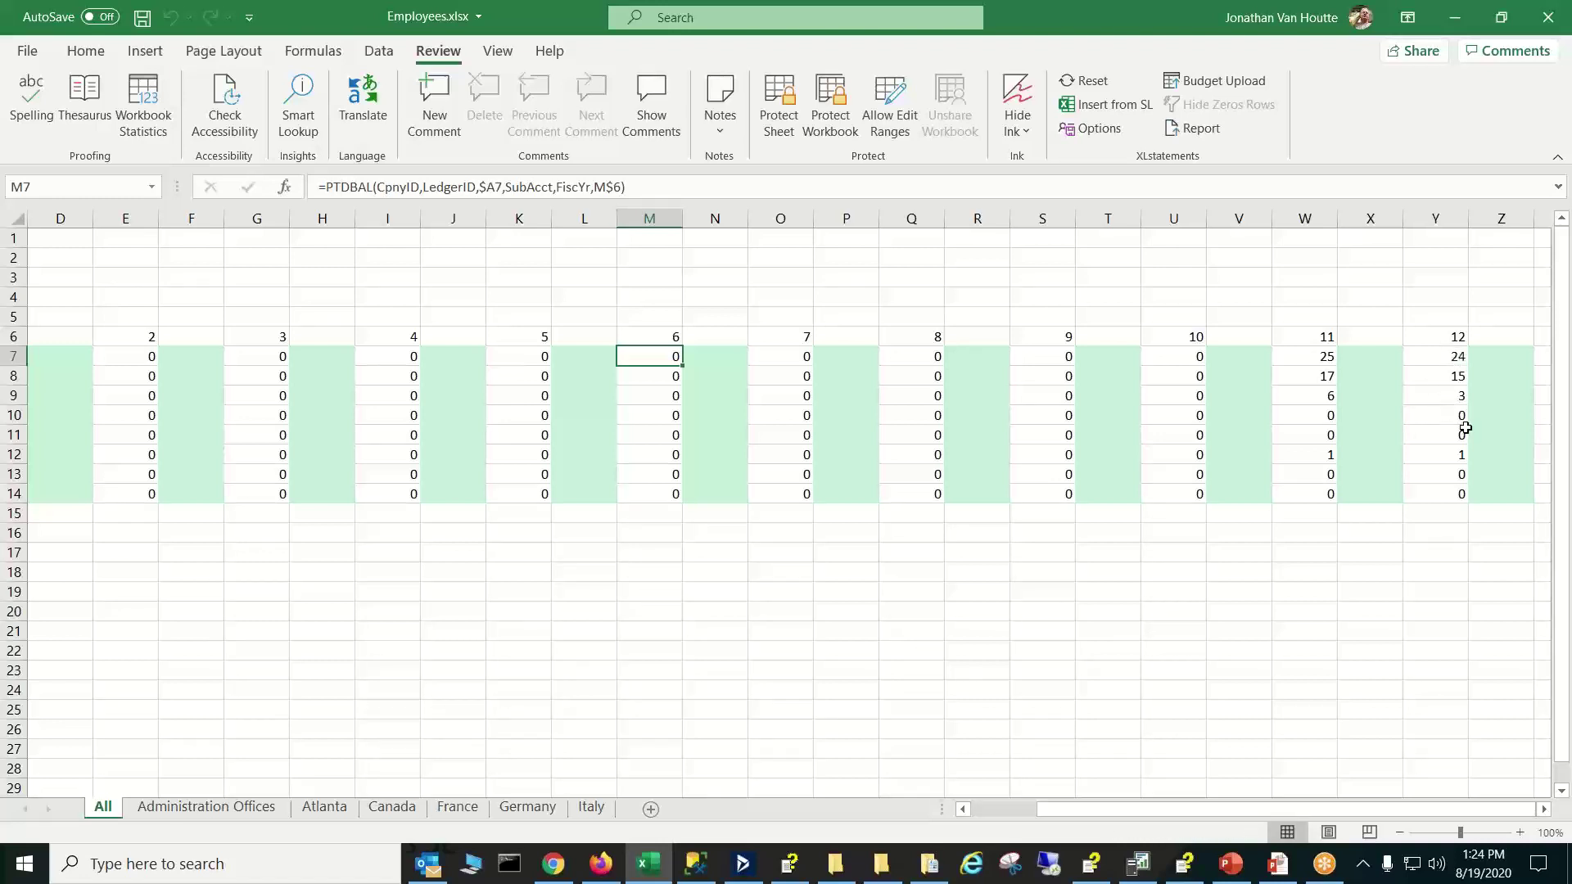
pyautogui.click(1446, 356)
pyautogui.doubleClick(1447, 356)
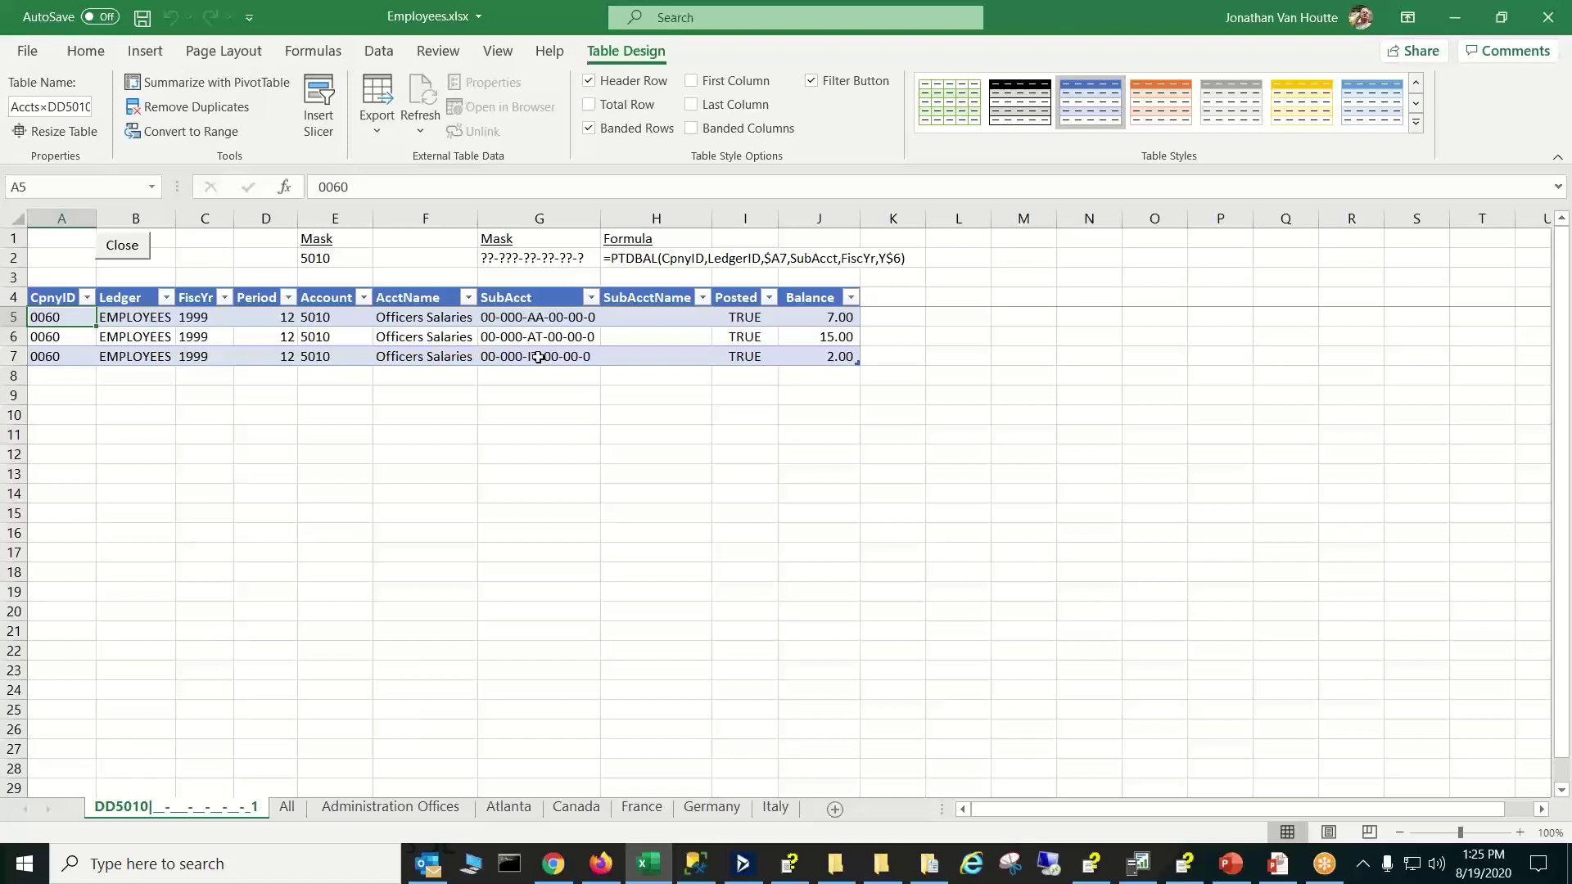
pyautogui.click(136, 251)
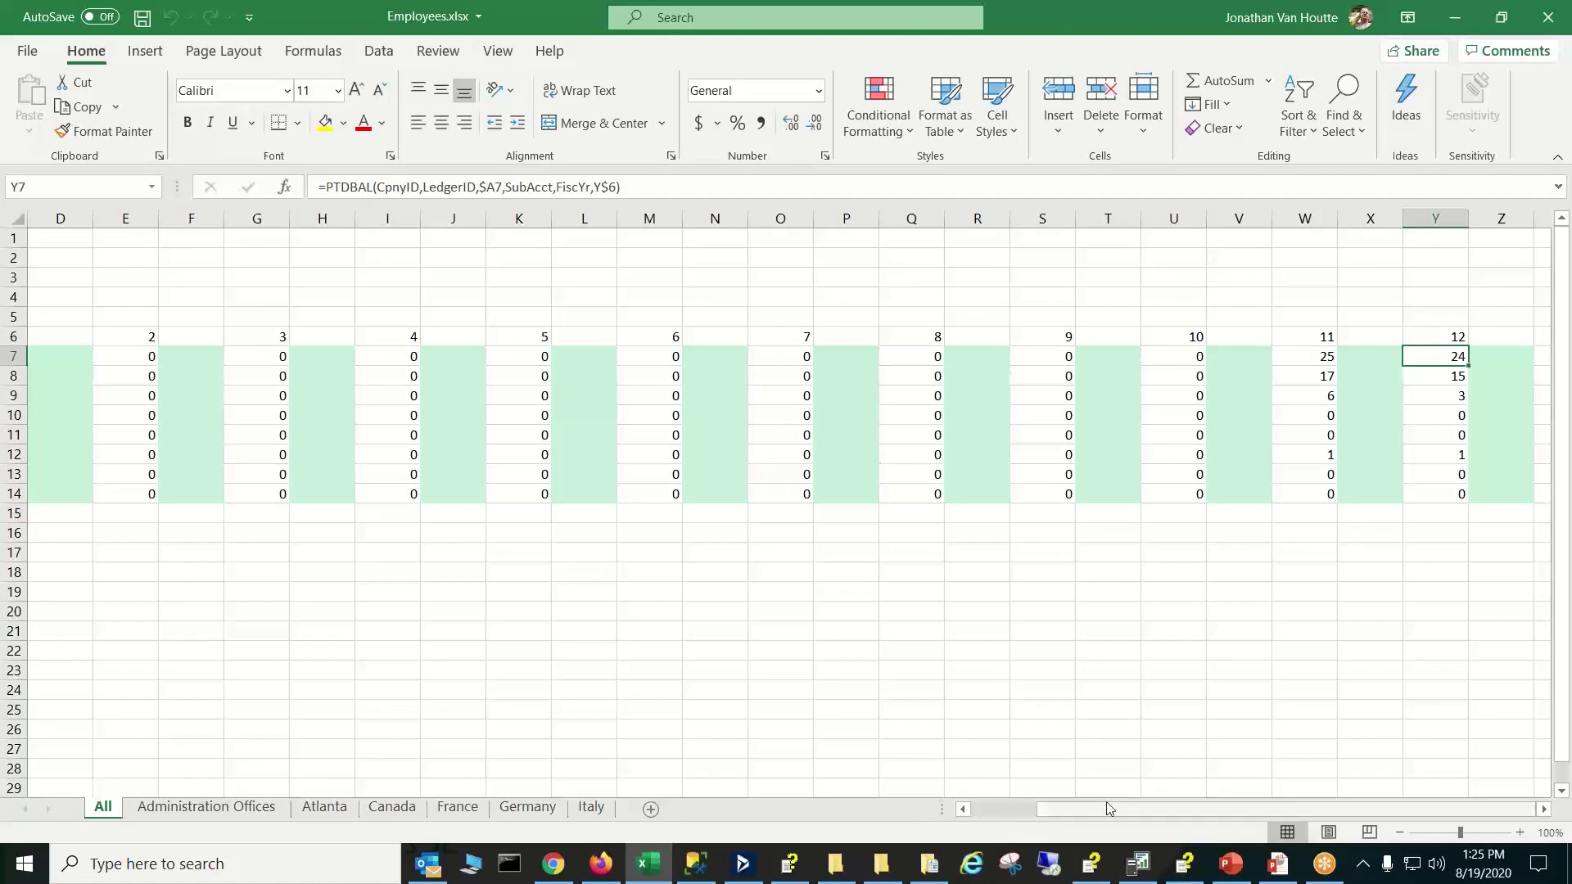
# Insert three blank columns before column D on the All sheet
pyautogui.moveTo(1115, 798); pyautogui.dragTo(1046, 804)
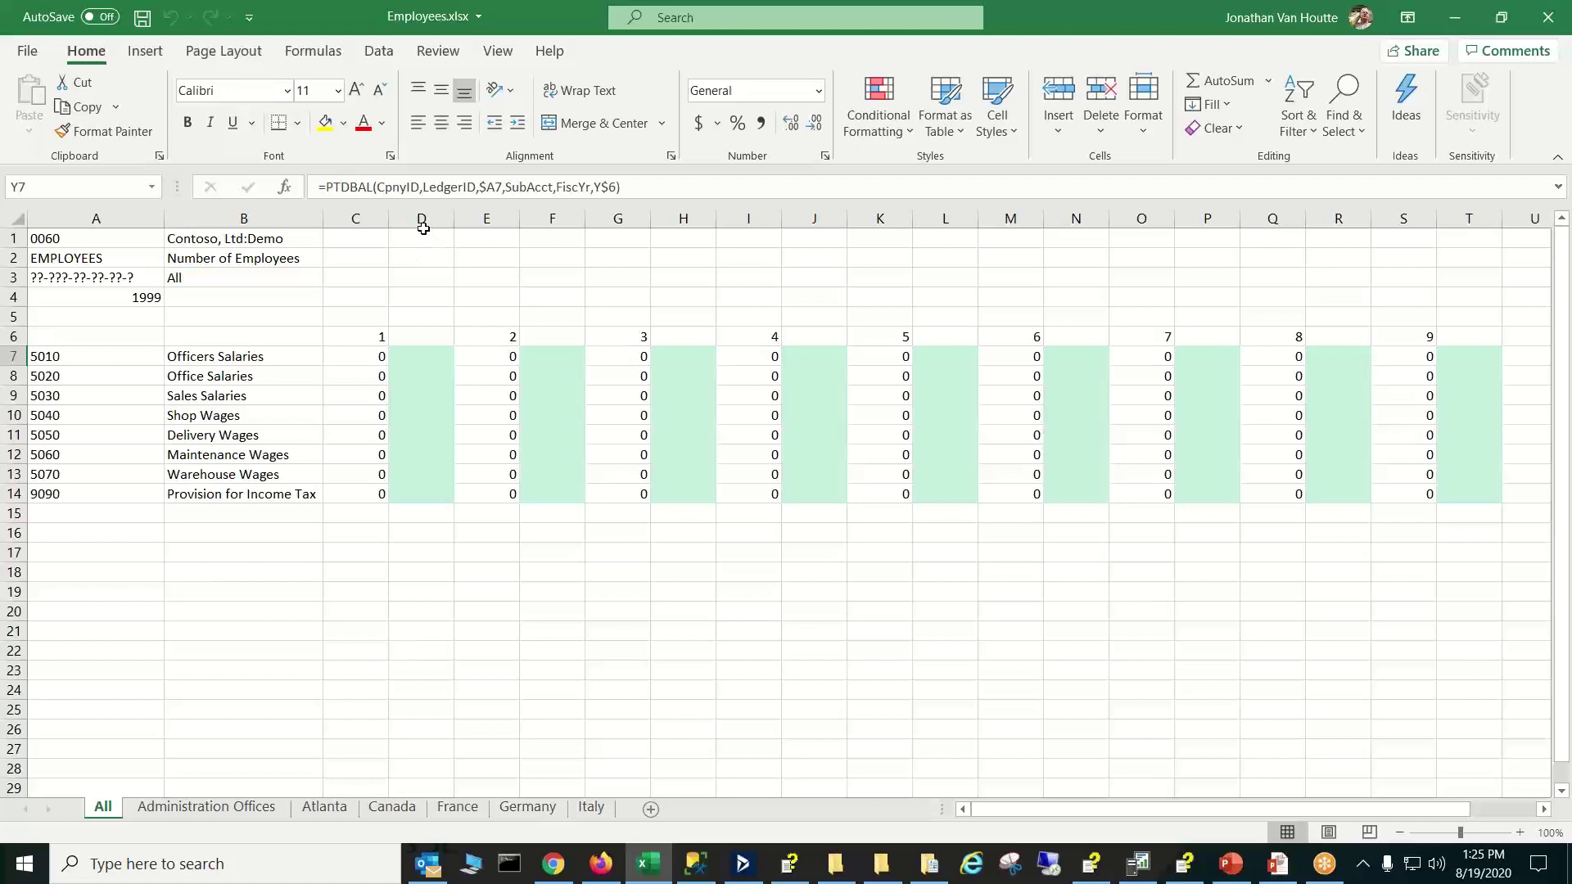
pyautogui.moveTo(422, 218); pyautogui.dragTo(544, 212)
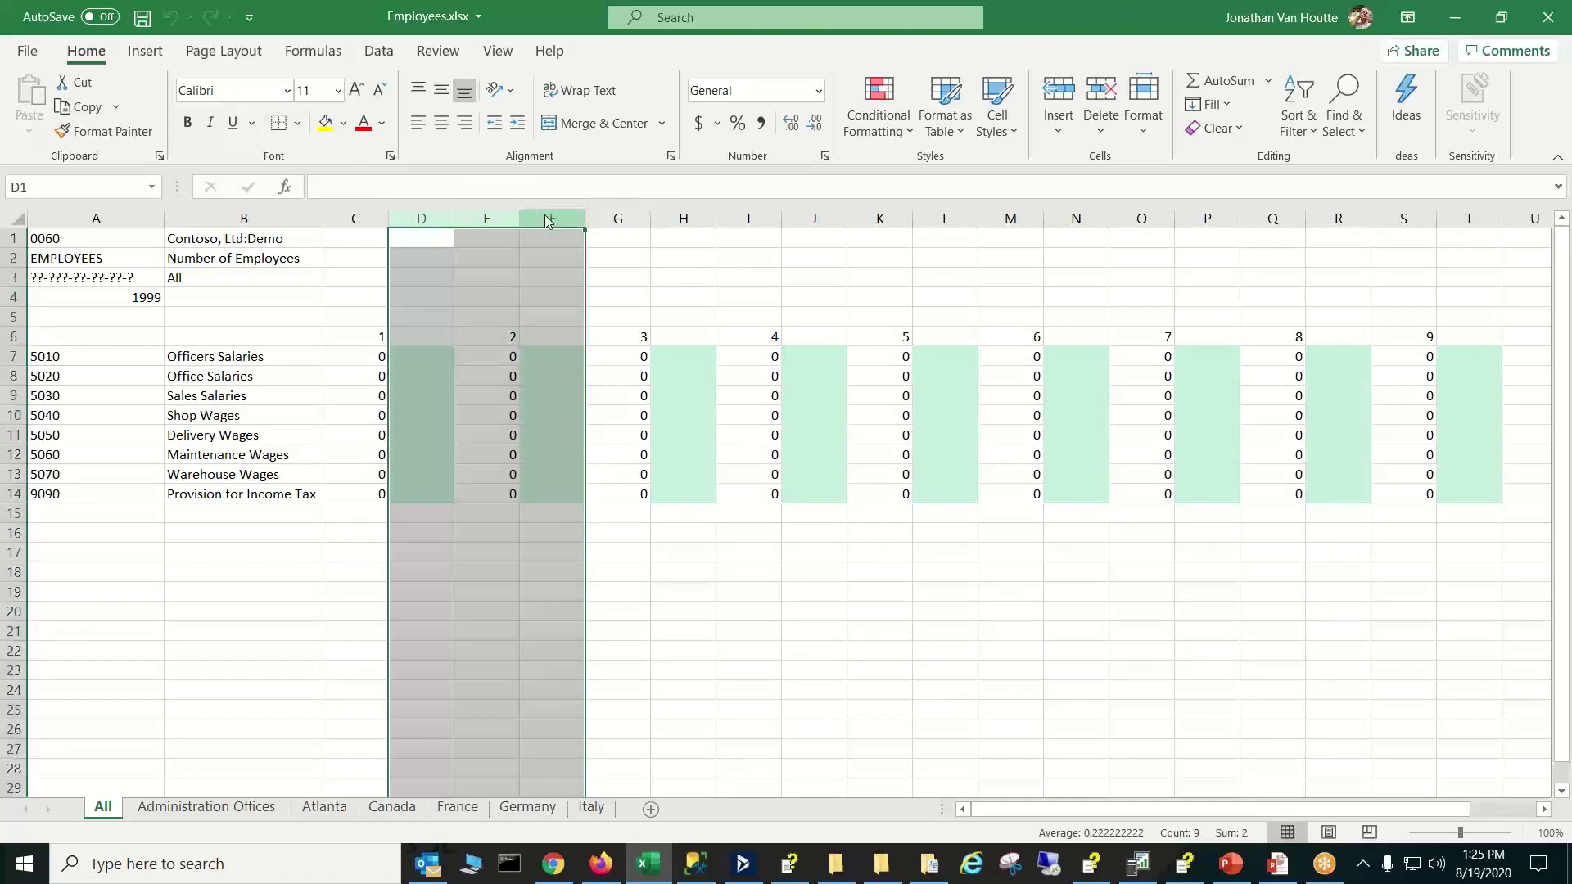
pyautogui.rightClick(547, 221)
pyautogui.click(591, 392)
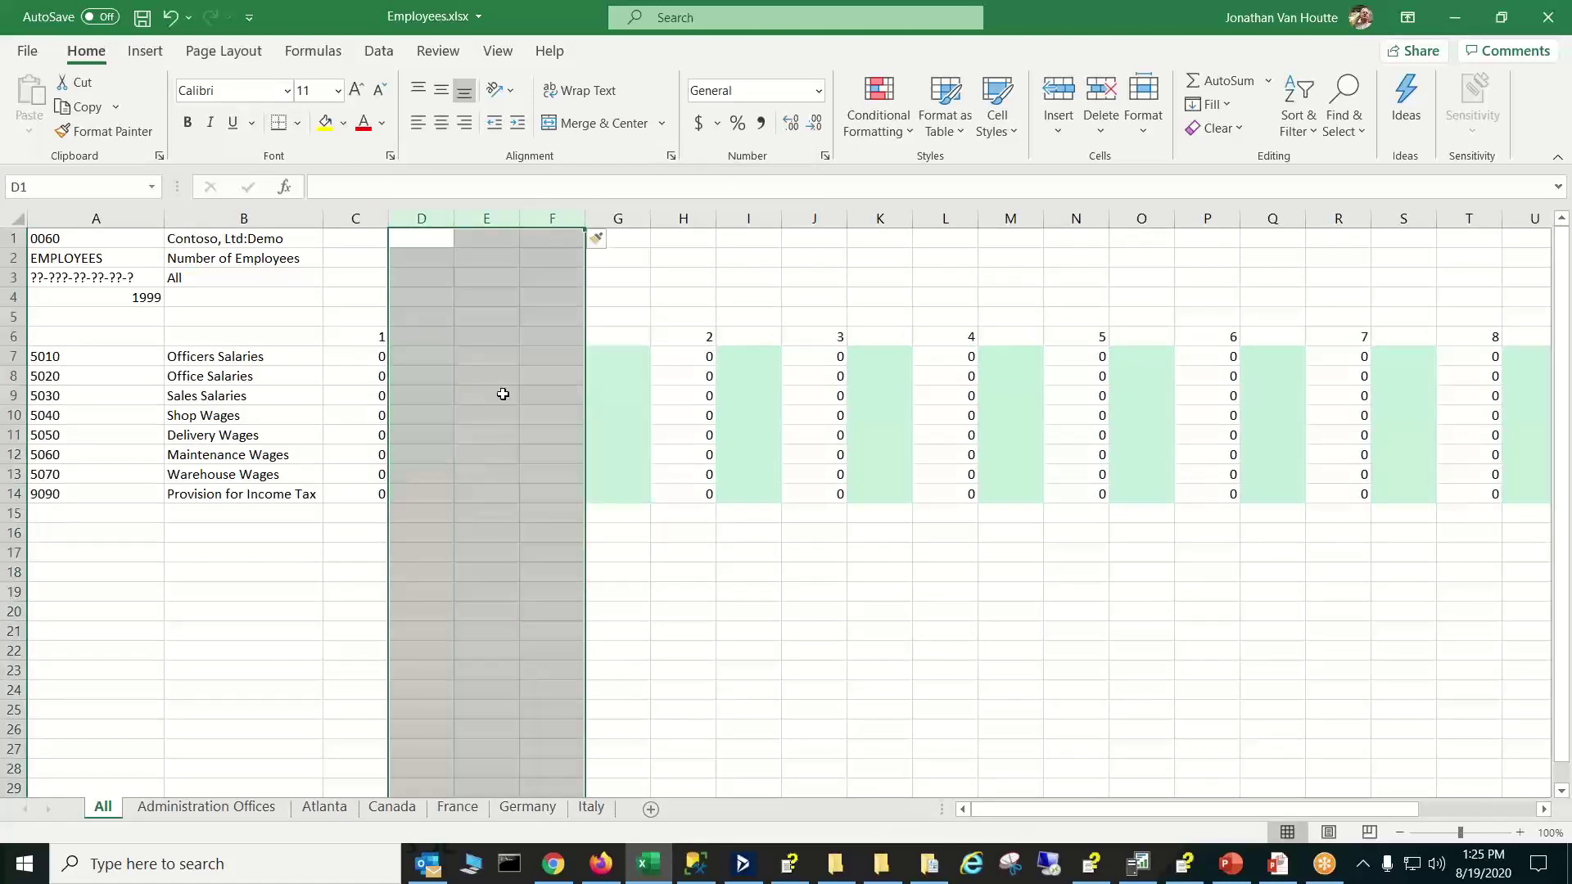
pyautogui.click(425, 365)
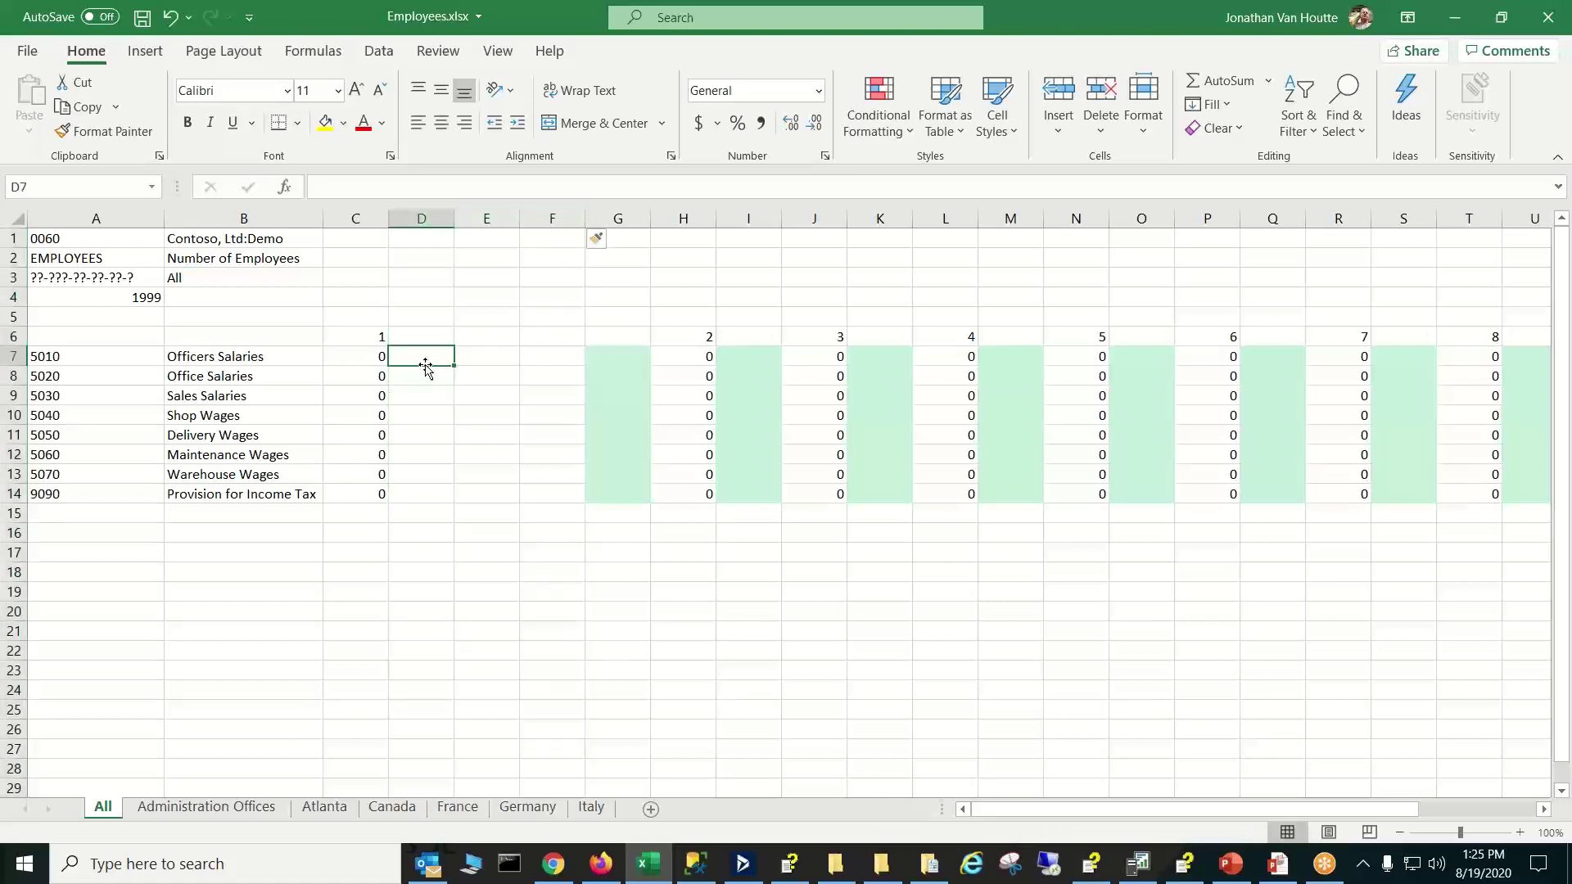
pyautogui.click(120, 258)
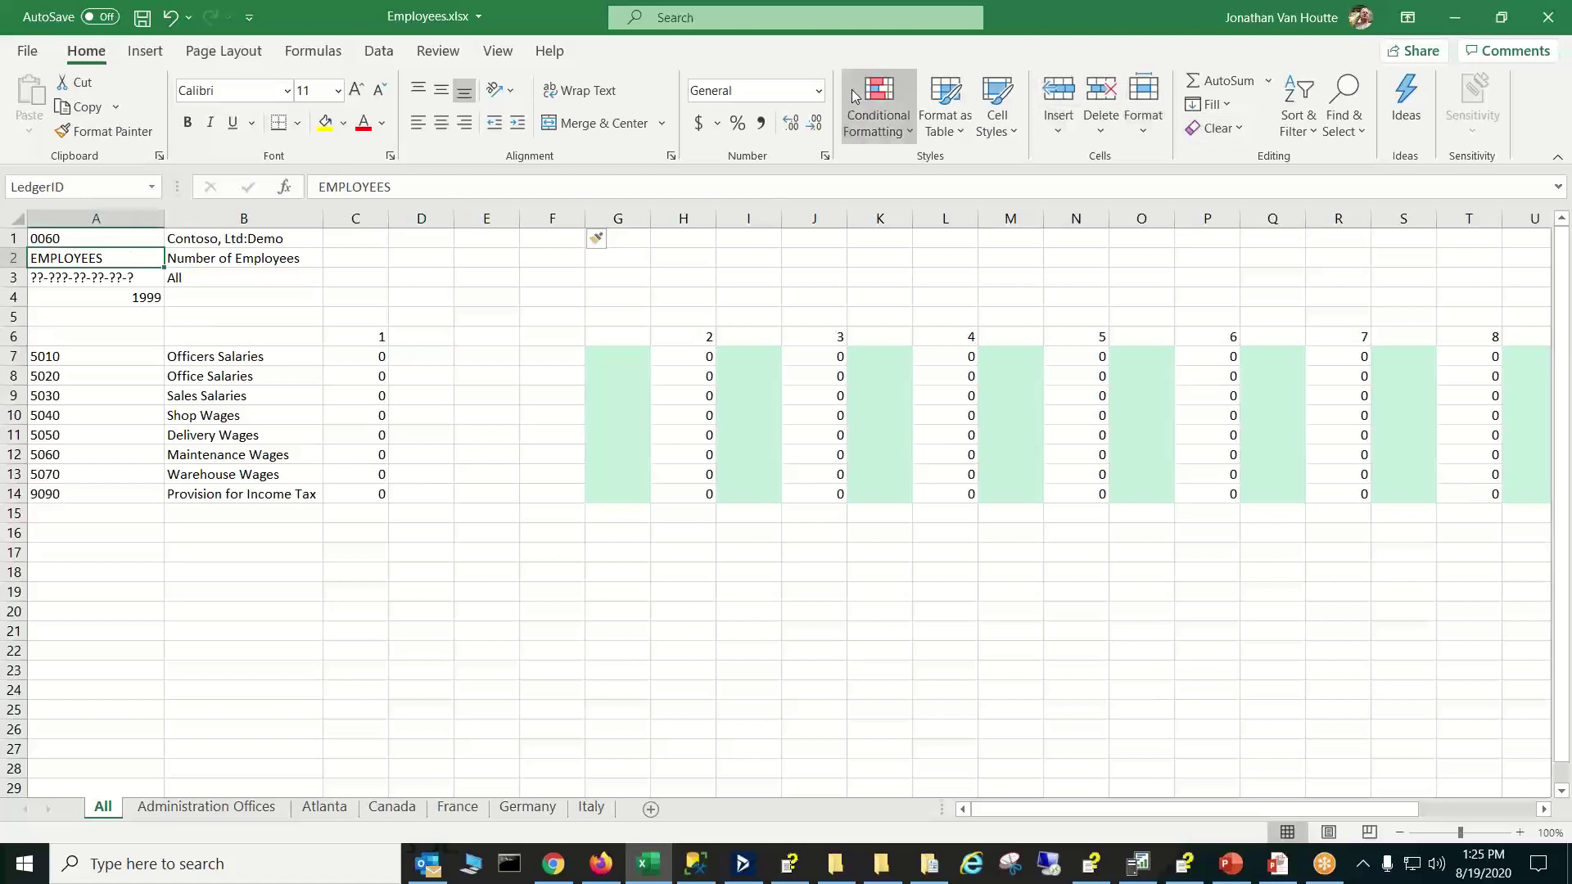
pyautogui.click(440, 58)
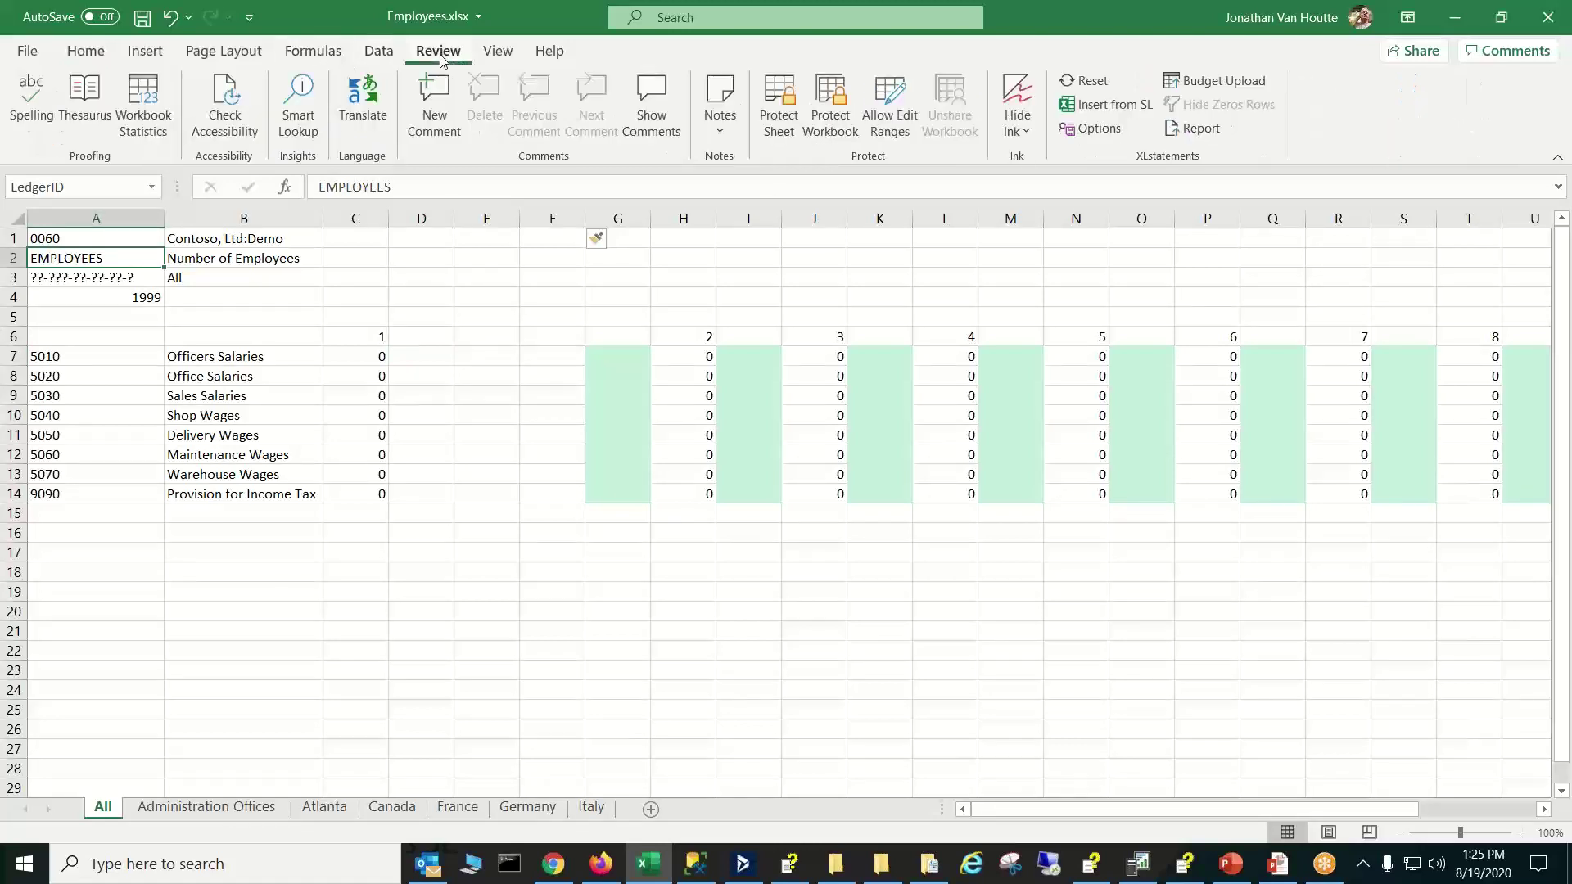
pyautogui.click(1106, 104)
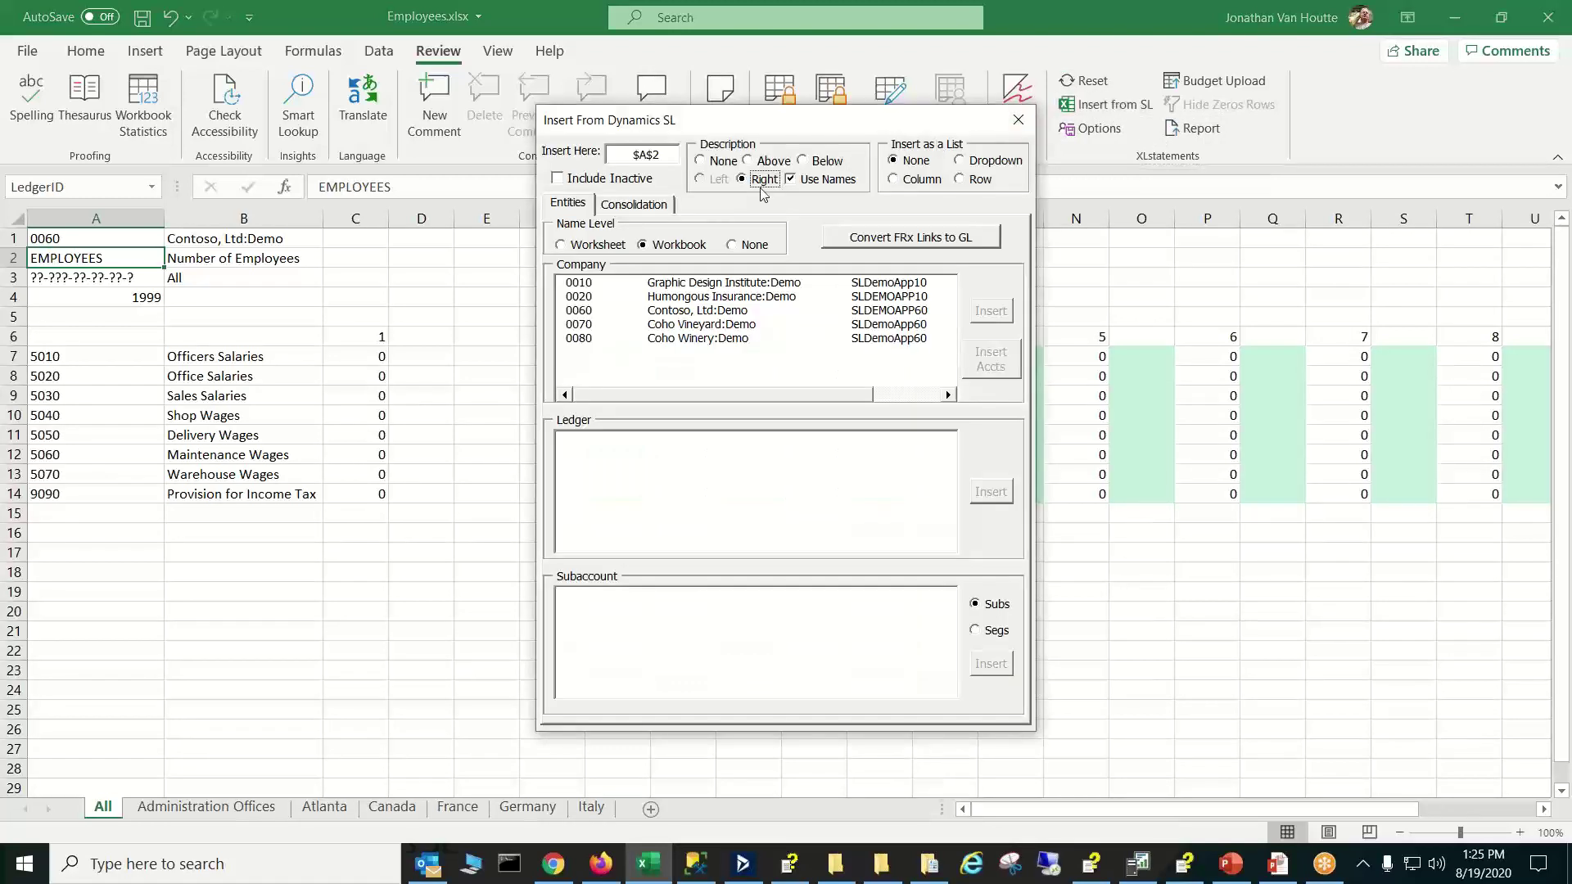
pyautogui.click(584, 309)
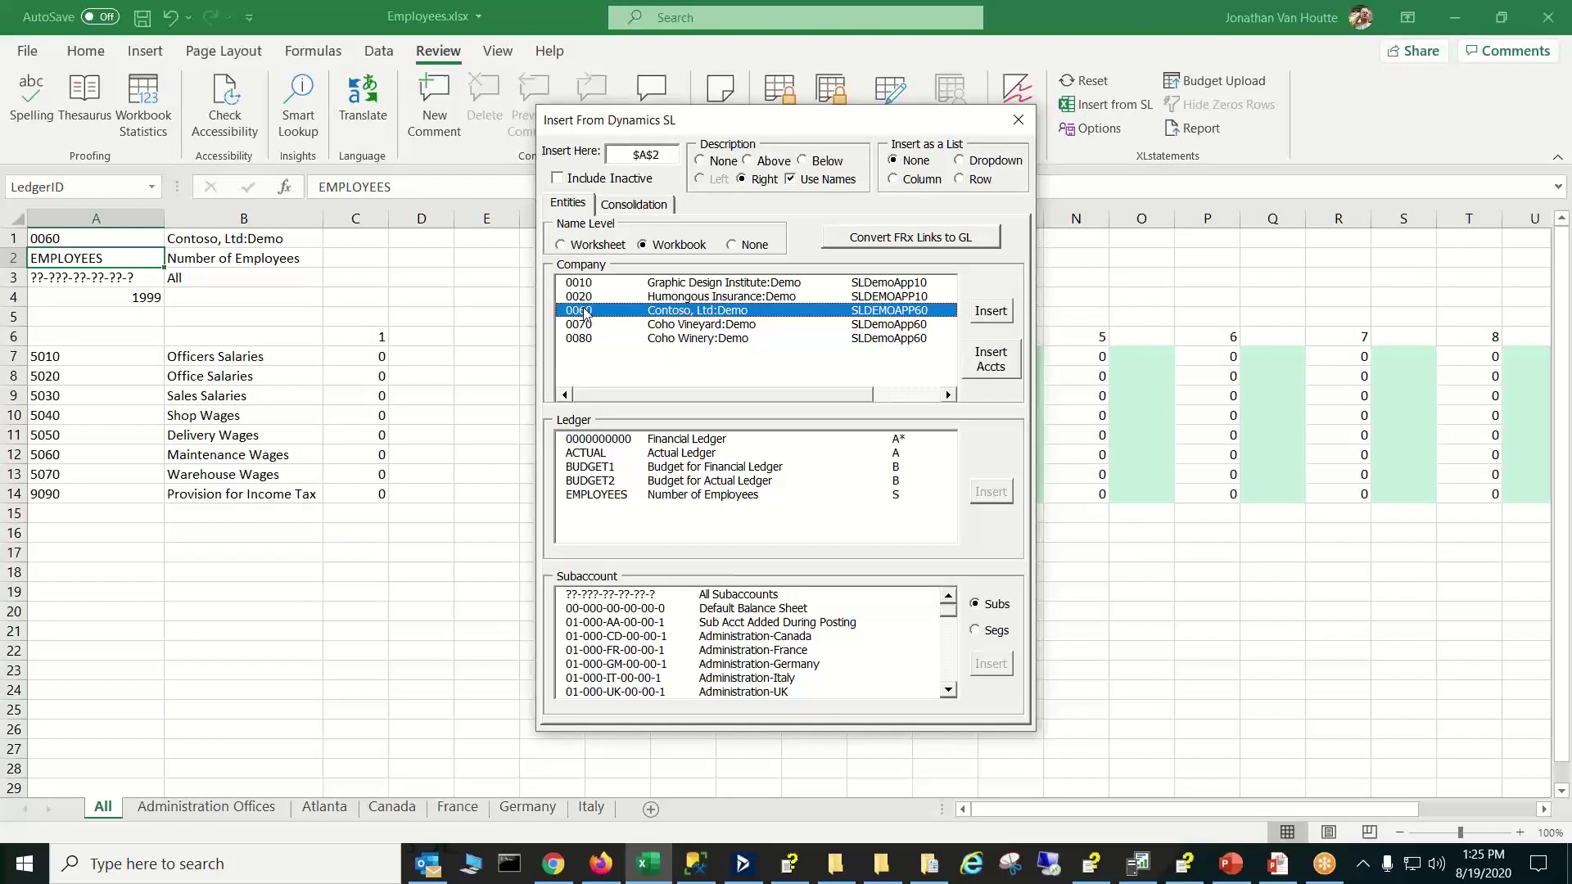
pyautogui.click(701, 439)
pyautogui.click(996, 493)
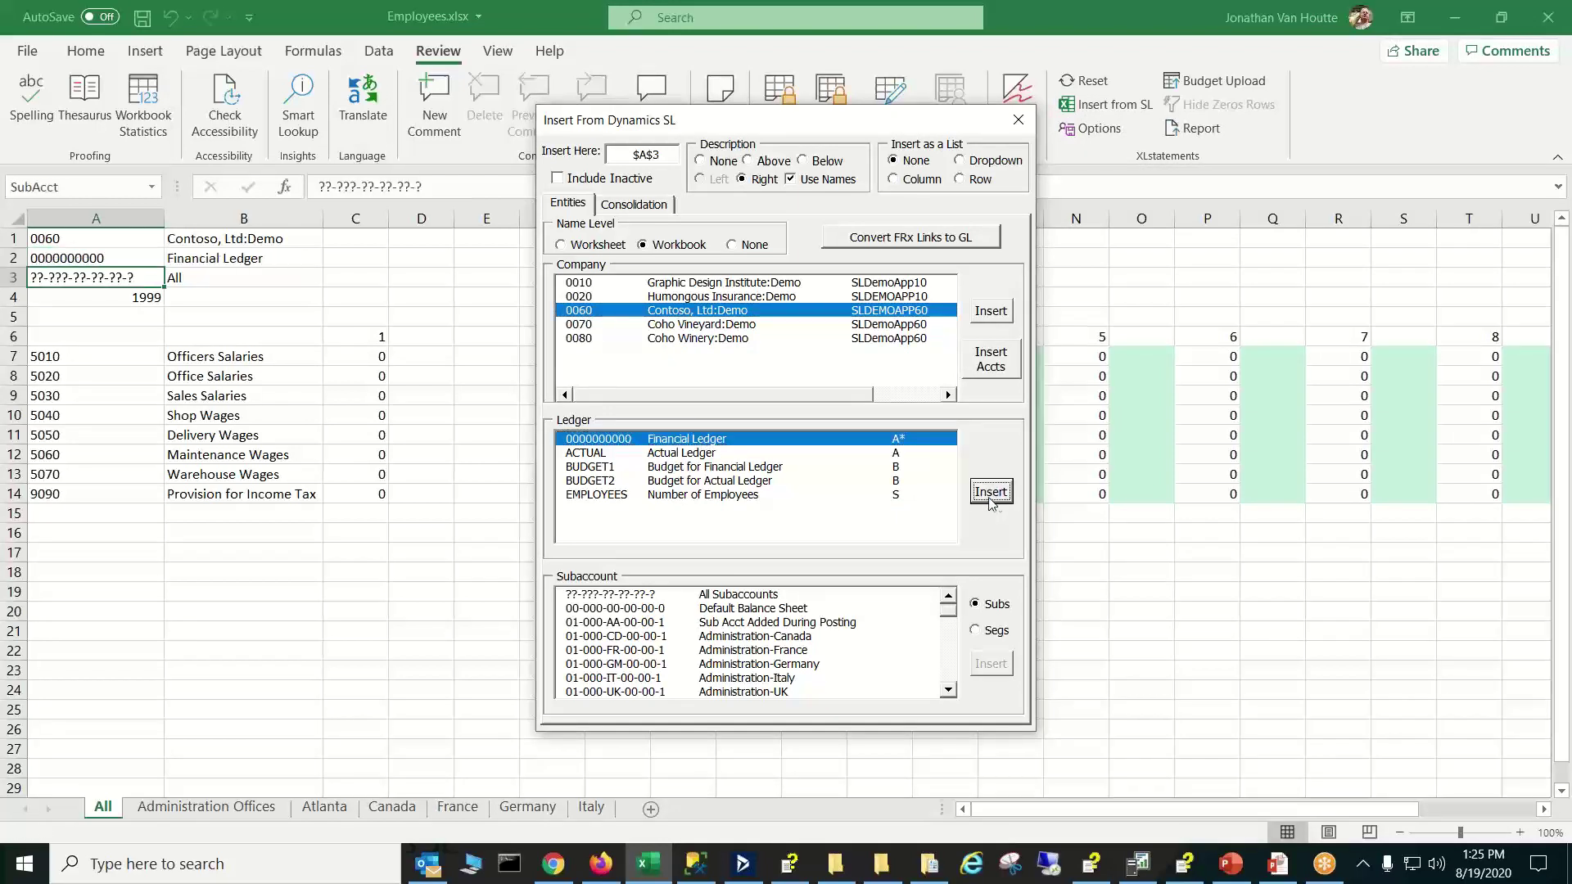
pyautogui.click(1018, 120)
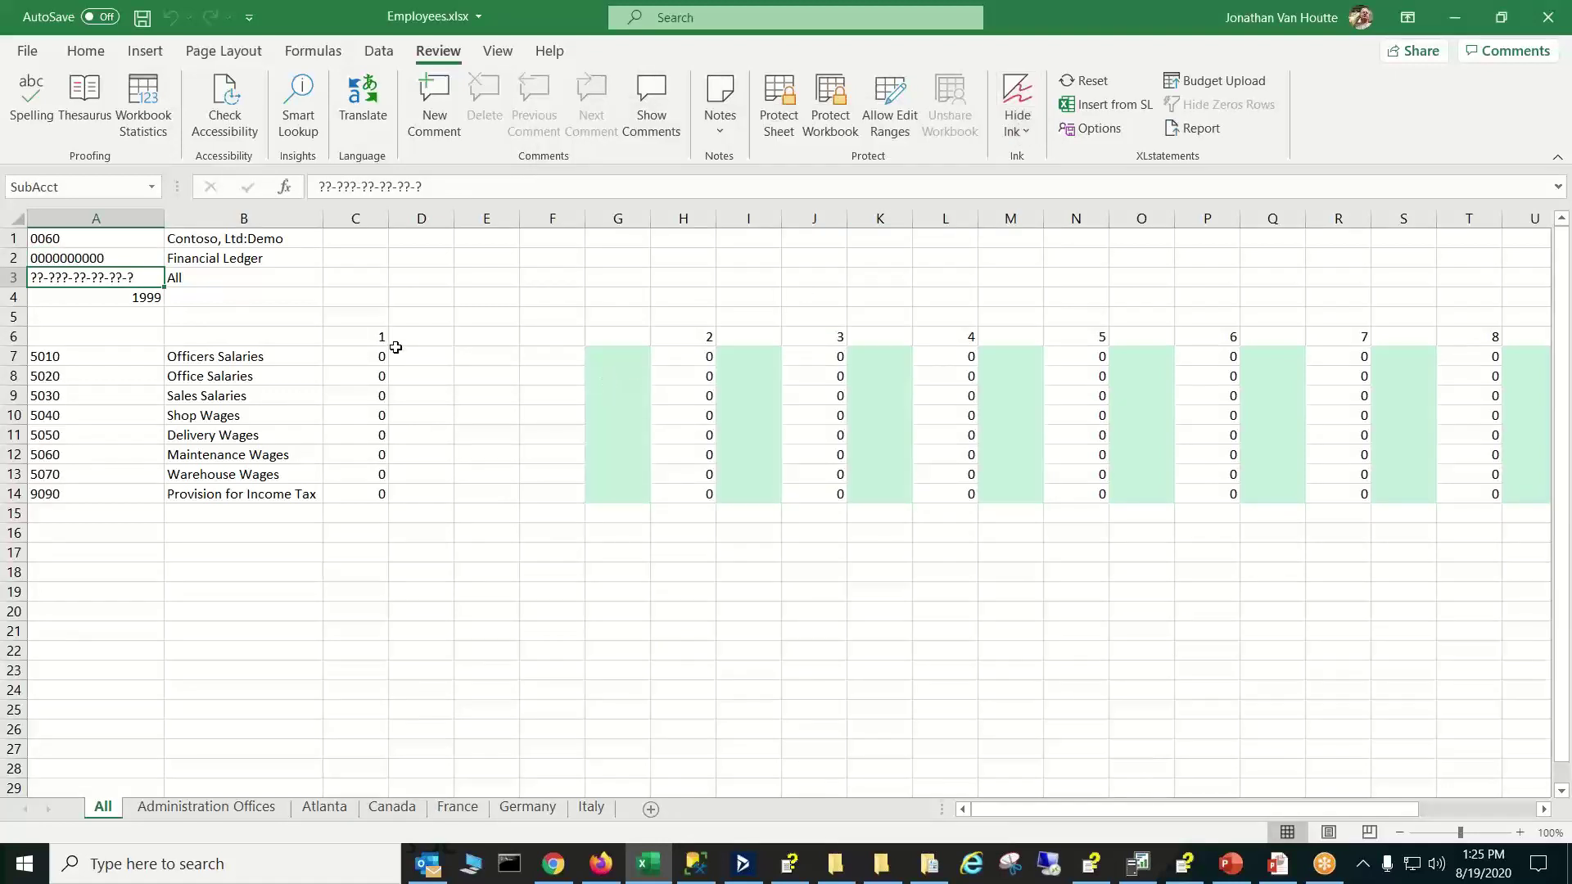
# Set the first period header in C6 to 11 and check the balance formulas below it
pyautogui.doubleClick(362, 334)
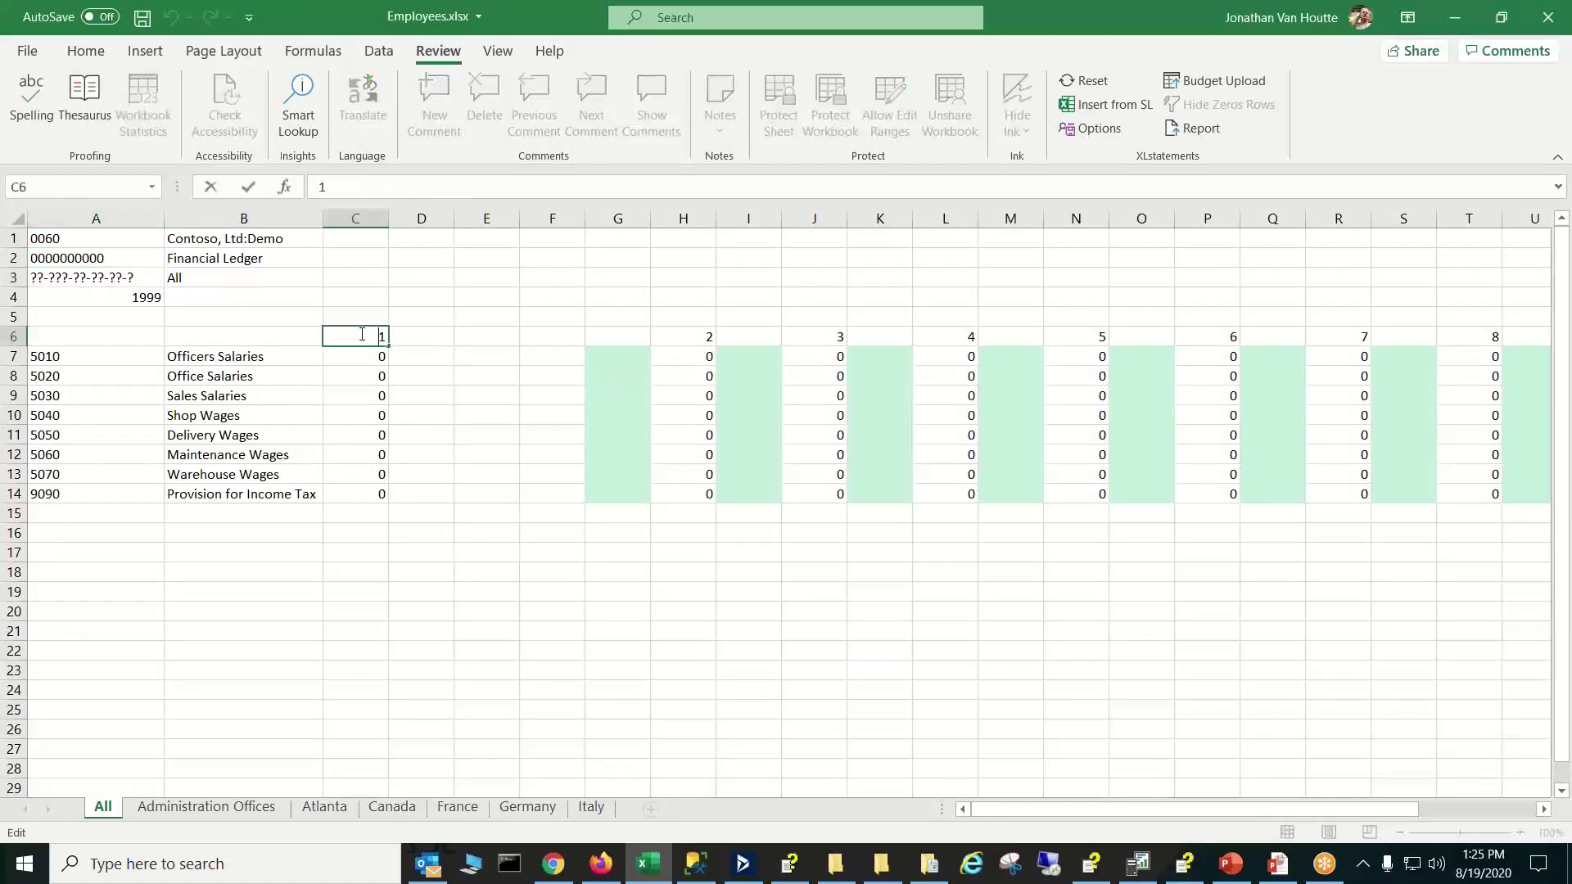
pyautogui.press('Return')
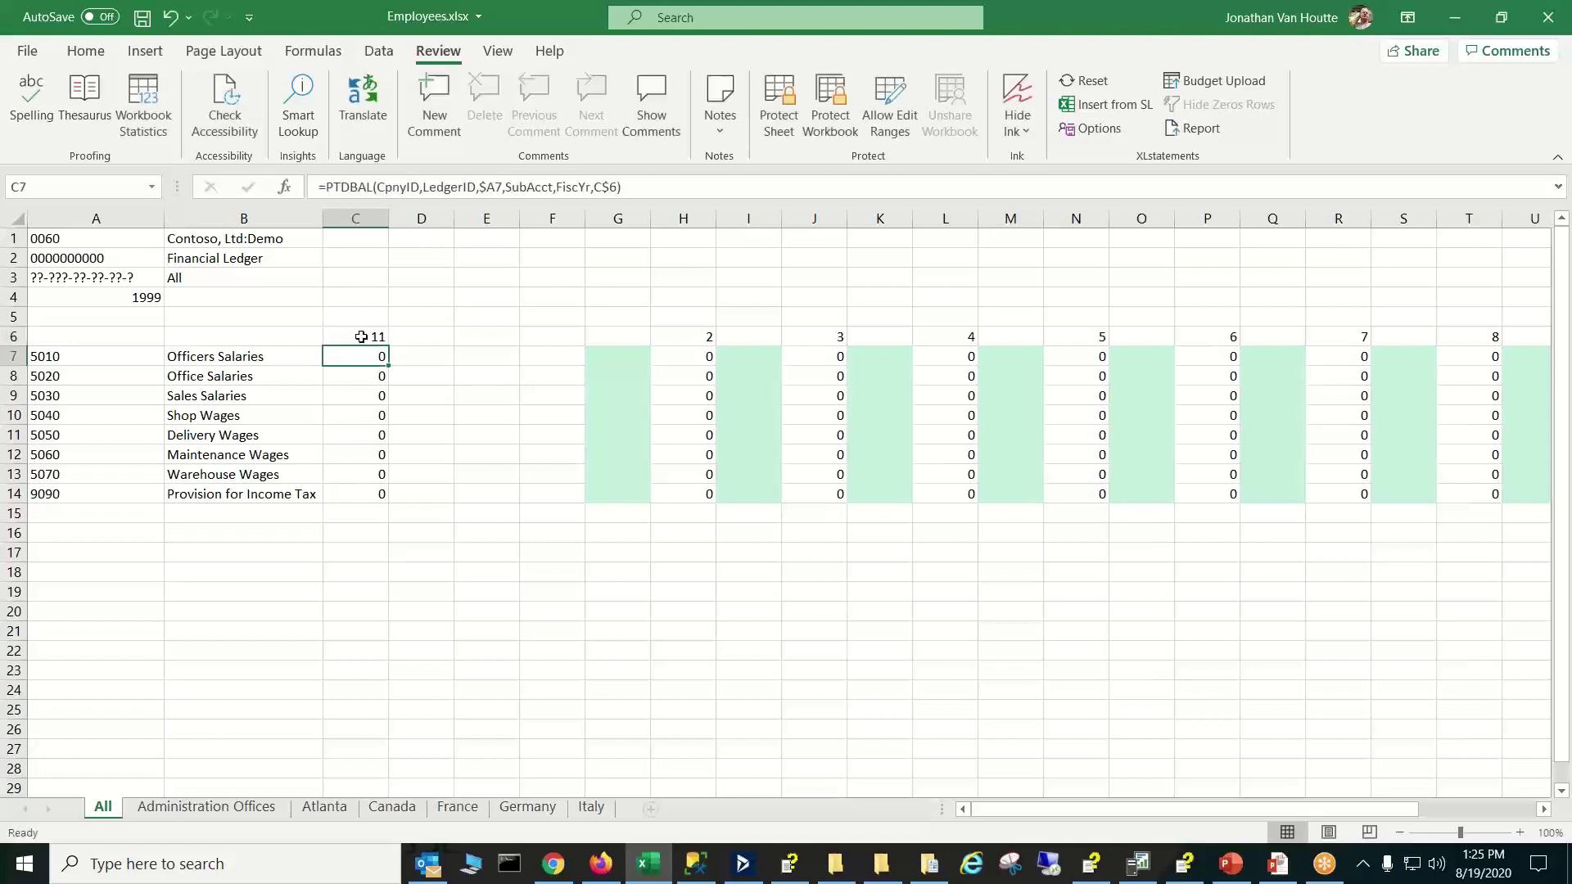
pyautogui.click(467, 357)
pyautogui.click(356, 440)
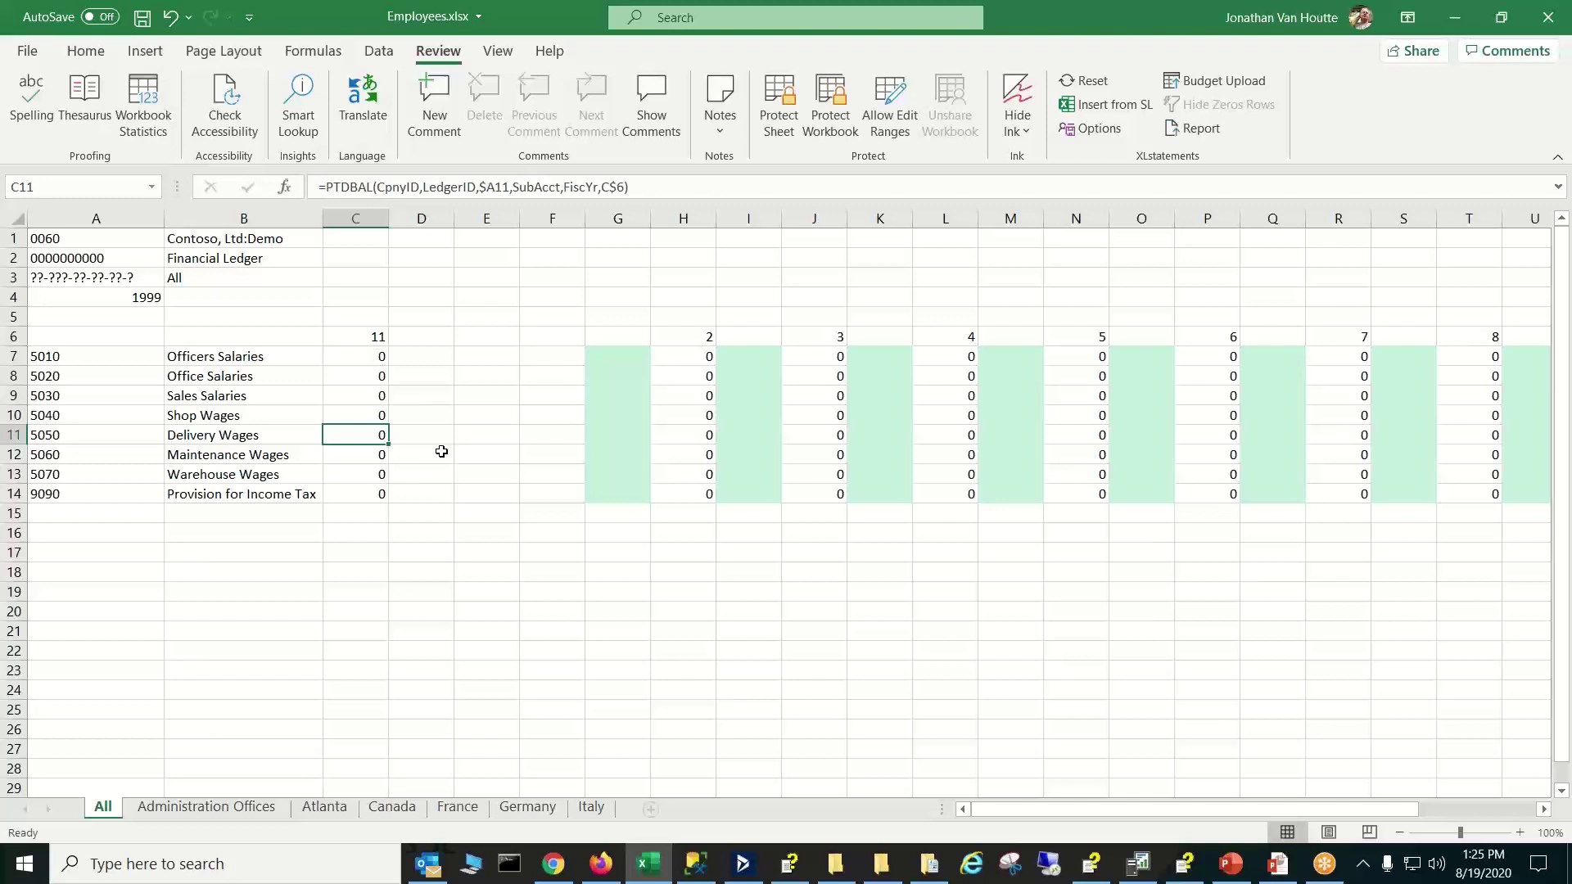
pyautogui.click(384, 379)
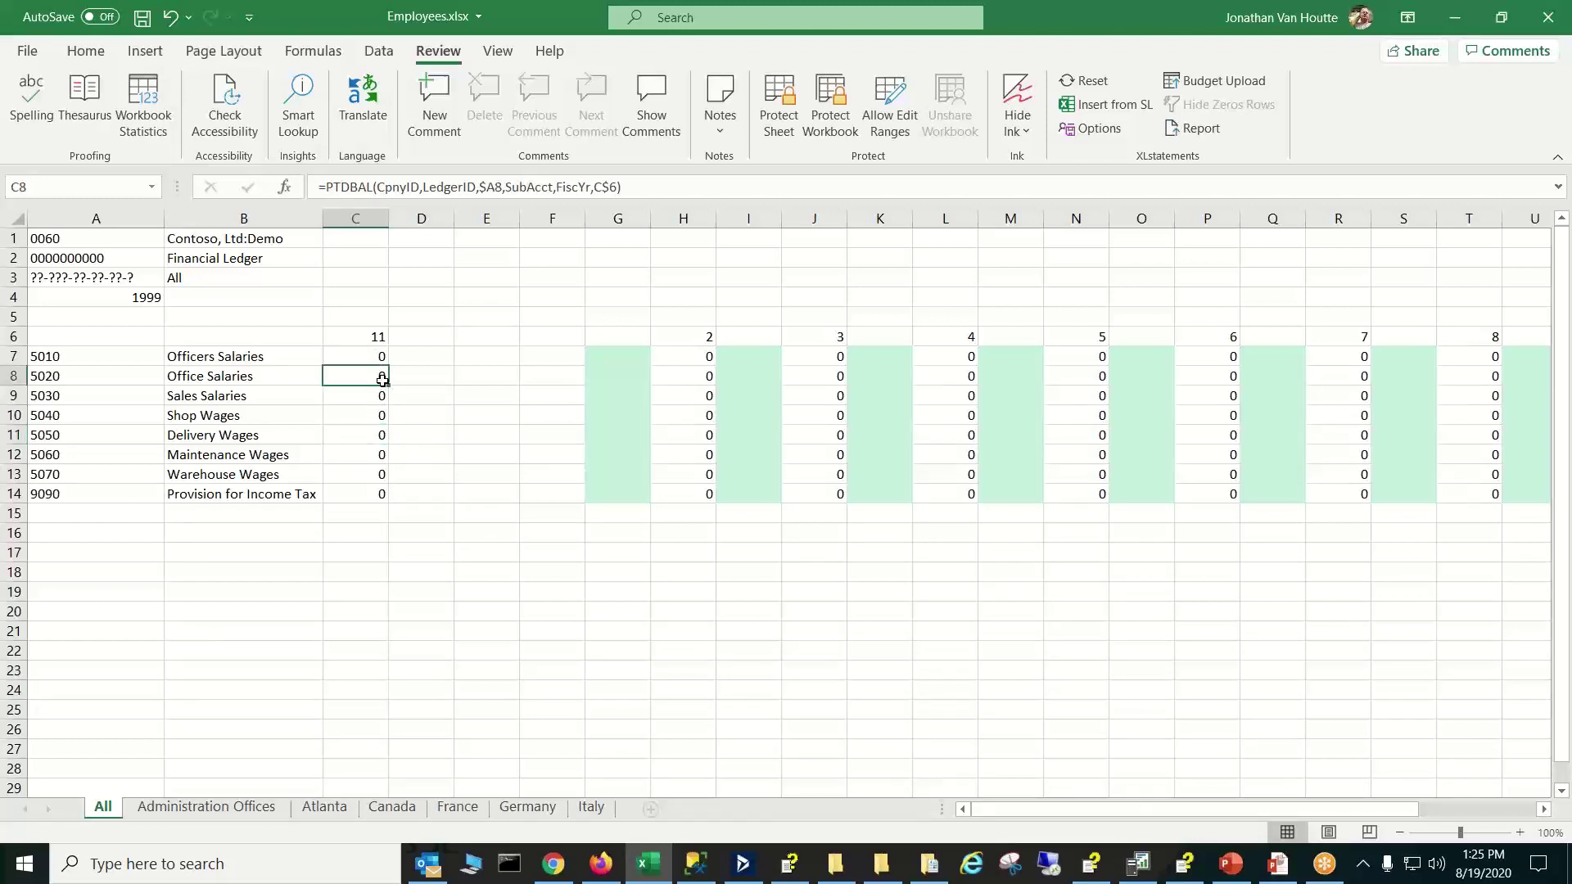
# Try period 10 in header cell C6, then set it back to 11
pyautogui.click(377, 336)
pyautogui.press('Down')
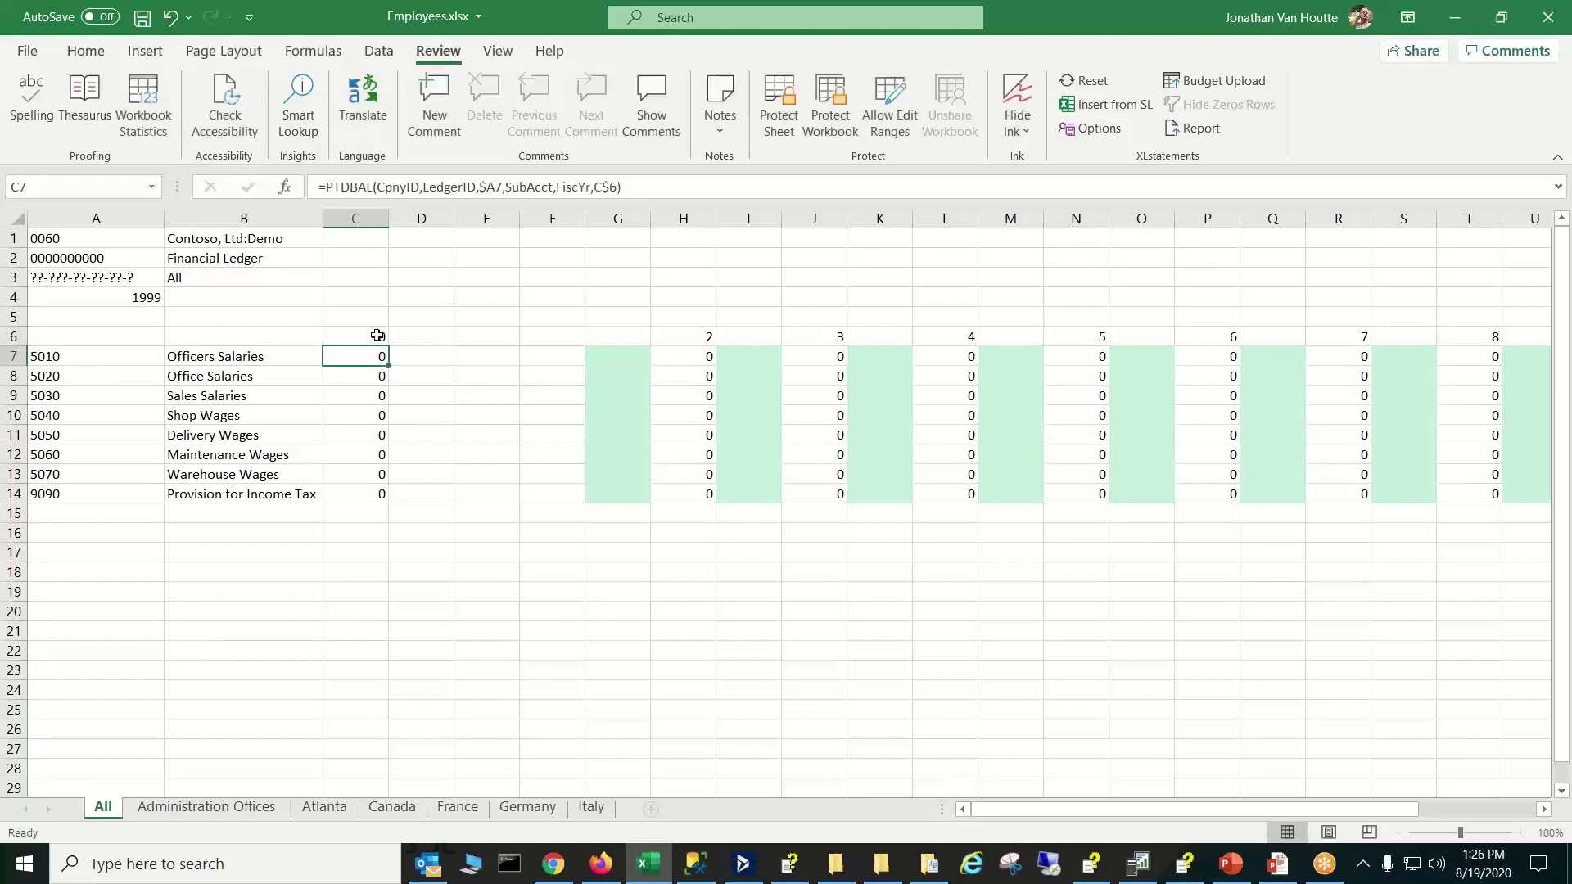
pyautogui.click(377, 336)
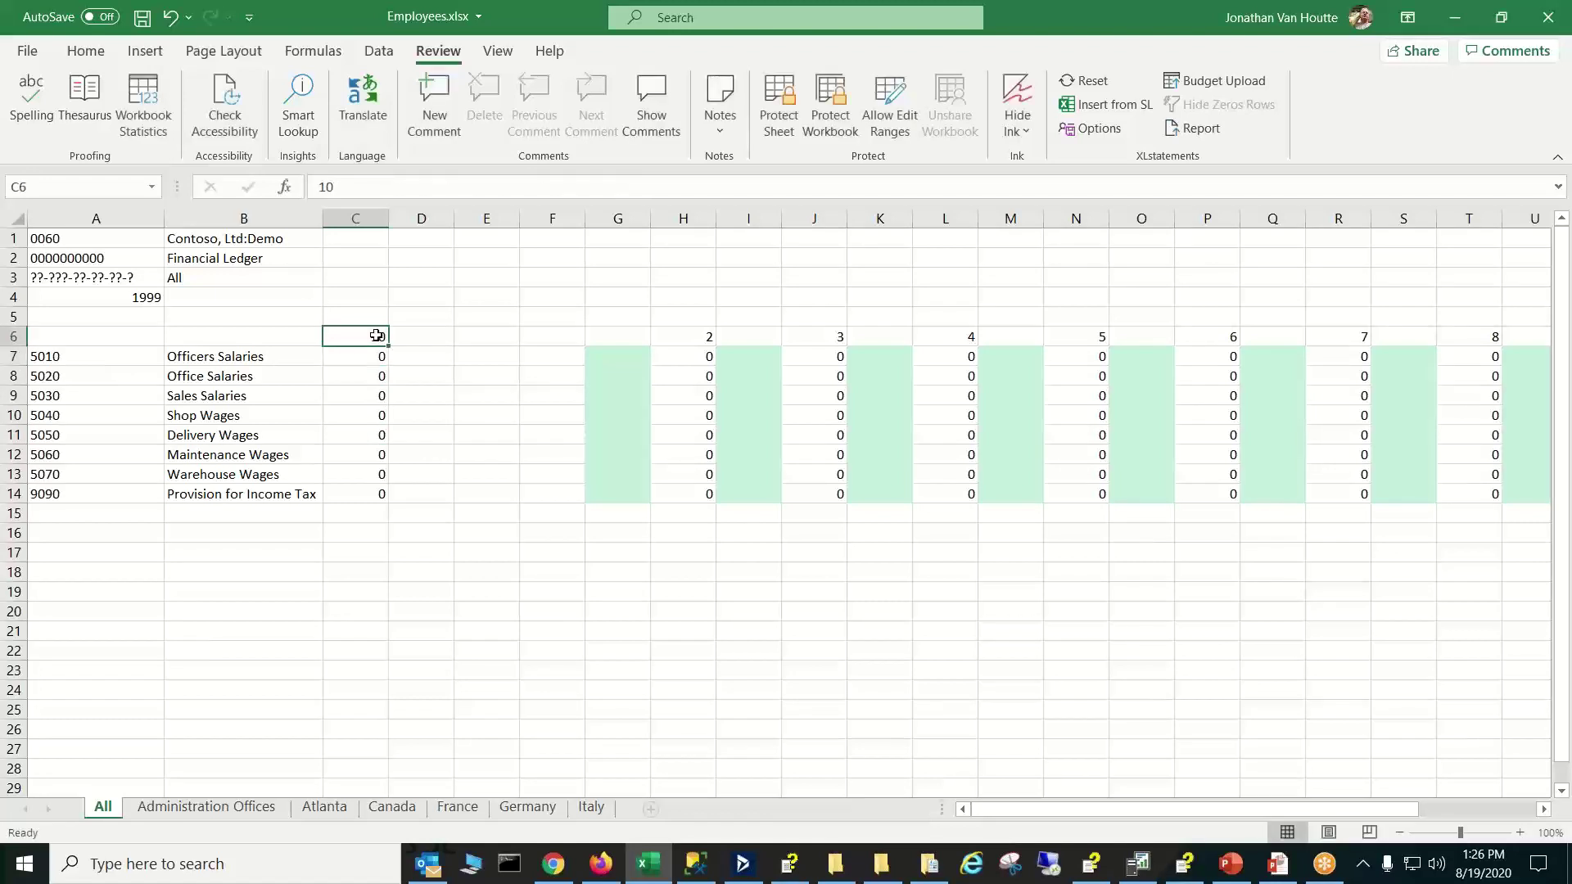
pyautogui.write('11')
pyautogui.press('Return')
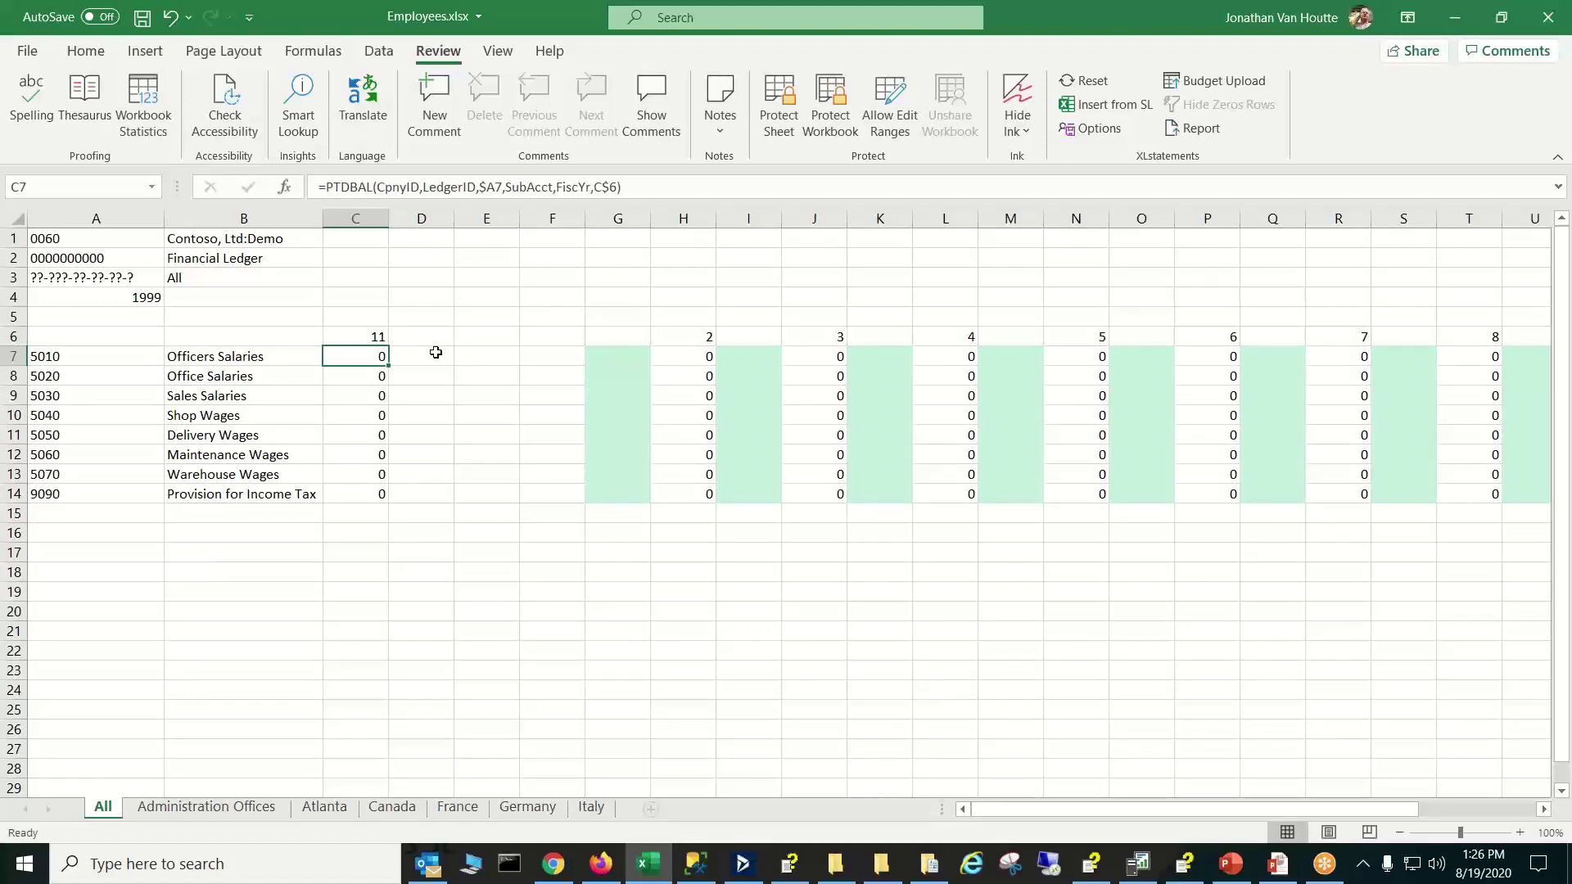
# Fill the PTDBAL formula in C7 down and across through D14
pyautogui.click(432, 335)
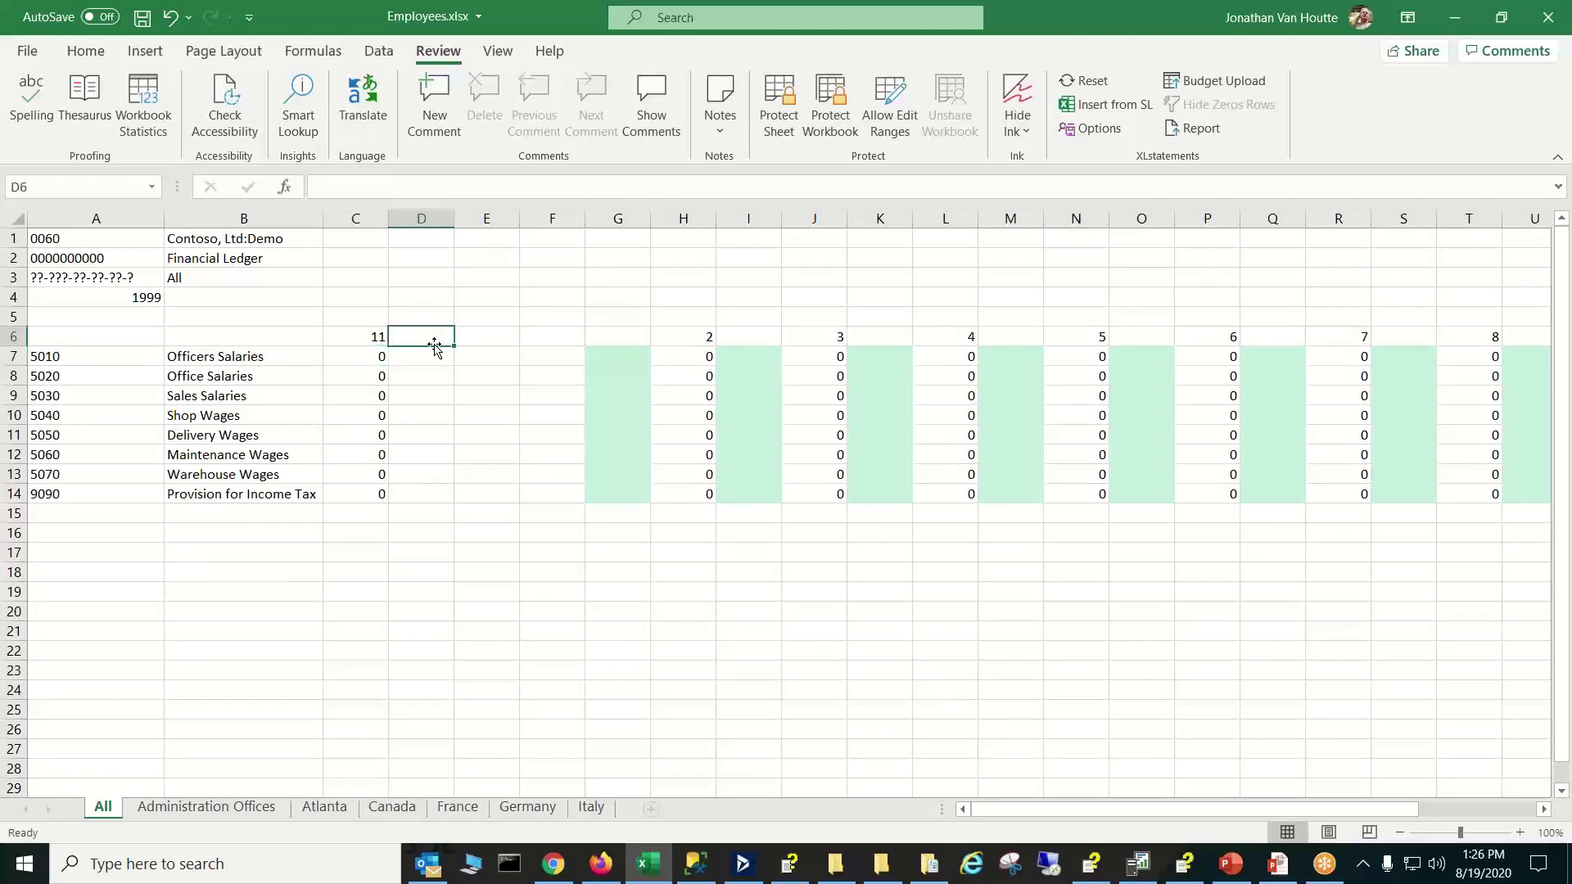
pyautogui.click(420, 356)
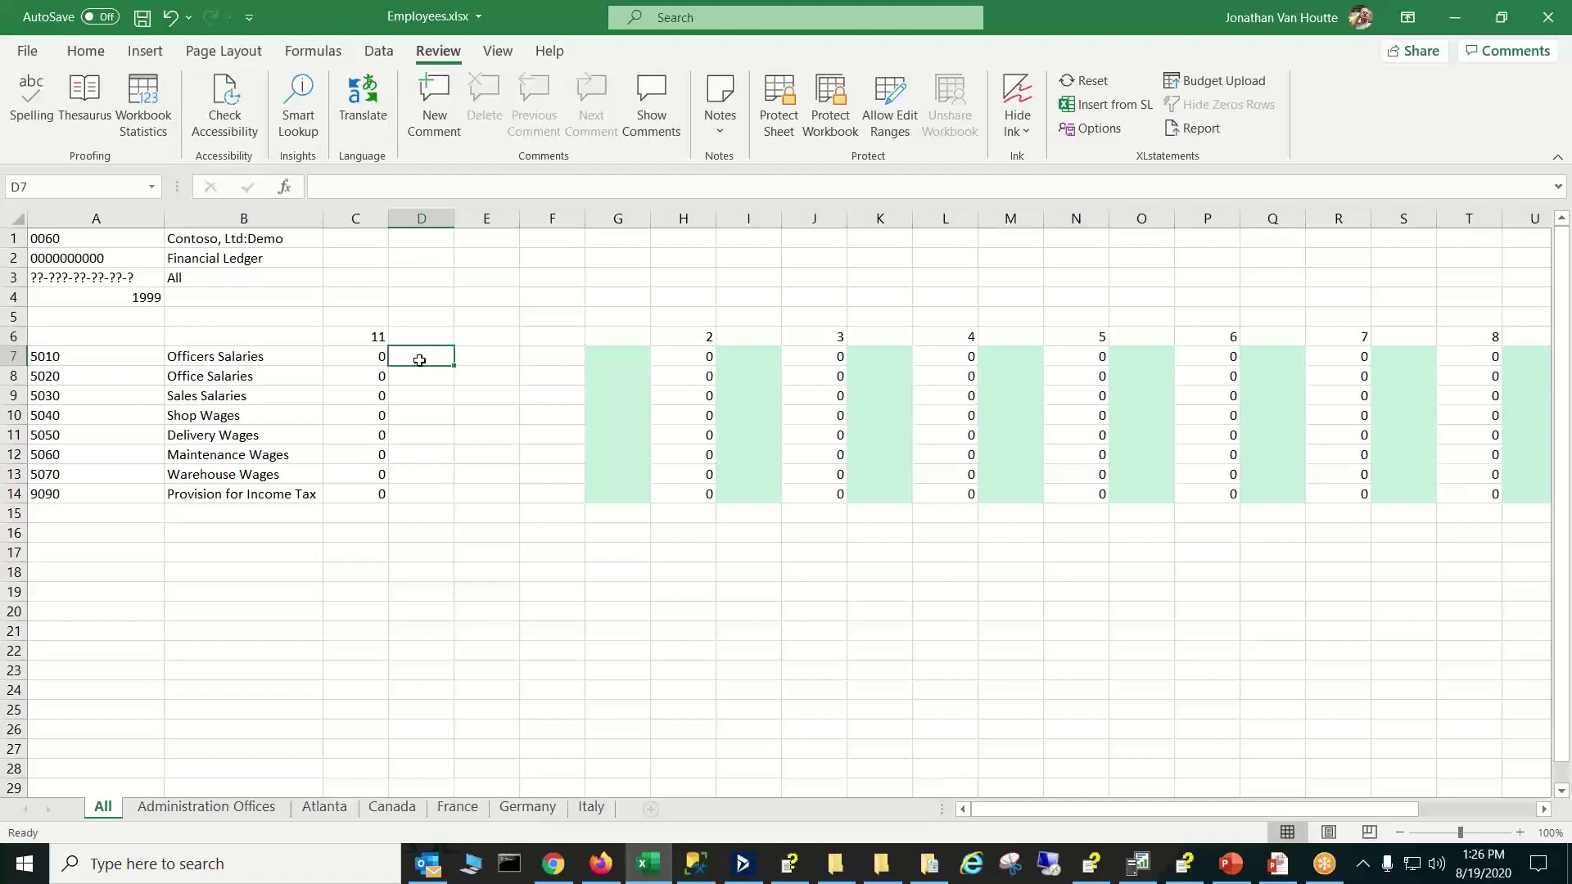
pyautogui.click(359, 356)
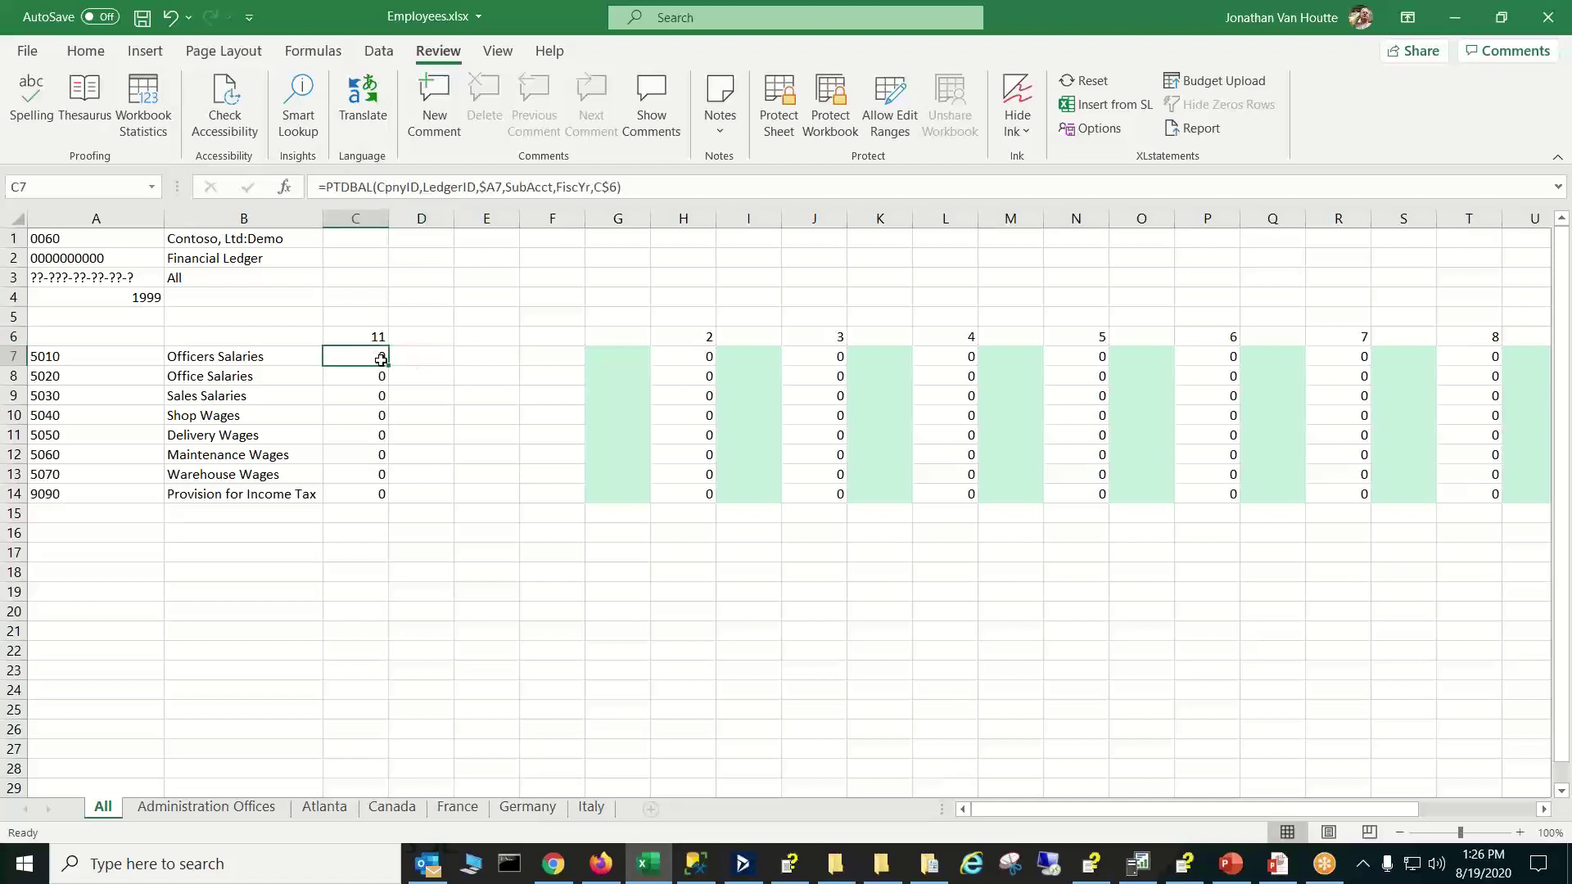
pyautogui.moveTo(386, 364); pyautogui.dragTo(437, 493)
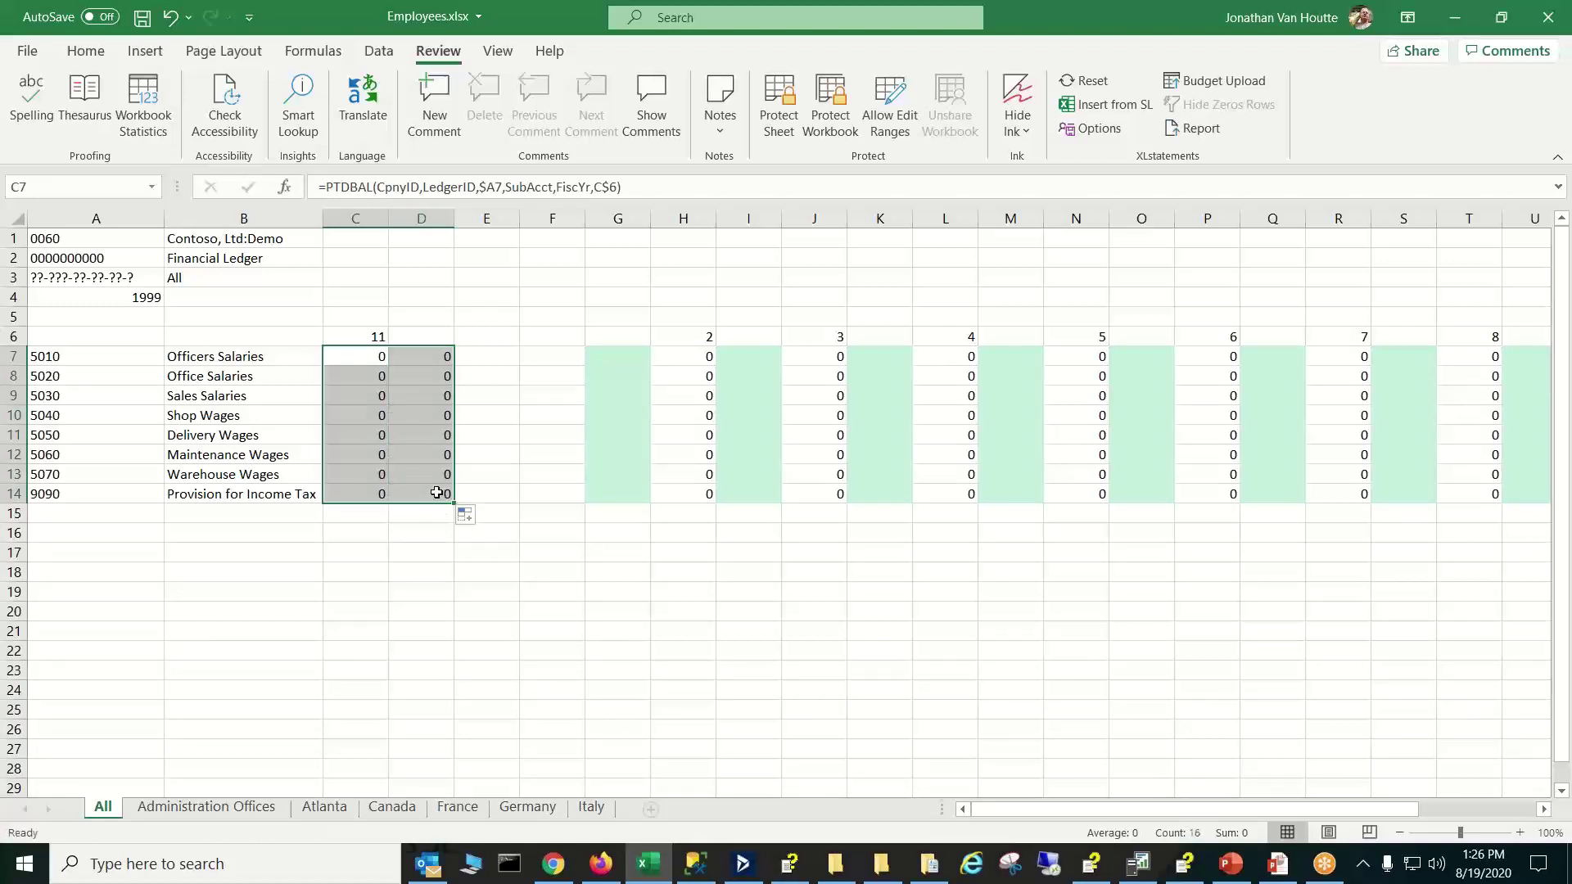
# Replace the LedgerID argument in D7's PTDBAL formula with the literal "EMPLOYEES"
pyautogui.click(433, 360)
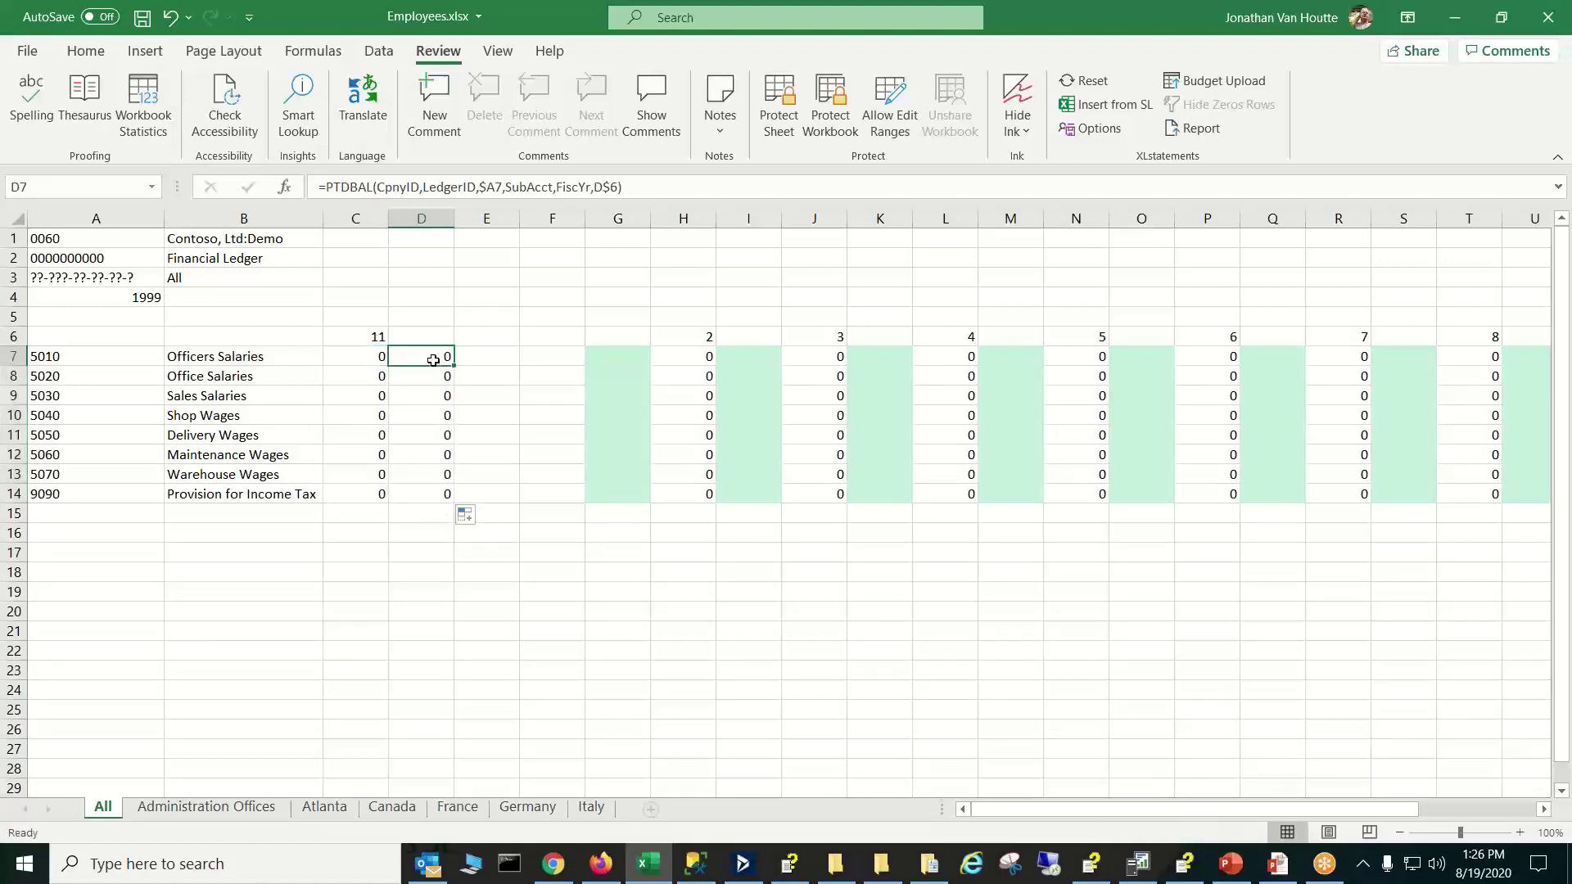
pyautogui.doubleClick(442, 187)
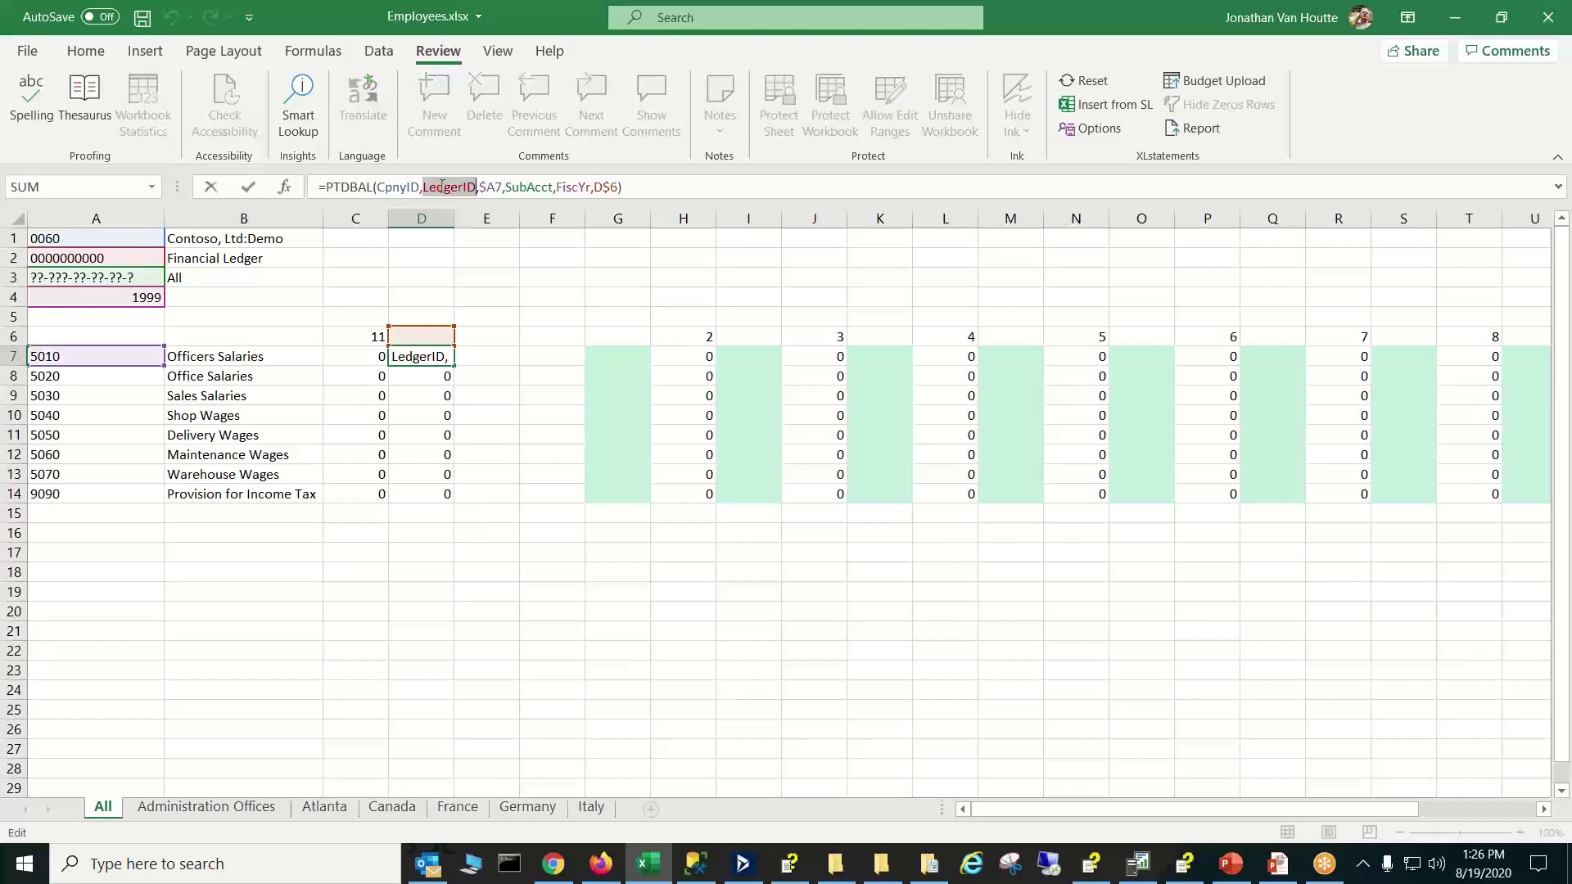
pyautogui.write('"')
pyautogui.write('EMPLO')
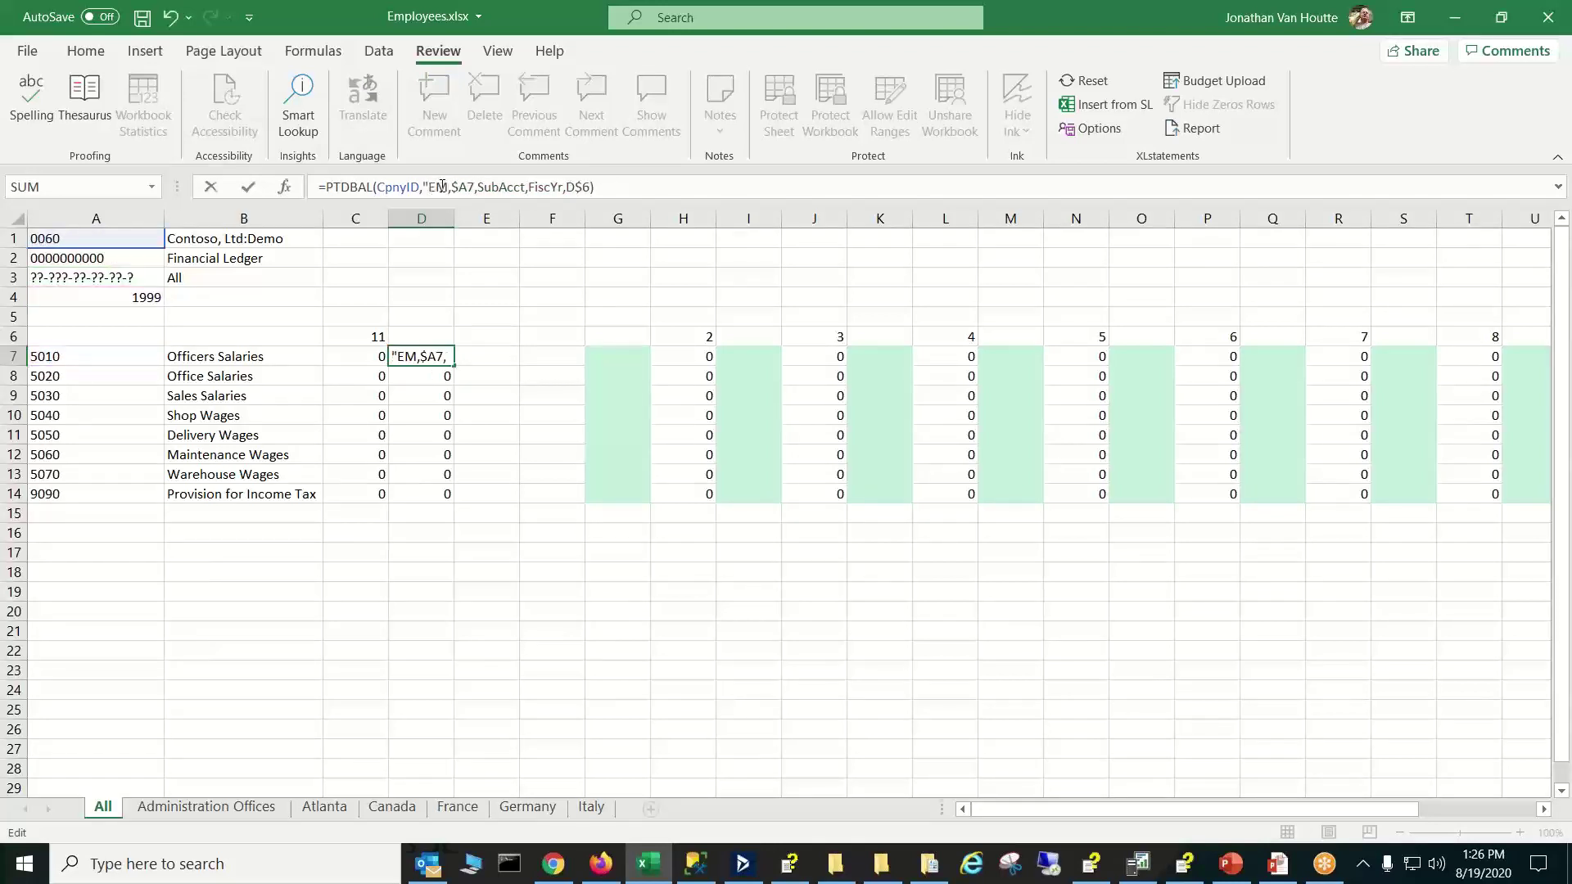
pyautogui.write('YYE')
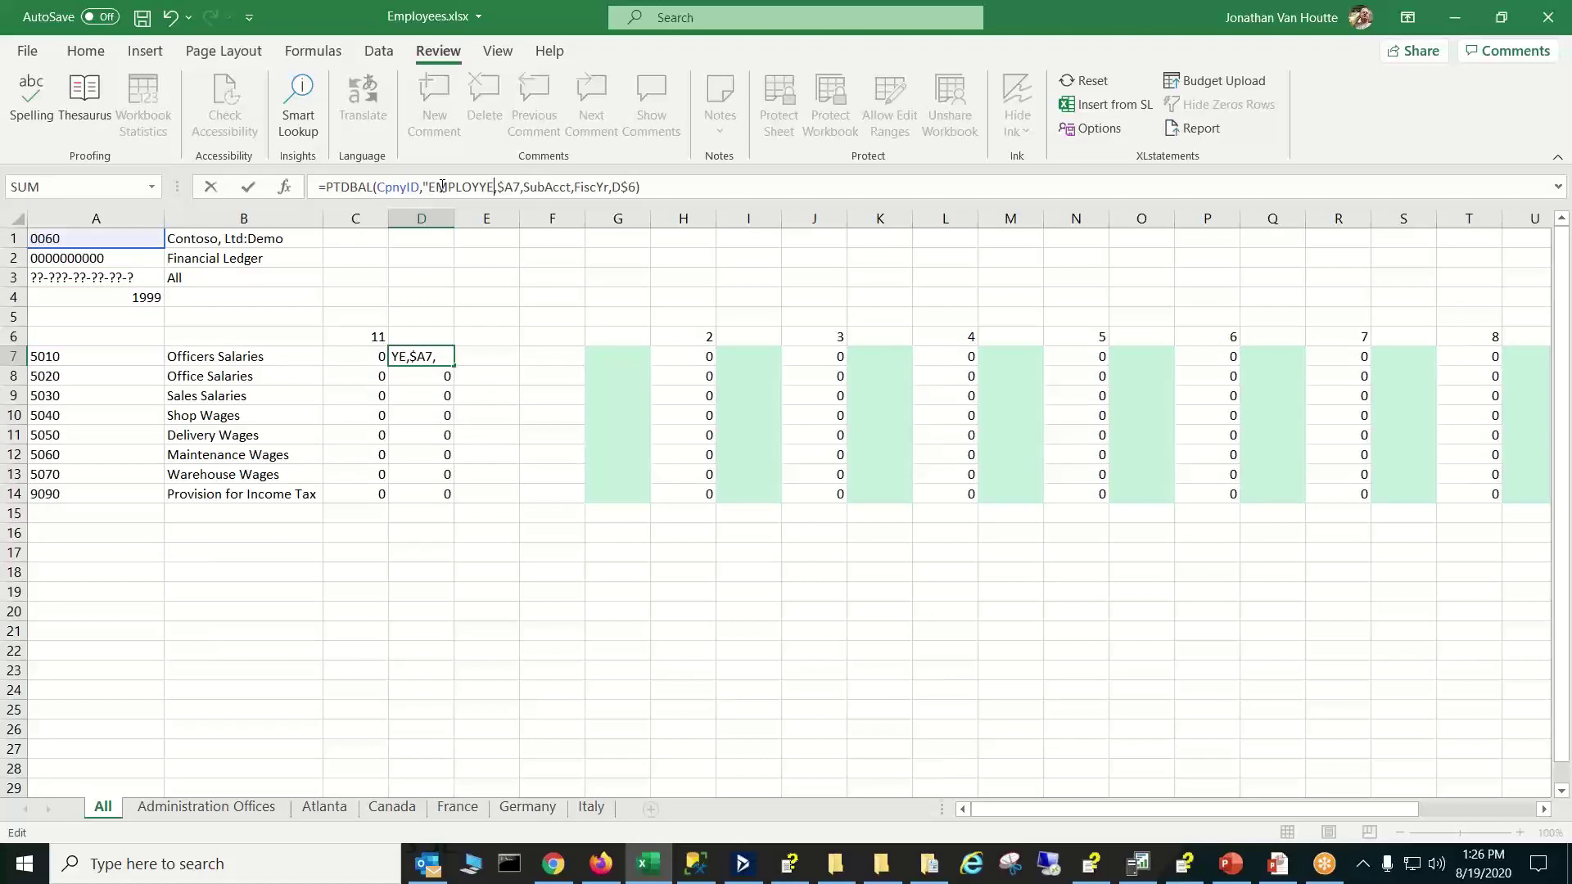
pyautogui.press('BackSpace')
pyautogui.press('BackSpace')
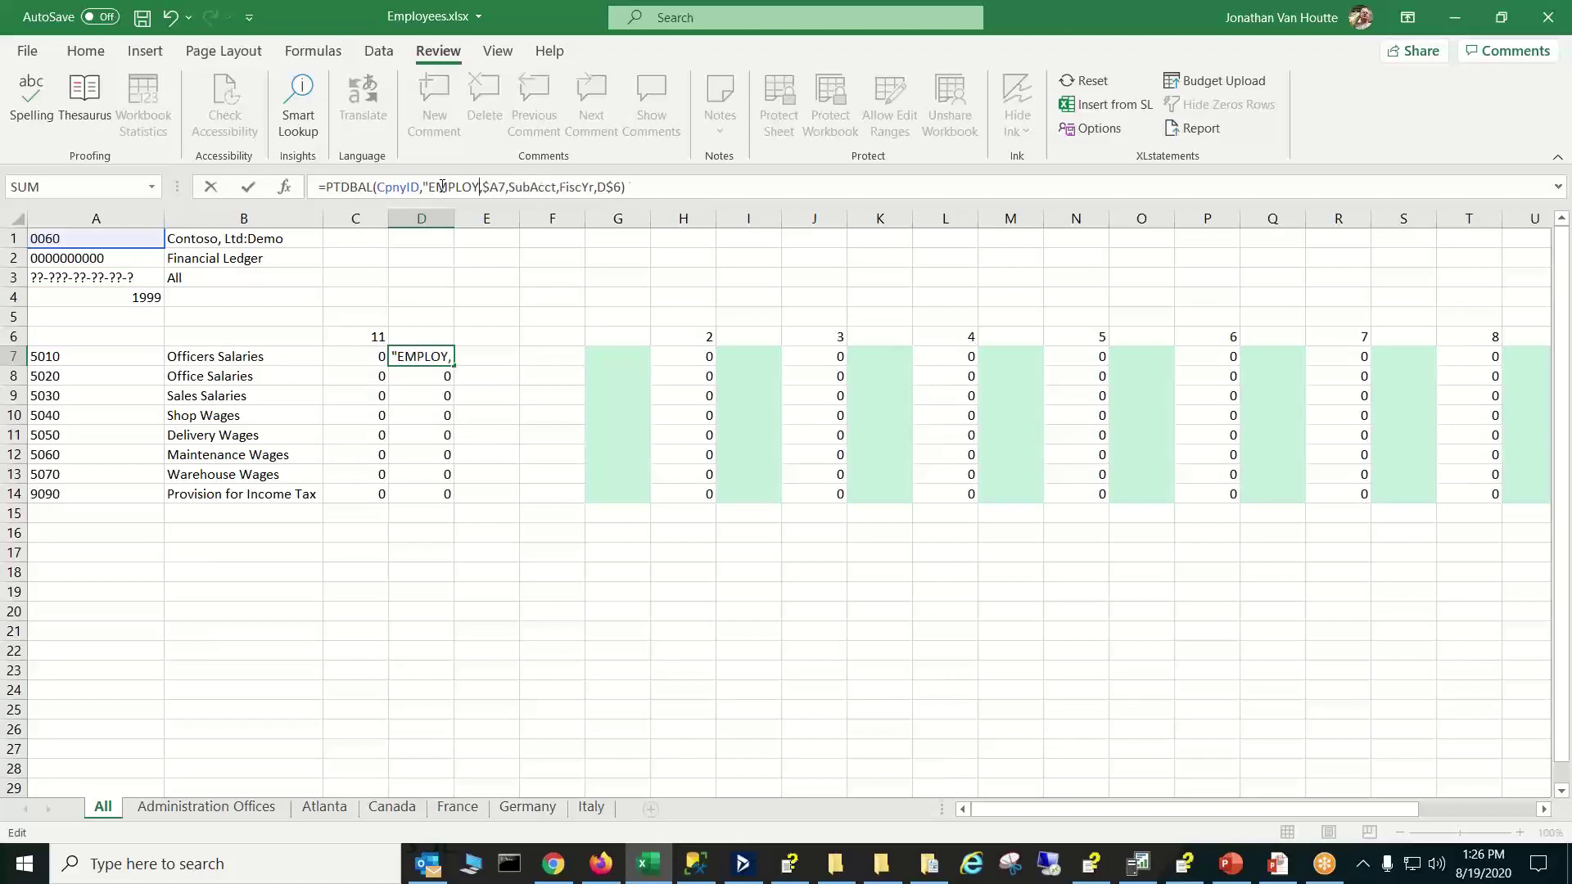
pyautogui.write('EES')
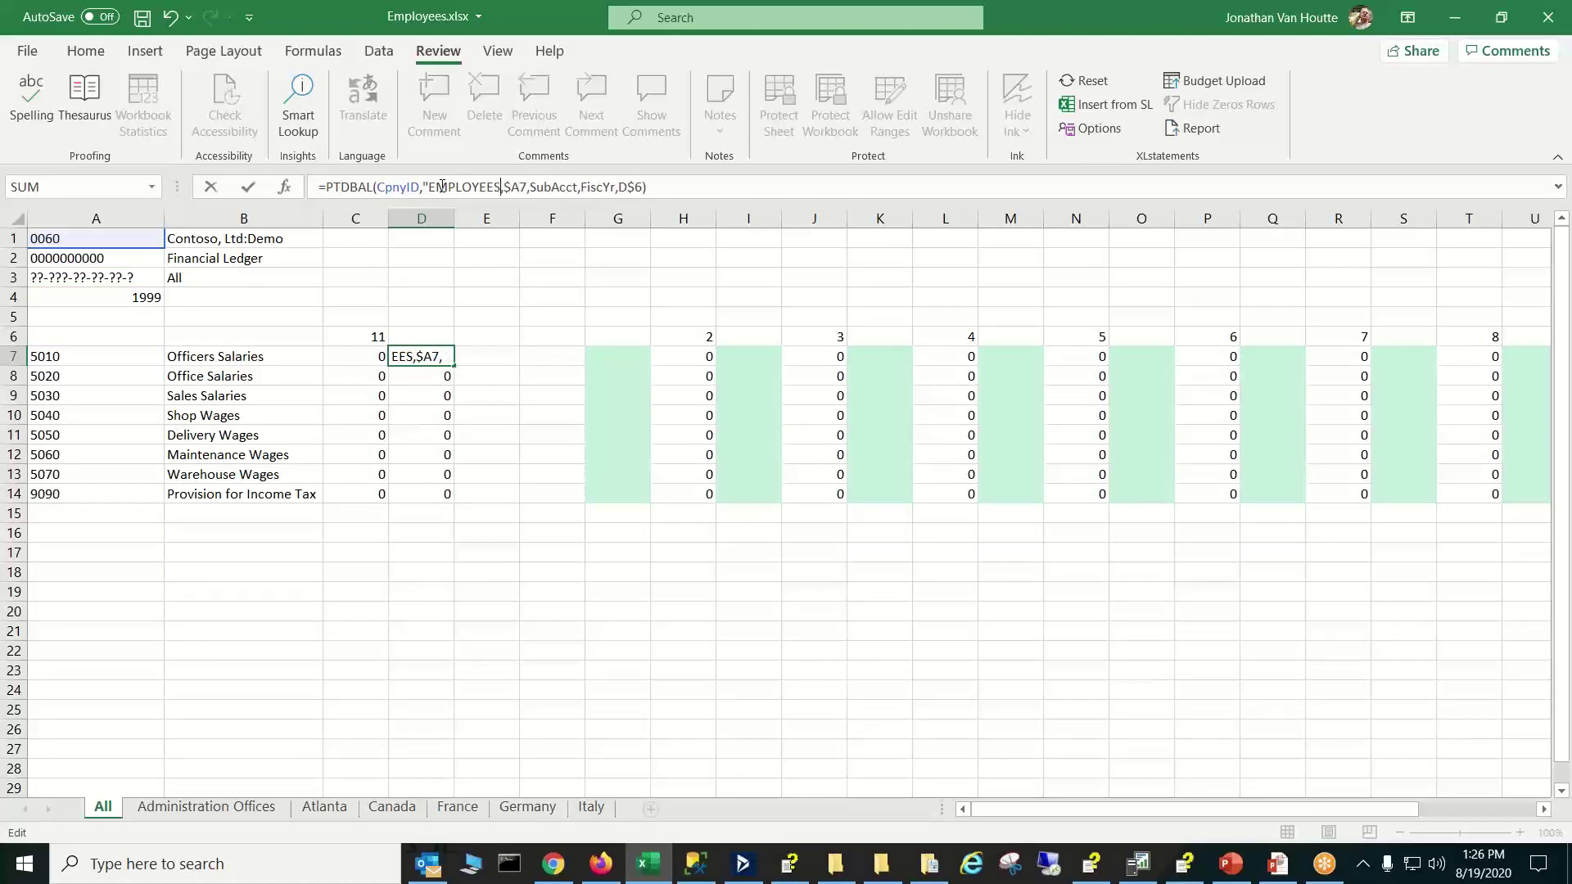
pyautogui.write('"')
pyautogui.press('Return')
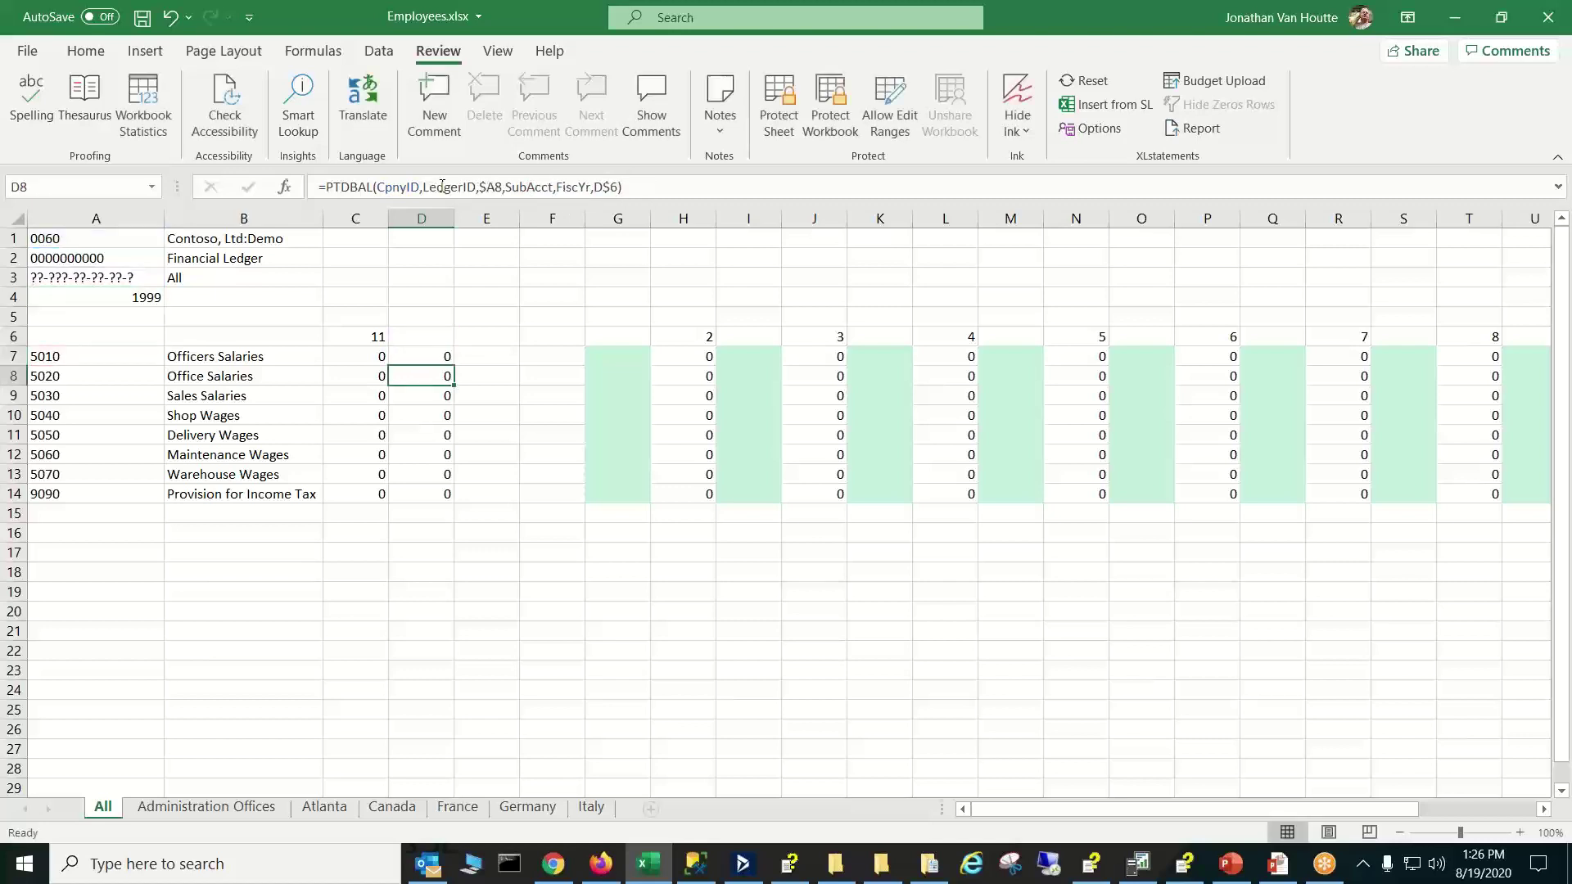
# Enter 11 as the period in D6 and fill D7's EMPLOYEES formula down through D14
pyautogui.click(436, 354)
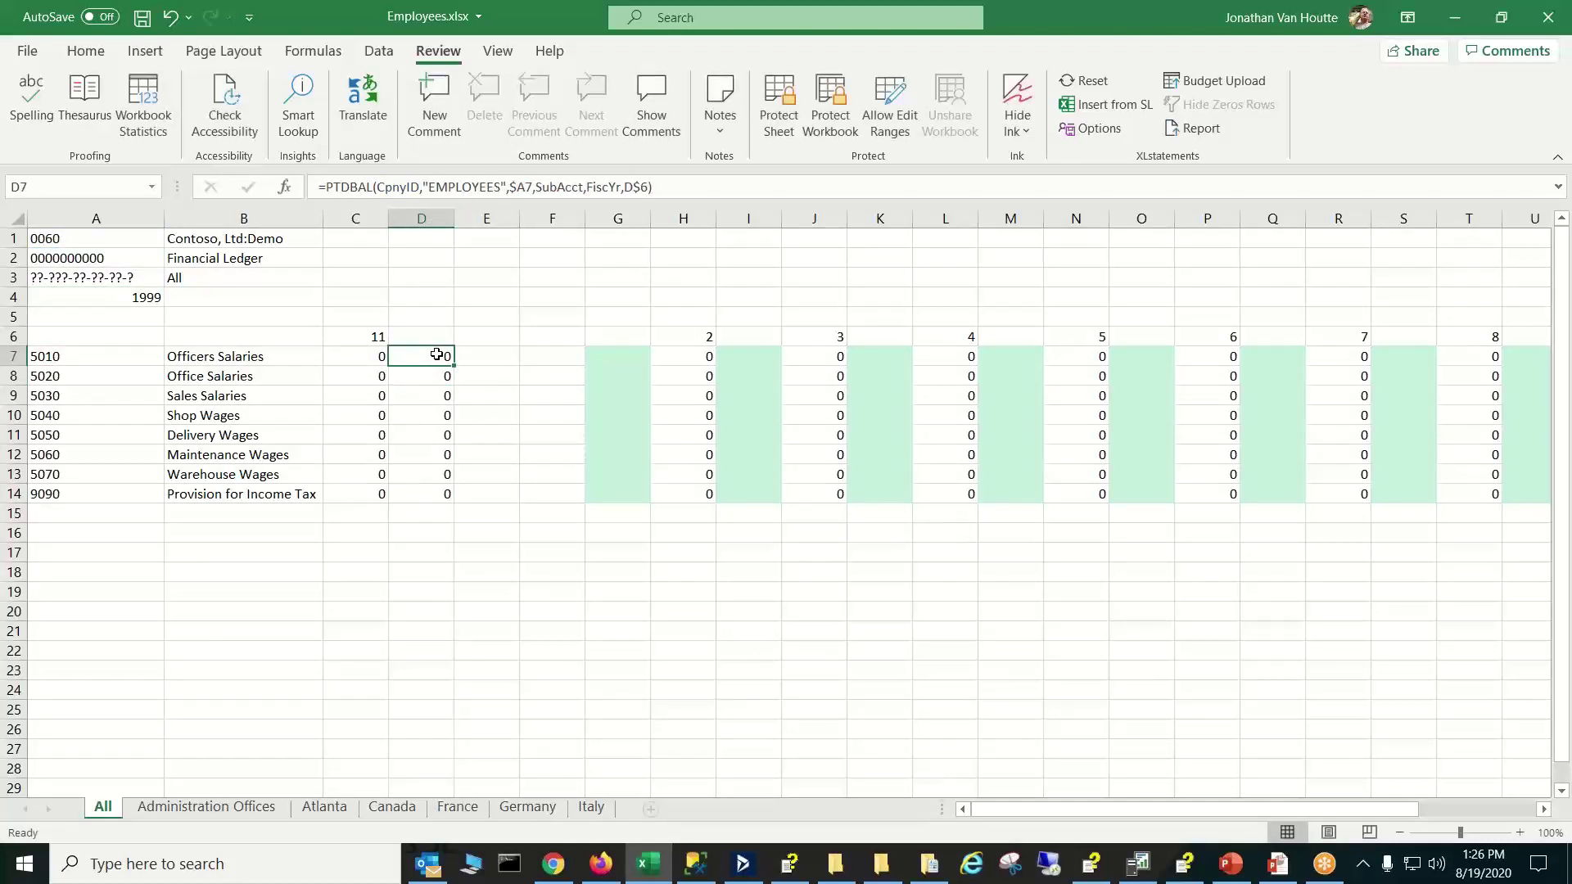
pyautogui.click(427, 338)
pyautogui.write('11')
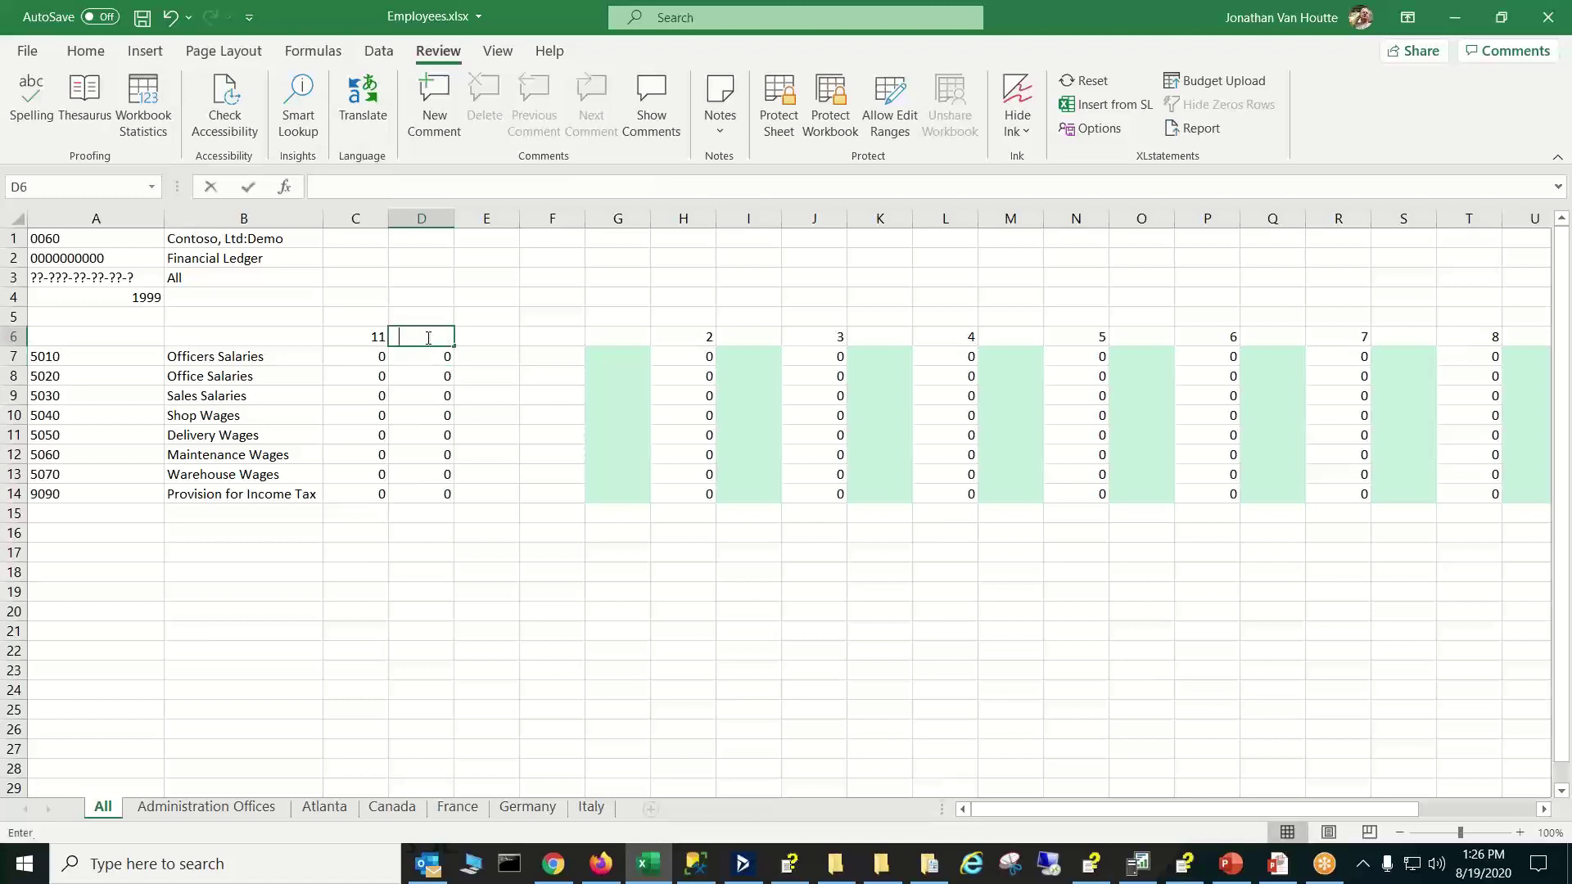
pyautogui.press('Return')
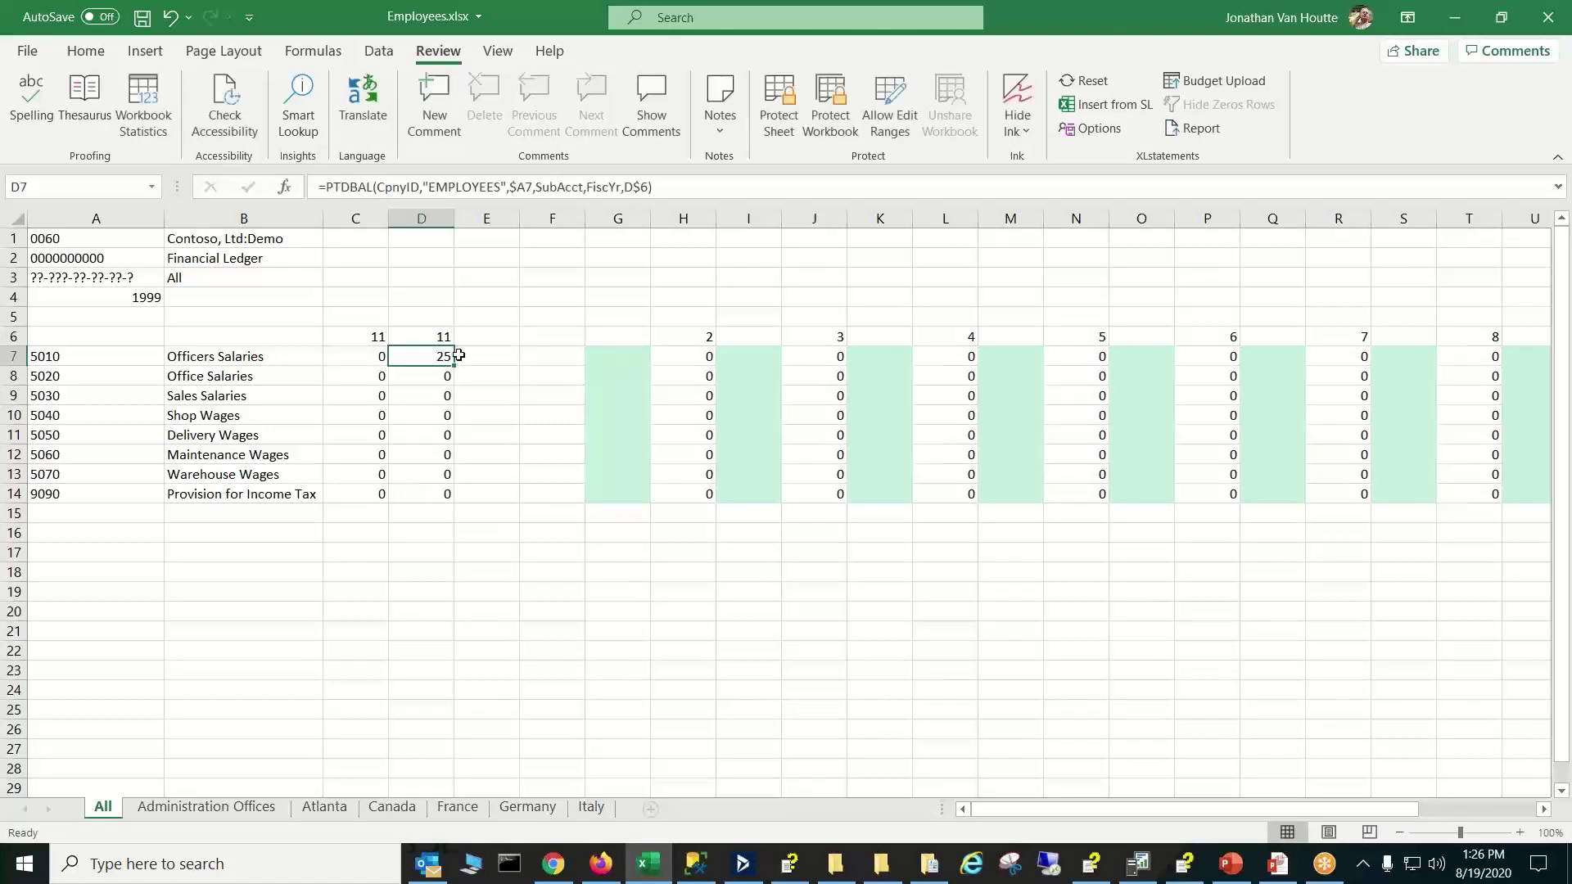
pyautogui.moveTo(455, 365); pyautogui.dragTo(445, 497)
pyautogui.click(502, 453)
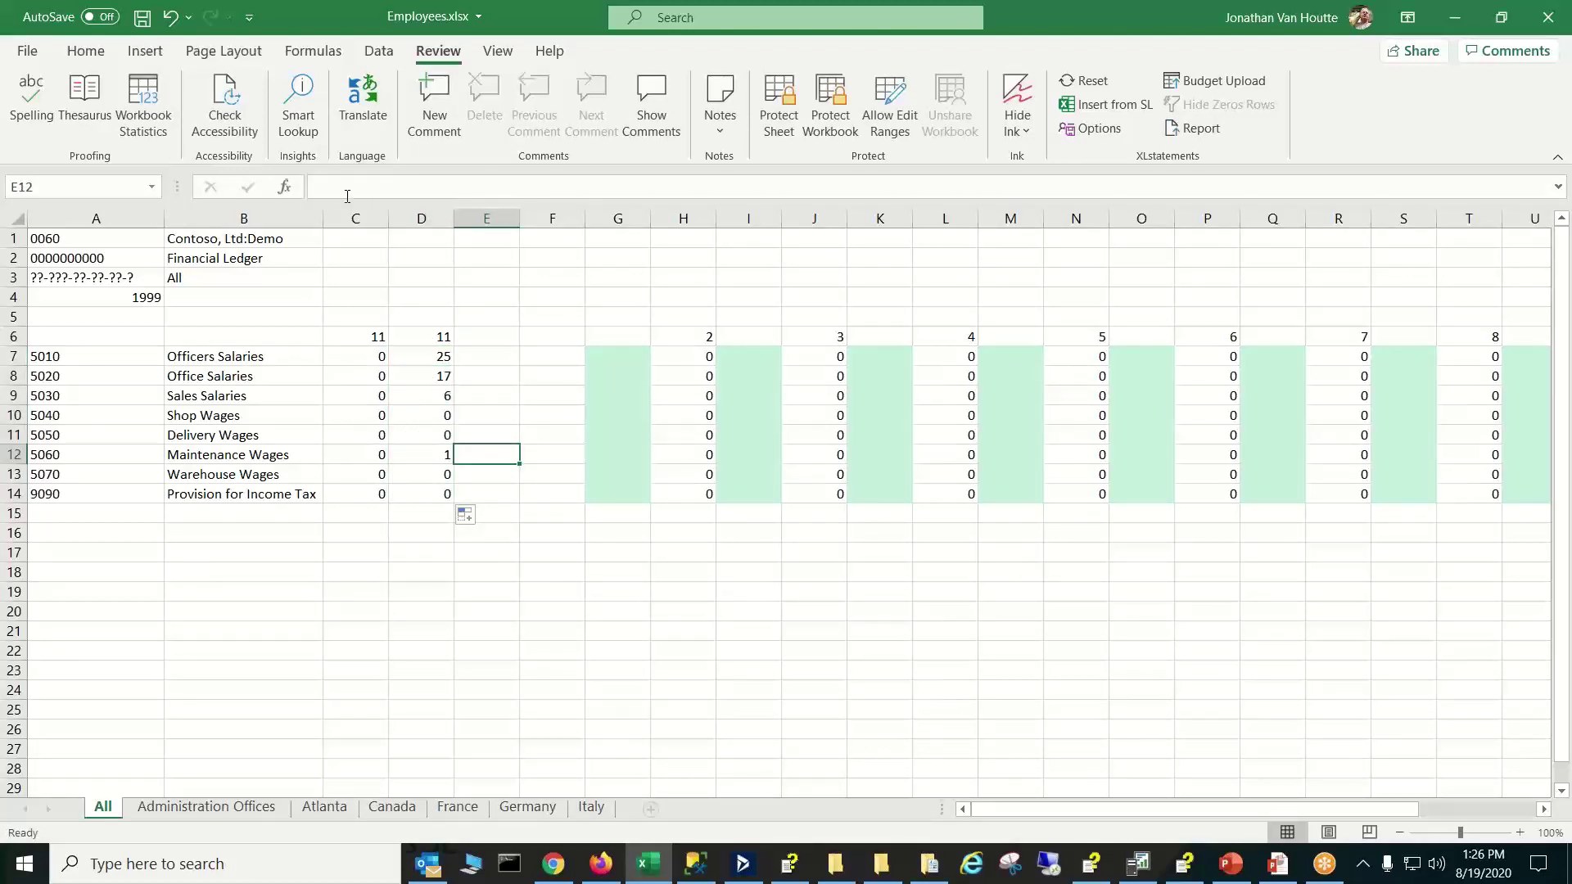
# Change the period reference in D7's PTDBAL formula to C$6
pyautogui.click(442, 356)
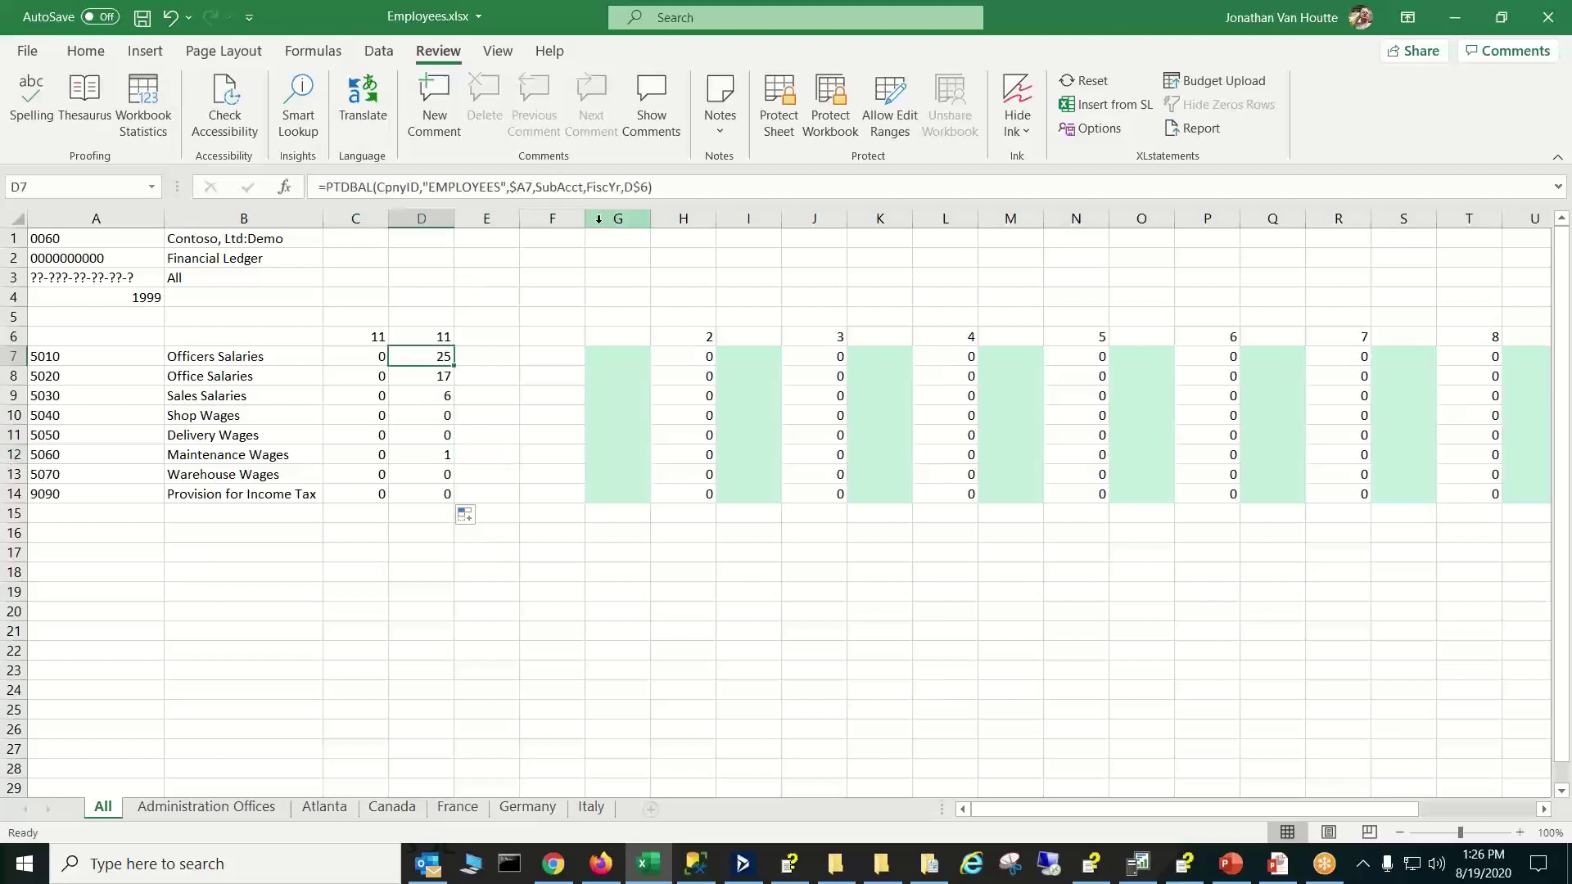
pyautogui.click(634, 187)
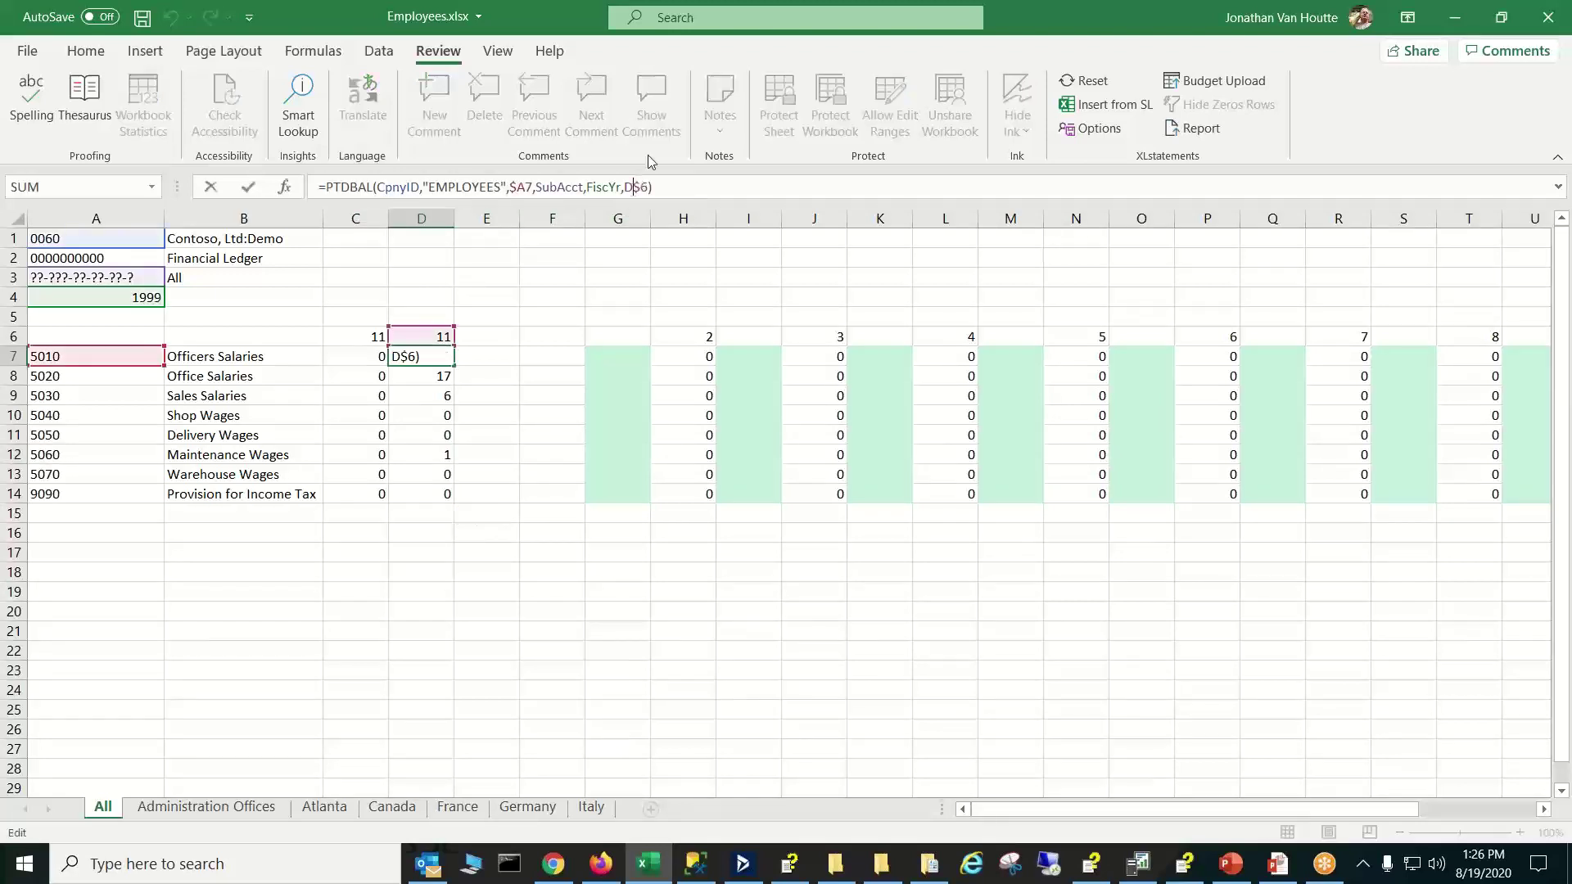
pyautogui.press('BackSpace')
pyautogui.write('C')
pyautogui.press('Return')
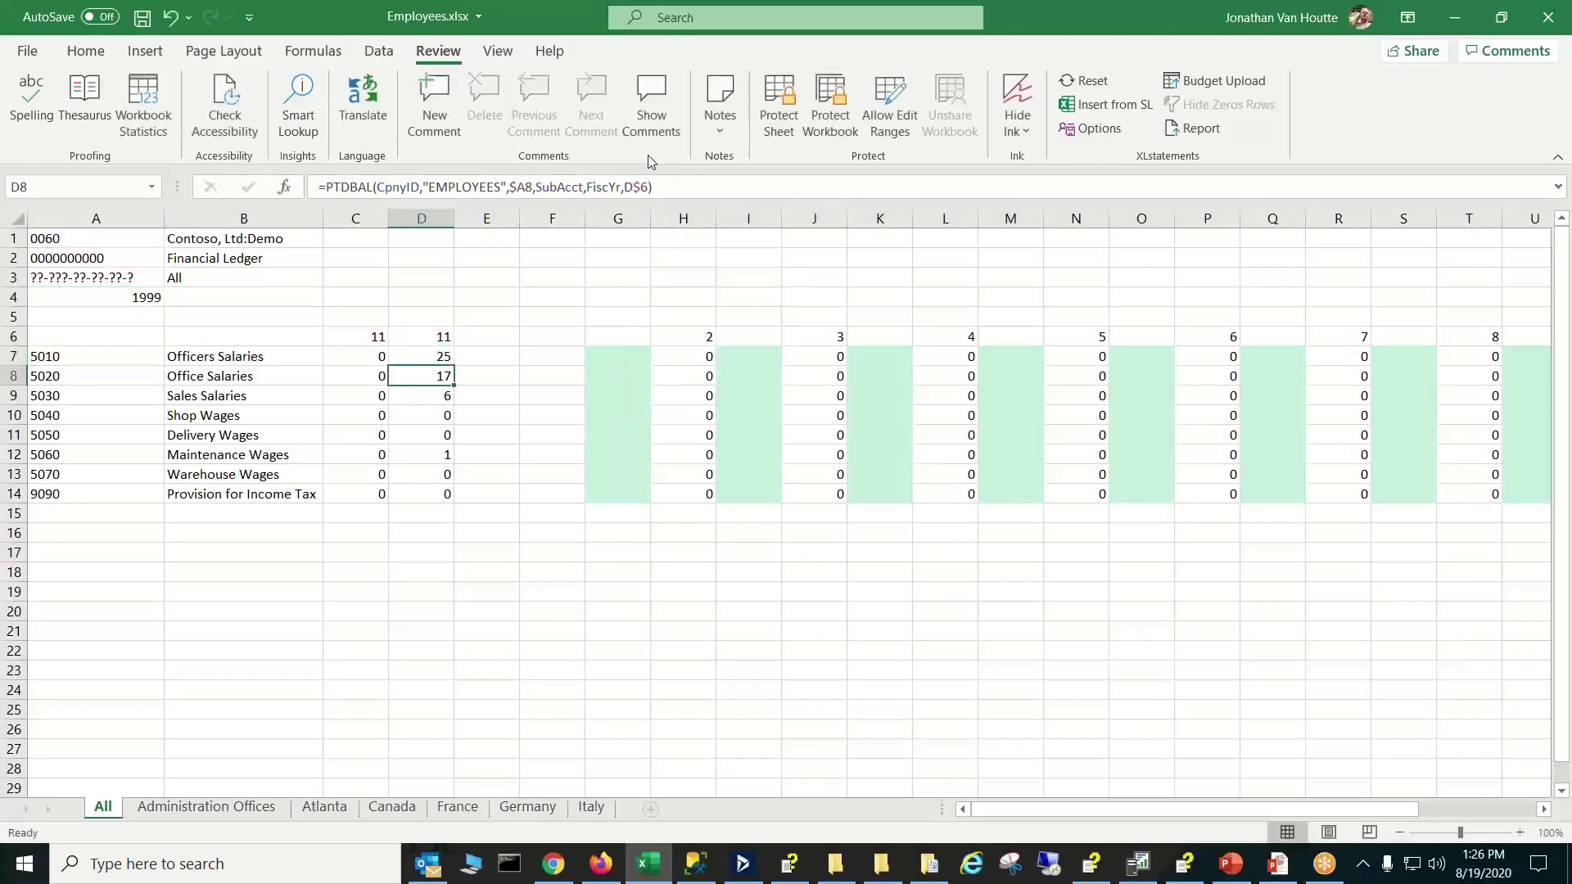
# Clear the period in D6 and fill D7's PTDBAL formula down through D14
pyautogui.click(437, 339)
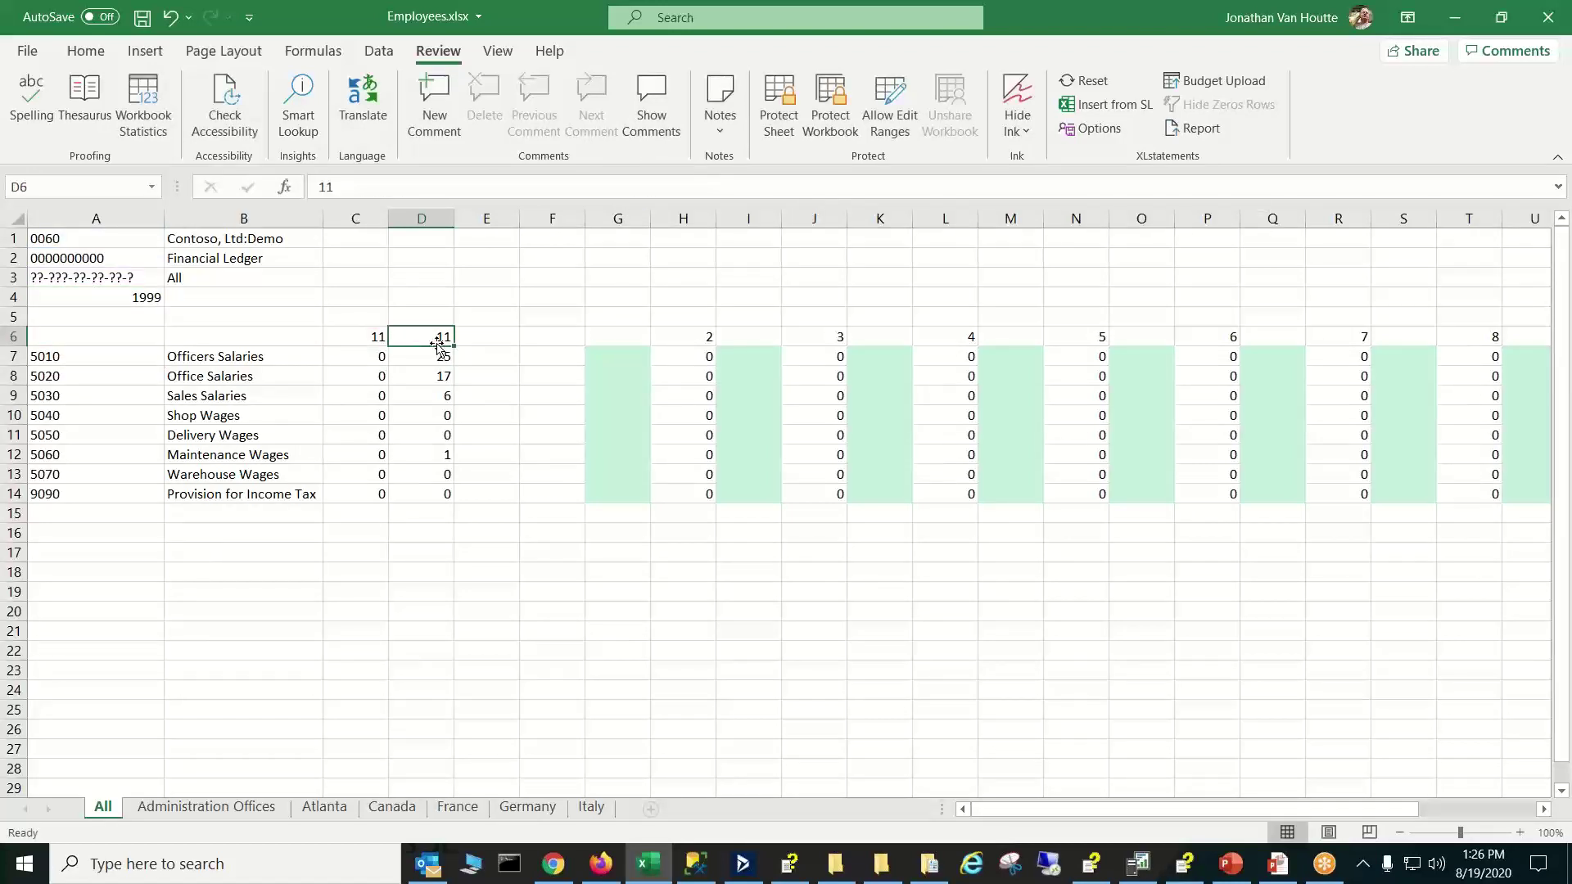
pyautogui.press('Delete')
pyautogui.click(442, 353)
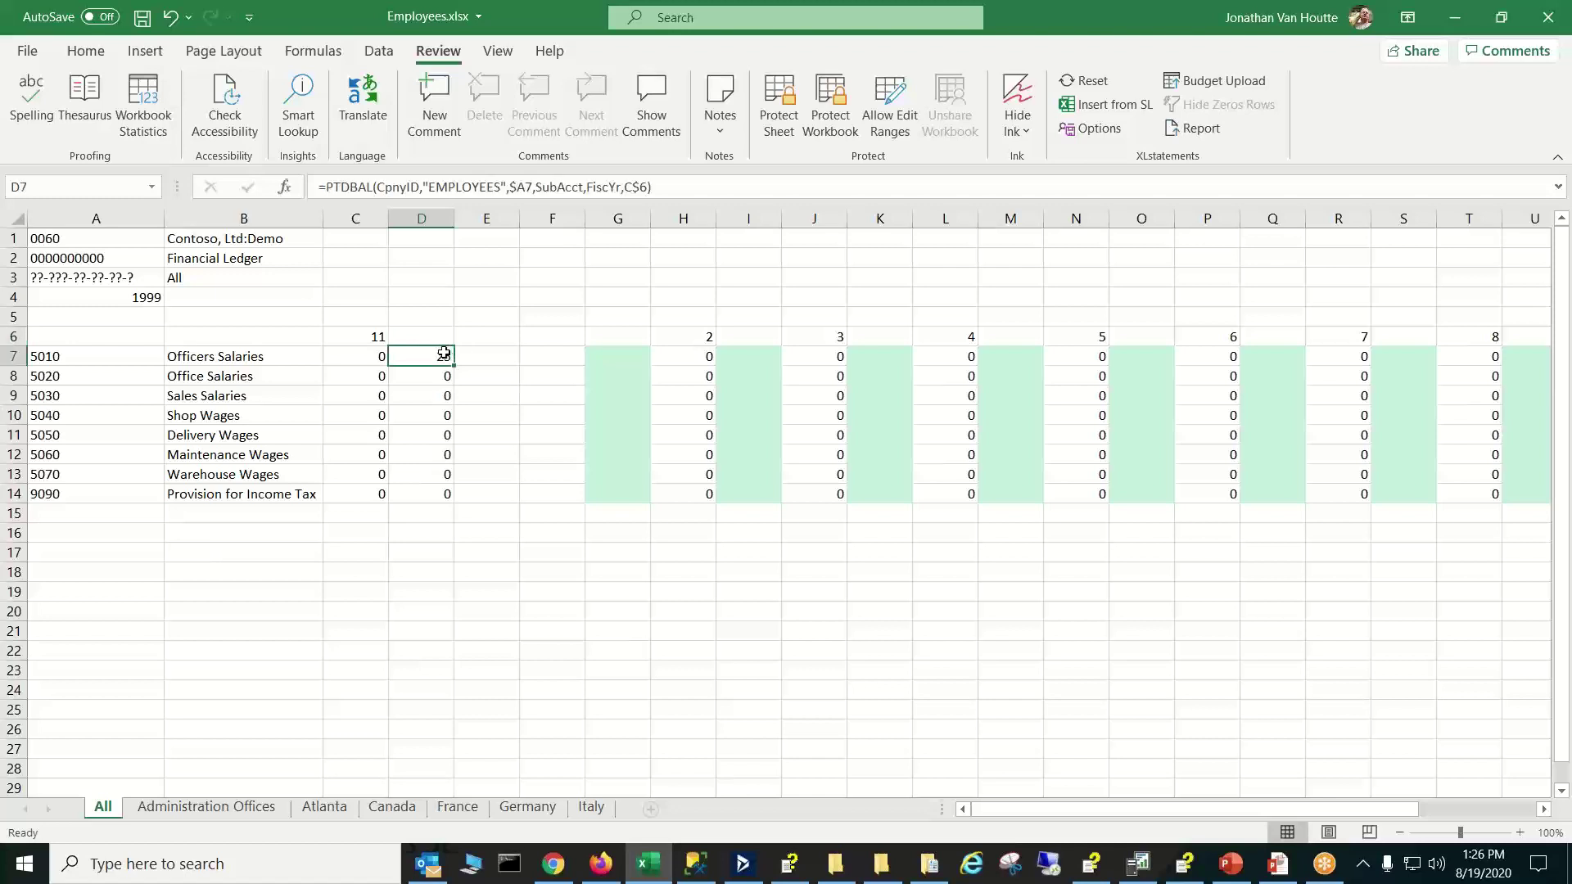
pyautogui.moveTo(454, 366); pyautogui.dragTo(451, 502)
pyautogui.click(479, 435)
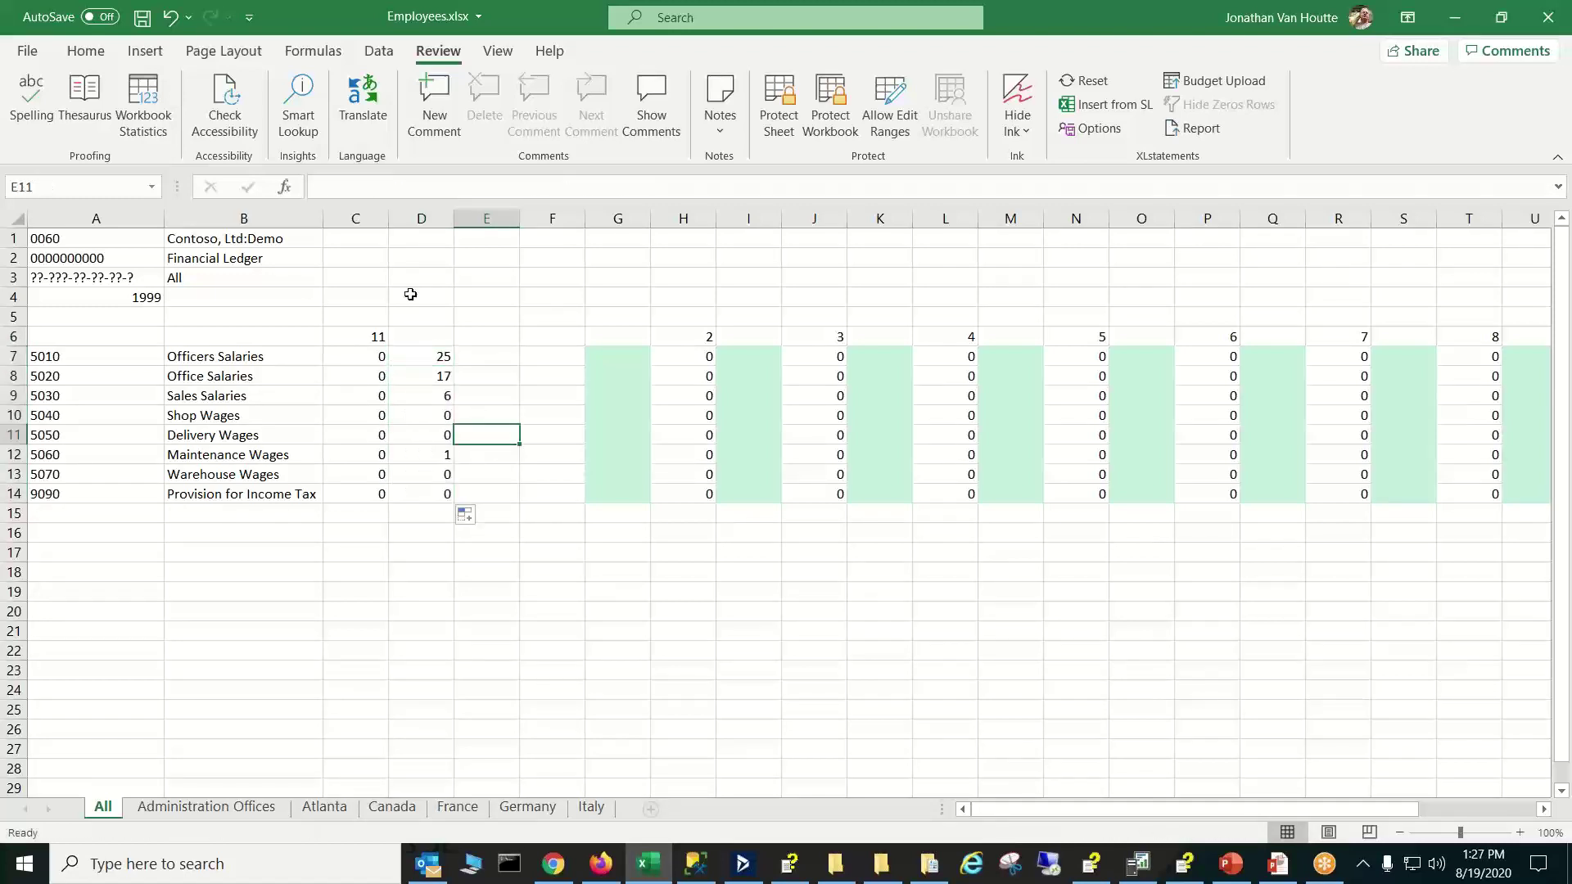
# Insert the EMPLOYEES ledger ID from Dynamics SL into D5 with name level and description set to None, and widen column D
pyautogui.click(425, 316)
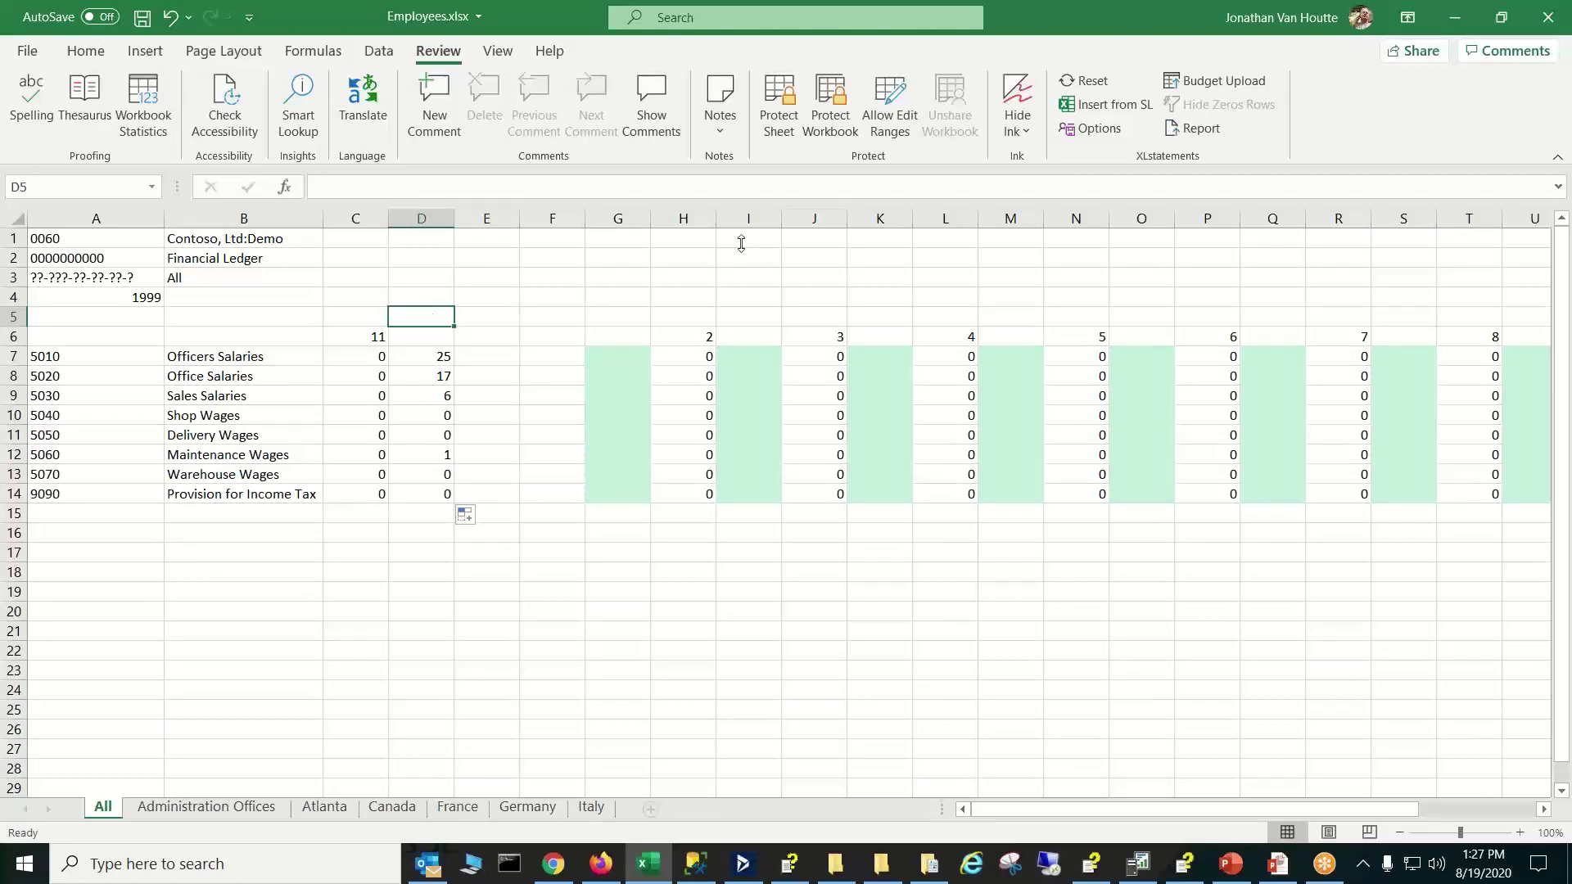
pyautogui.click(1101, 128)
pyautogui.click(1094, 105)
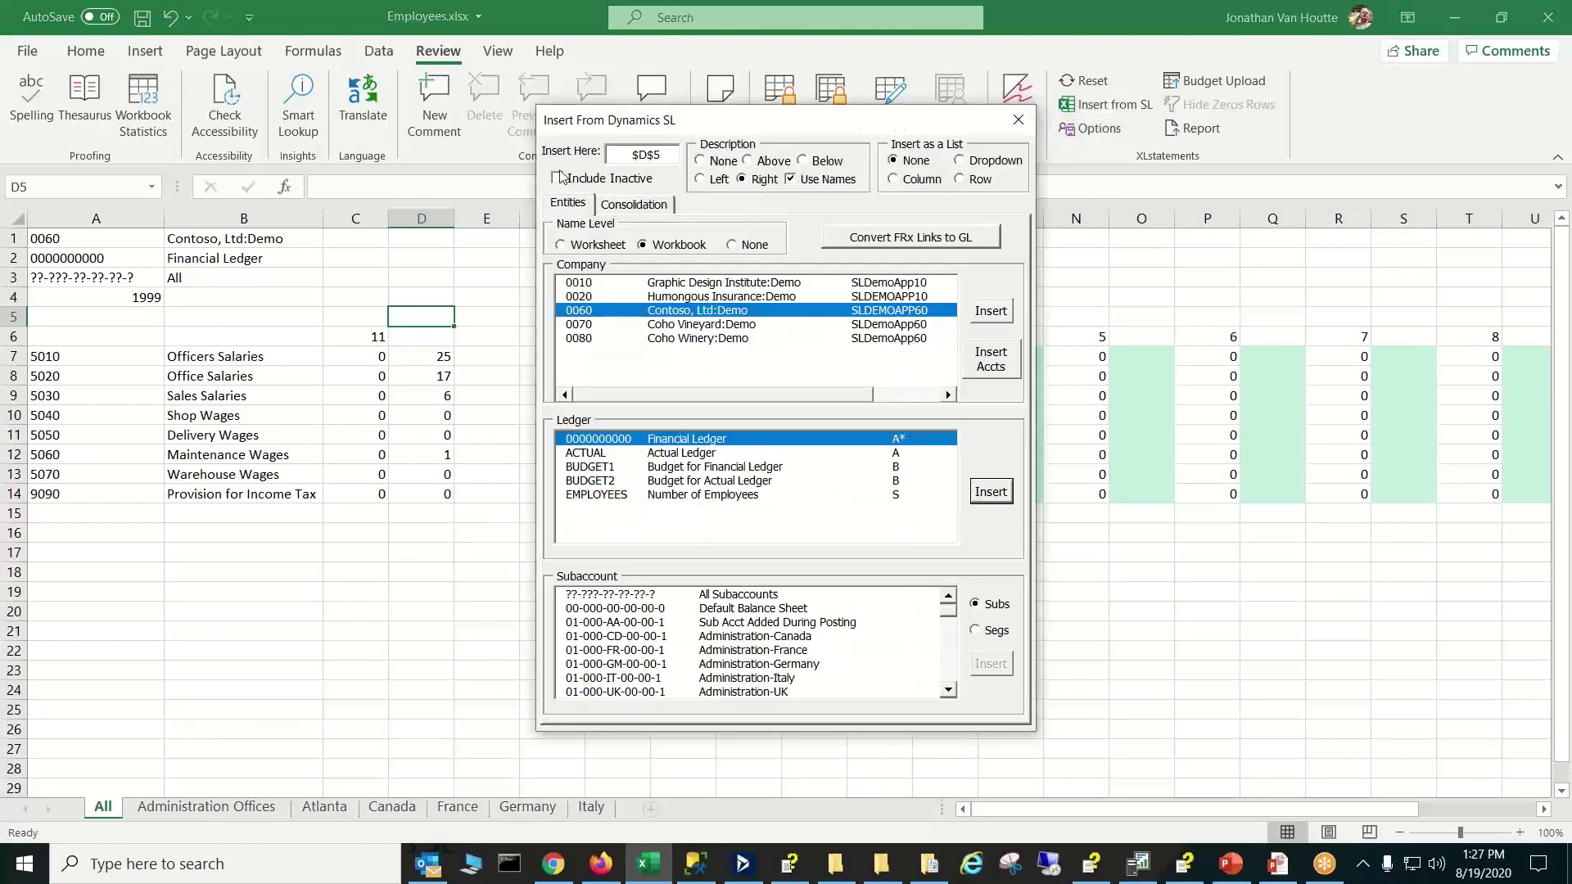
pyautogui.click(734, 245)
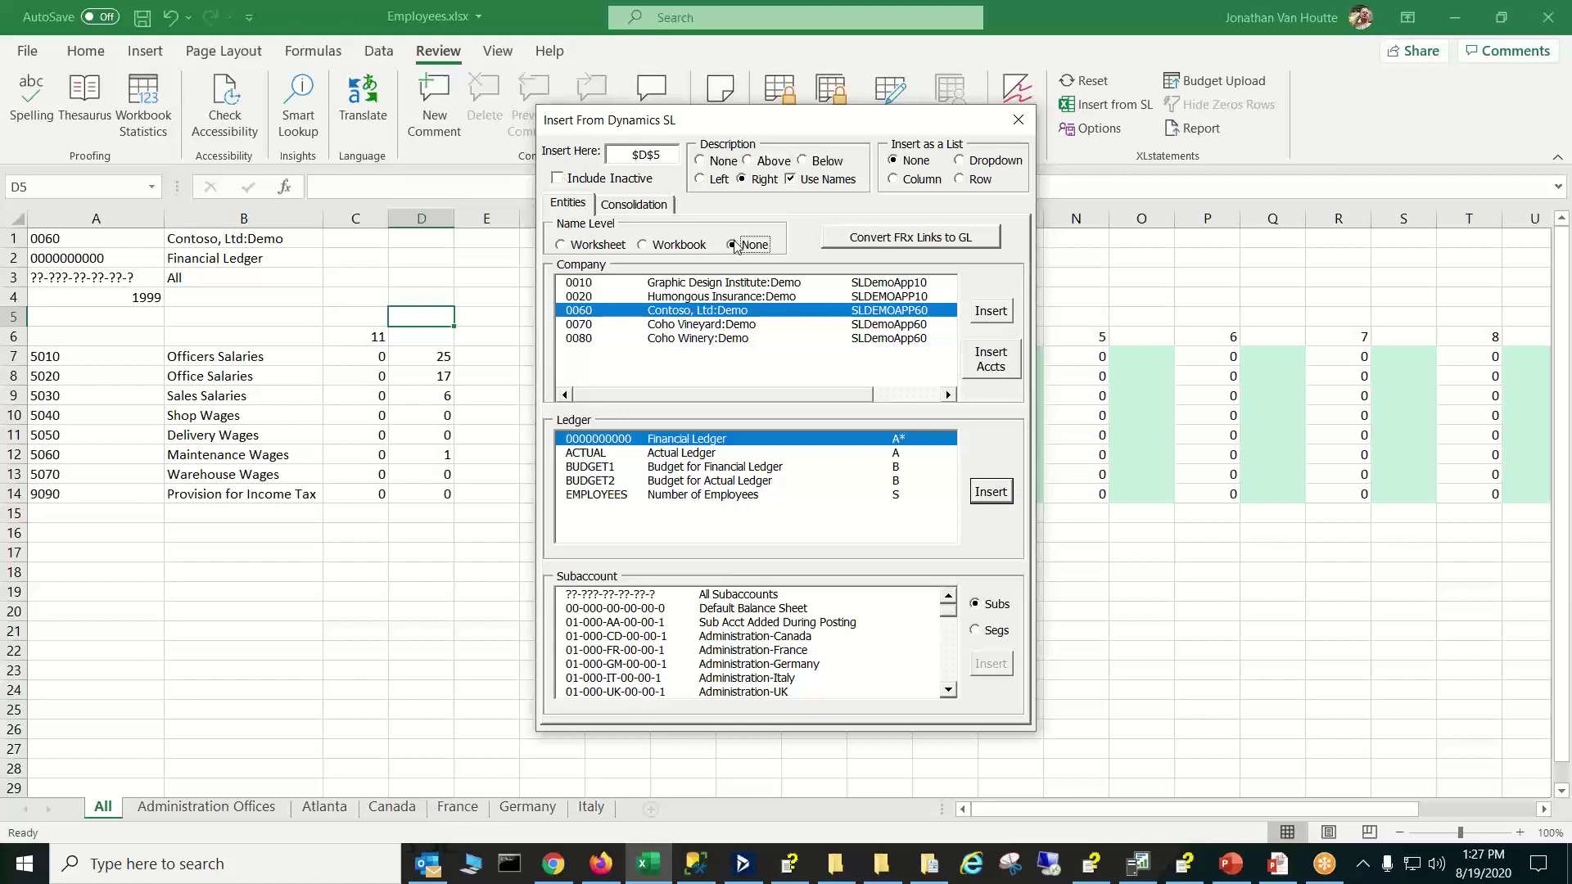
pyautogui.click(684, 496)
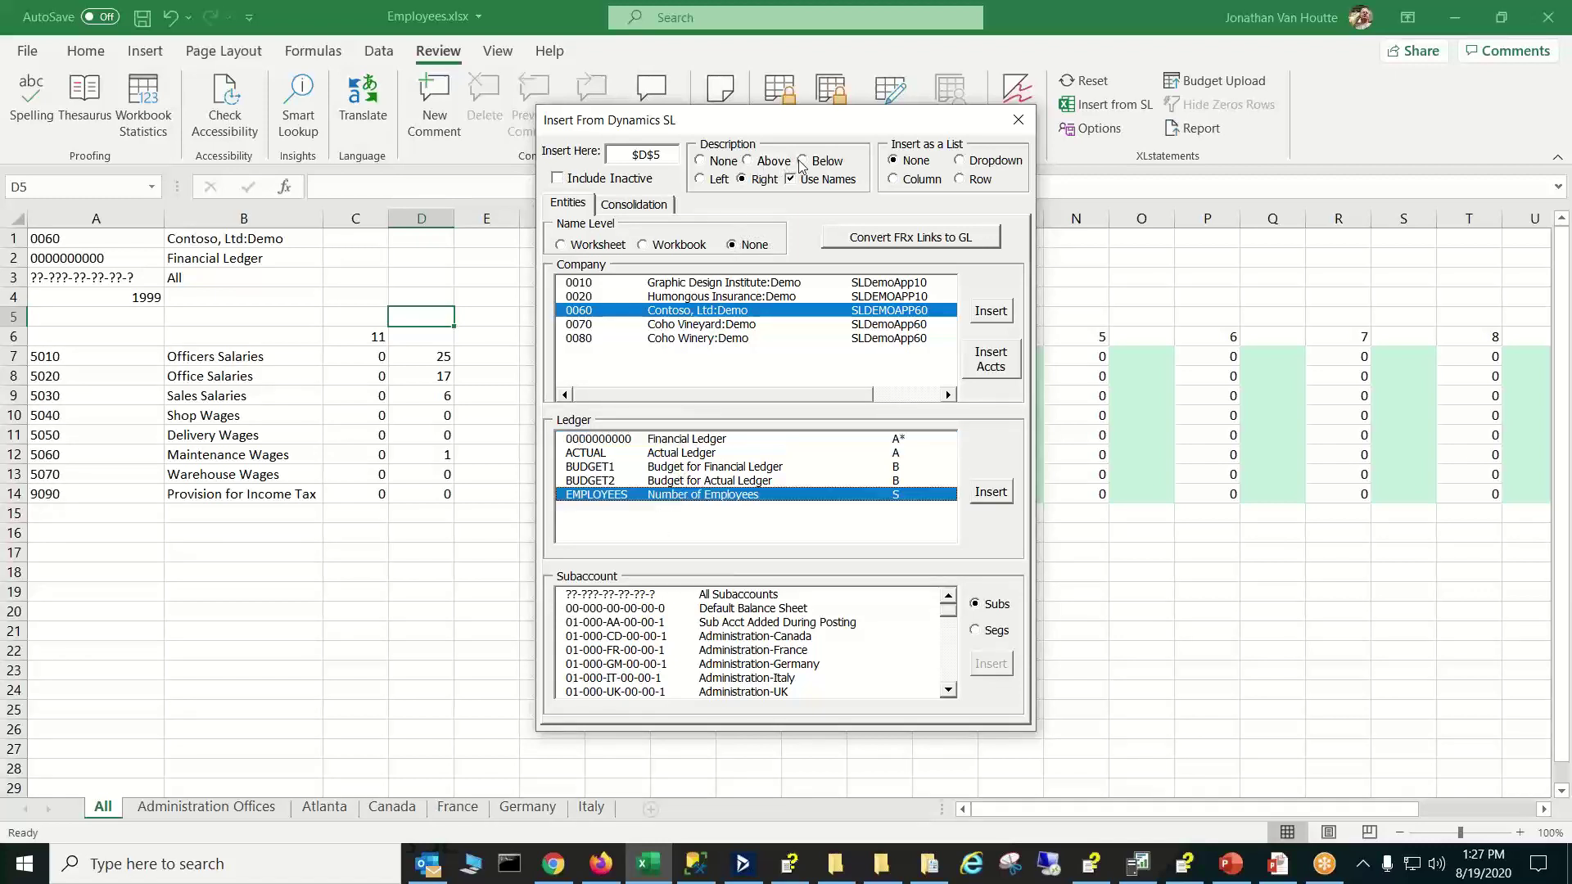
pyautogui.click(709, 166)
pyautogui.click(991, 495)
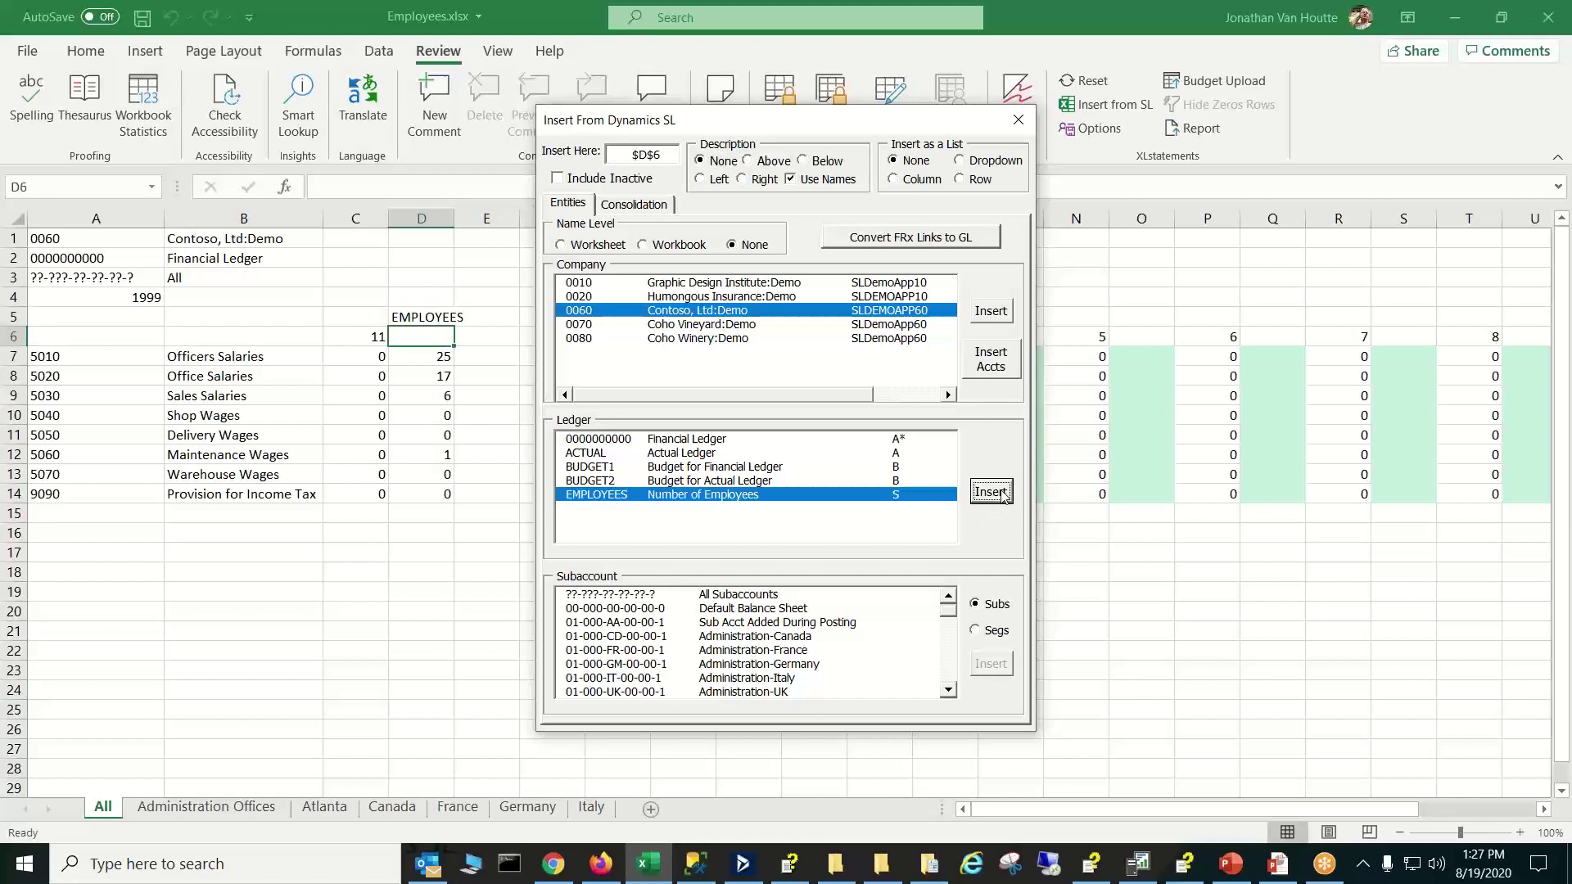
pyautogui.click(1018, 121)
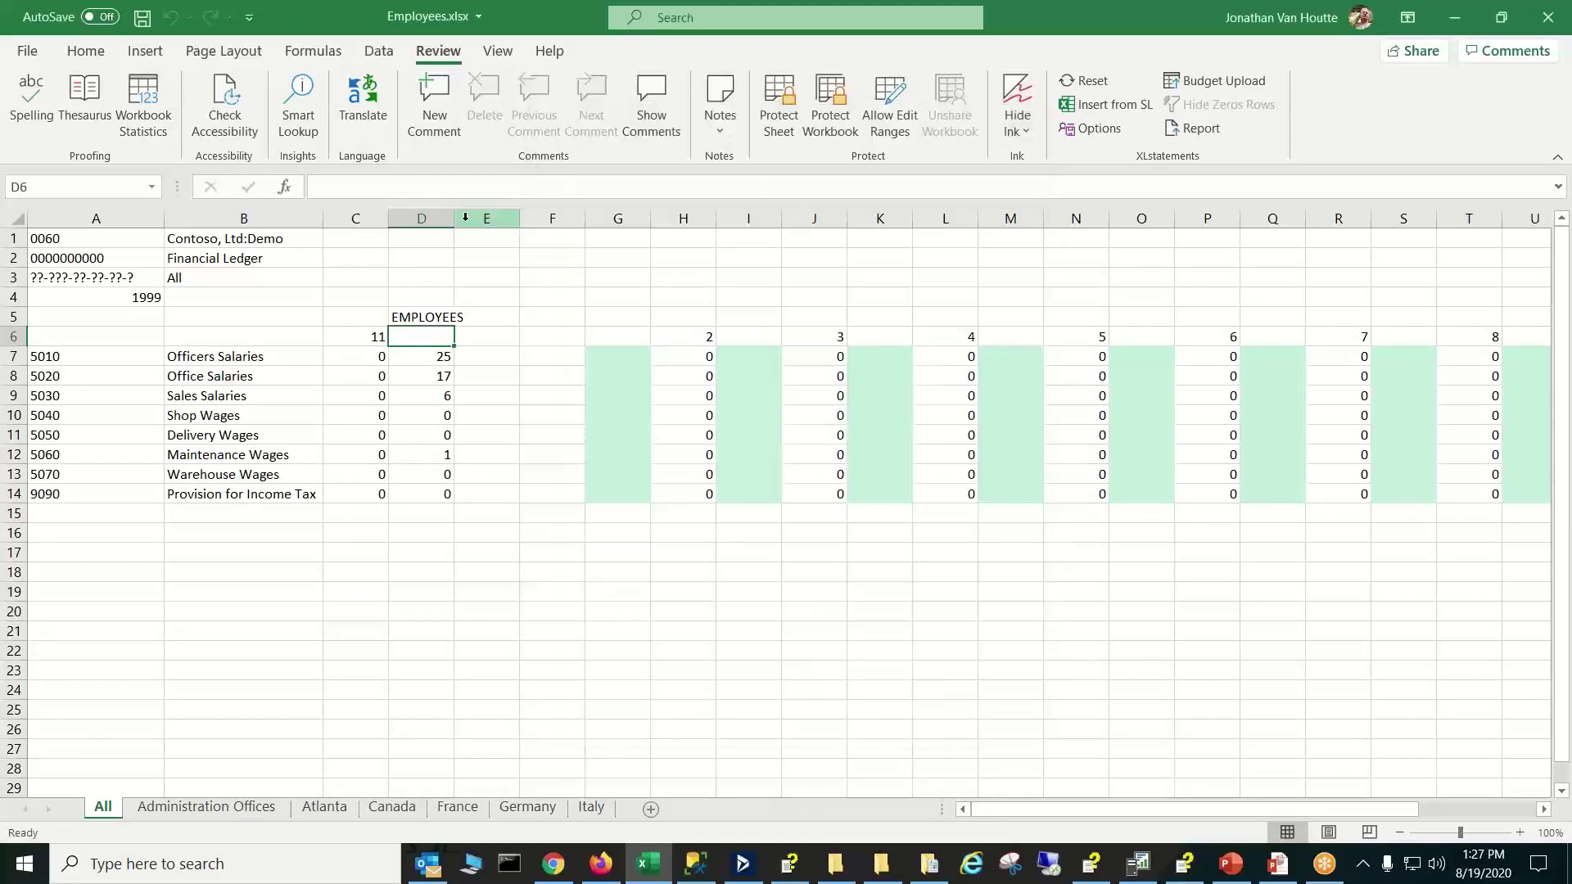
pyautogui.moveTo(454, 217); pyautogui.dragTo(476, 218)
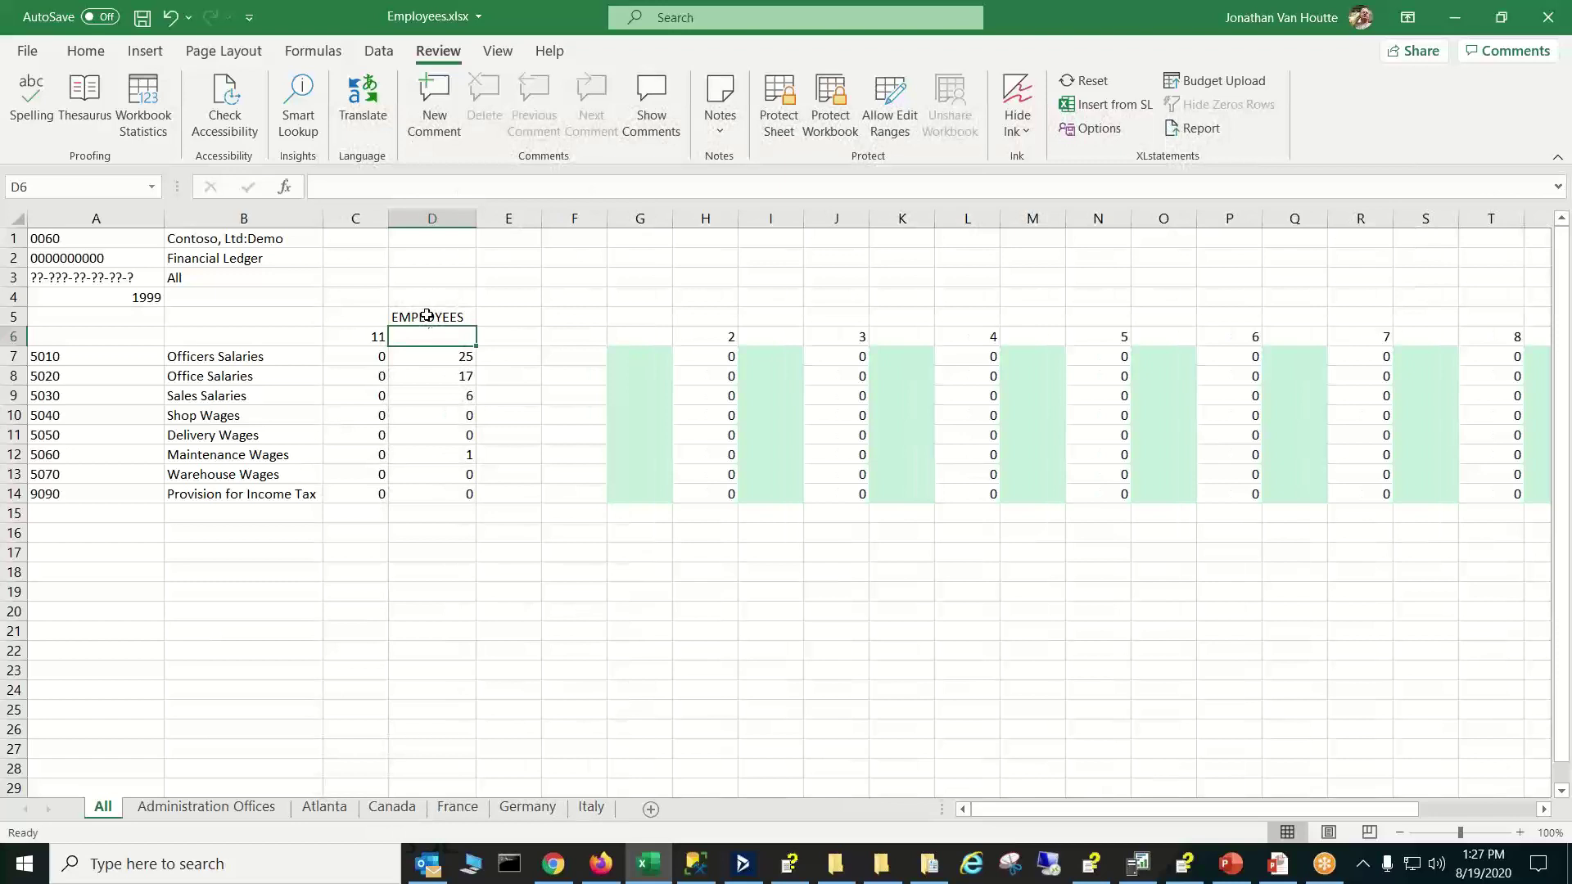
# Replace the "EMPLOYEES" literal in D7's PTDBAL formula with the reference D$5 and fill the formula down through D14
pyautogui.click(440, 355)
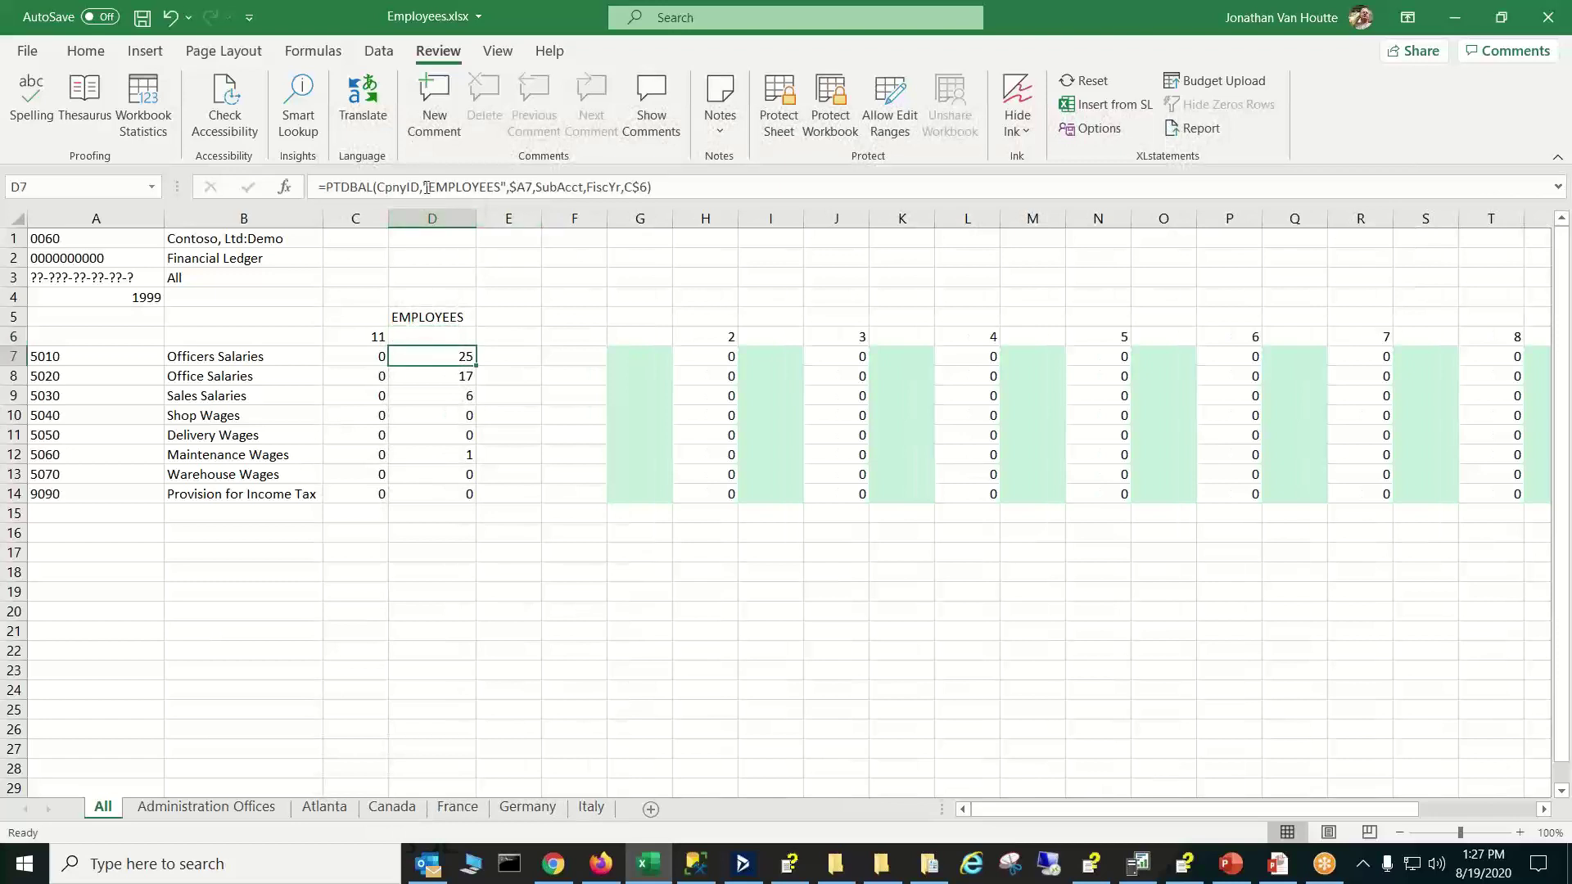
pyautogui.moveTo(426, 186); pyautogui.dragTo(510, 179)
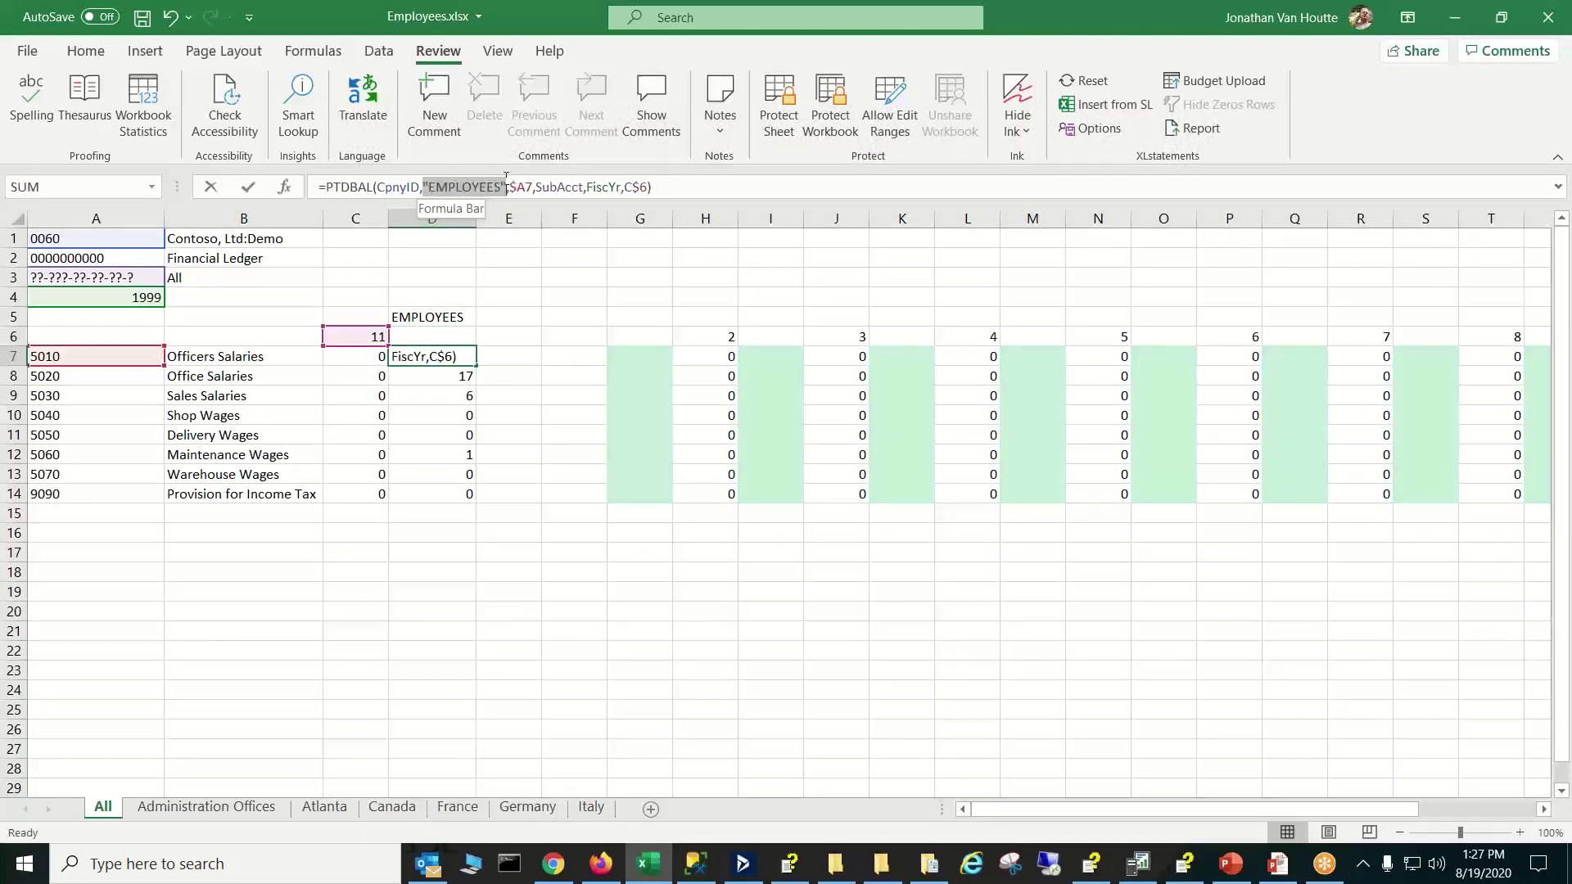
pyautogui.click(455, 319)
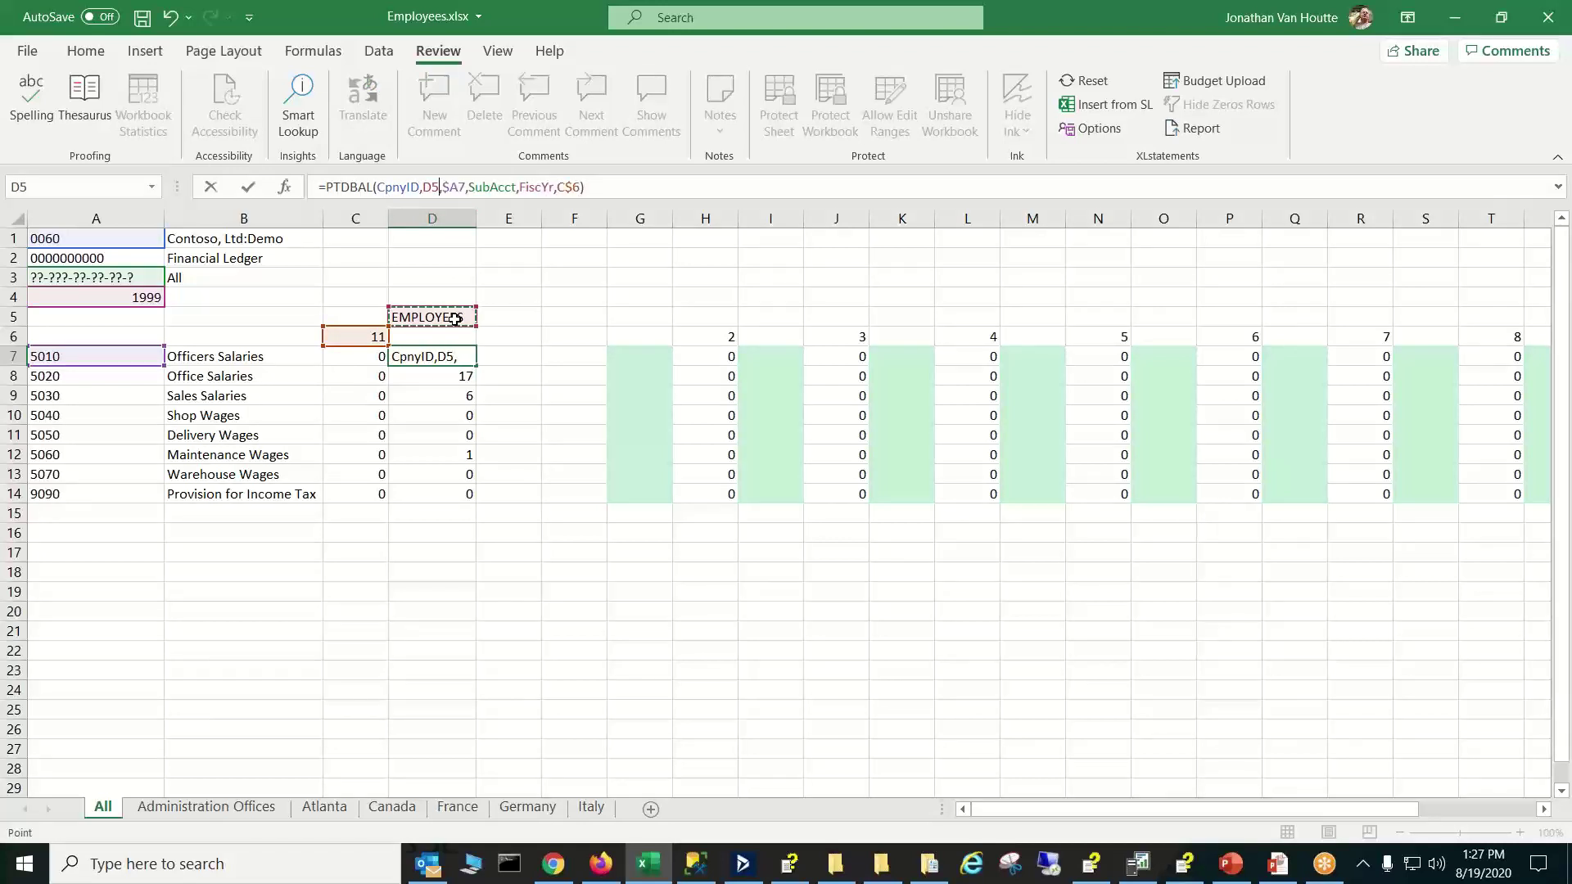
pyautogui.press('F4')
pyautogui.press('F4')
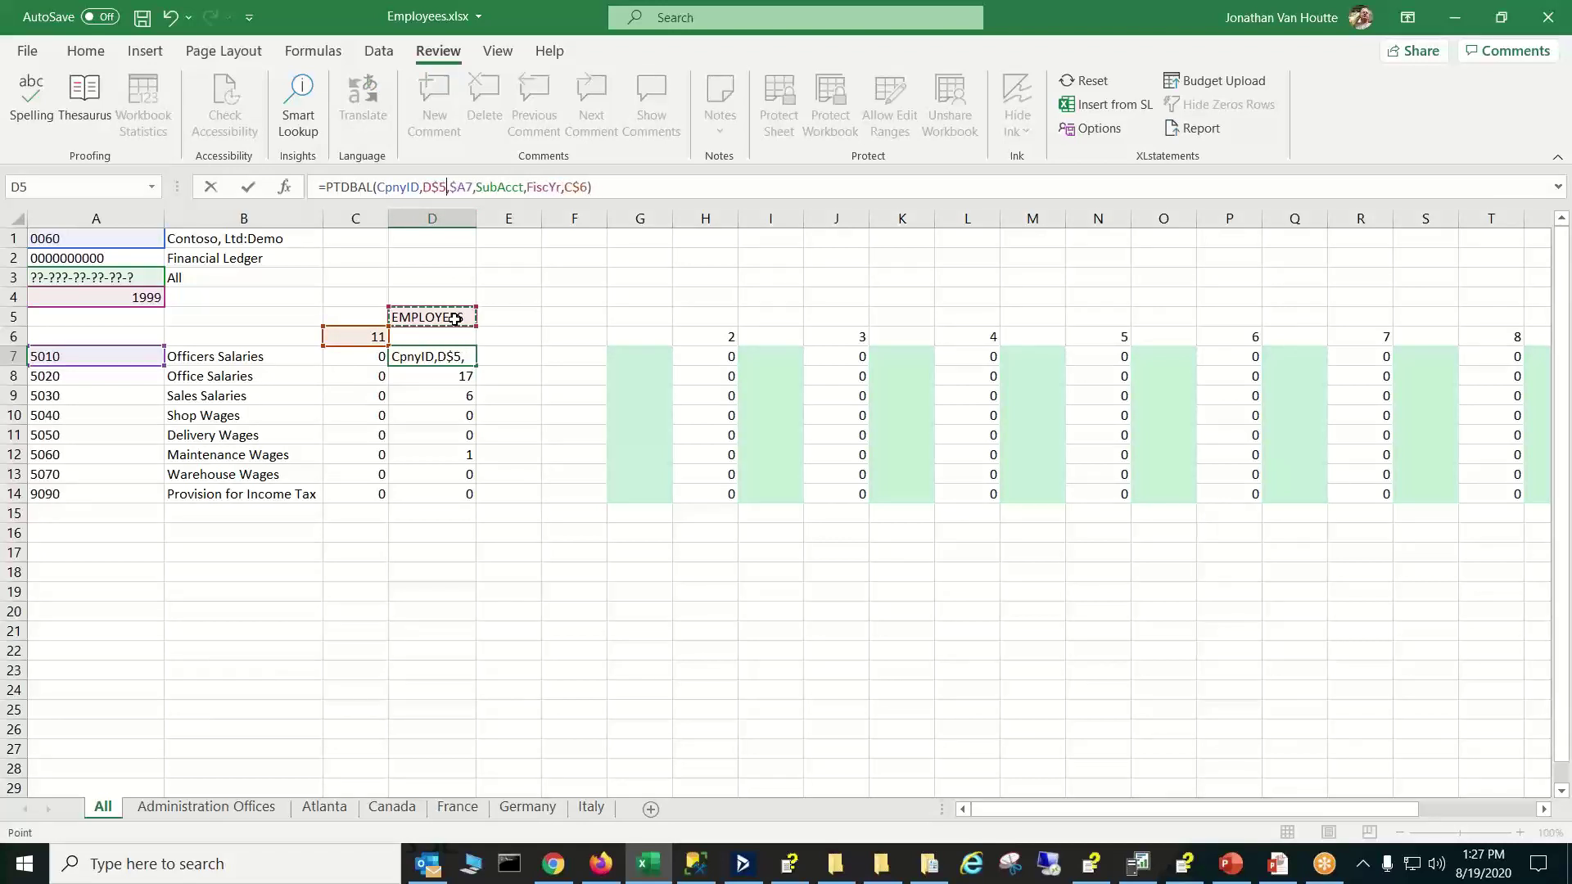
pyautogui.press('Return')
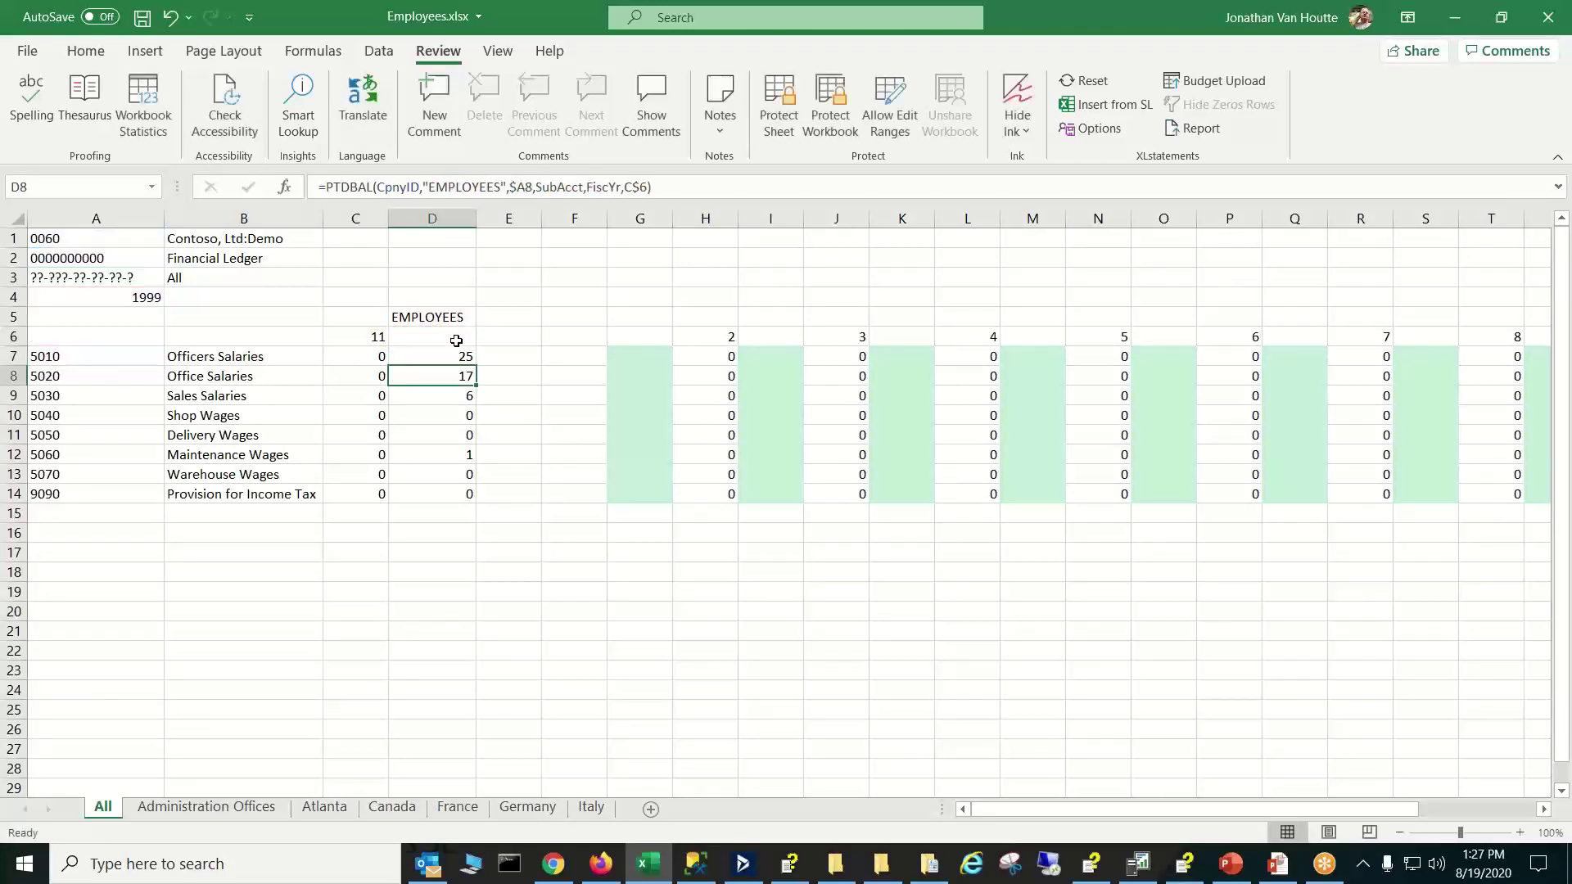
pyautogui.click(458, 355)
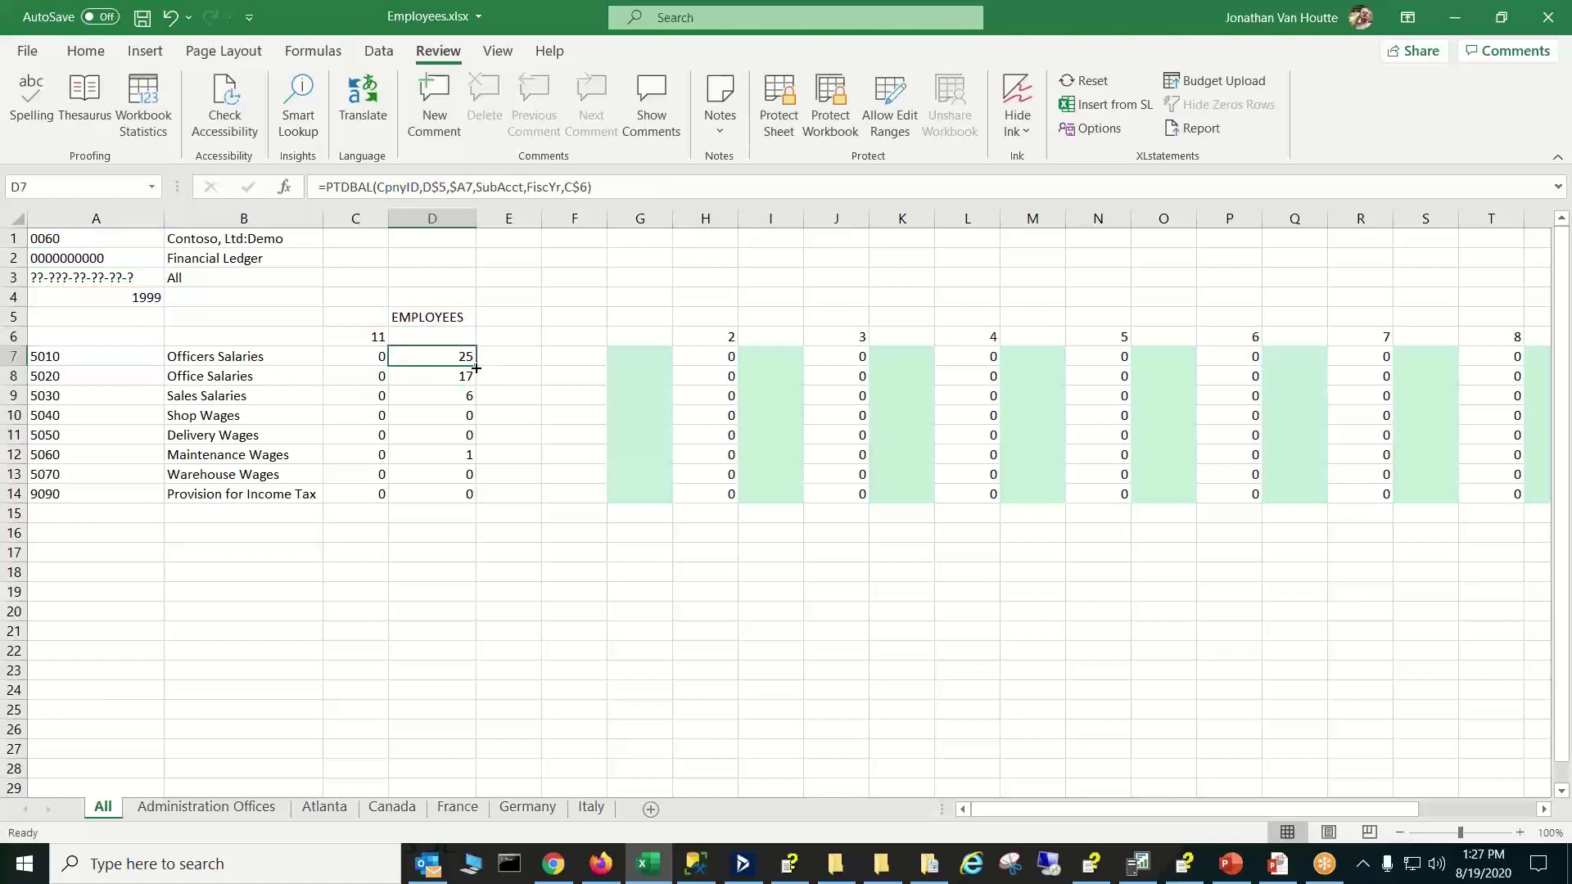
pyautogui.moveTo(476, 365); pyautogui.dragTo(465, 508)
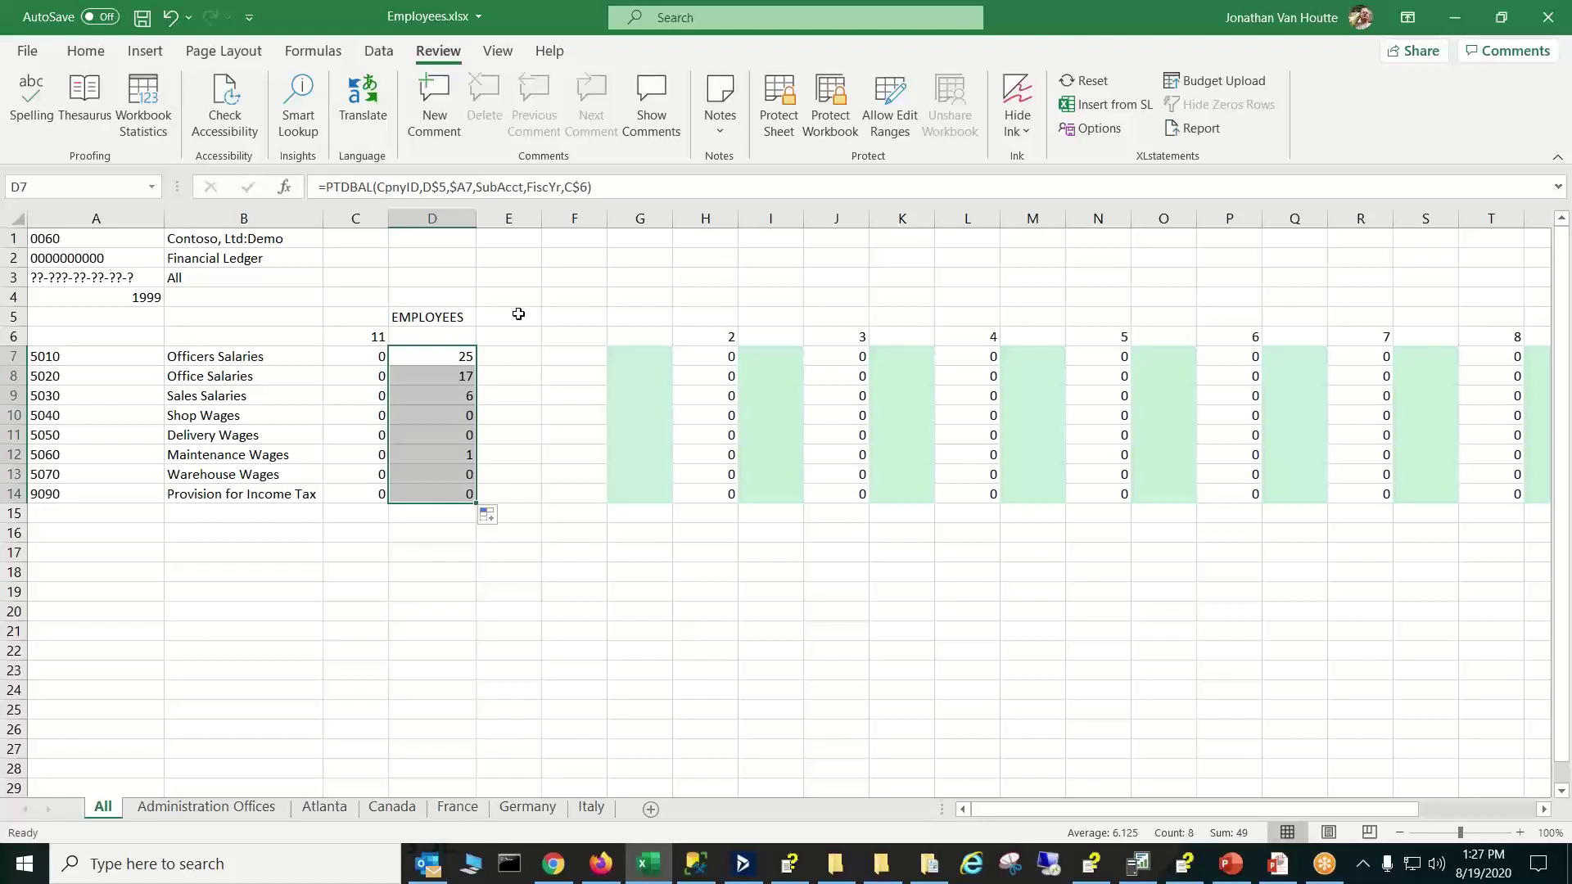
pyautogui.click(483, 318)
pyautogui.click(464, 316)
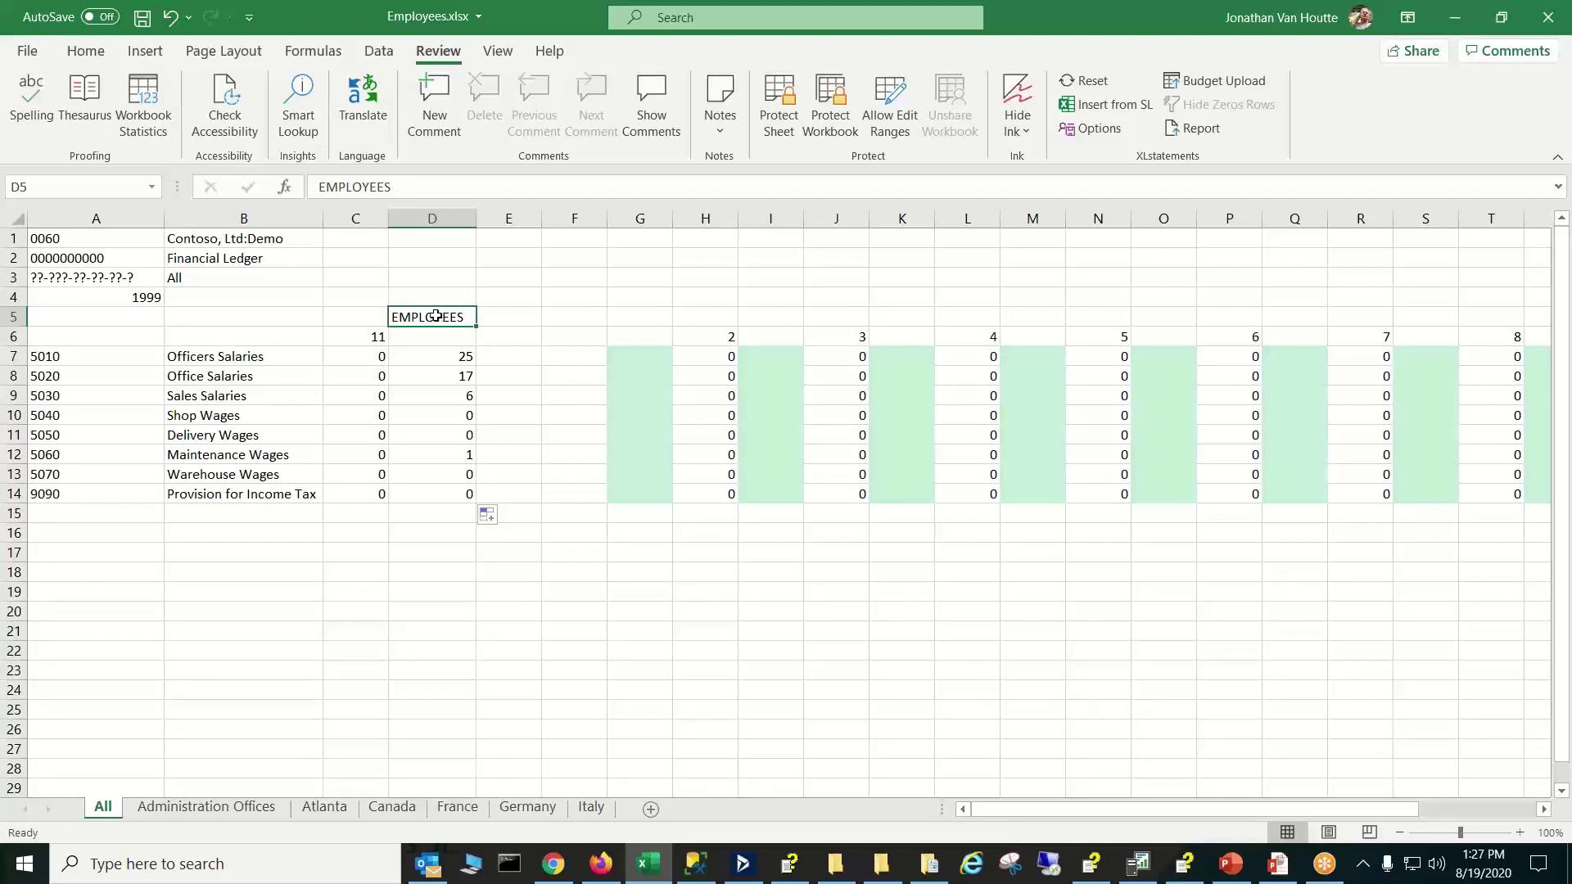
pyautogui.click(16, 317)
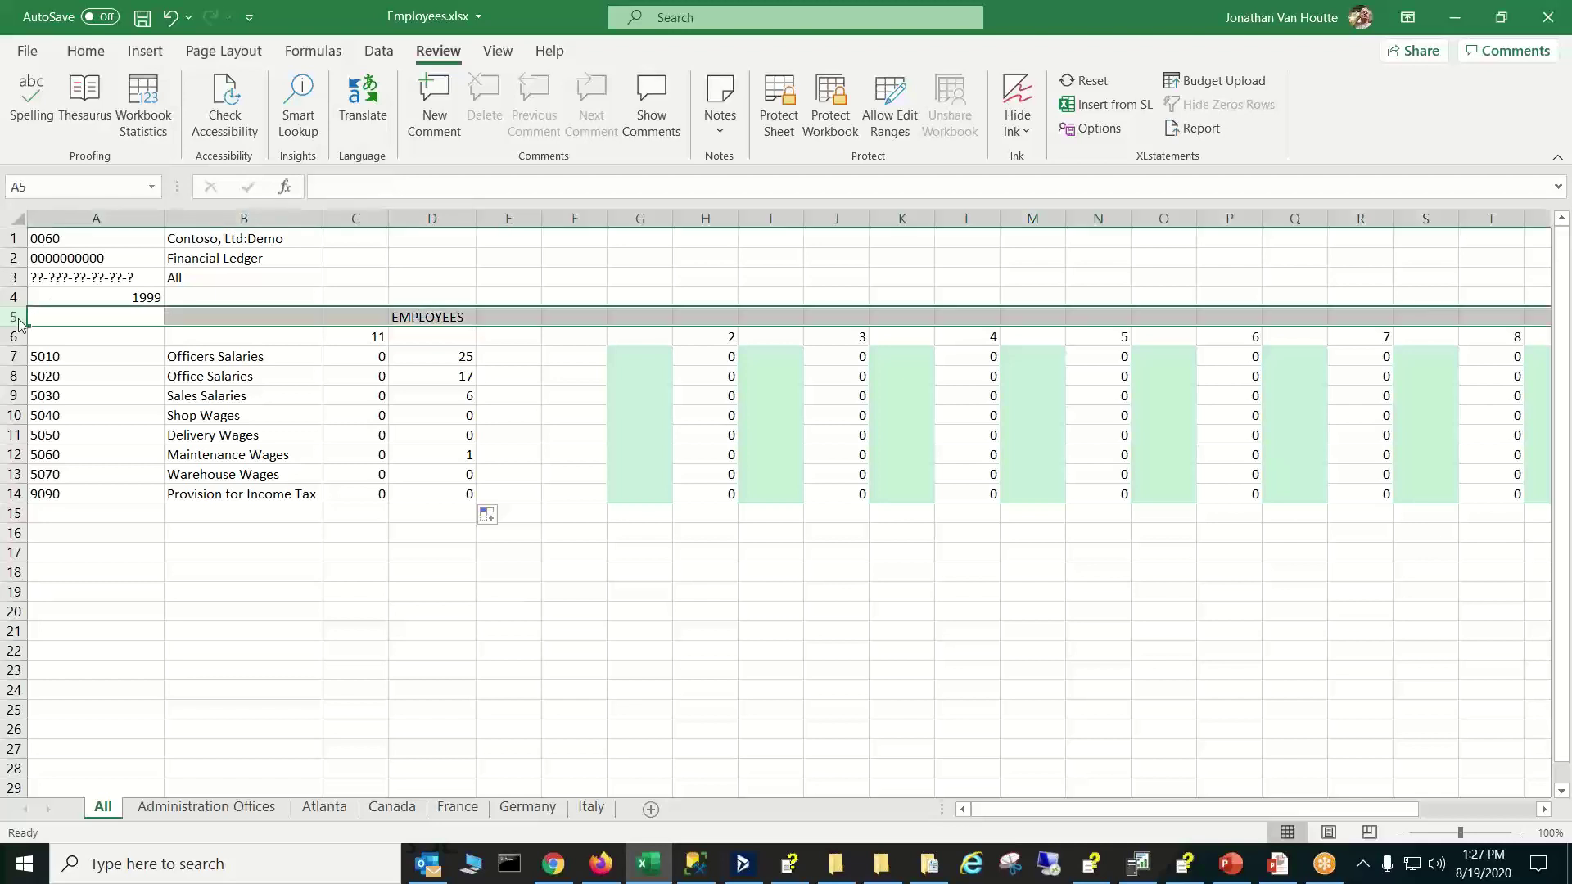
pyautogui.rightClick(16, 304)
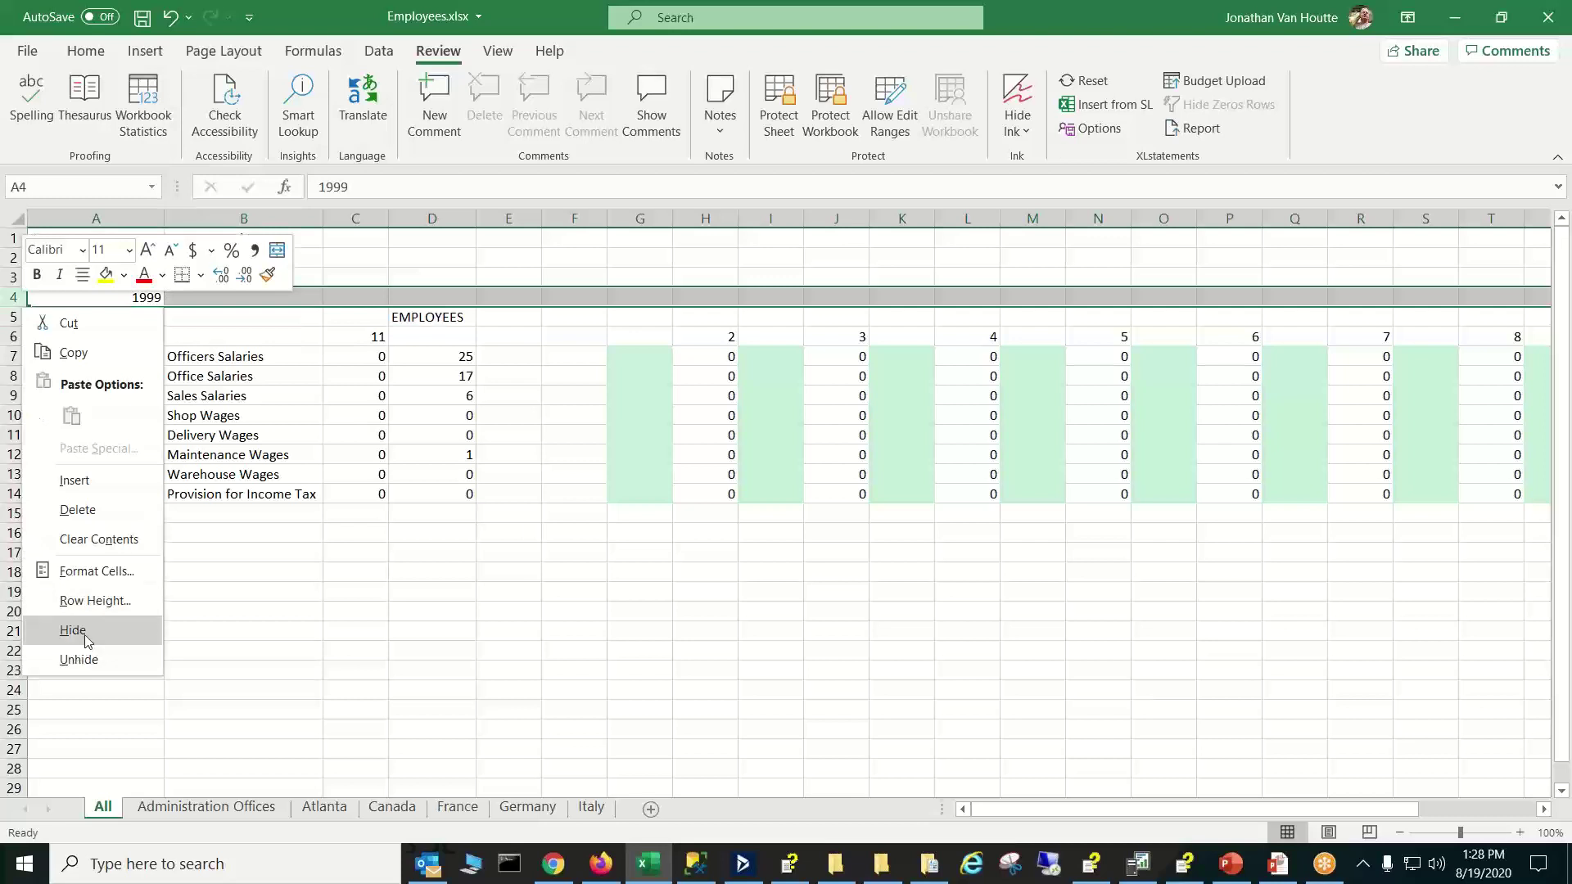
pyautogui.click(432, 318)
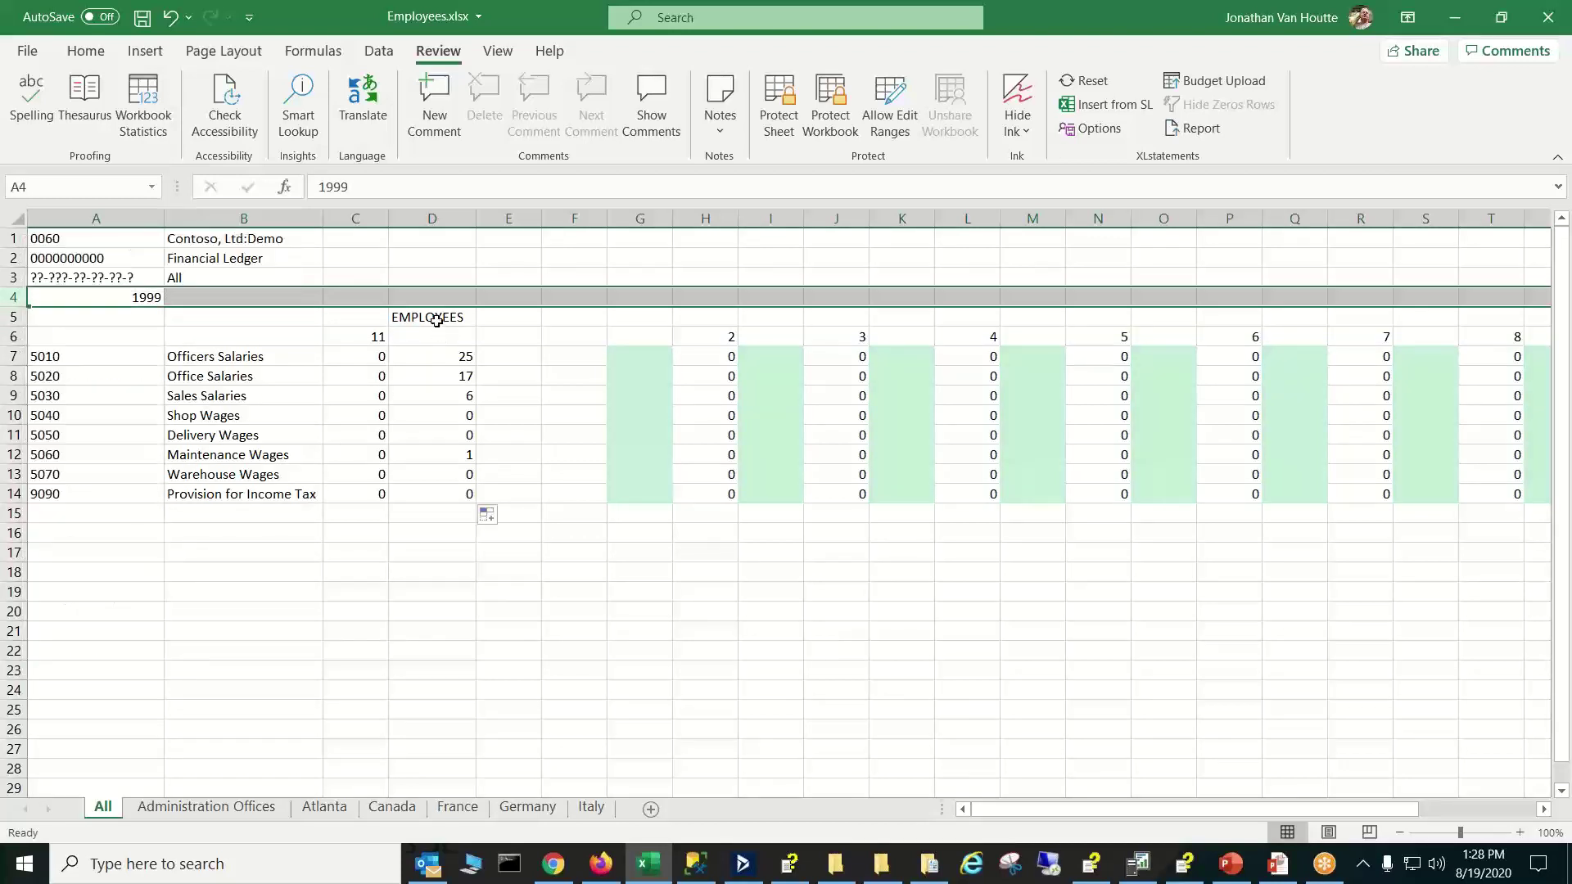
pyautogui.click(432, 318)
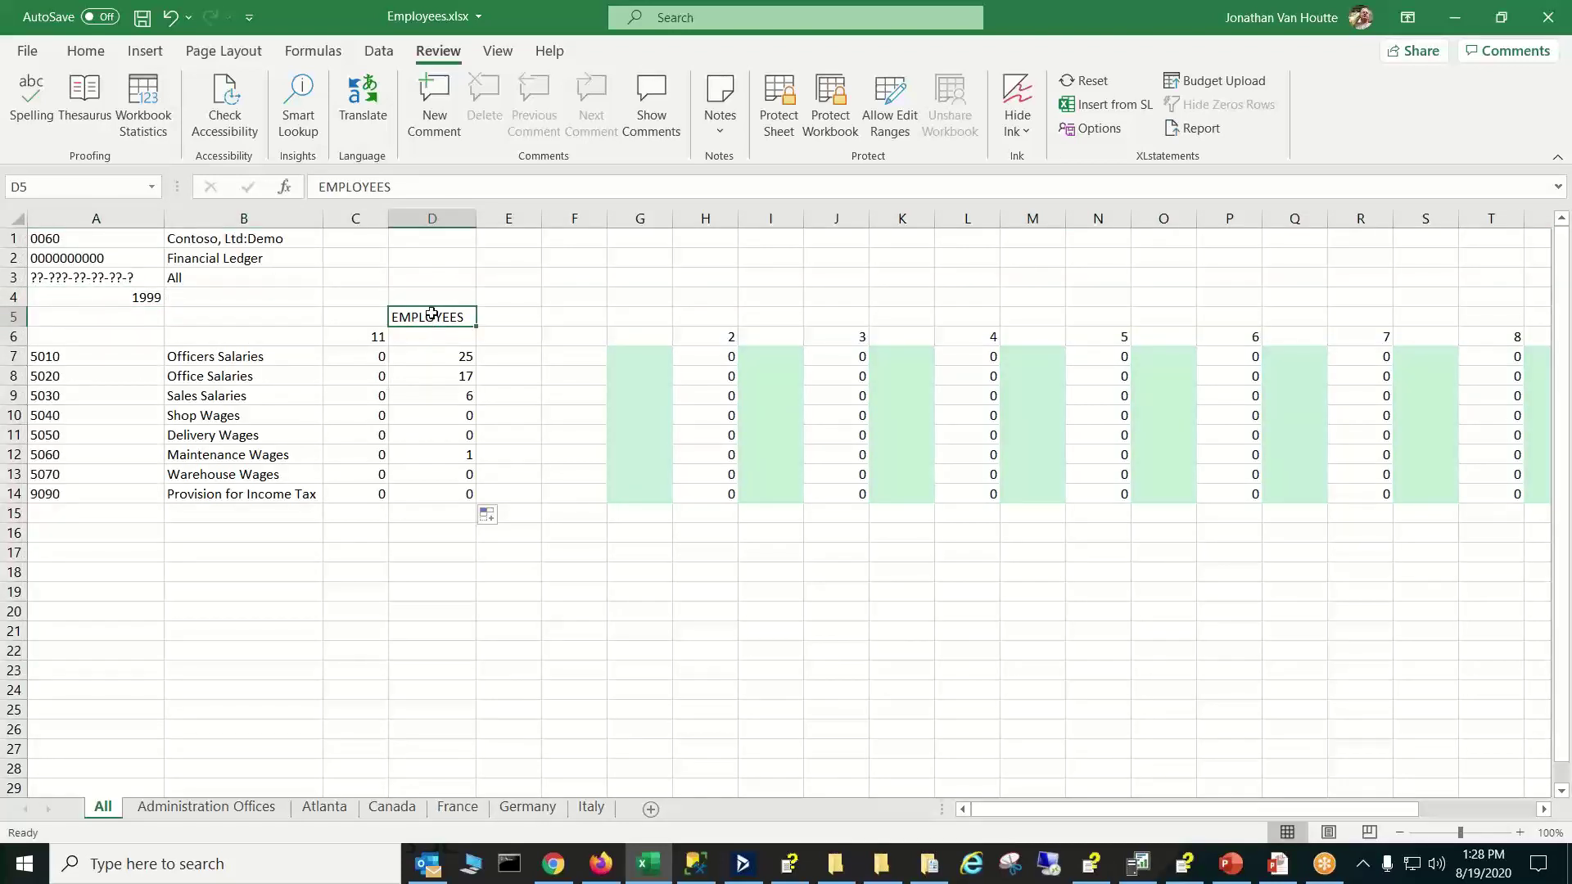
pyautogui.click(453, 358)
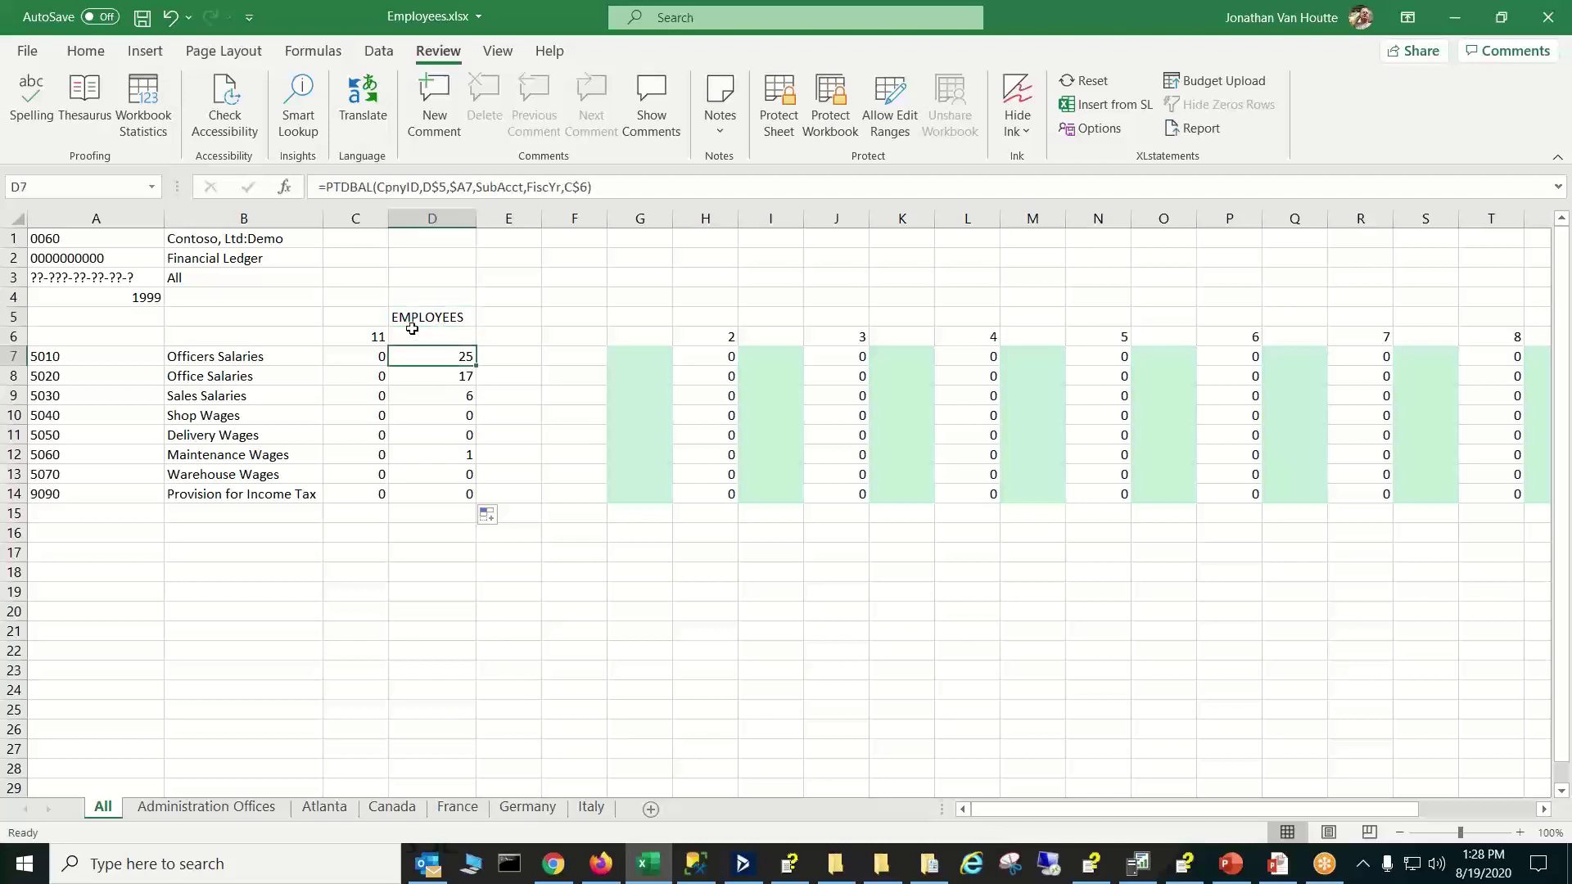
# Enter the column heading FTEs in D6 above the employee figures
pyautogui.click(427, 339)
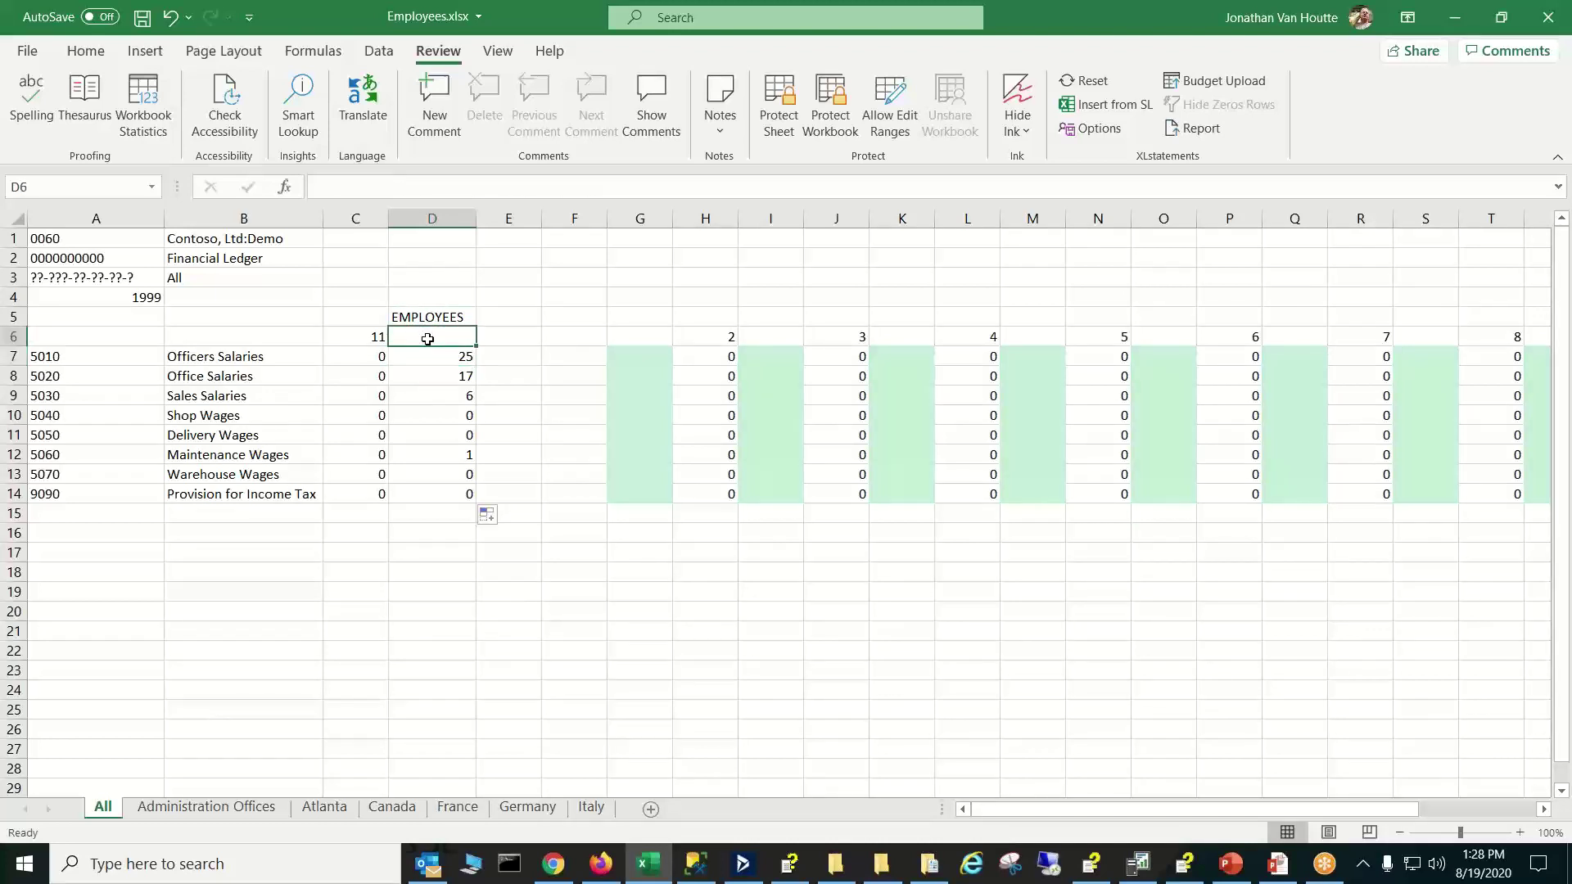
pyautogui.write('FT')
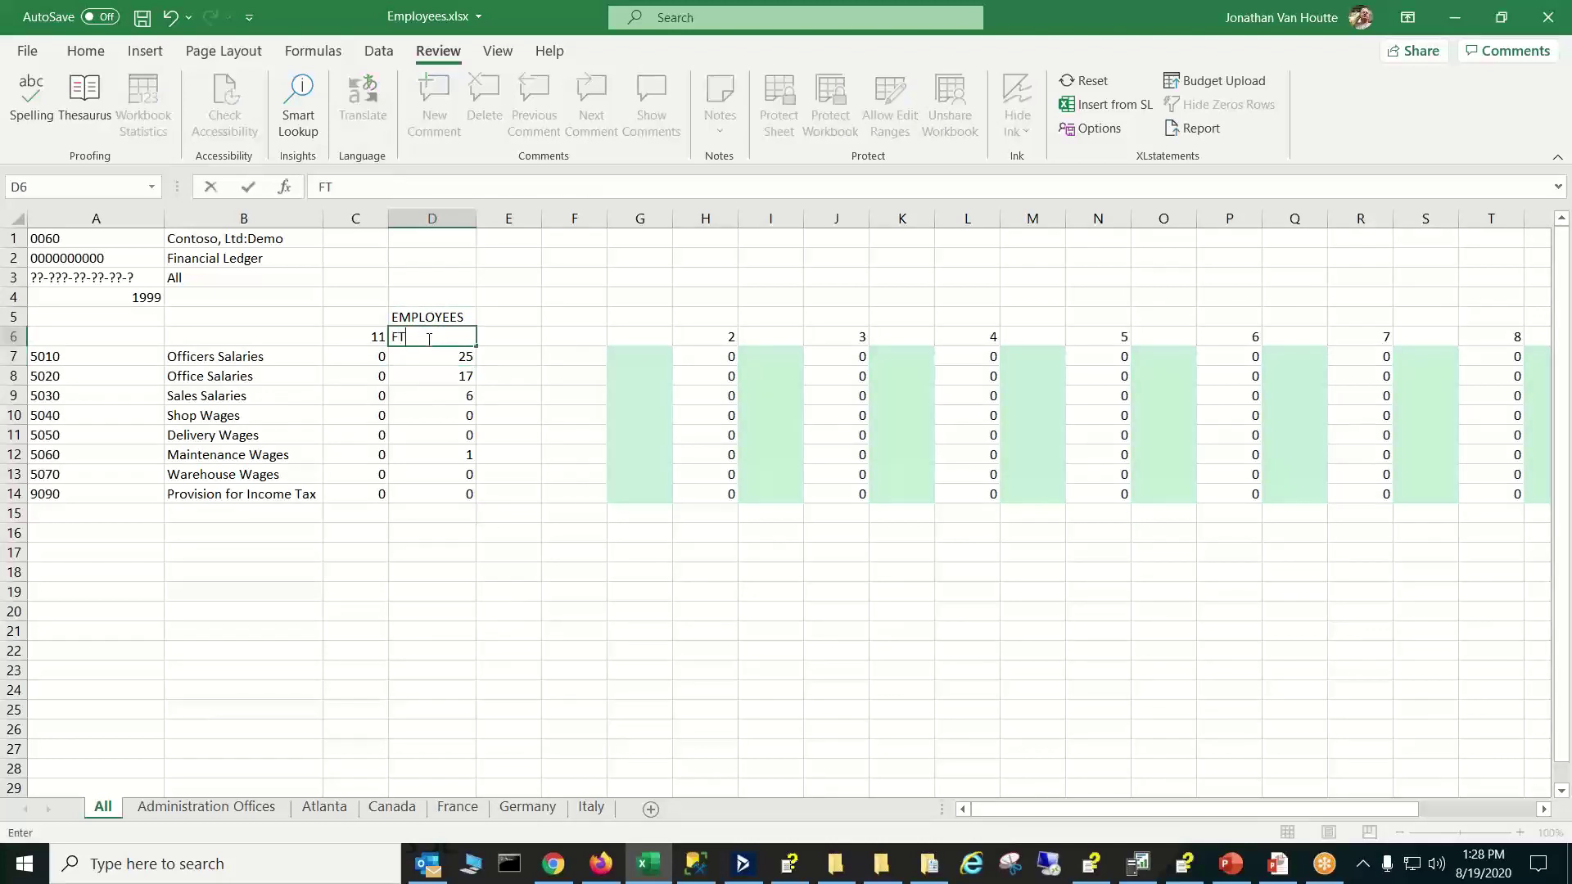
pyautogui.write('Es')
pyautogui.press('Return')
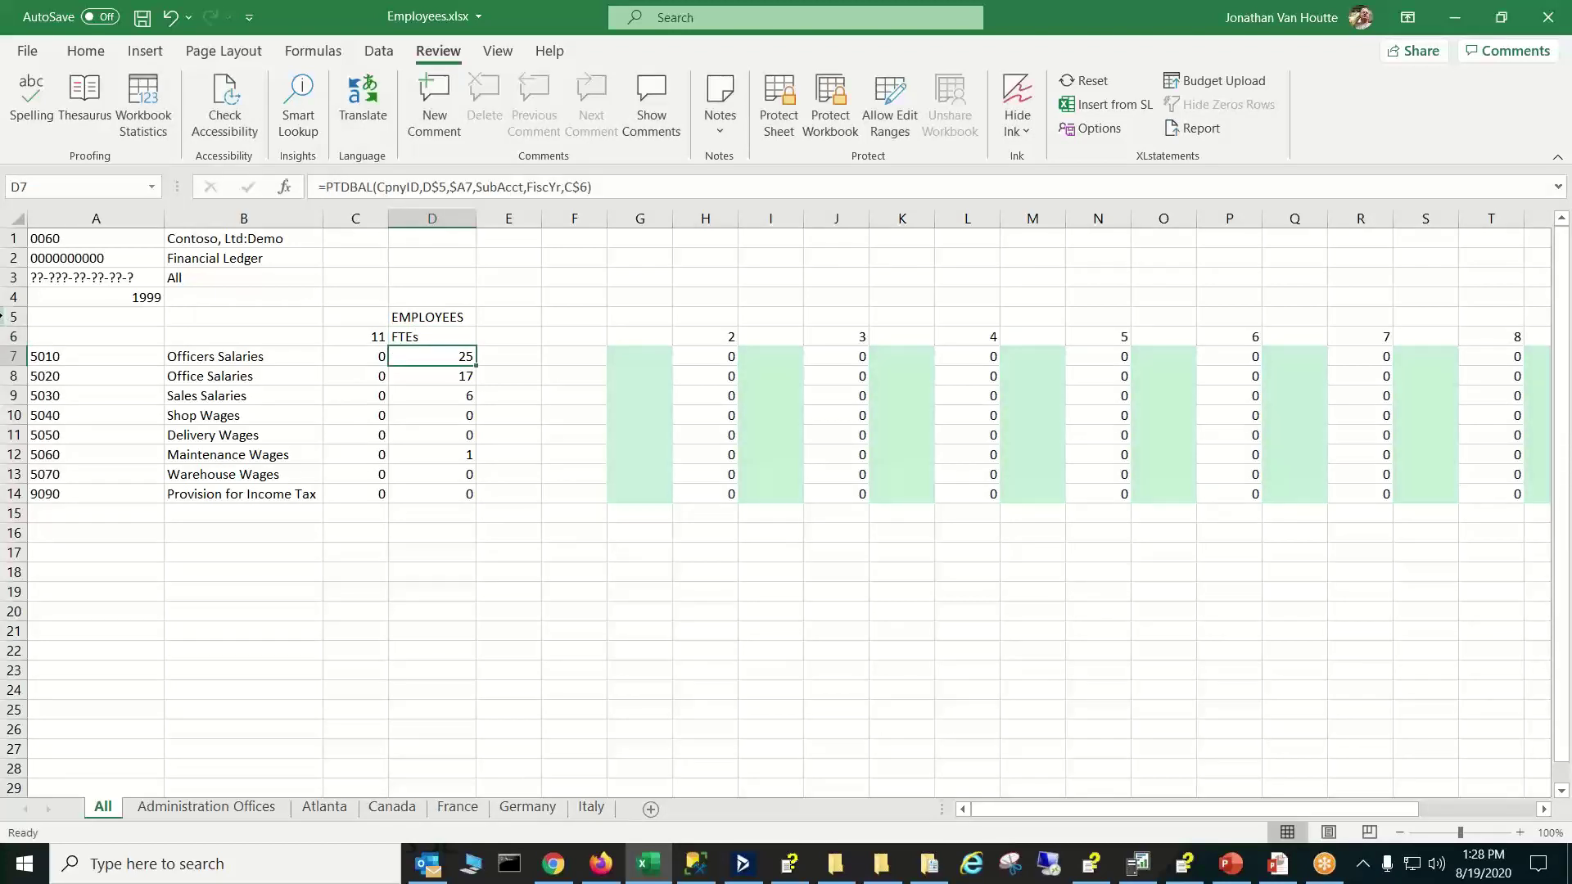
# Hide row 5, which holds the EMPLOYEES ledger ID
pyautogui.click(13, 319)
pyautogui.rightClick(14, 322)
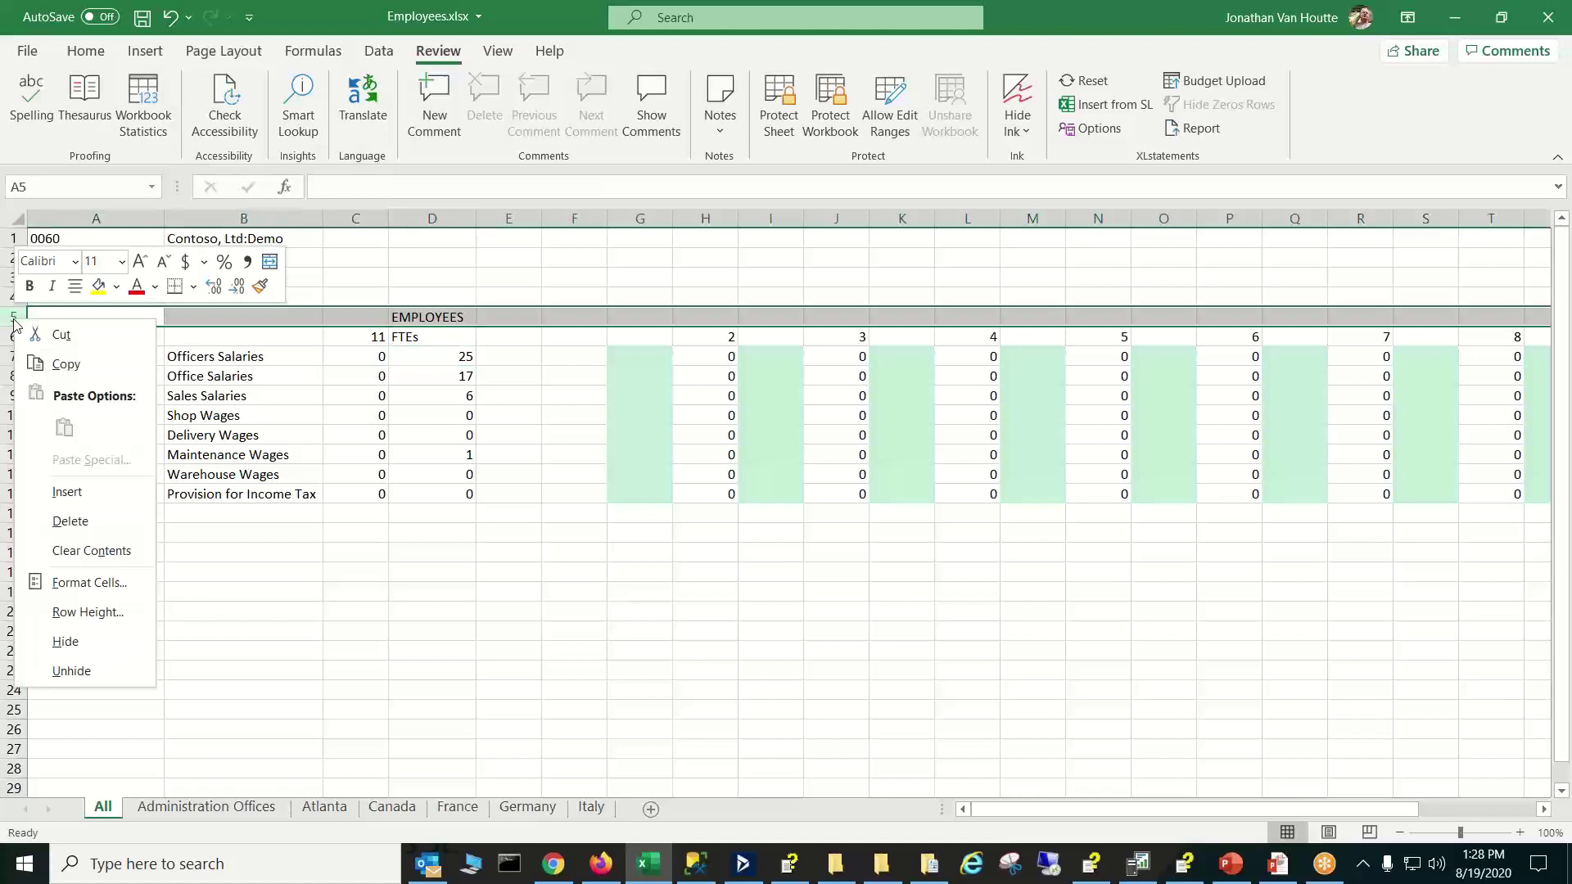
pyautogui.click(67, 641)
pyautogui.click(463, 549)
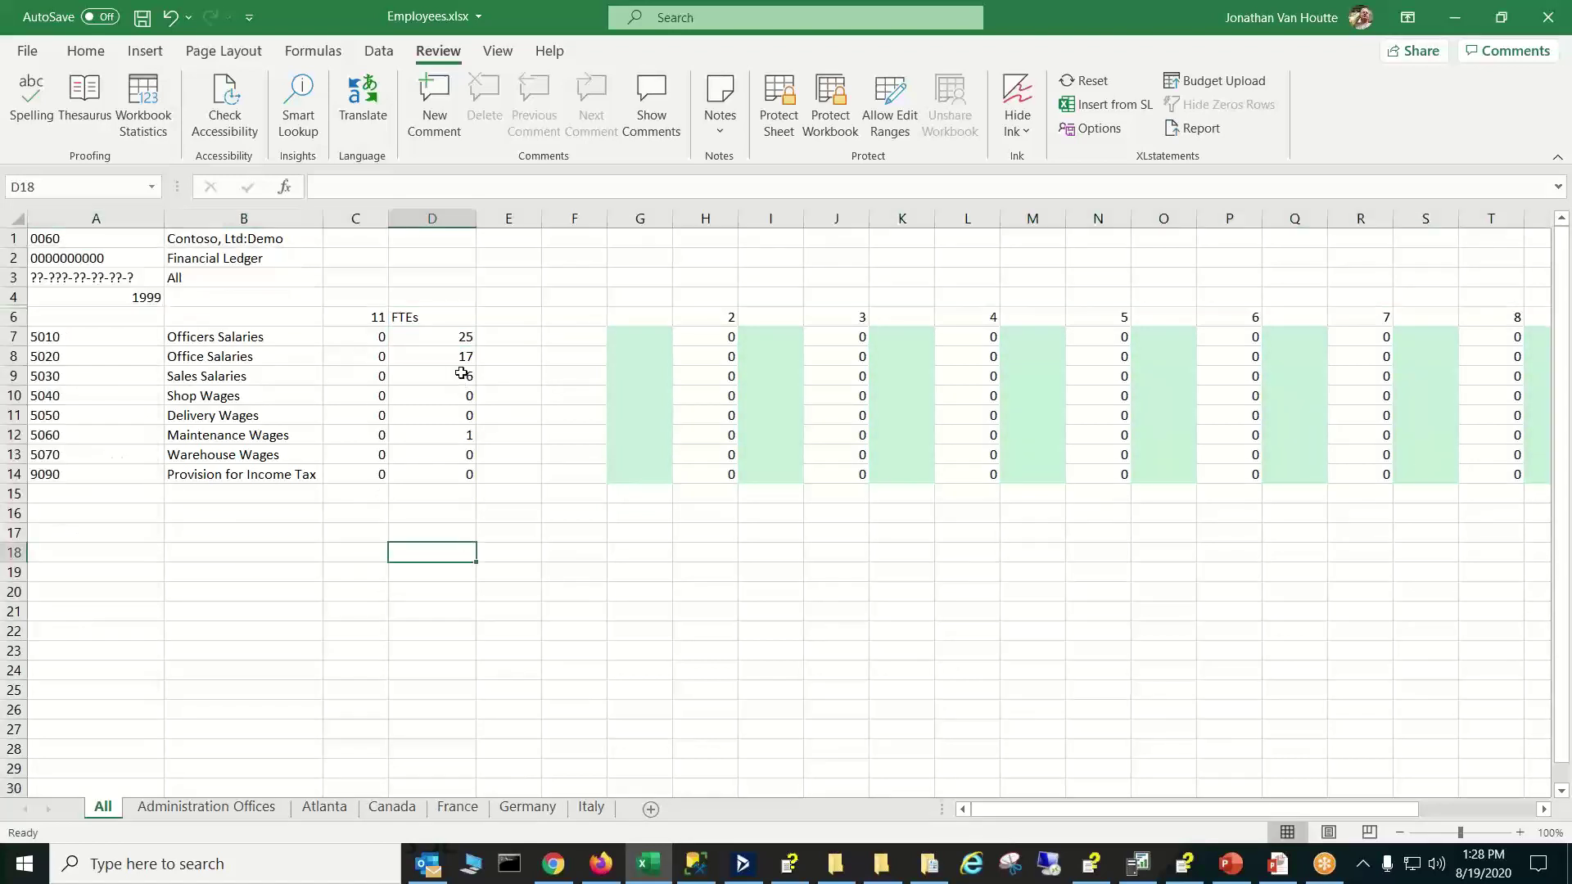
# Drill down into the FTEs balances for Officers Salaries and Office Salaries, closing each detail sheet after viewing it
pyautogui.click(465, 336)
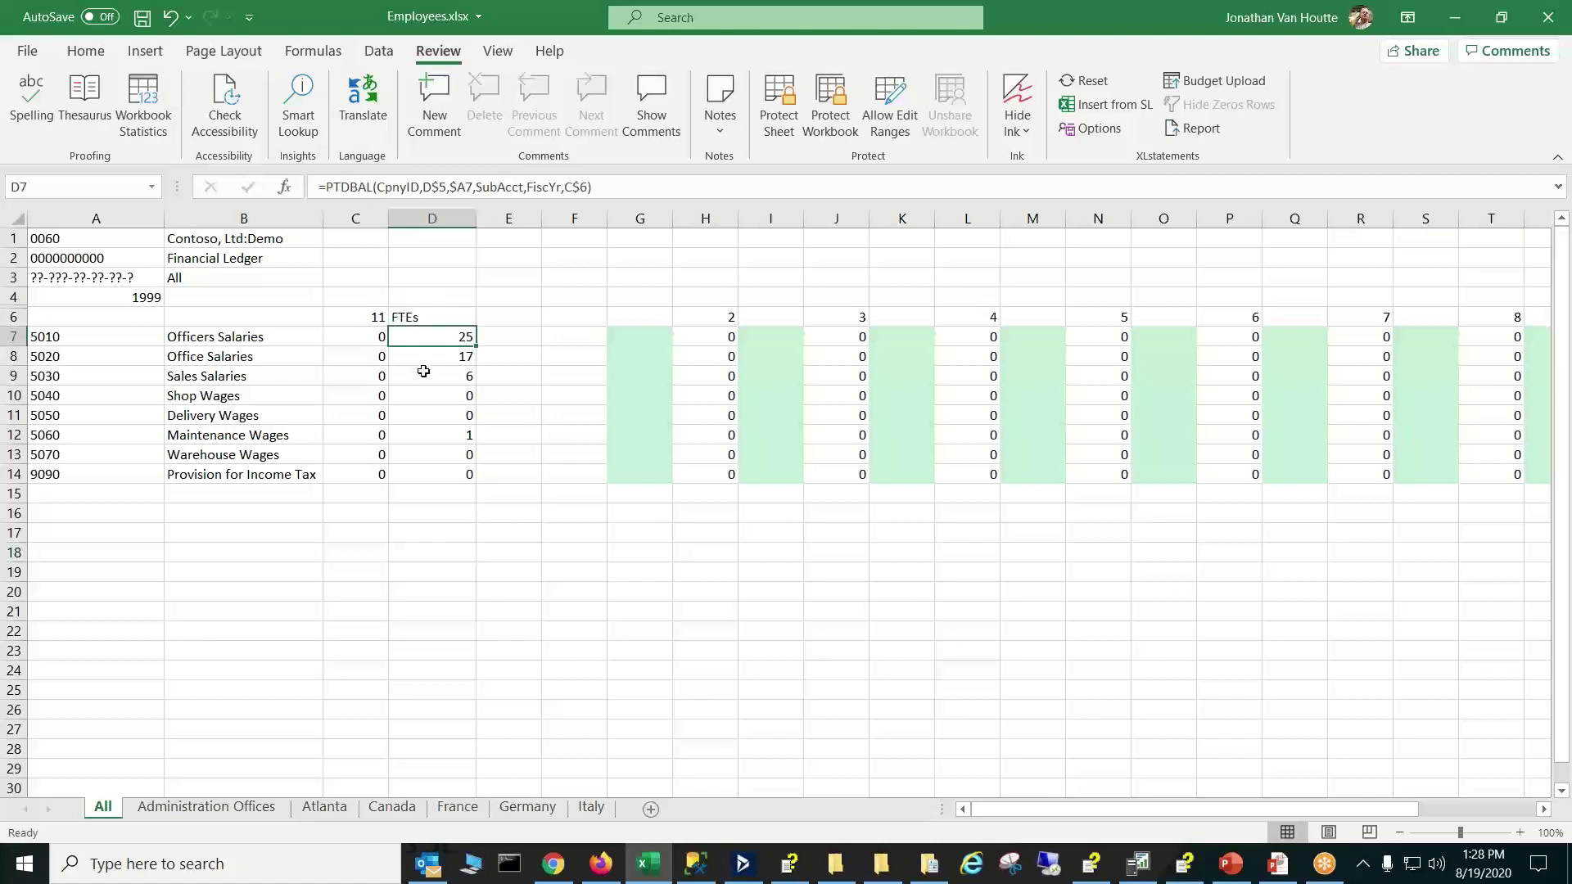
pyautogui.doubleClick(460, 336)
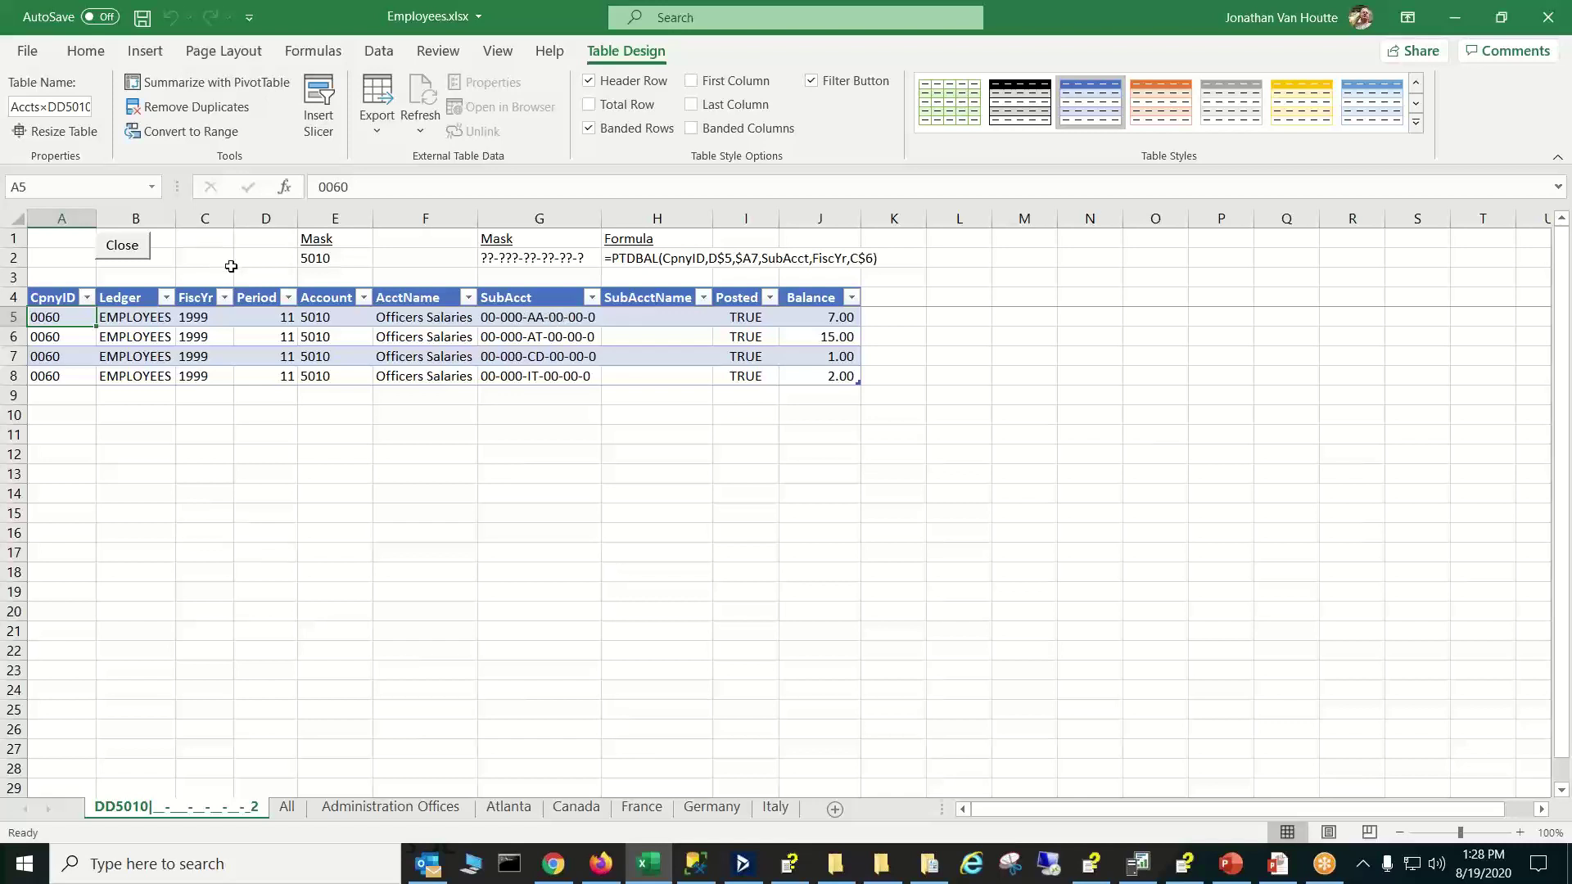
pyautogui.click(133, 249)
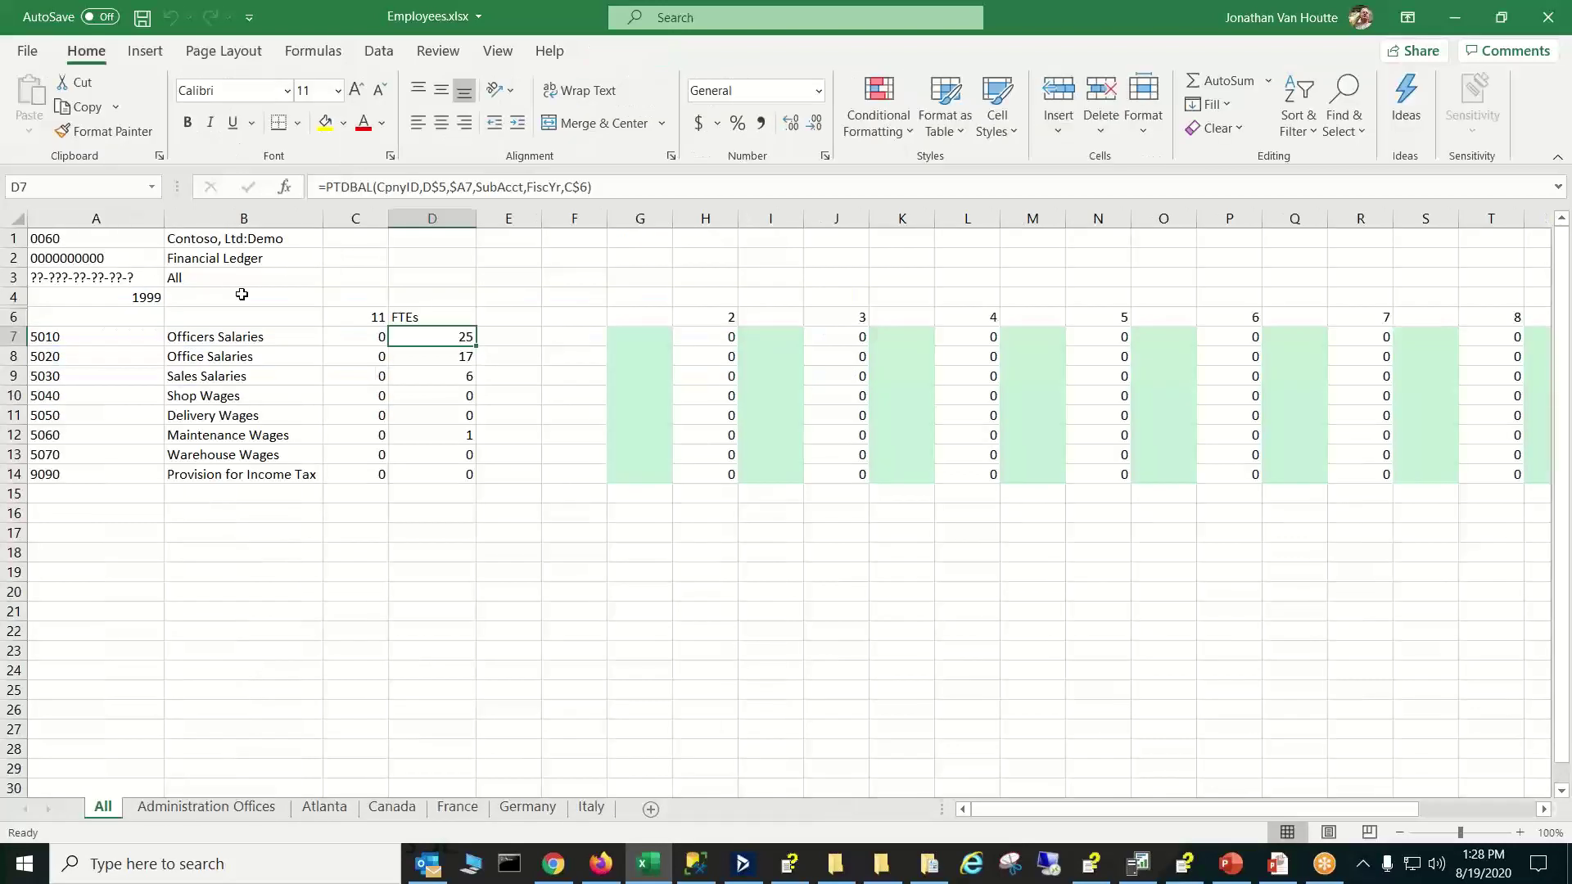
pyautogui.doubleClick(459, 361)
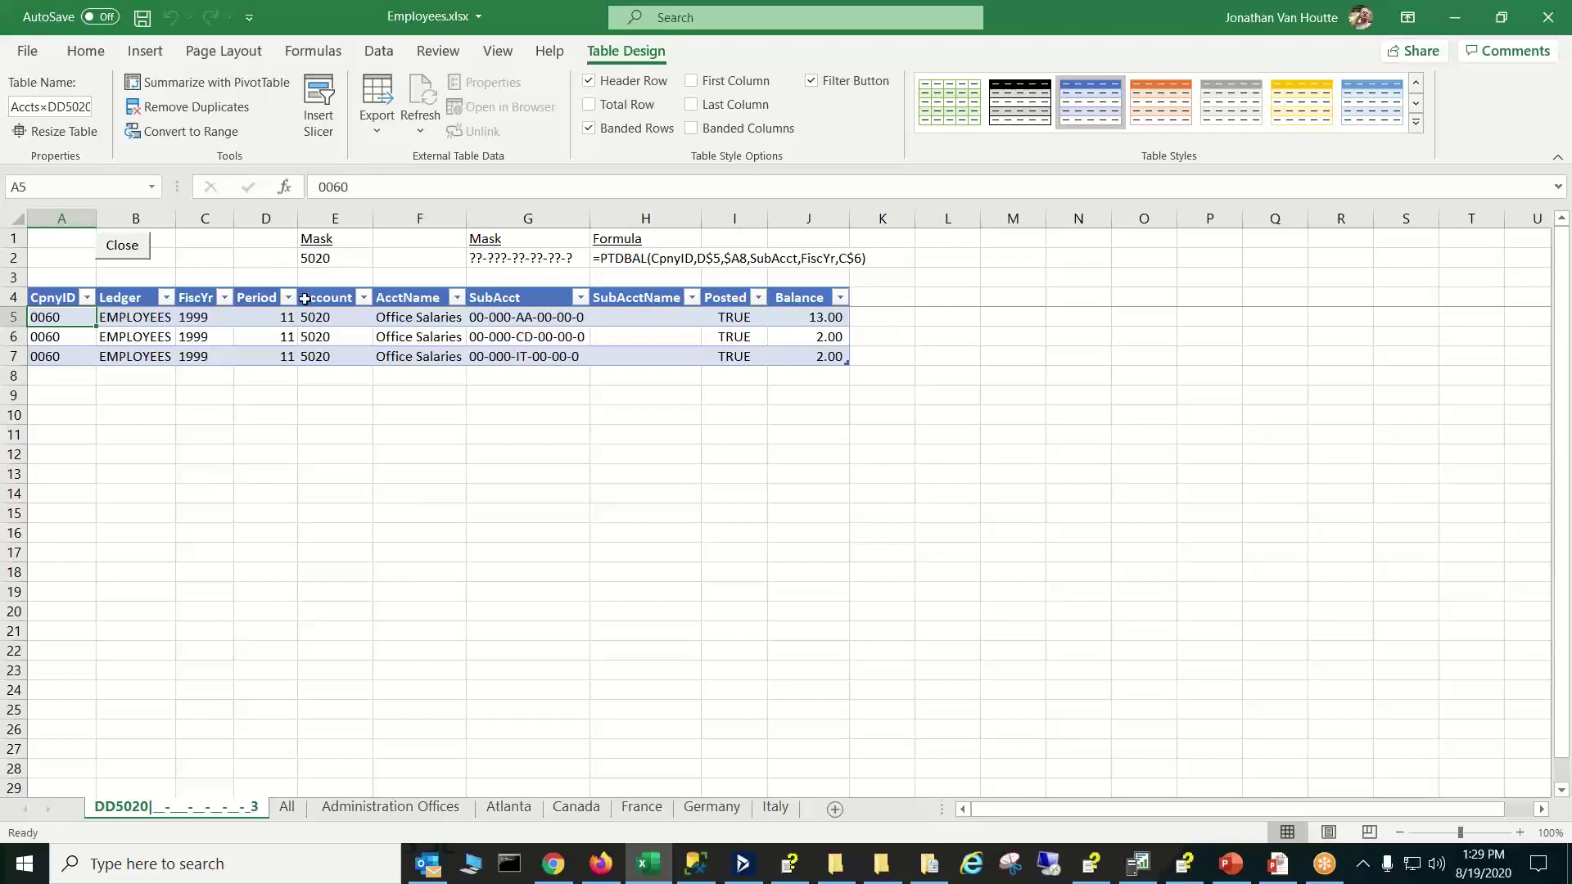
pyautogui.click(125, 248)
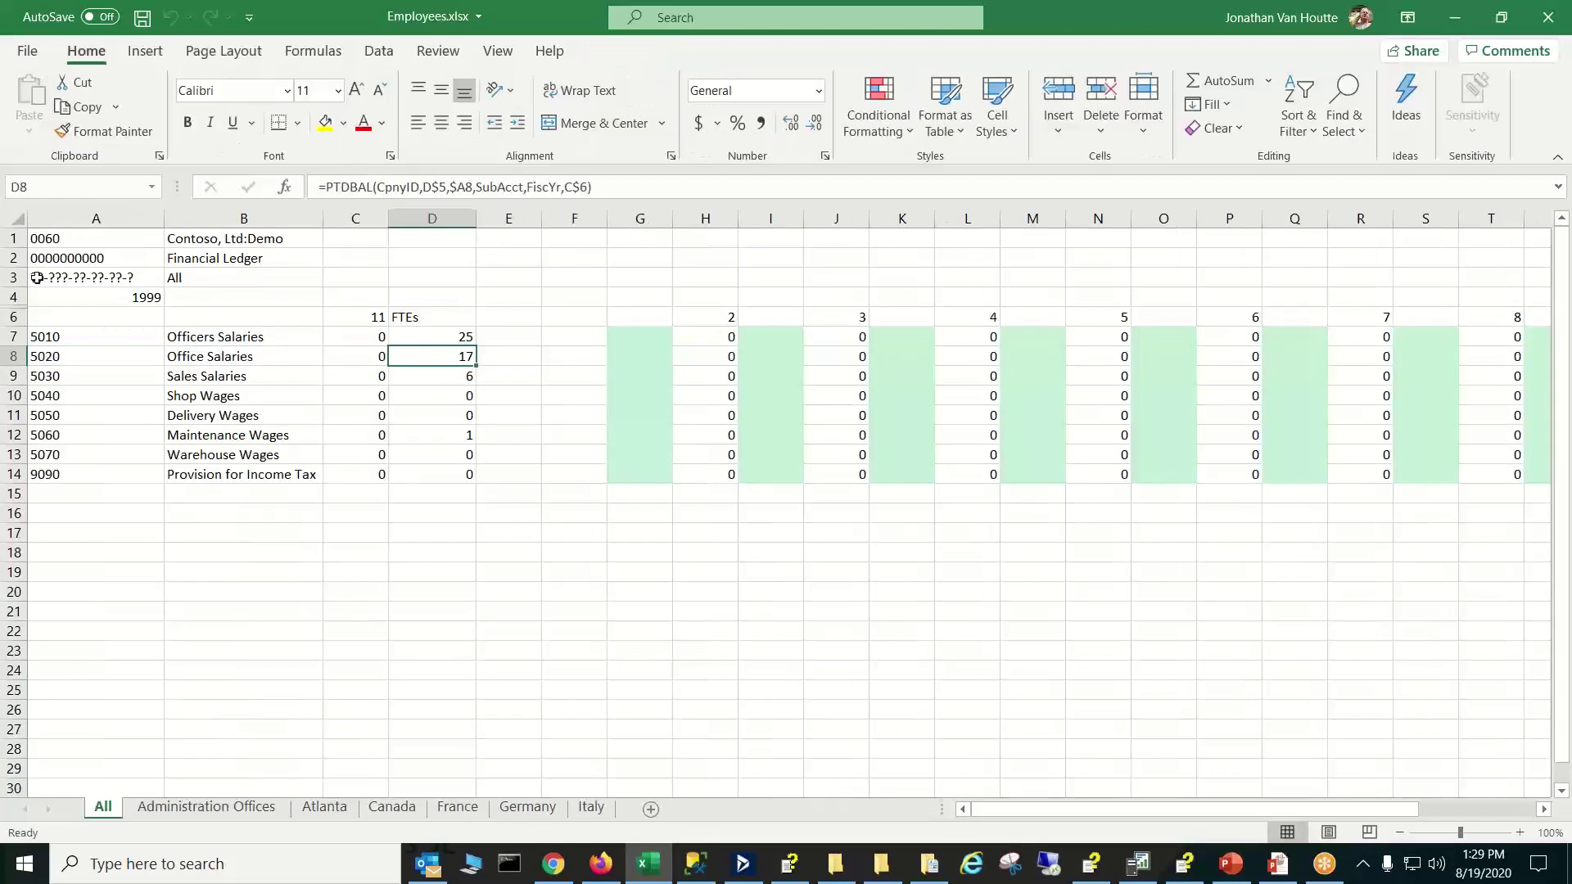
# Open the Atlanta sheet and examine its company, ledger and subaccount entries in column A
pyautogui.click(303, 813)
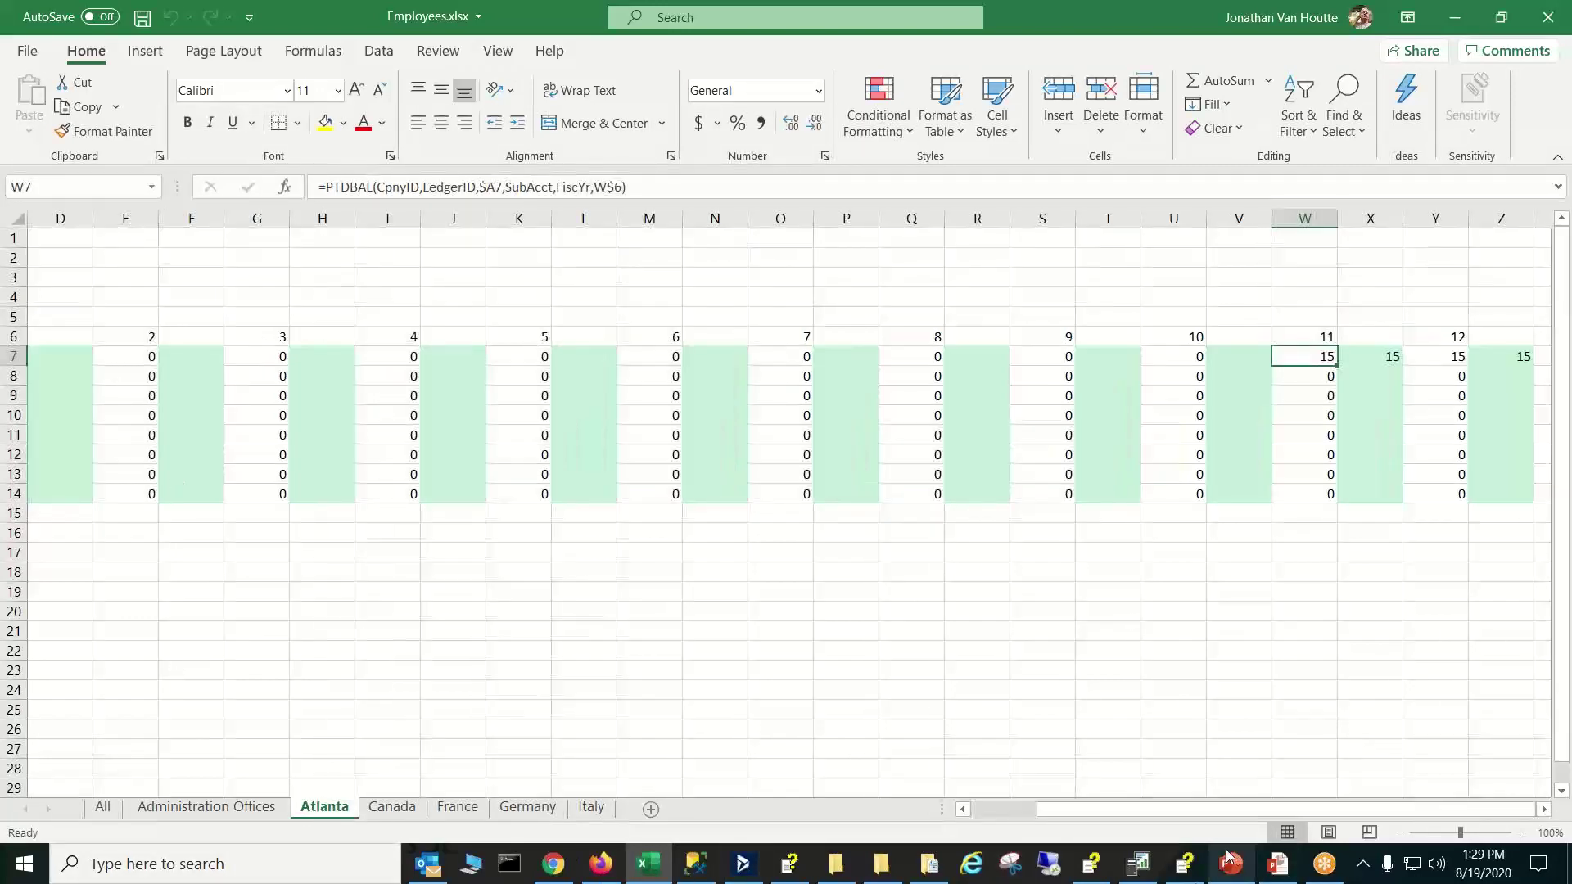
pyautogui.moveTo(1212, 810); pyautogui.dragTo(1019, 805)
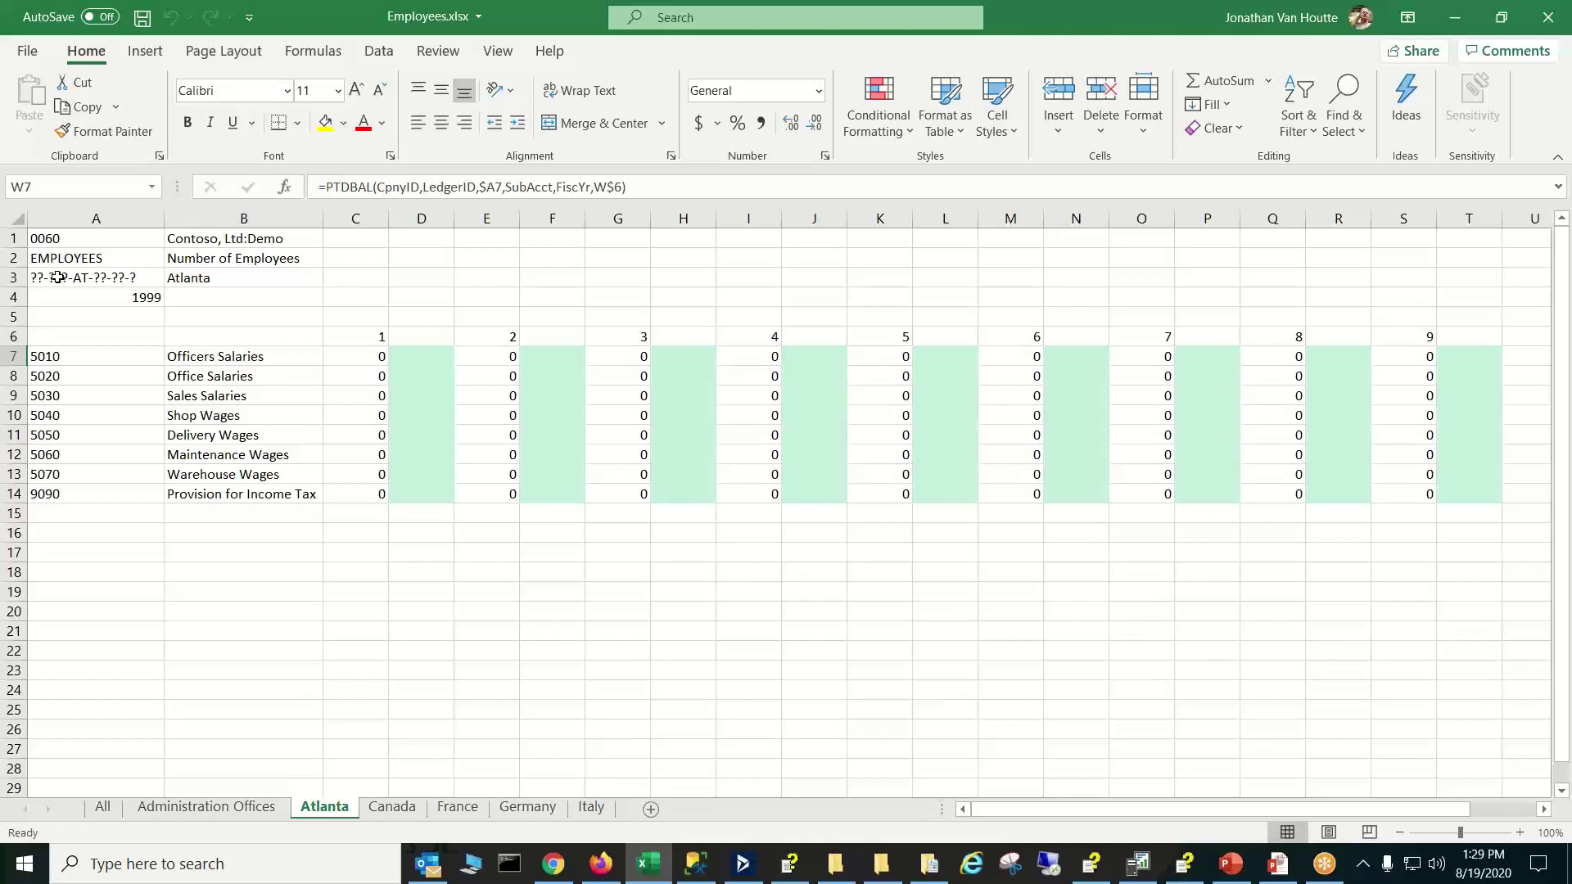
# Compare the subaccount masks in A3 on the Atlanta and All sheets, then inspect the balance formulas in D10 and C7 of All
pyautogui.click(125, 282)
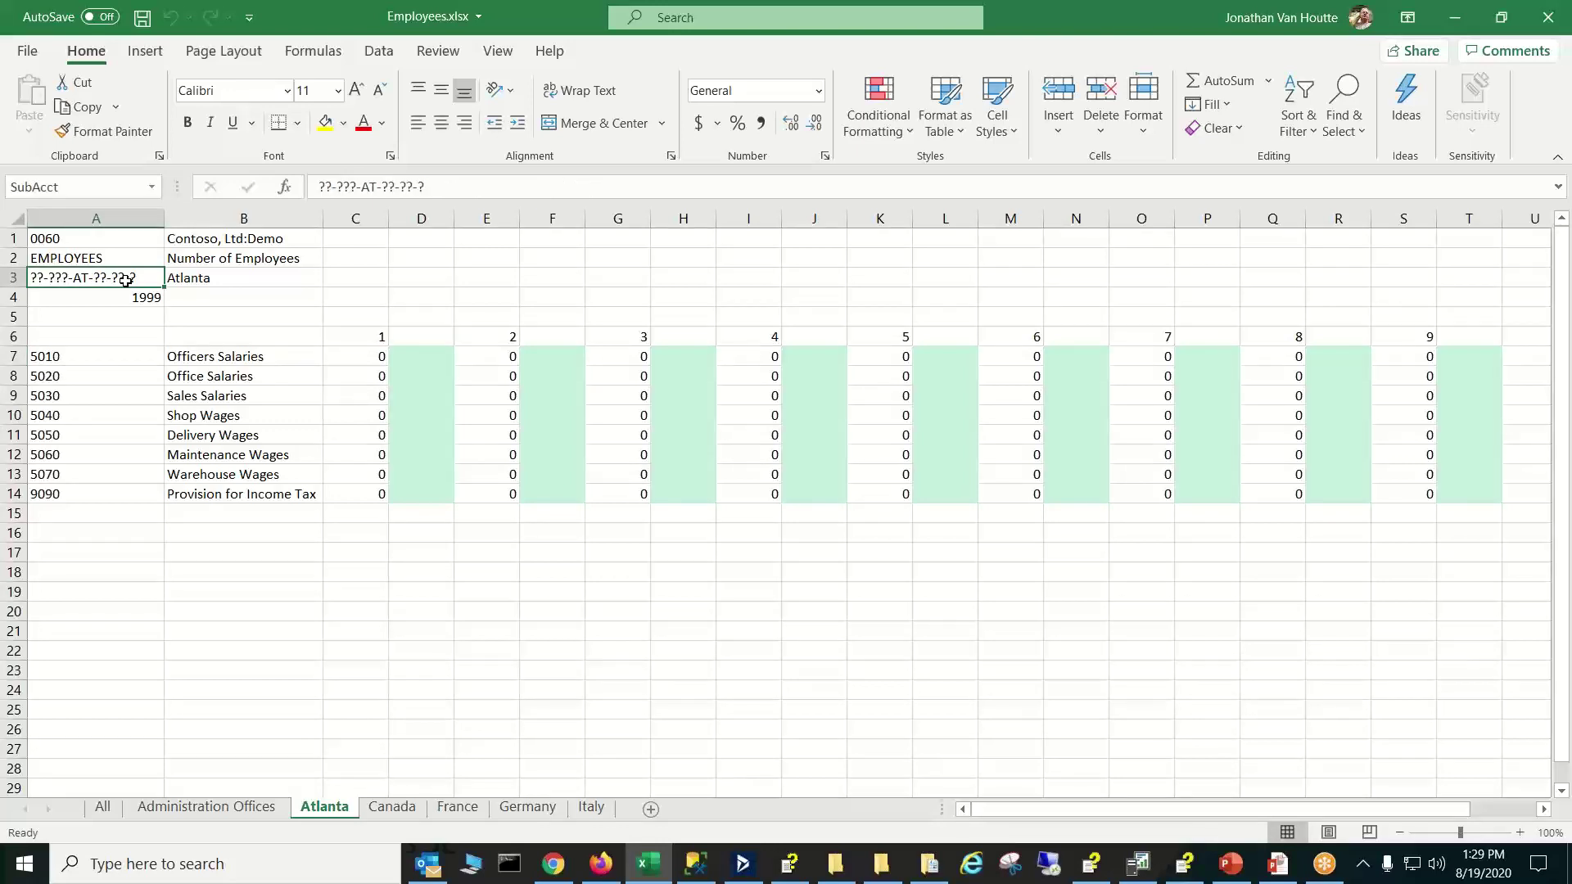
pyautogui.click(102, 807)
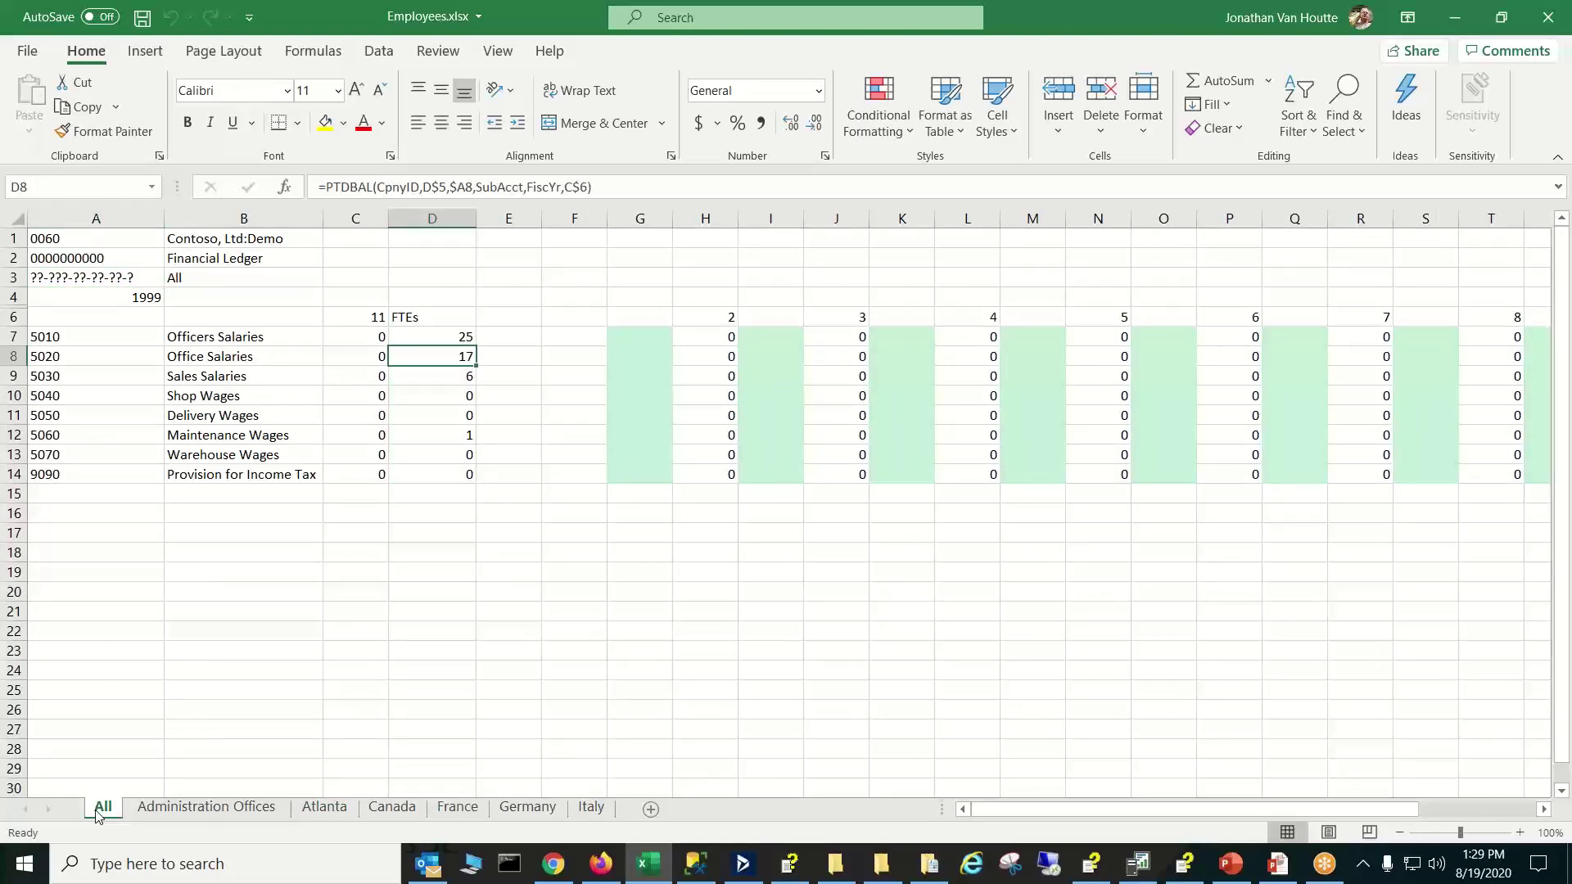
pyautogui.click(116, 280)
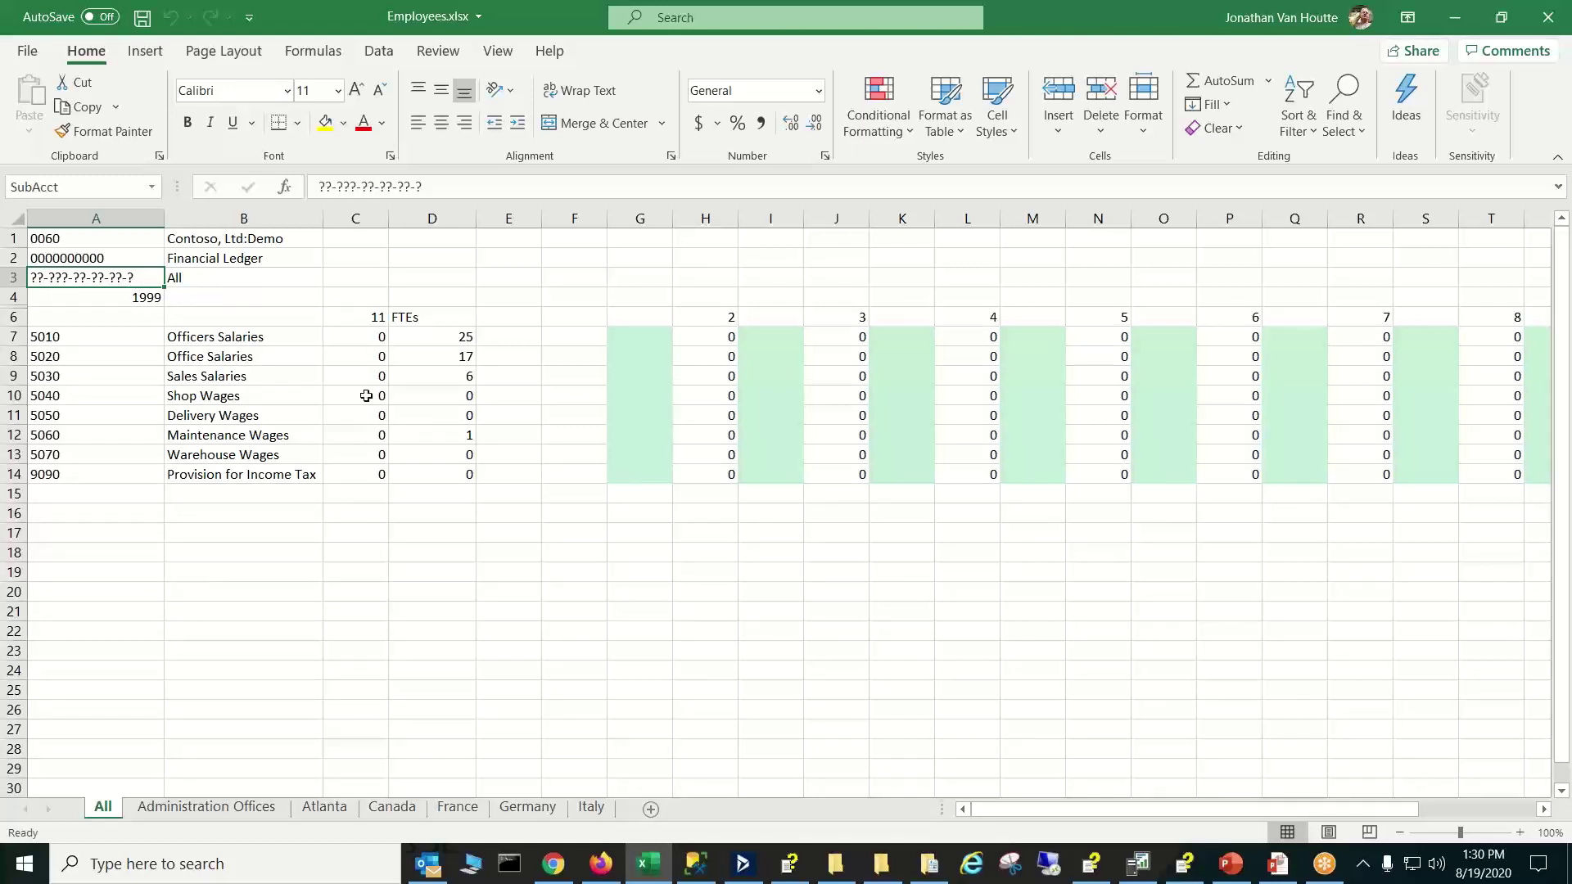
pyautogui.click(419, 401)
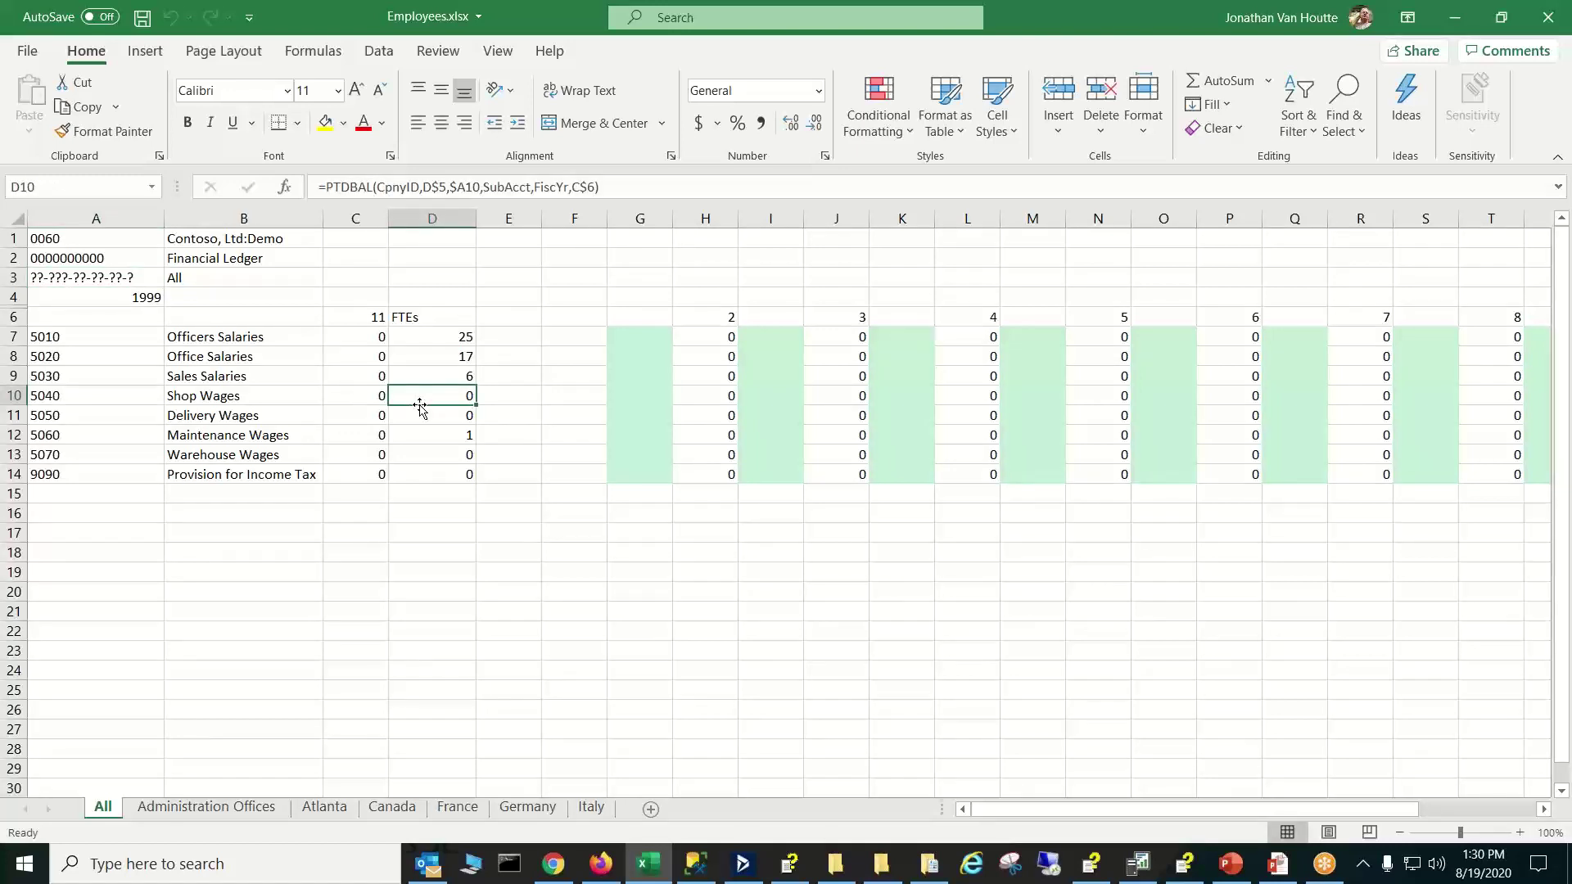
pyautogui.click(360, 336)
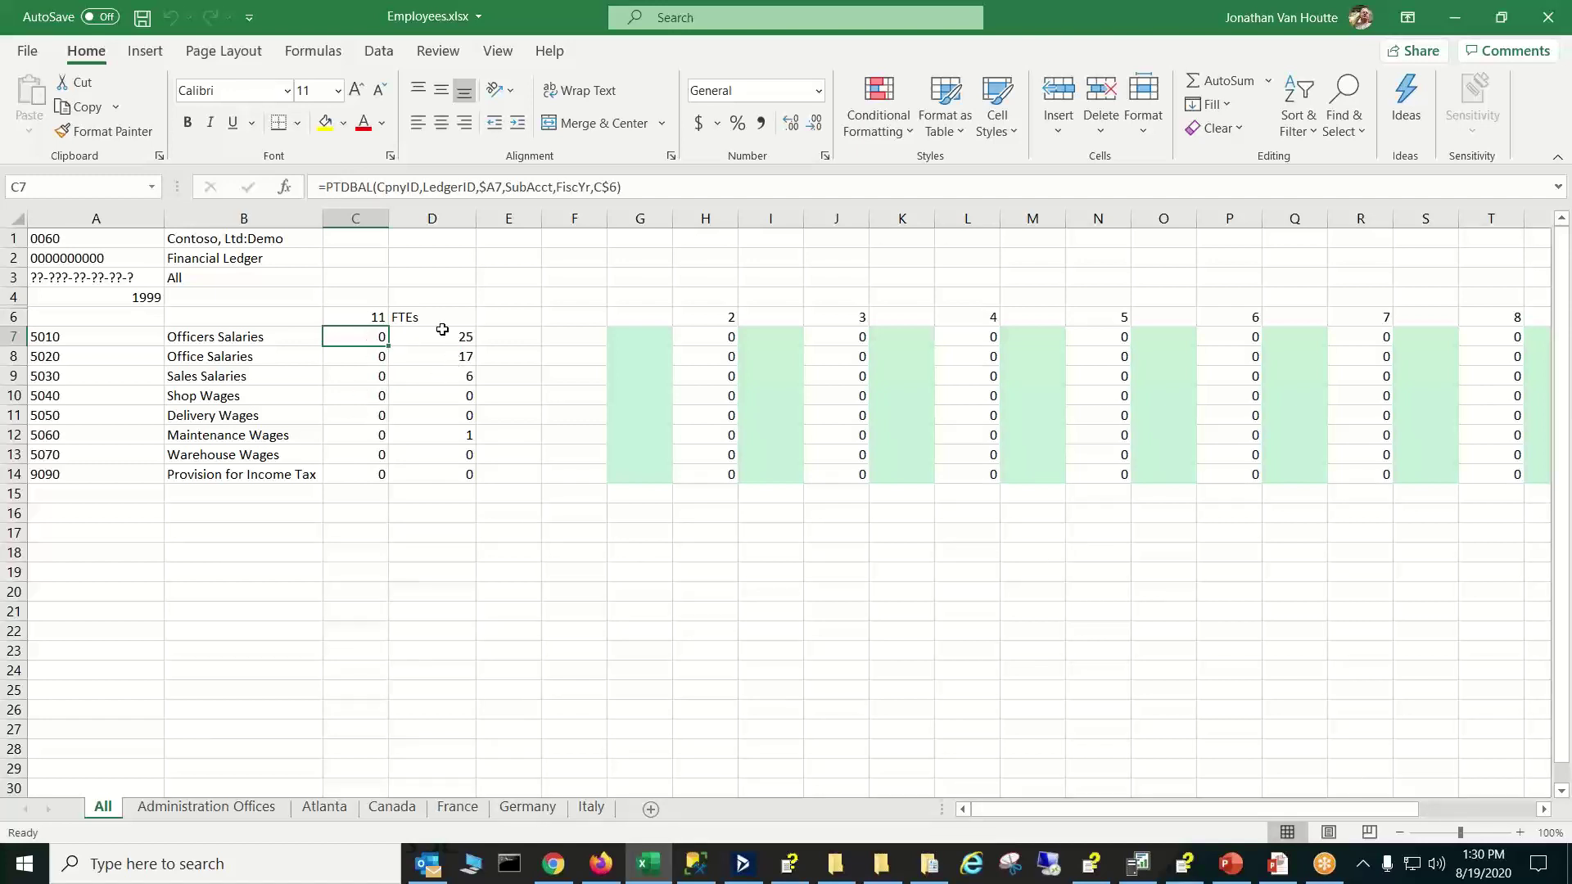
# Divide the Officers Salaries balance by its FTEs in E7 with =C7/D7, and fill the formula down through E14
pyautogui.click(521, 334)
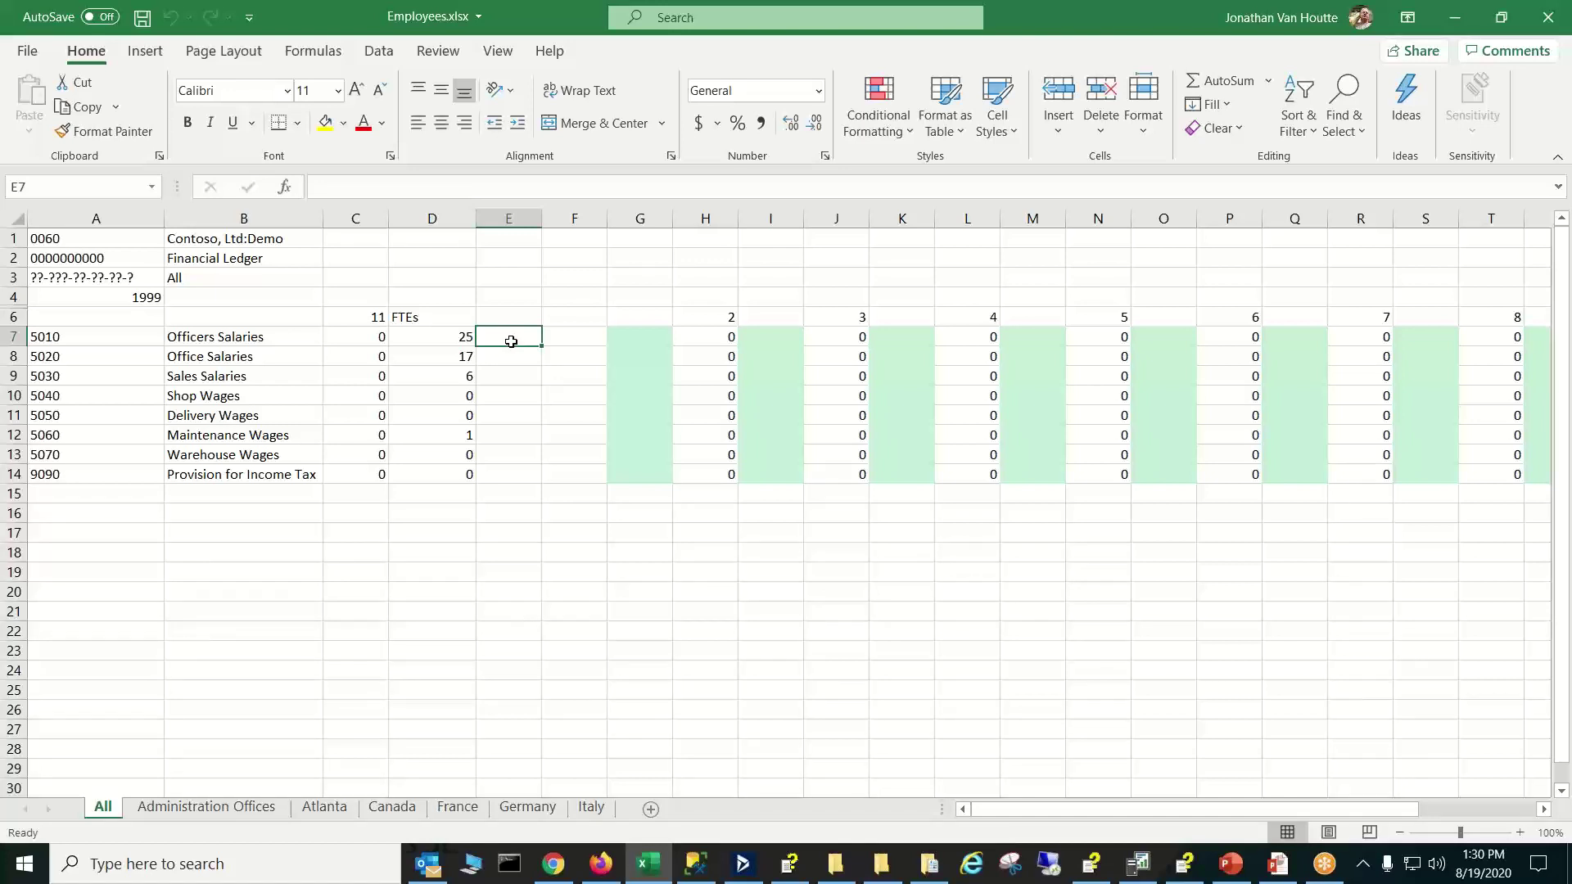
pyautogui.write('=')
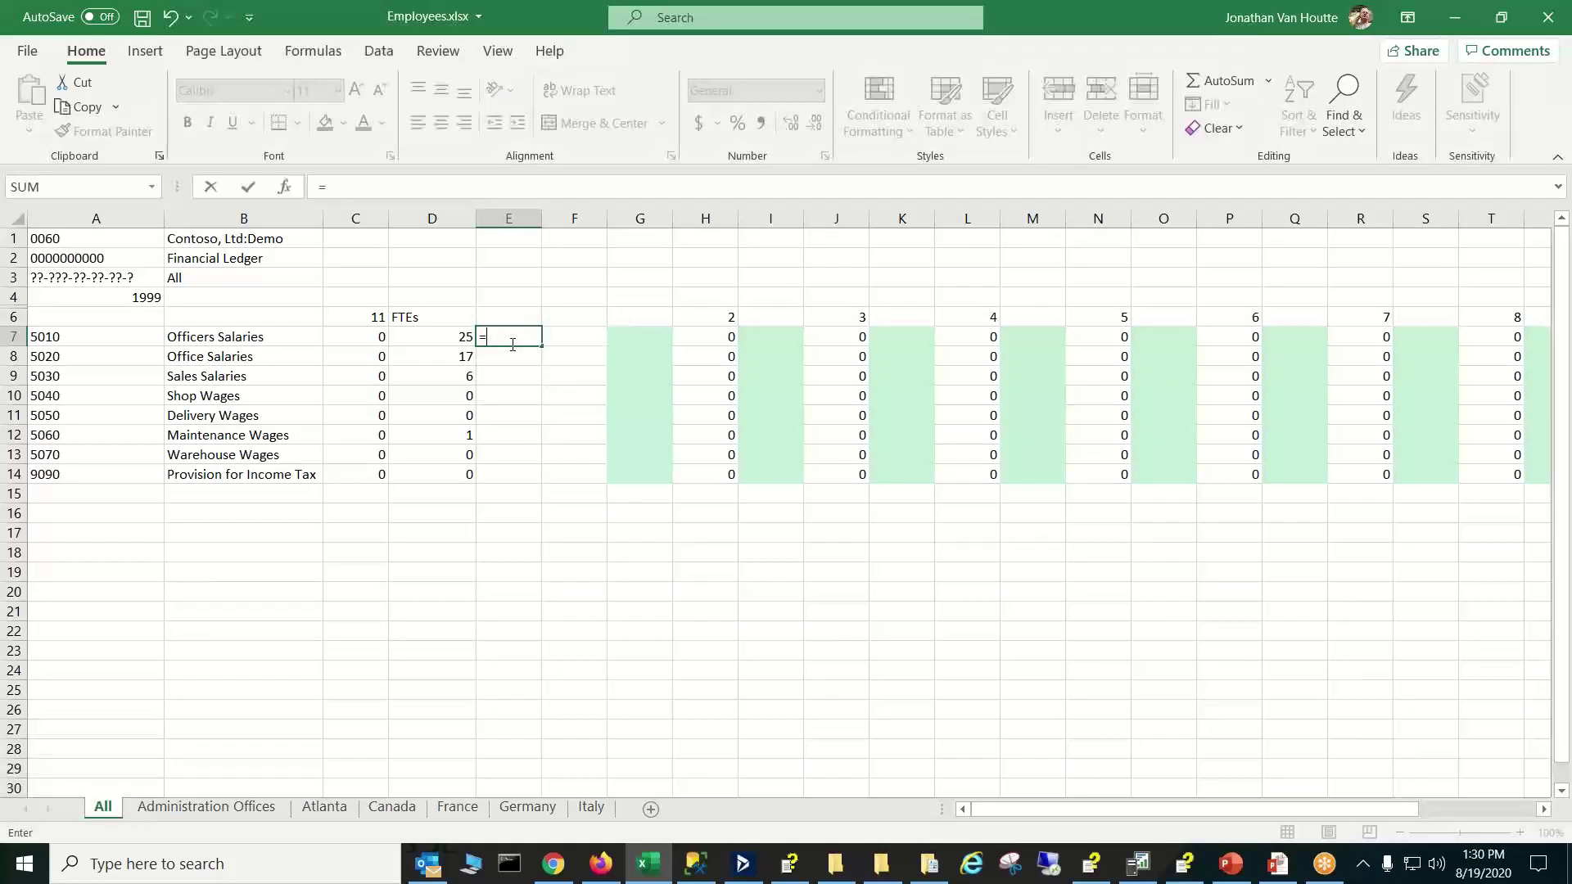
pyautogui.press('Left')
pyautogui.press('Left')
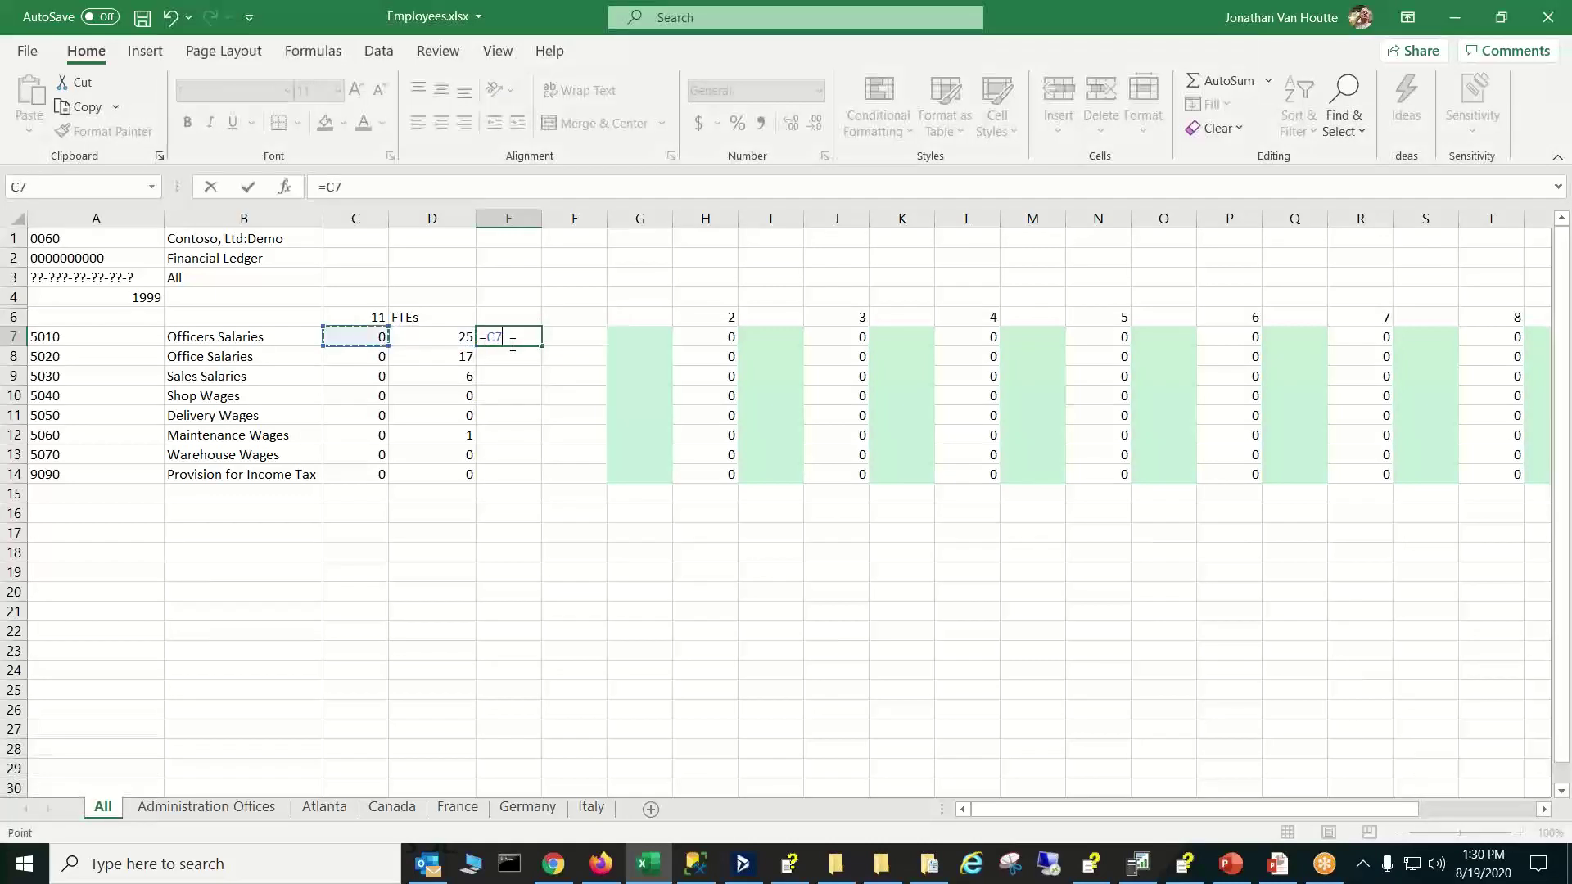
pyautogui.write('/')
pyautogui.click(449, 334)
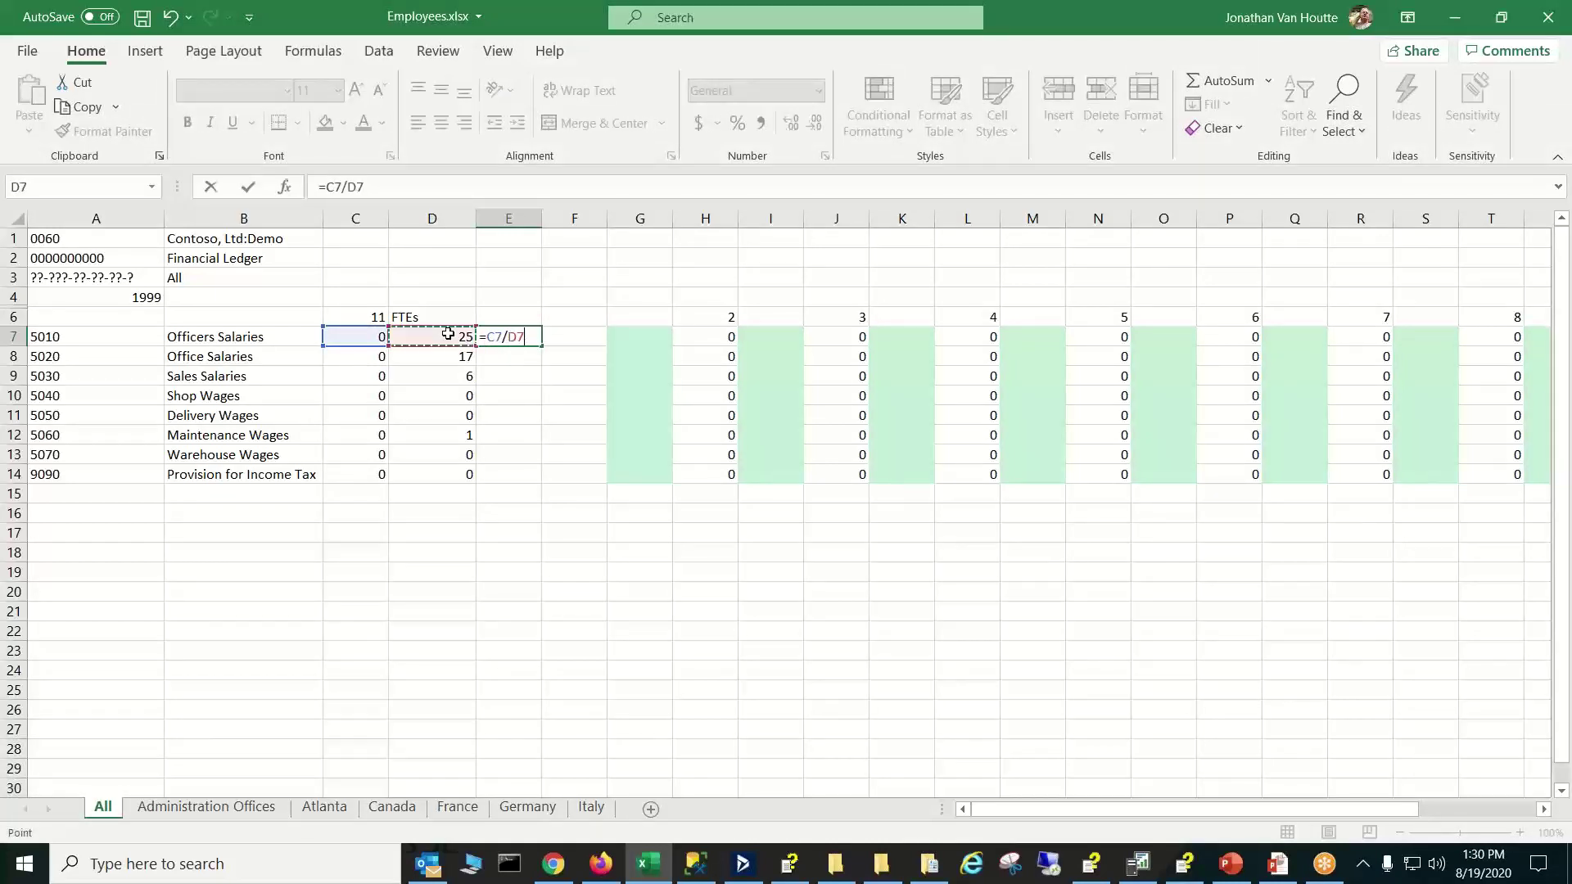
pyautogui.hotkey('ctrl', 'Return')
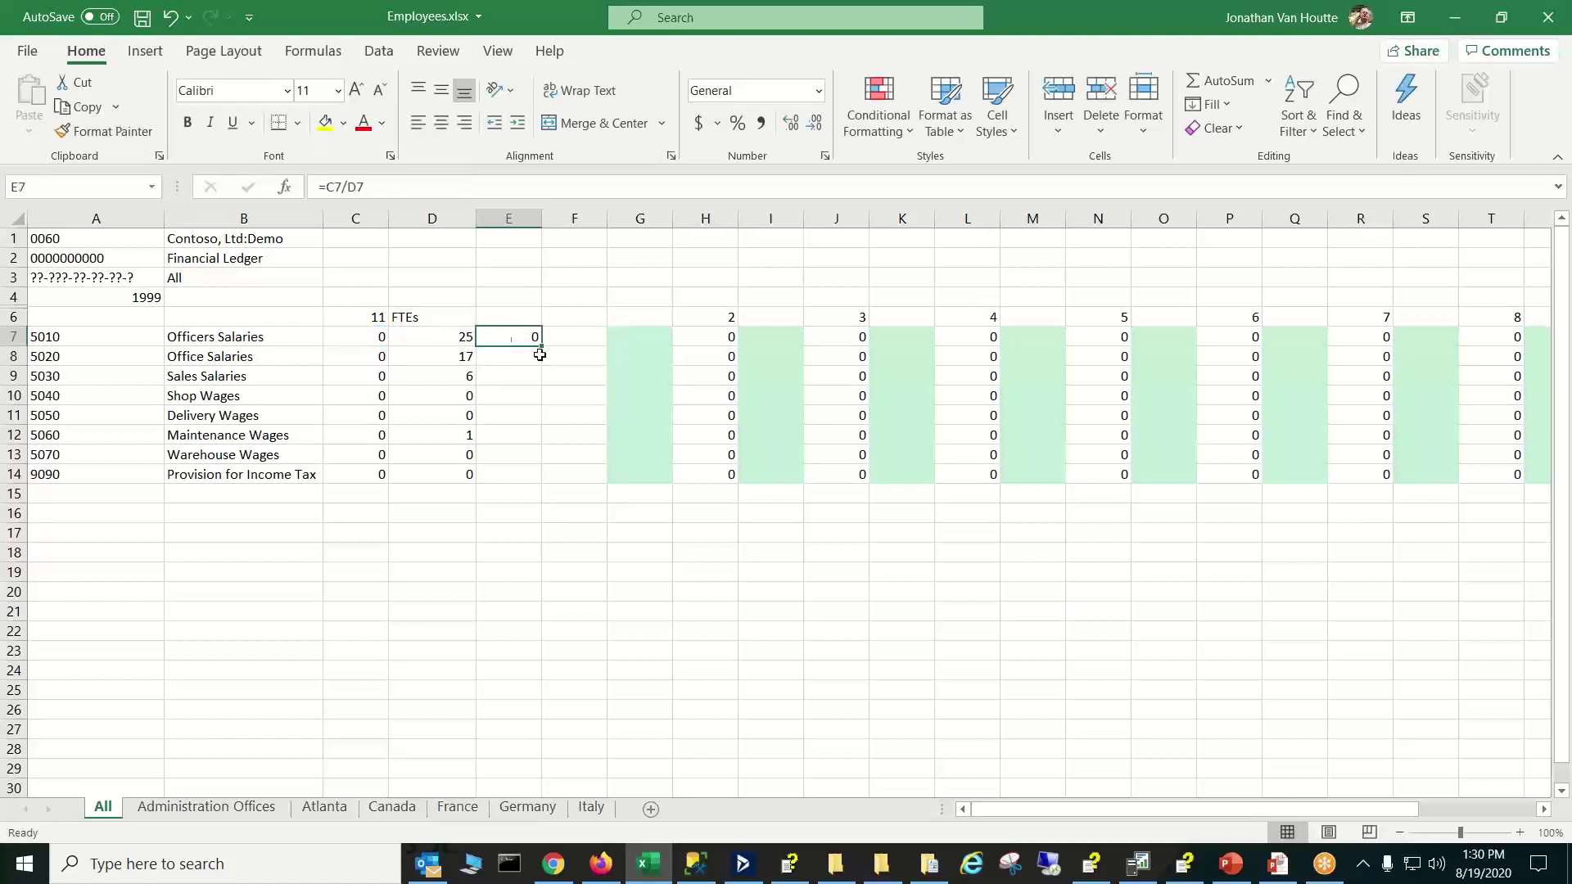
pyautogui.moveTo(541, 345); pyautogui.dragTo(540, 485)
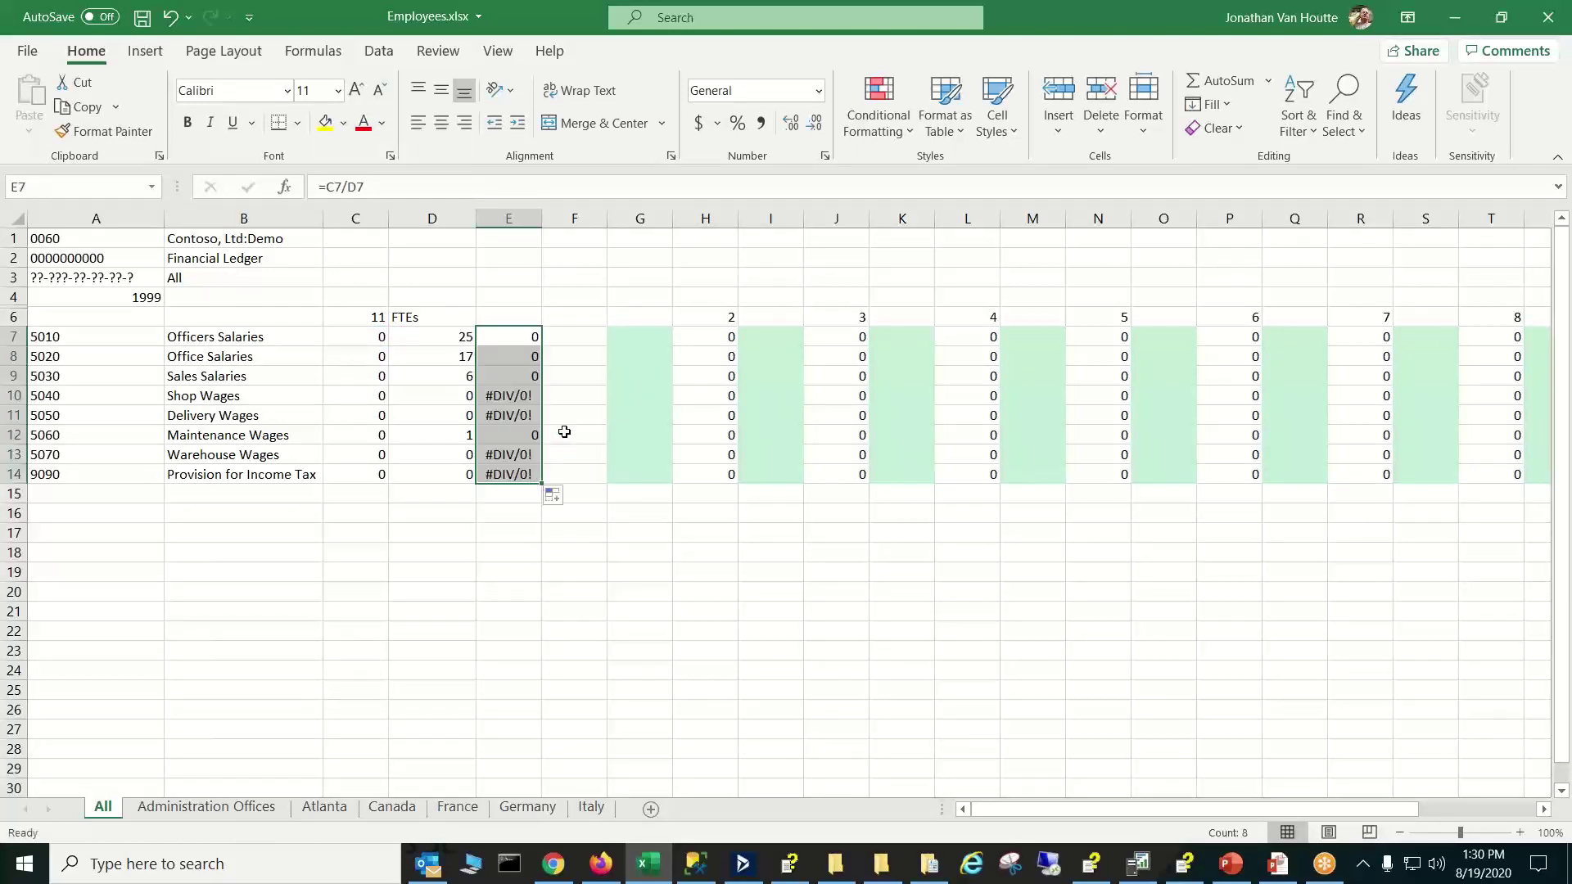
# Change the formula in E7 to =IF(D7=0,"",C7/D7) so that a zero FTE count gives a blank
pyautogui.click(519, 397)
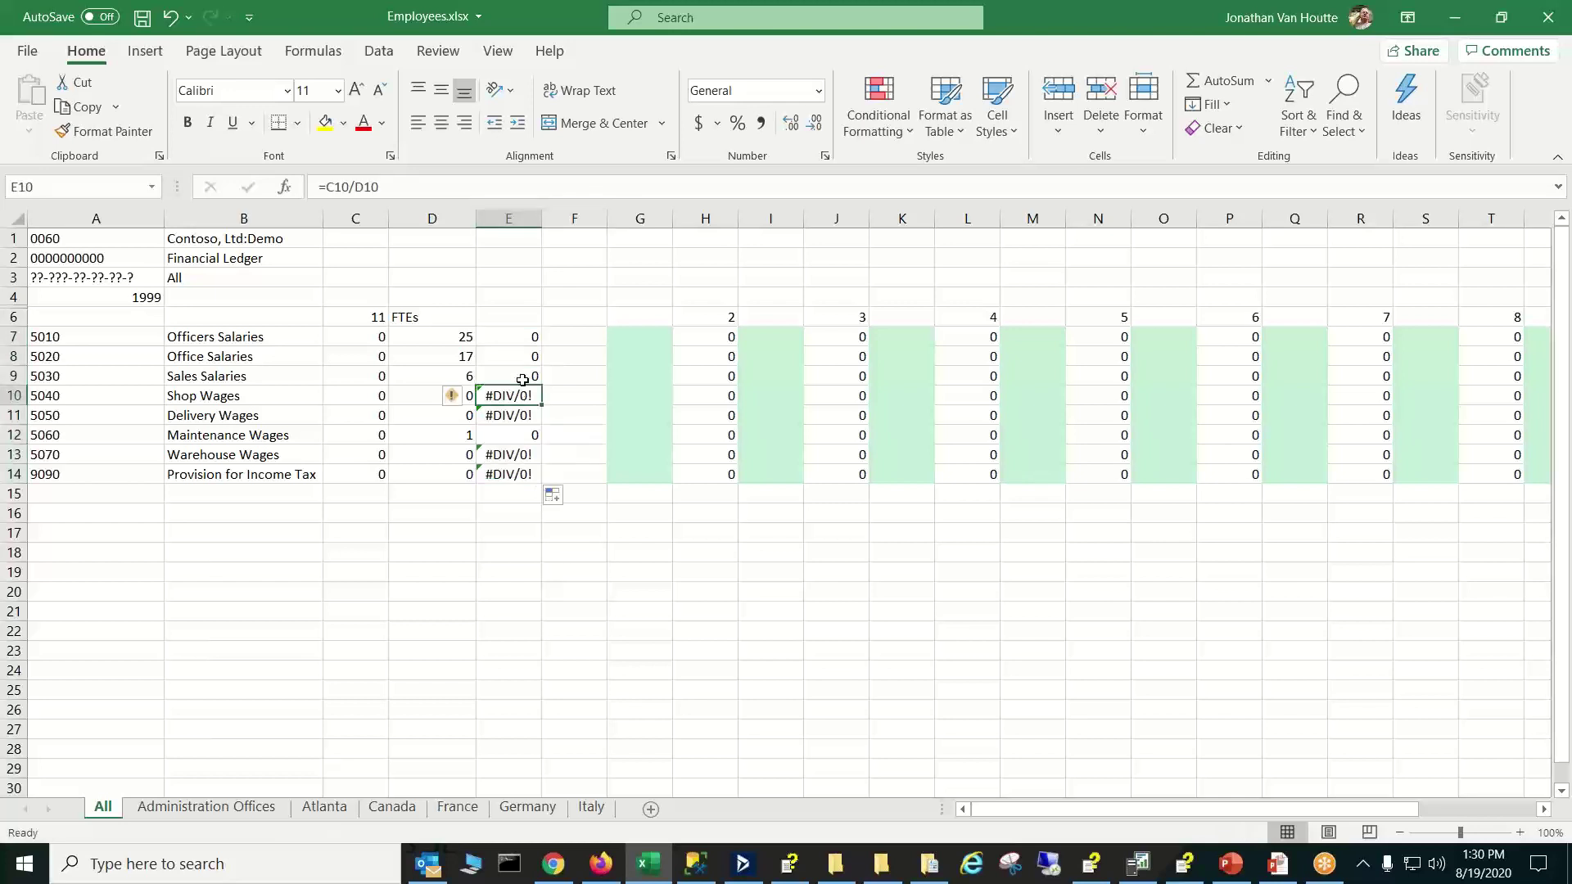
pyautogui.click(528, 344)
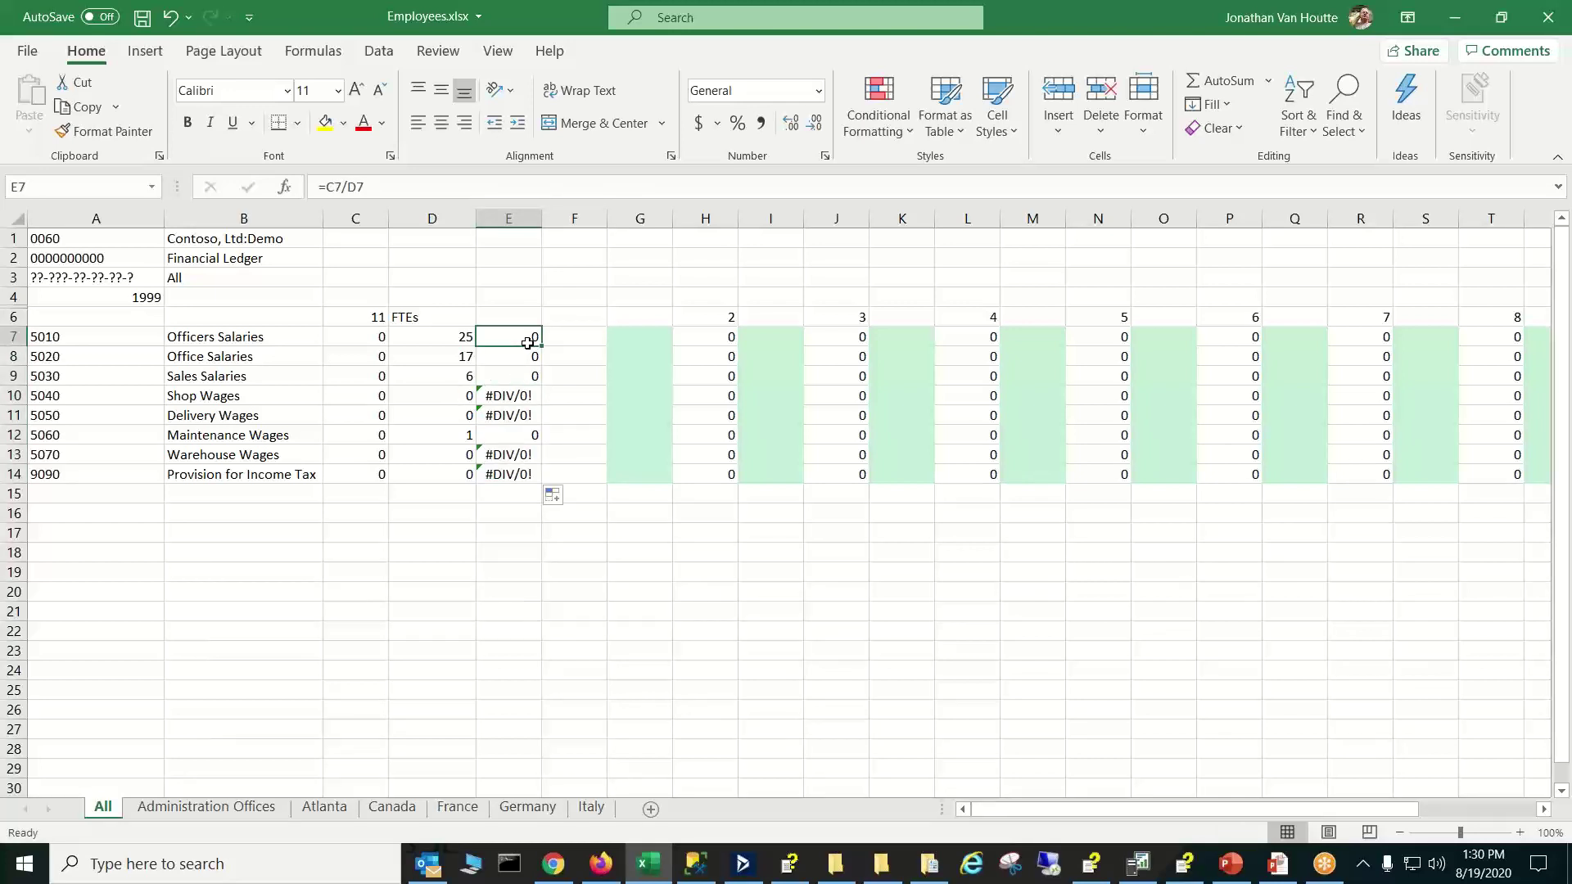
pyautogui.click(326, 187)
pyautogui.write('if(')
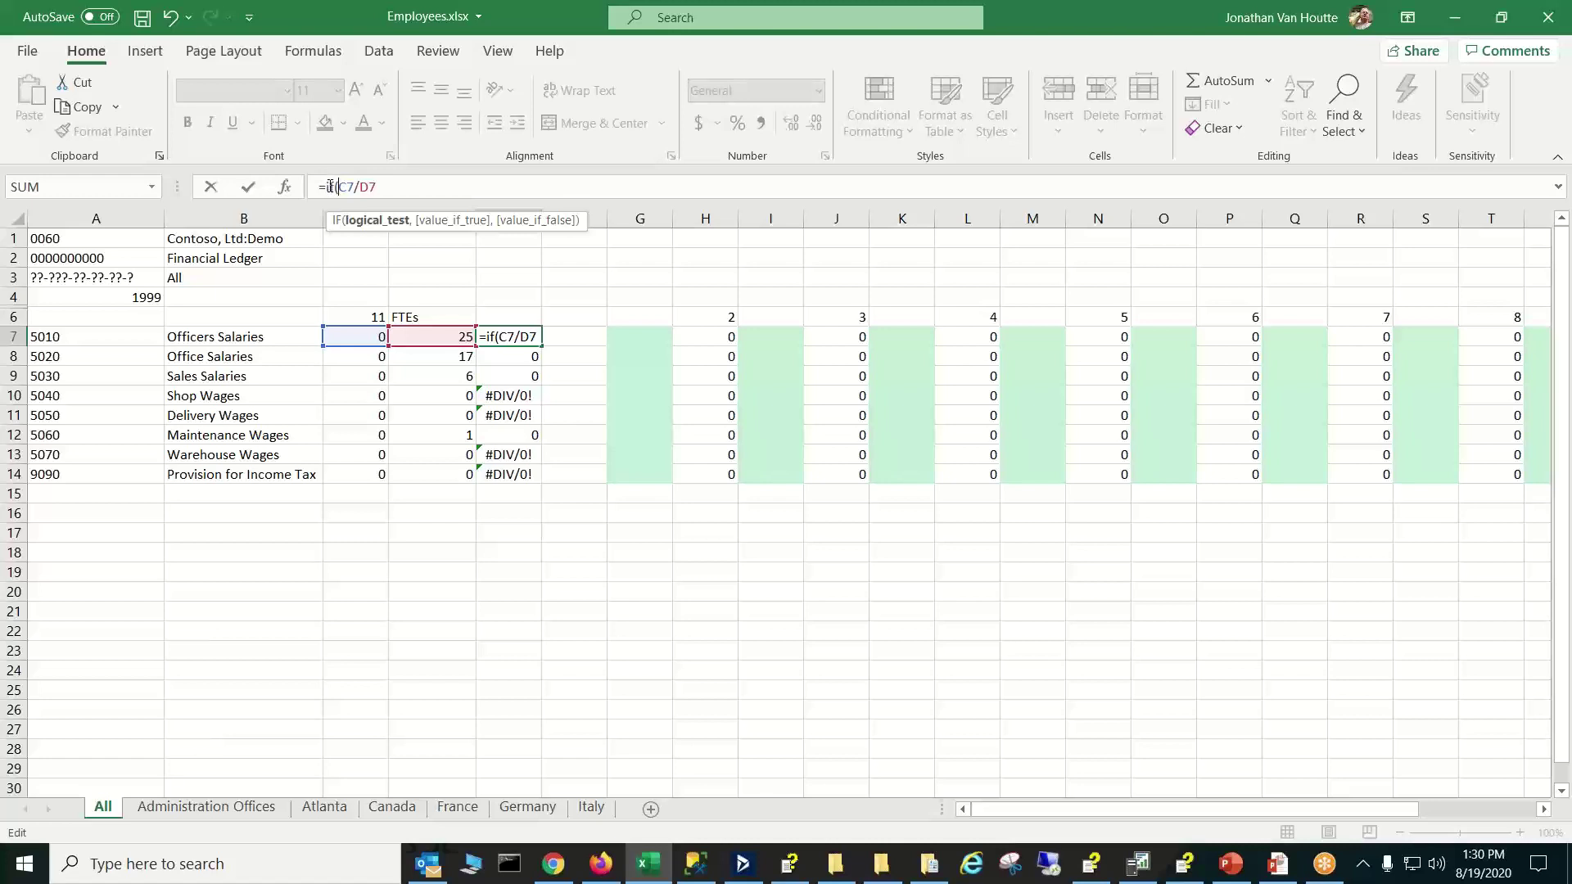
pyautogui.click(440, 340)
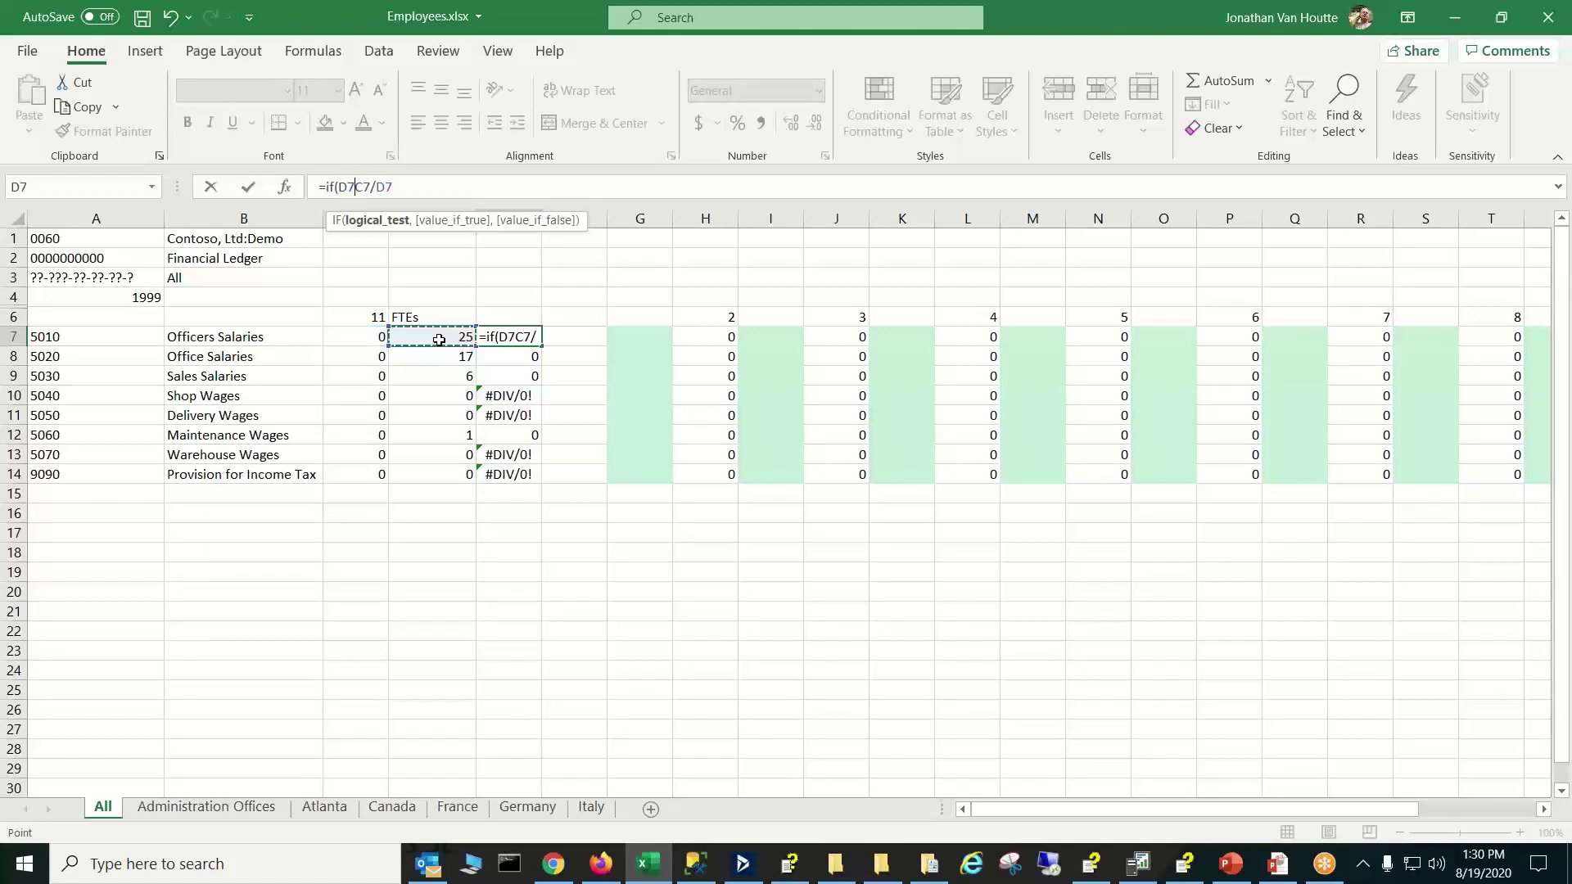
pyautogui.write('=0')
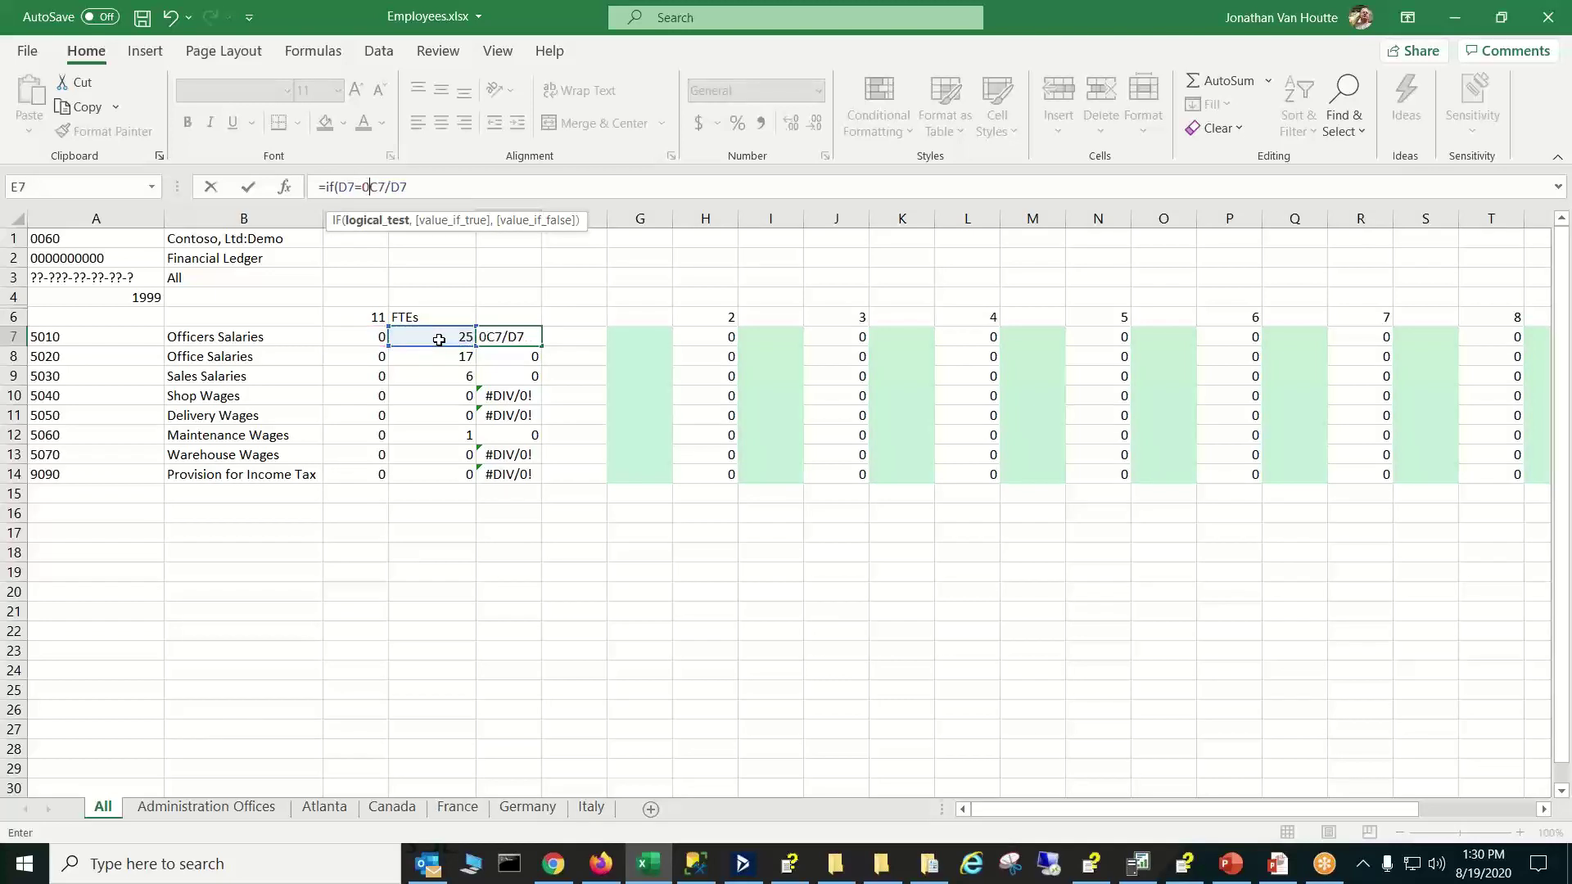
pyautogui.write(',')
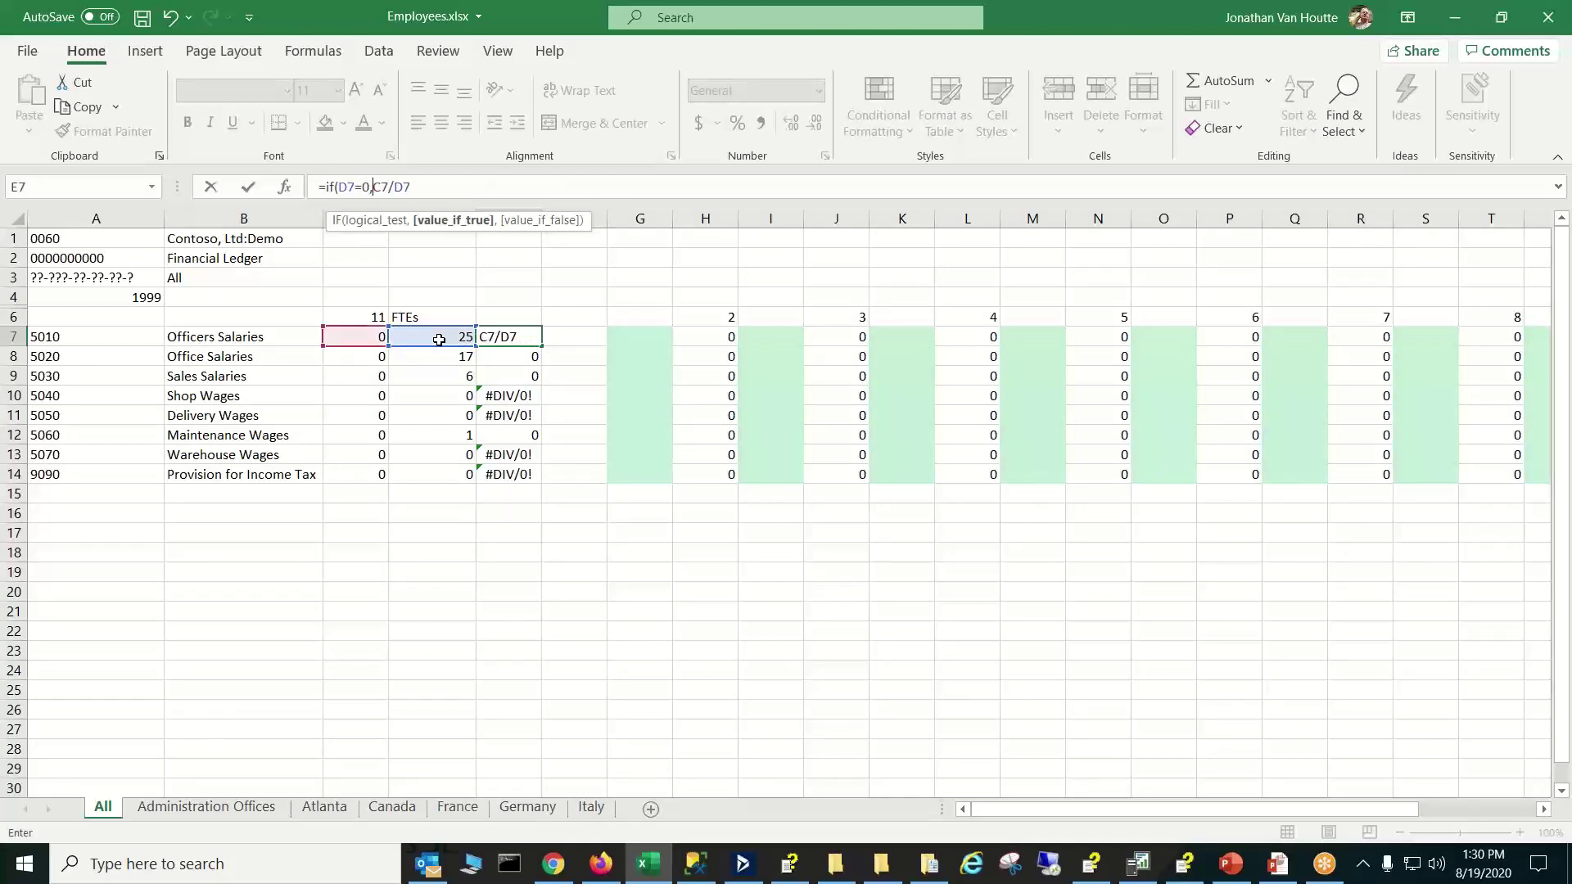
pyautogui.write('""')
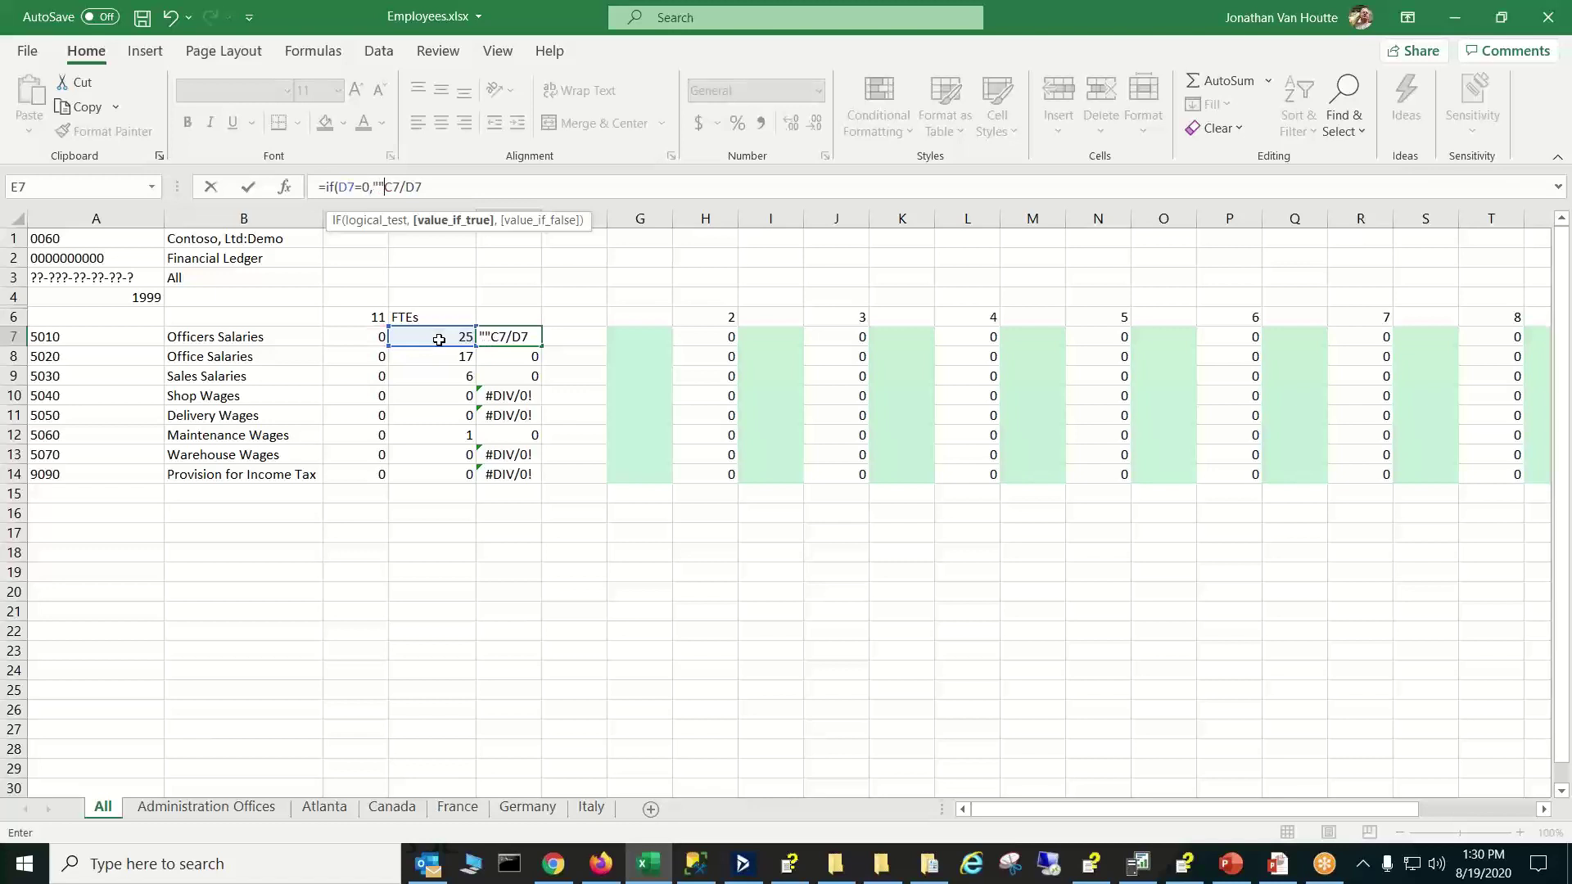
pyautogui.write(',')
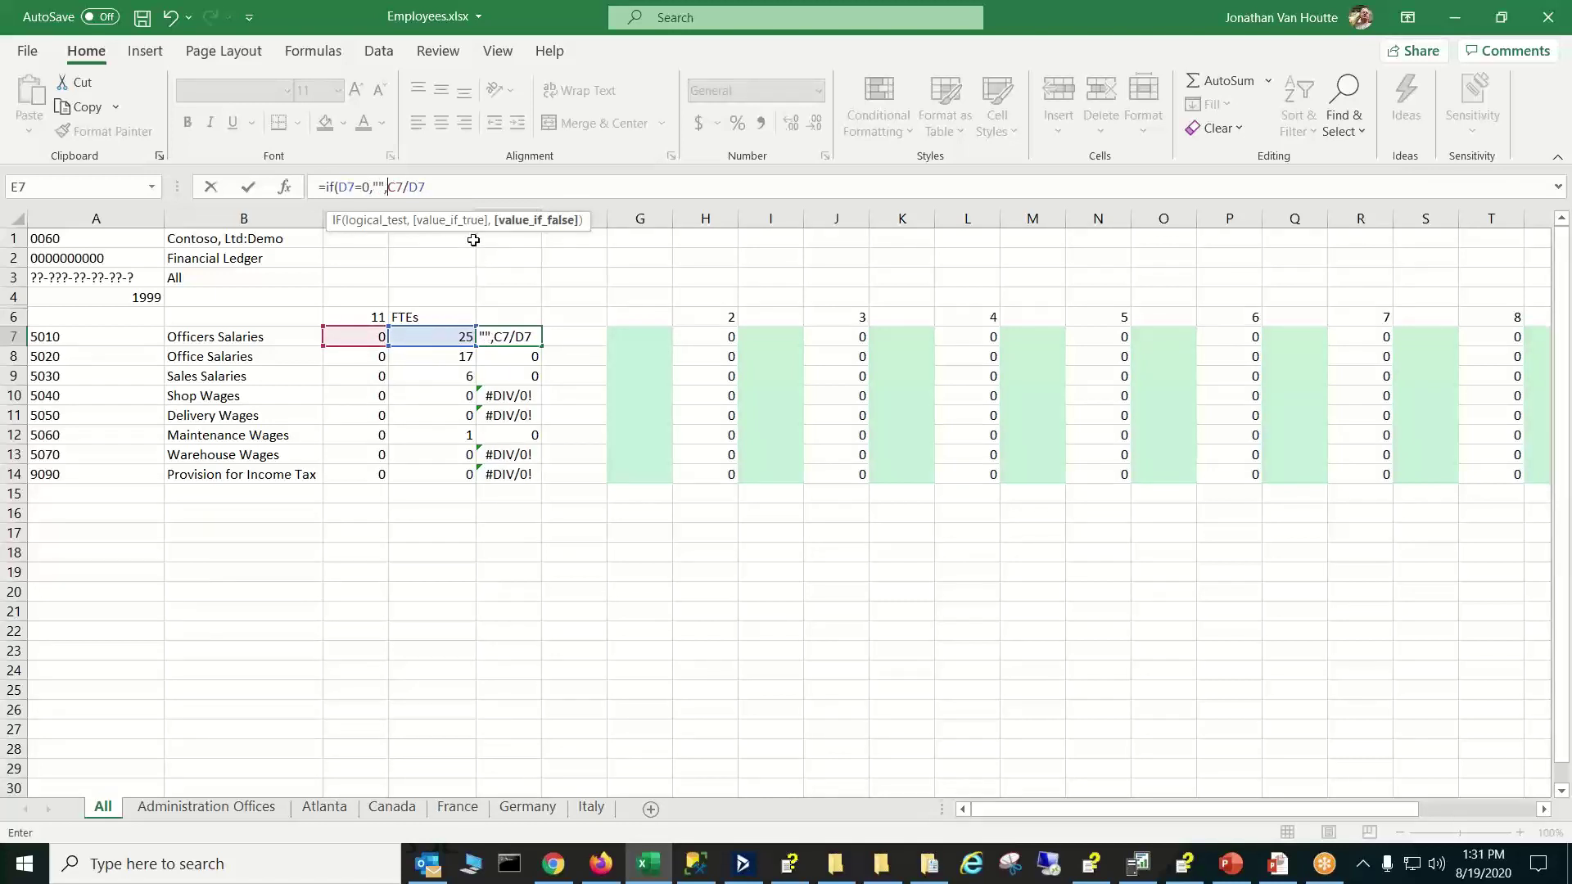
pyautogui.write(')')
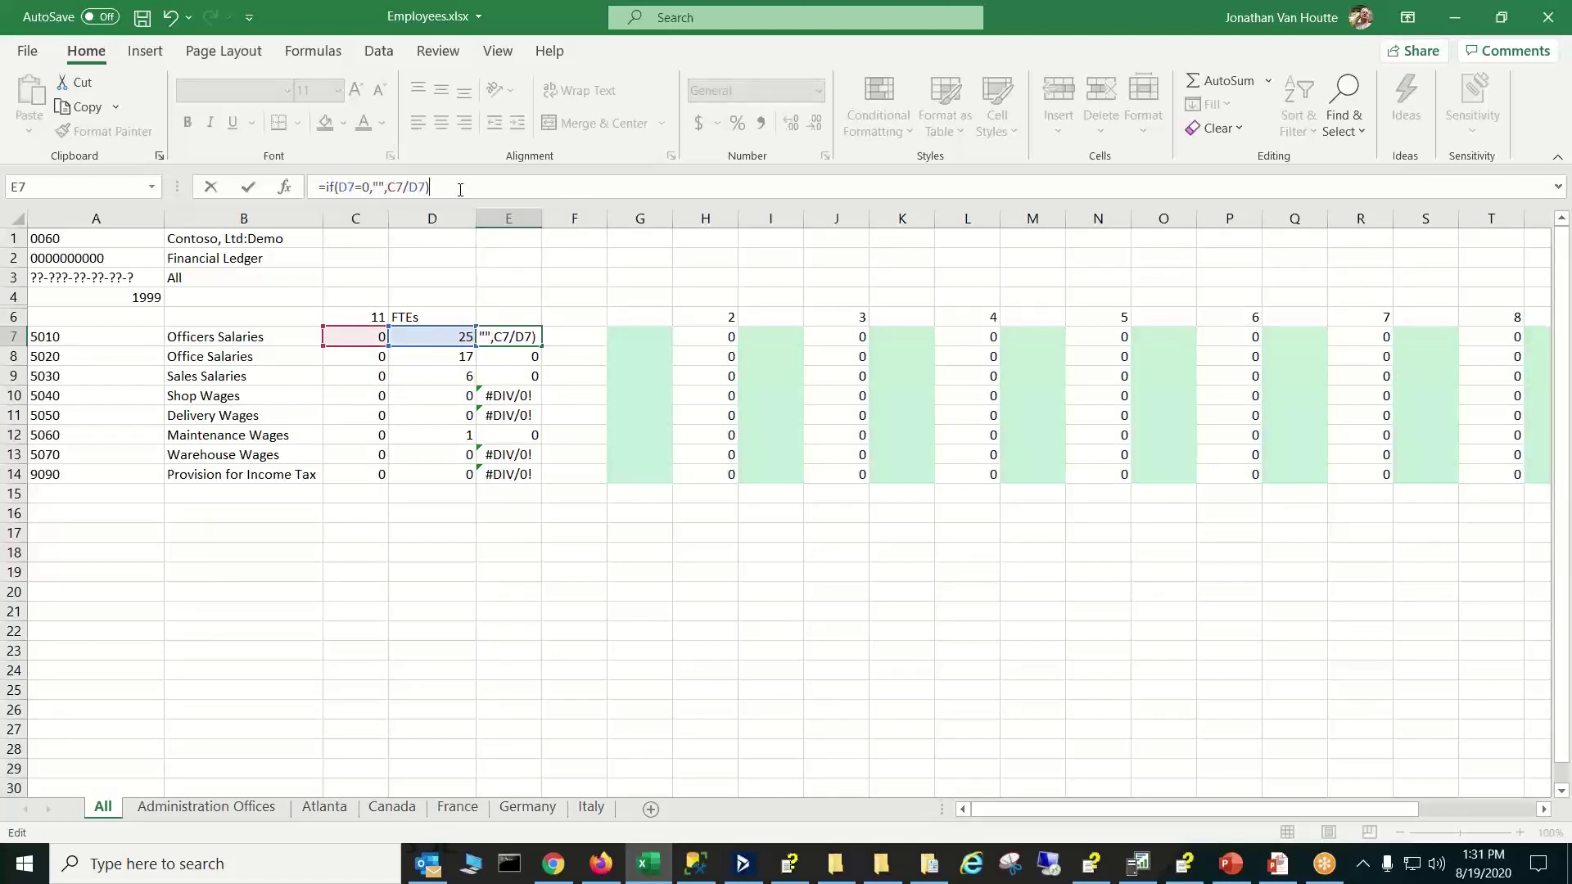
pyautogui.press('Return')
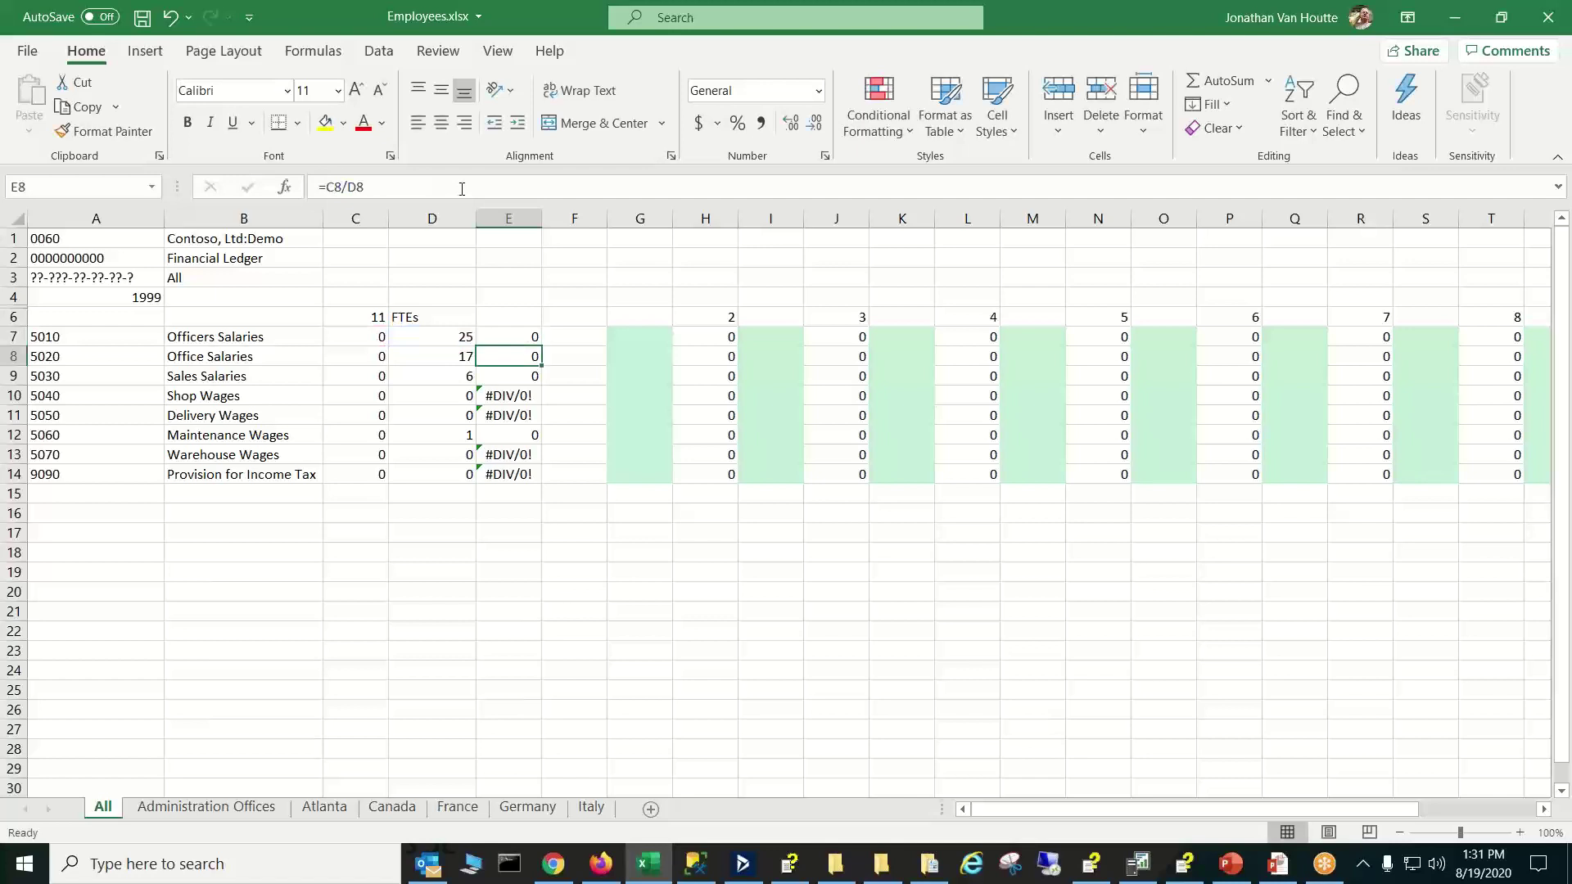
# Fill the revised IF formula from E7 down through the Provision for Income Tax row, E14
pyautogui.click(533, 336)
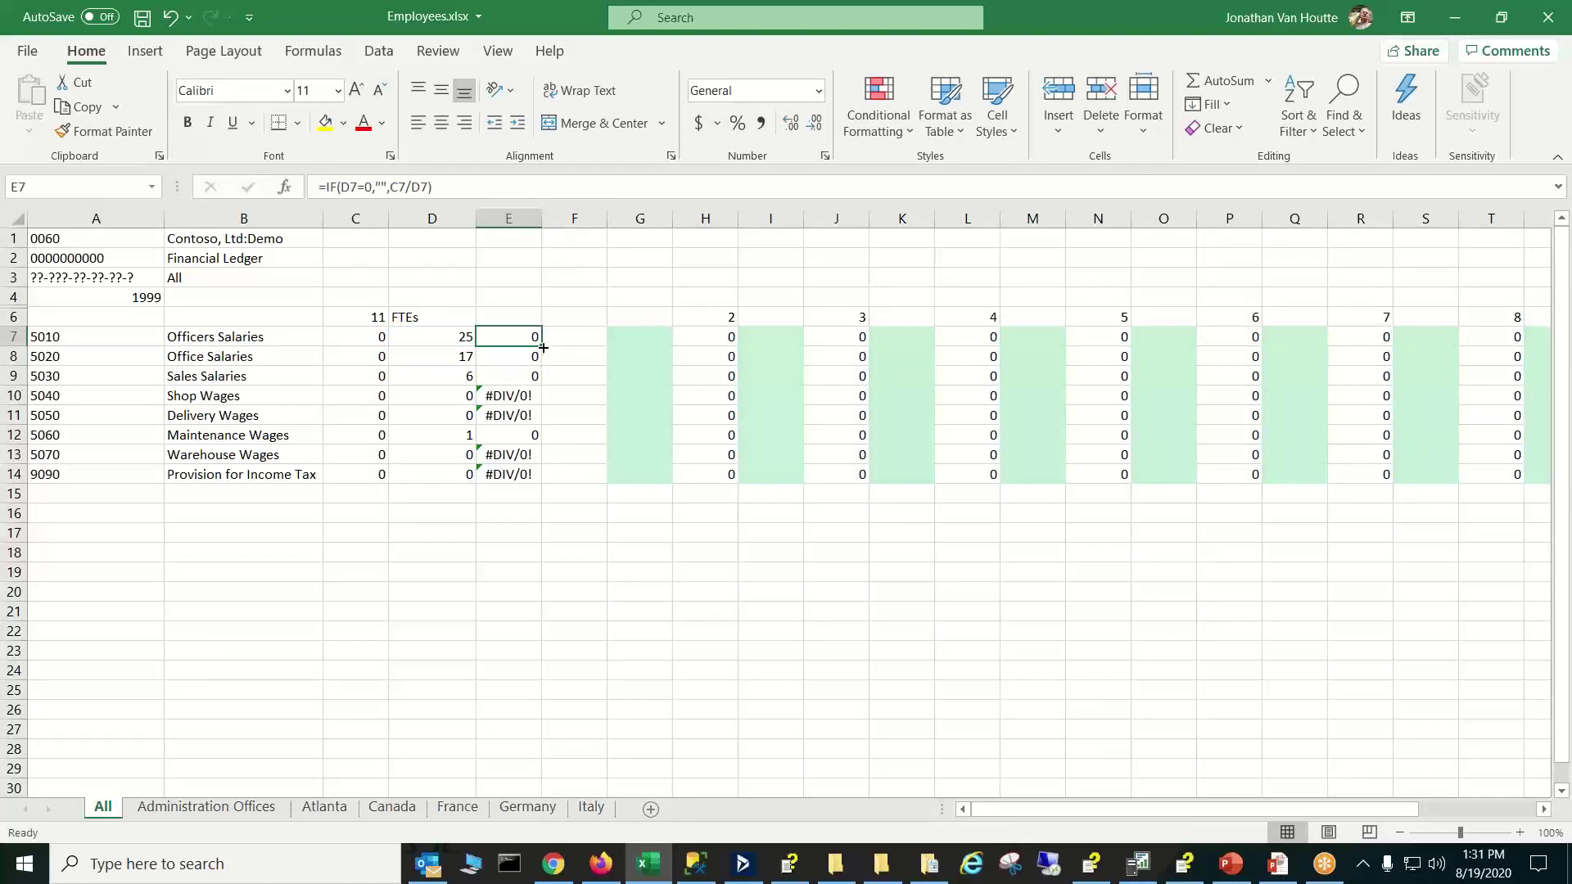
pyautogui.moveTo(544, 348); pyautogui.dragTo(544, 483)
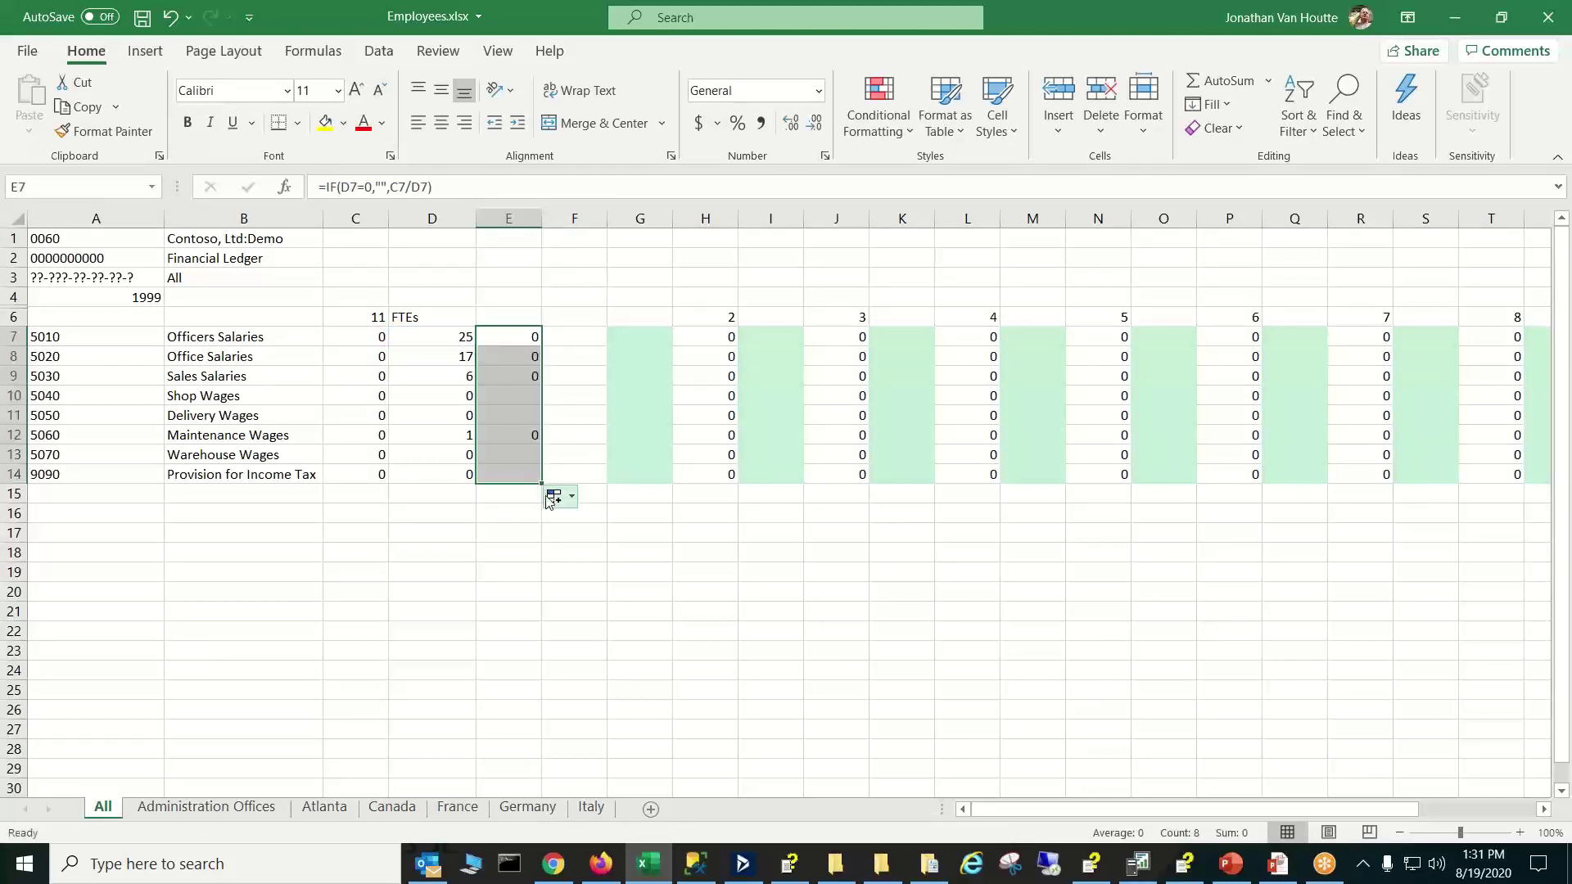
pyautogui.click(551, 498)
pyautogui.click(485, 560)
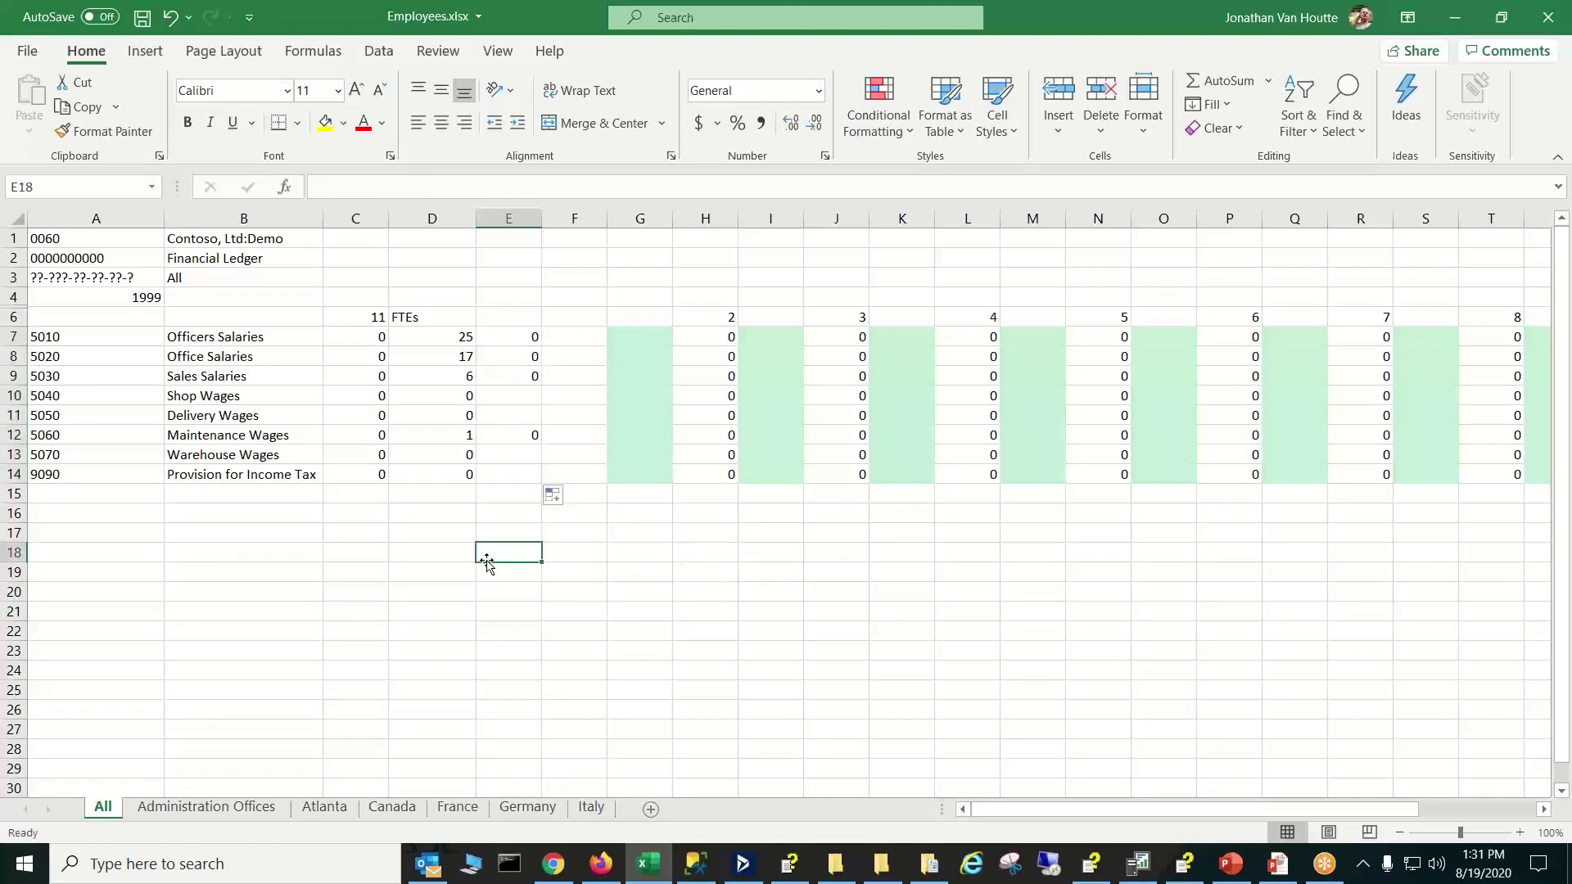
# Examine the IF formulas in column E for accounts without FTEs, including Shop Wages, Delivery Wages, Warehouse Wages and Provision for Income Tax
pyautogui.click(524, 394)
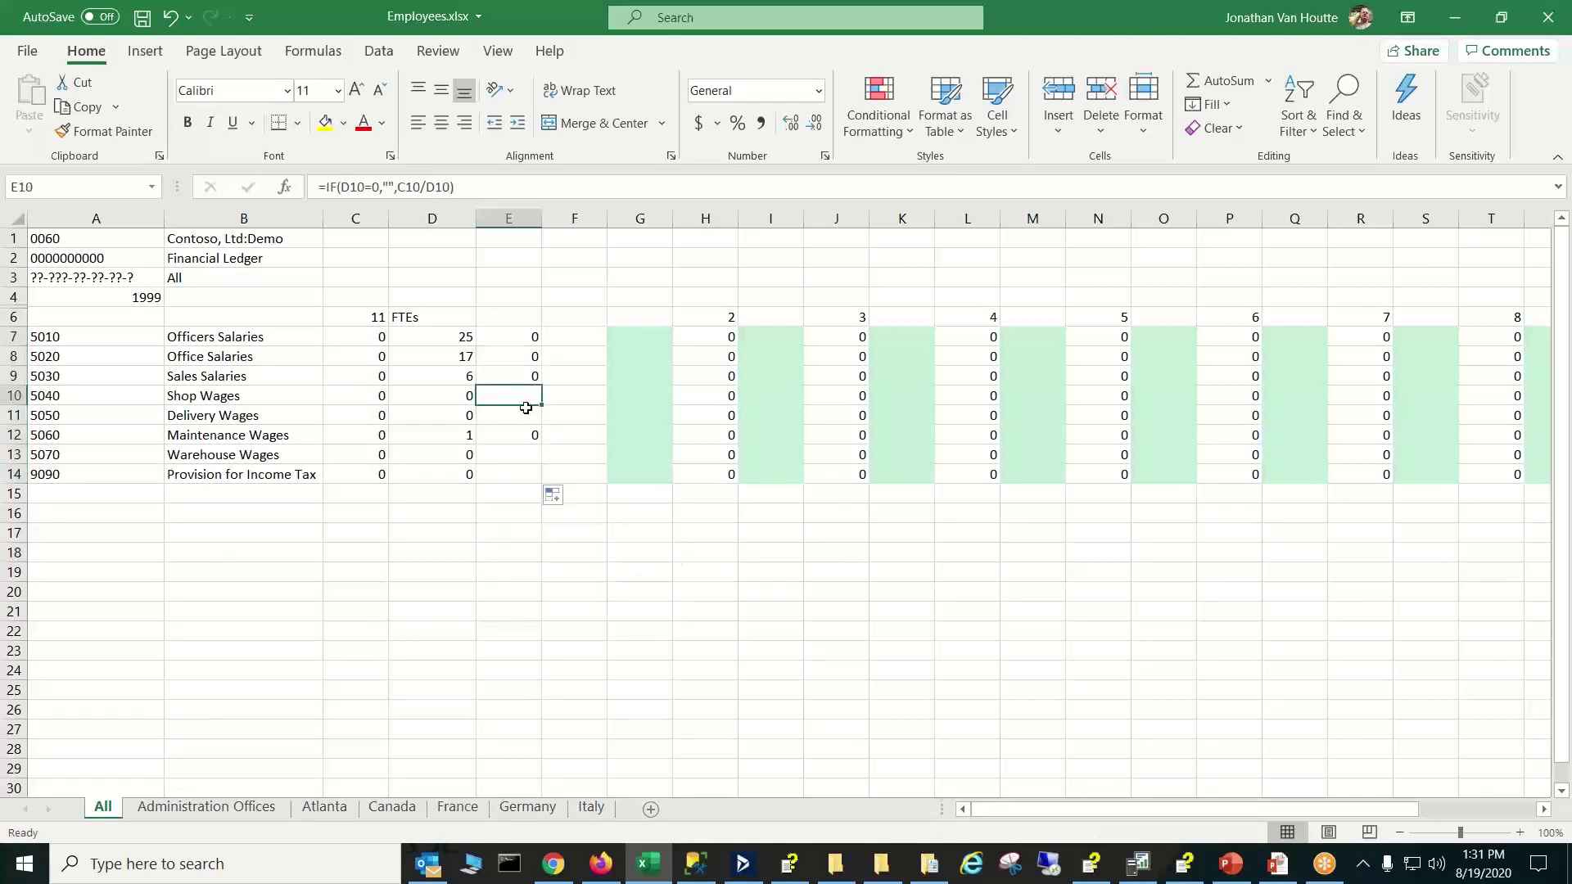
pyautogui.click(521, 410)
pyautogui.click(517, 459)
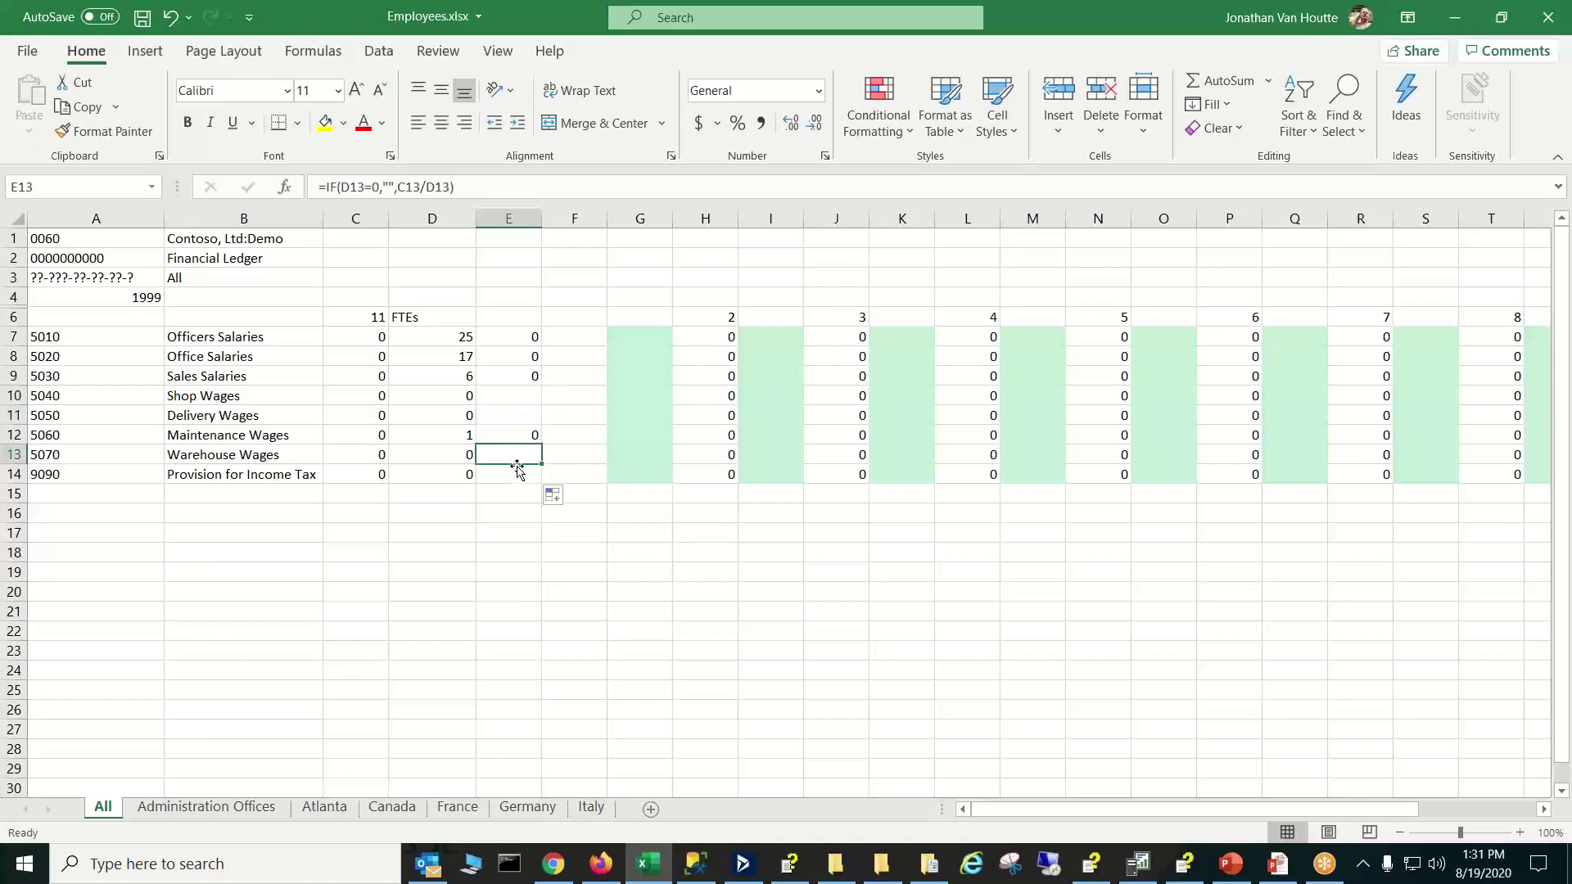
pyautogui.click(517, 470)
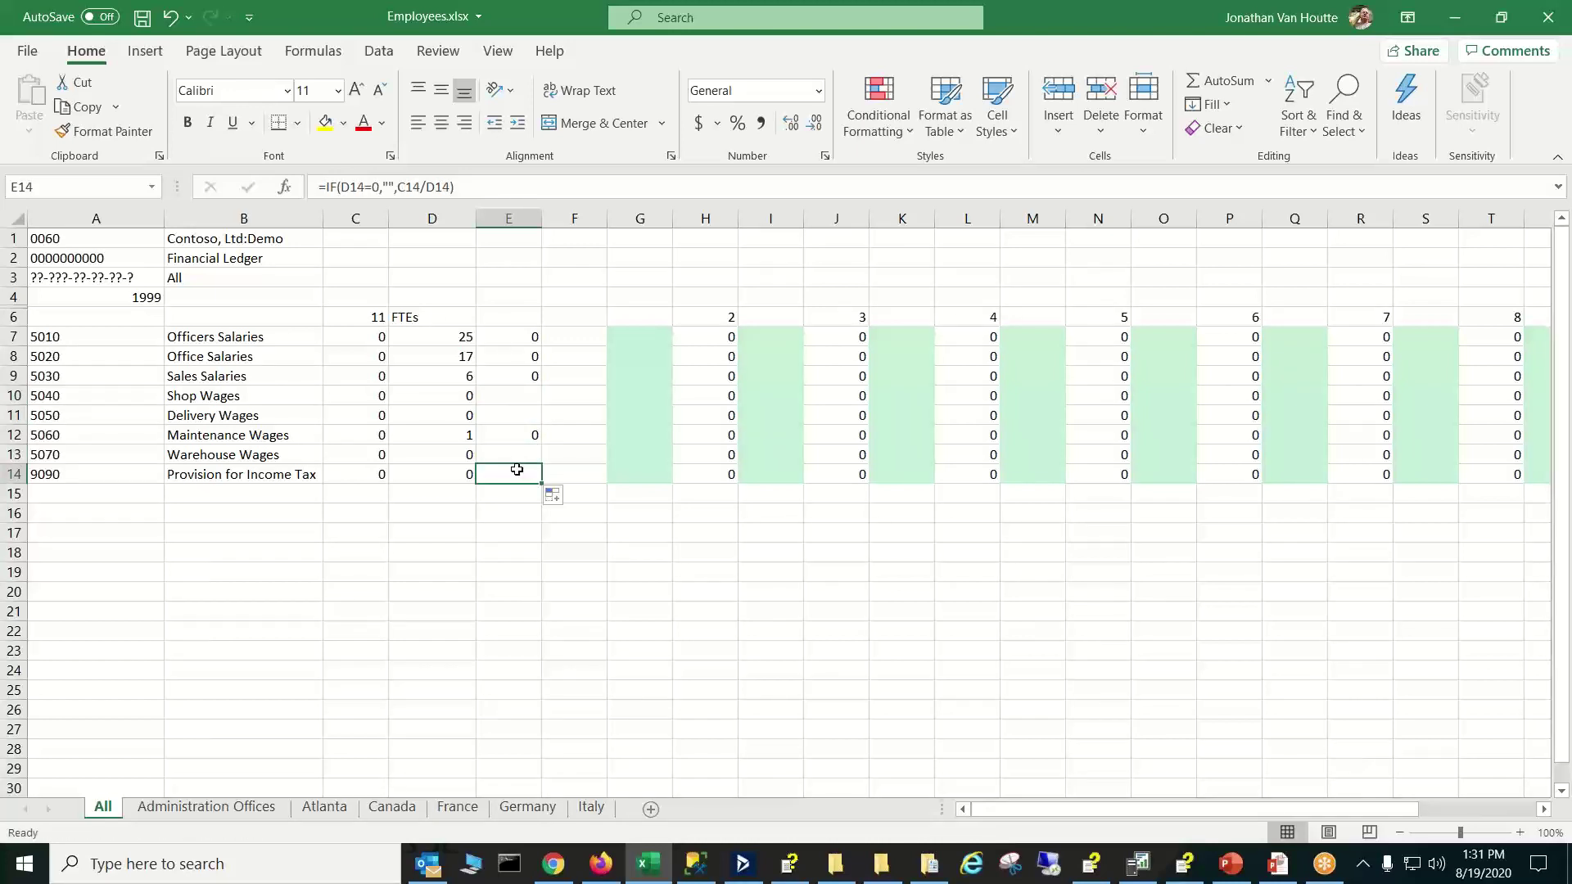
pyautogui.click(516, 452)
pyautogui.click(523, 397)
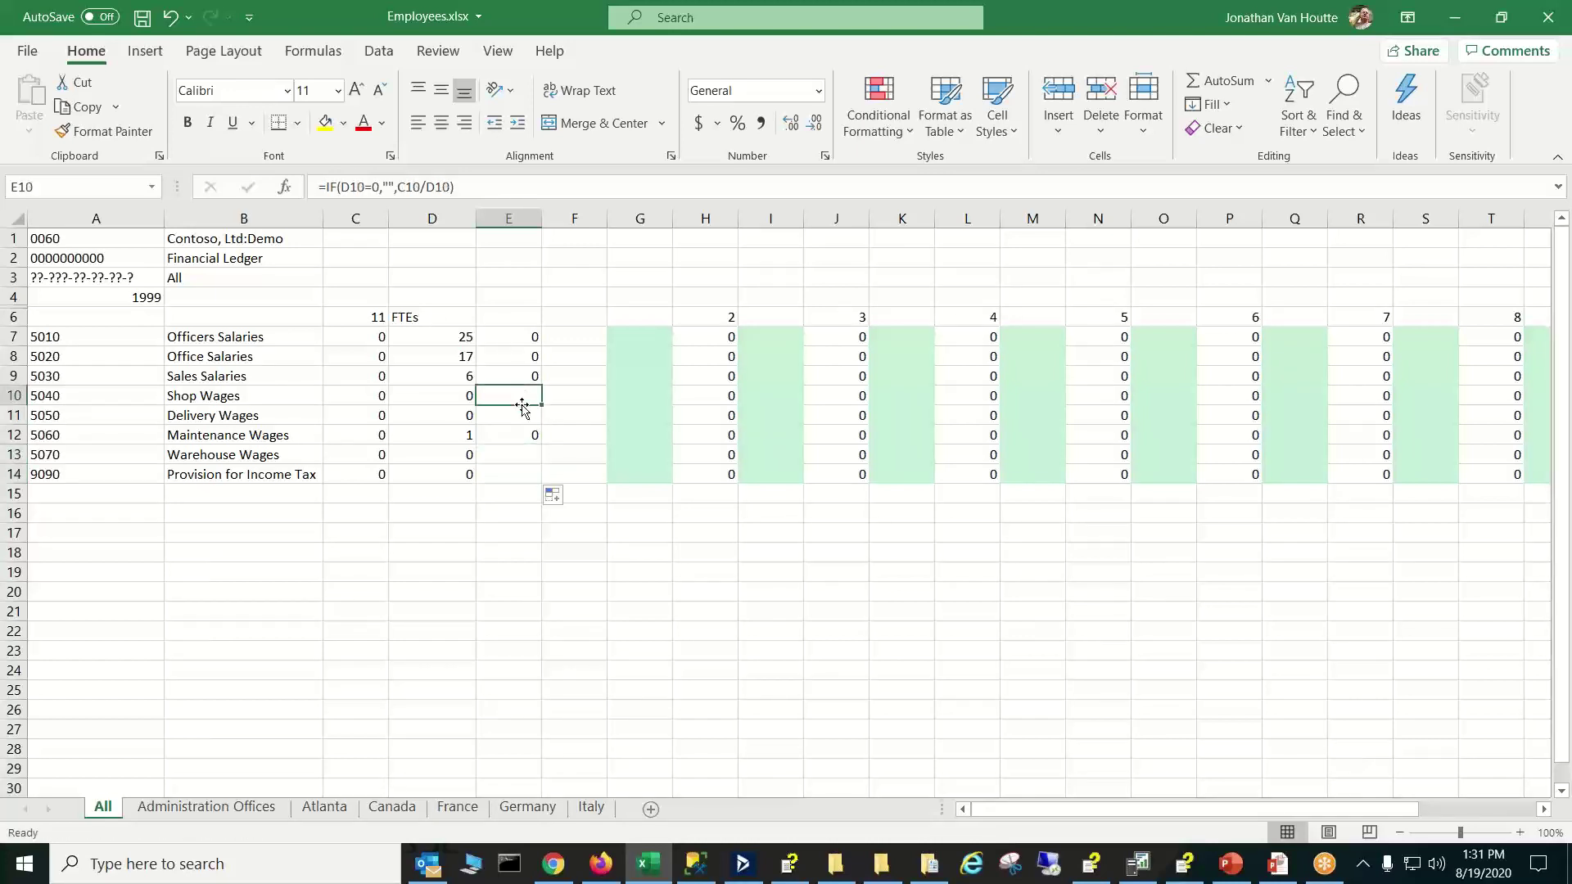
pyautogui.click(511, 414)
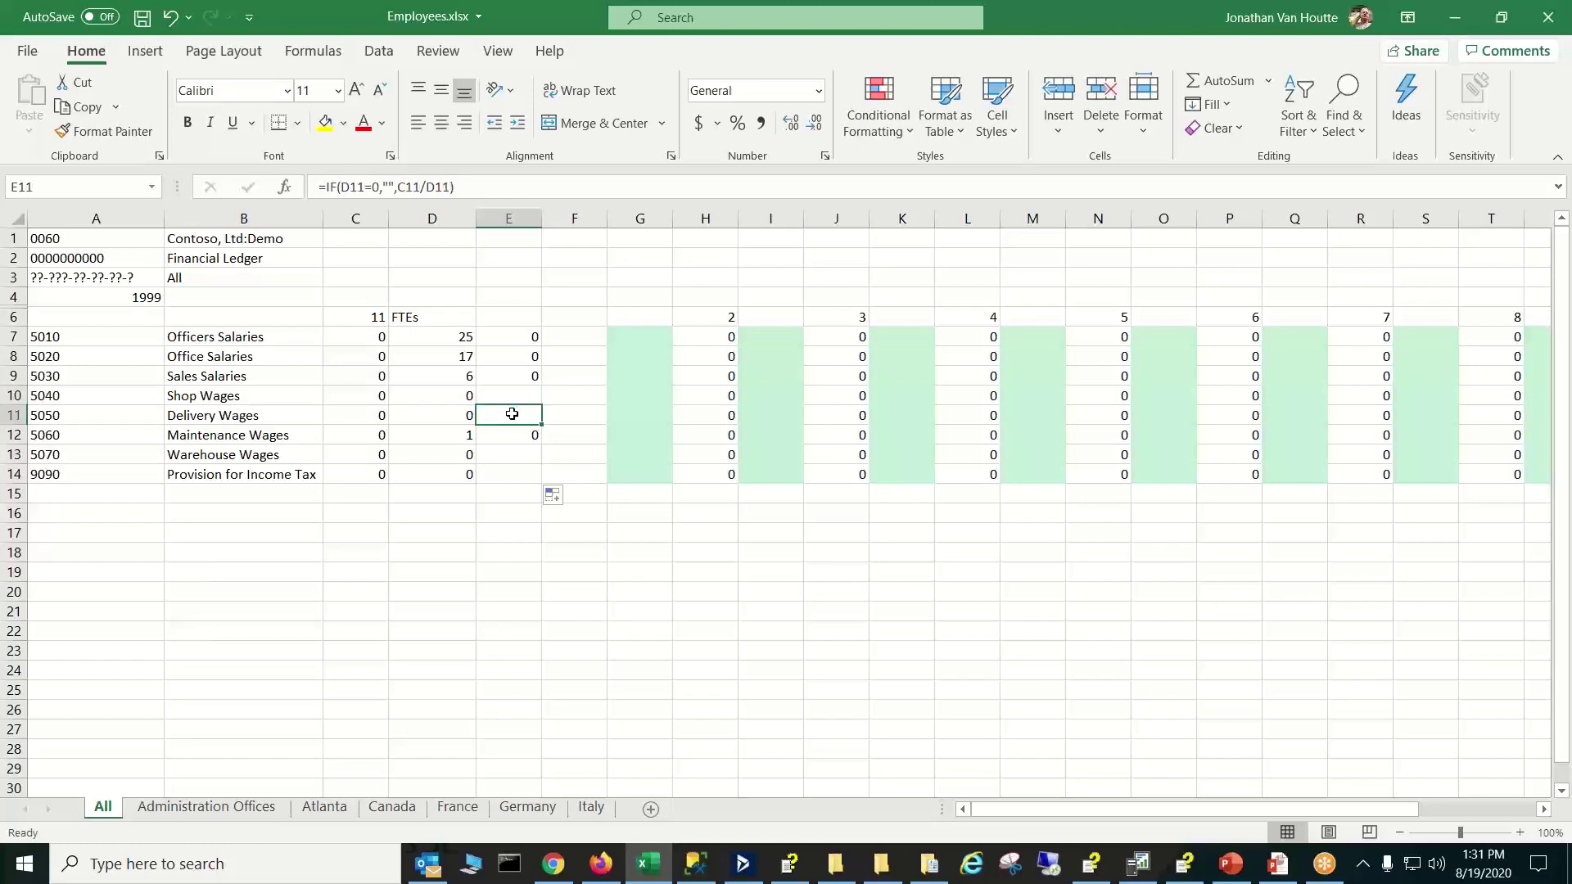
pyautogui.click(533, 397)
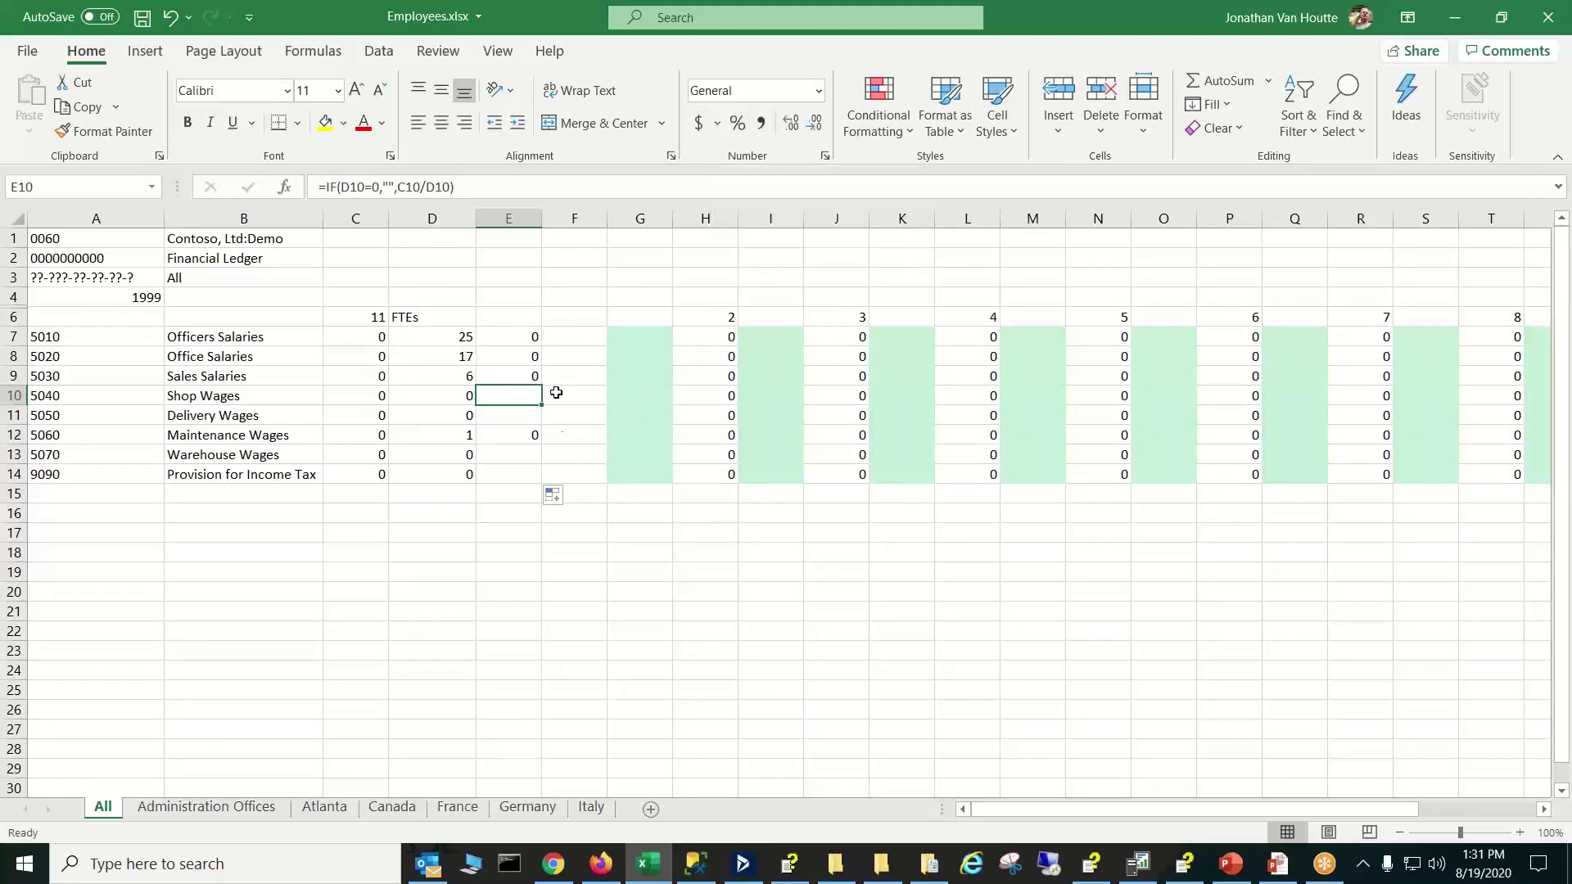
pyautogui.click(521, 416)
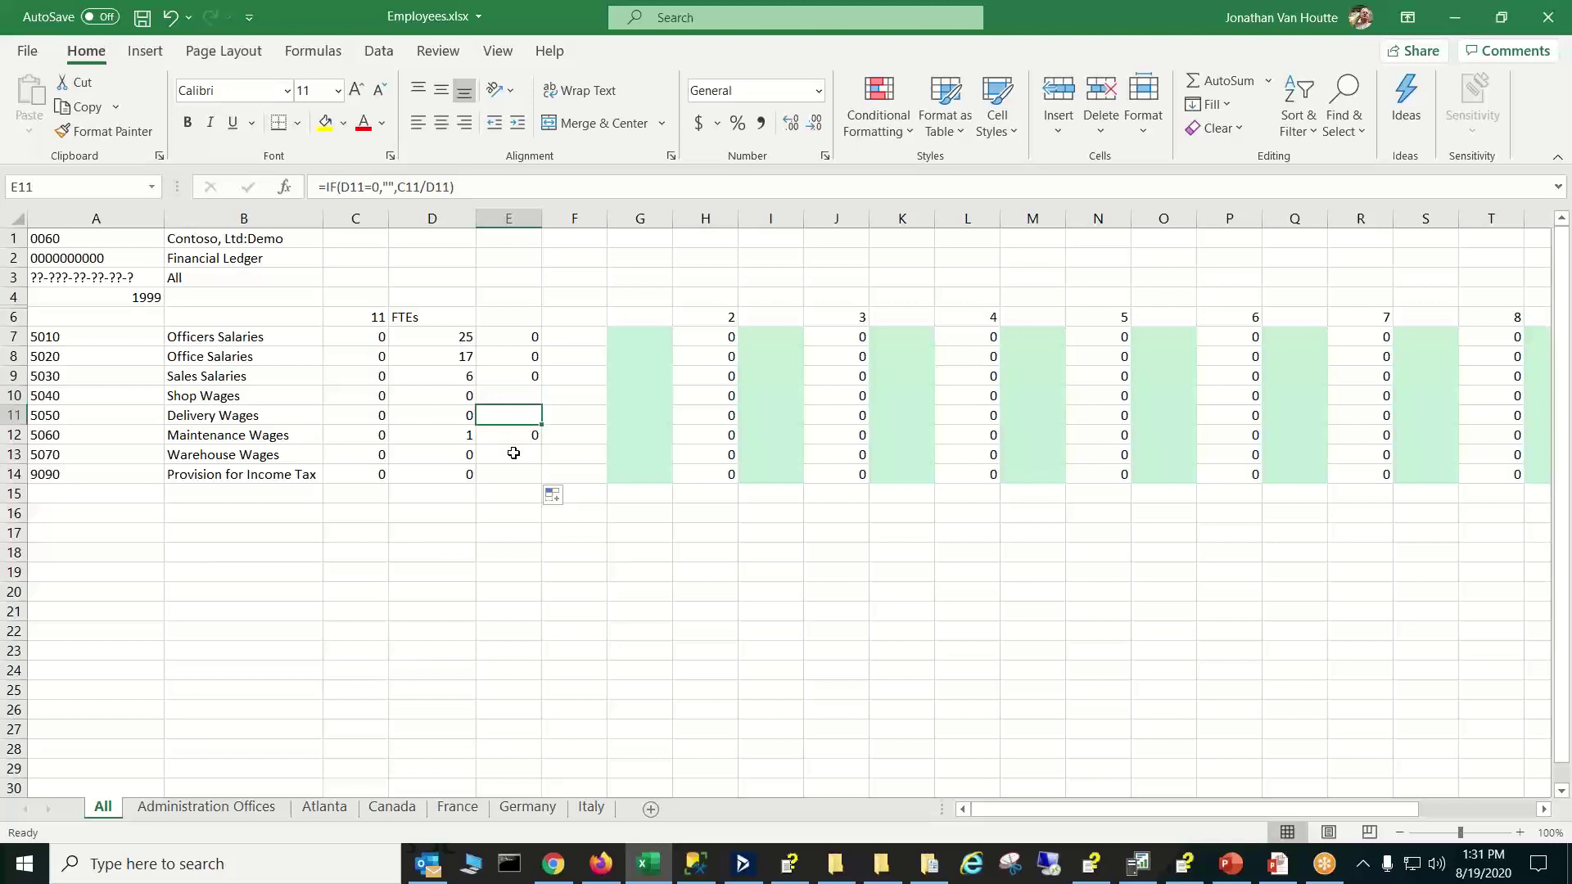
pyautogui.click(514, 453)
pyautogui.click(511, 482)
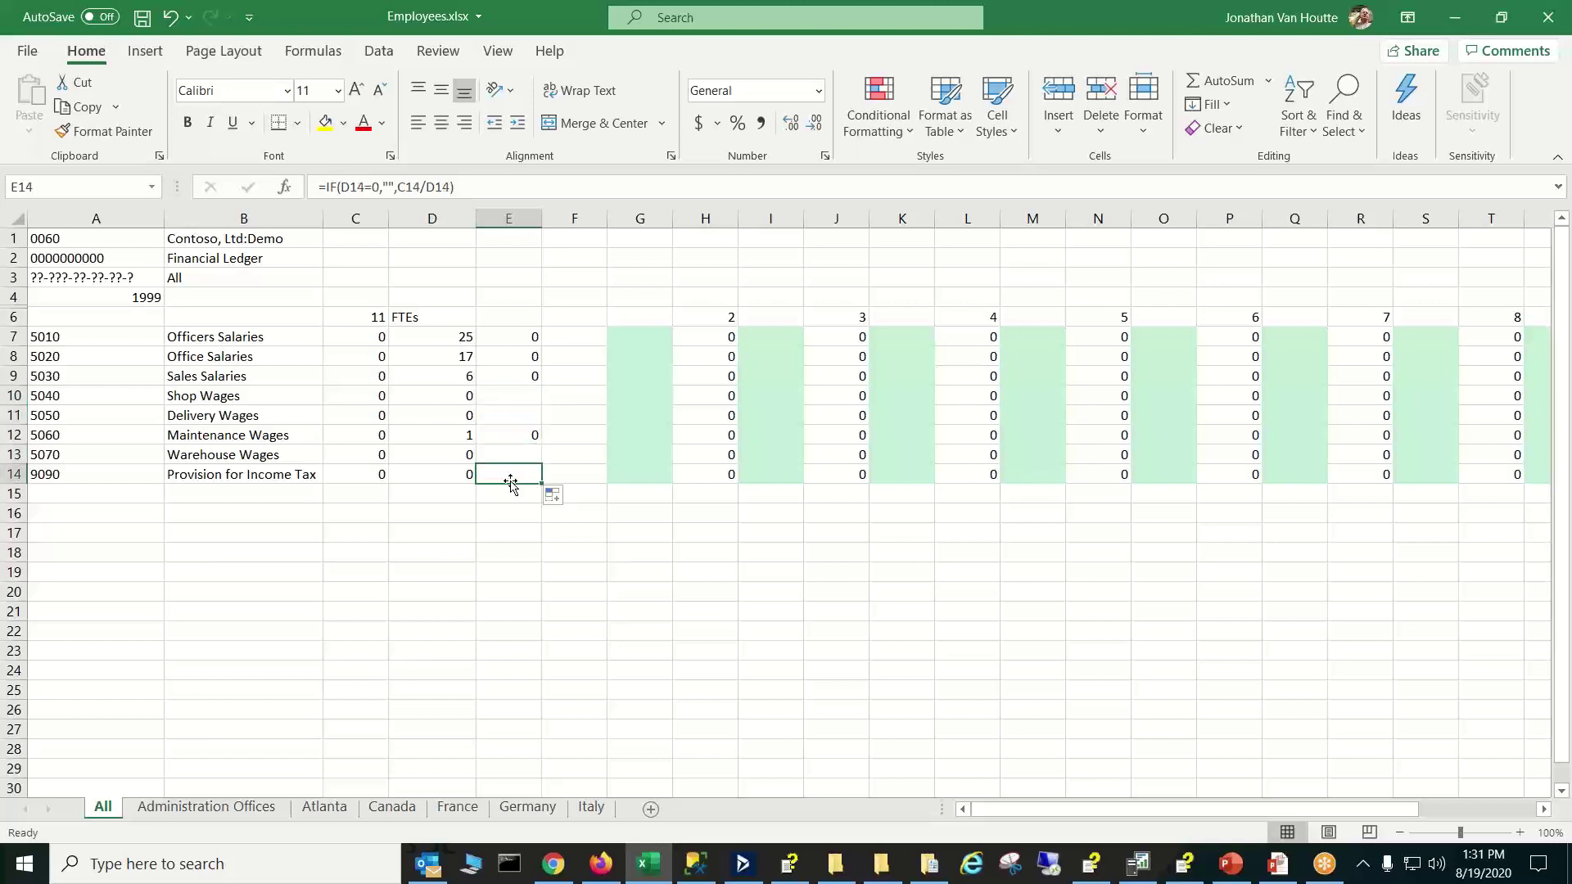
pyautogui.click(525, 415)
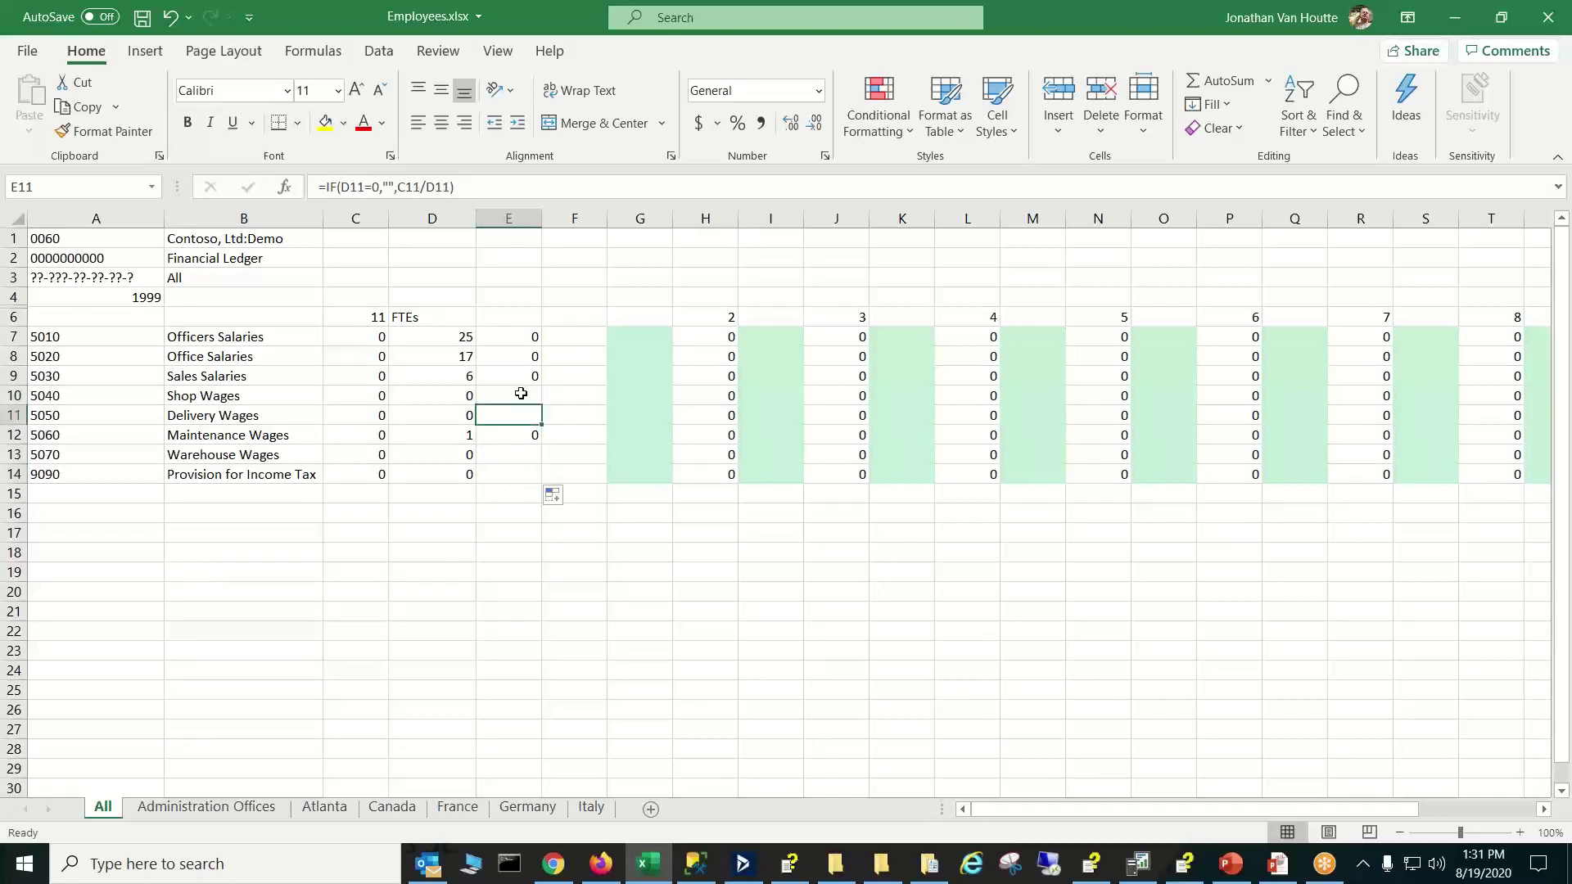
pyautogui.click(521, 394)
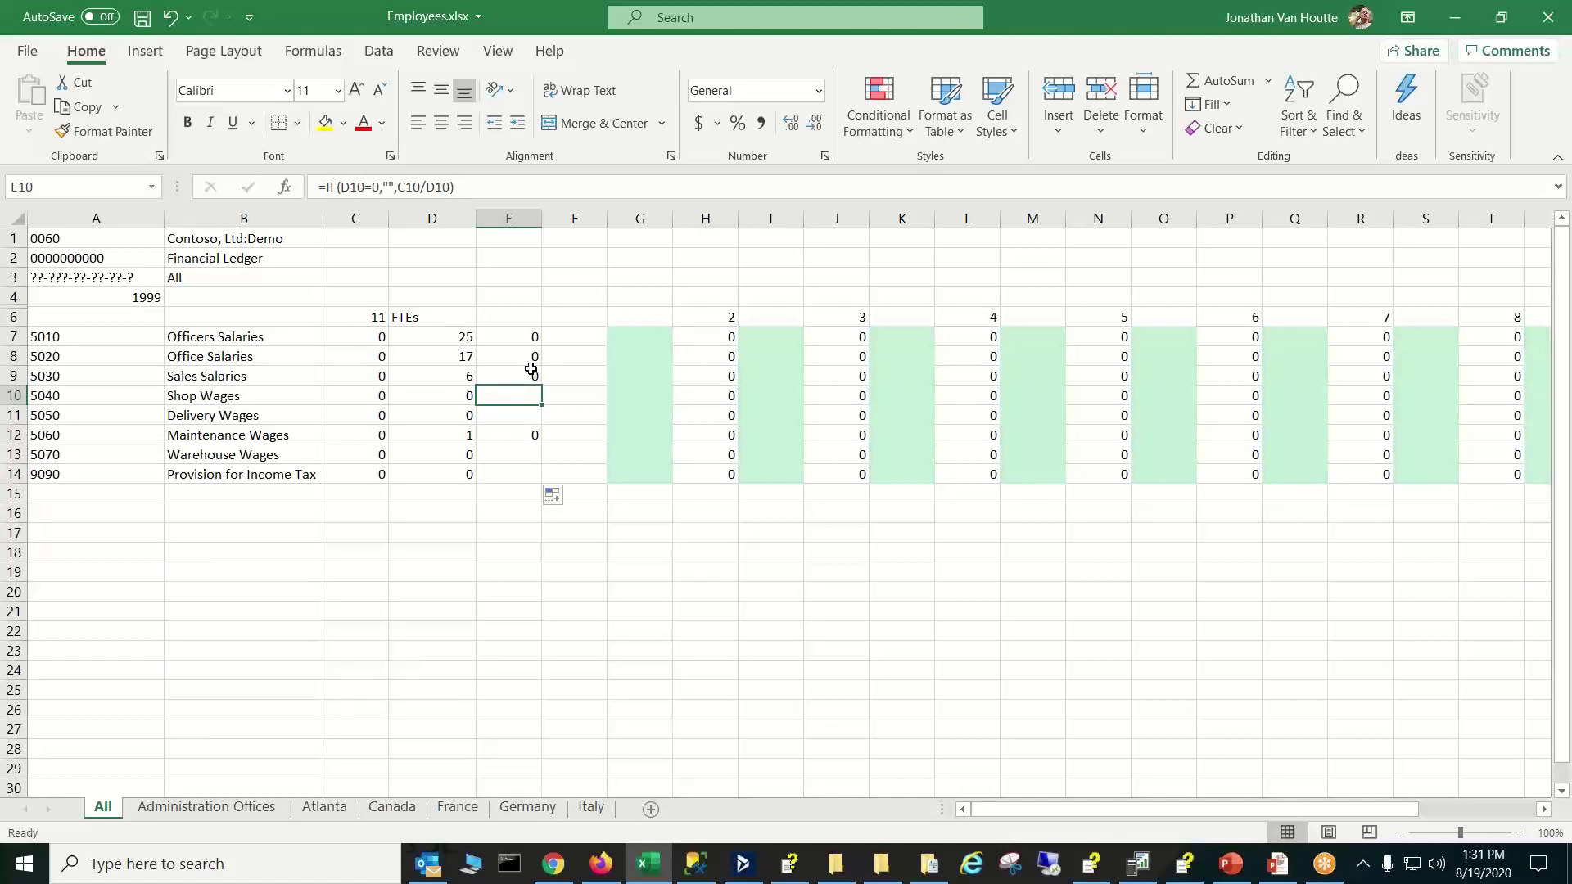
pyautogui.moveTo(511, 330); pyautogui.dragTo(537, 475)
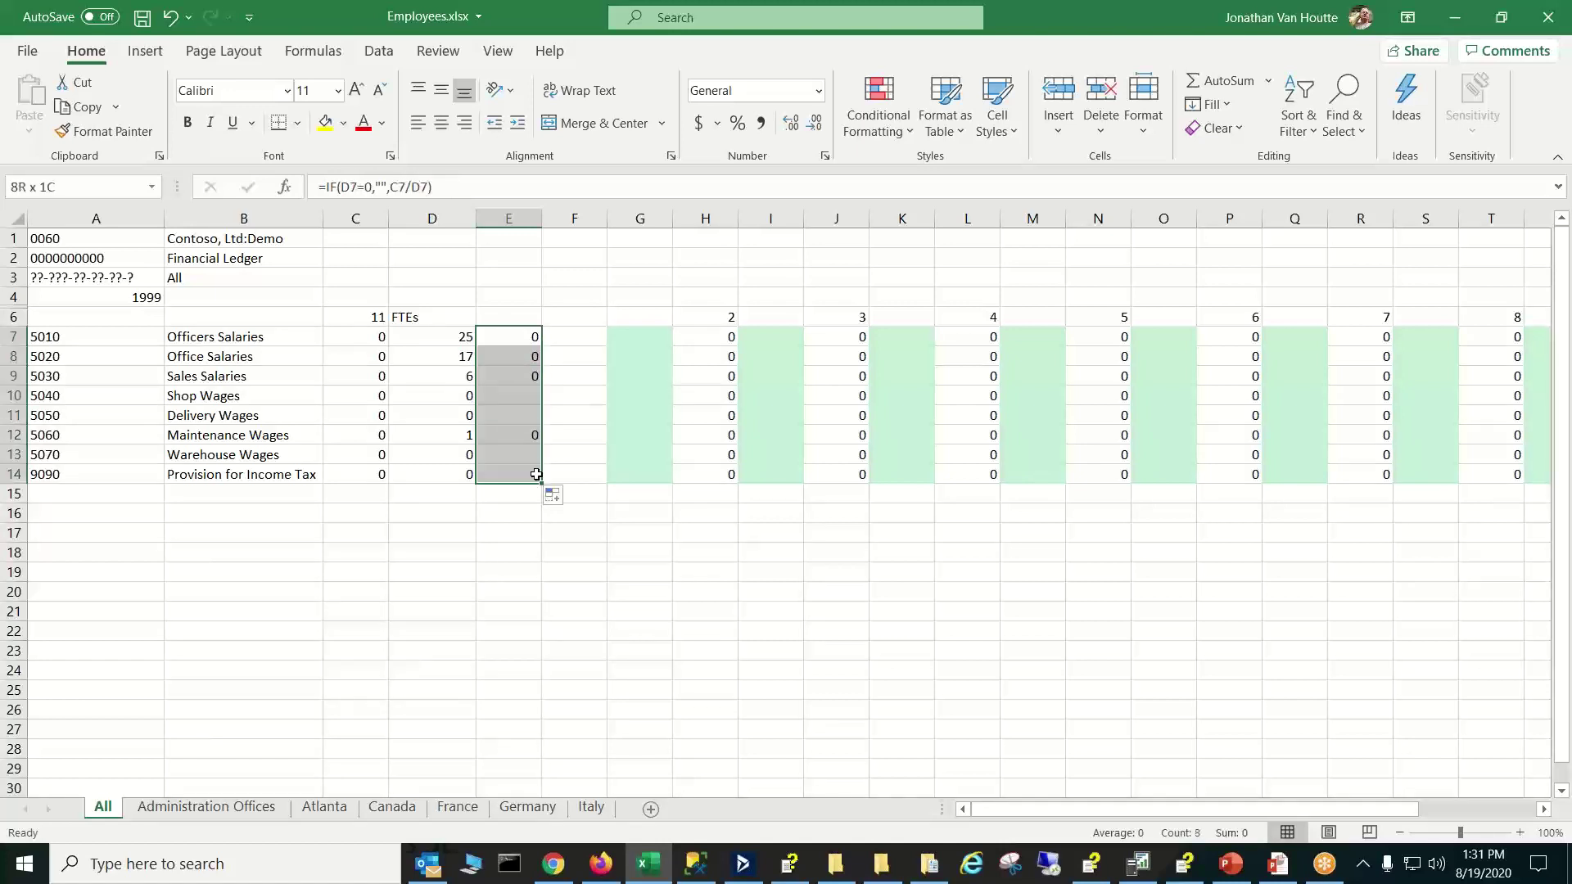
# Apply the Comma Style number format to E7:E14, and check the cells in column E for accounts with zero FTEs
pyautogui.click(761, 123)
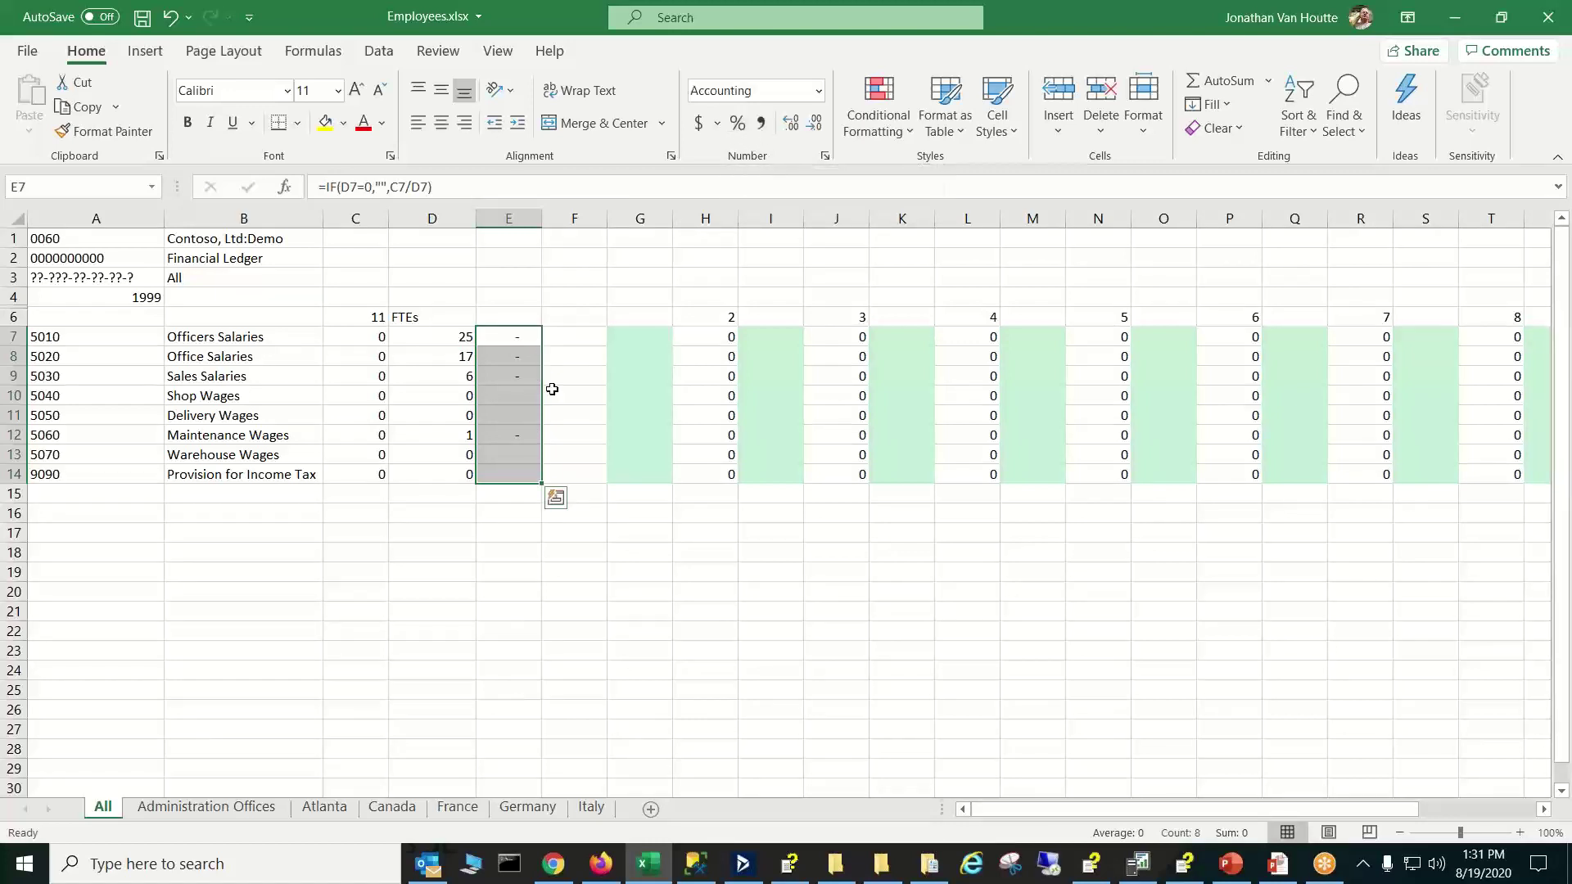
pyautogui.click(563, 385)
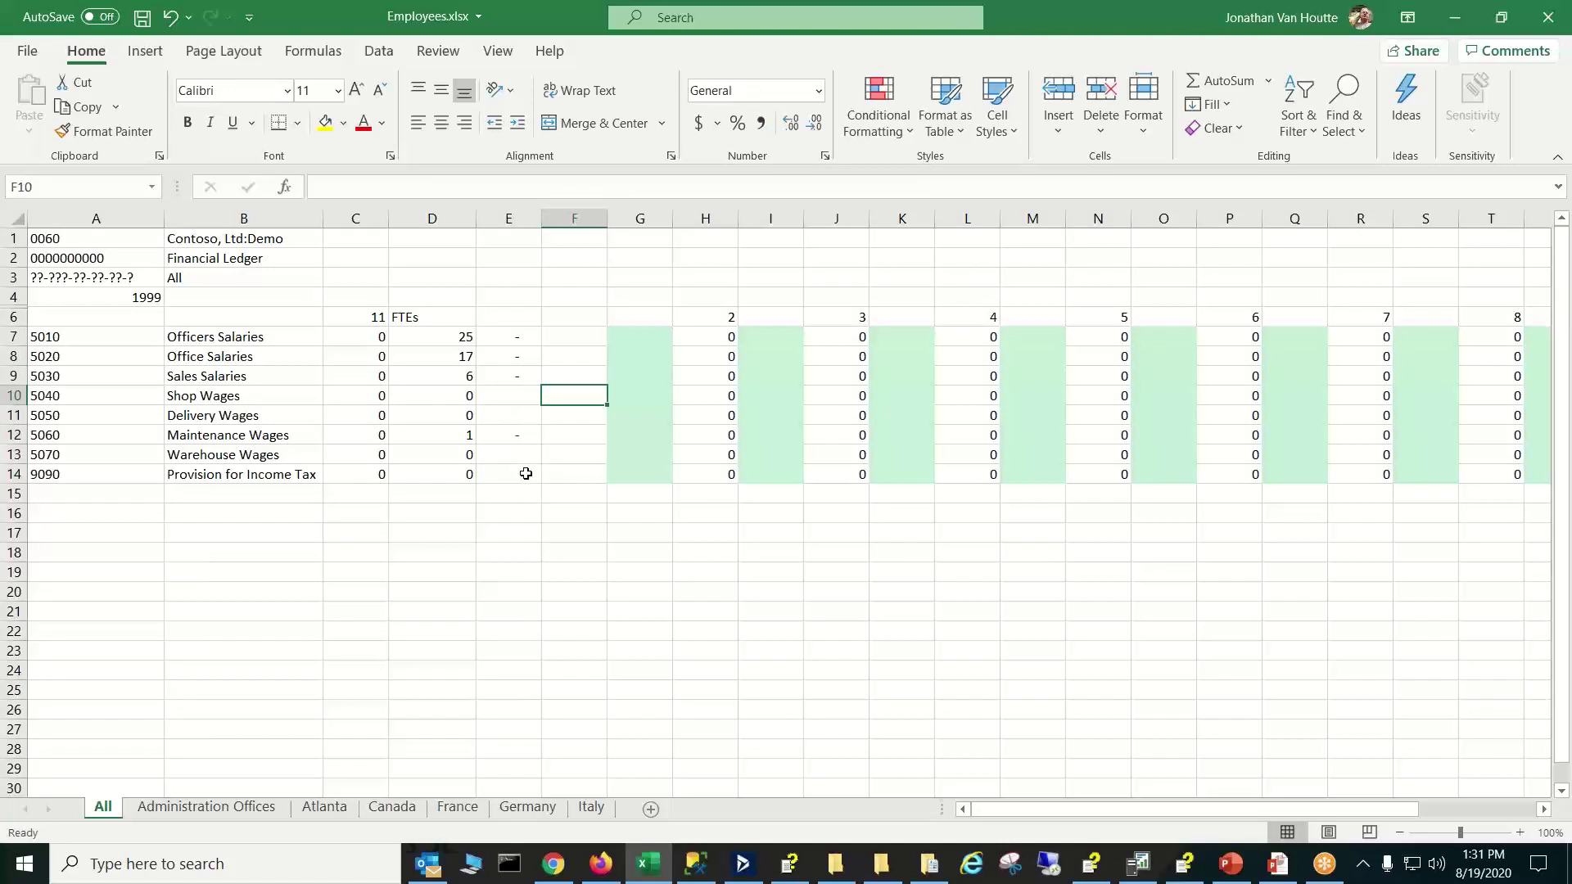
pyautogui.click(526, 473)
pyautogui.click(521, 457)
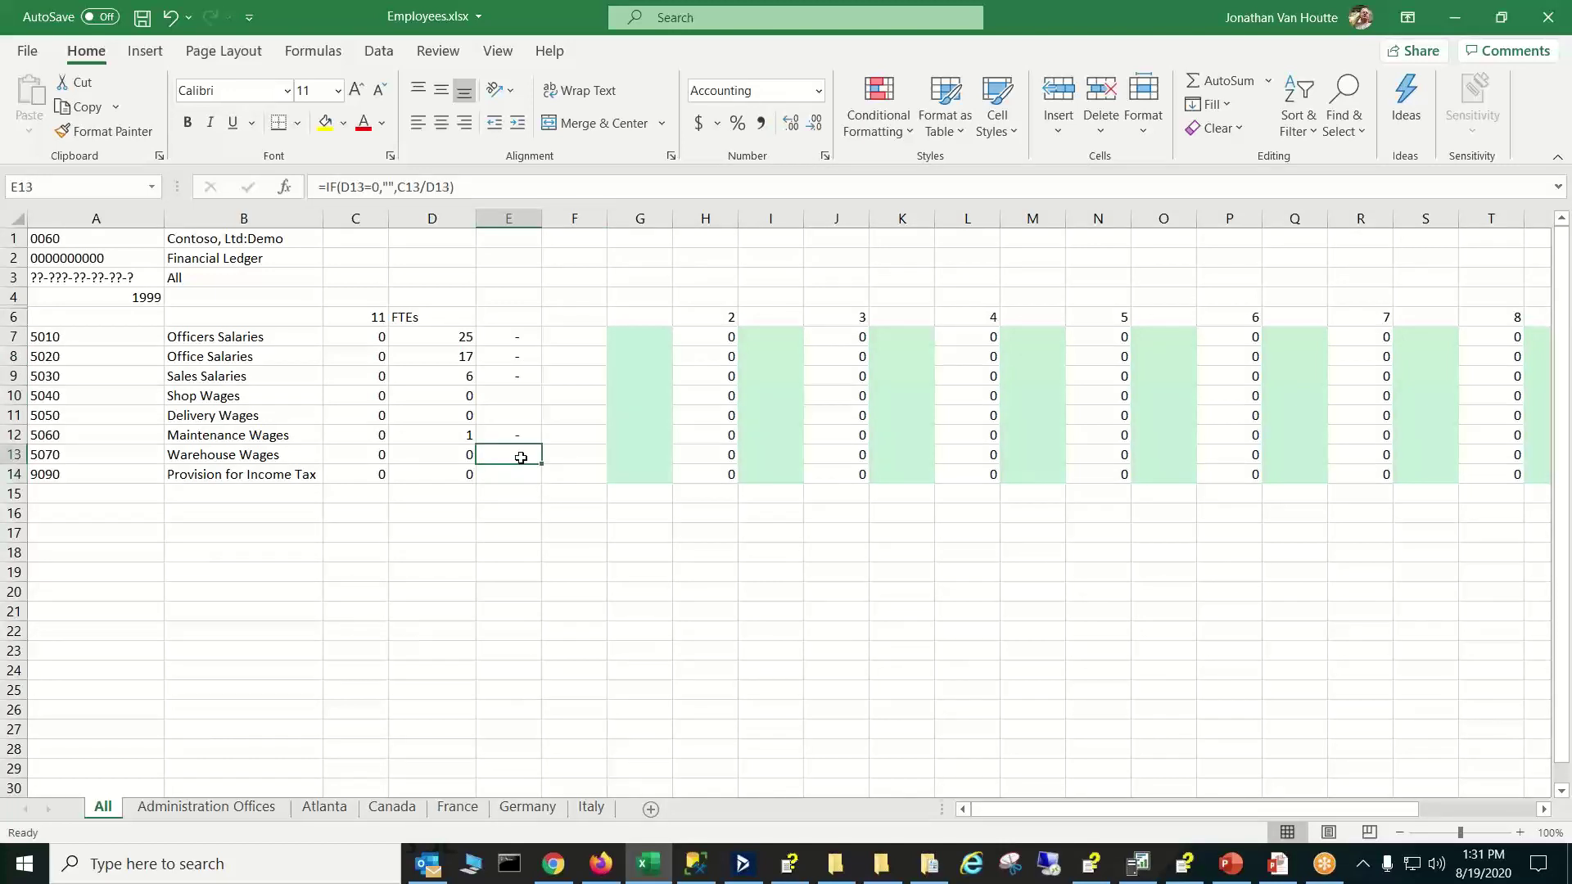
pyautogui.click(522, 419)
pyautogui.click(524, 393)
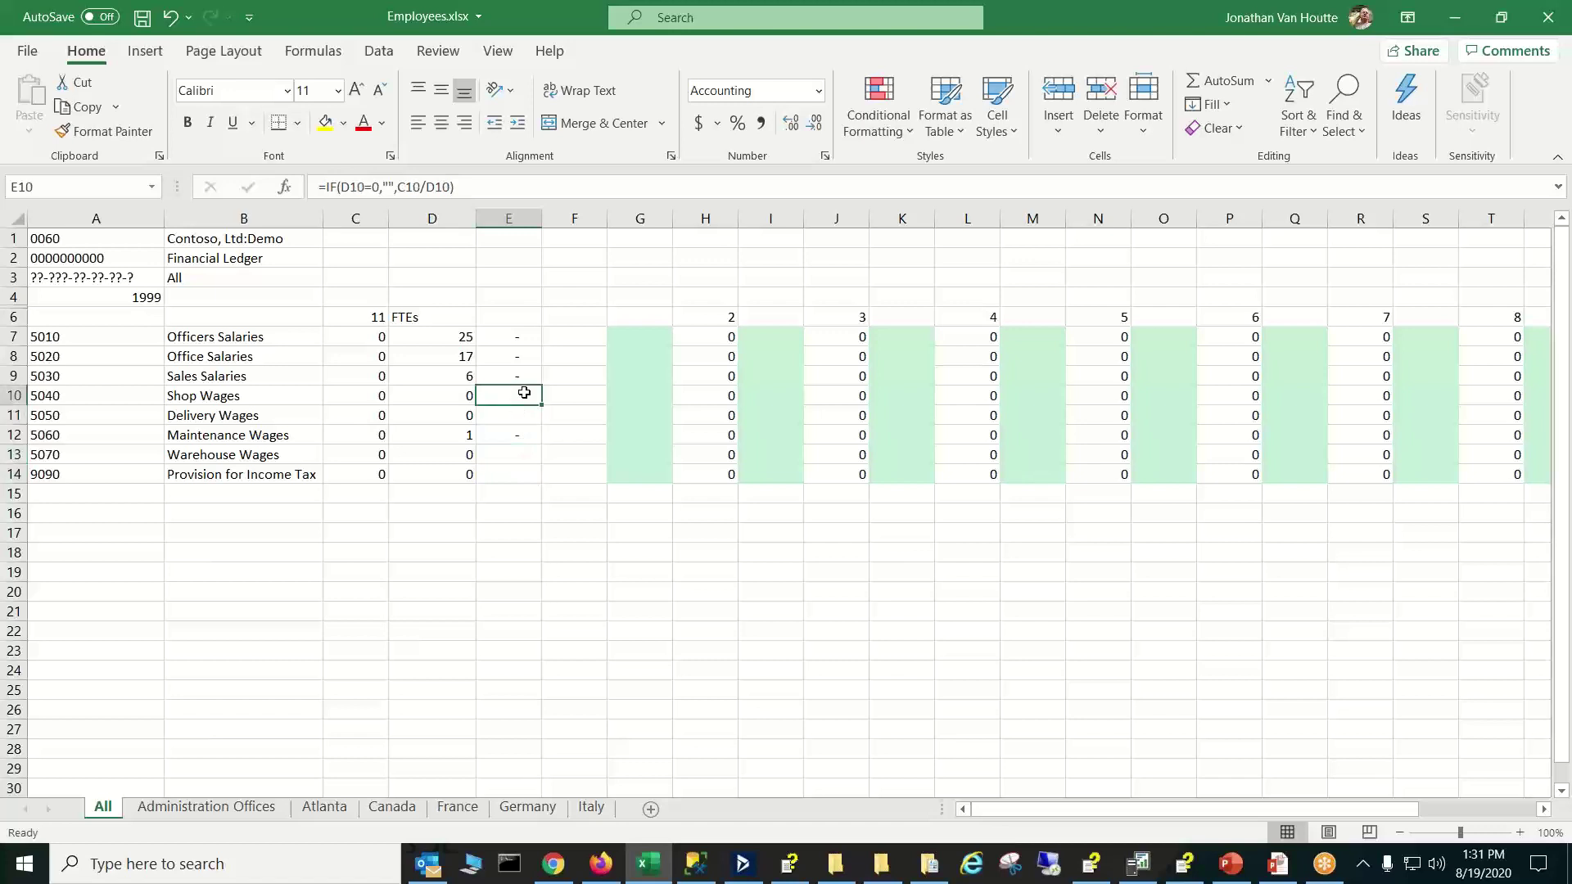
pyautogui.click(520, 453)
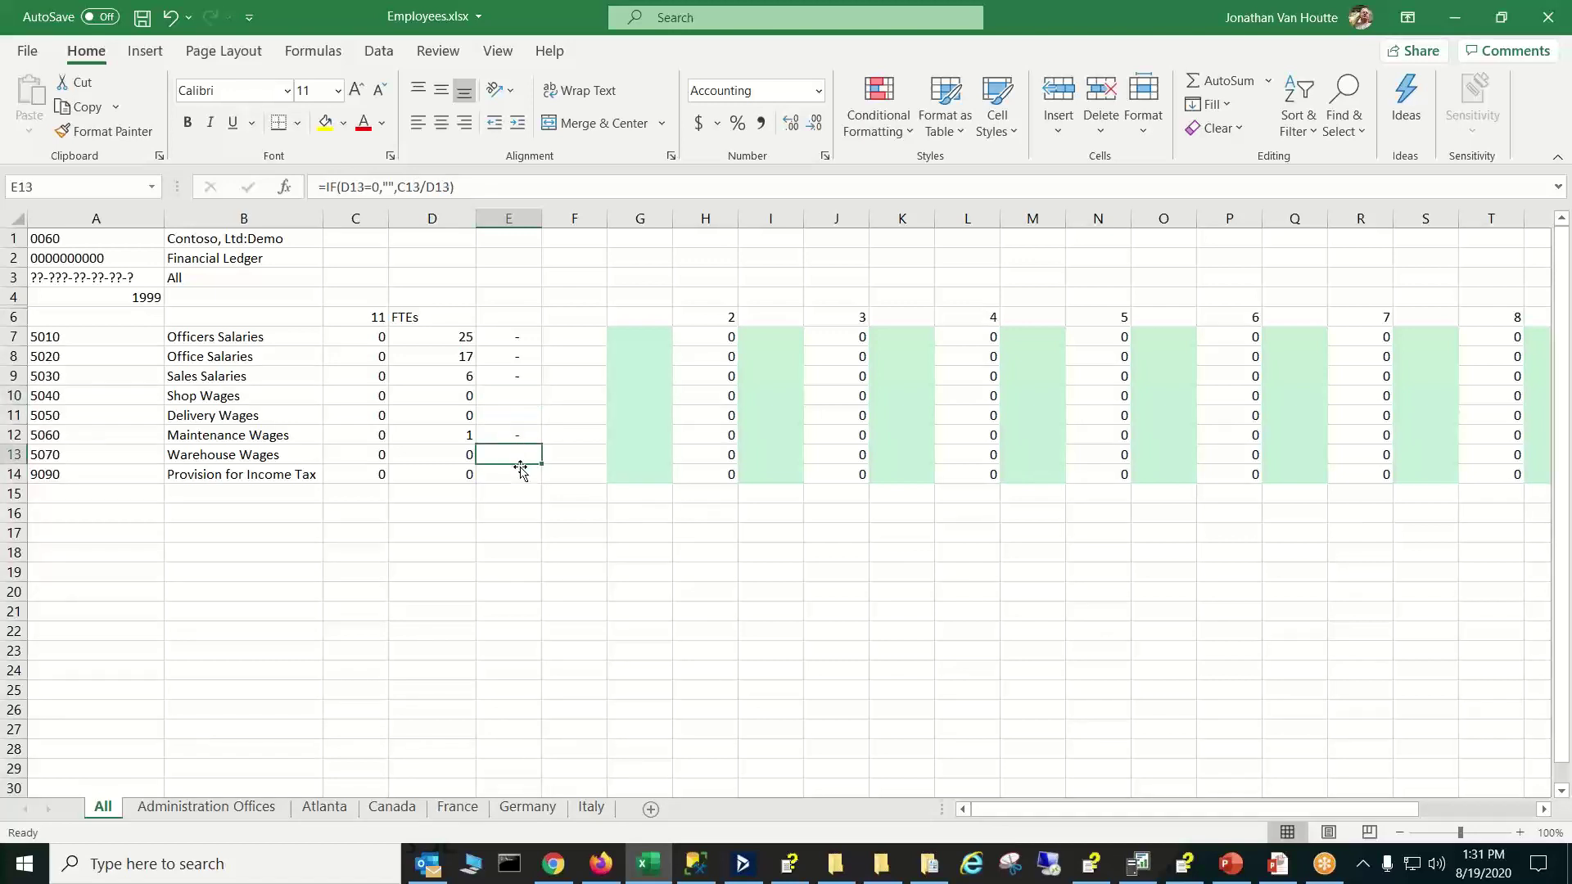
pyautogui.click(521, 469)
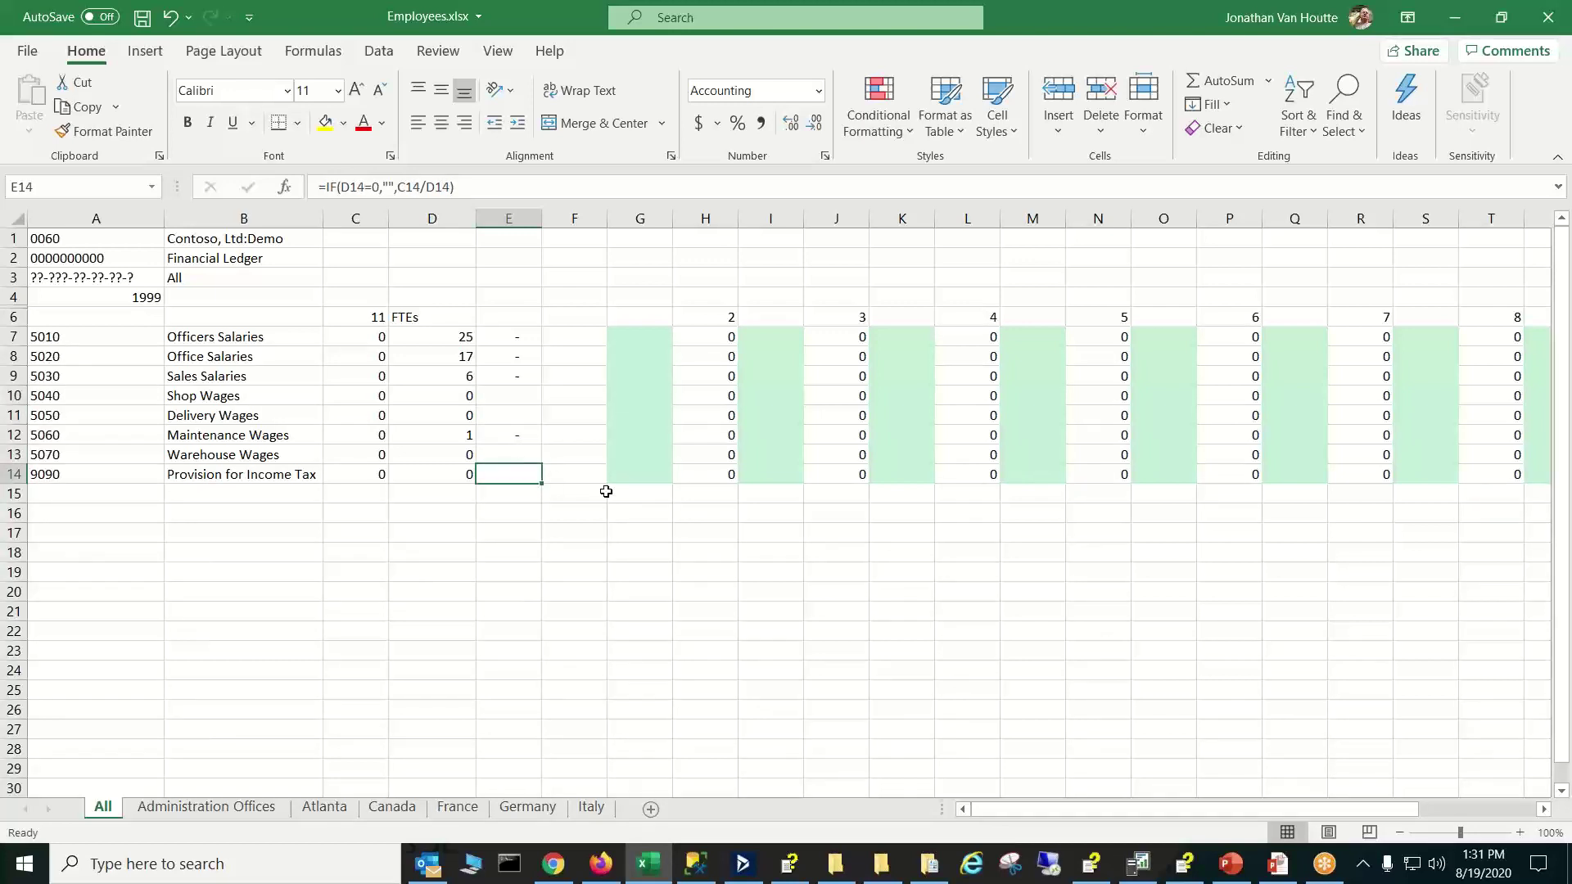